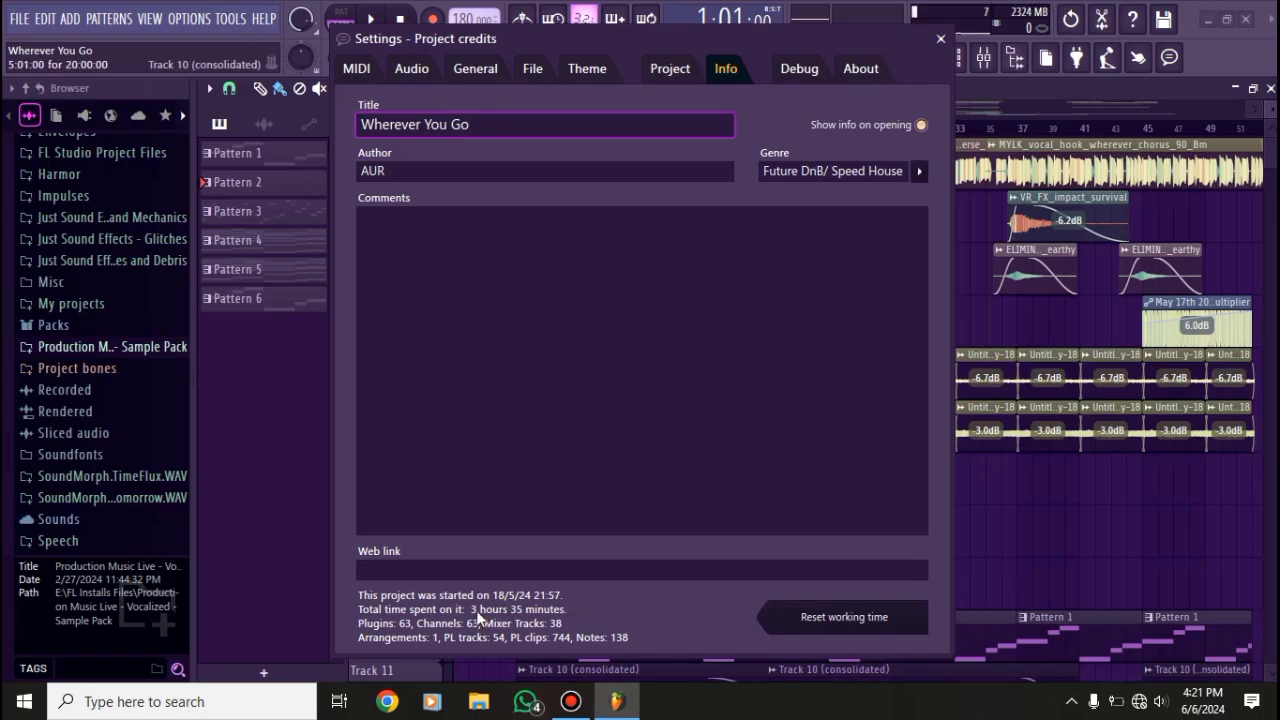
- Close the project info settings and look over the vocal, effects, melodic and drum clips in the upper part of the arrangement
click(940, 38)
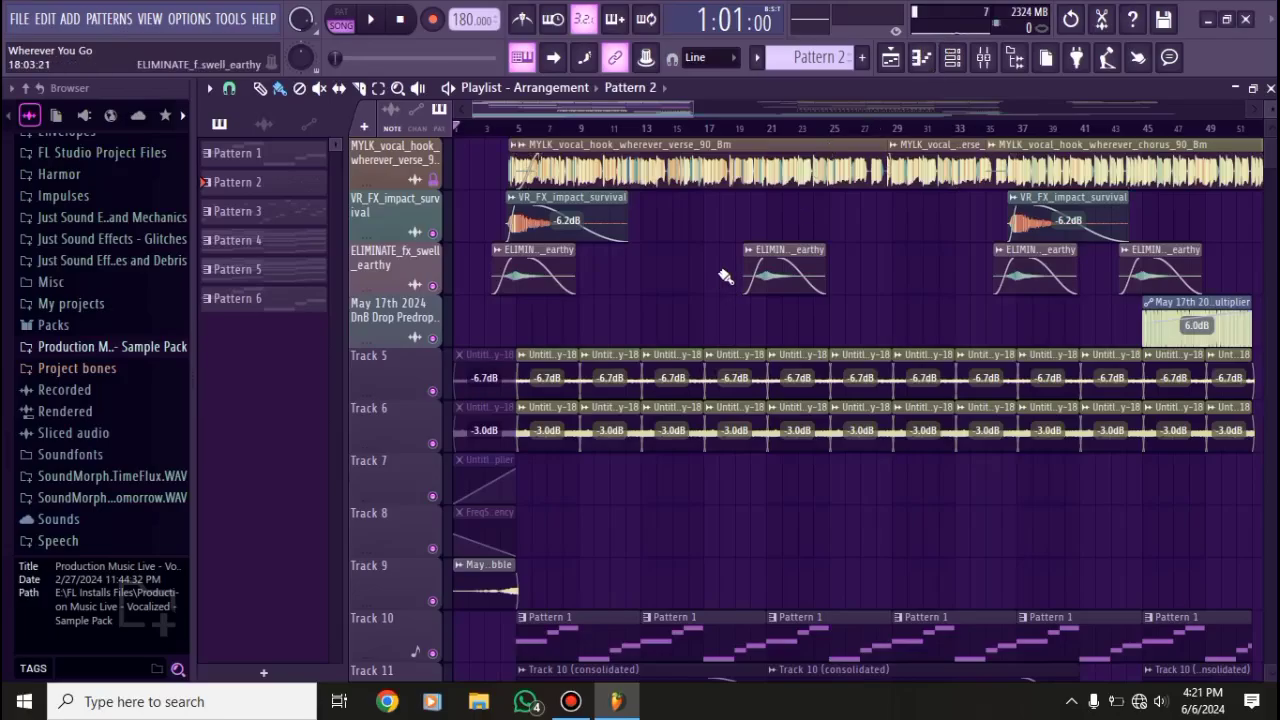
scroll(710, 270, down, 1)
scroll(703, 261, down, 5)
scroll(690, 306, down, 6)
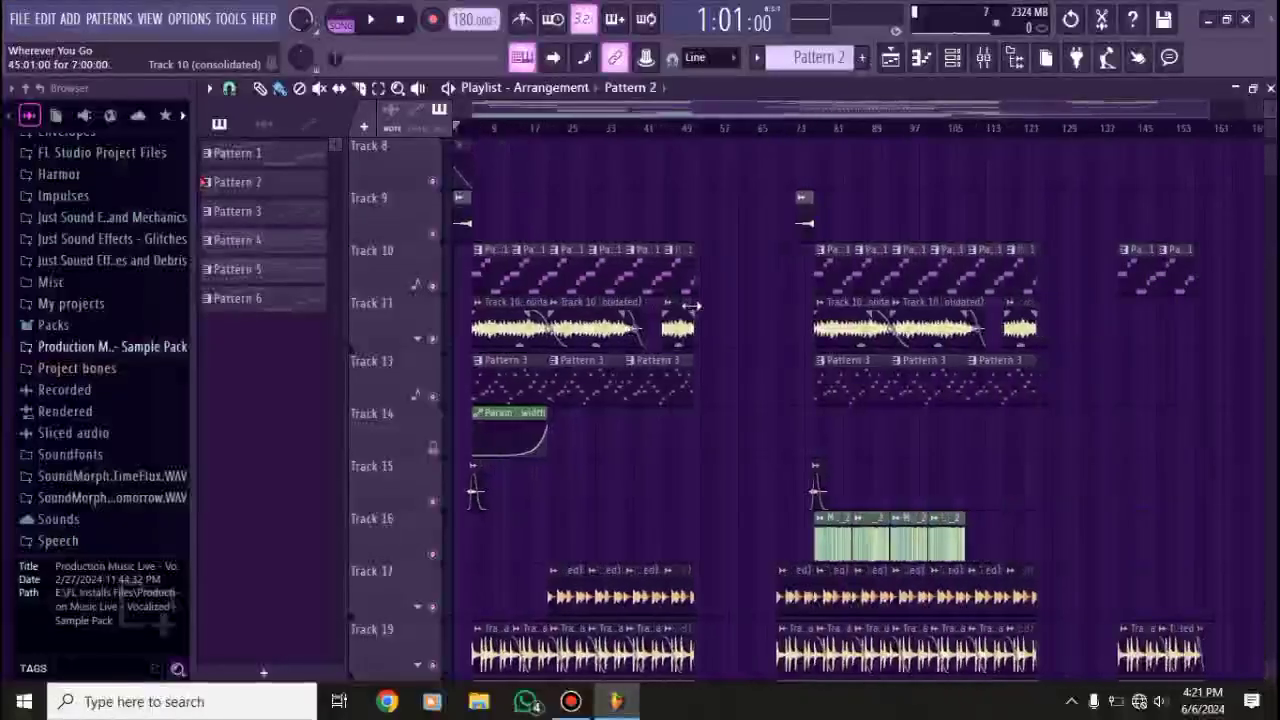
scroll(843, 275, up, 6)
scroll(900, 315, up, 5)
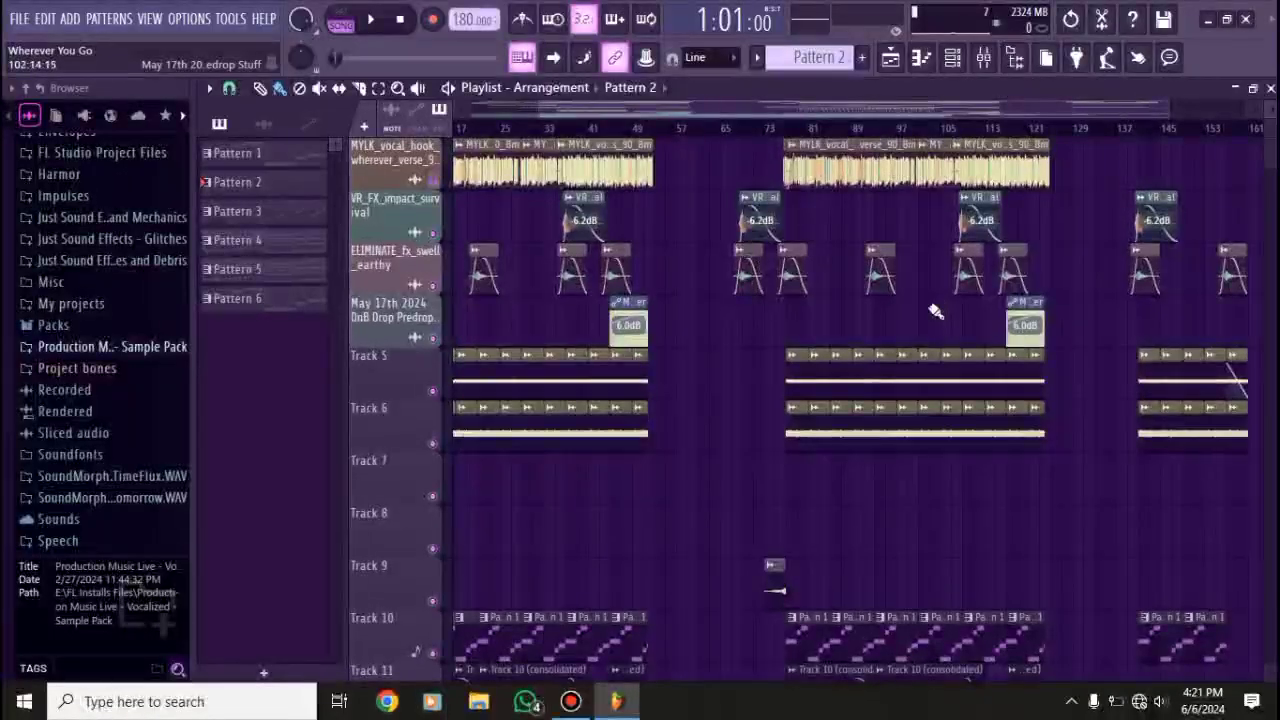
scroll(905, 321, down, 15)
scroll(737, 314, down, 5)
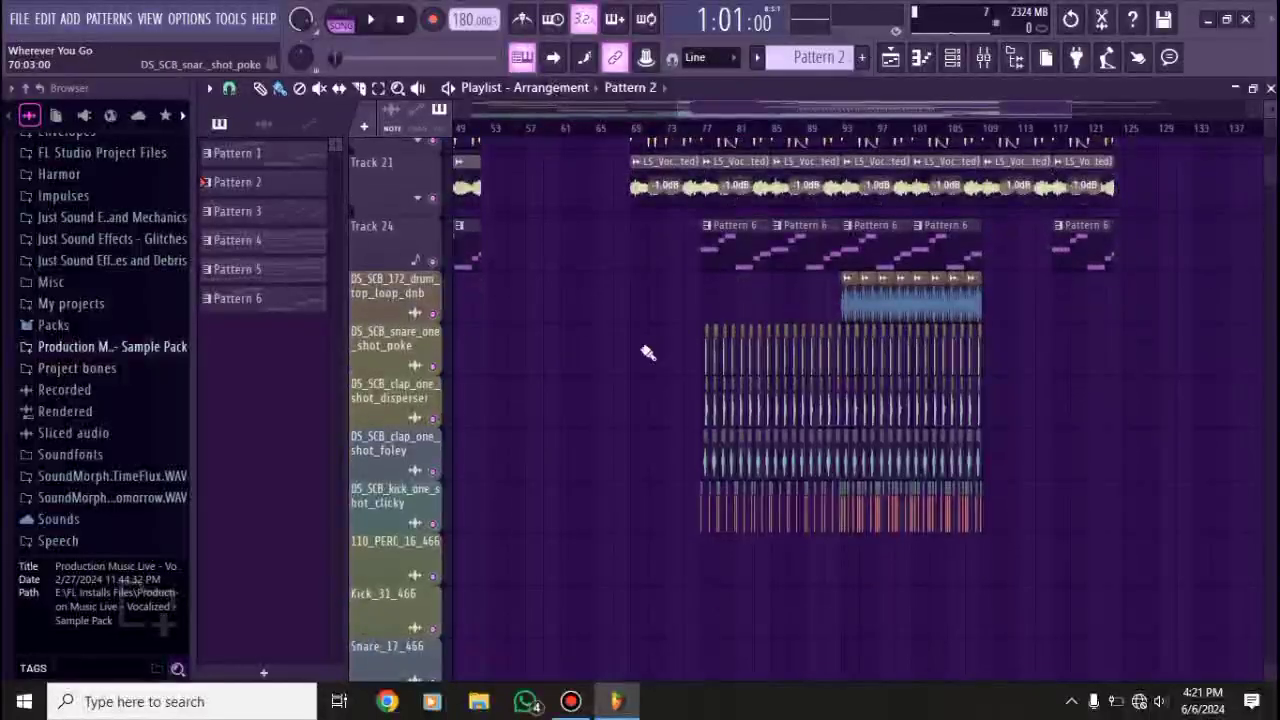
scroll(1128, 329, up, 15)
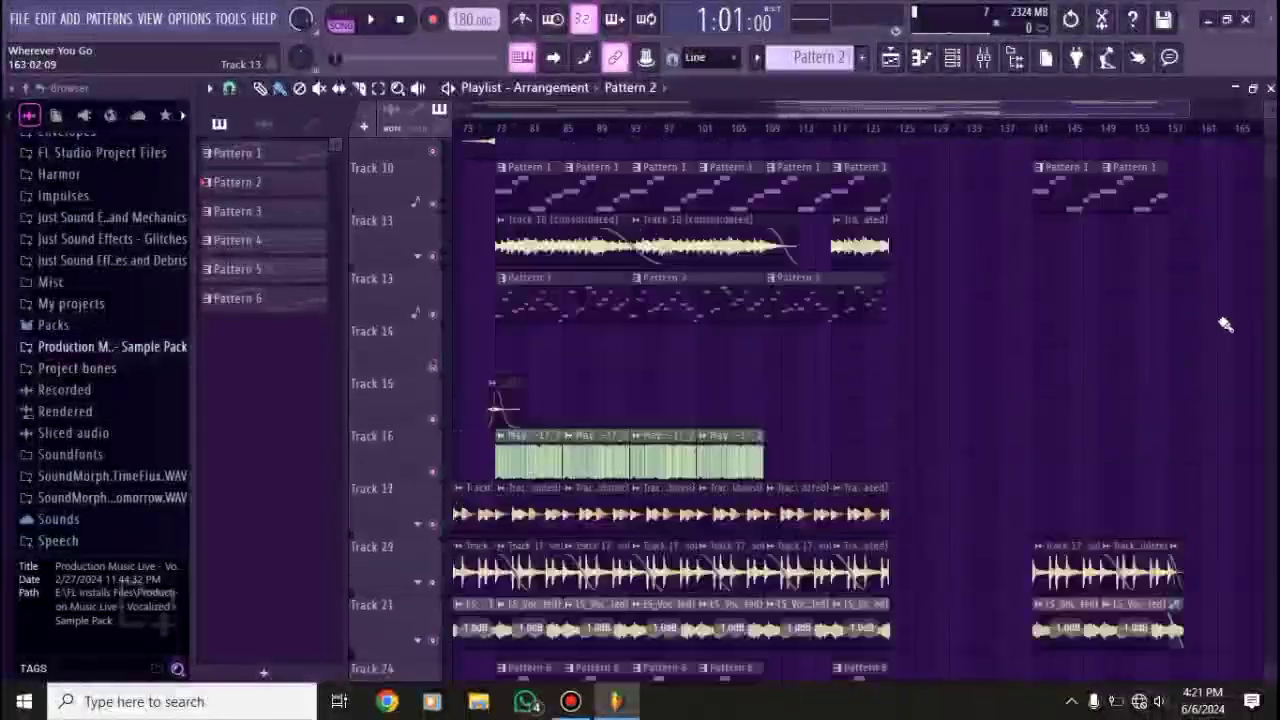
scroll(853, 487, up, 4)
scroll(870, 460, down, 4)
scroll(480, 400, down, 8)
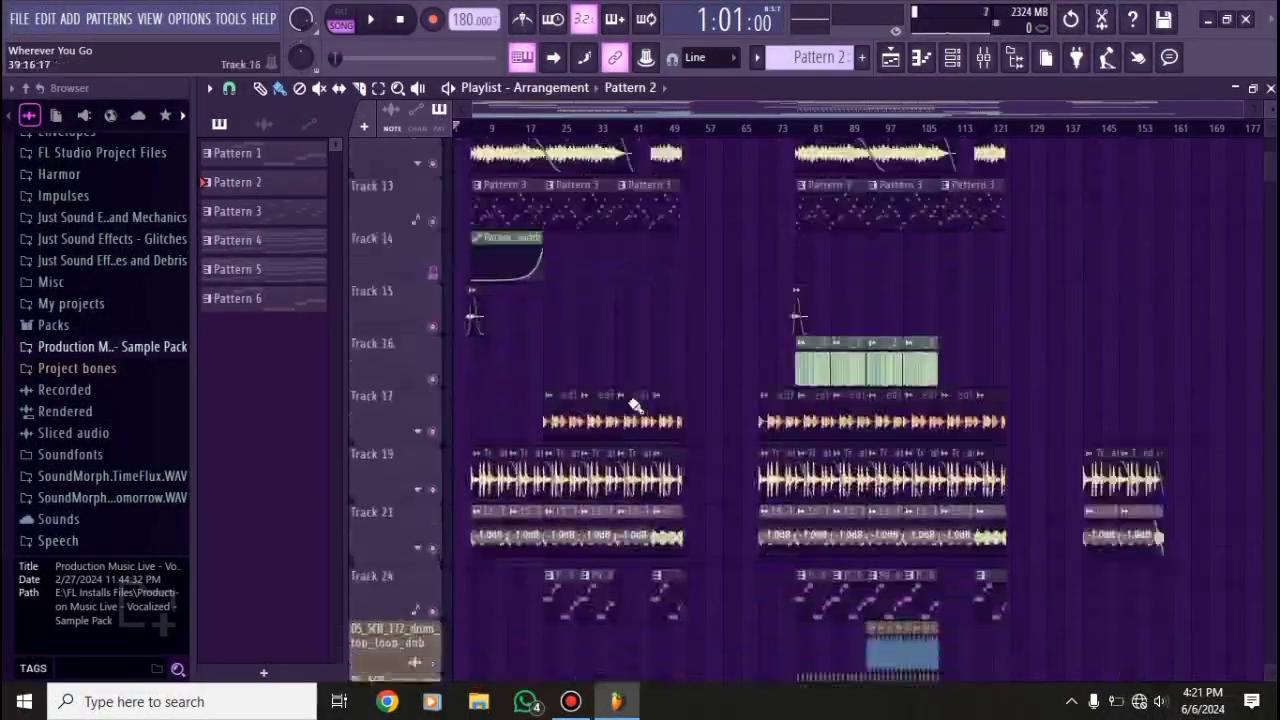
- Examine the buildup clips and the automation clips on tracks 42 to 50, and return to the start of the arrangement
scroll(493, 392, down, 18)
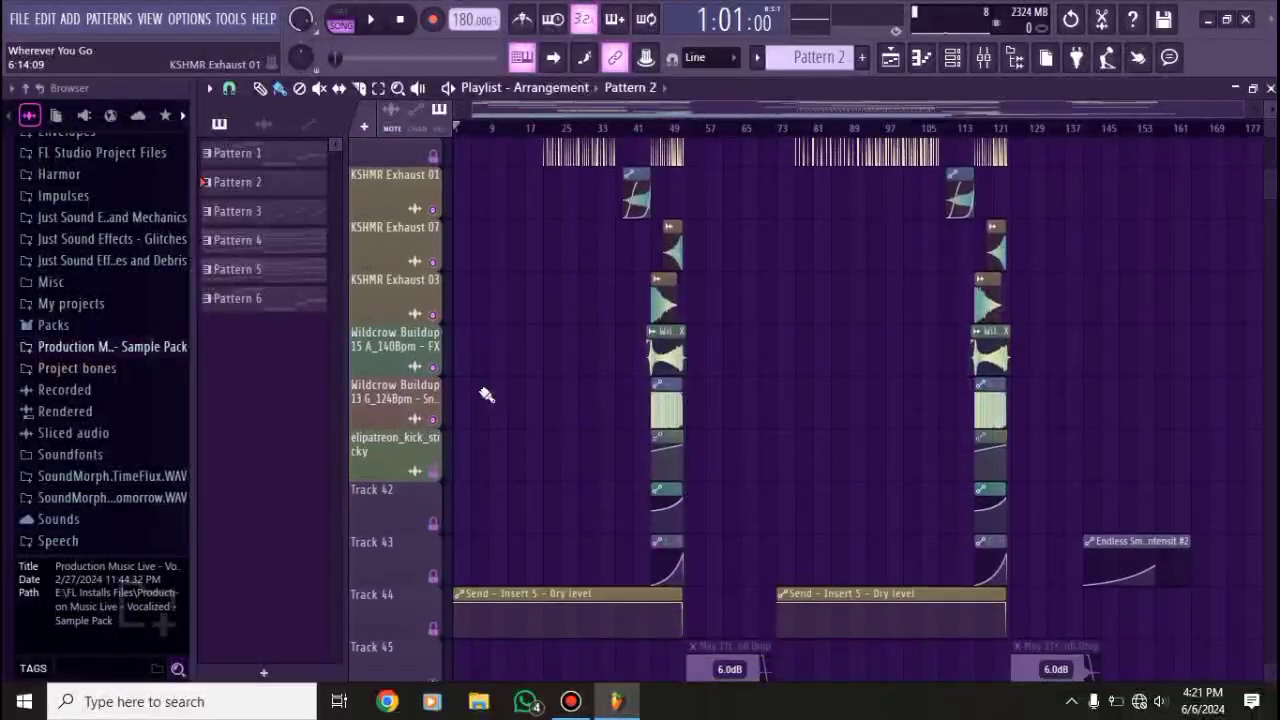
scroll(491, 366, down, 5)
scroll(700, 420, up, 3)
scroll(800, 460, up, 4)
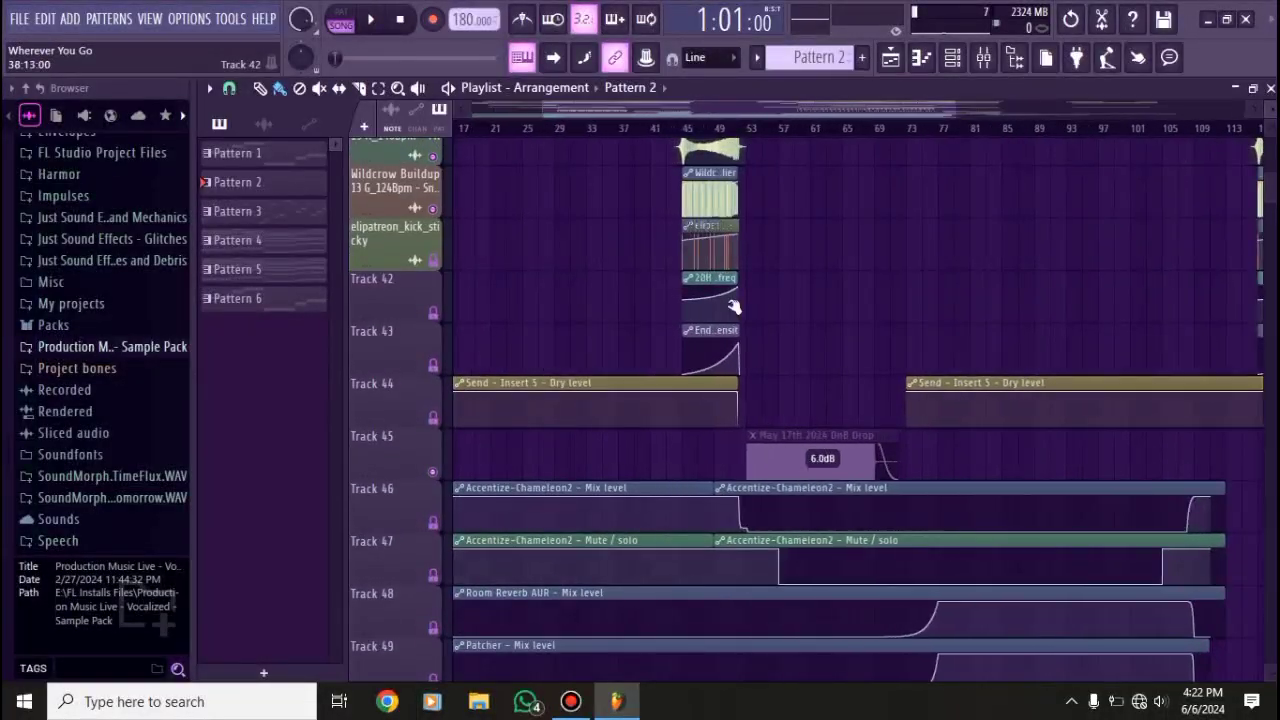
scroll(820, 467, up, 3)
scroll(800, 450, up, 2)
scroll(757, 400, down, 4)
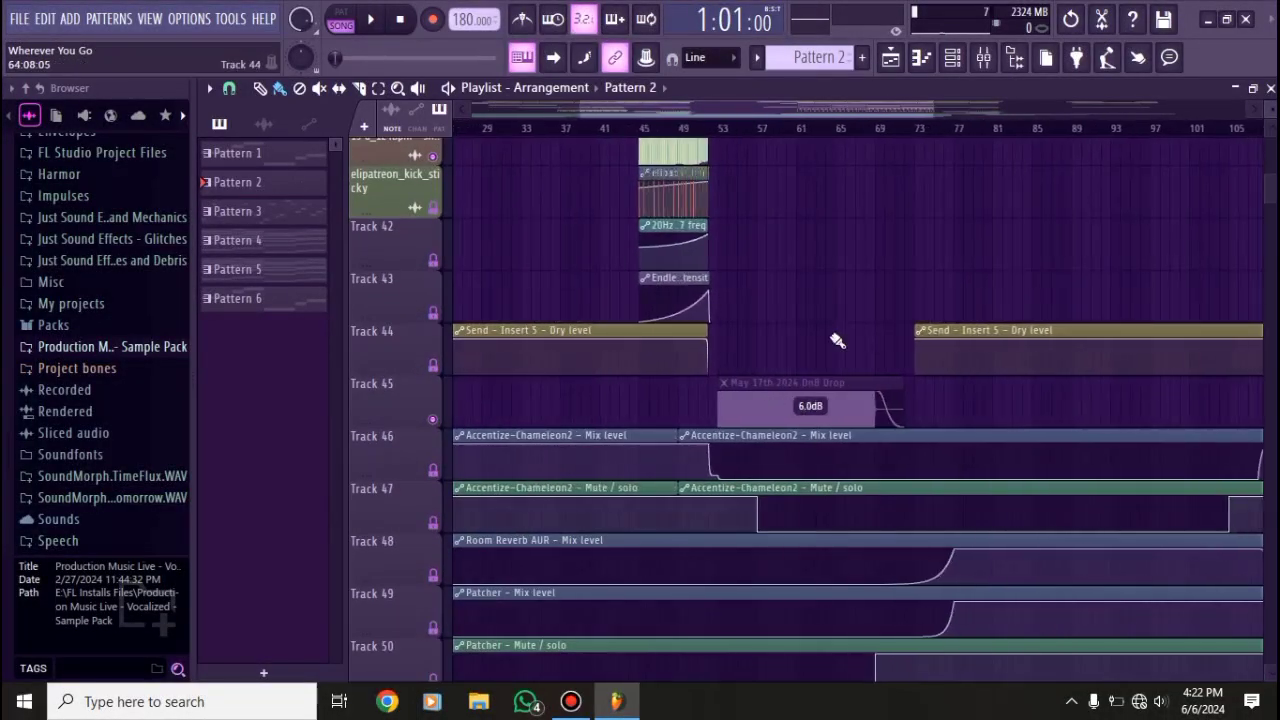
scroll(742, 406, up, 2)
scroll(742, 406, down, 6)
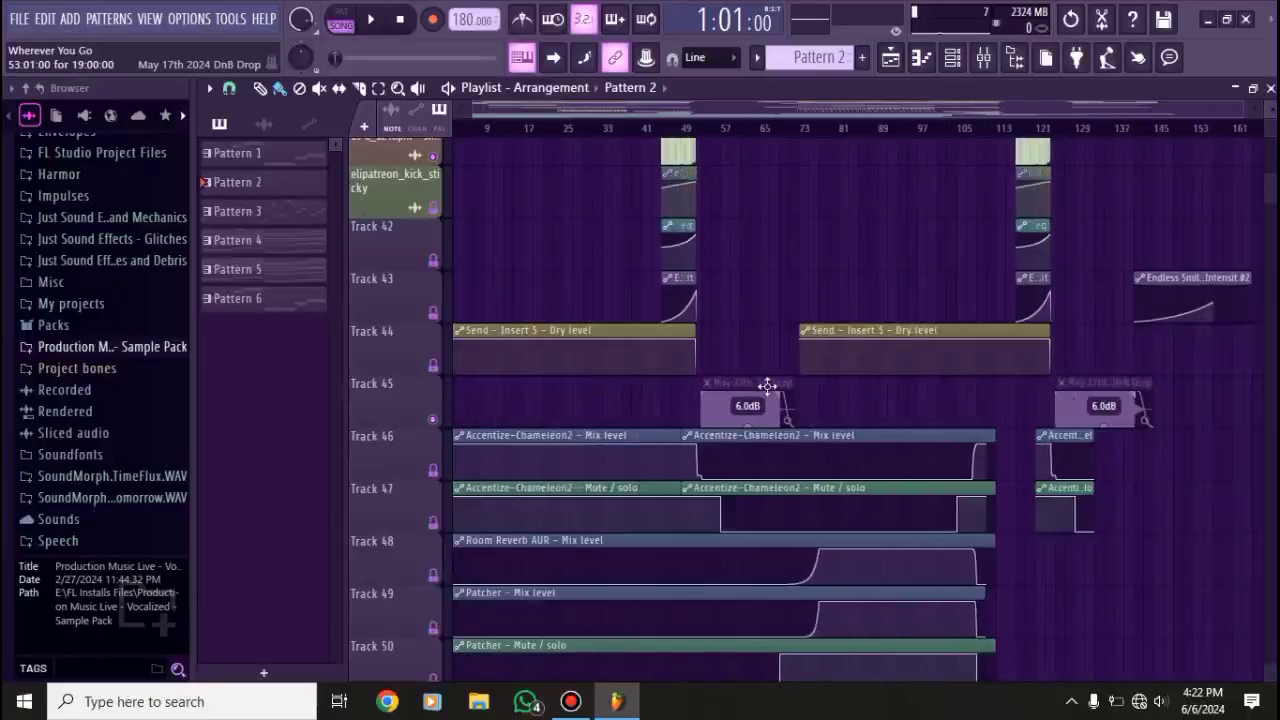
scroll(551, 380, up, 3)
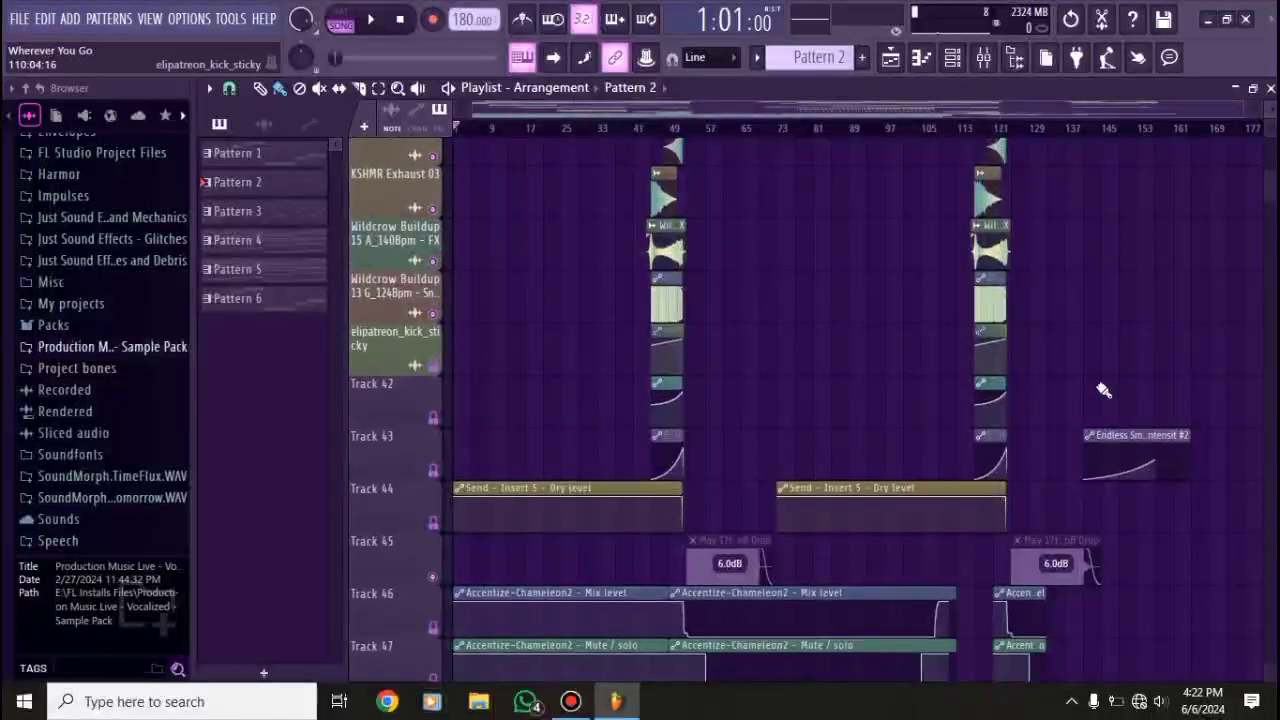
scroll(531, 414, up, 12)
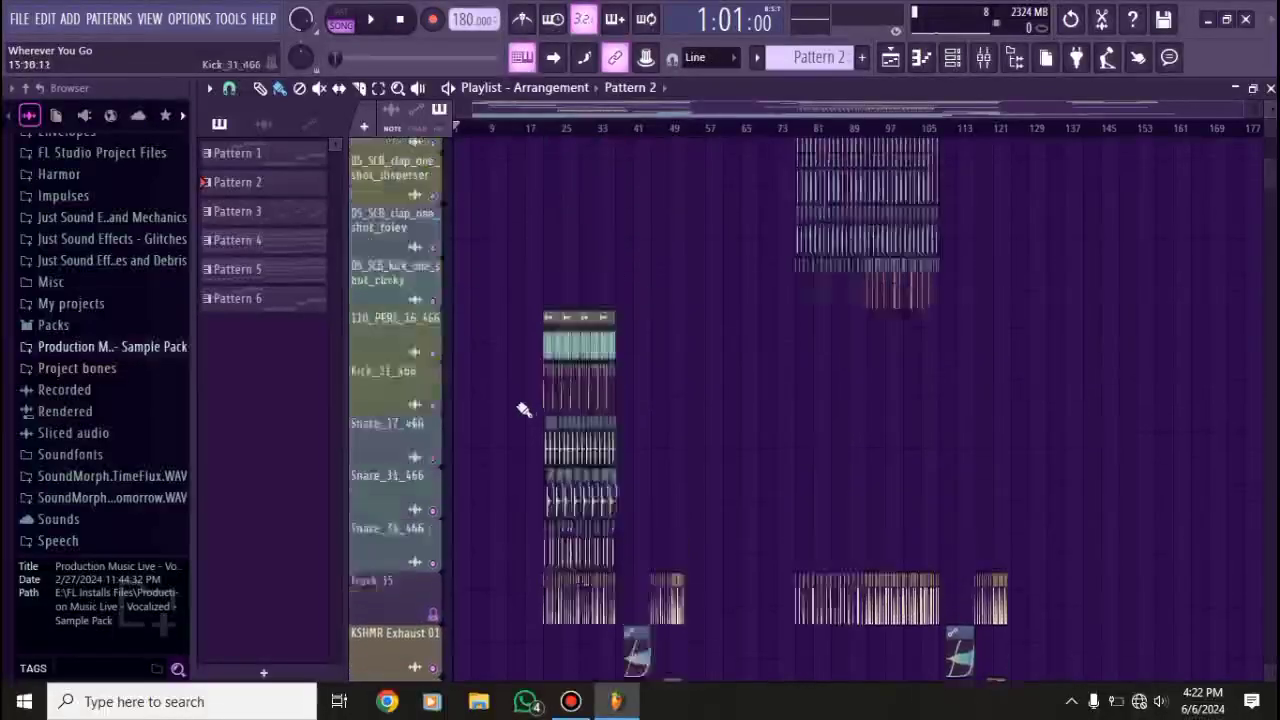
scroll(523, 410, up, 10)
scroll(520, 405, up, 4)
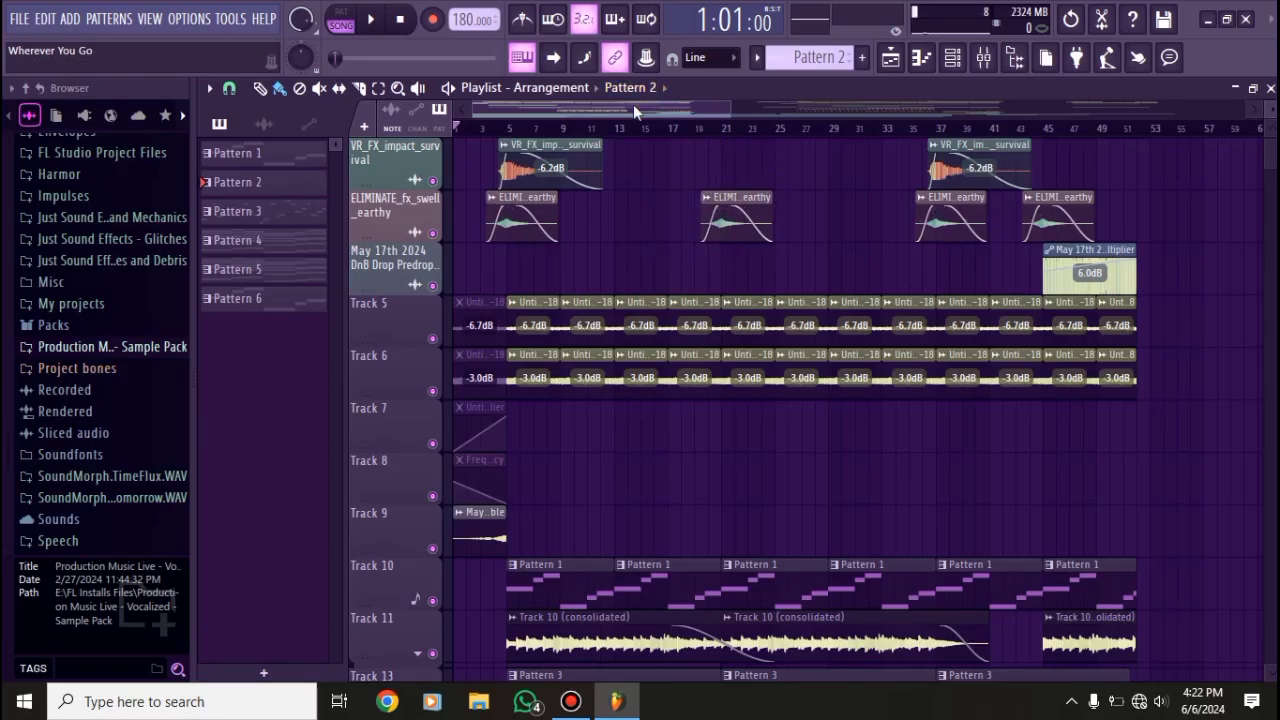
drag(633, 104, 676, 133)
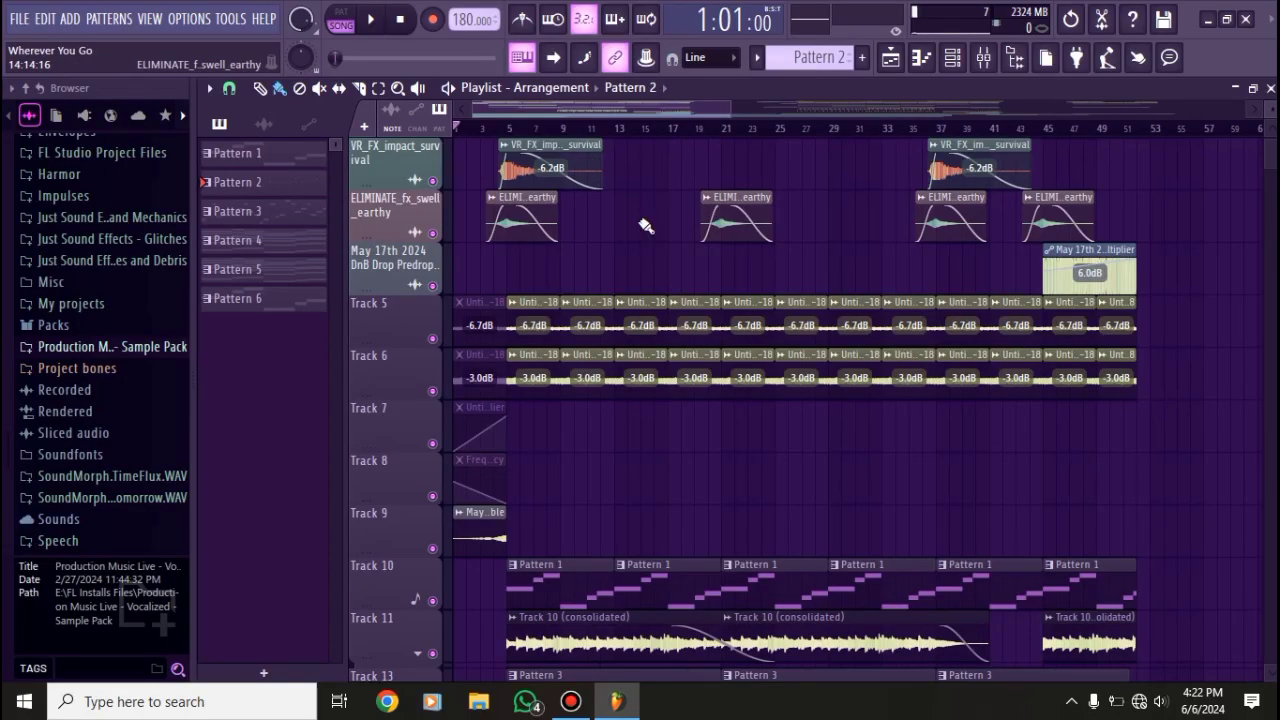
- Run the macro that switches on smart disable for all plugins
click(231, 18)
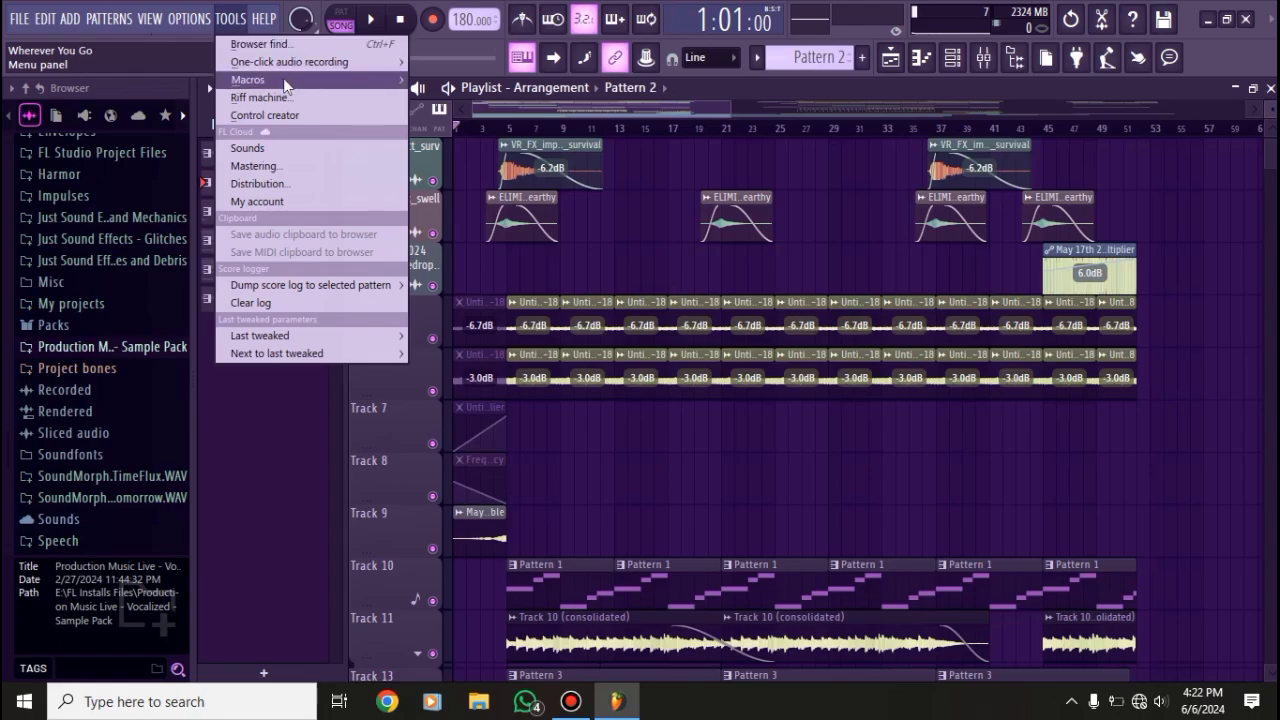
mouse_move(315, 80)
click(515, 212)
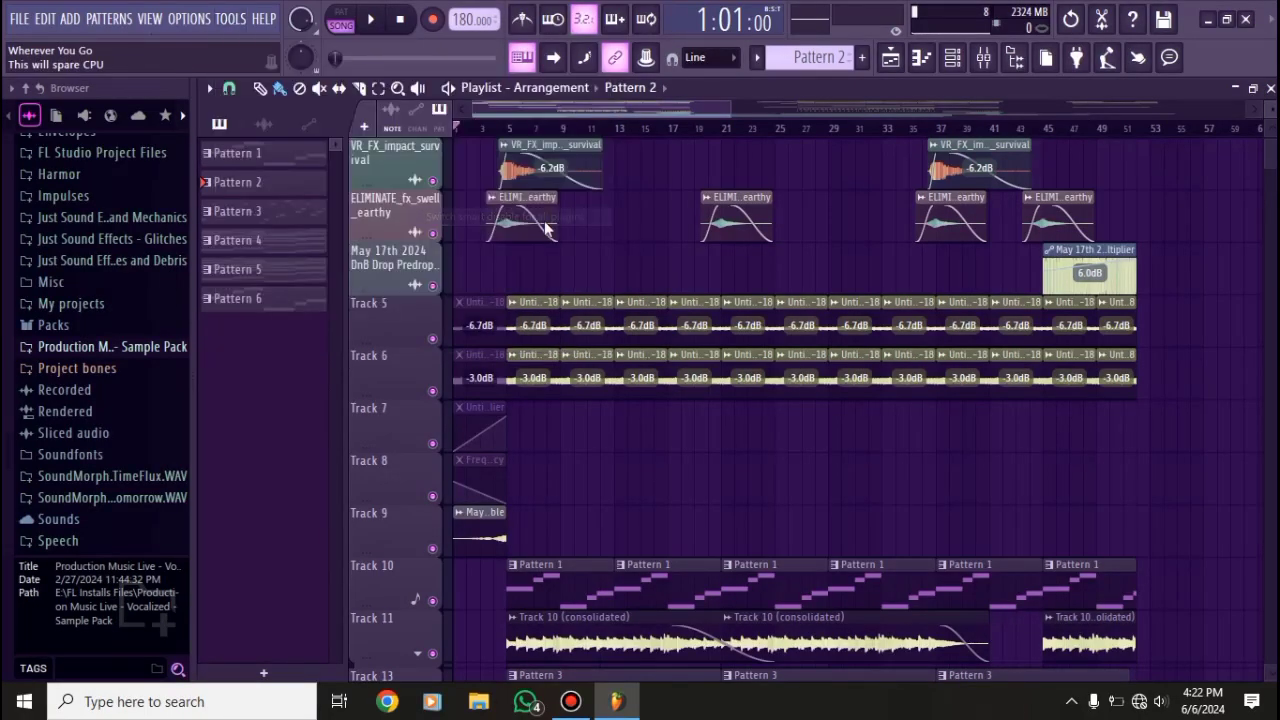
- Solo the MYLK vocal hook track and place the playhead at 4:09, where its first clip begins
scroll(549, 203, up, 1)
scroll(549, 203, up, 1)
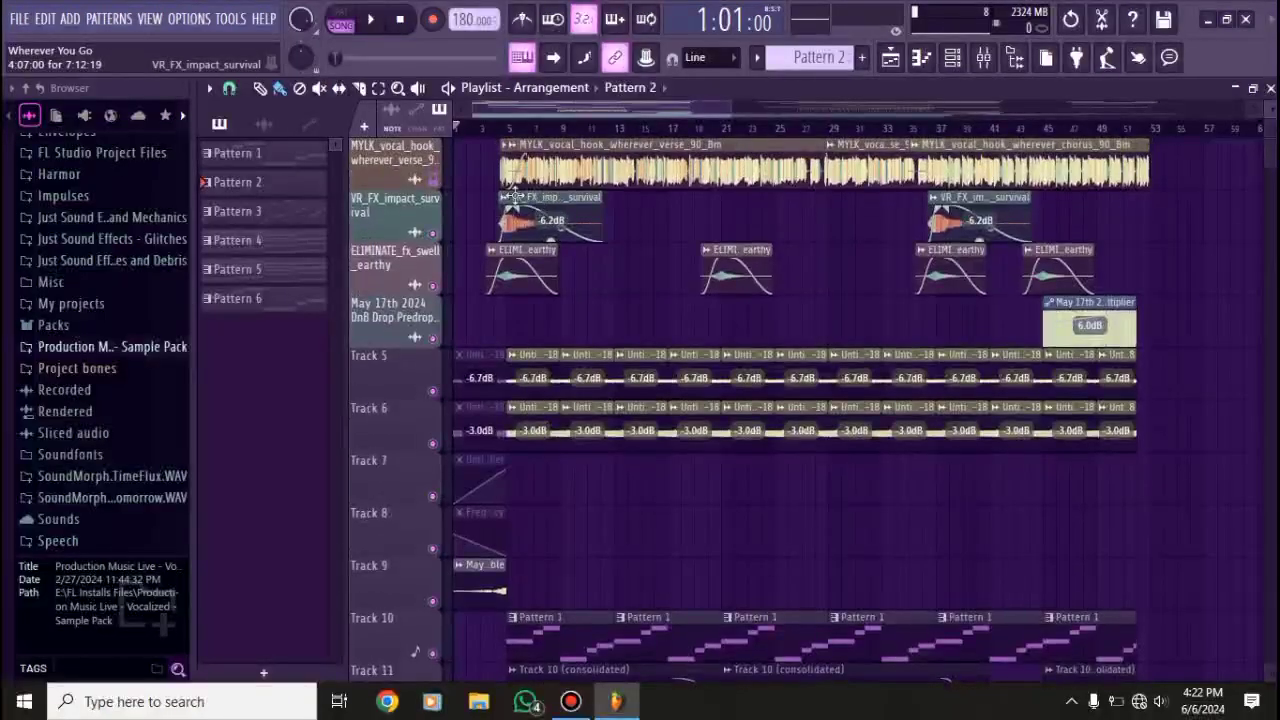
right_click(434, 181)
drag(505, 138, 513, 115)
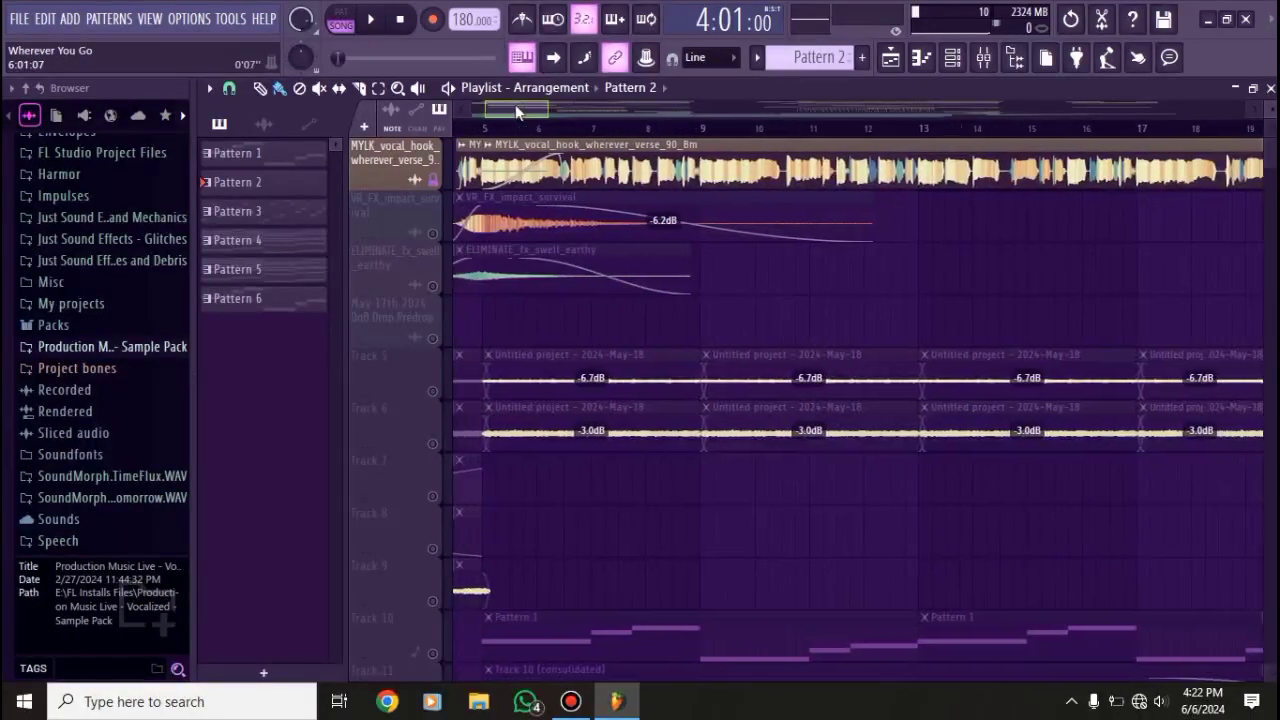
click(478, 127)
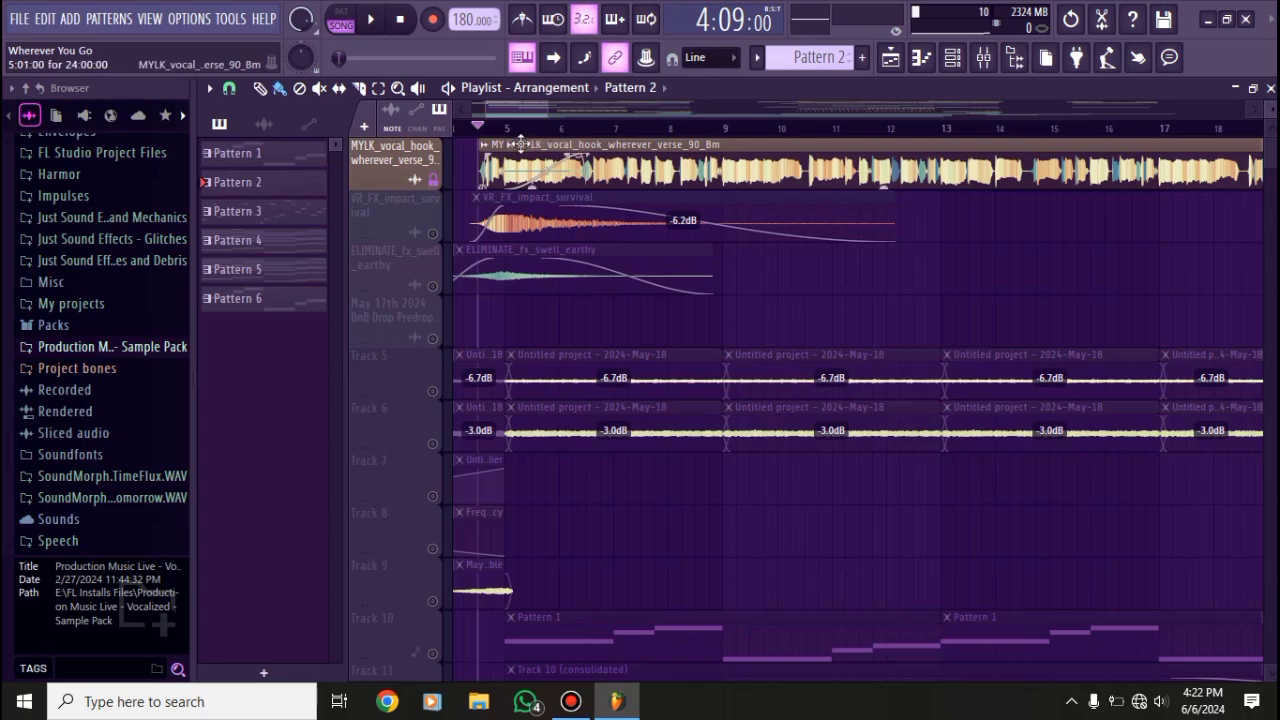
- Examine the channel settings of the MYLK_vocal_hook_wherever_verse_90_Bm audio clip and close them
click(683, 160)
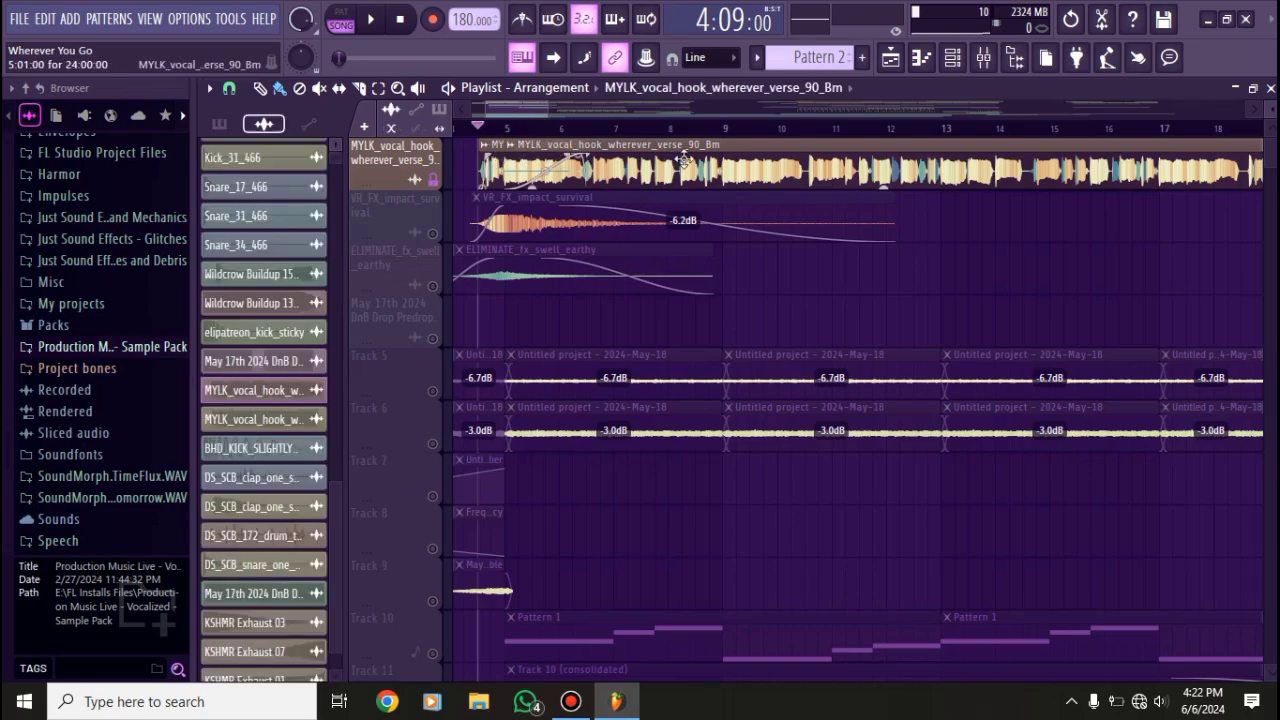
double_click(587, 152)
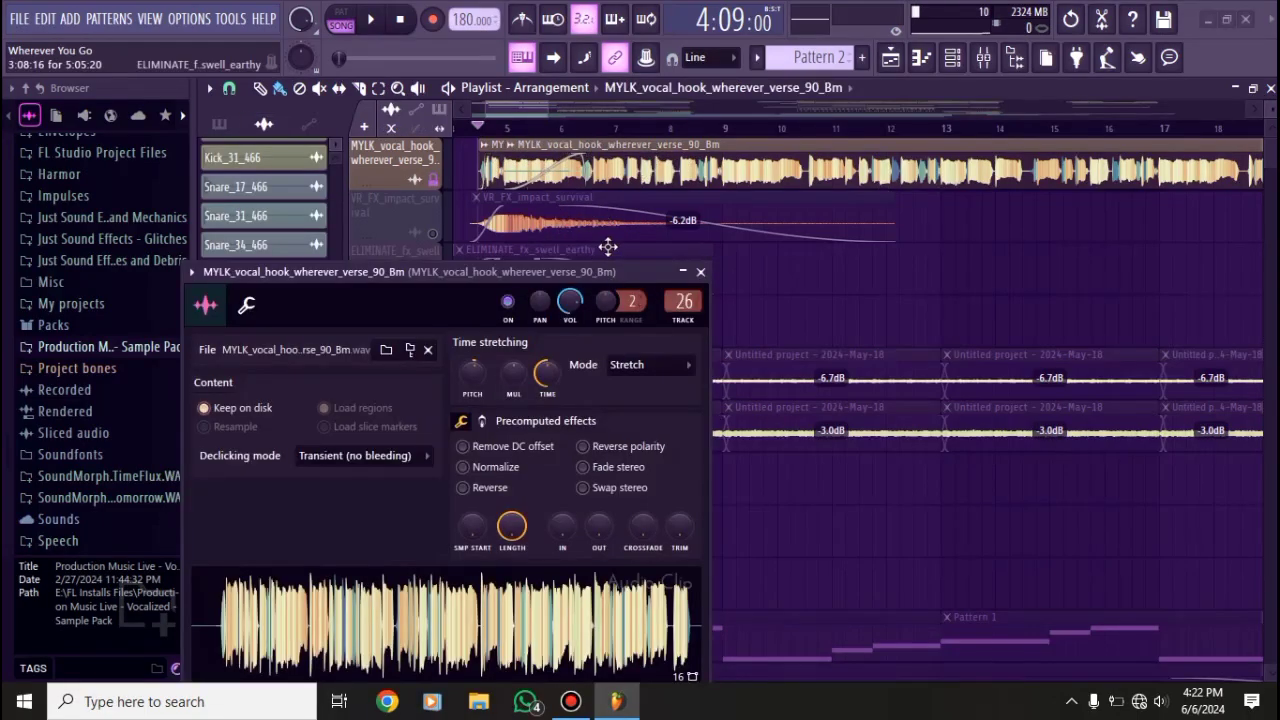
drag(602, 273, 660, 189)
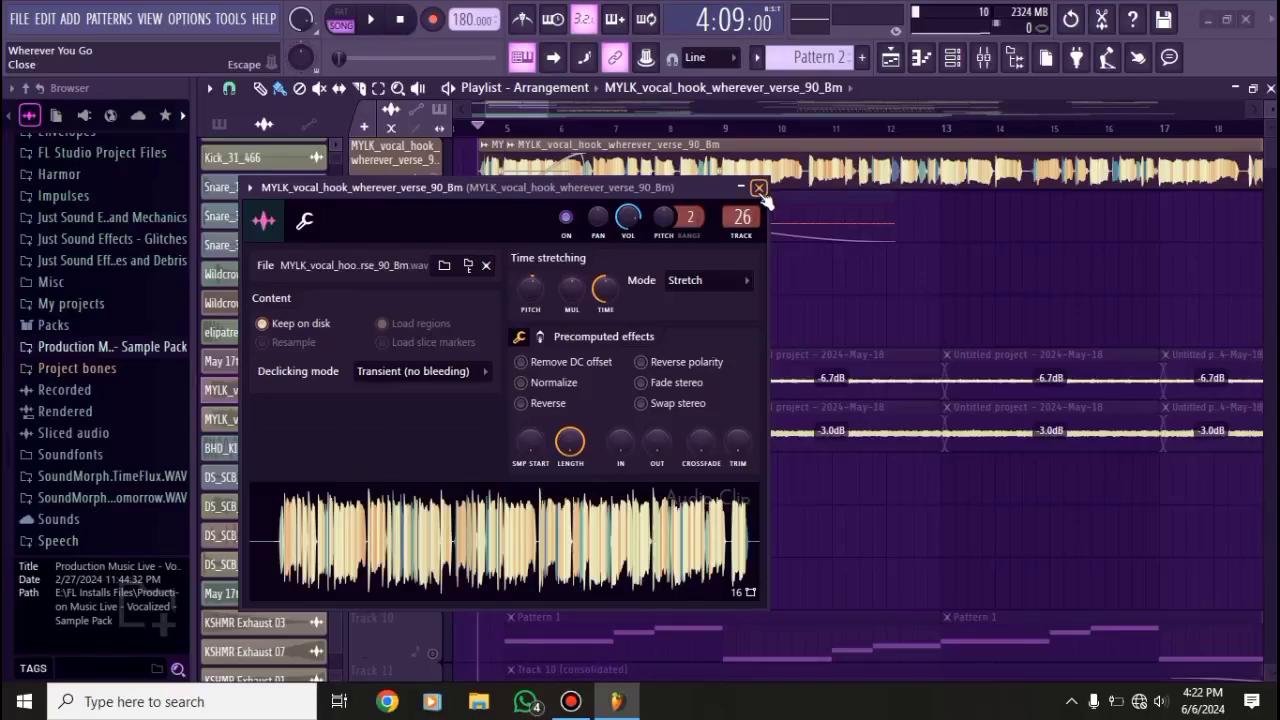
click(759, 188)
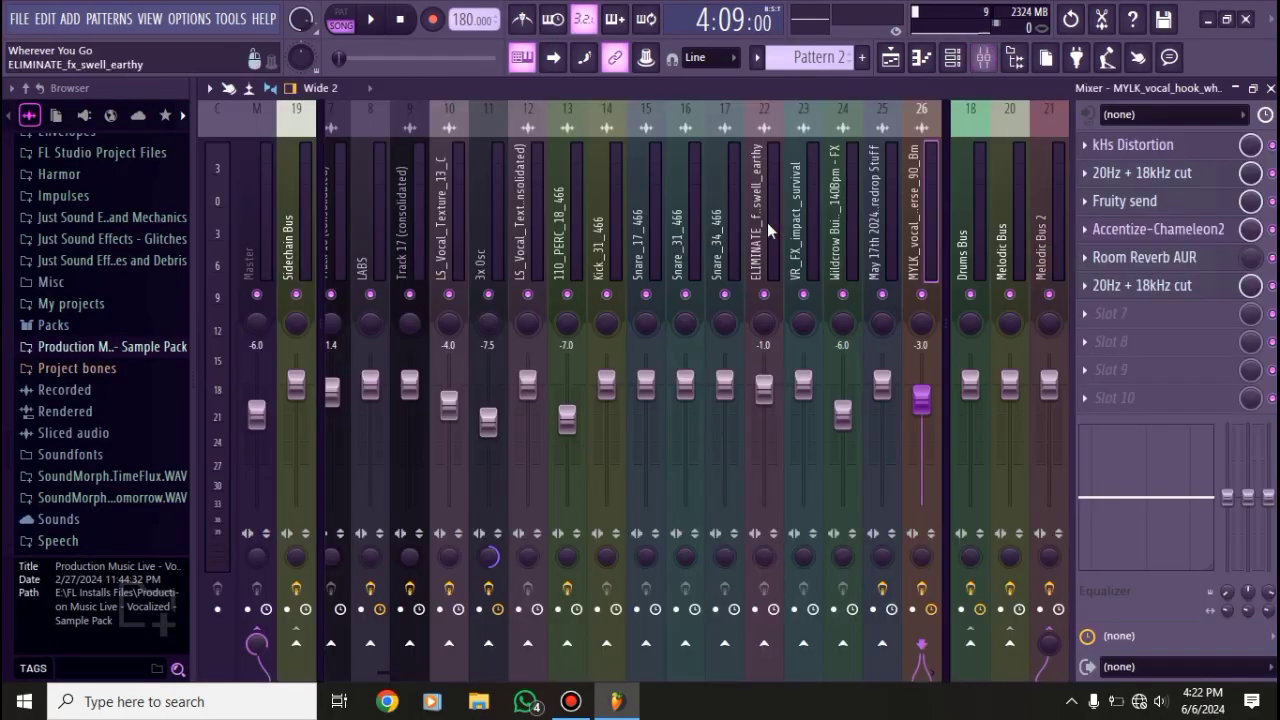
- Compare the mixer effect chains of the MYLK vocal track and Melodic Bus 2, and return to the playlist
click(983, 57)
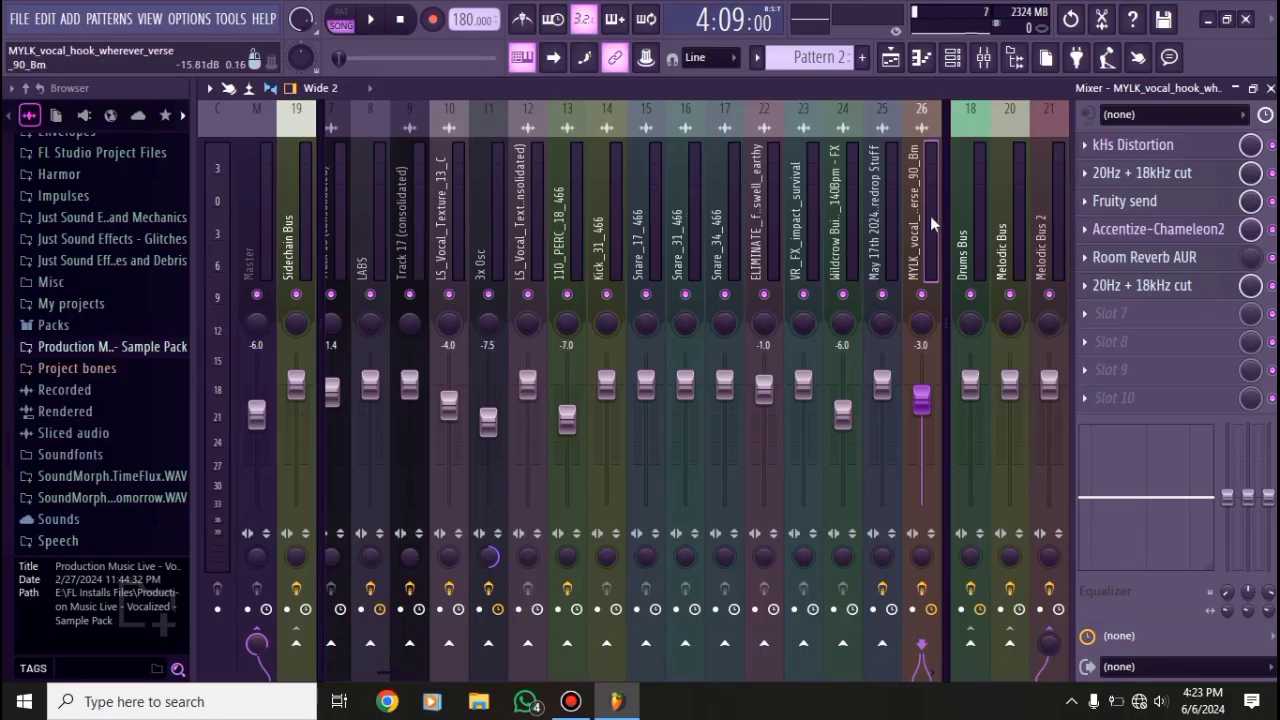
click(1047, 220)
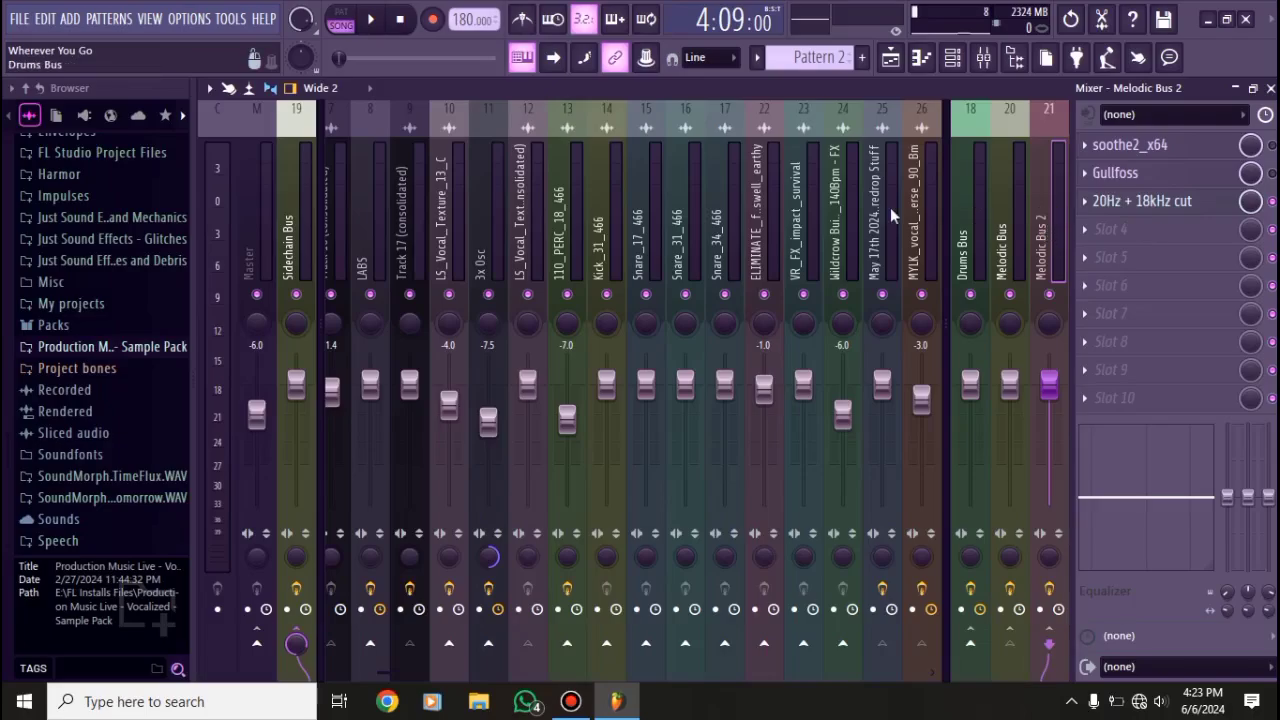
click(925, 212)
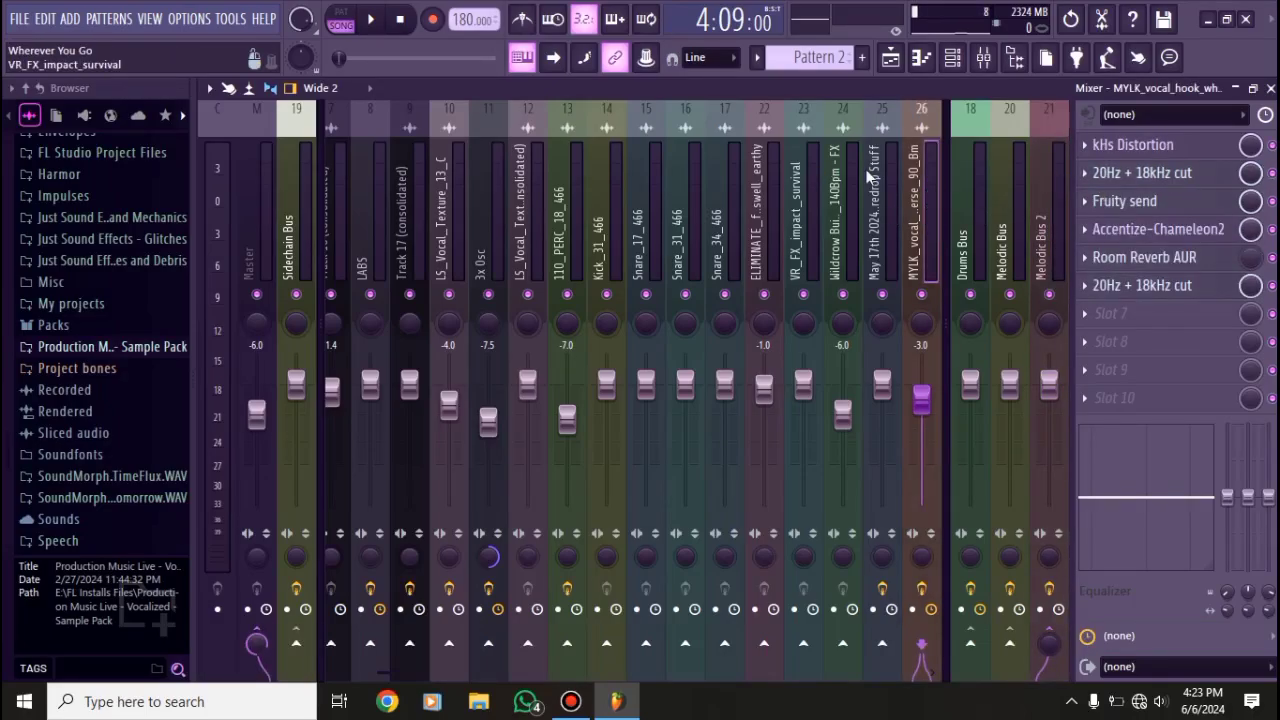
click(1039, 213)
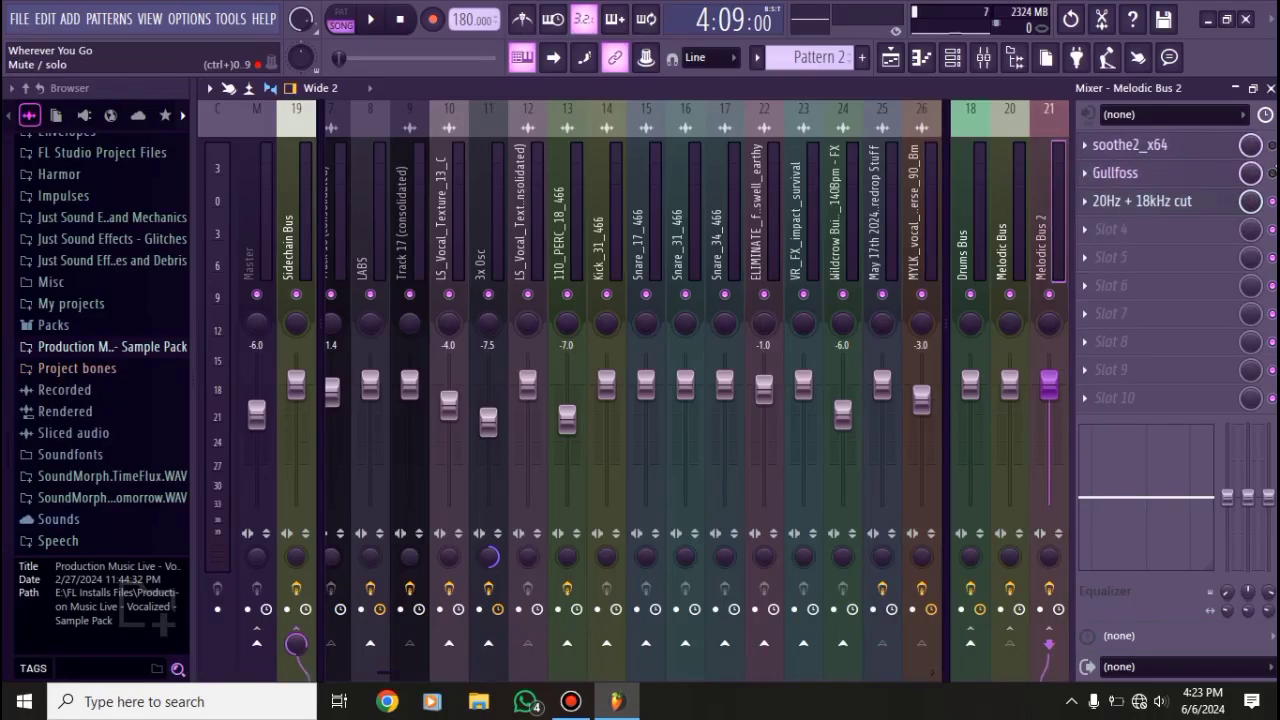
click(926, 204)
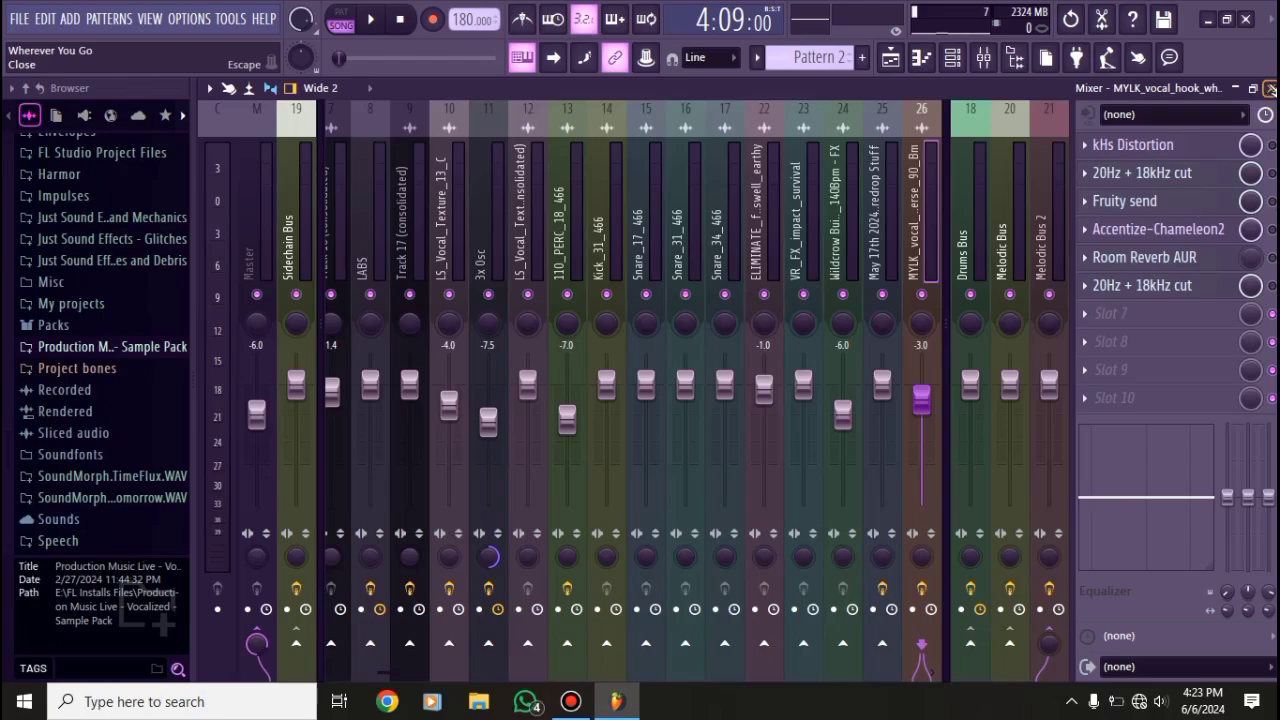
click(1270, 88)
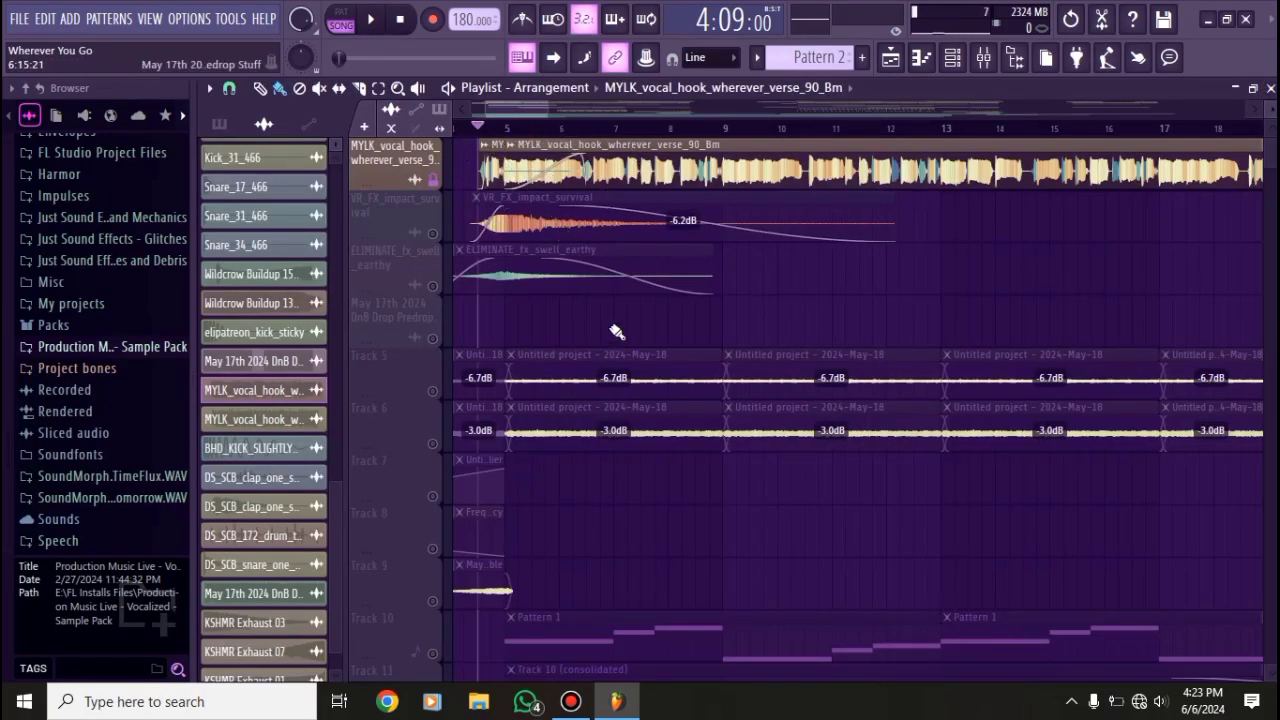
- Play the soloed vocal with its mixer track in view, and restart playback from 4:09 to compare its effects
key(space)
click(984, 57)
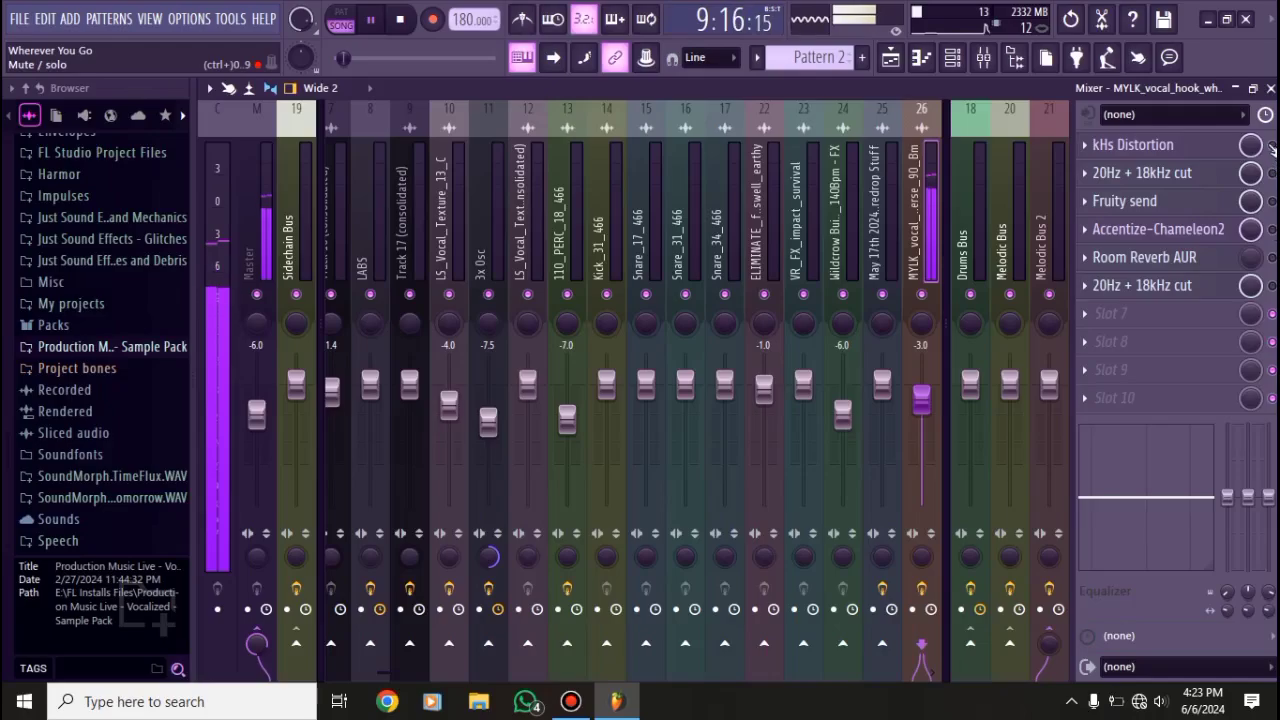
key(space)
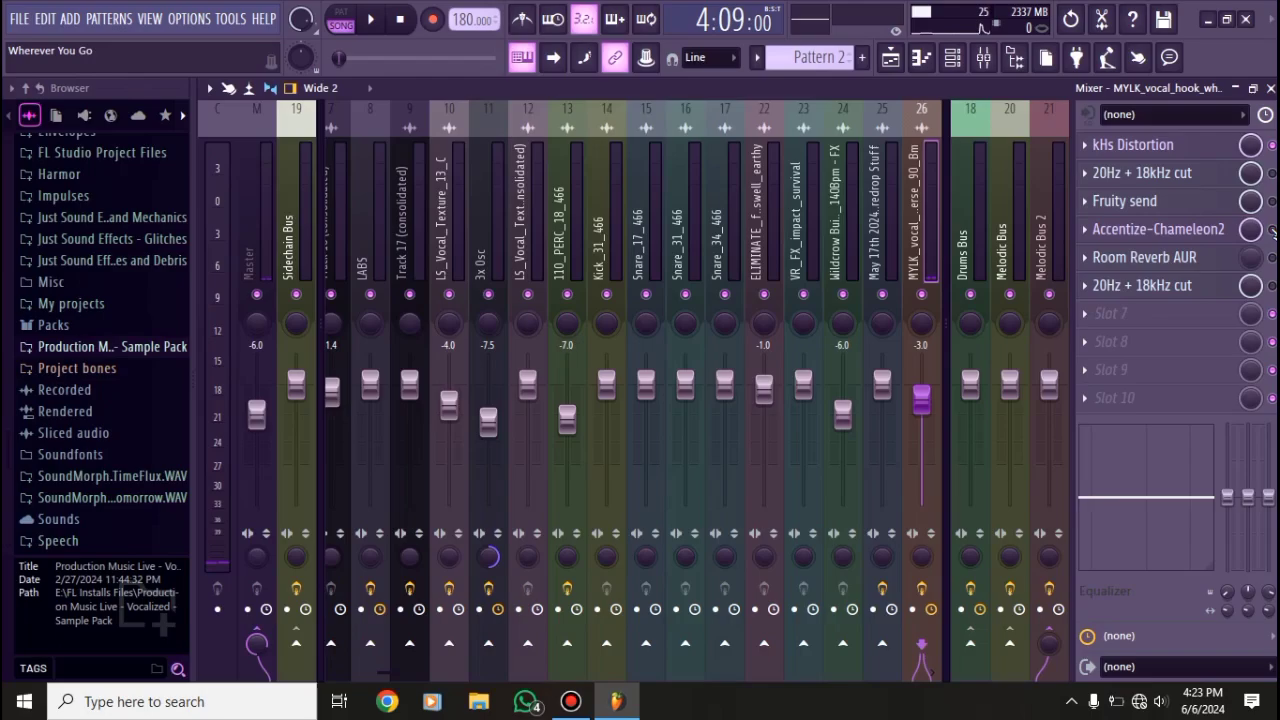
key(space)
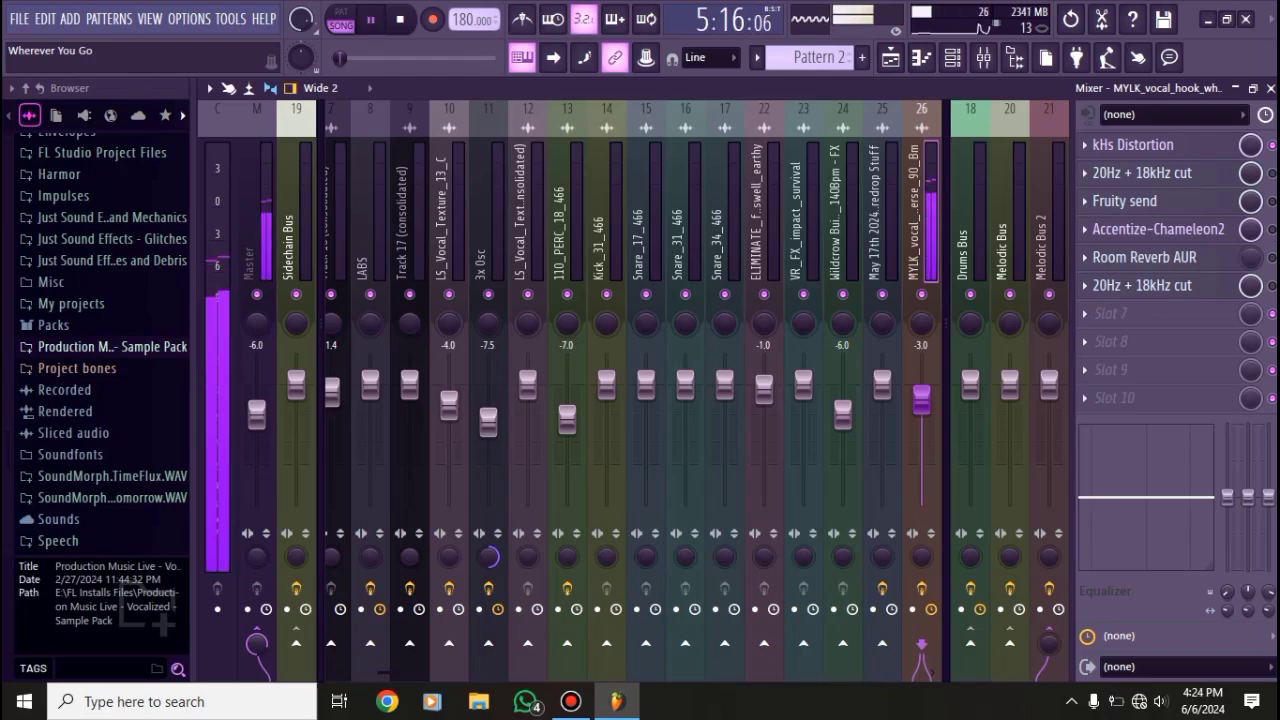
- Examine the first 20Hz + 18kHz cut EQ, Fruity send and Chameleon2 reverb on the MYLK vocal track, stopping playback along the way
click(1188, 180)
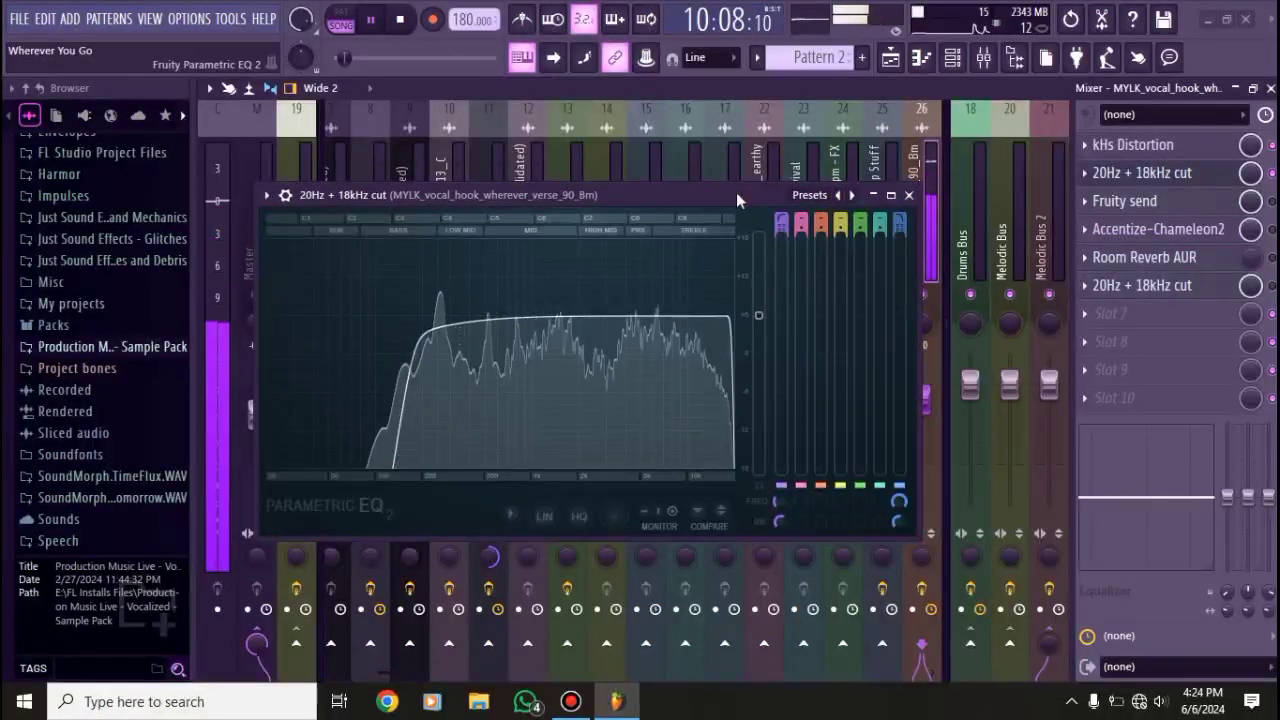
click(908, 195)
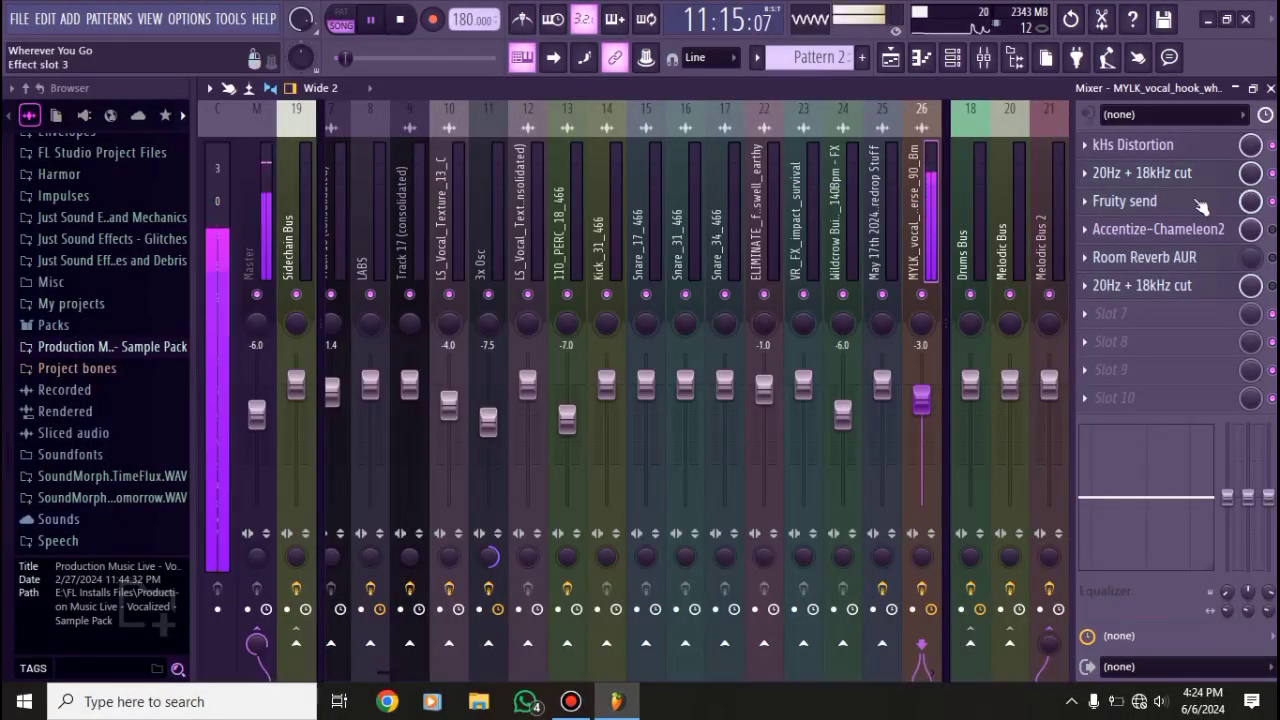
click(1124, 200)
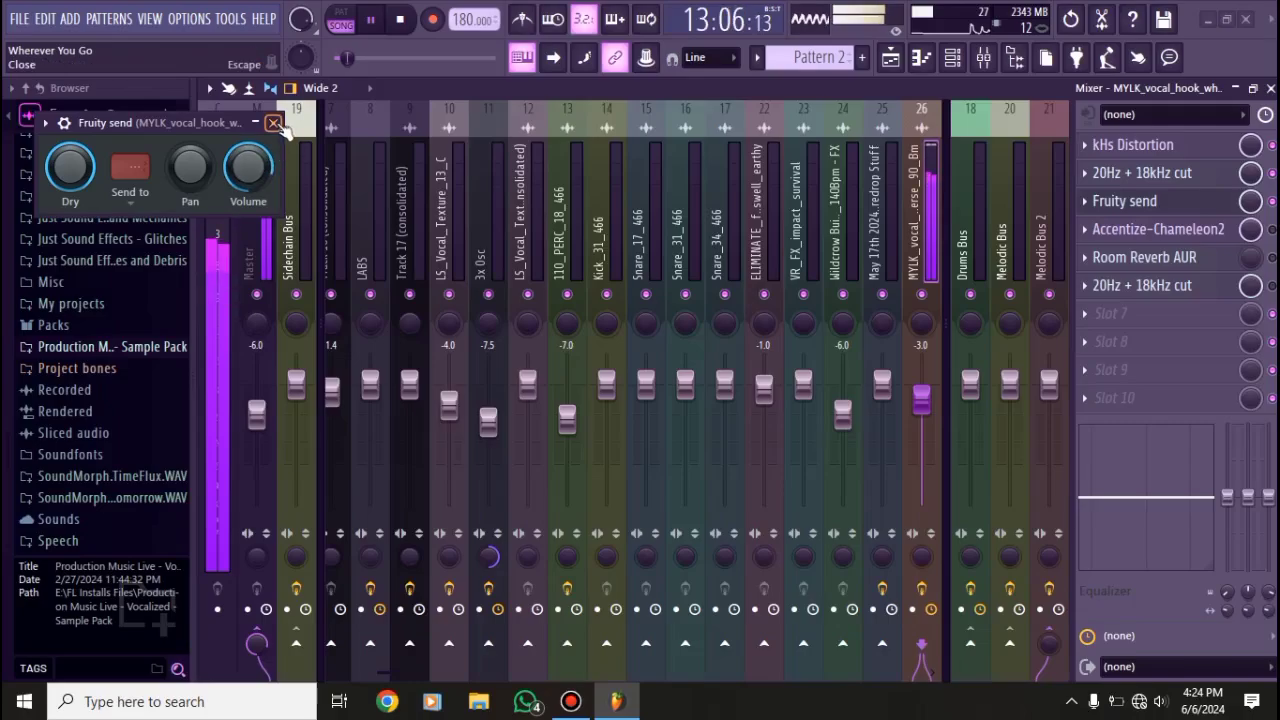
click(273, 122)
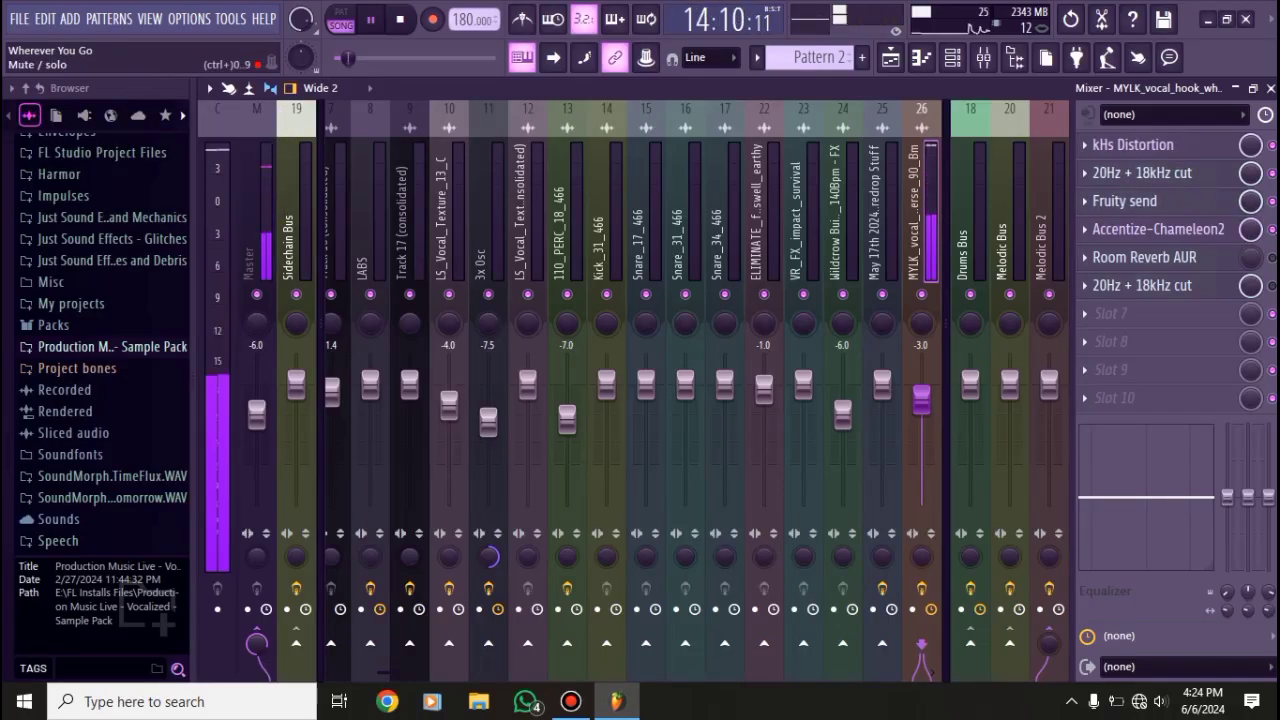
key(space)
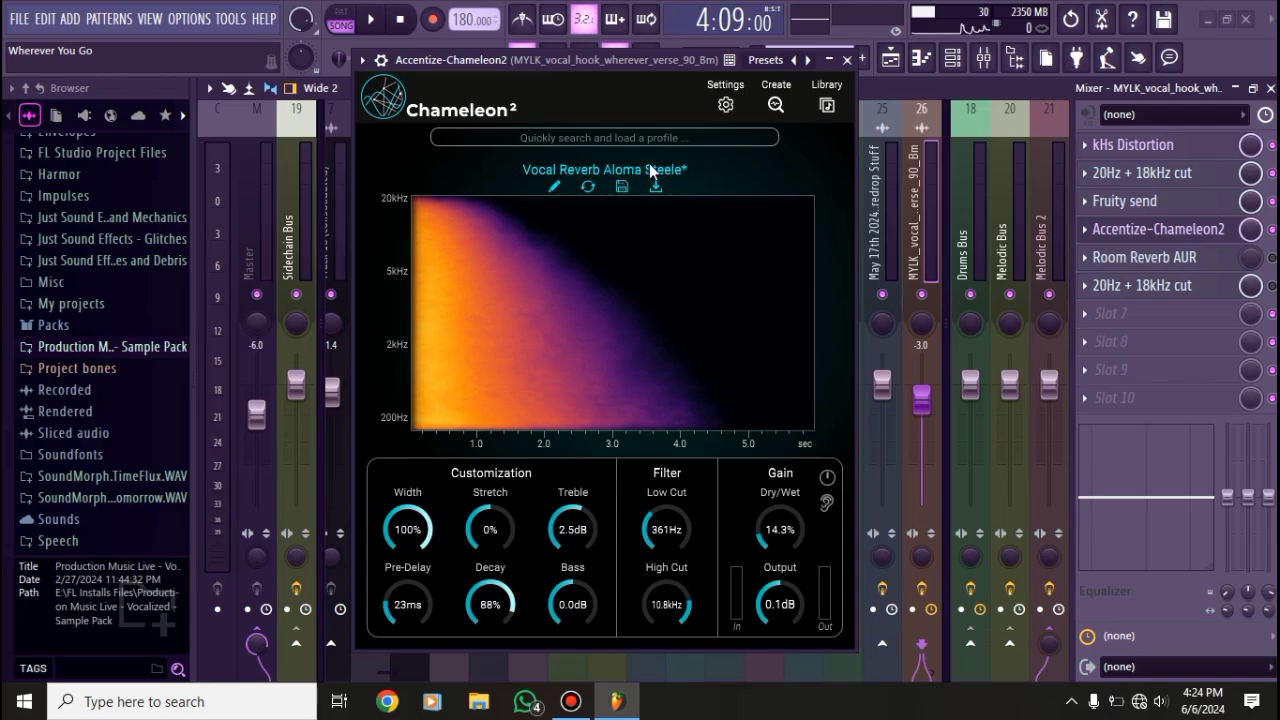
click(847, 60)
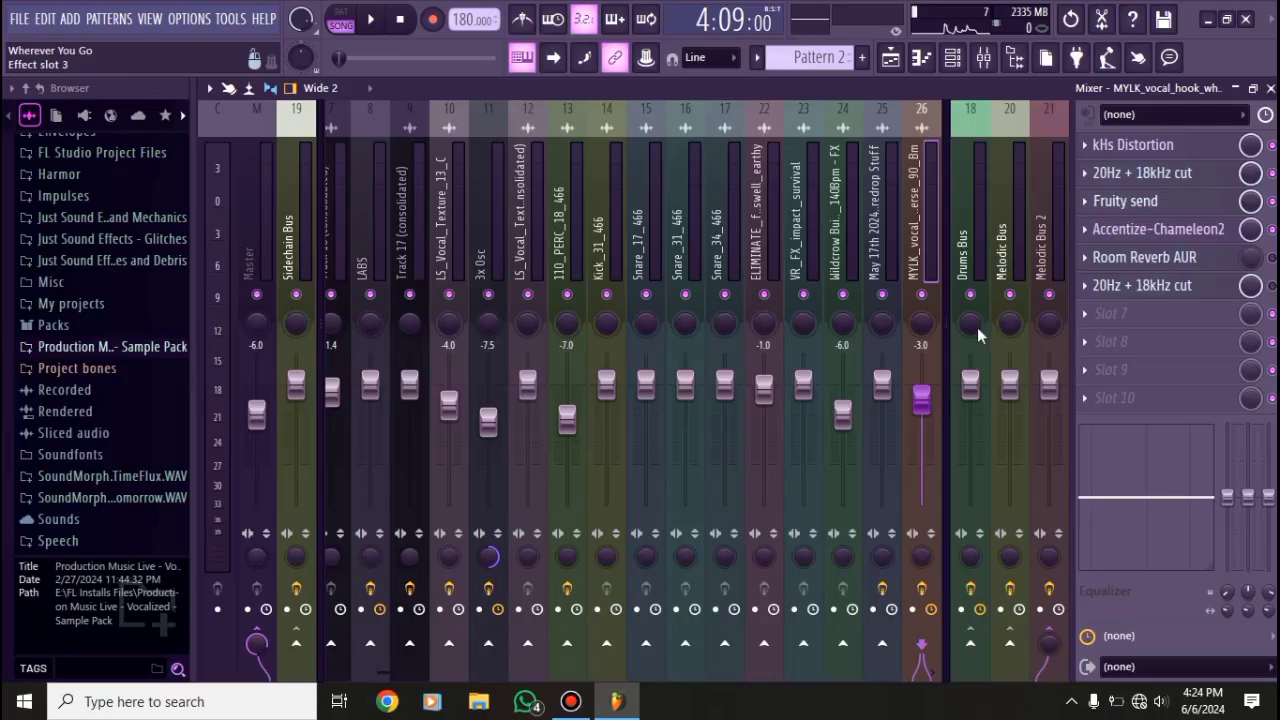
- Compare the vocal track's two 20Hz + 18kHz cut EQs and examine its Room Reverb AUR settings
click(1146, 296)
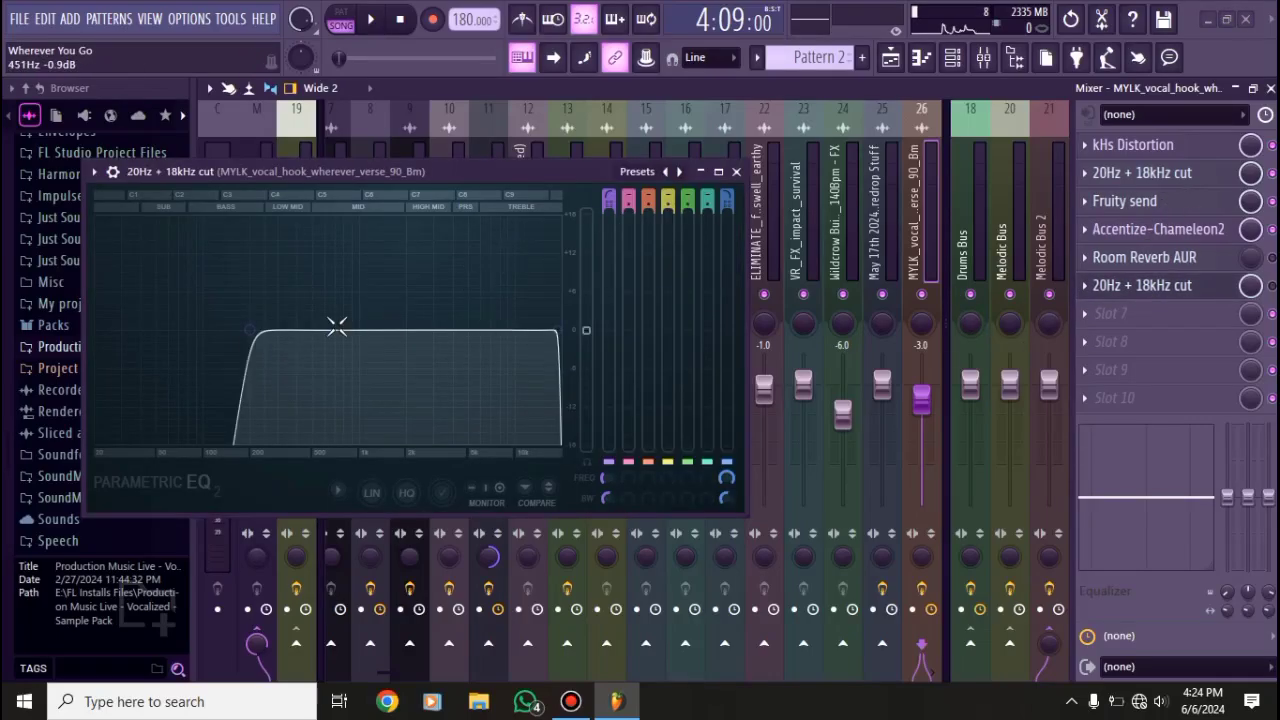
click(736, 172)
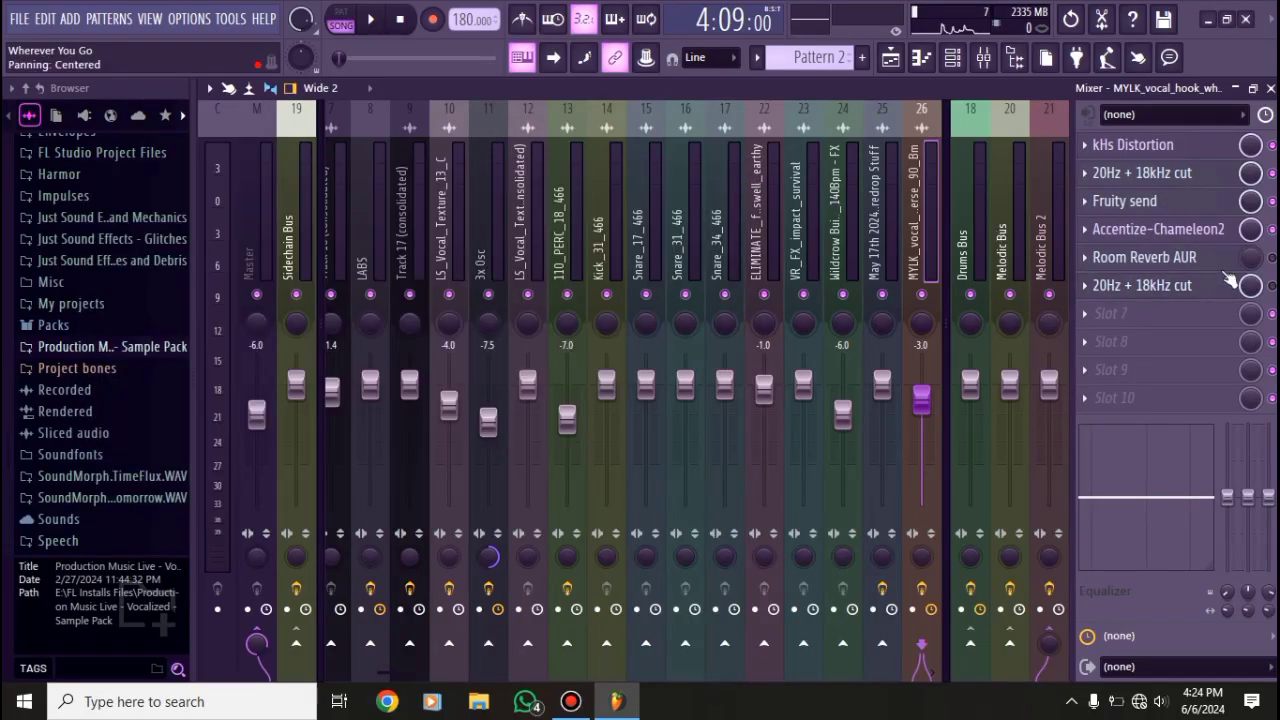
click(1174, 175)
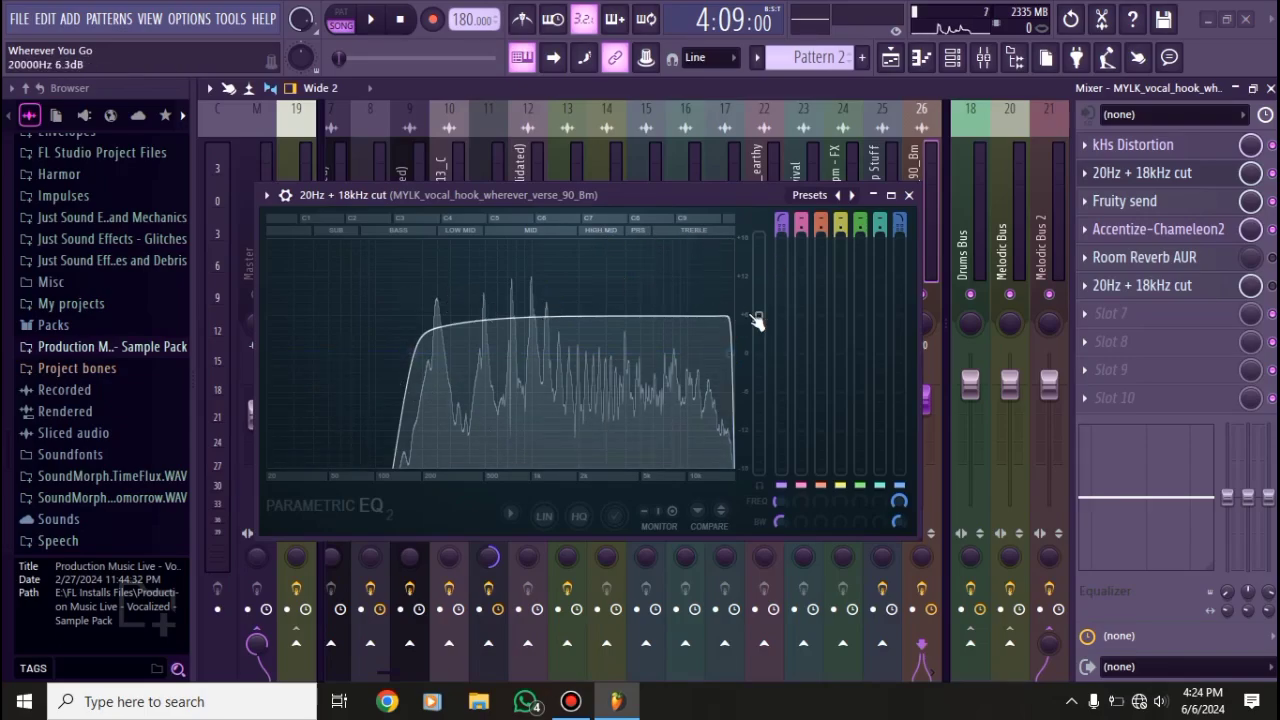
click(909, 196)
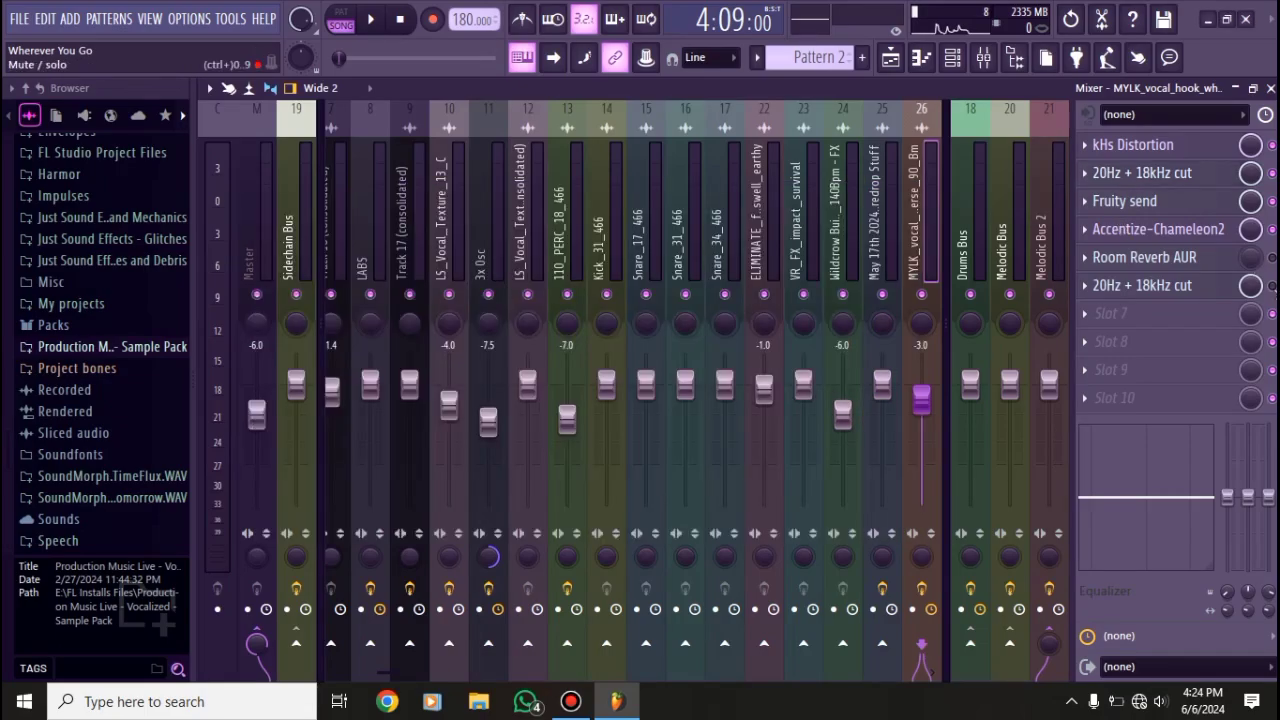
click(1174, 258)
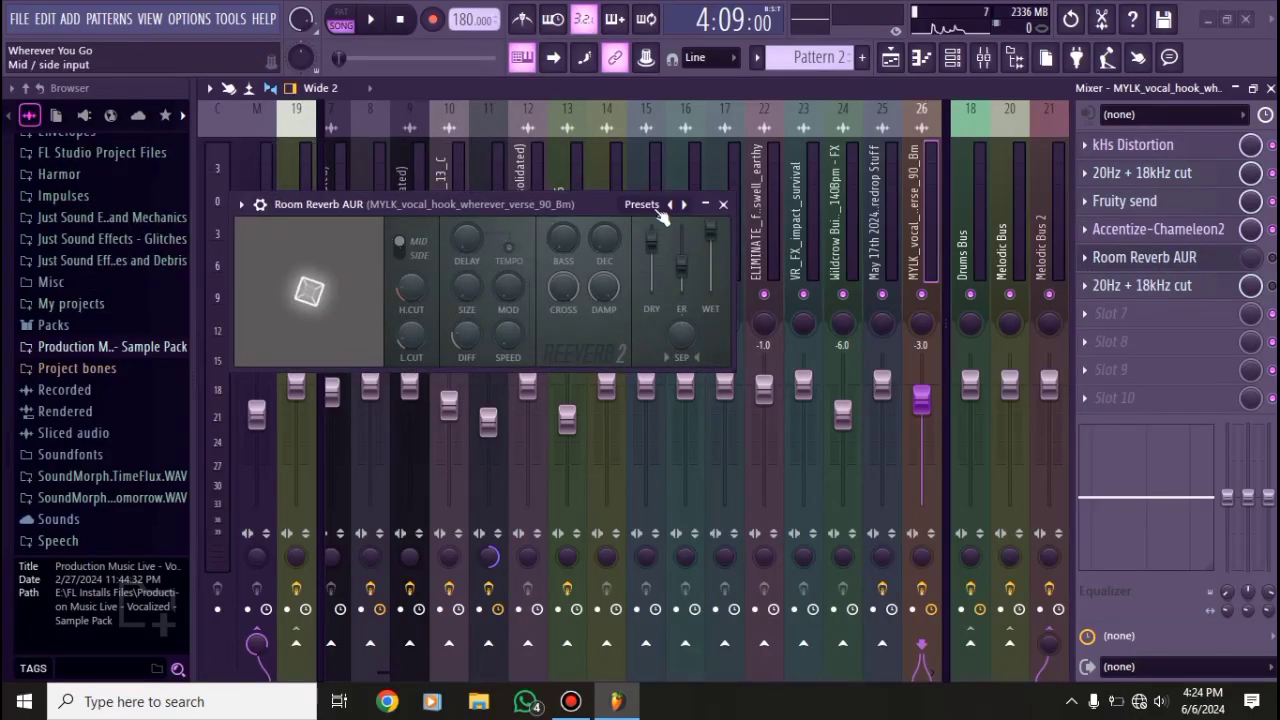
click(723, 205)
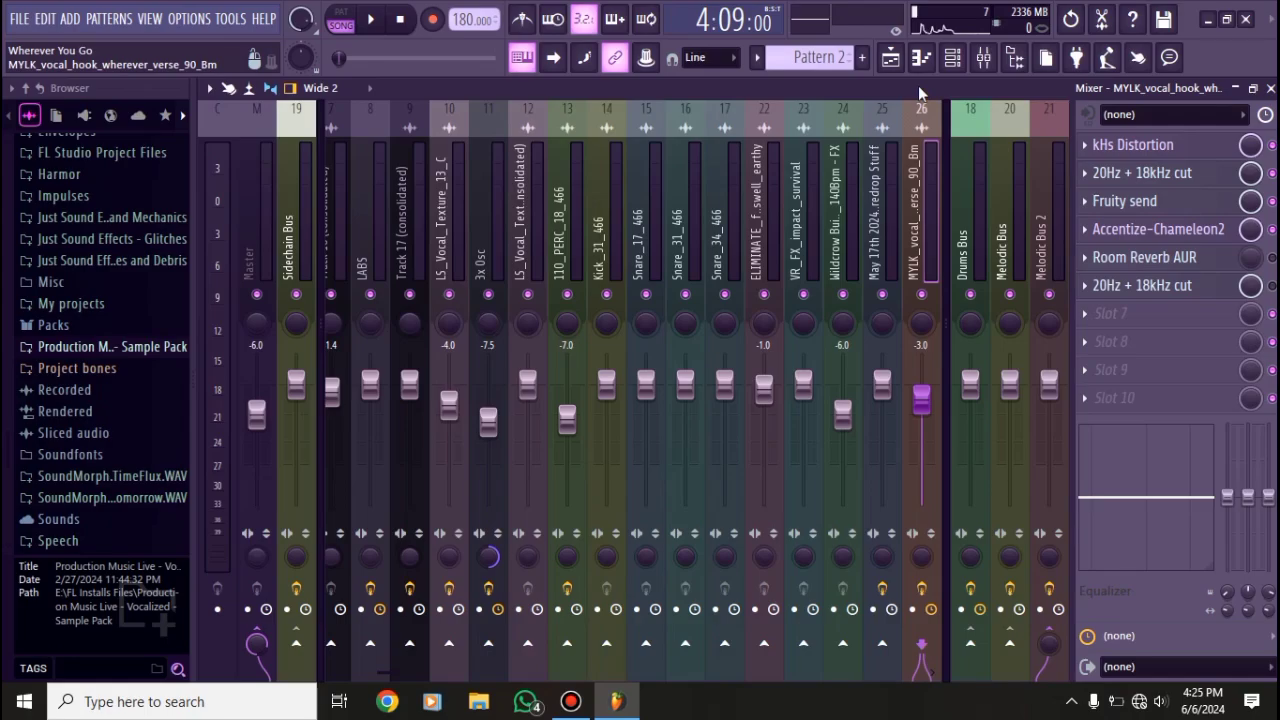
- Play the soloed vocal from 4:09 through its effect chain, stop it, and return to the playlist
key(space)
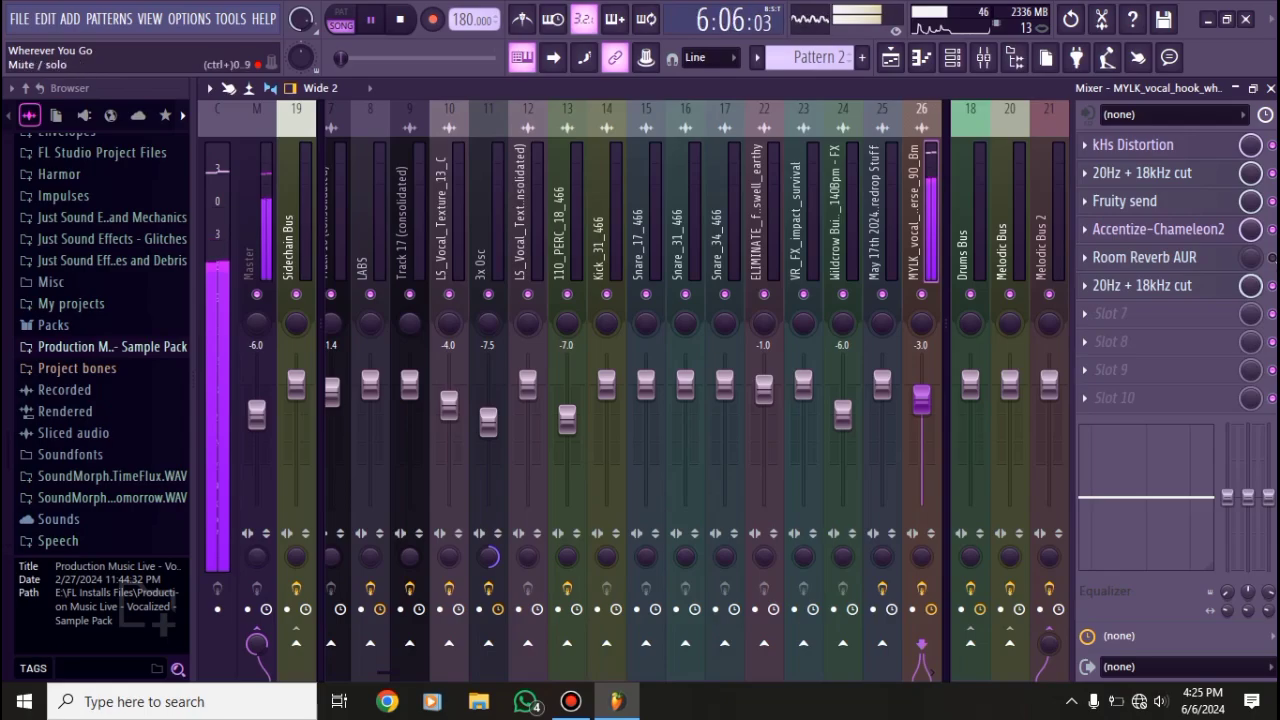
click(1270, 88)
key(space)
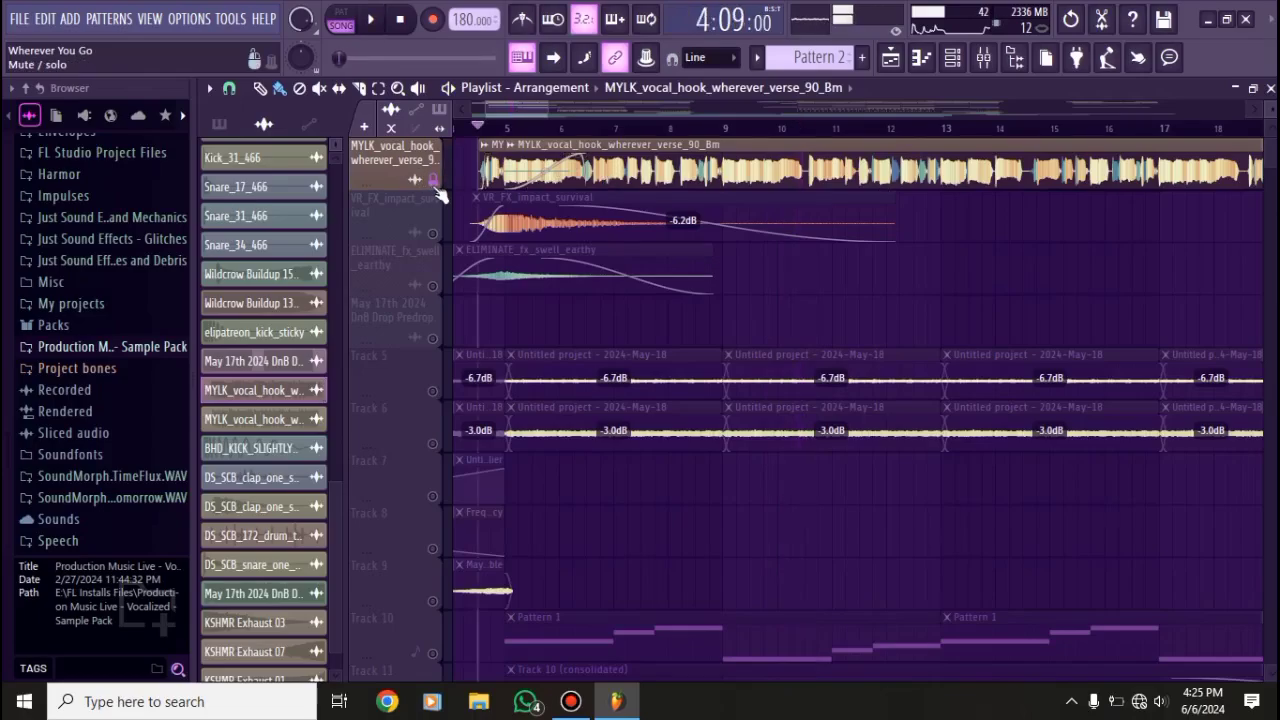
- Mute the MYLK vocal track and enable only the VR_FX_impact_survival and ELIMINATE_fx_swell_earthy tracks
click(435, 182)
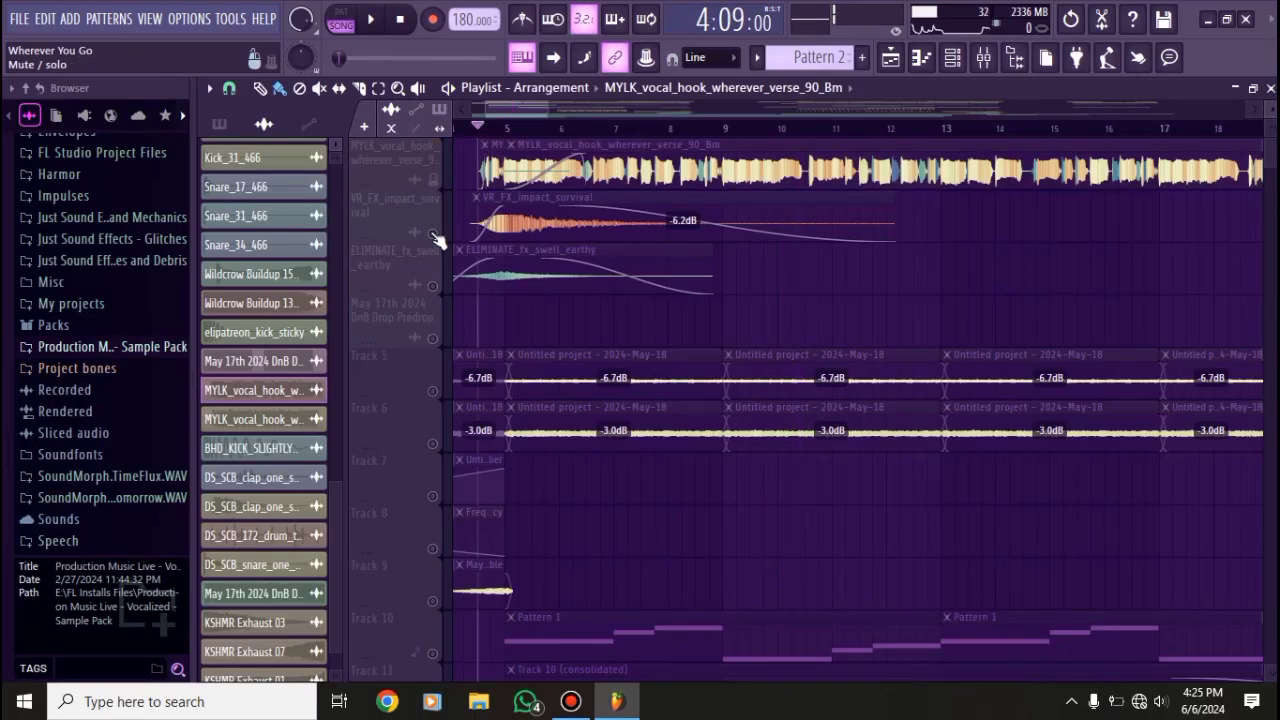
click(434, 236)
scroll(477, 291, down, 4)
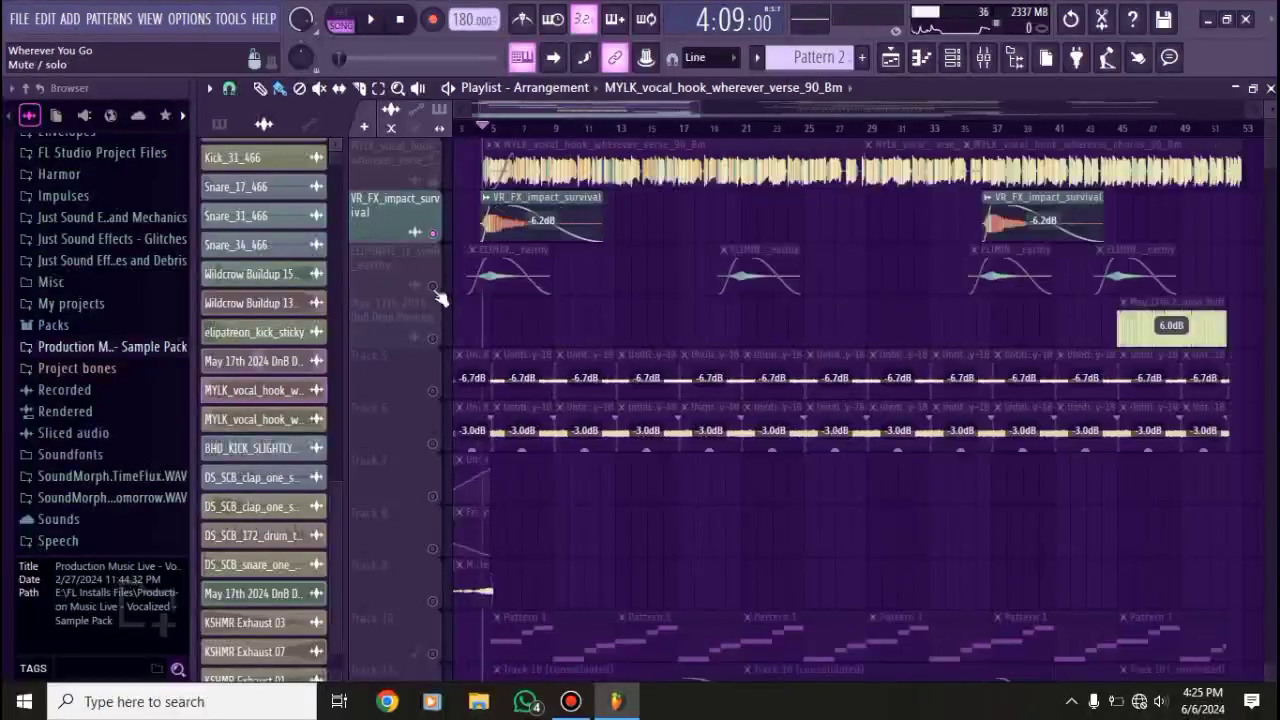
click(433, 287)
- Place the playhead at 3:09, where the first swell clip begins, and play the impact and swell effects together
drag(482, 130, 468, 130)
scroll(490, 135, up, 3)
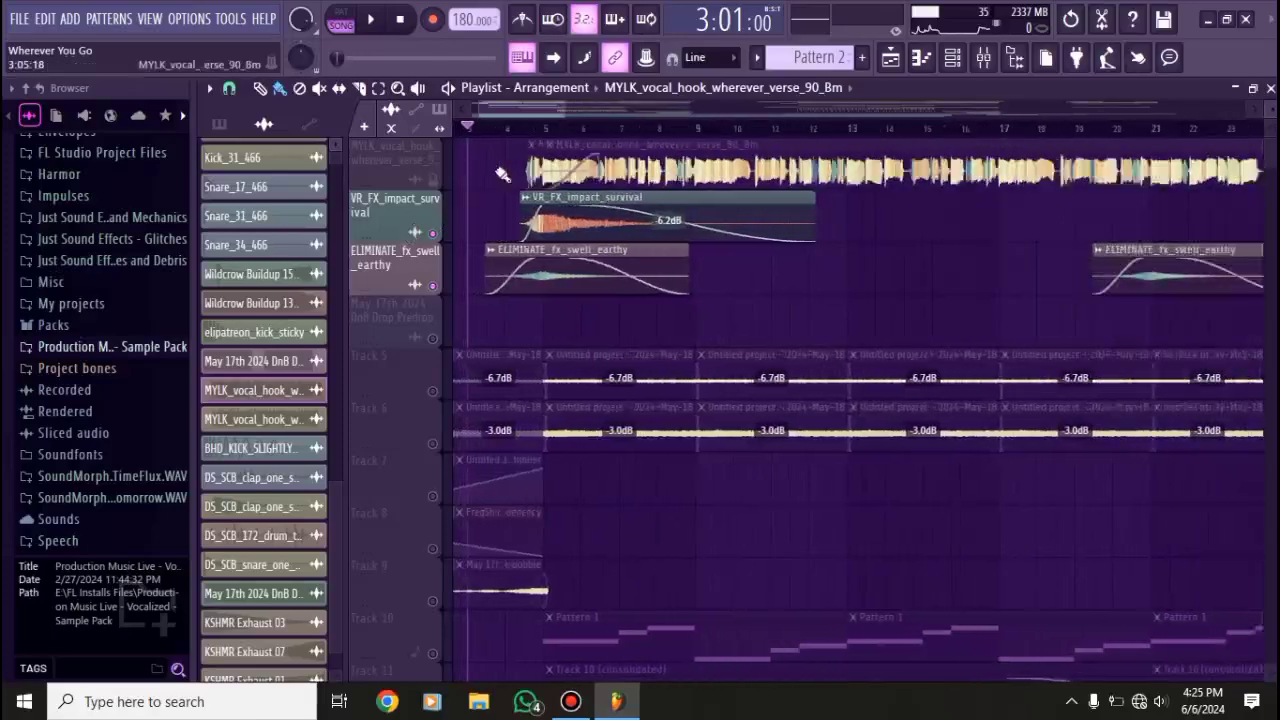
click(490, 130)
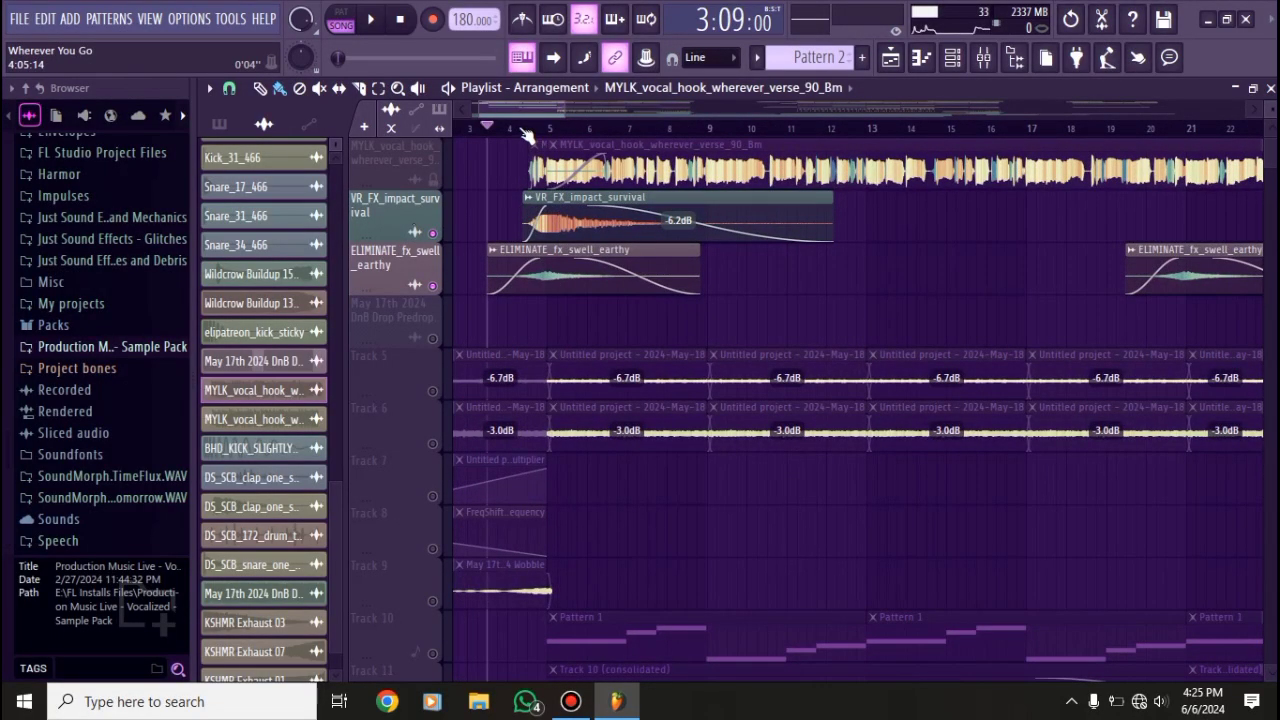
key(space)
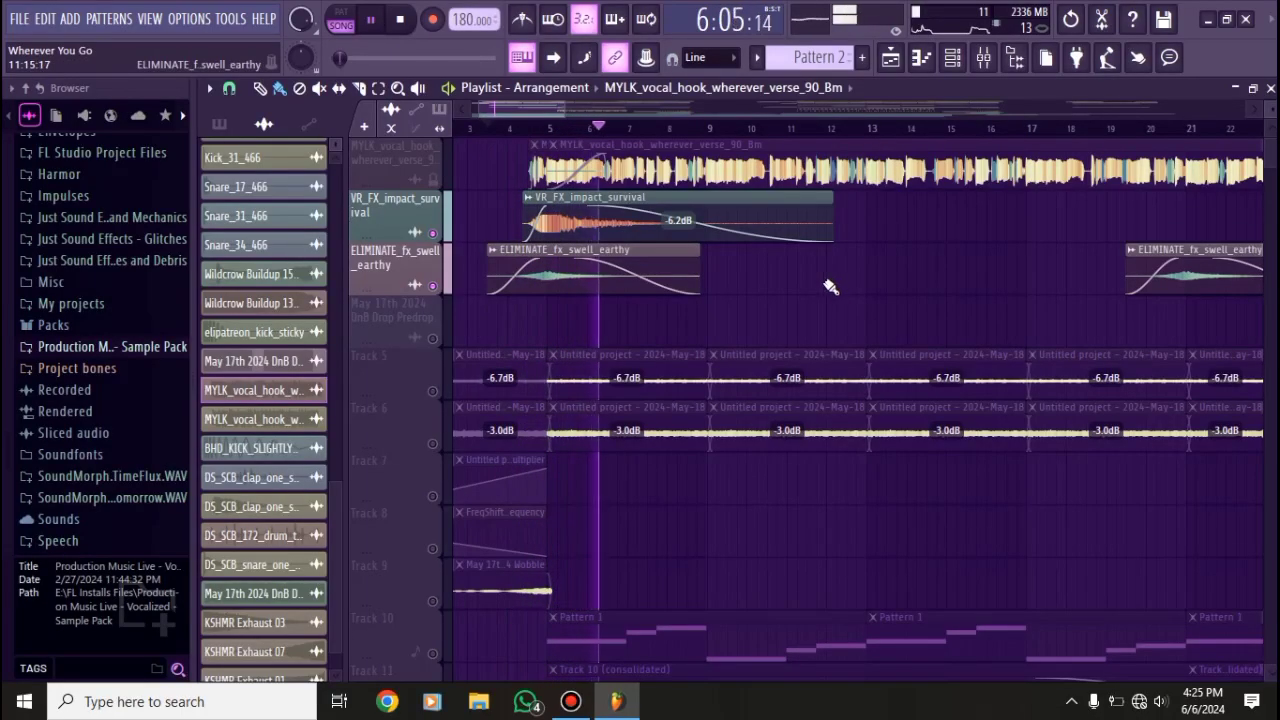
key(space)
- Isolate Track 5 and Track 6 in the playlist and place the playhead at 5:01
scroll(455, 375, down, 2)
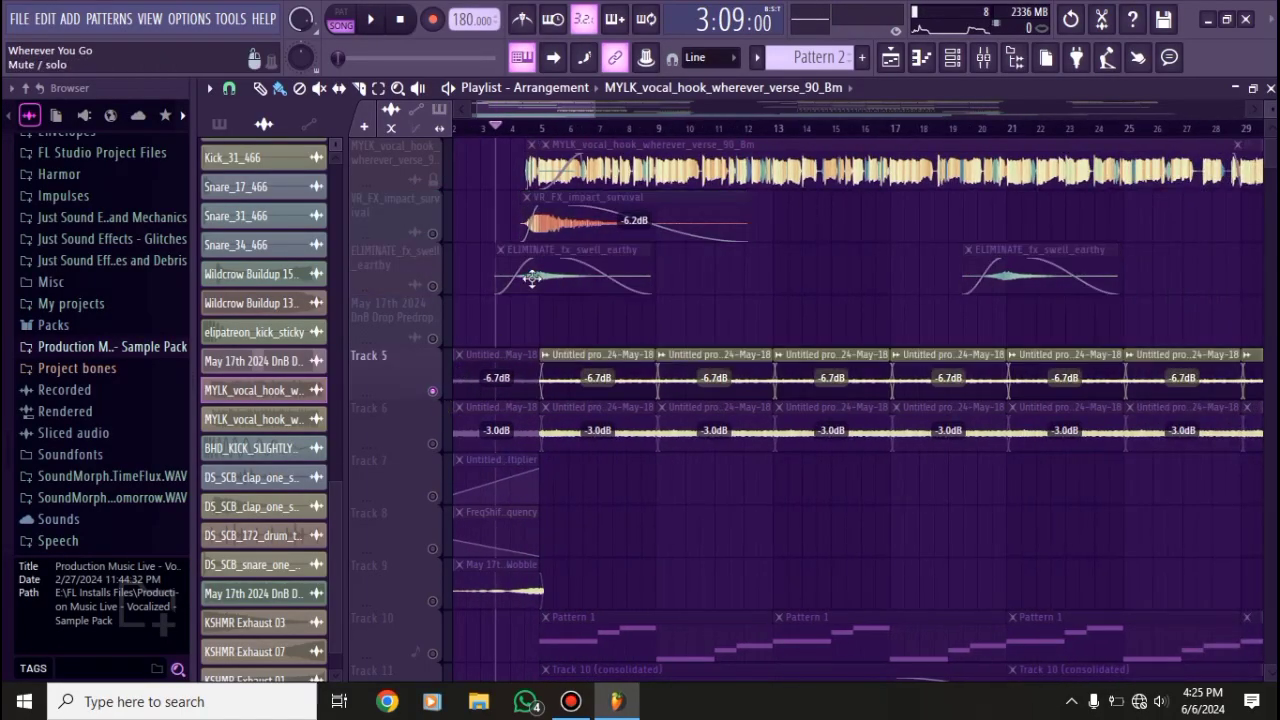
right_click(432, 391)
click(540, 126)
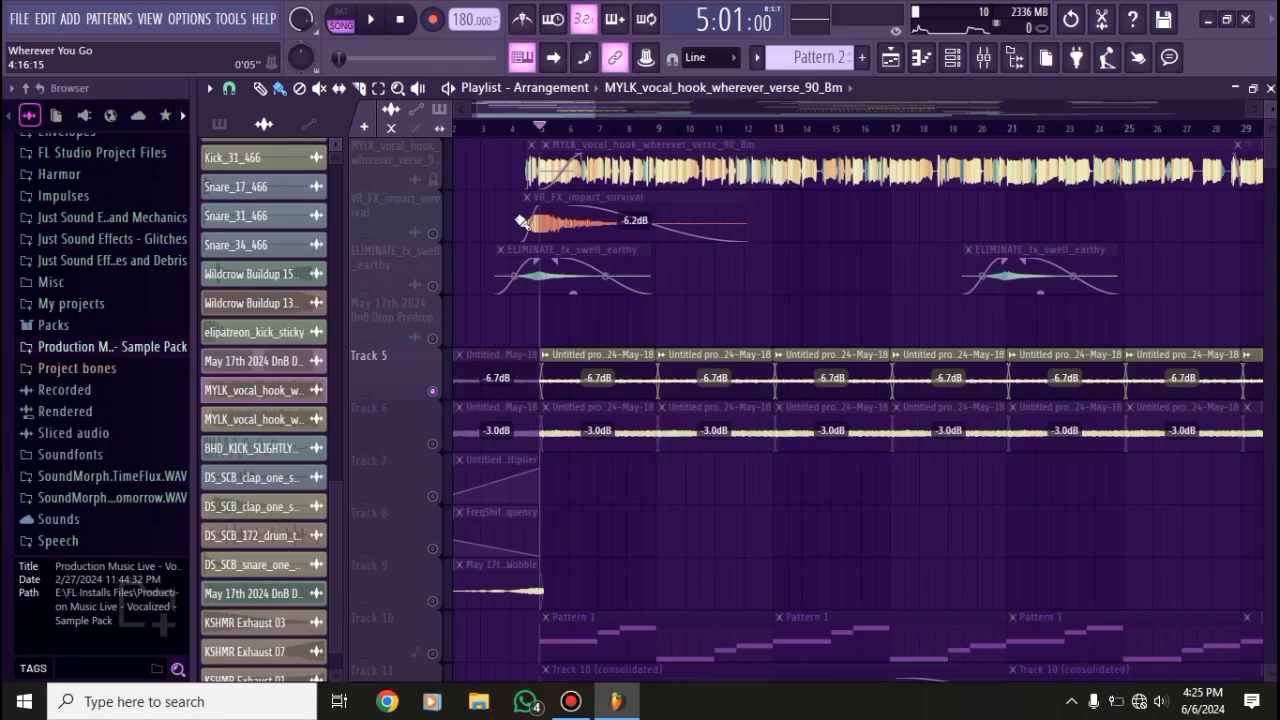
click(432, 443)
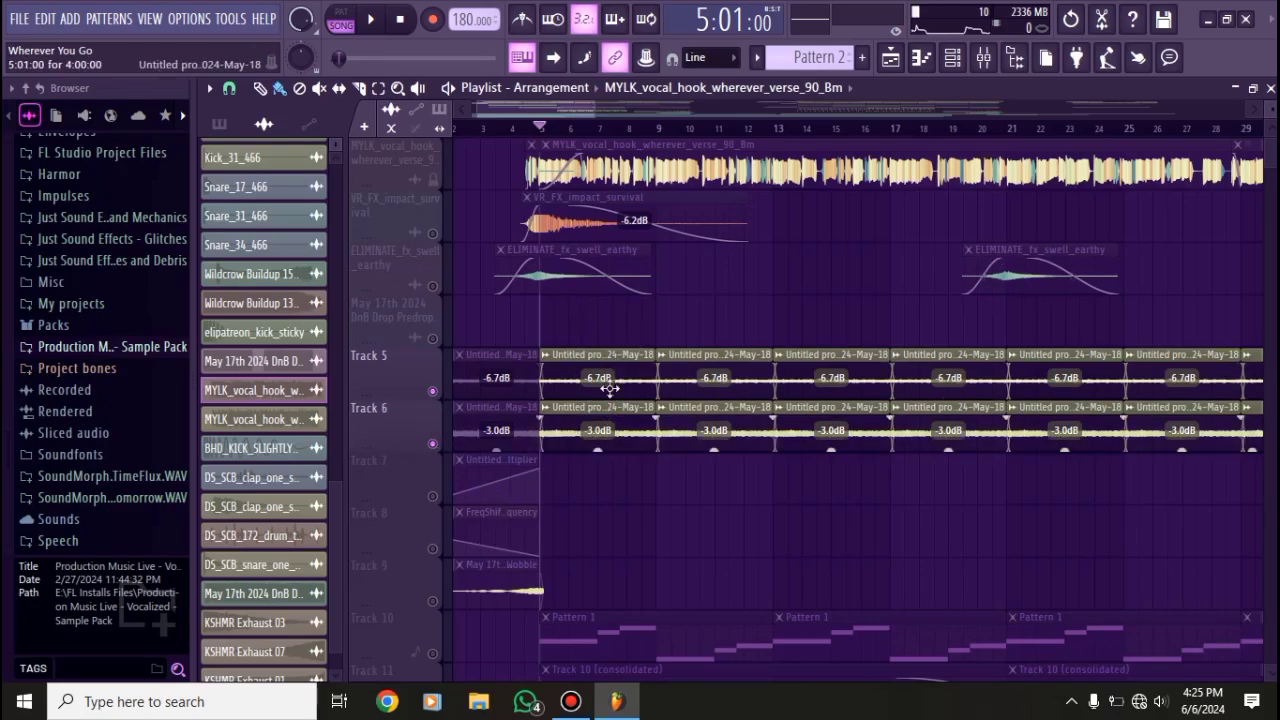
- Open the Quanta instrument from the channel rack, audition its Atmos Maker preset, and close it
click(971, 66)
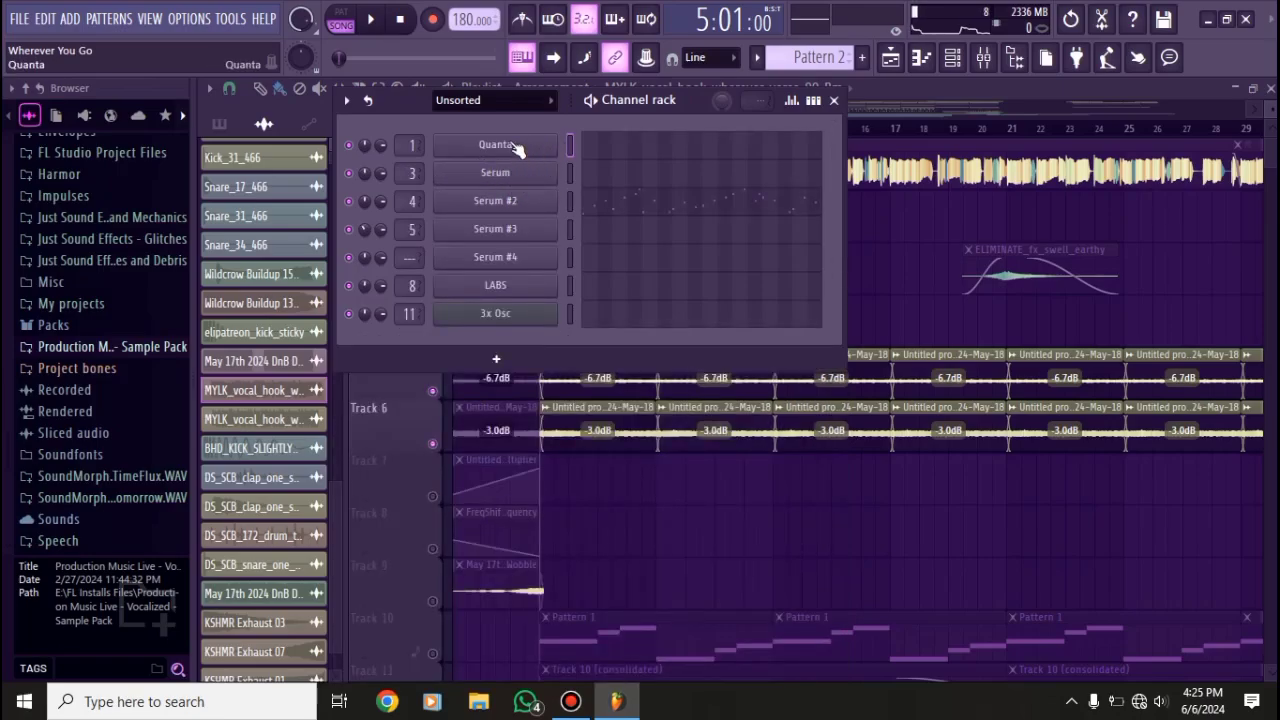
click(515, 146)
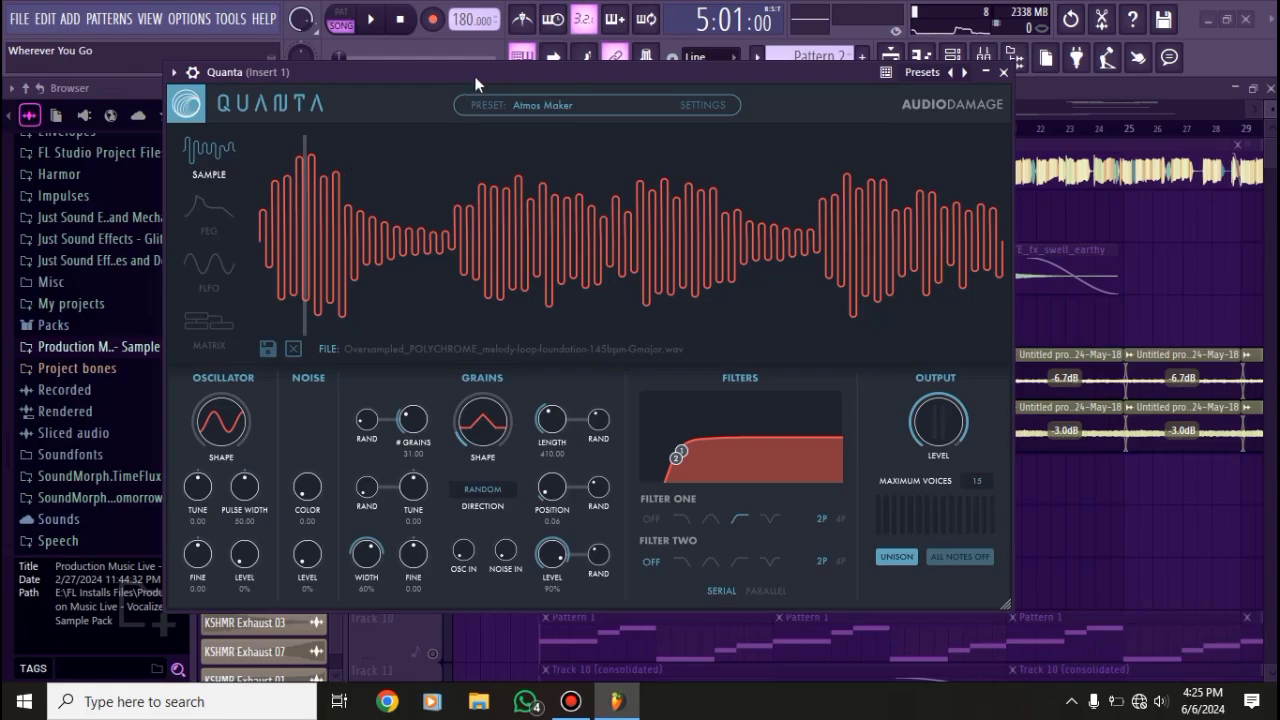
drag(474, 76, 508, 66)
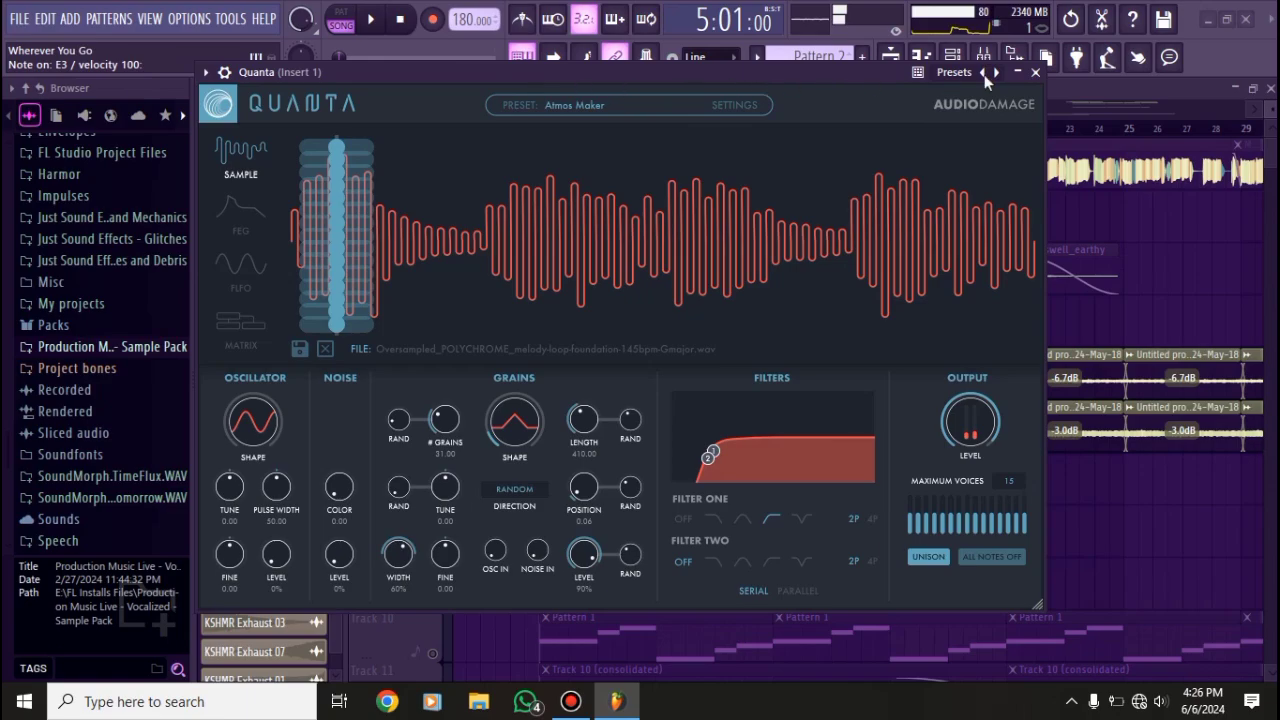
click(1036, 73)
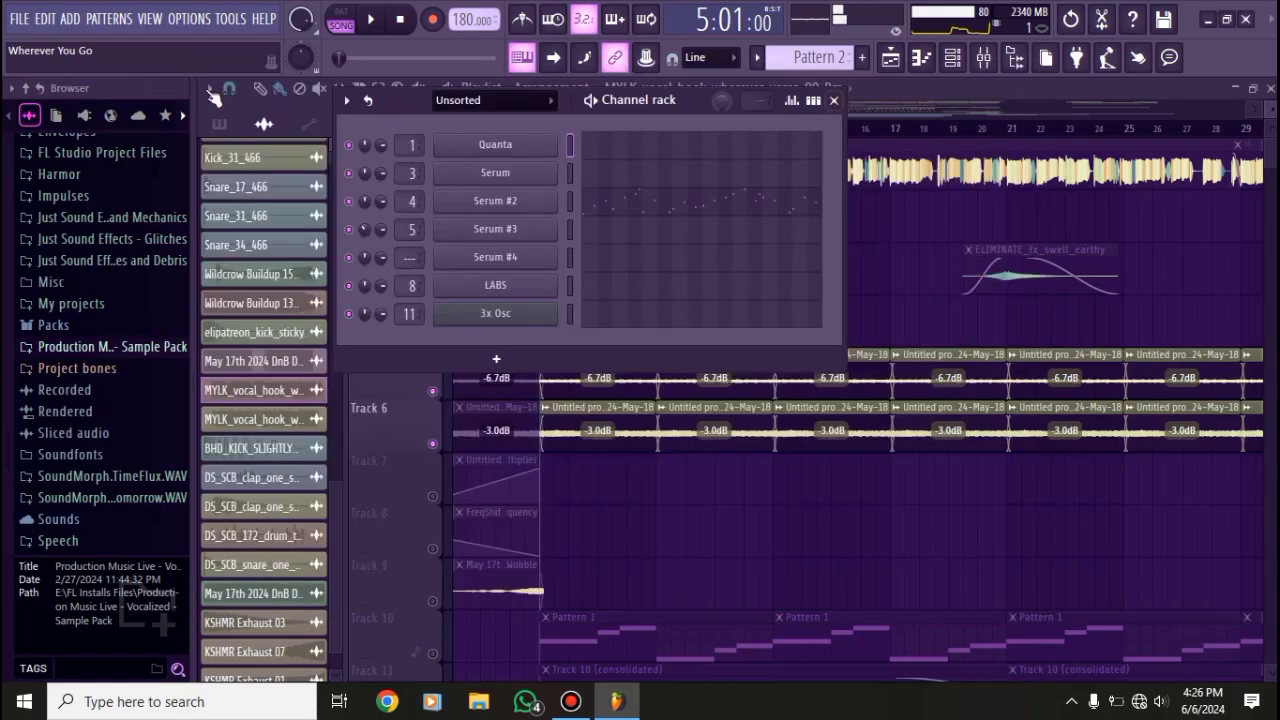
- Run the macro that switches smart disable for all plugins, and close the channel rack
click(240, 20)
mouse_move(322, 82)
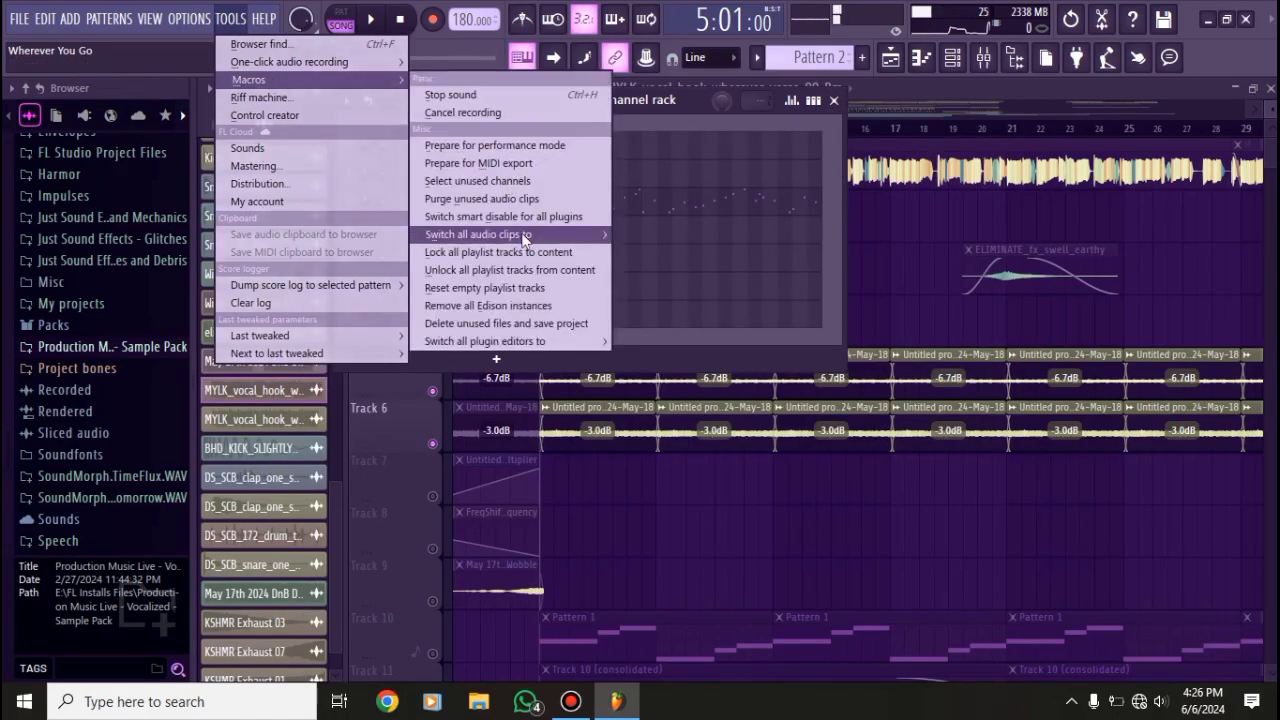
click(529, 219)
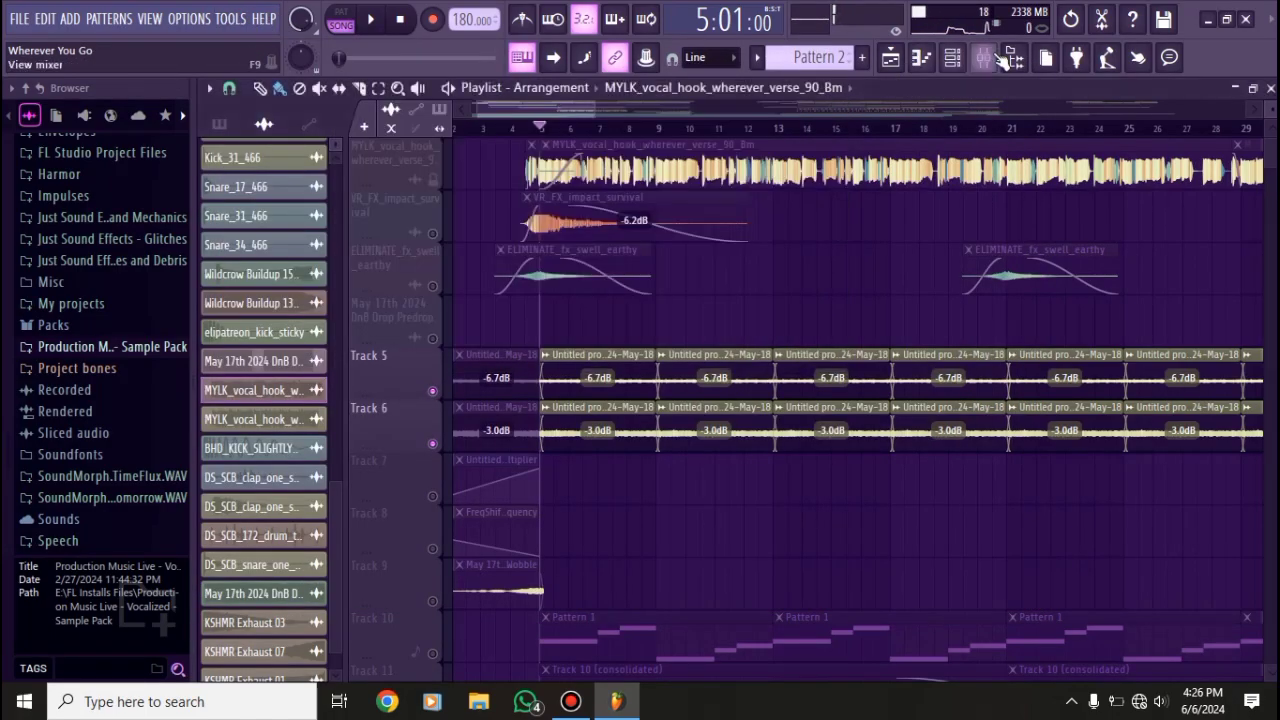
click(834, 100)
- Load the Blur Pink preset into the Fruity Convolver on mixer Insert 1 and close the plugin window
click(986, 58)
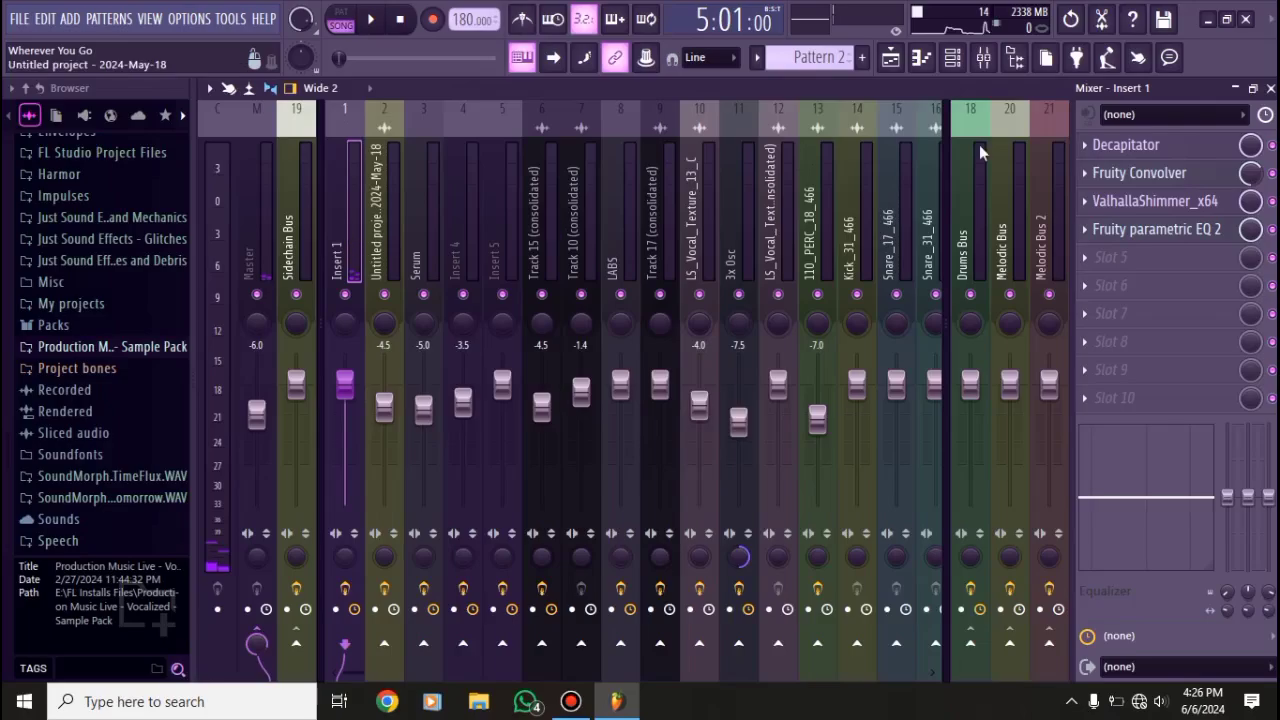
click(1160, 178)
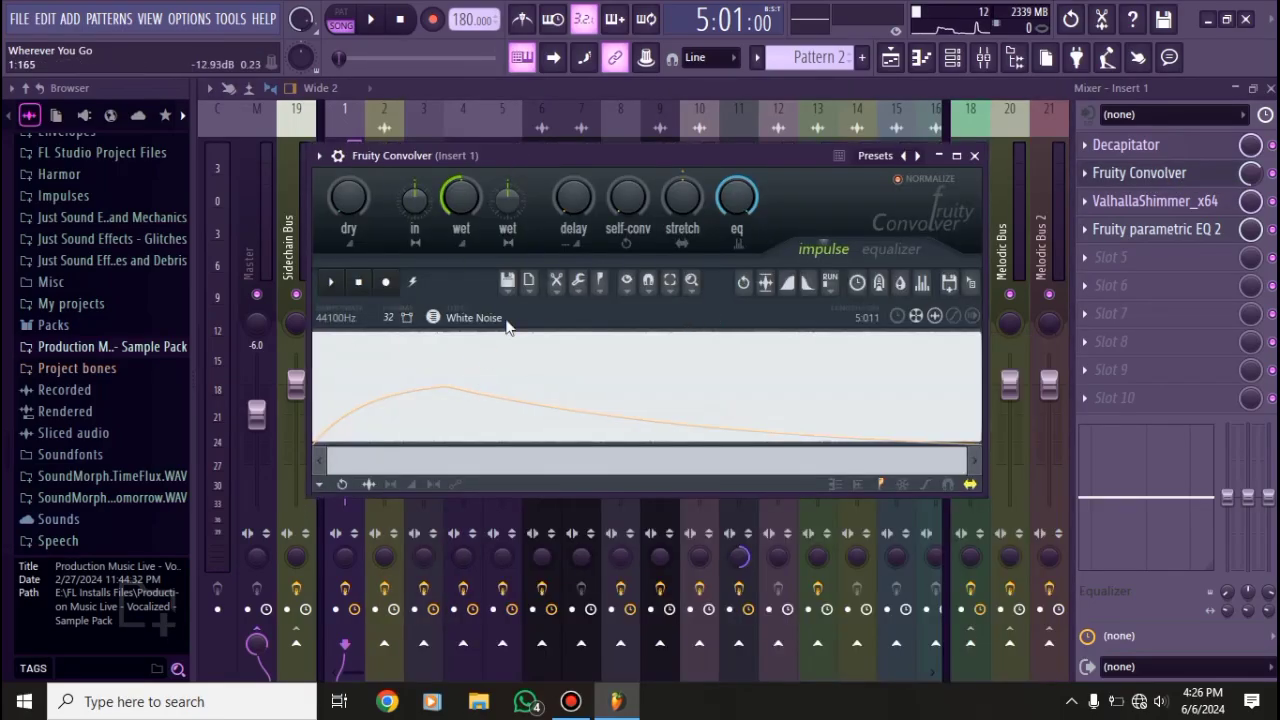
right_click(350, 157)
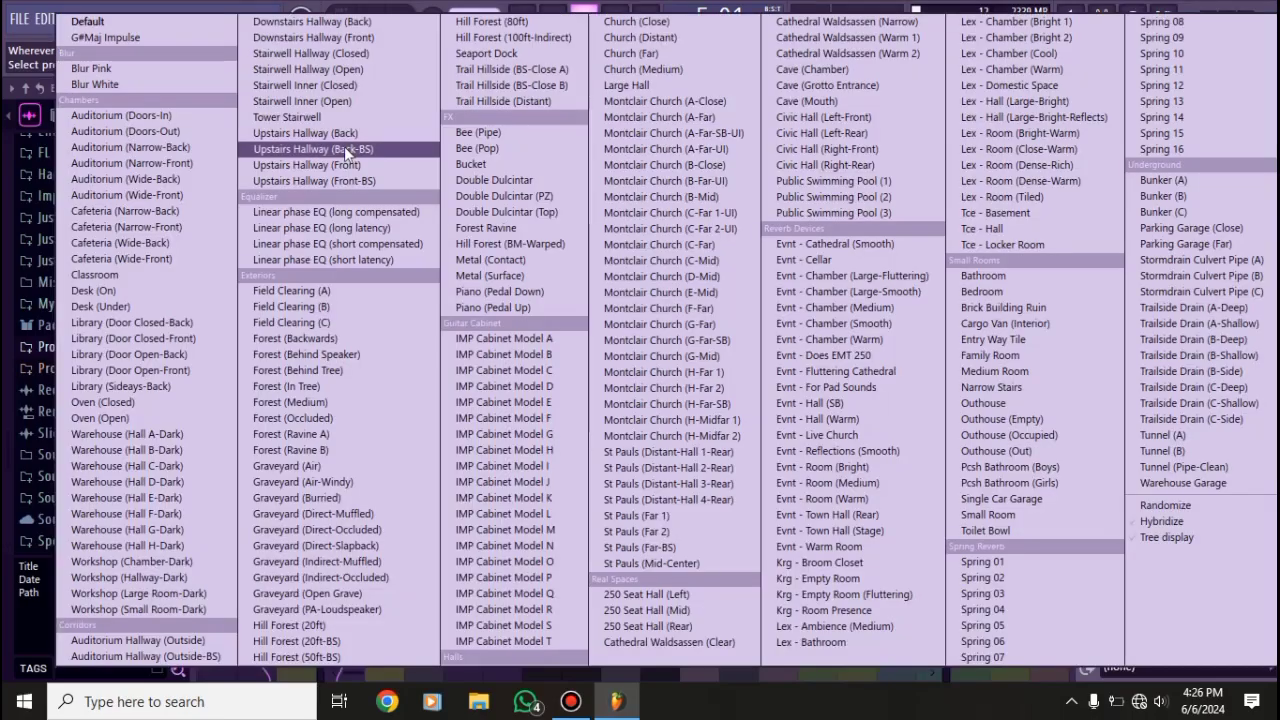
click(140, 73)
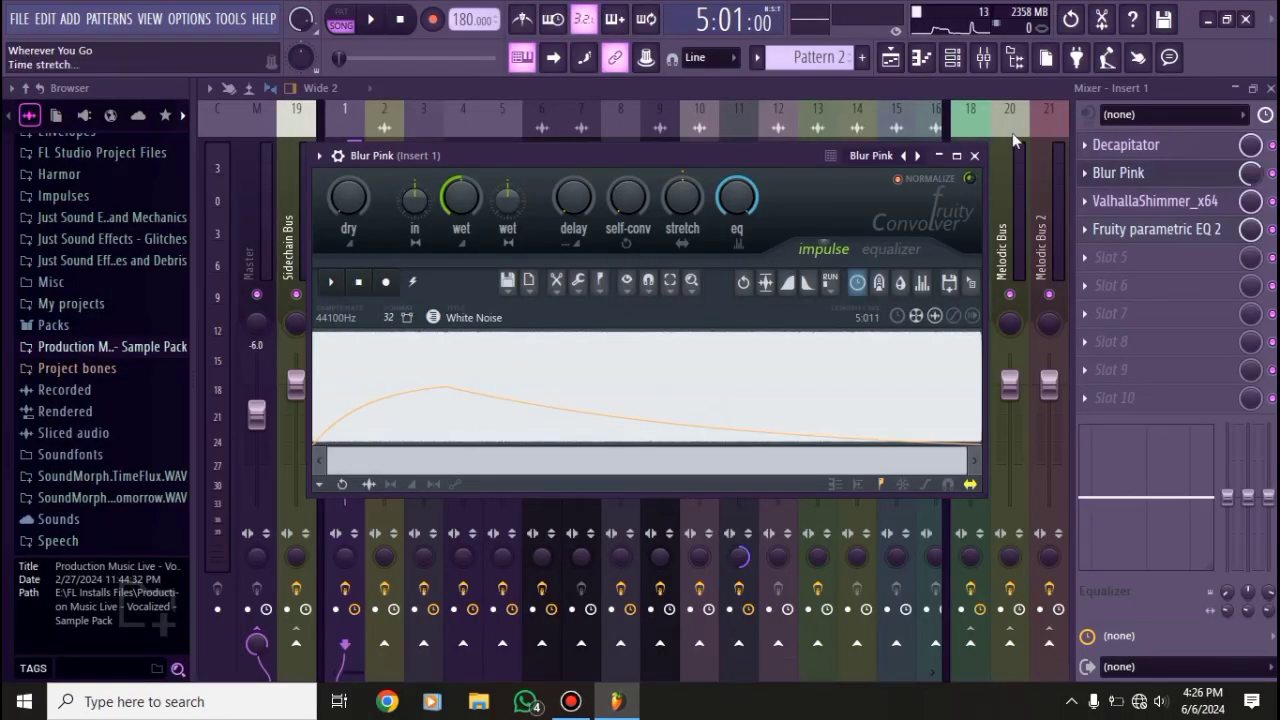
click(974, 155)
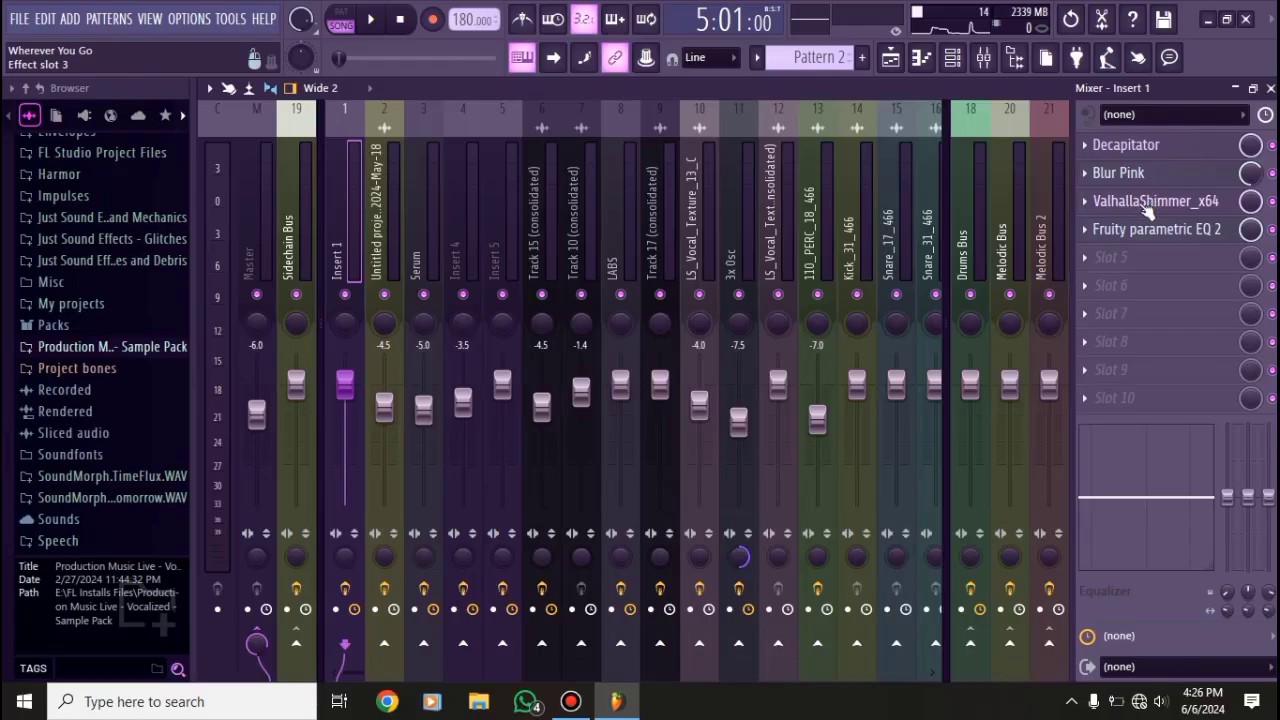
- Open the ValhallaShimmer reverb on mixer Insert 1 to review its settings, and close the plugin window
drag(455, 222, 433, 150)
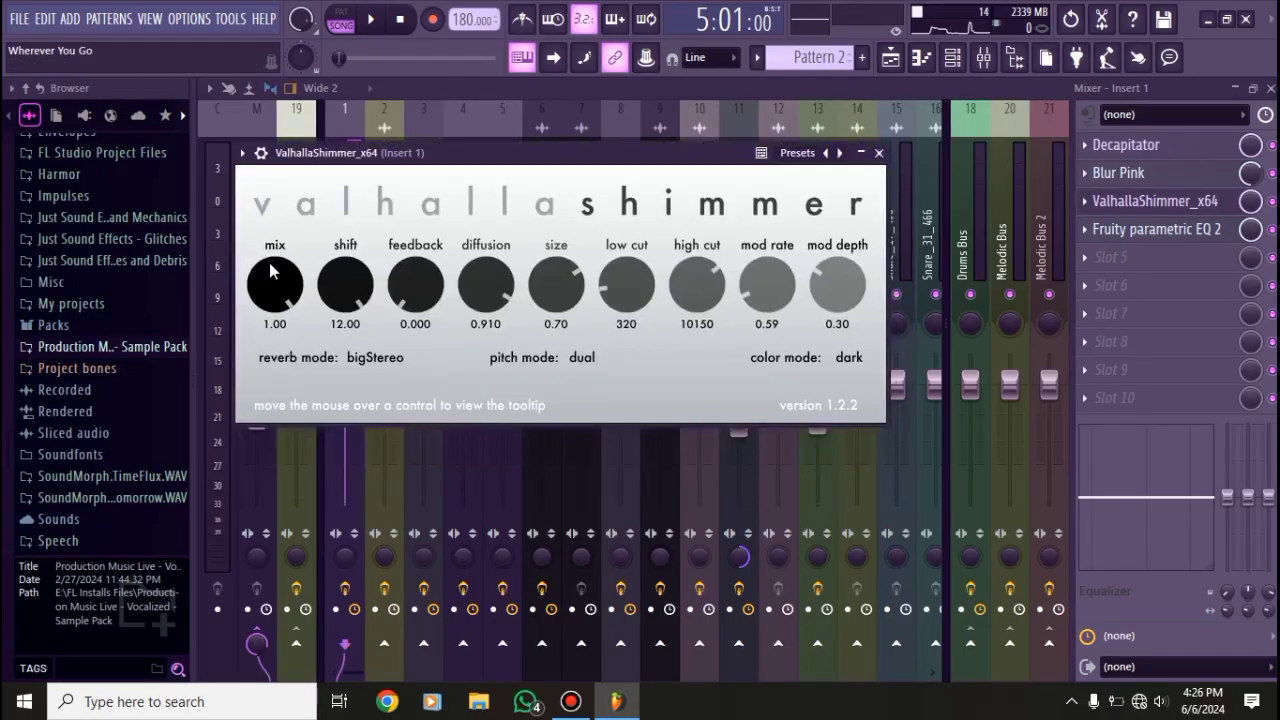
click(862, 153)
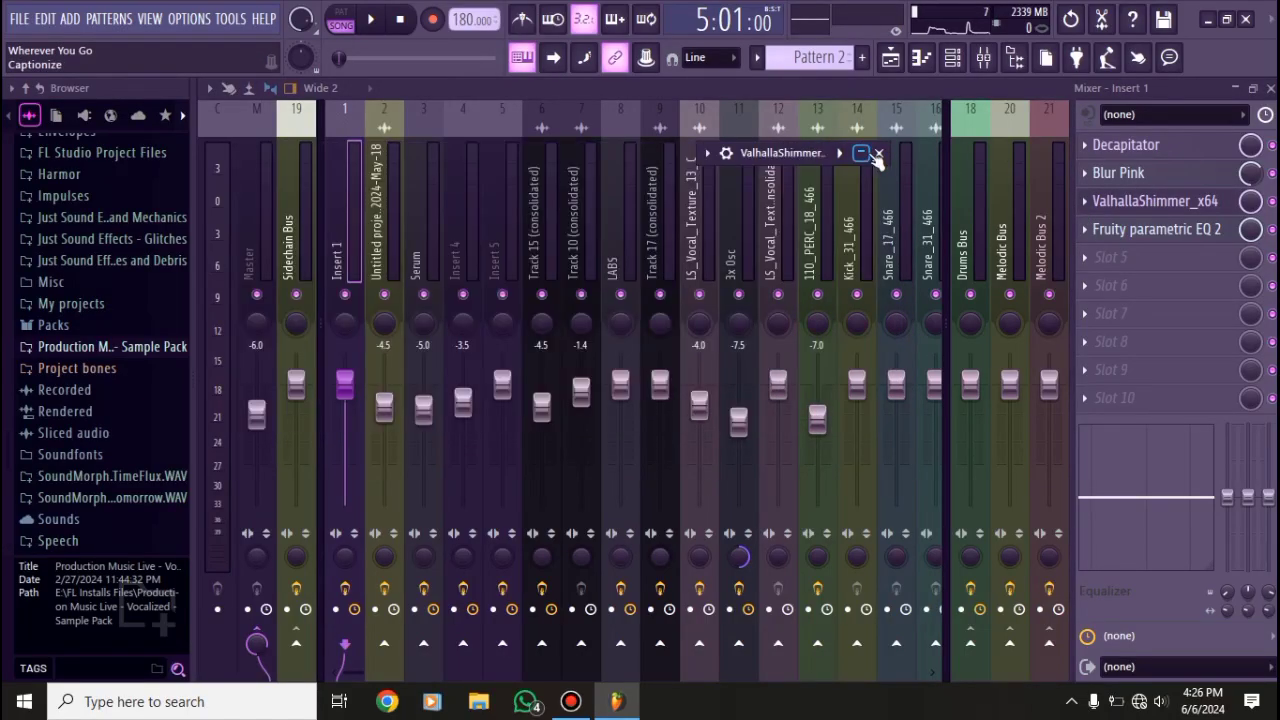
click(860, 153)
click(878, 152)
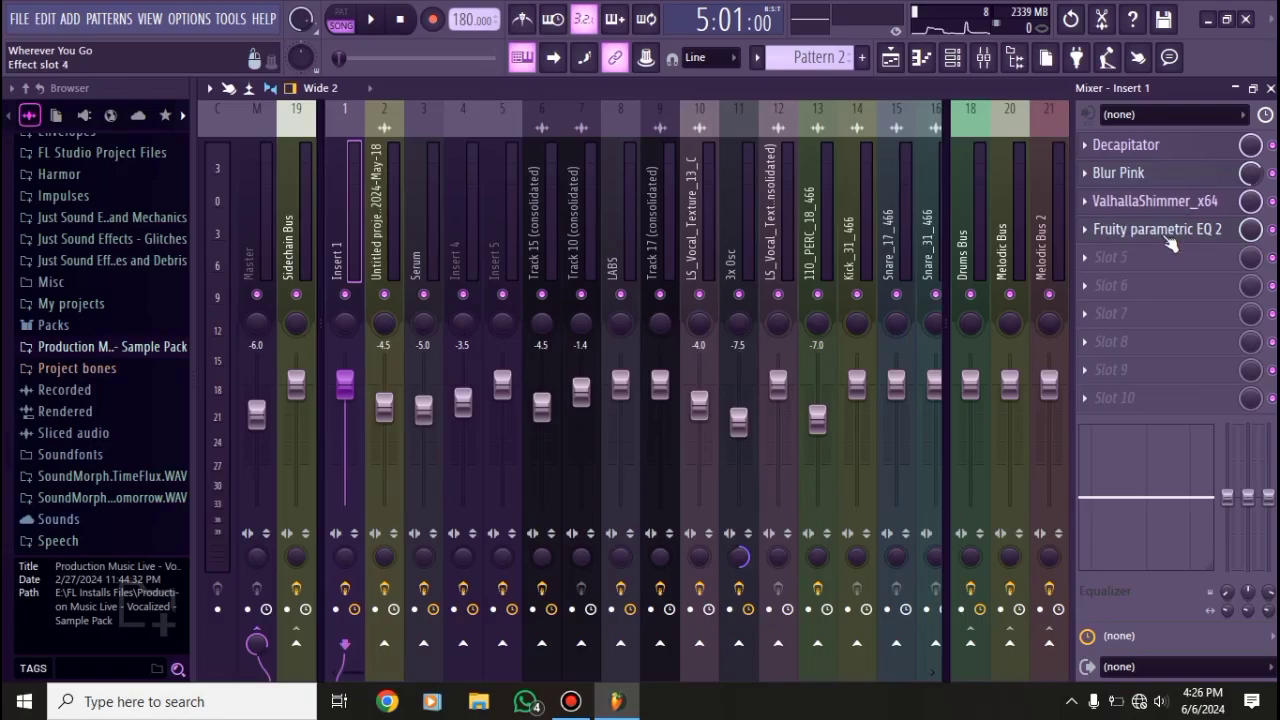
- Open the Fruity parametric EQ 2 on mixer Insert 1 to examine its curve, and close it
click(1156, 229)
drag(604, 470, 586, 392)
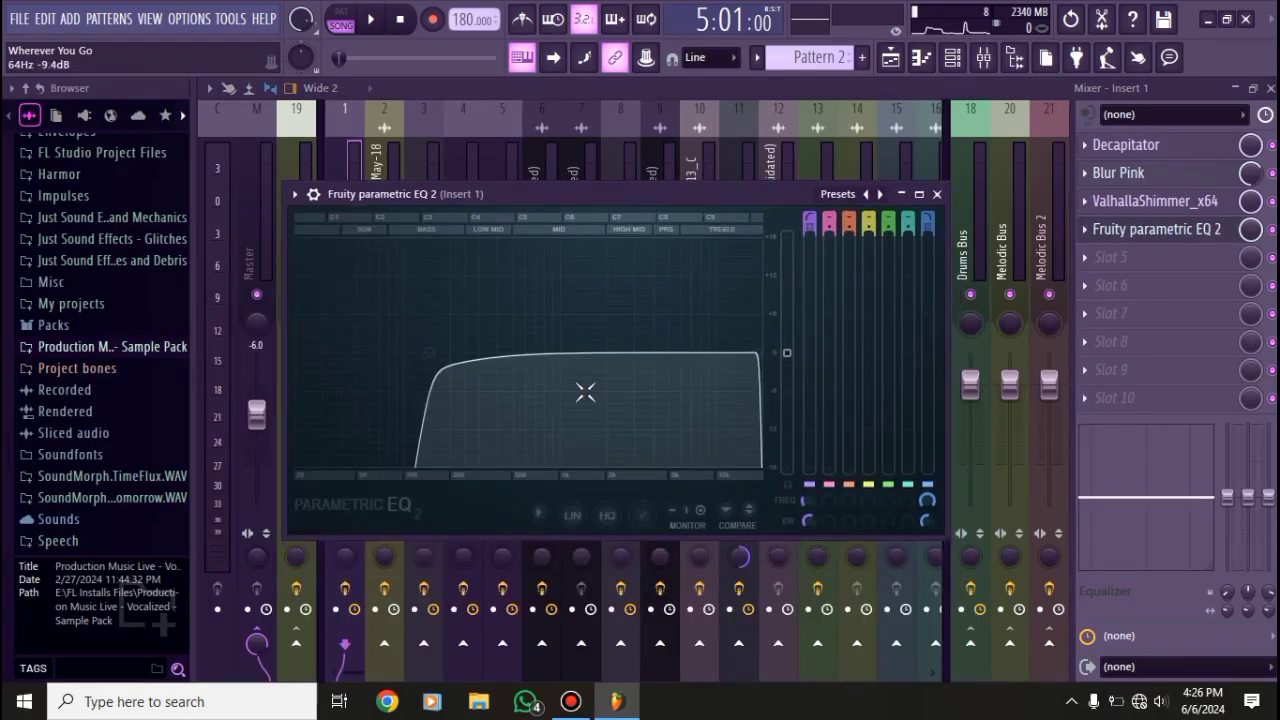
click(938, 194)
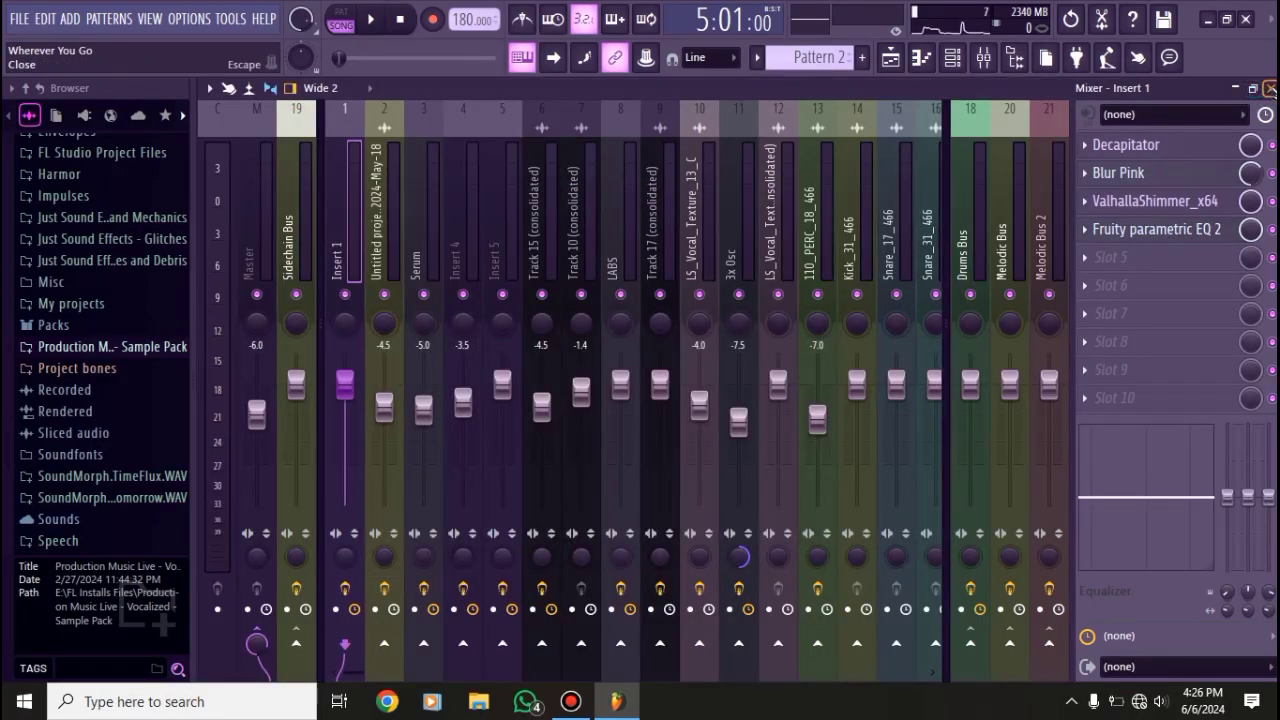
- Close the mixer and audition the isolated Track 5 and Track 6 from 5:01 in the playlist
click(1270, 88)
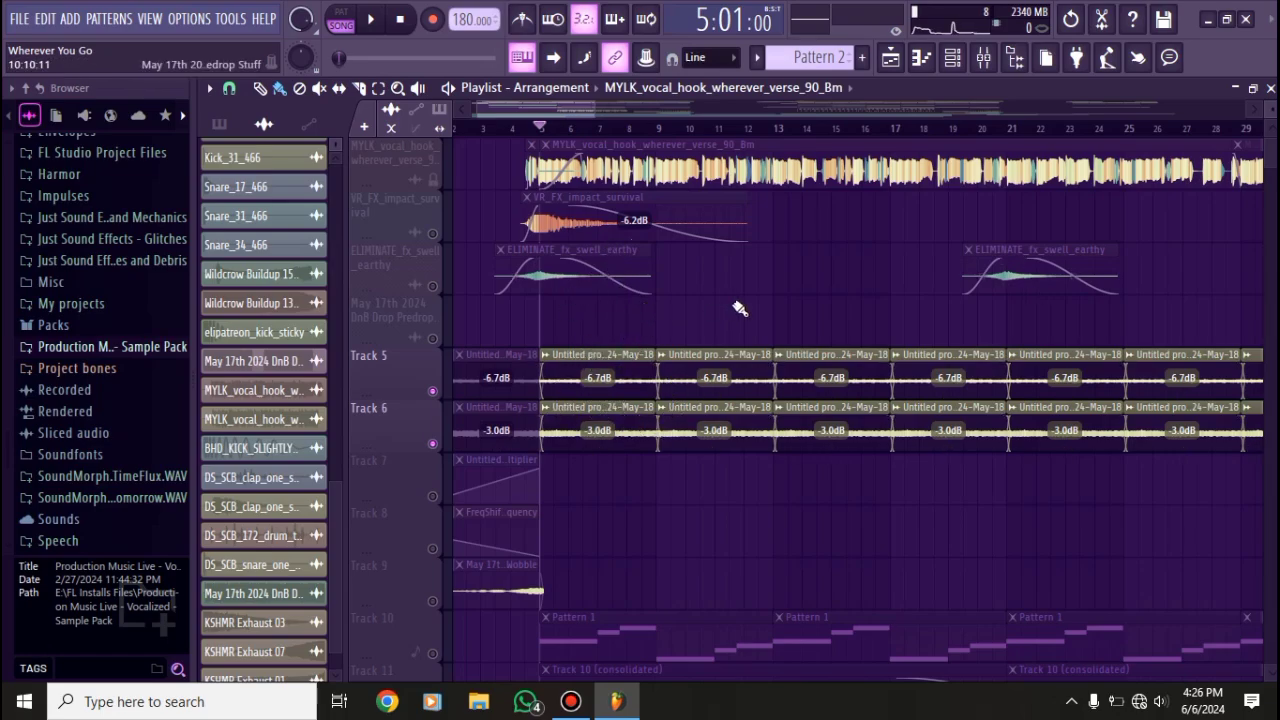
key(space)
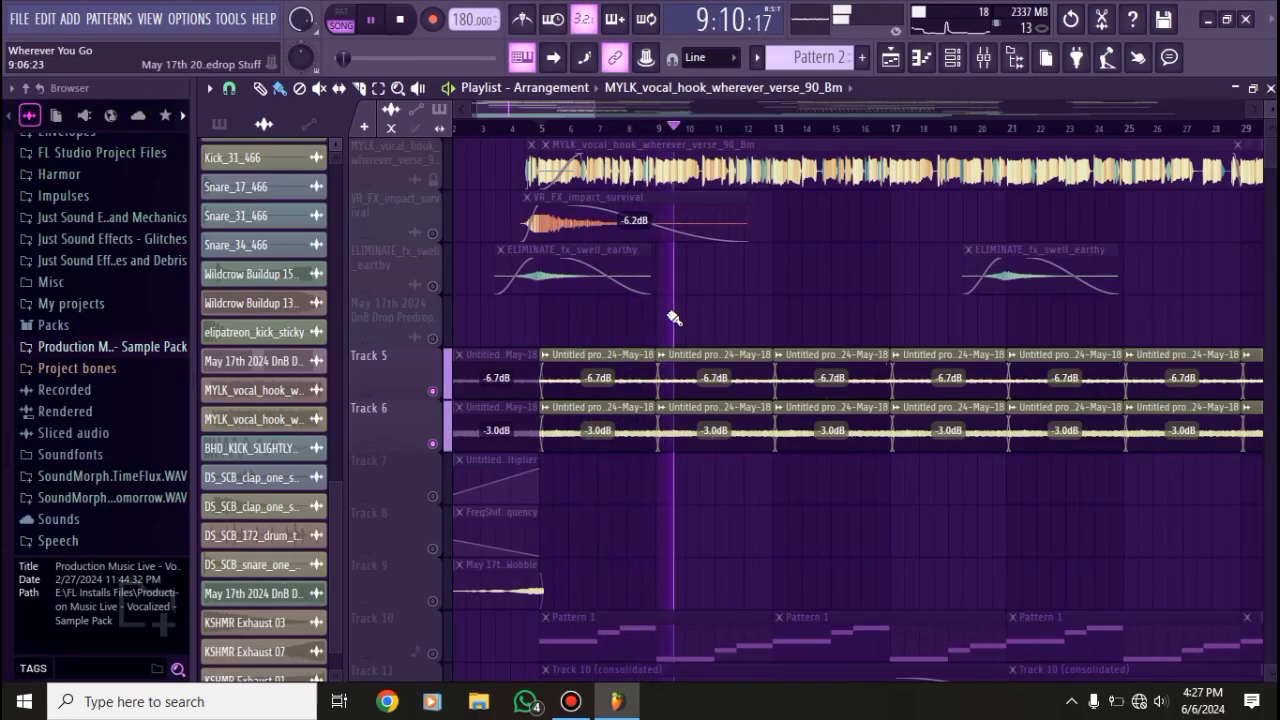
key(space)
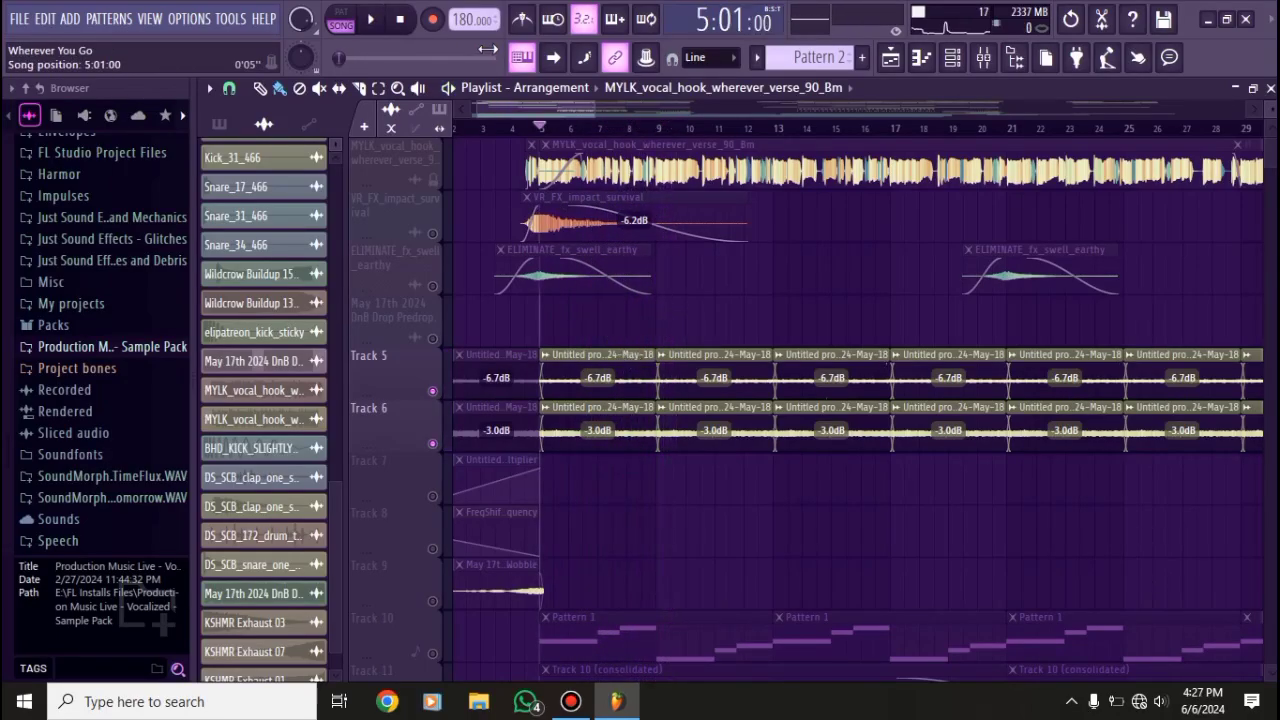
- Isolate Tracks 7, 8 and 9 in the playlist and play them from the start of the song
key(Home)
scroll(450, 480, down, 2)
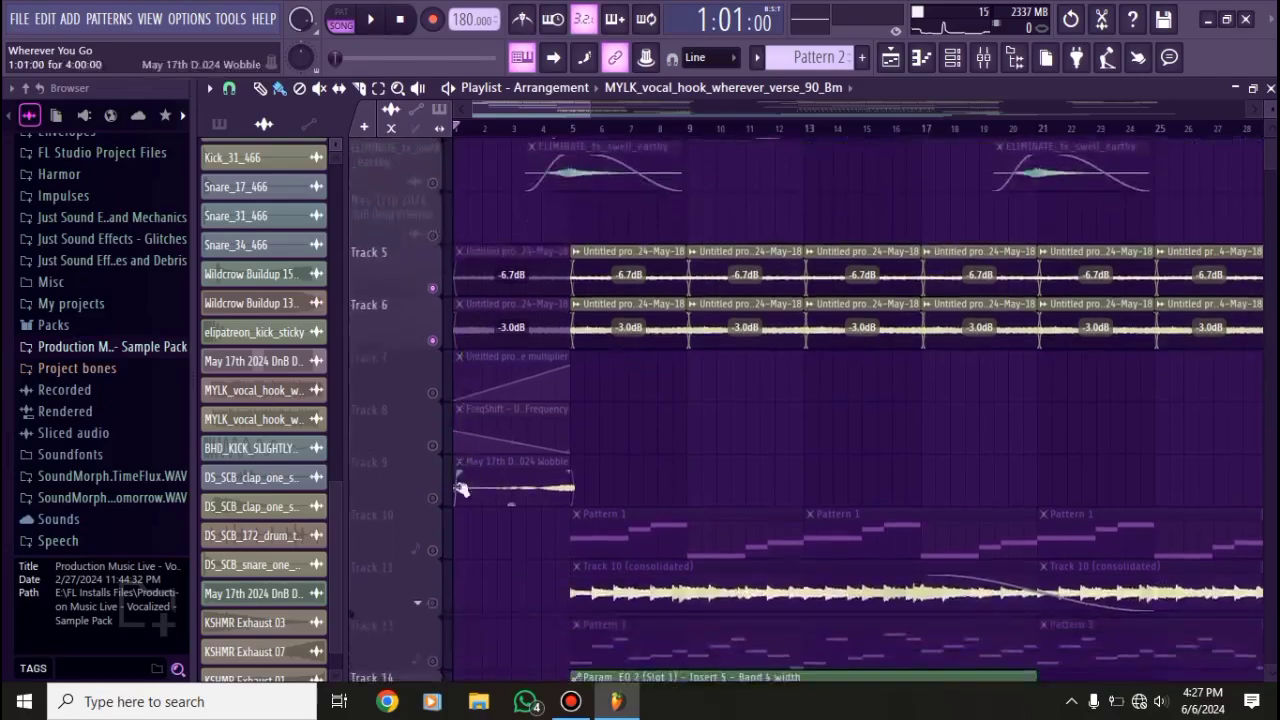
scroll(436, 359, up, 3)
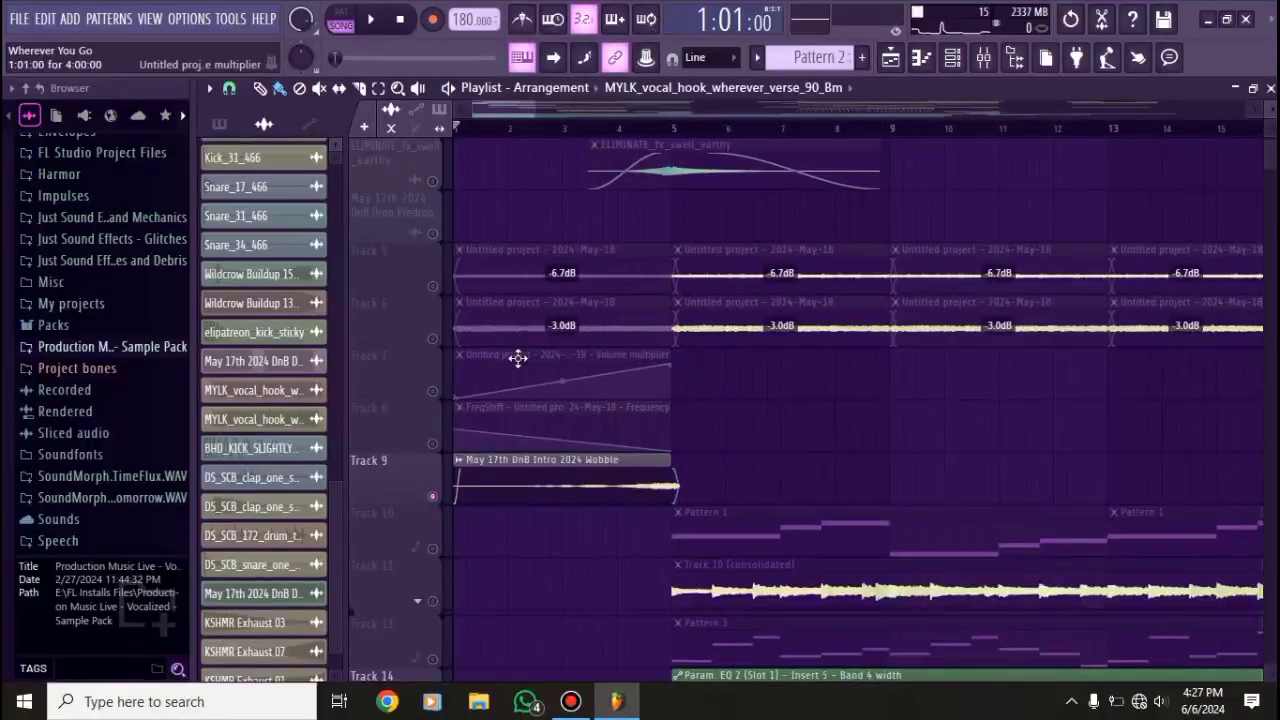
click(432, 391)
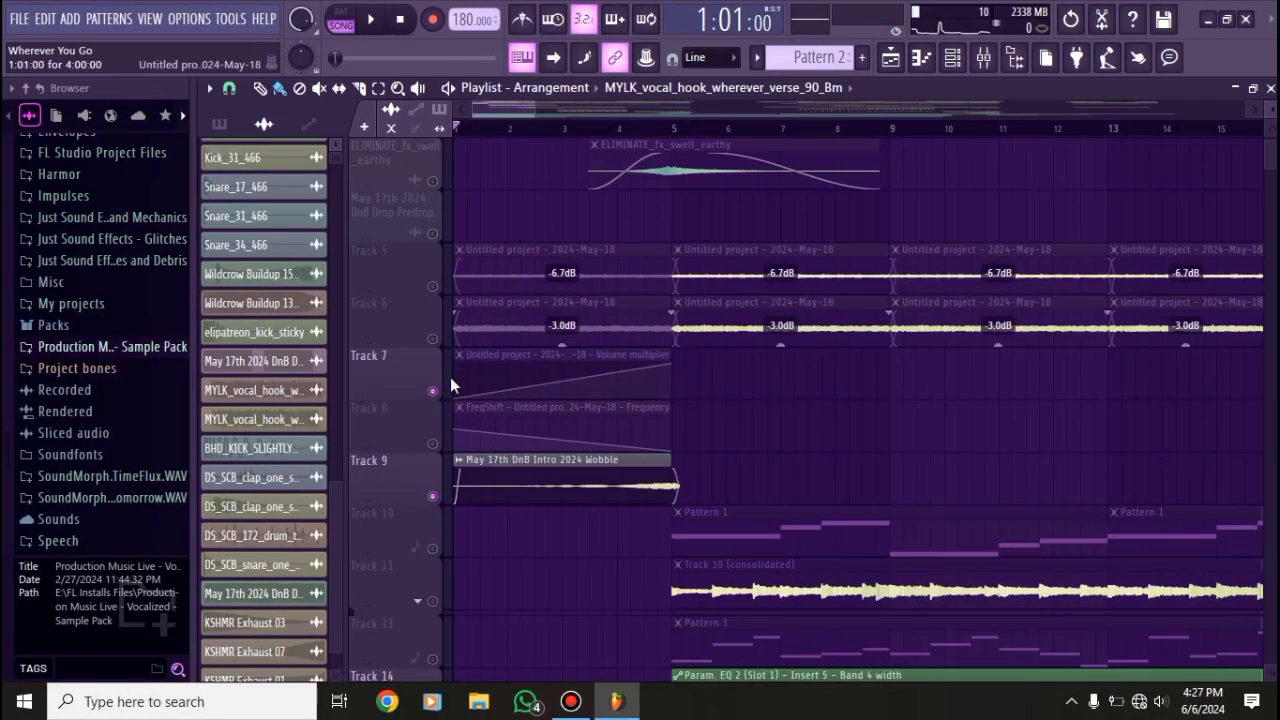
click(433, 444)
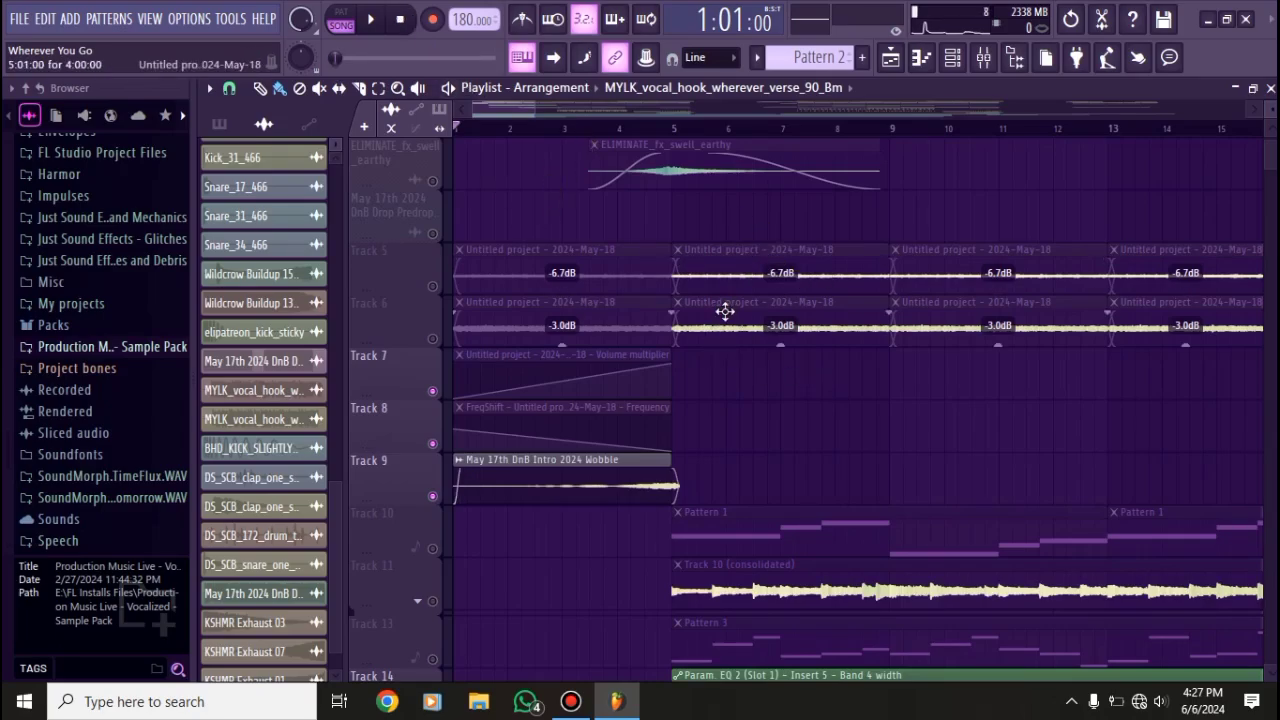
key(space)
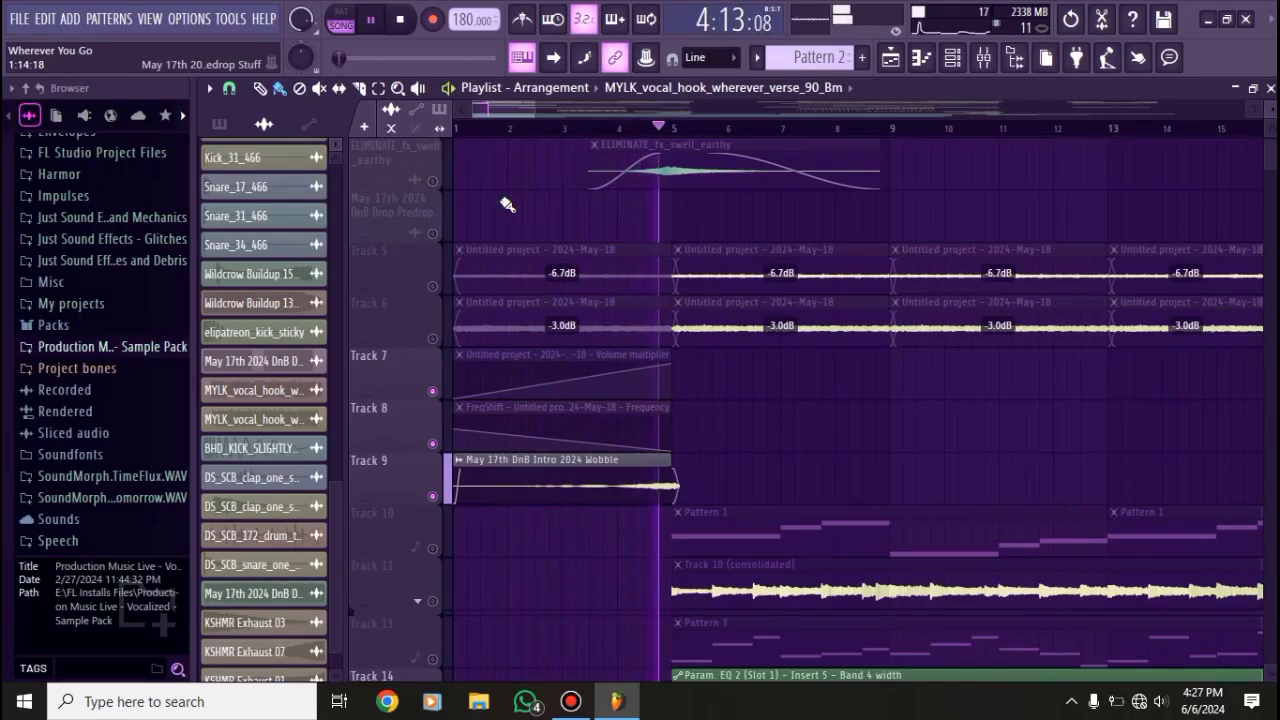
key(space)
- Isolate Track 10 in the playlist, place the playhead at 5:01, and audition its Pattern 1 clips
scroll(496, 366, down, 2)
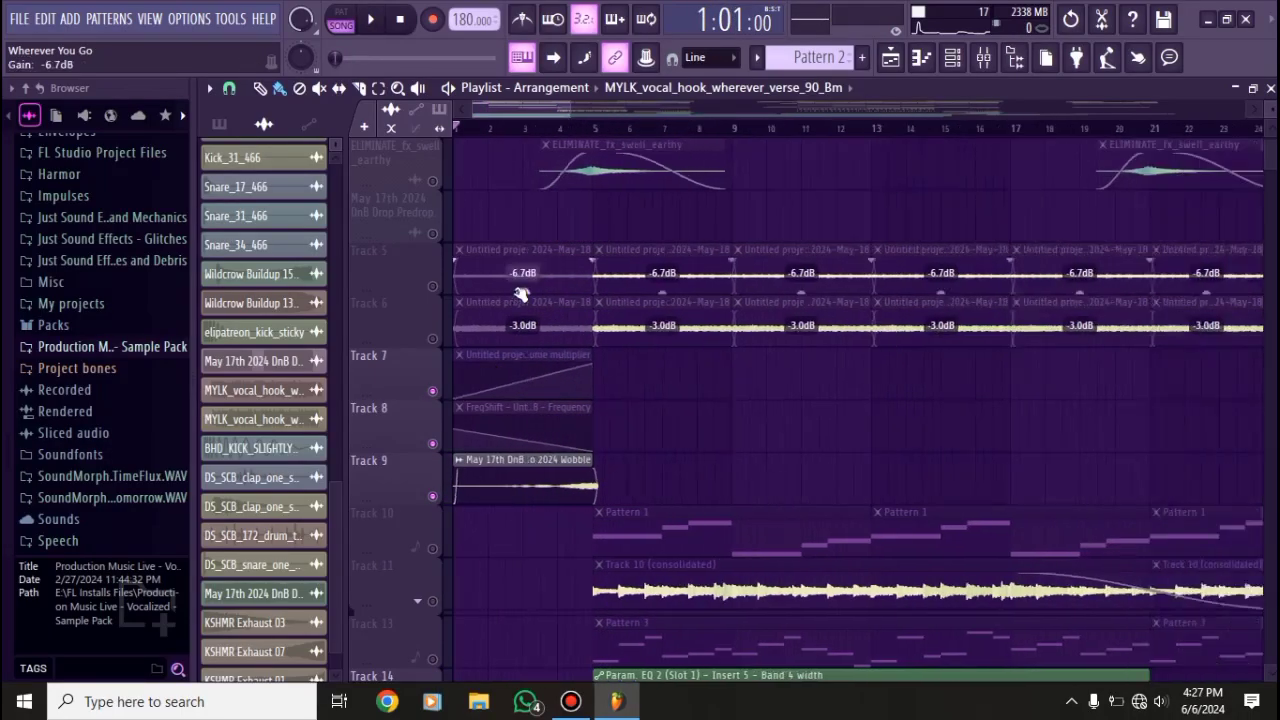
scroll(511, 305, up, 2)
scroll(511, 300, down, 5)
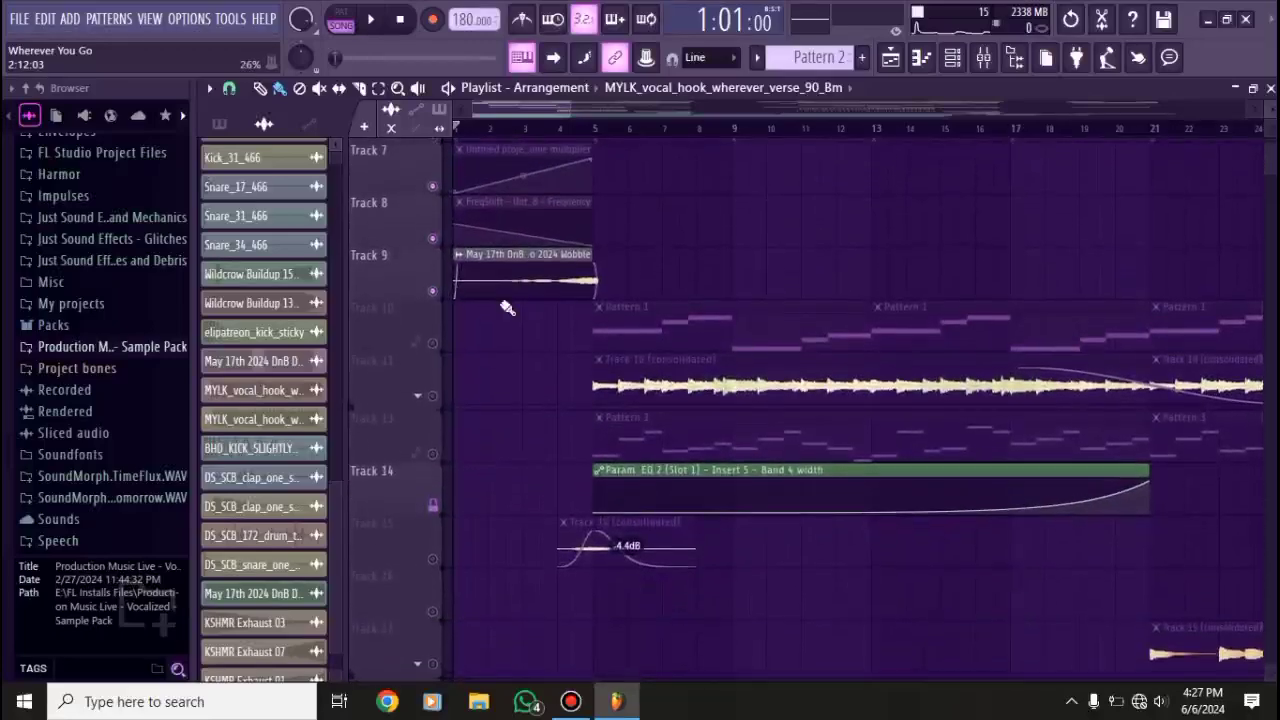
scroll(491, 338, up, 2)
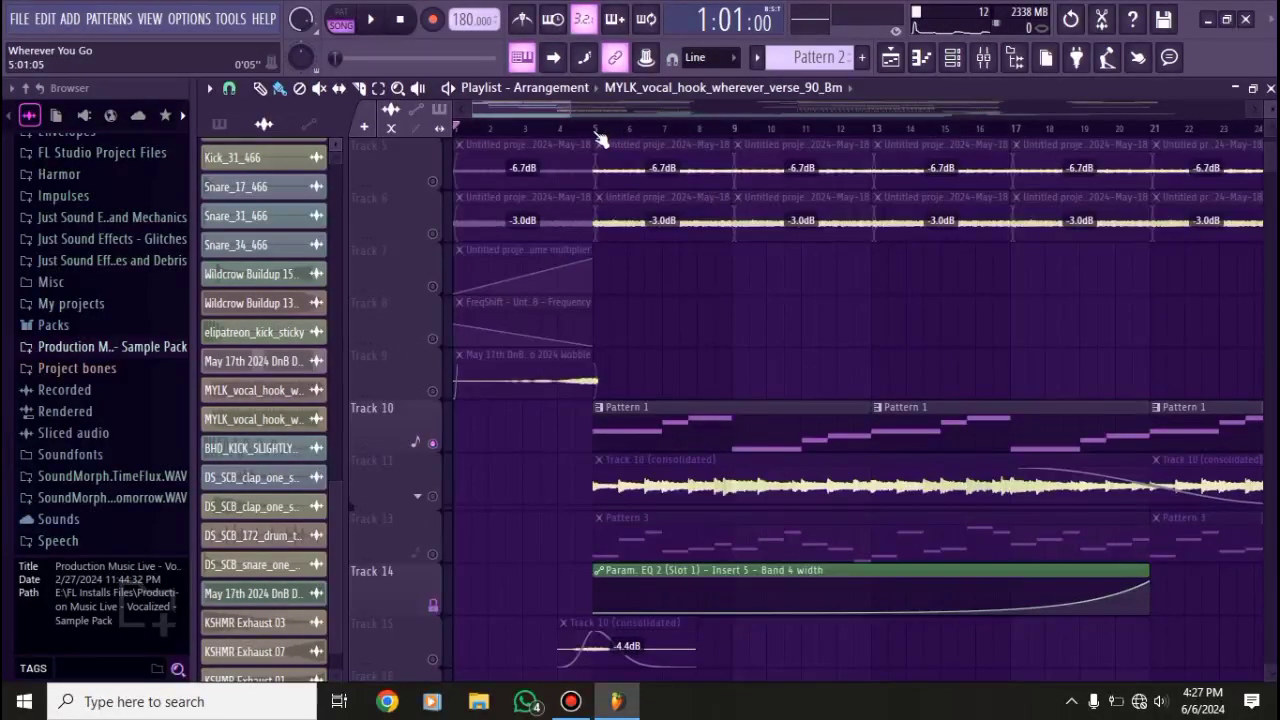
click(595, 130)
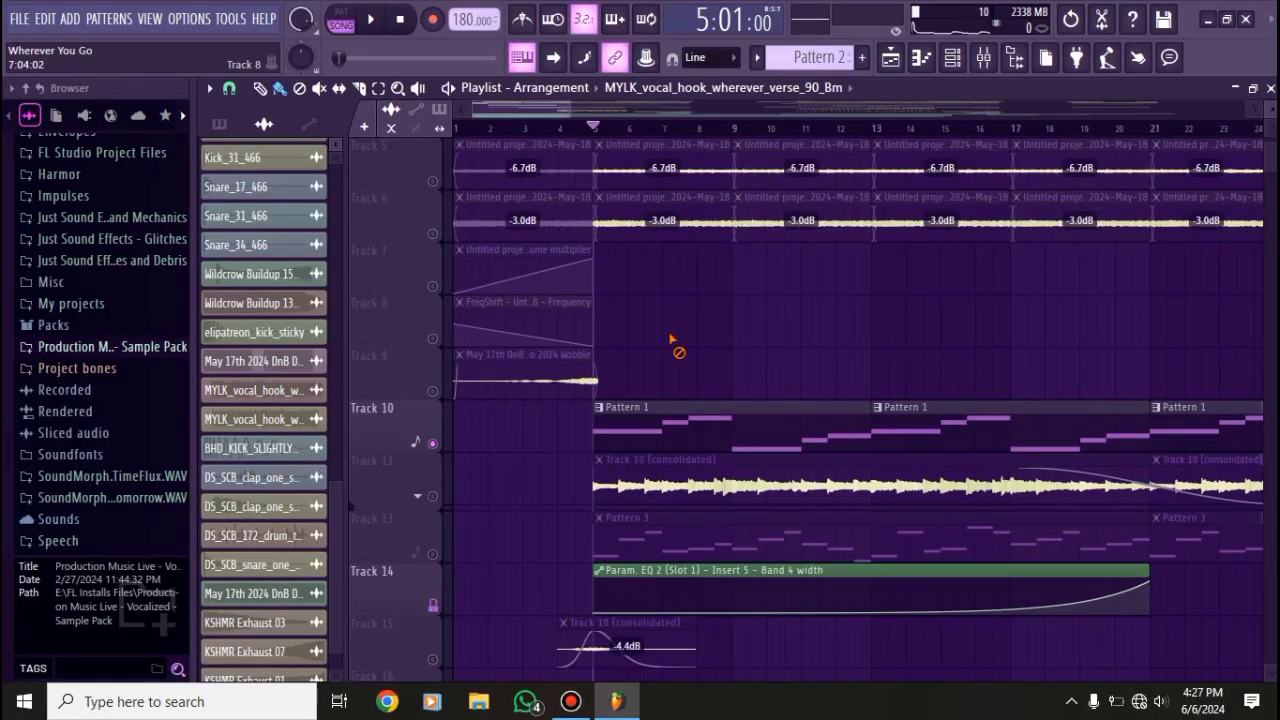
key(space)
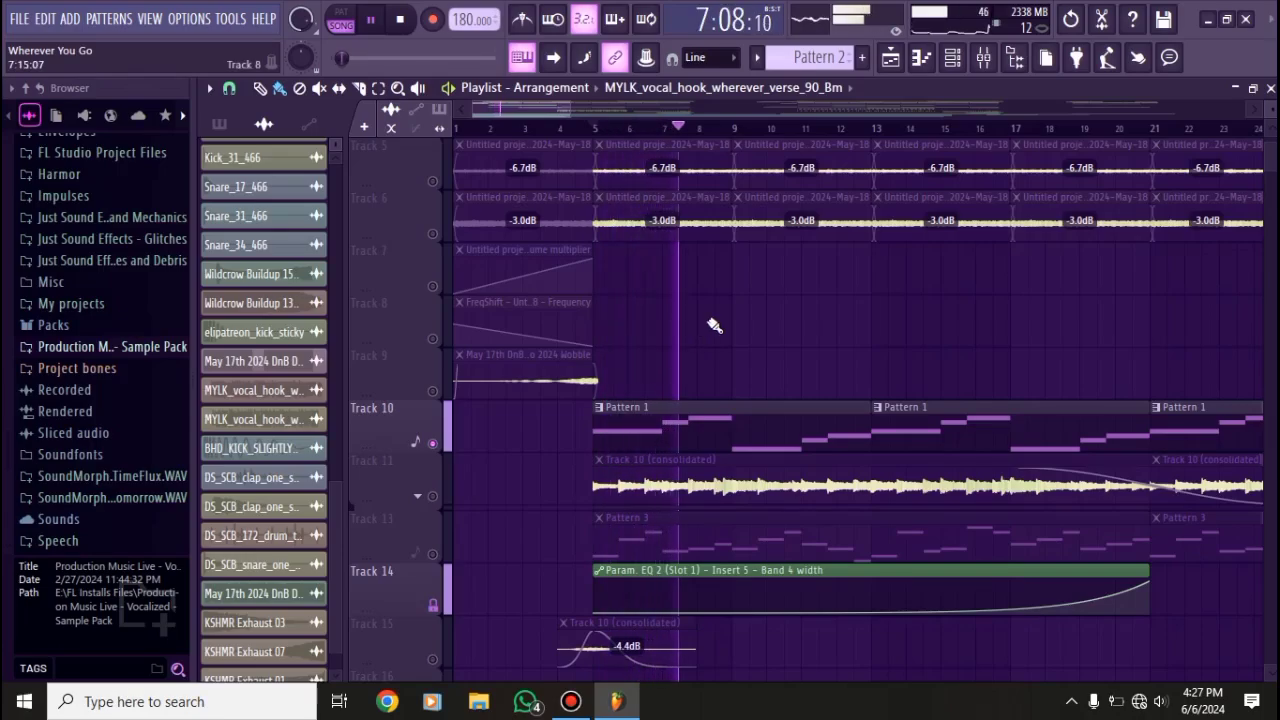
key(space)
- Open the Serum channel's REESE BASS patch, review its oscillator, FX and matrix pages, and close Serum and the channel rack
key(F6)
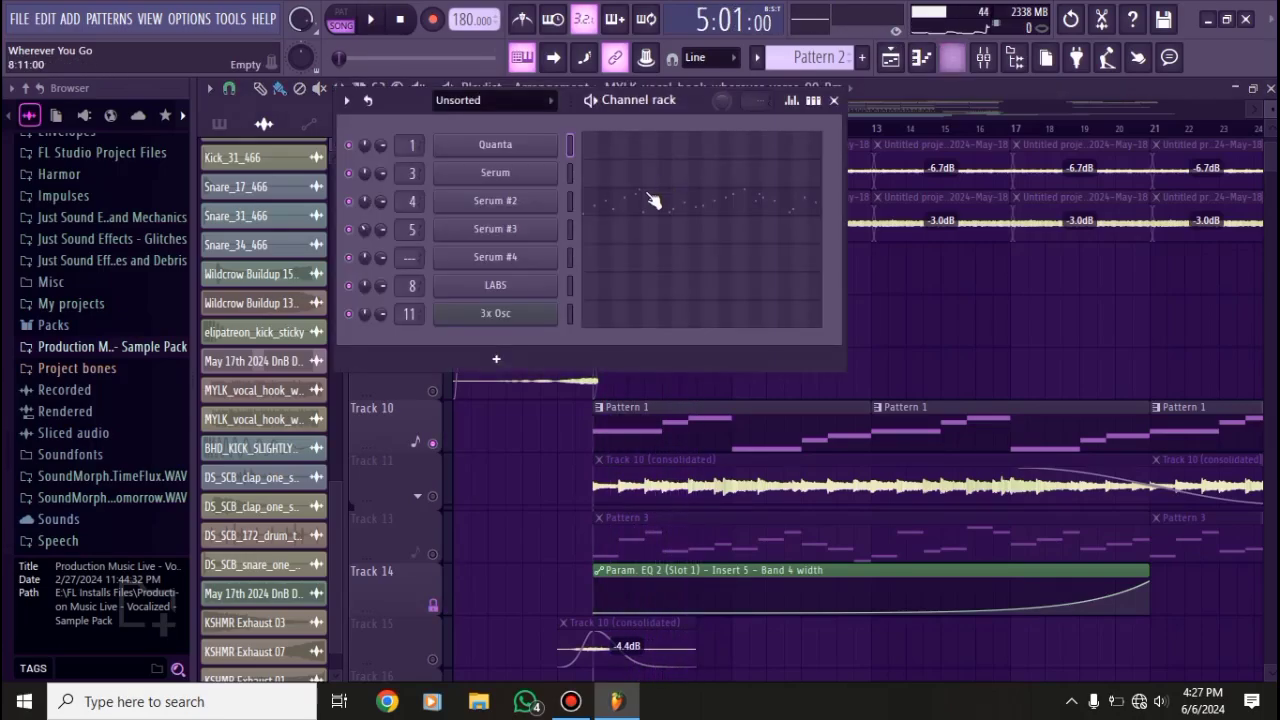
click(573, 173)
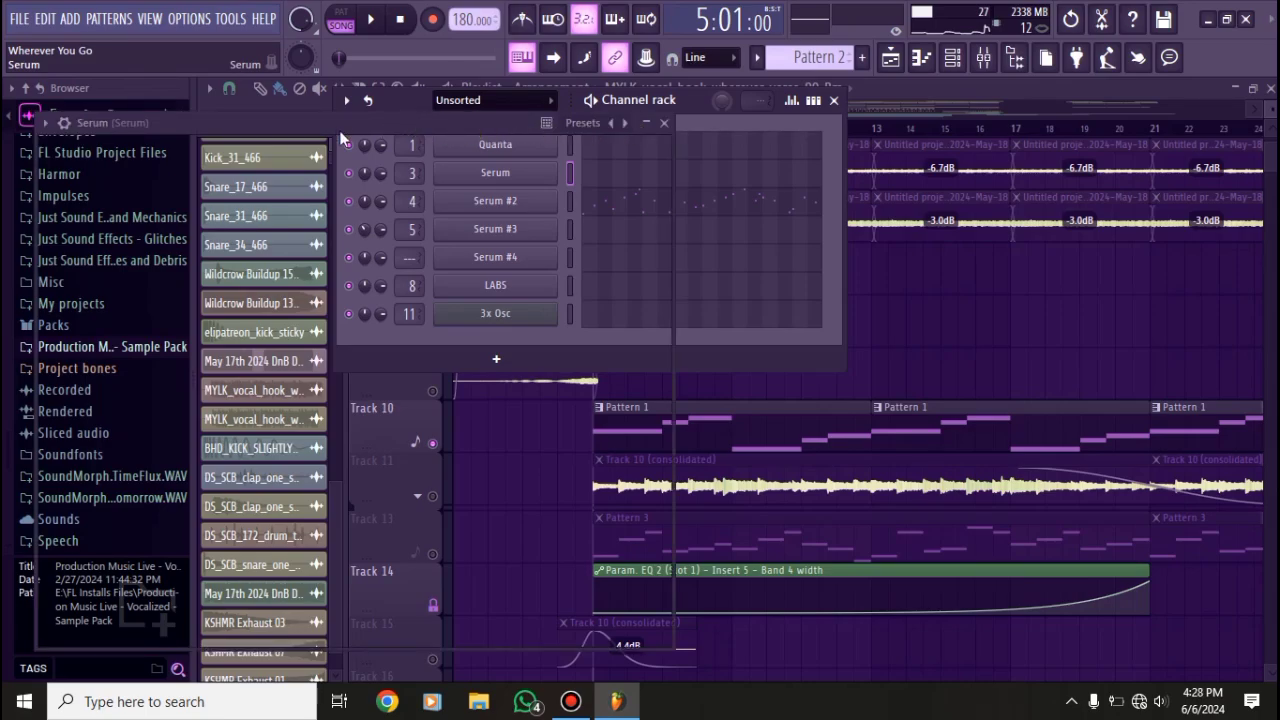
drag(339, 130, 689, 87)
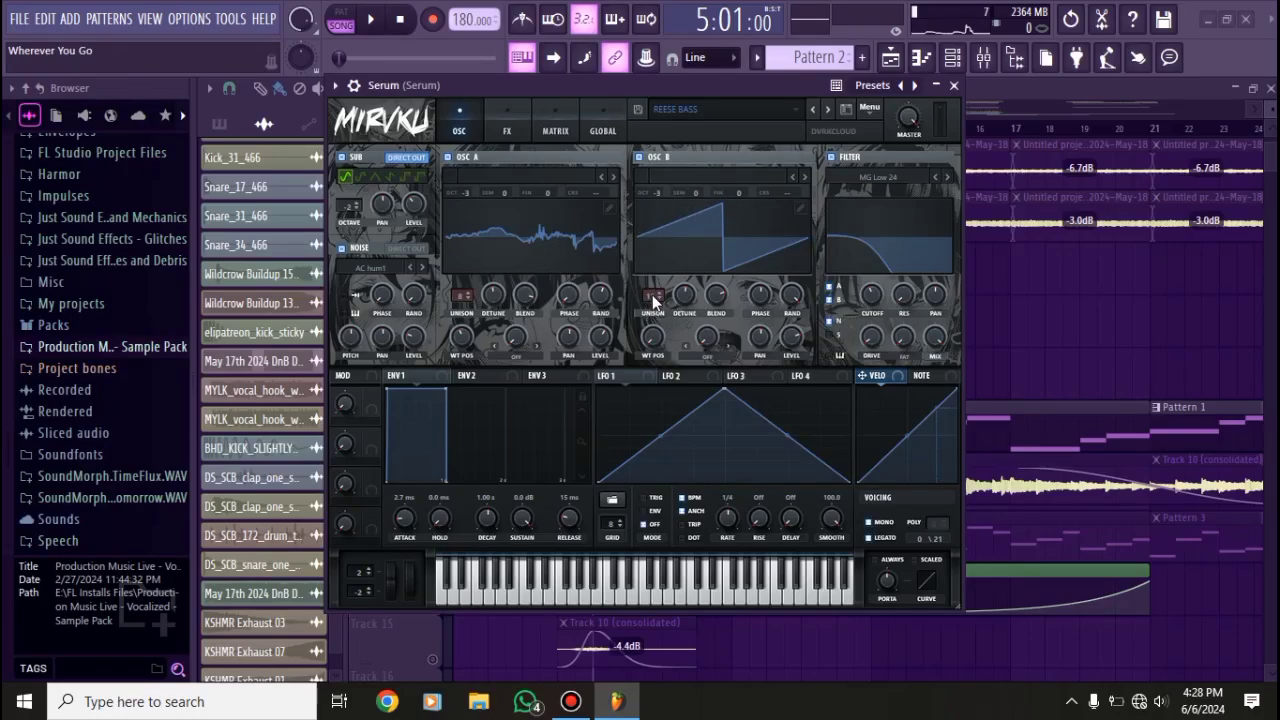
drag(652, 295, 648, 262)
click(507, 128)
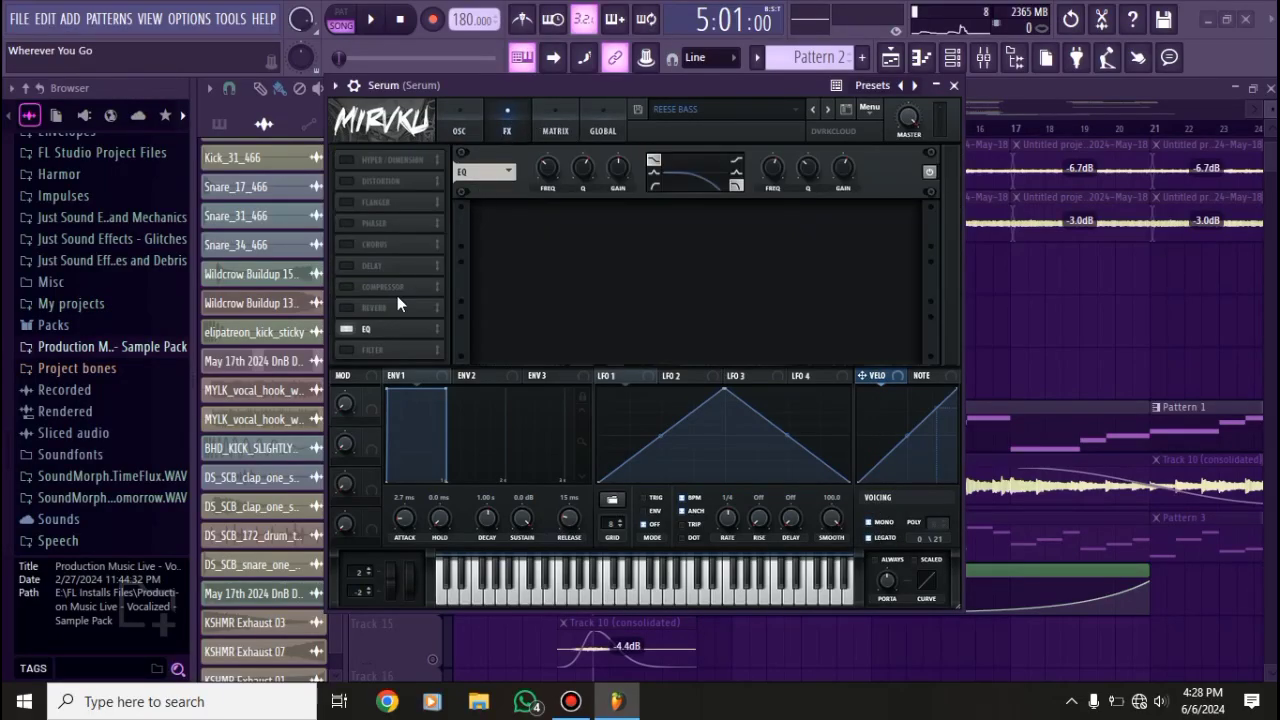
click(549, 120)
click(460, 130)
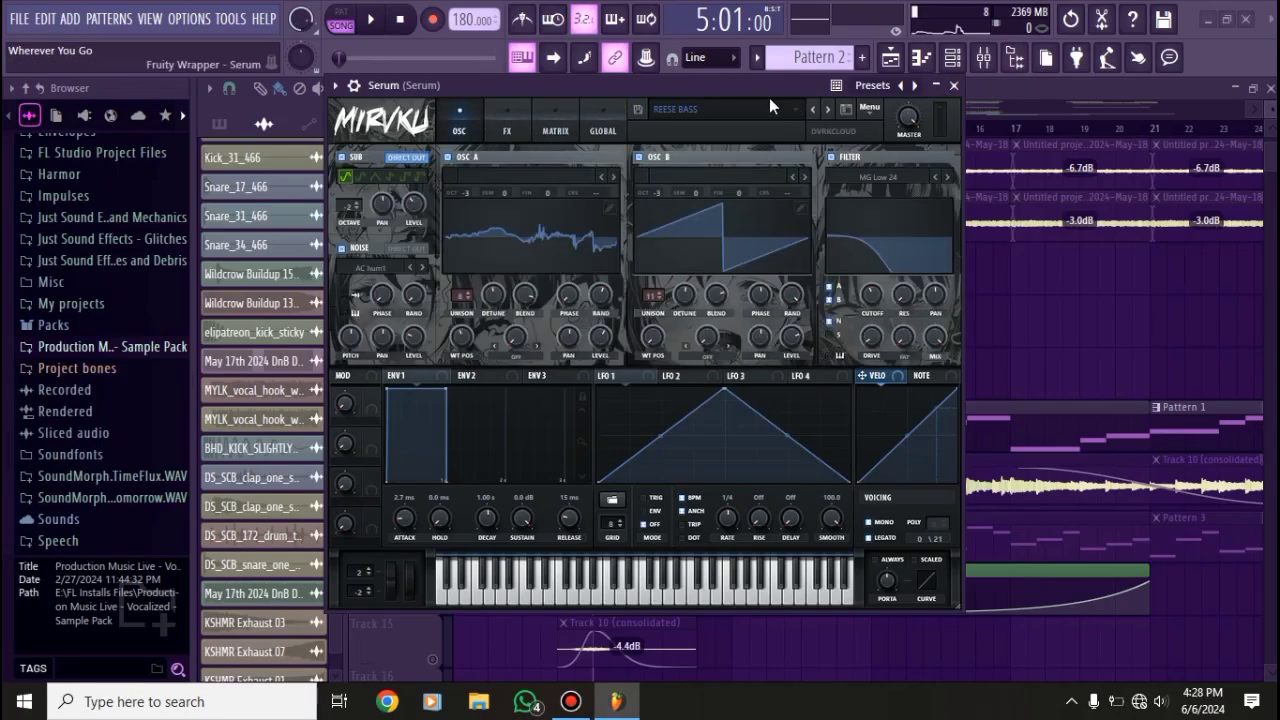
click(953, 85)
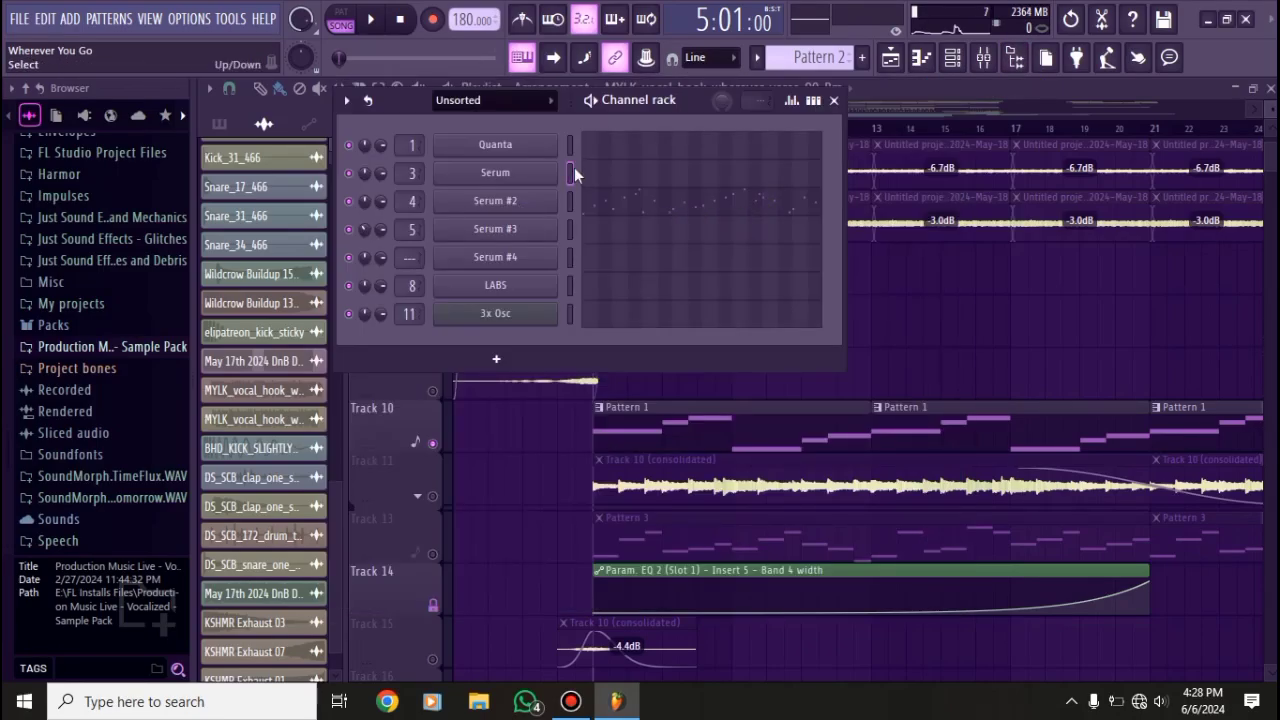
click(834, 100)
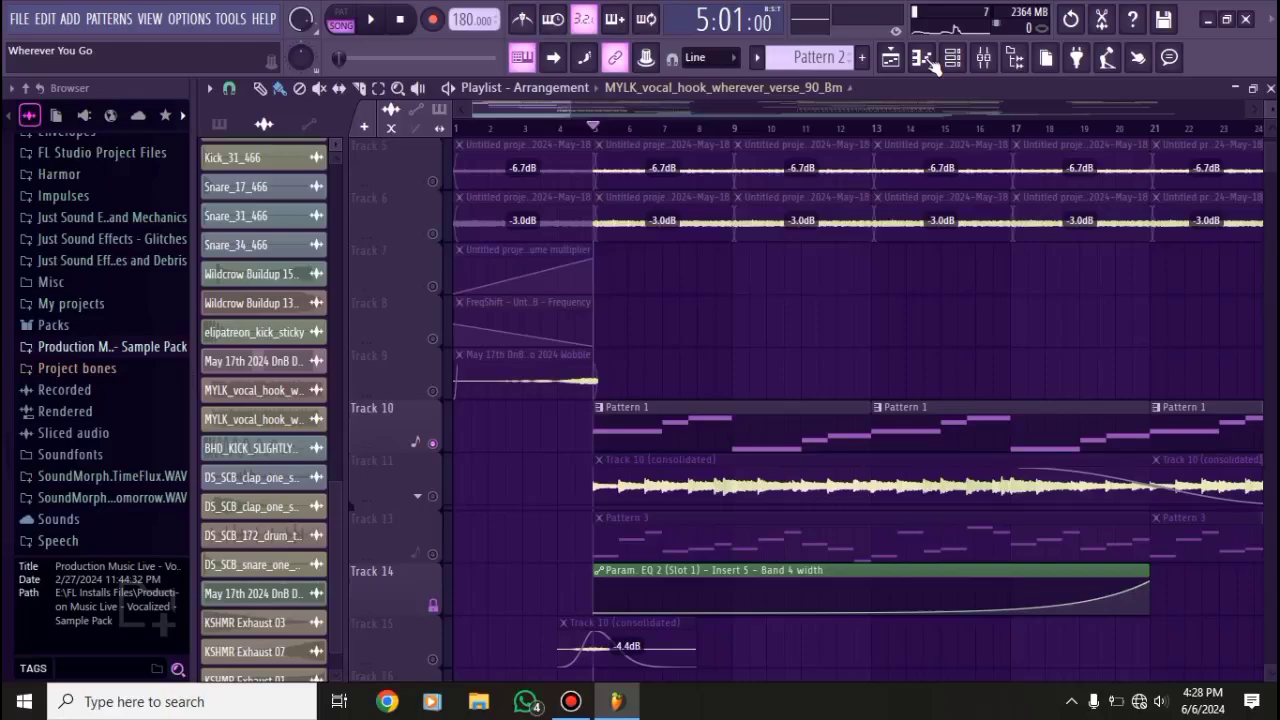
- Open the kHs Distortion on the Serum mixer track to review its Overdrive settings, and close it
click(984, 58)
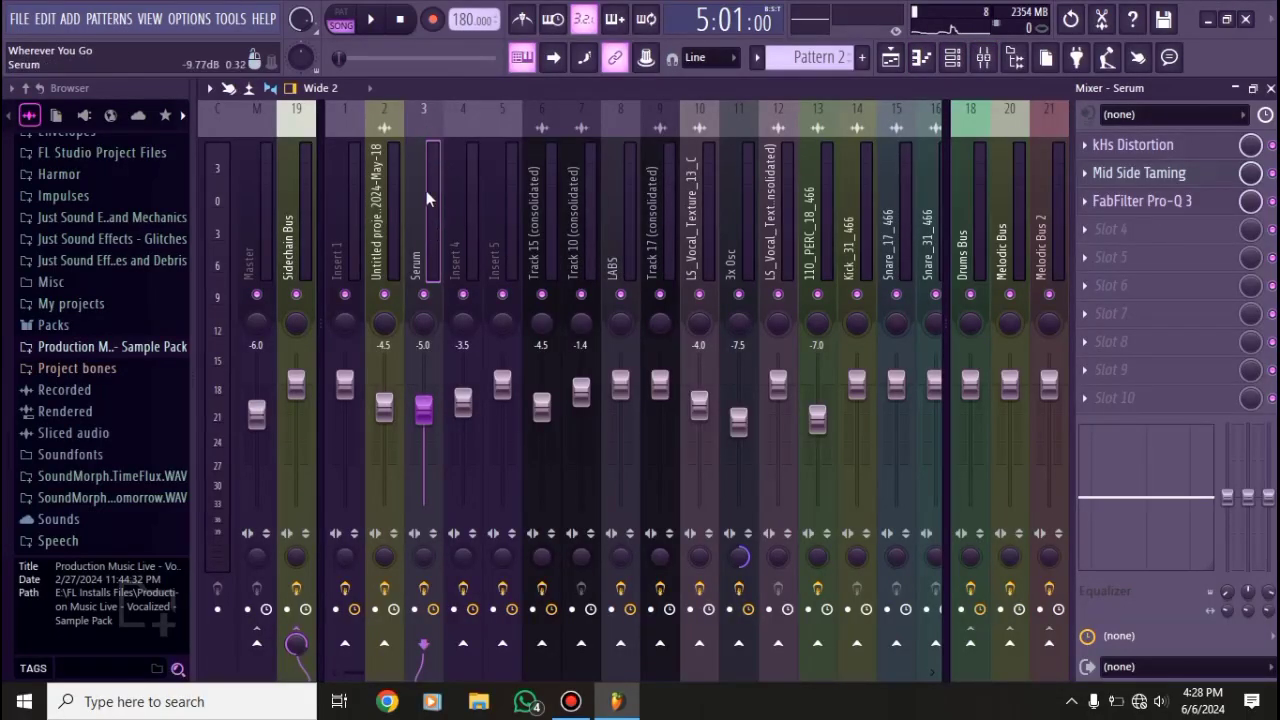
click(1143, 148)
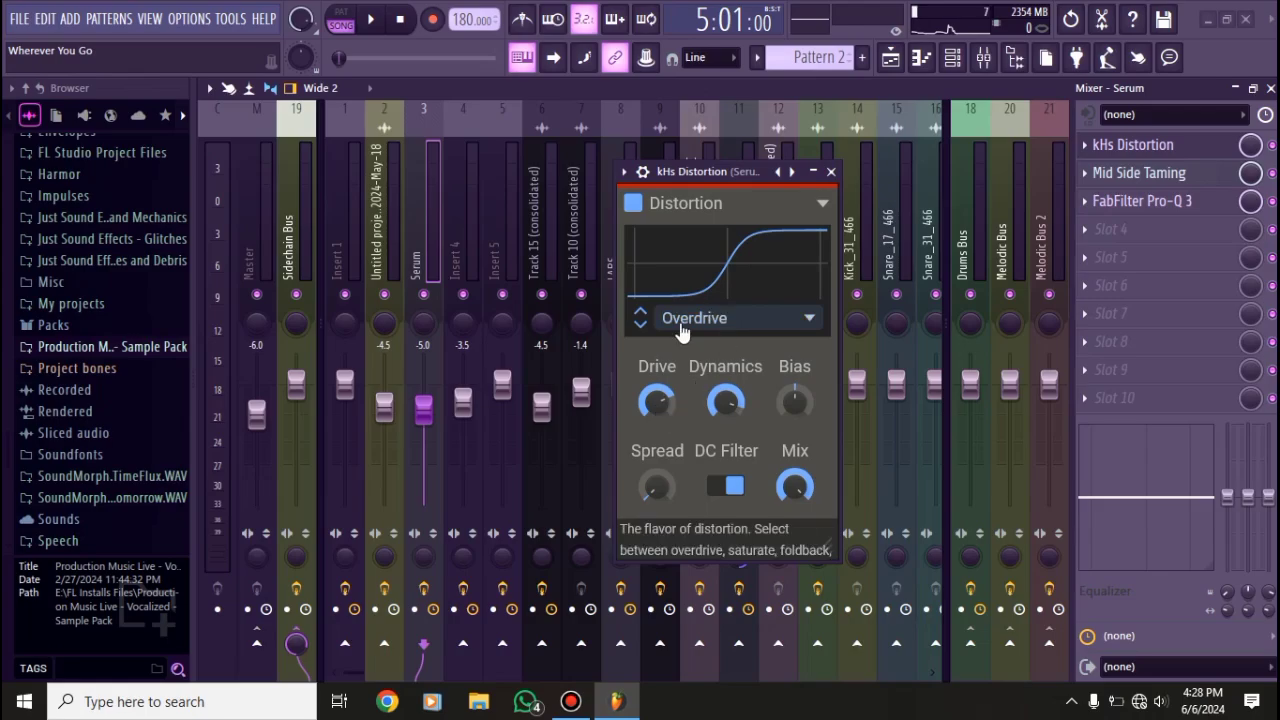
drag(720, 171, 674, 155)
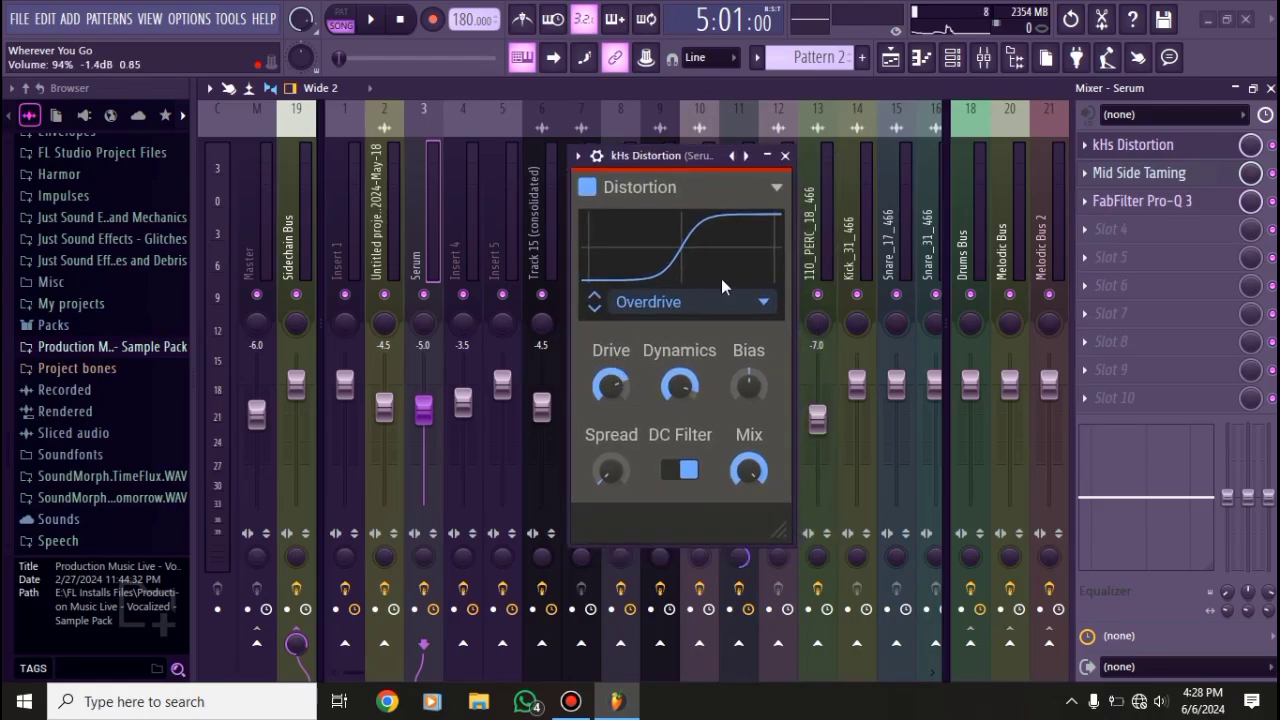
click(785, 156)
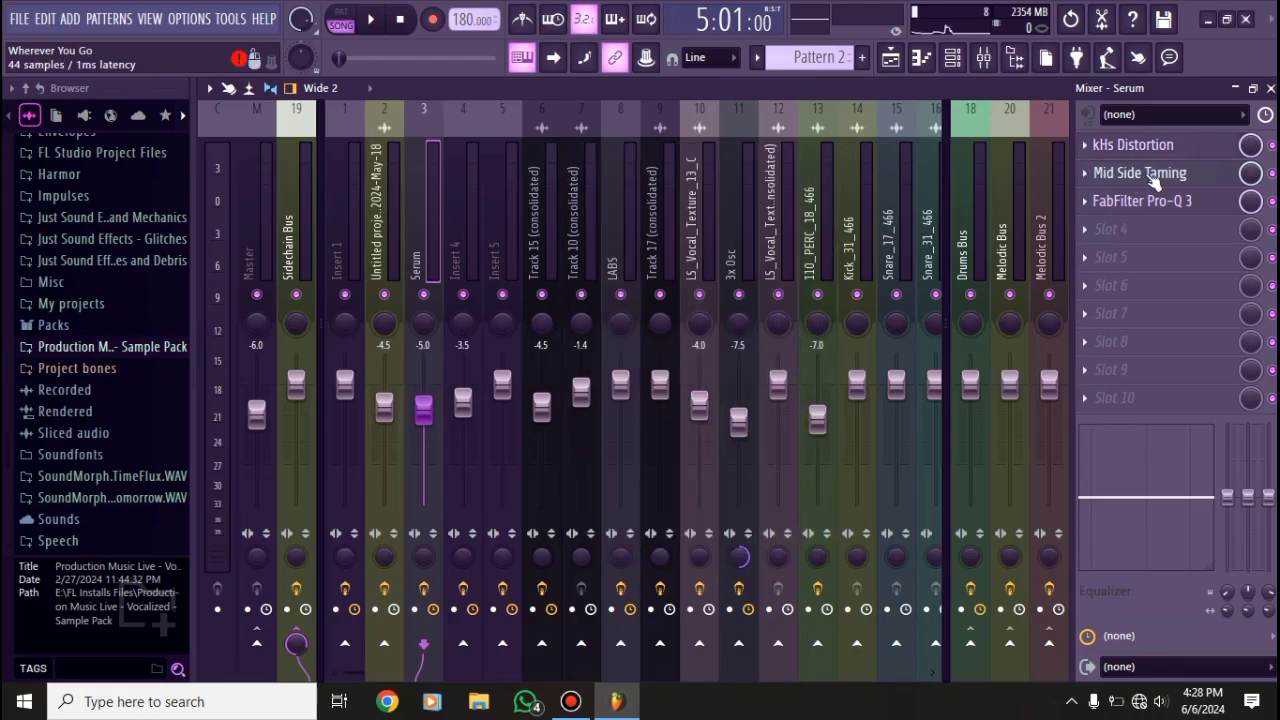
- Open the Mid Side Taming effect on the Serum mixer track and inspect its two kHs Stereo modules and Fruity Parametric EQ 2
click(1143, 174)
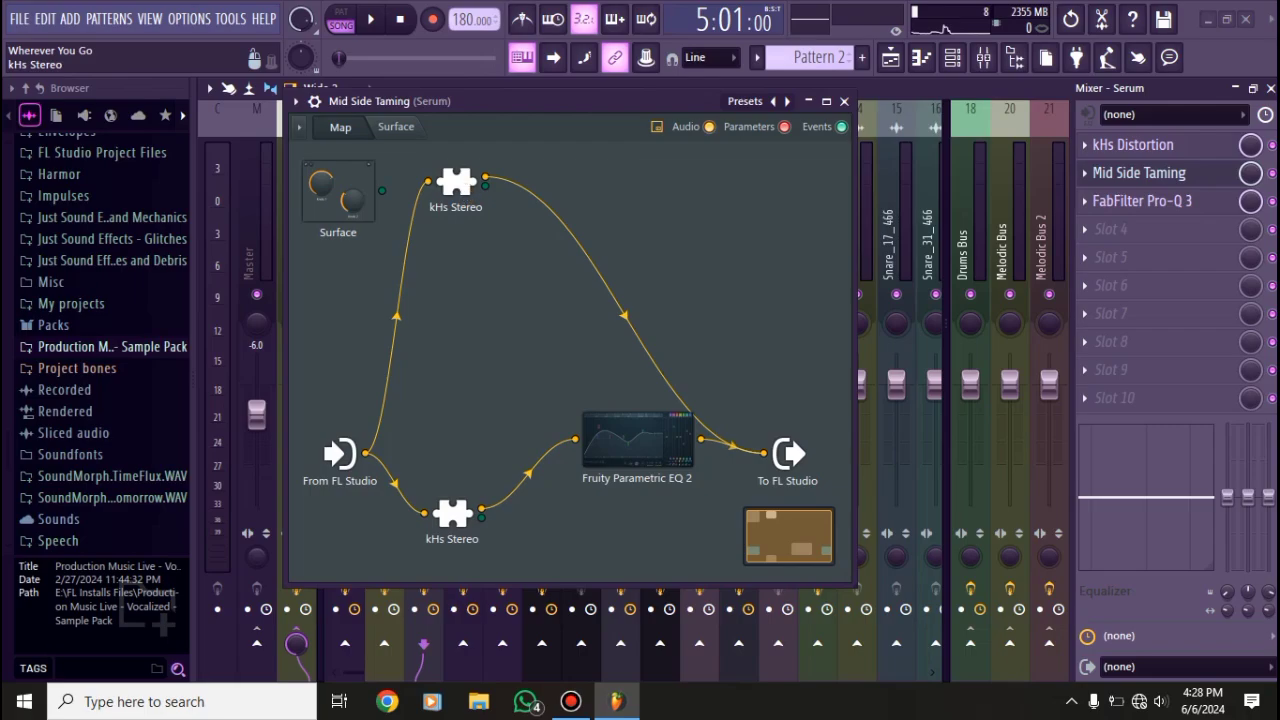
drag(460, 185, 512, 262)
click(510, 260)
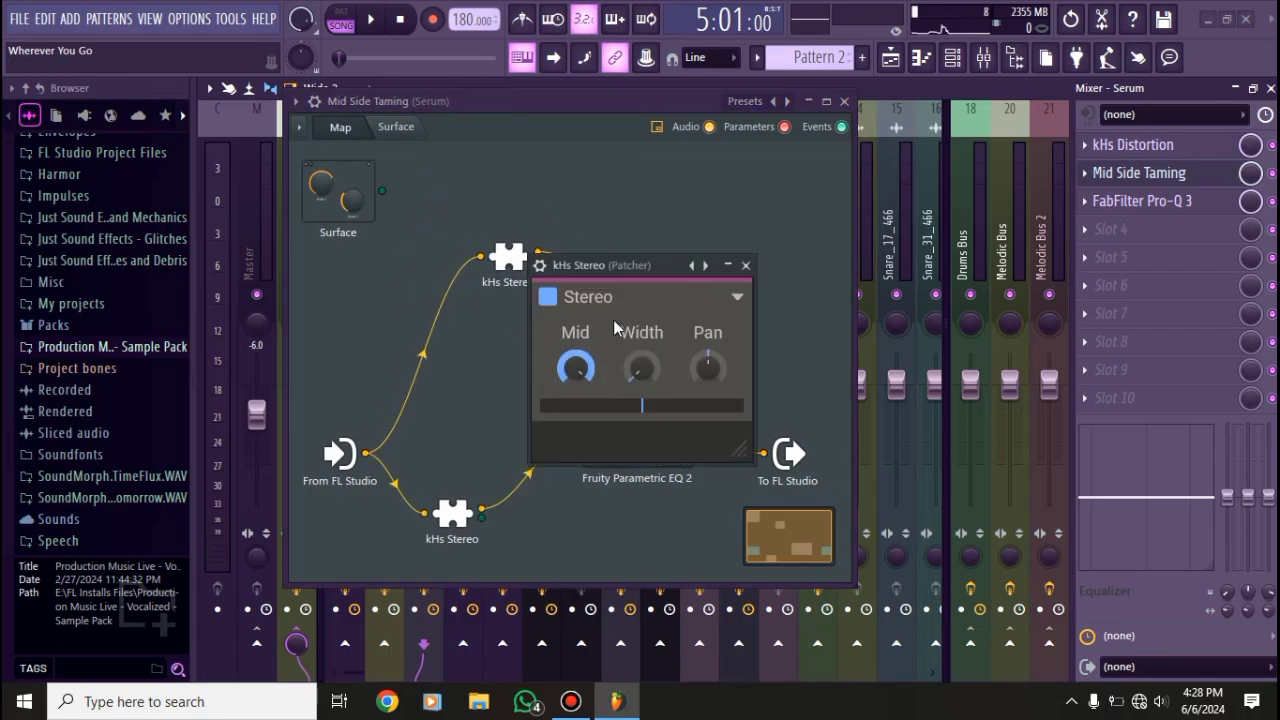
drag(629, 265, 569, 177)
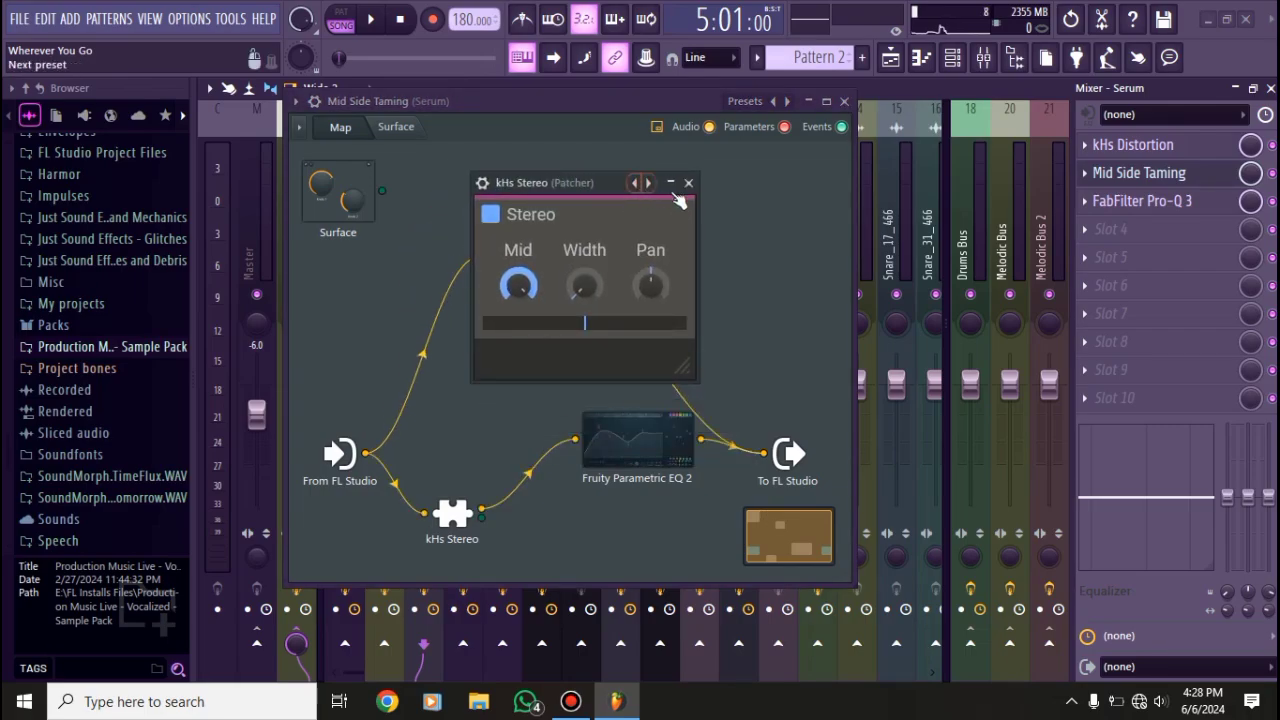
click(685, 177)
click(470, 510)
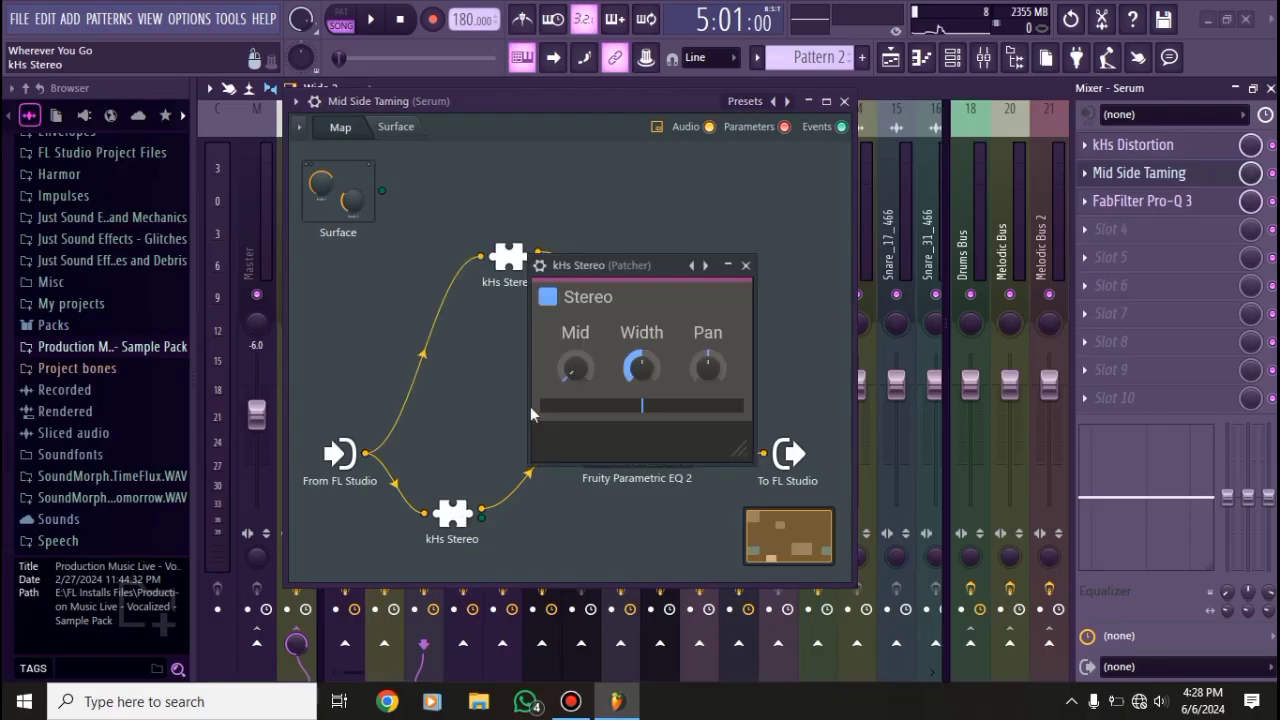
click(746, 266)
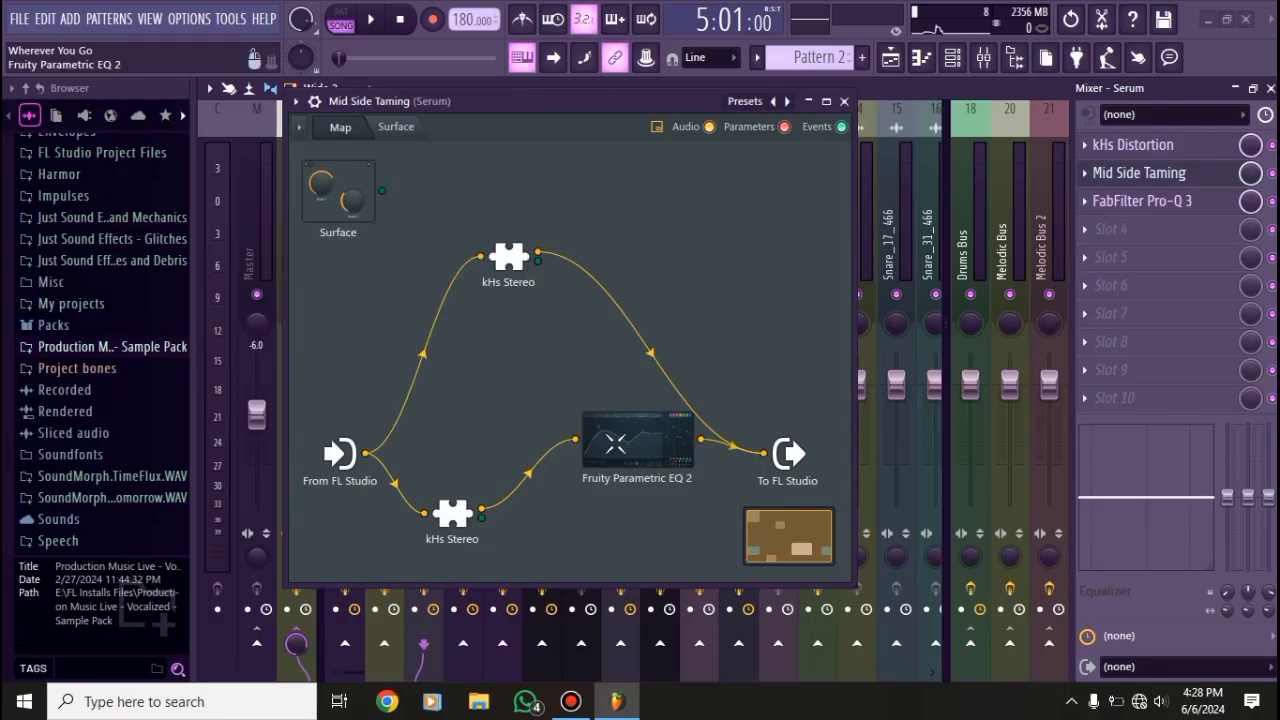
click(615, 443)
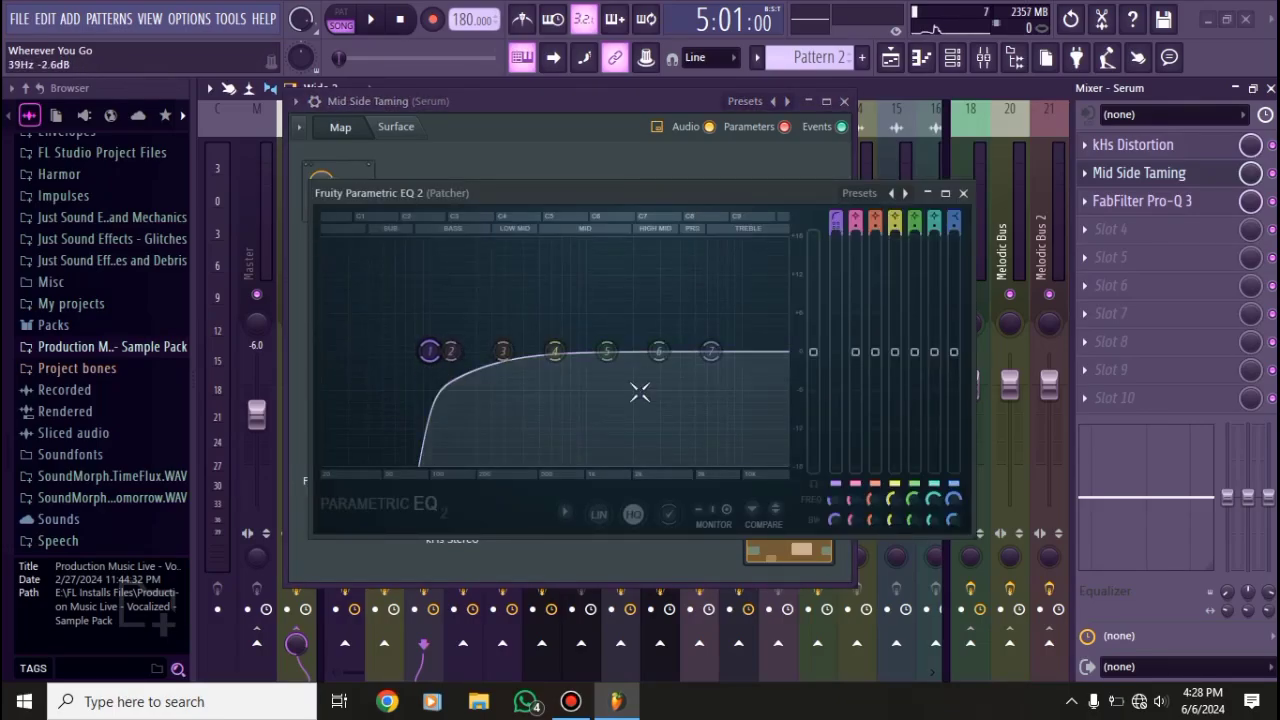
- Review the FabFilter Pro-Q 3 on the Serum mixer track in place of Mid Side Taming, and audition the processed bass
click(963, 193)
click(844, 101)
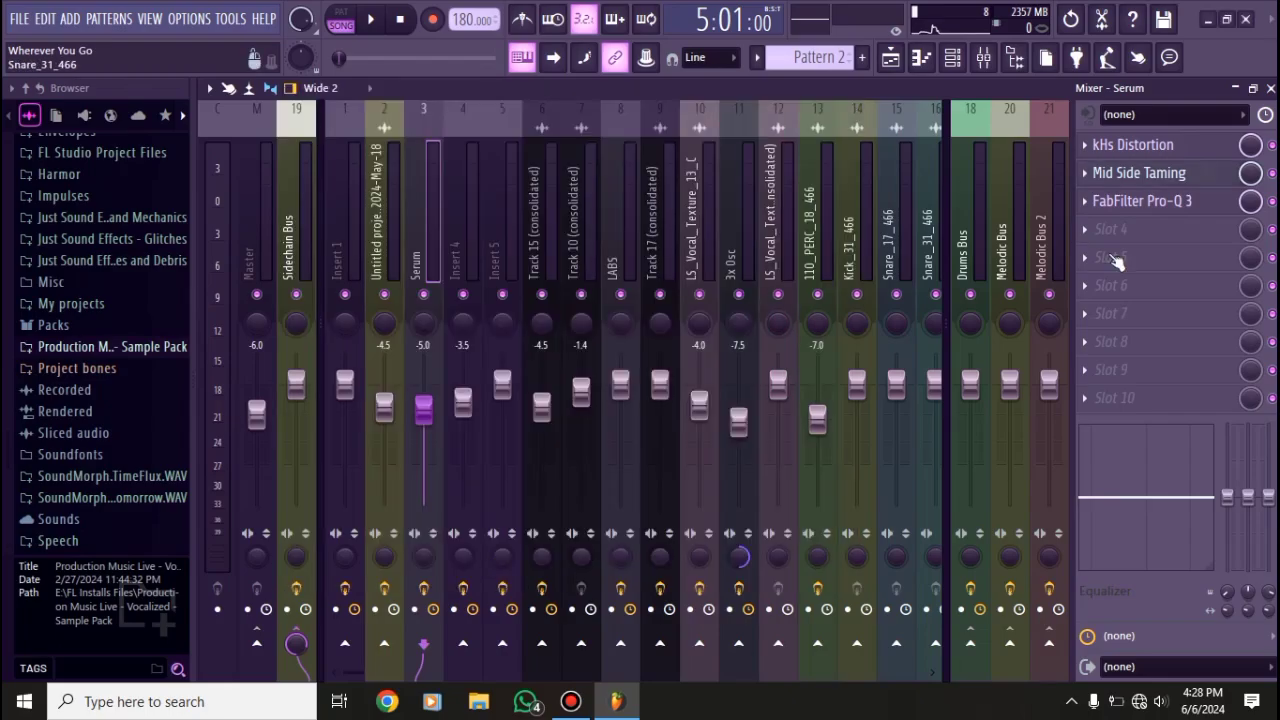
click(1170, 203)
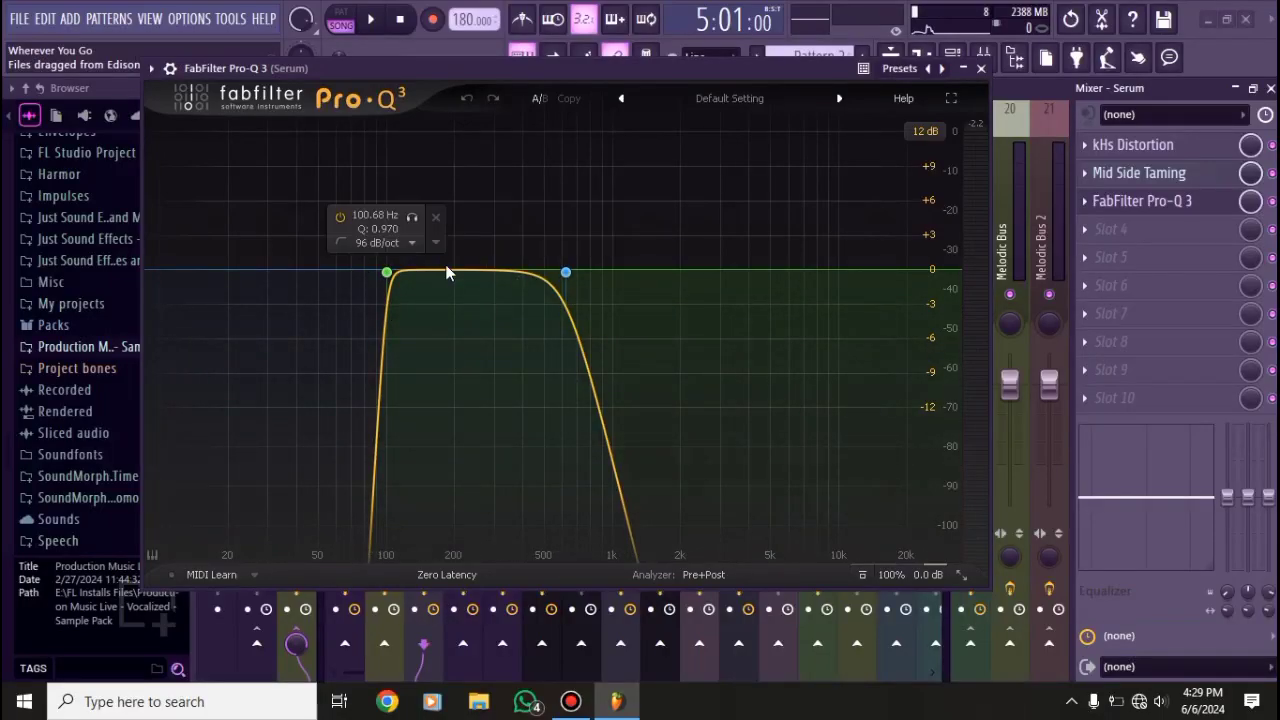
click(981, 68)
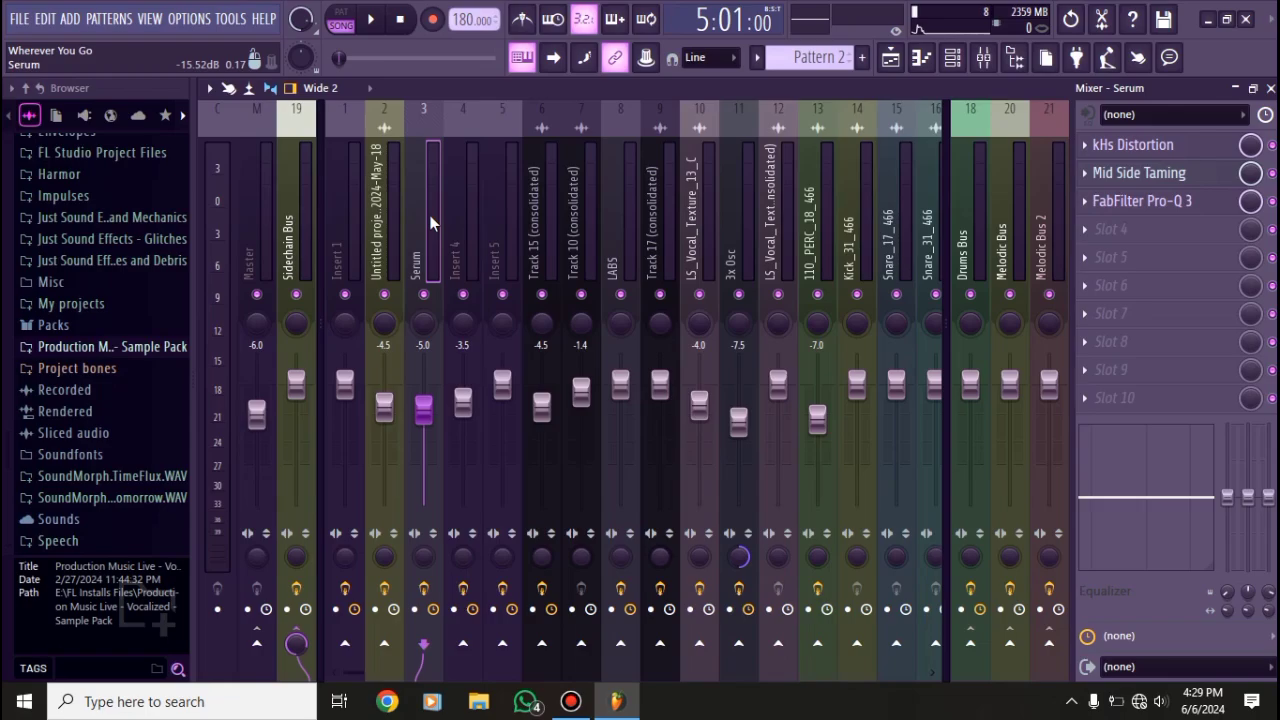
key(space)
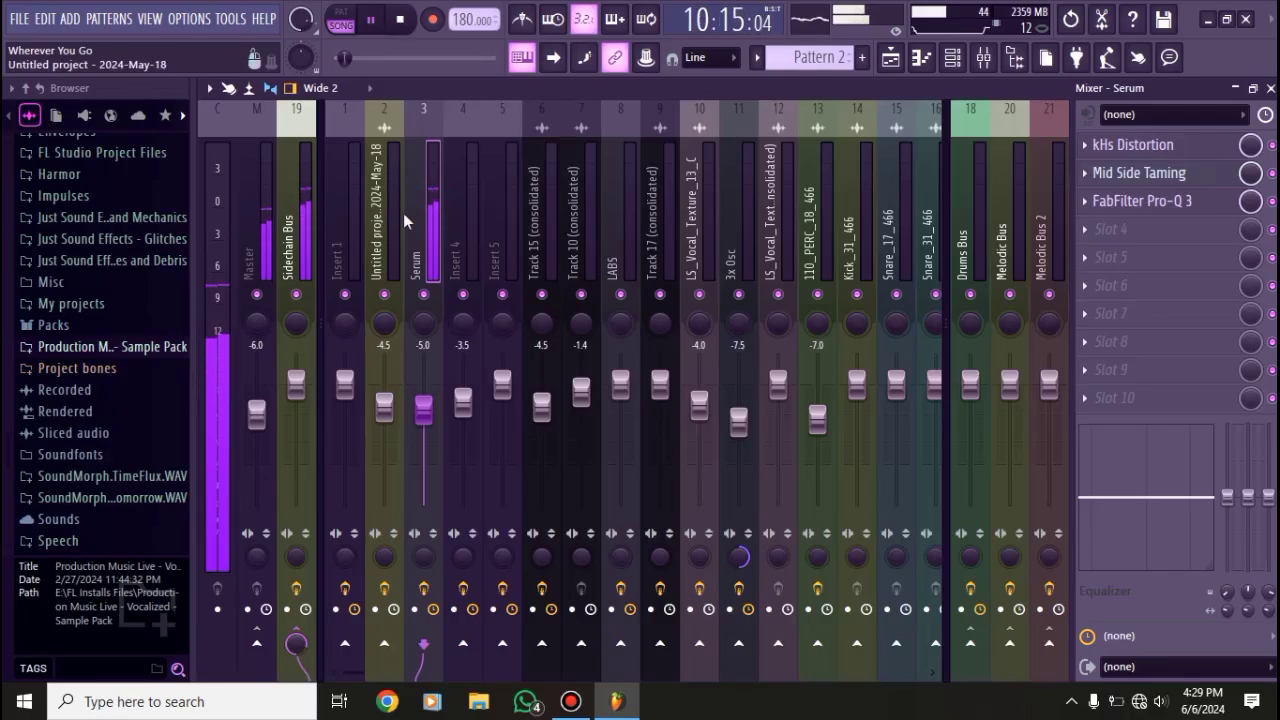
key(space)
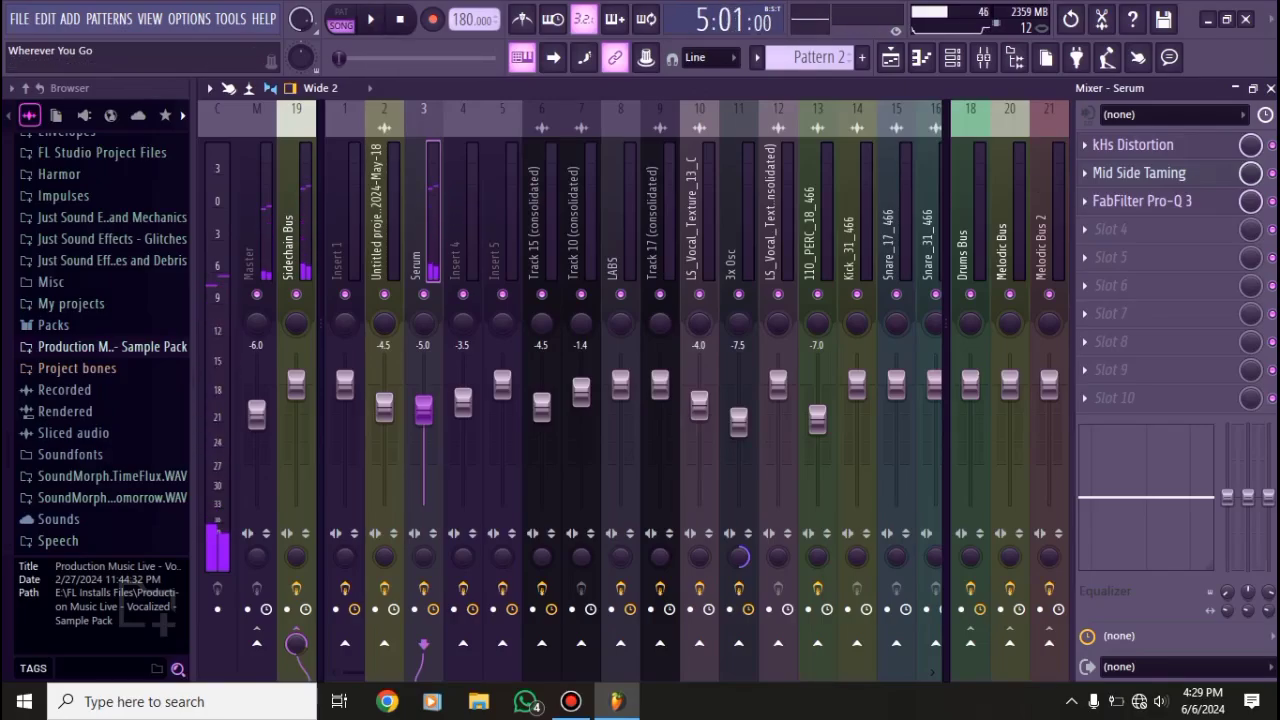
- Isolate Track 11 in the playlist and audition its Track 10 (consolidated) clip from 5:01
key(F5)
scroll(484, 277, down, 2)
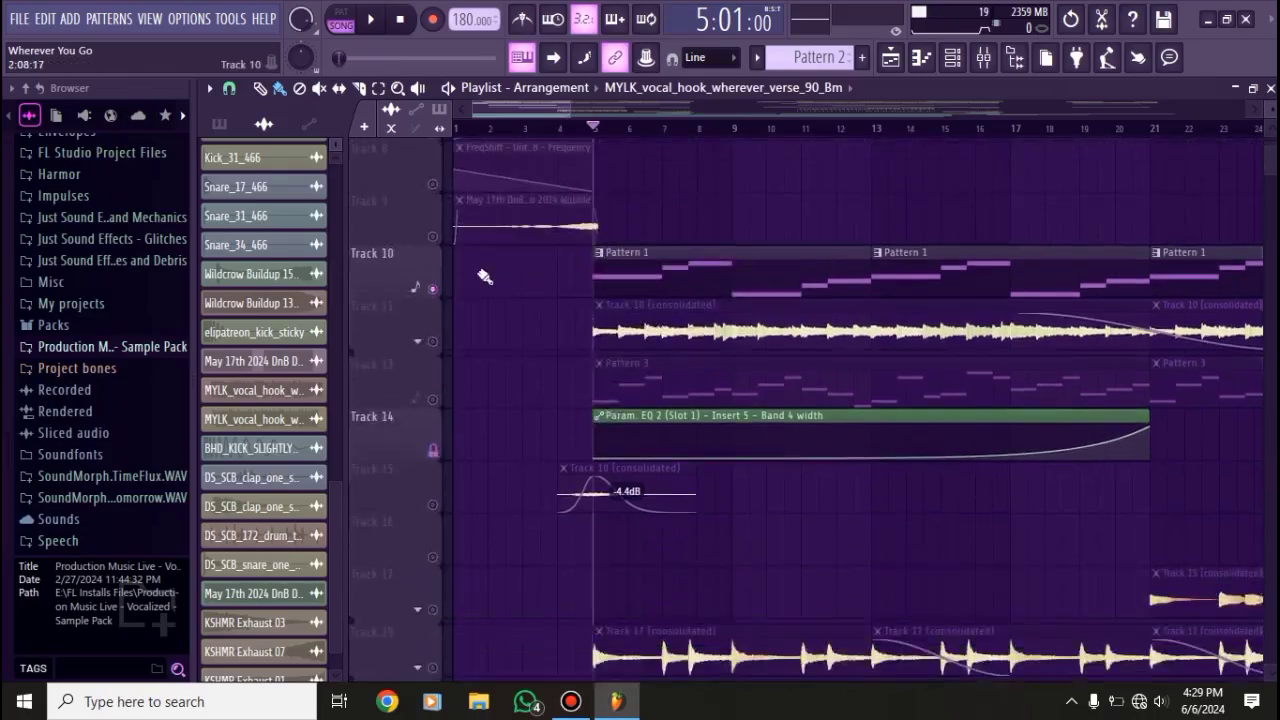
right_click(433, 339)
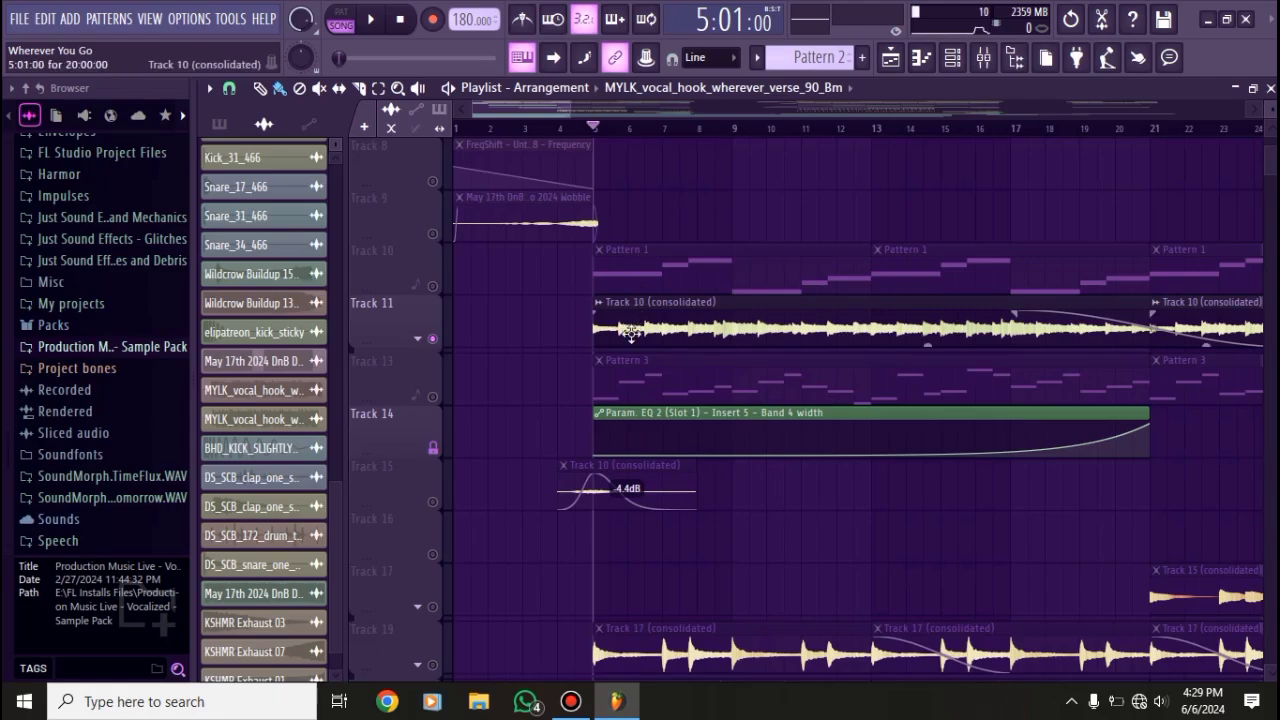
scroll(651, 351, up, 2)
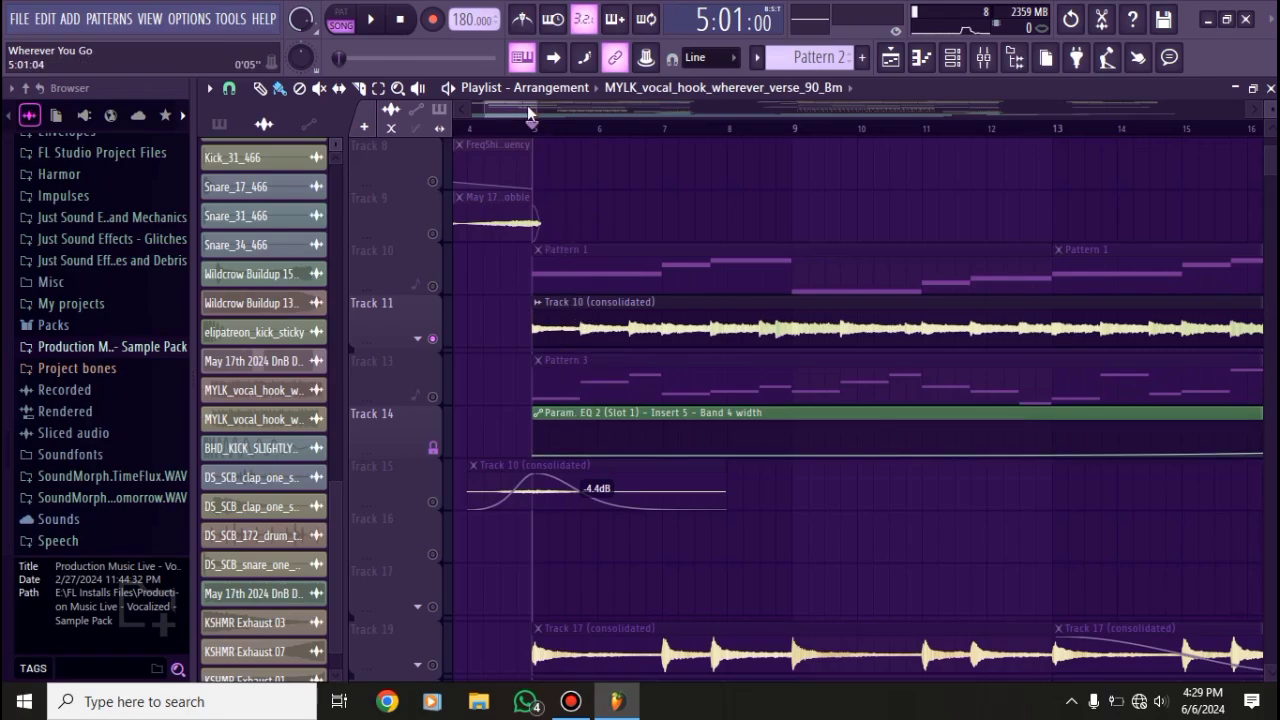
scroll(514, 214, right, 1)
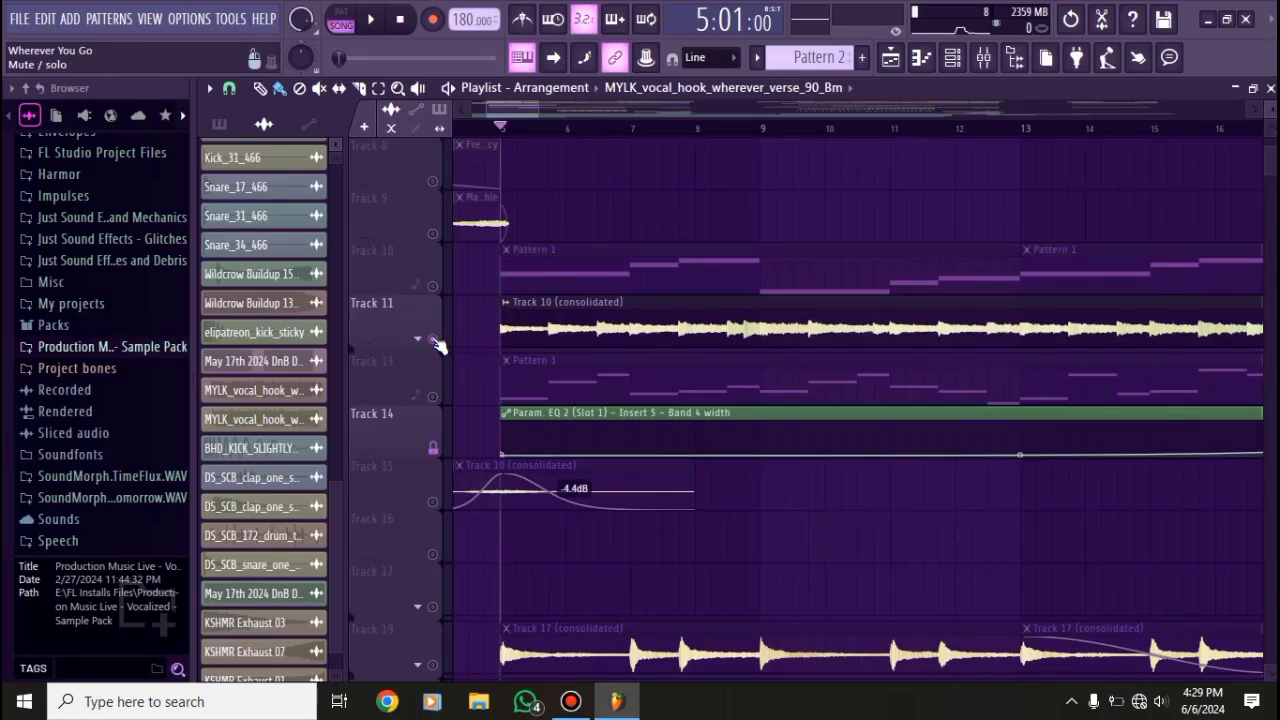
key(space)
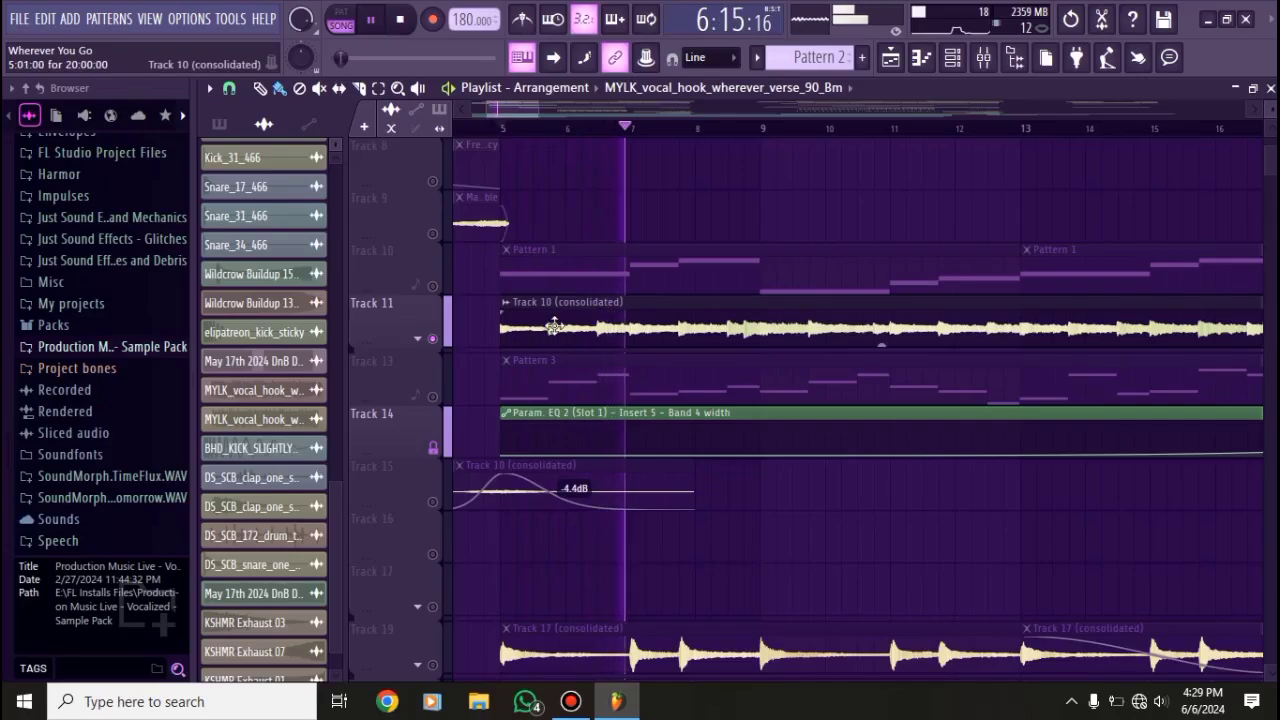
key(space)
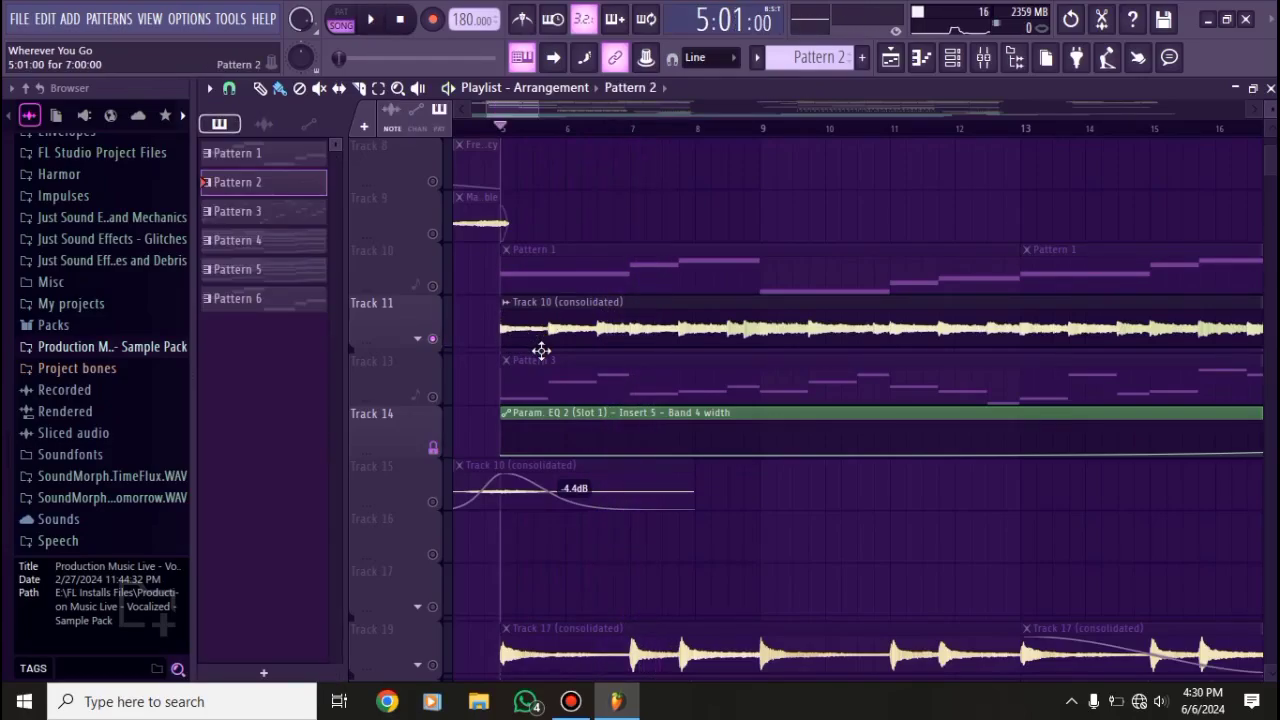
- Open the Serum #2 channel's Bells - Savage patch, review its oscillator, FX and matrix pages, and close it
click(952, 57)
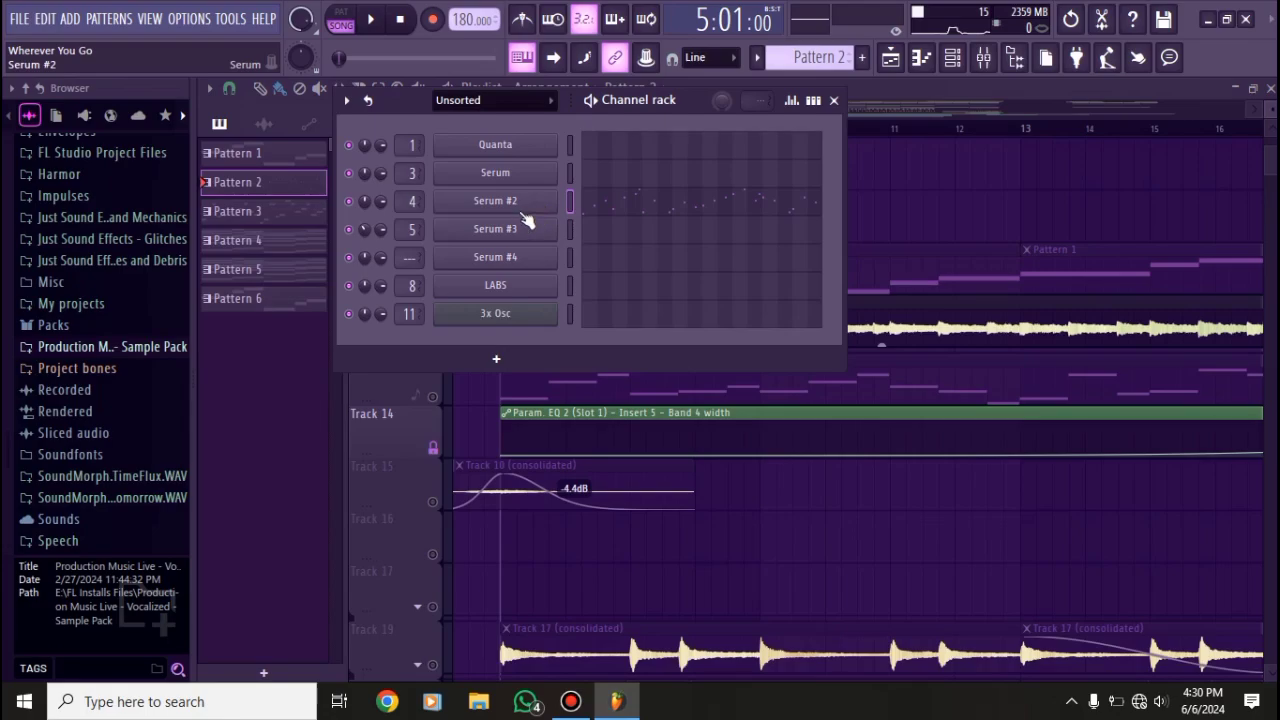
click(519, 211)
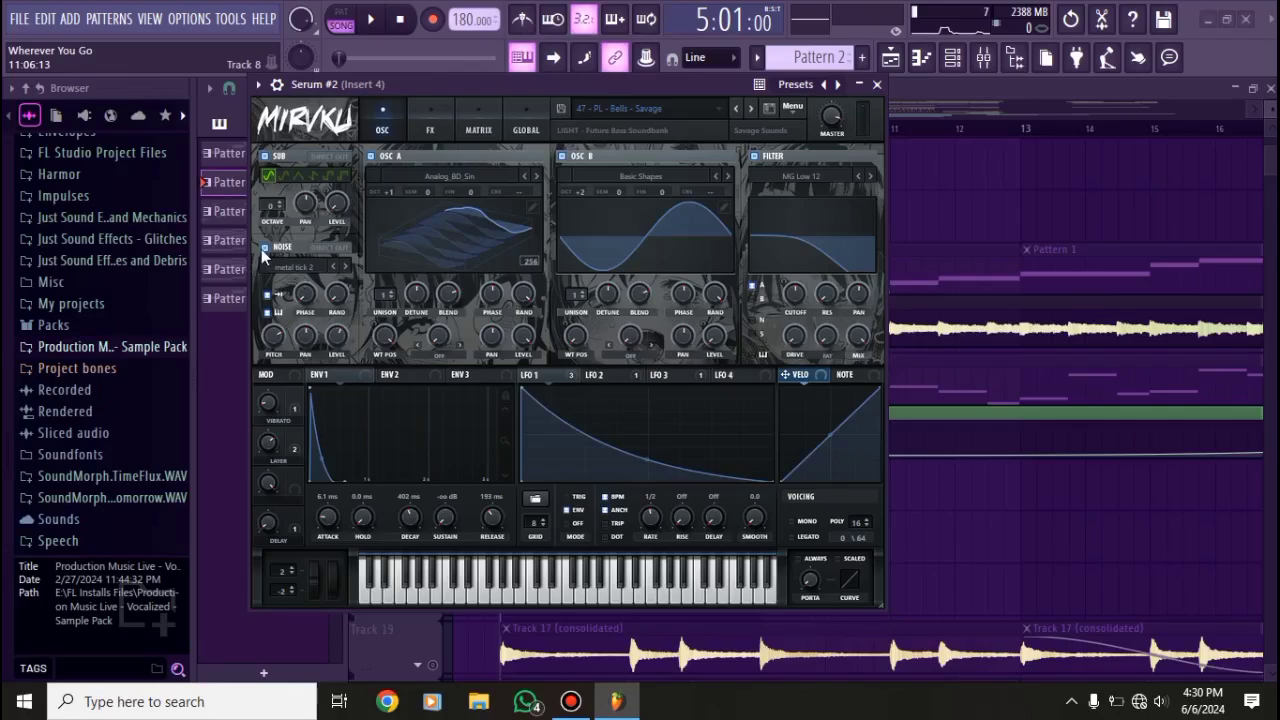
click(430, 126)
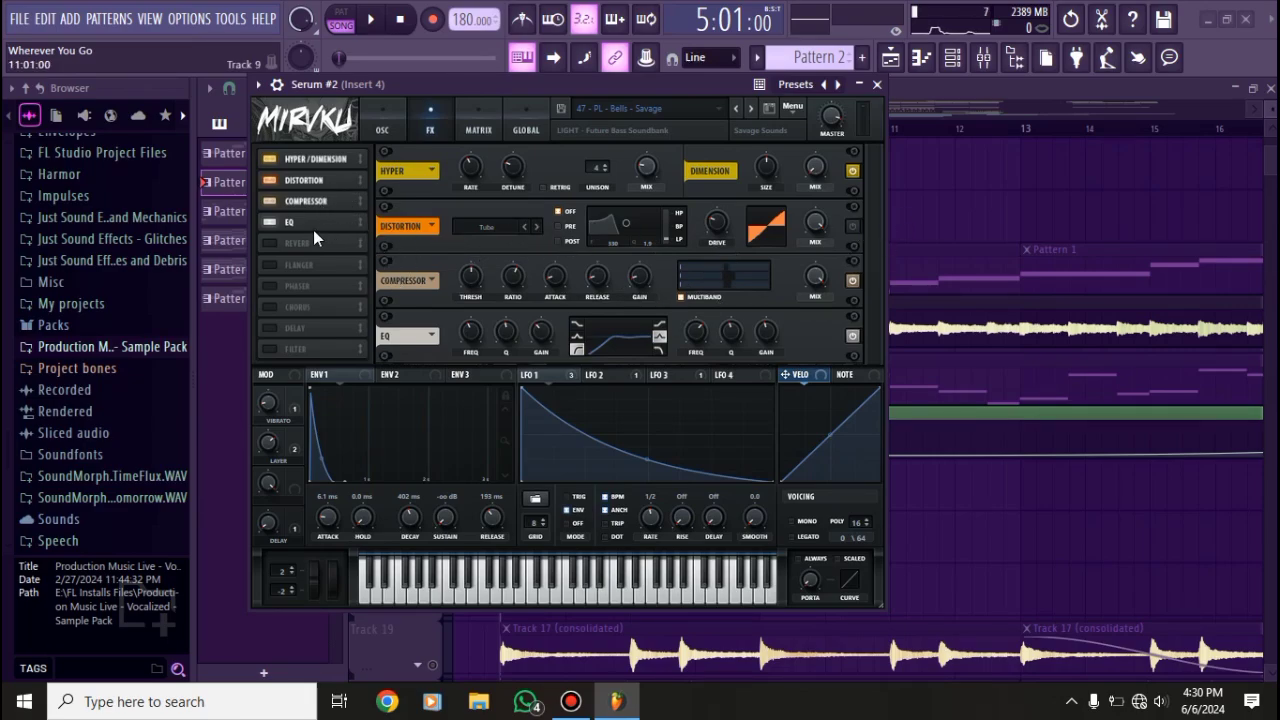
click(386, 123)
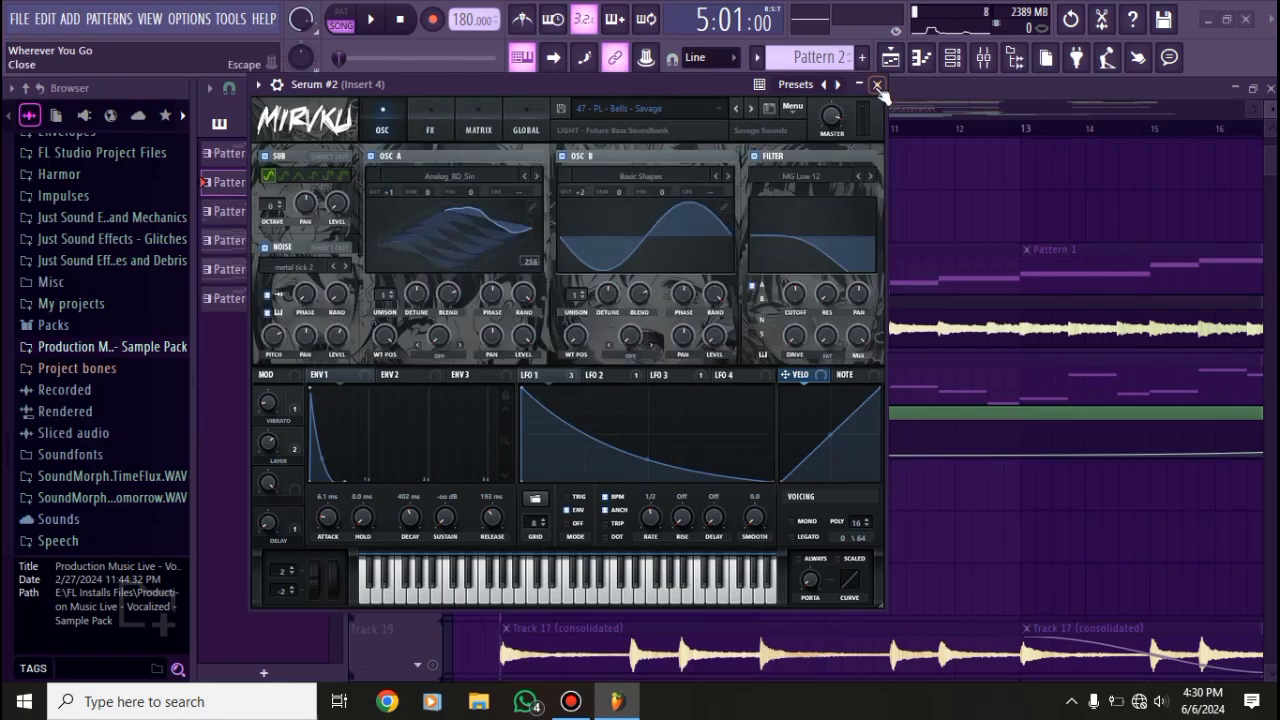
click(490, 128)
click(377, 125)
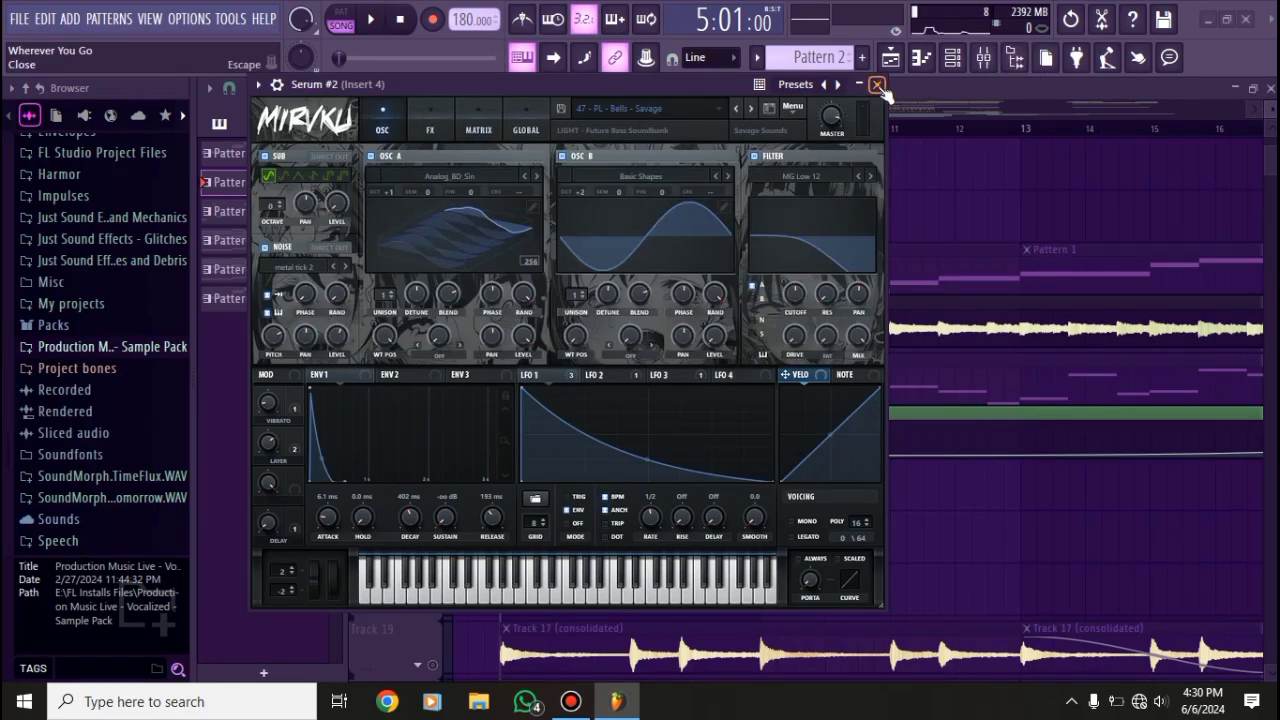
click(877, 84)
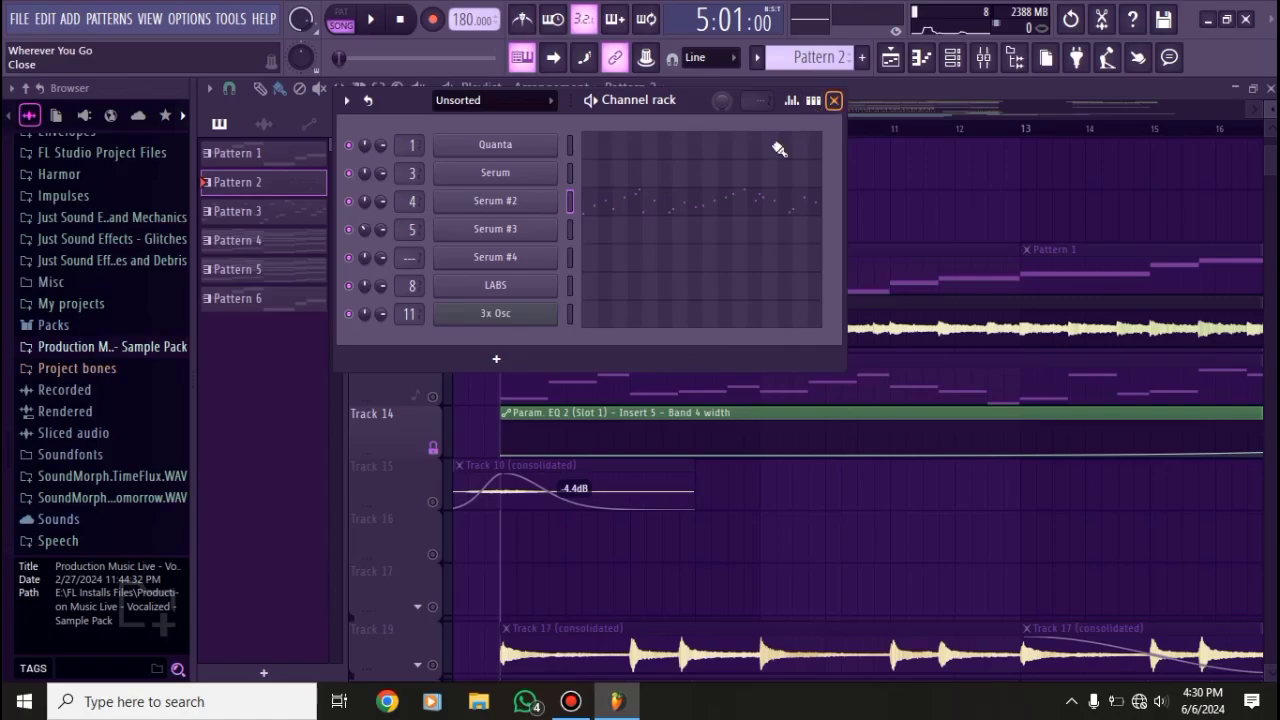
- Close the channel rack and replay the isolated Track 11 clip from 5:01
key(F6)
key(space)
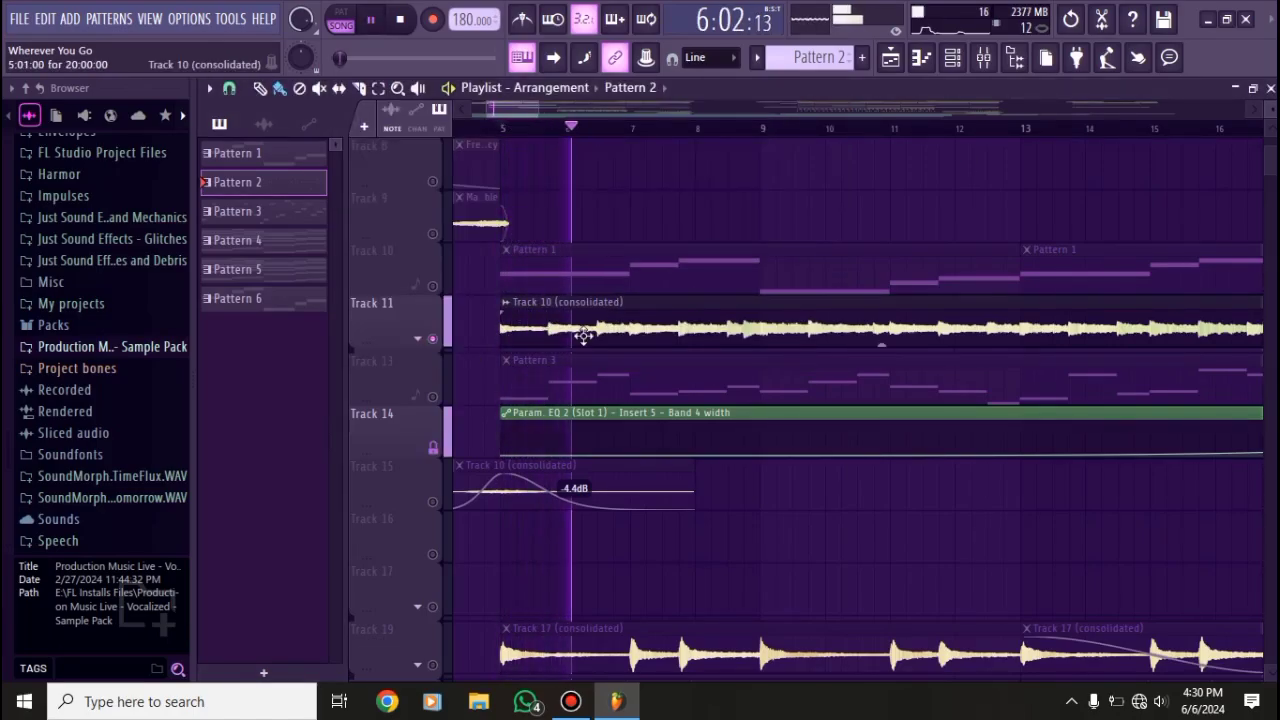
key(space)
key(F6)
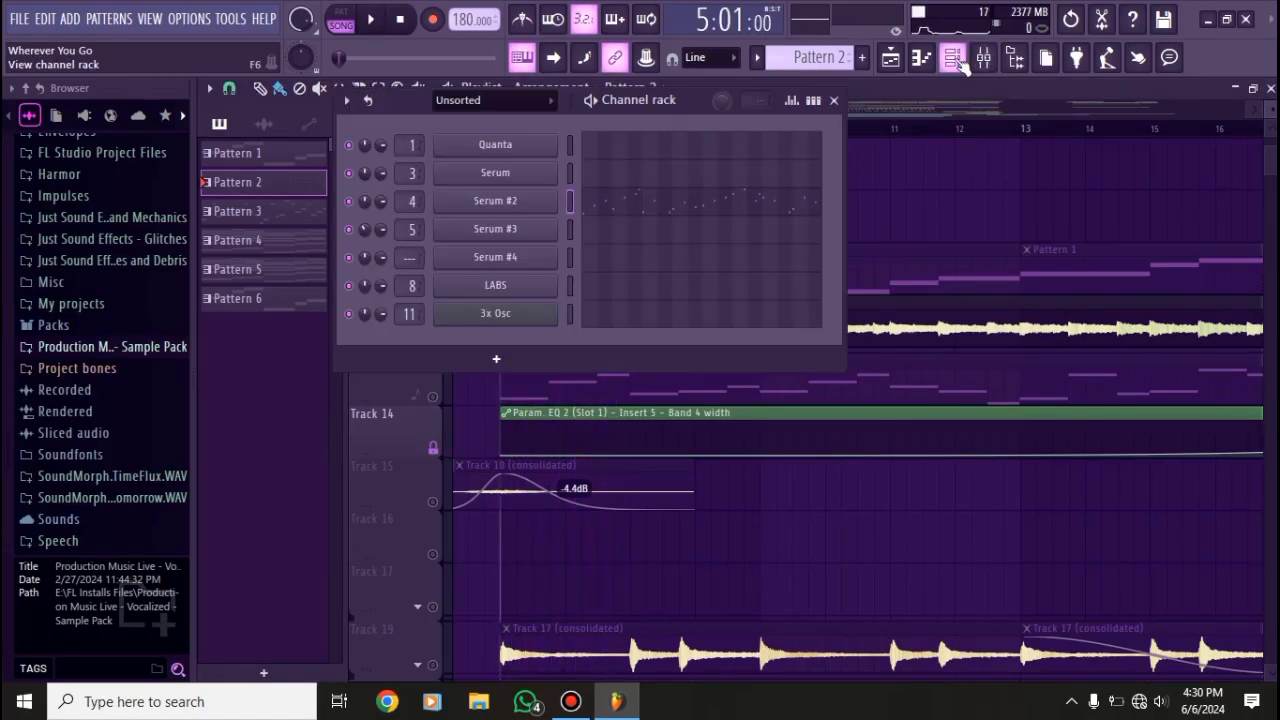
click(833, 100)
- Show Insert 4 in the mixer and review its Fruity Convolver and kHs Distortion settings
click(983, 57)
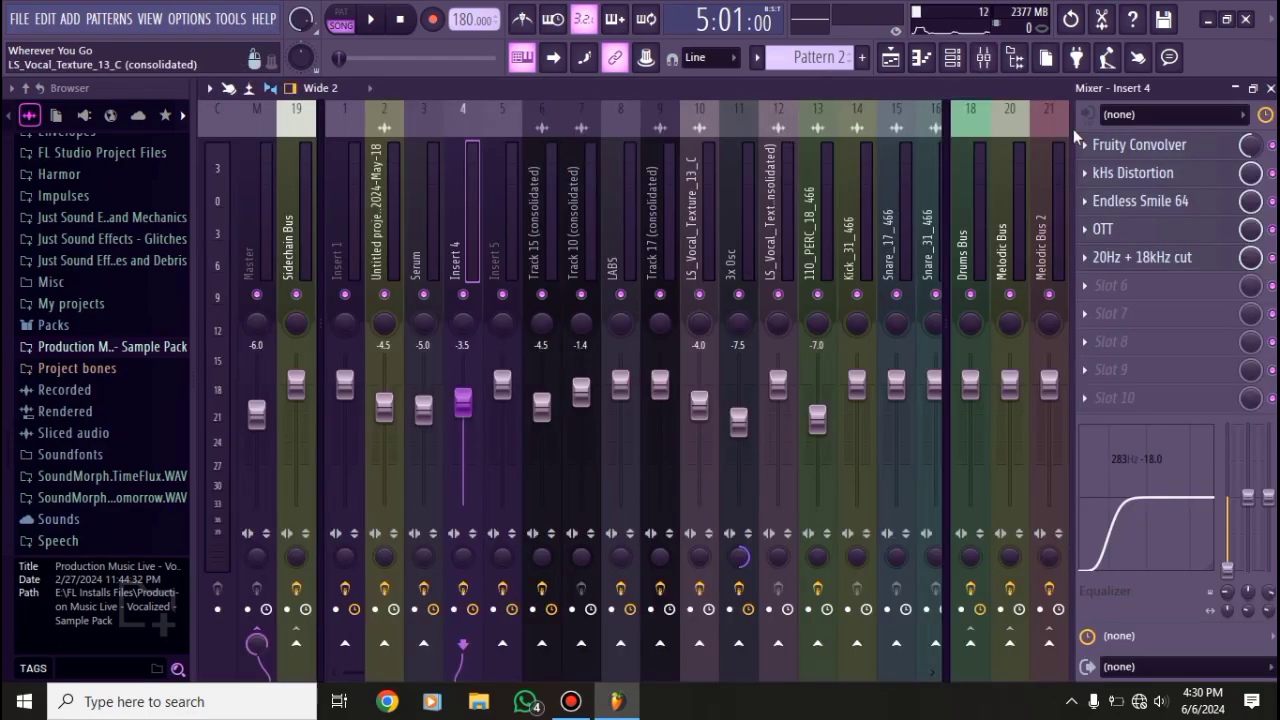
click(1120, 146)
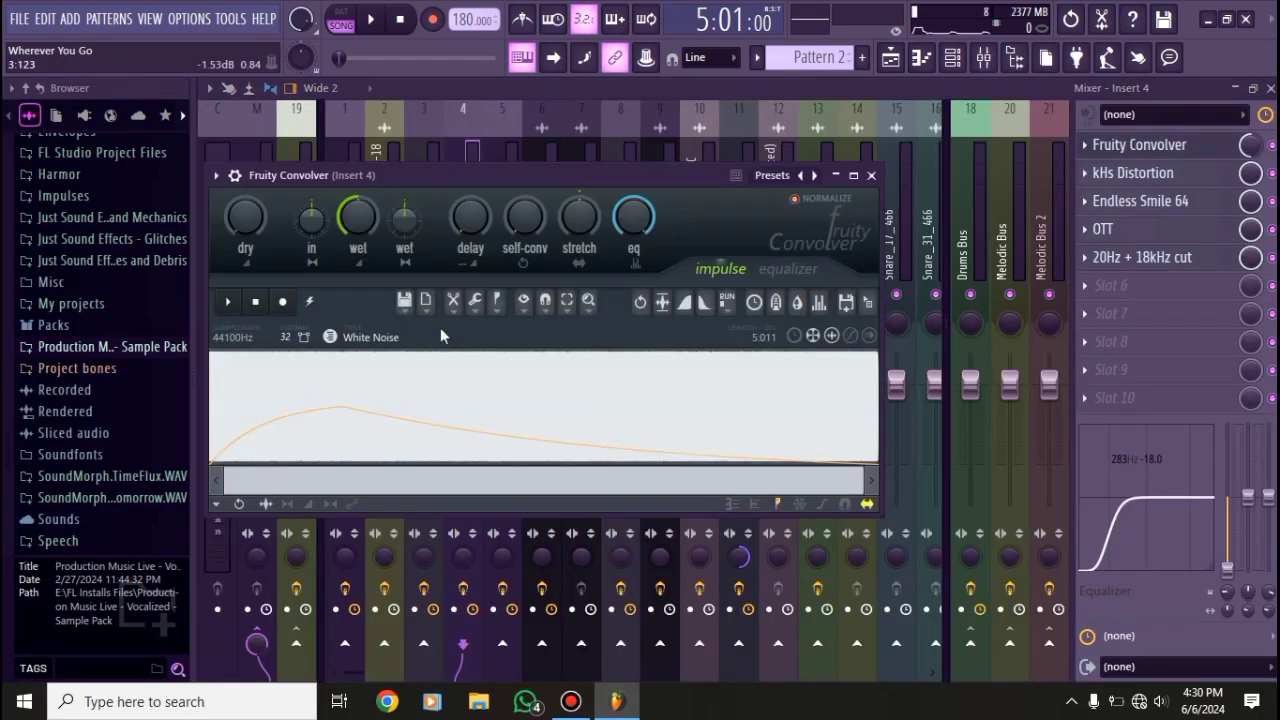
click(885, 175)
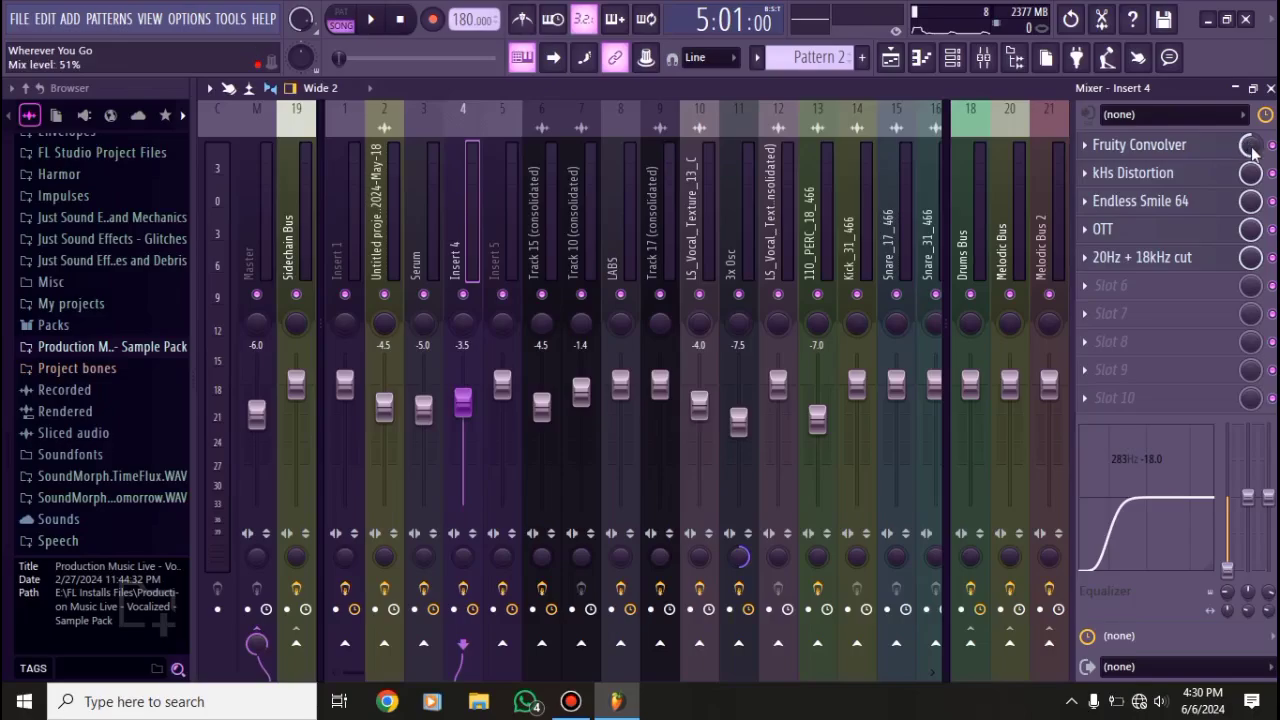
click(1124, 178)
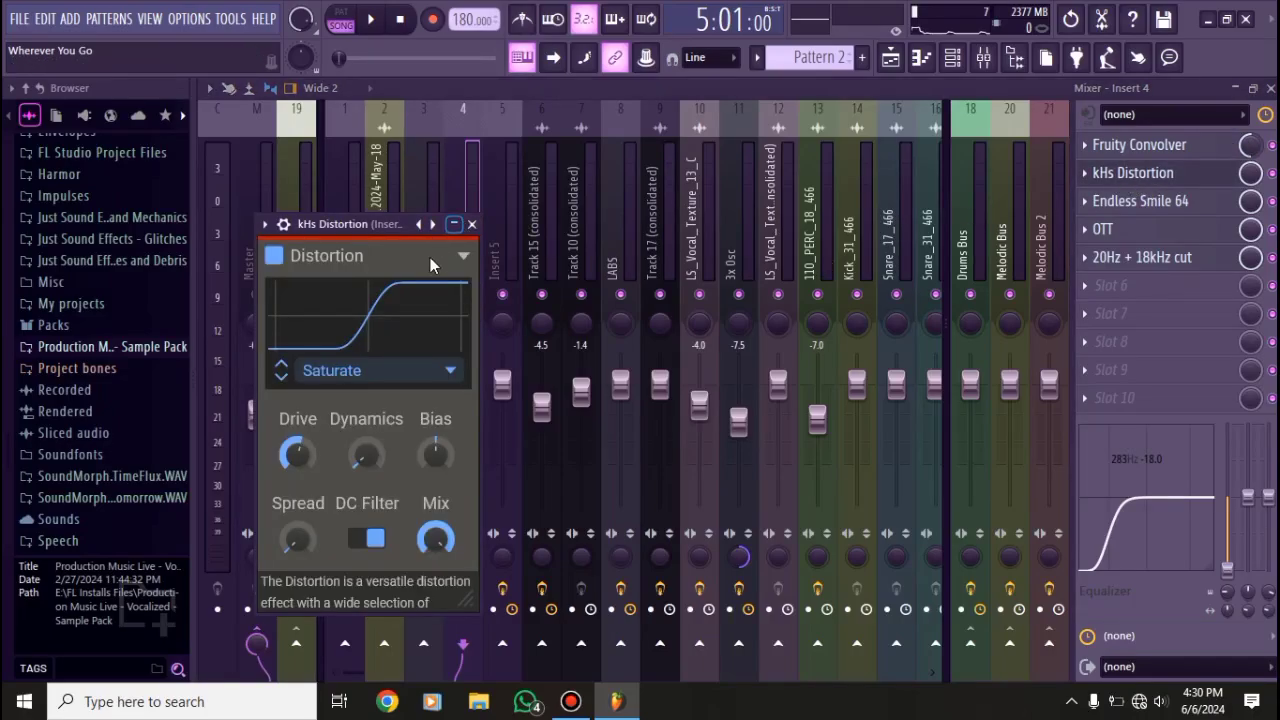
click(471, 224)
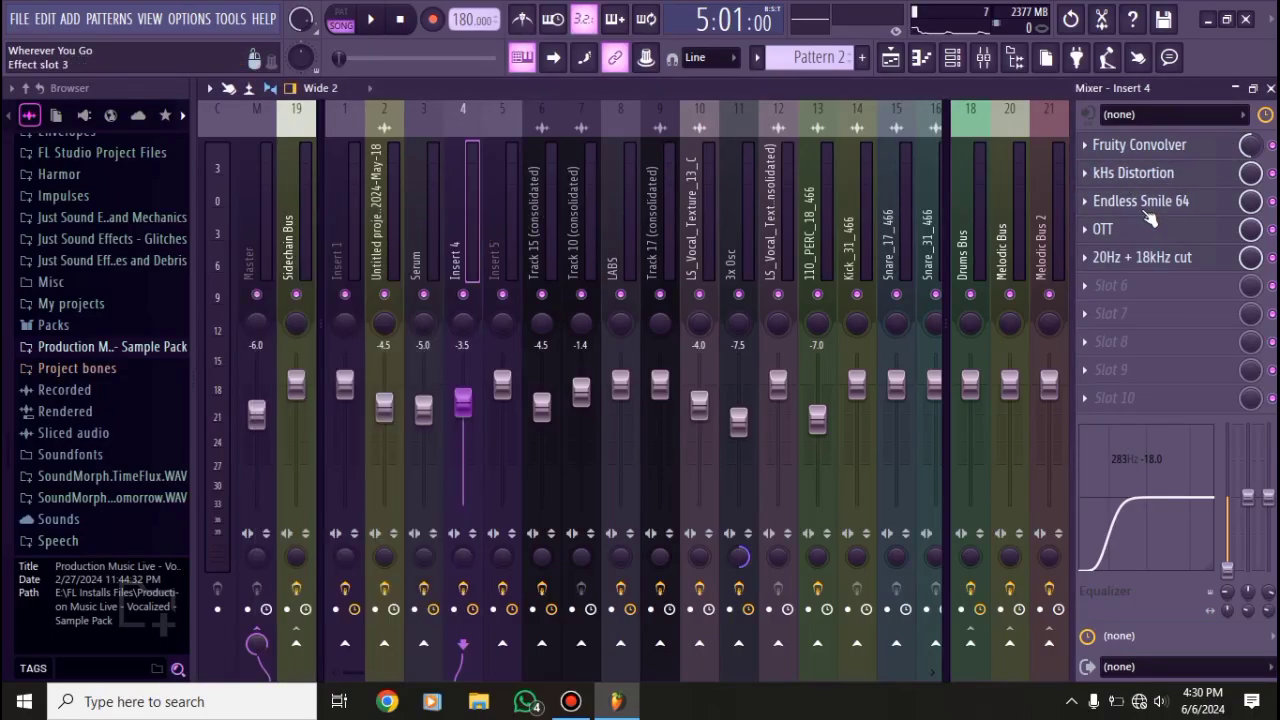
- Review Insert 4's Endless Smile 64, OTT and 20Hz + 18kHz cut effects, and return to the playlist
click(1140, 201)
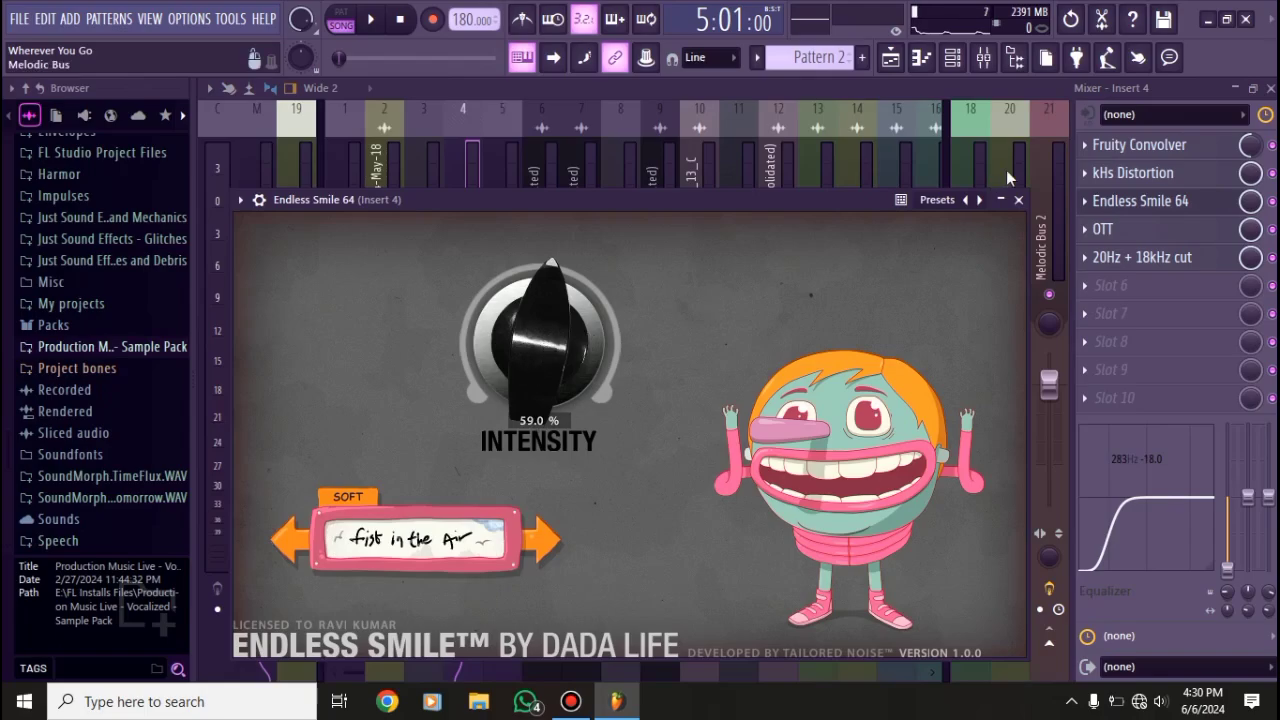
click(1018, 199)
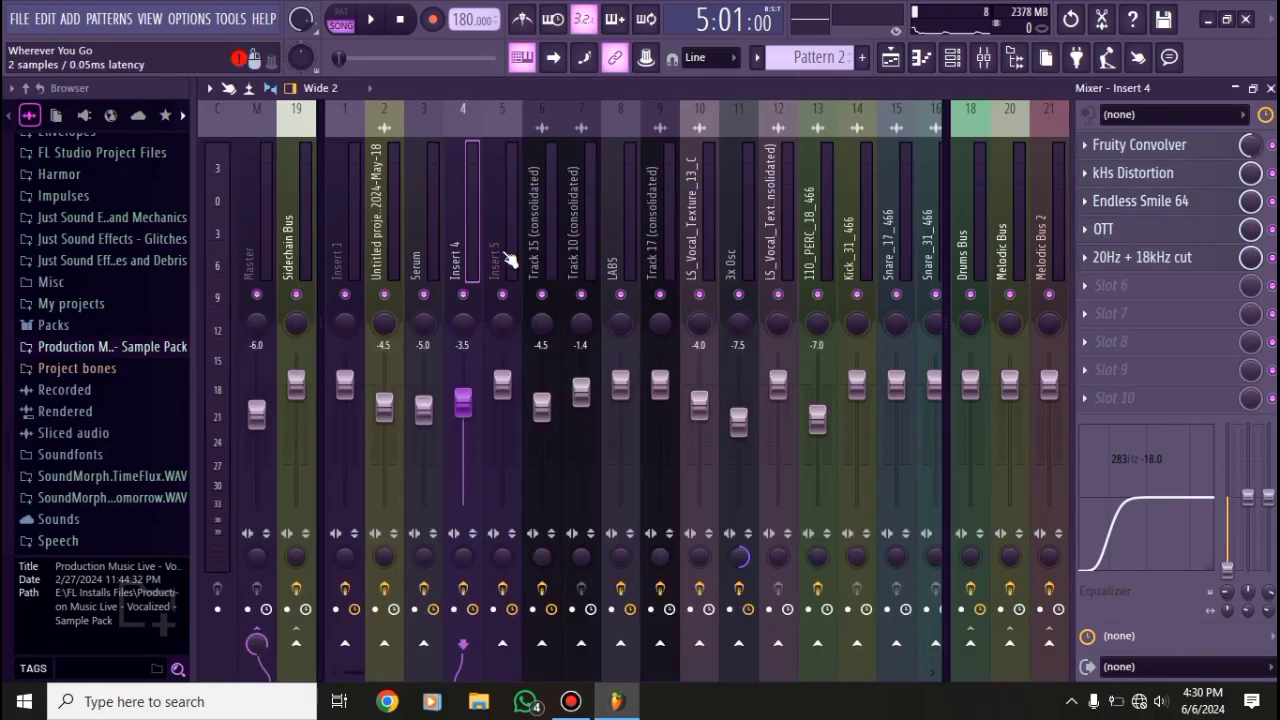
drag(564, 178, 555, 159)
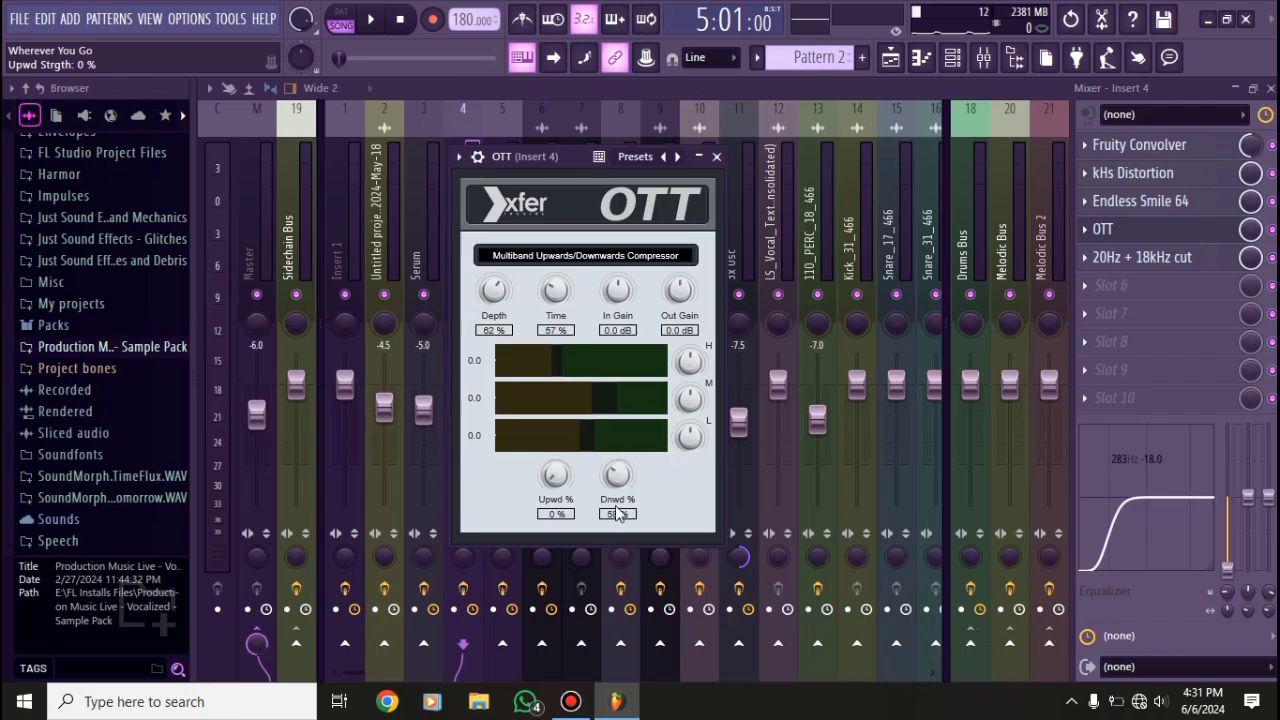
click(716, 156)
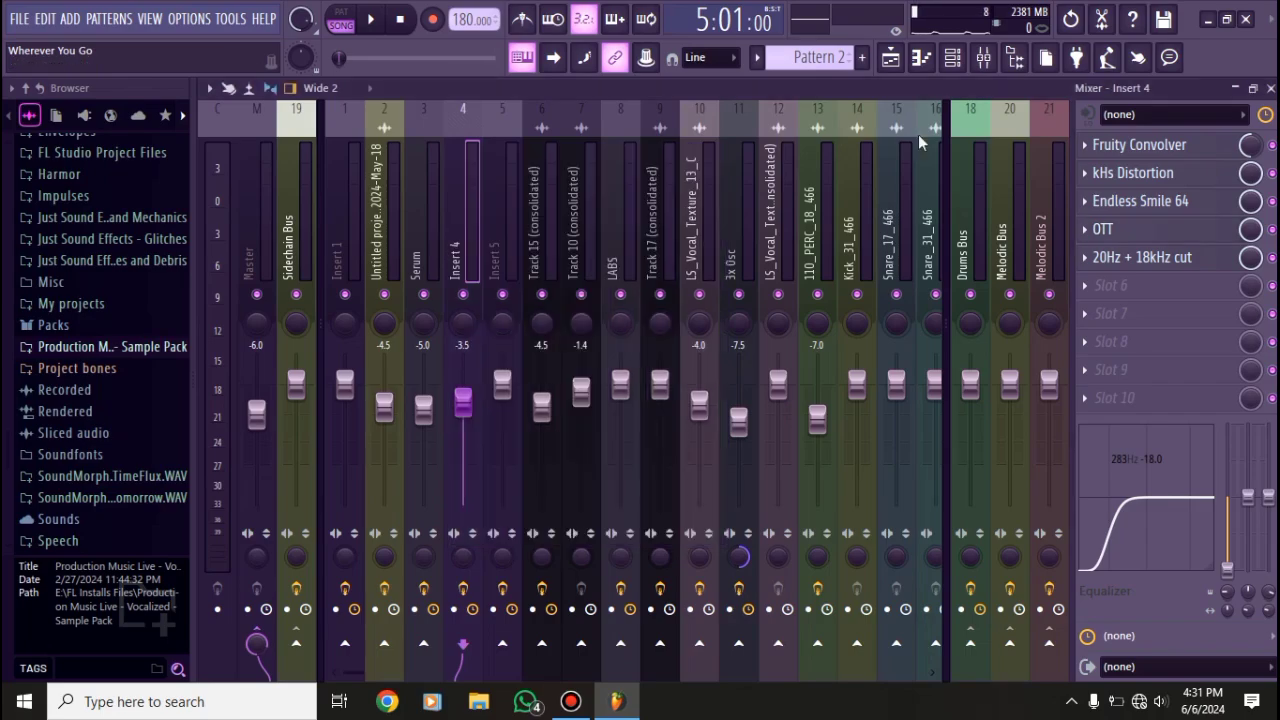
click(1140, 257)
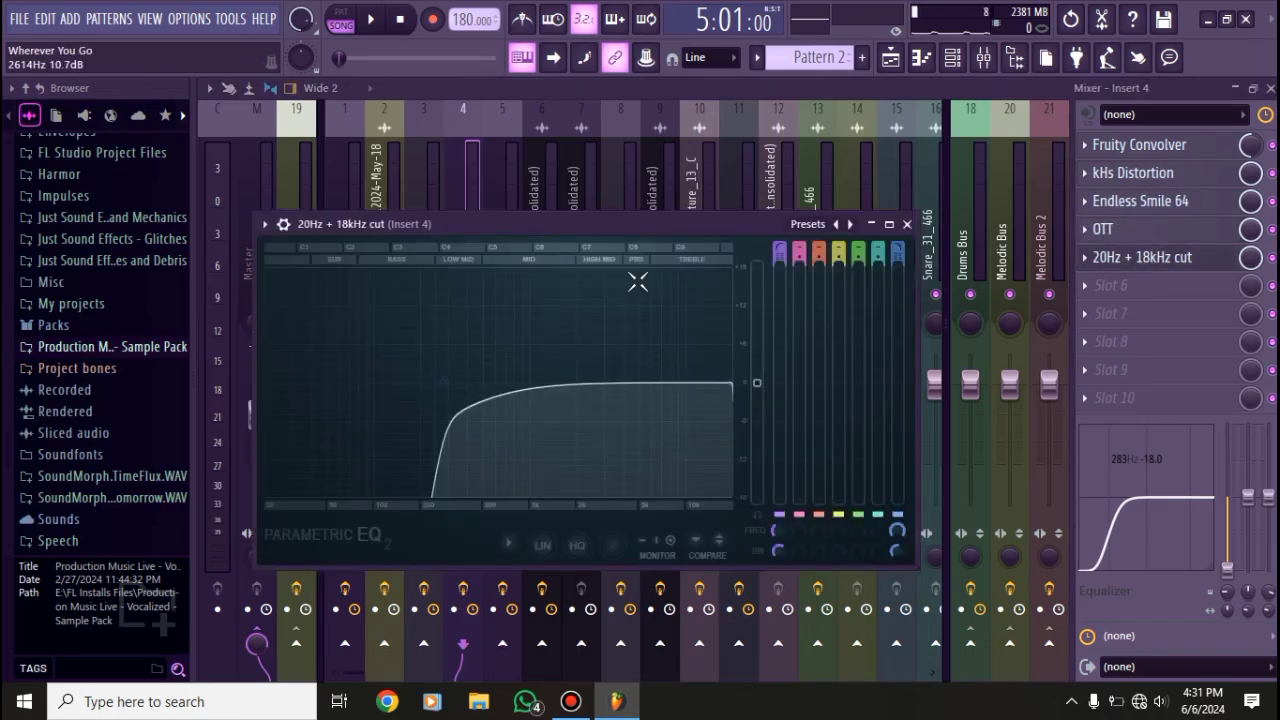
click(912, 222)
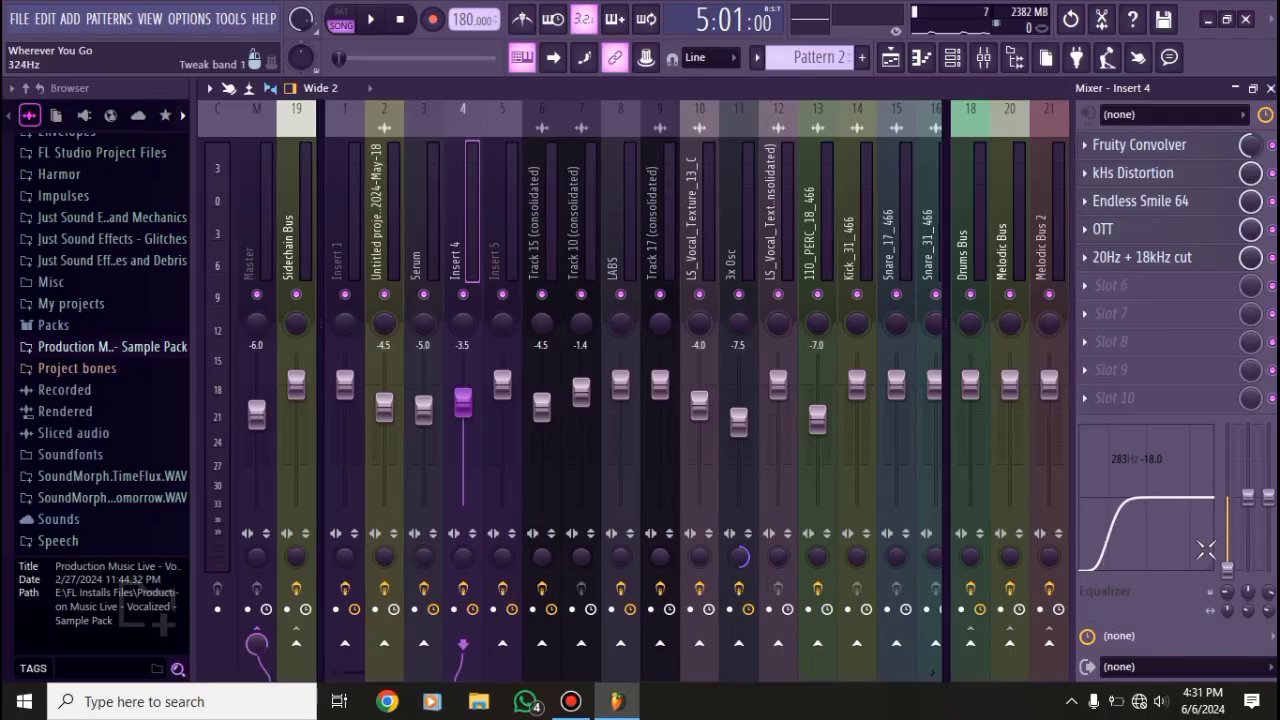
click(1270, 88)
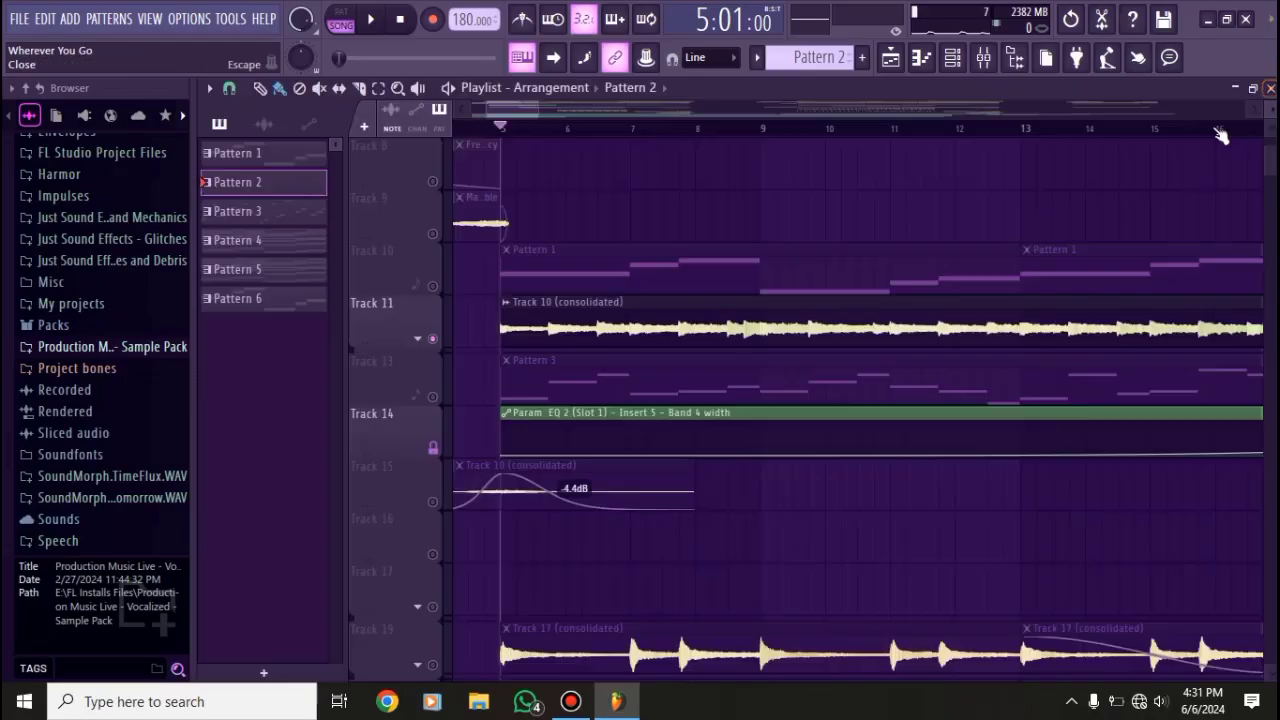
- Open the Track 10 (consolidated) clip's settings and check the mixer track it is routed to
double_click(600, 330)
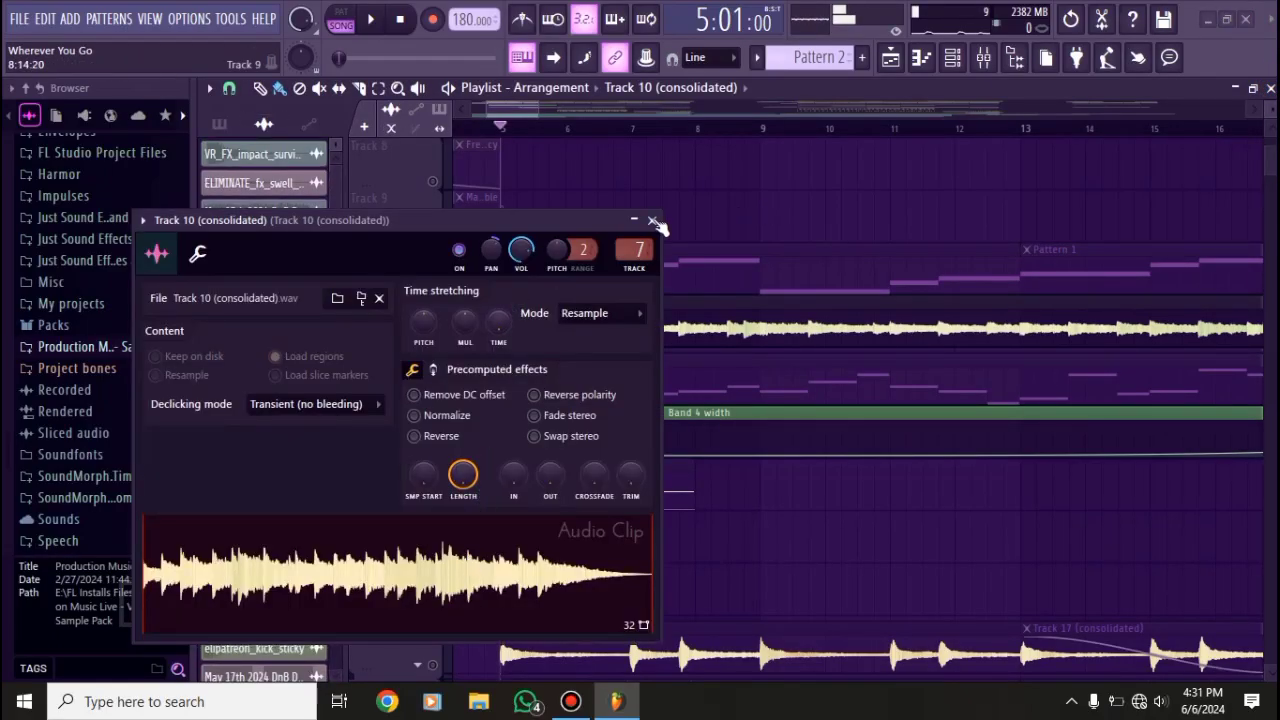
key(Escape)
click(983, 57)
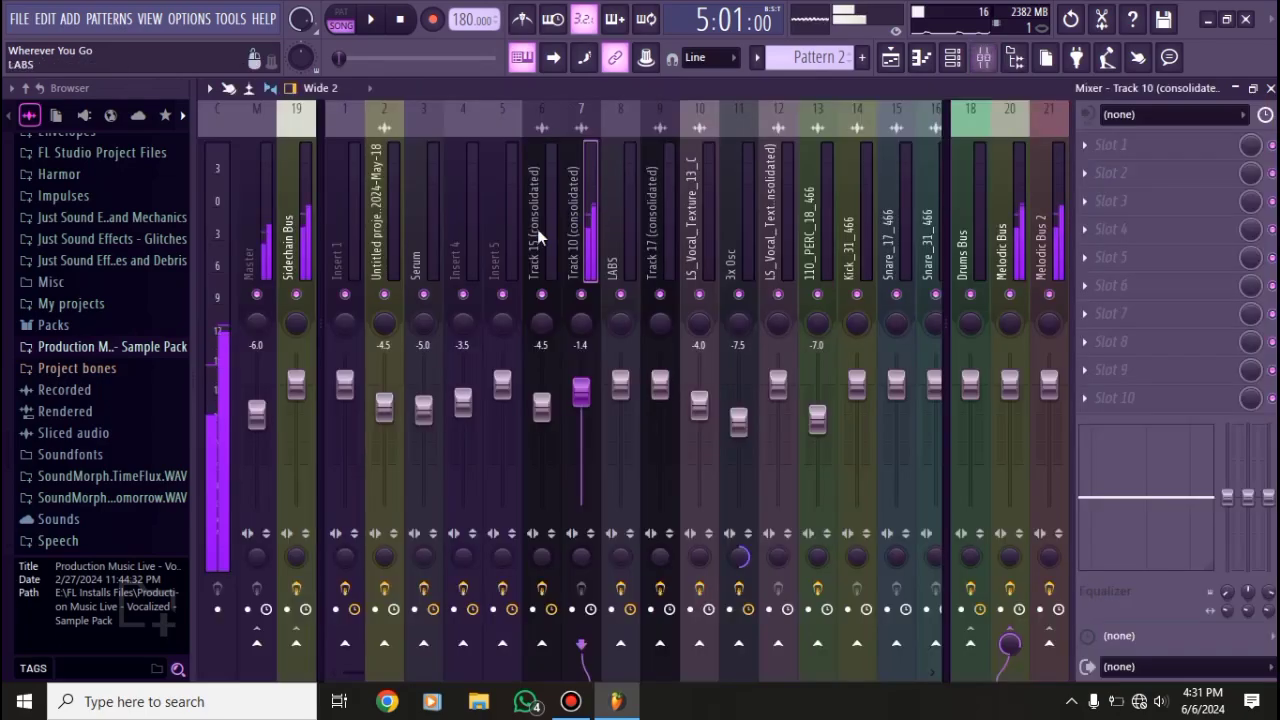
click(1270, 88)
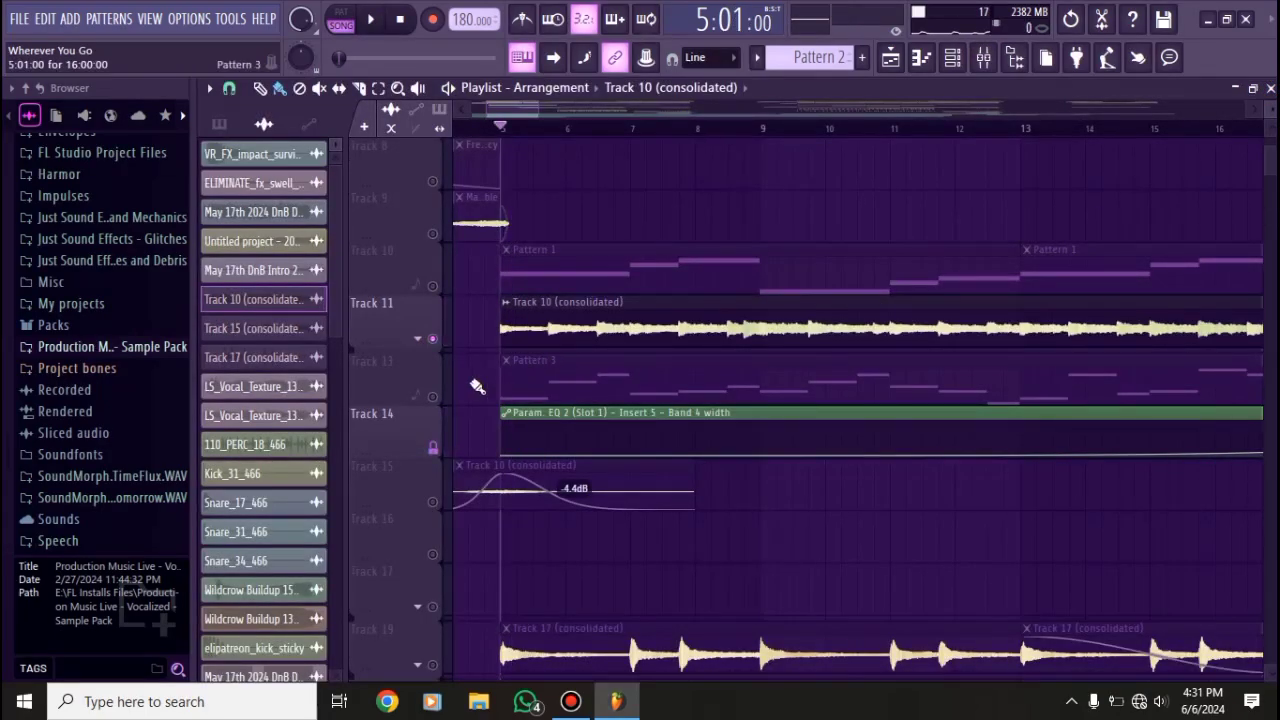
- Solo Track 13 and play its Pattern 3 clip from 5:01
right_click(432, 396)
key(space)
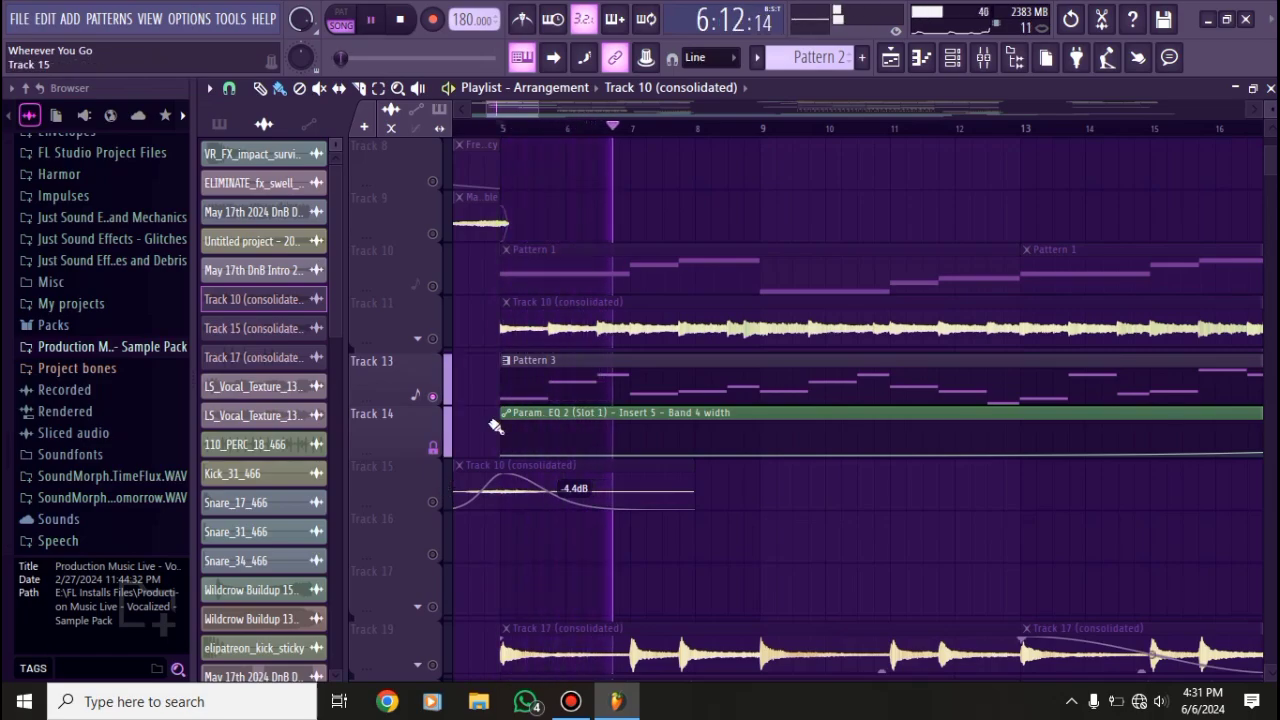
key(space)
- Show the Unsorted group in the channel rack and select Pattern 3 to check which instrument channel it uses
key(F6)
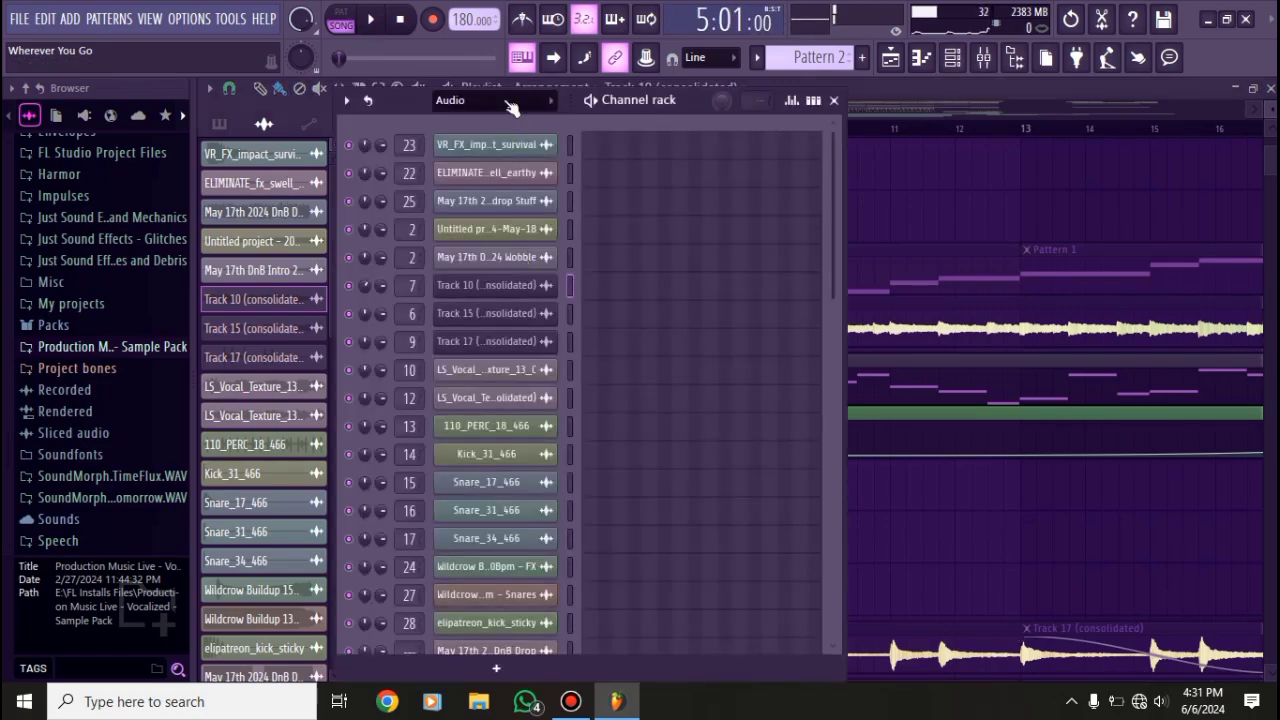
click(470, 100)
click(493, 180)
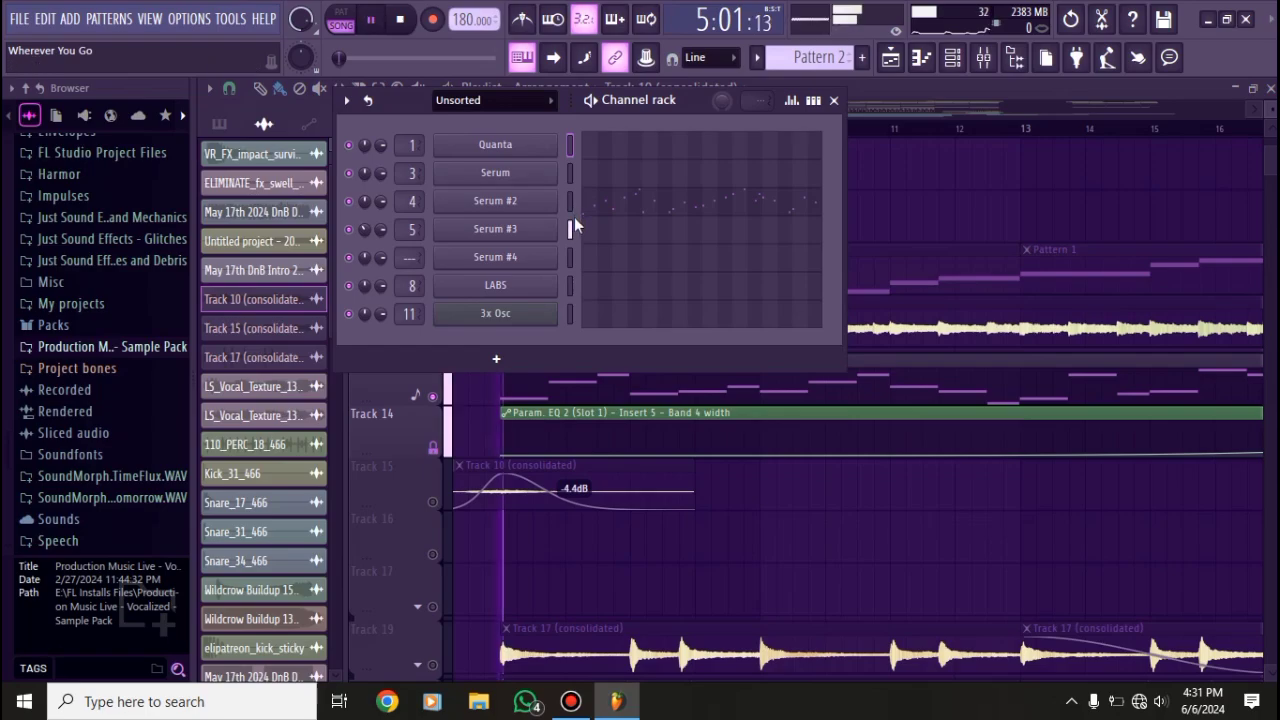
click(570, 232)
click(571, 377)
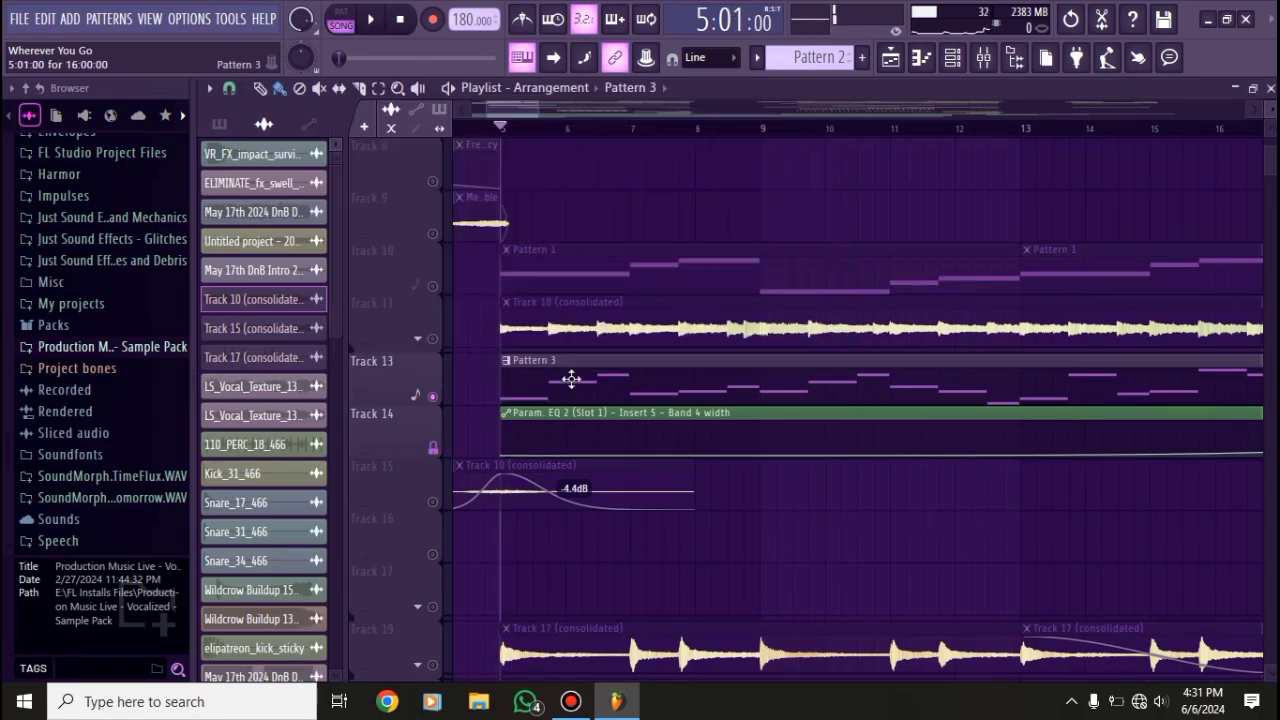
click(953, 57)
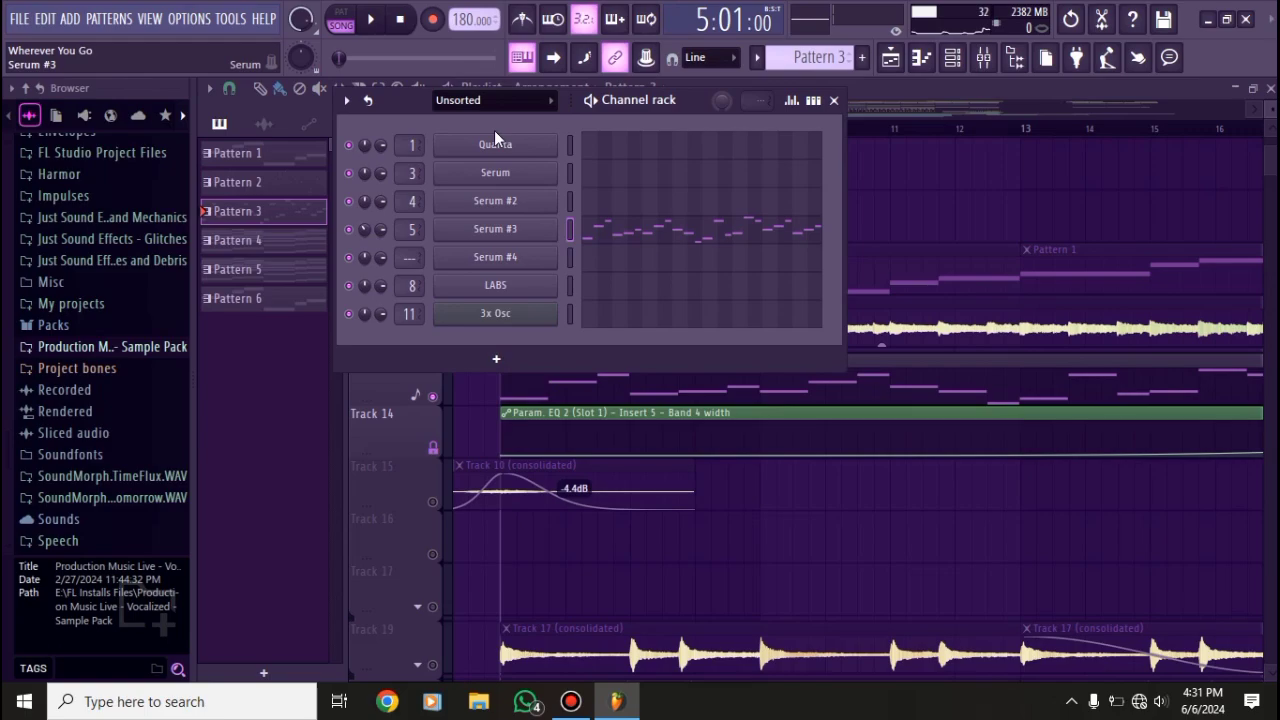
- Open Serum #3 and review its oscillator, envelope and delay effect settings
click(495, 228)
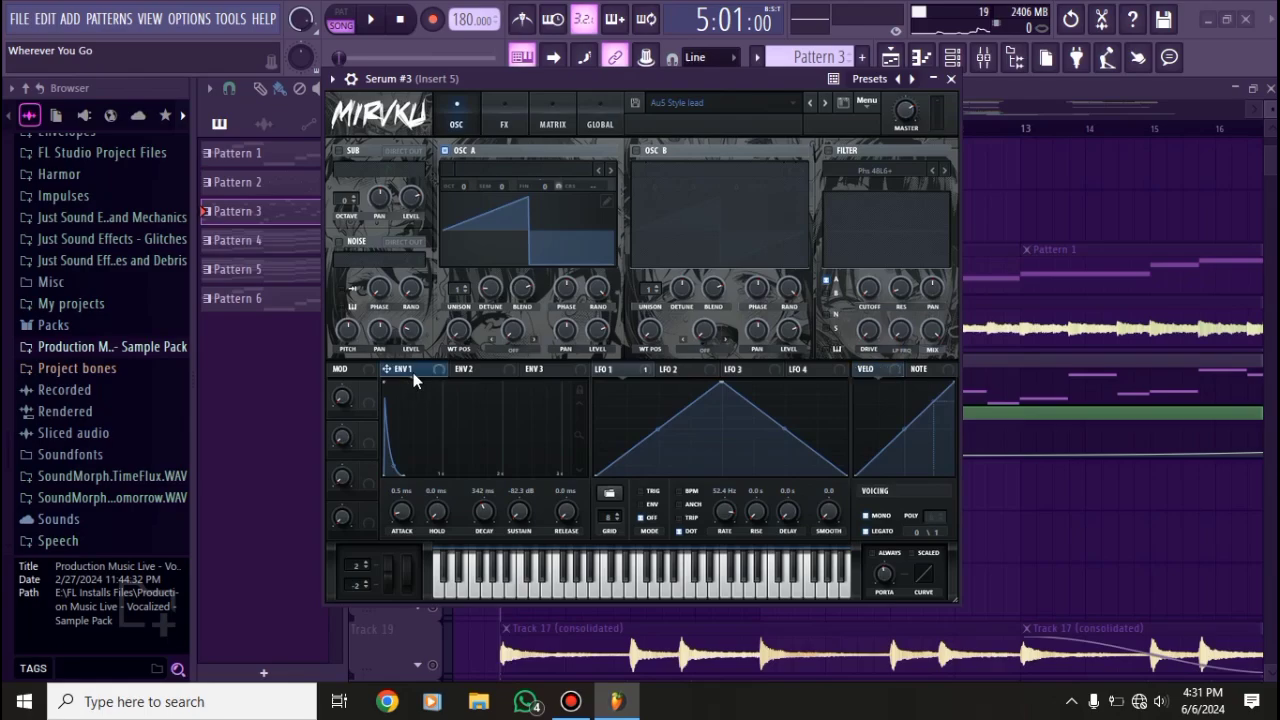
click(500, 118)
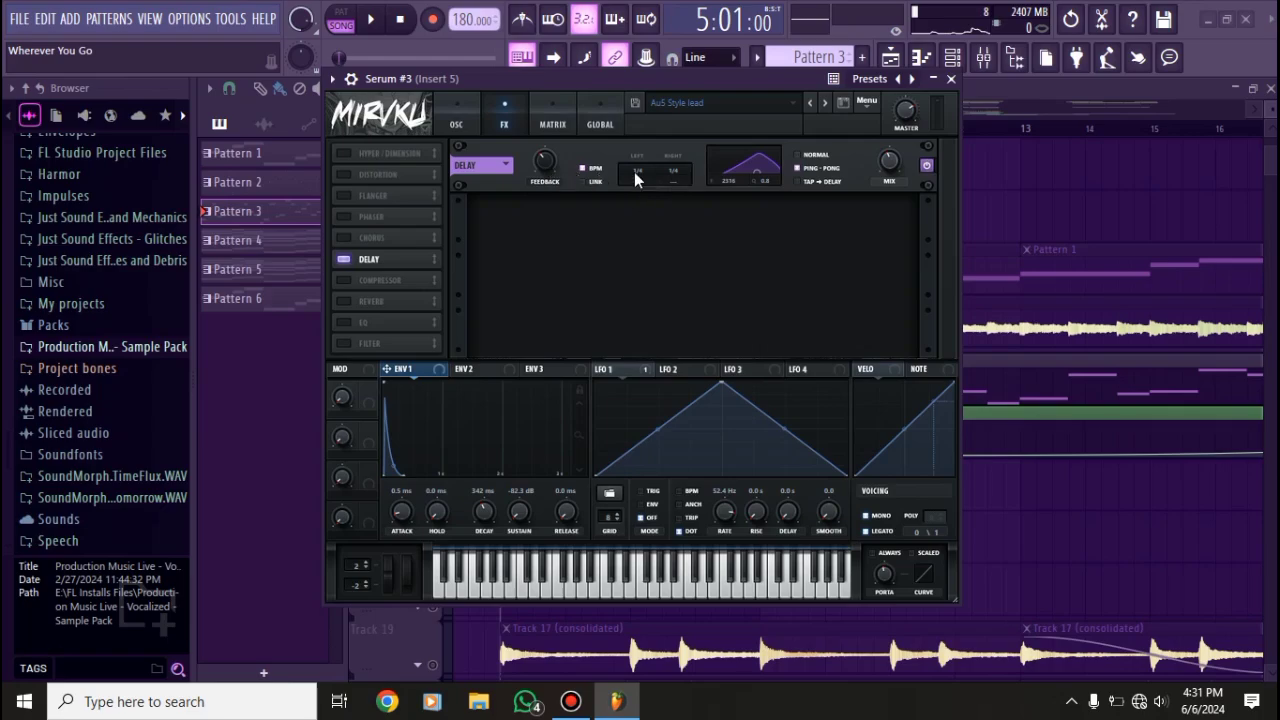
click(457, 124)
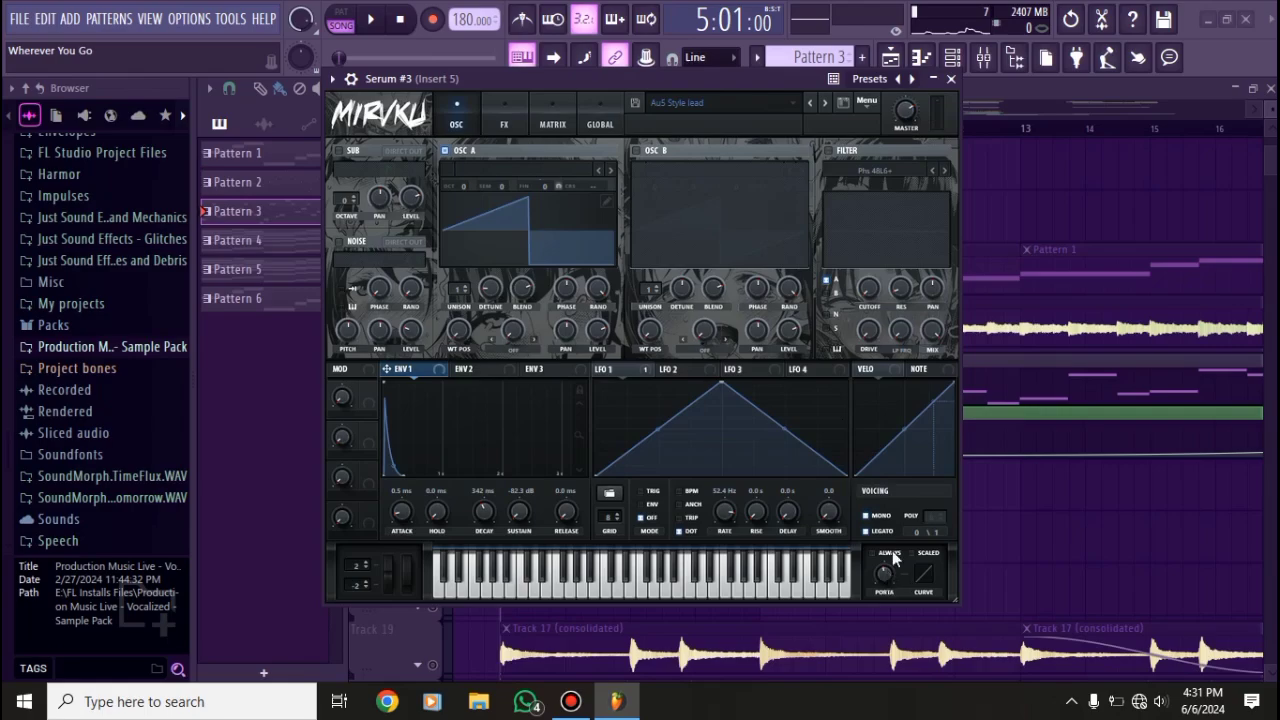
click(951, 79)
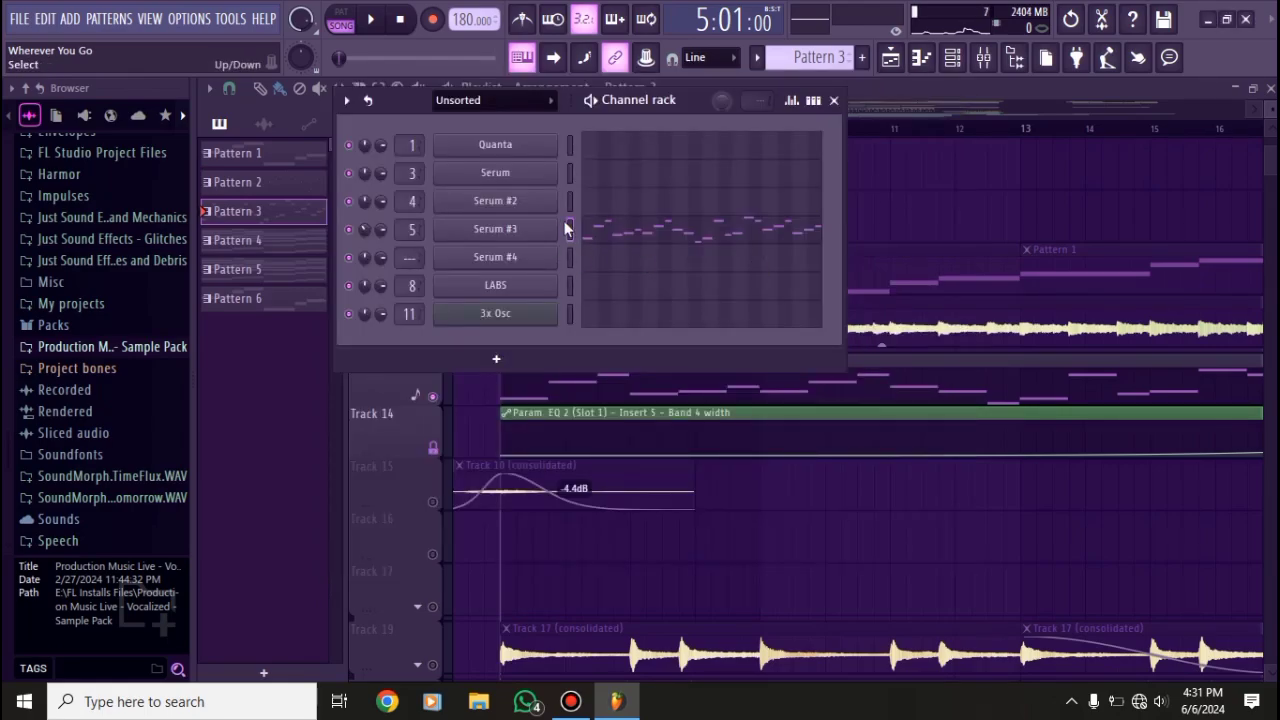
- Show Insert 5 in the mixer and review its first Fruity parametric EQ 2 and OTT settings
click(833, 100)
click(983, 57)
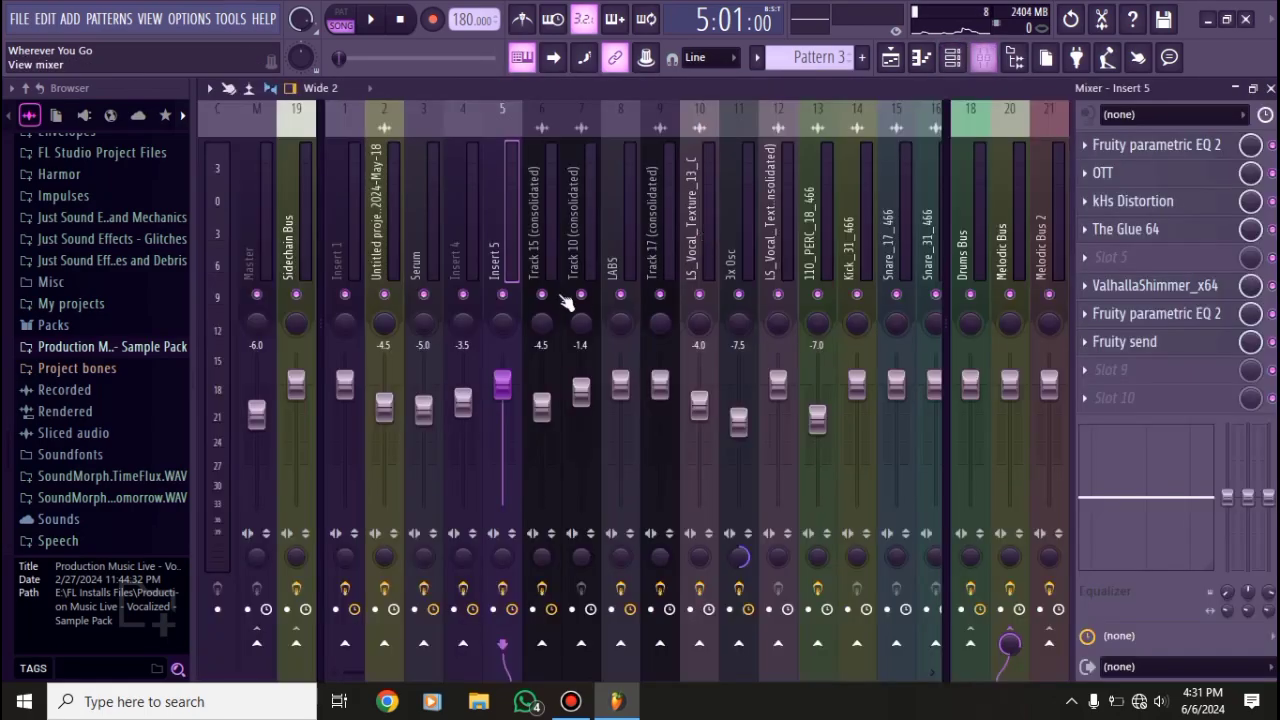
click(1156, 145)
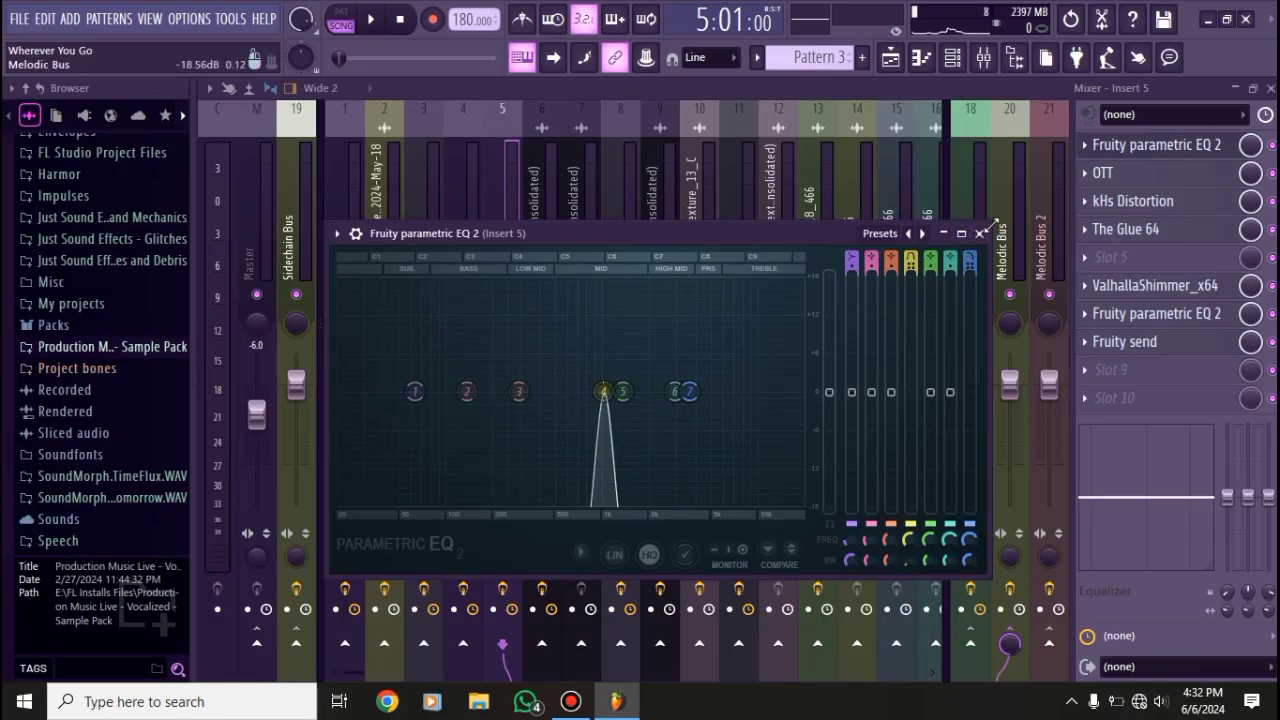
click(1120, 173)
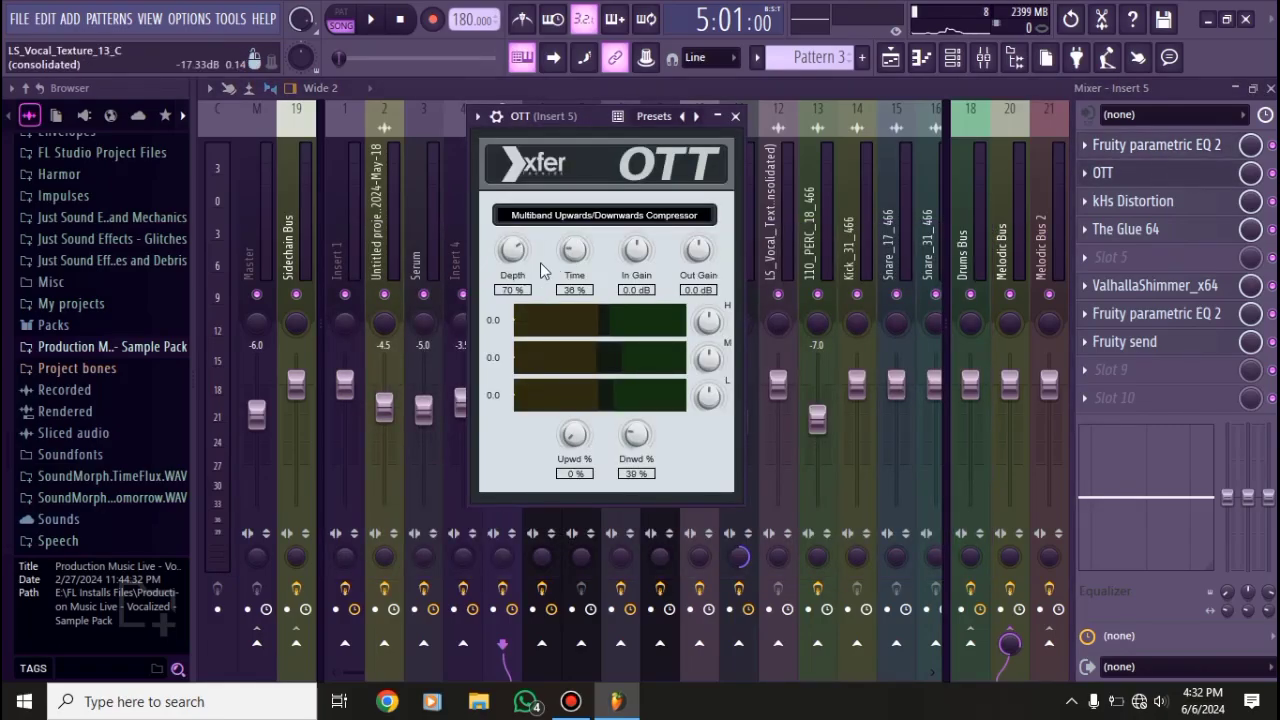
click(735, 116)
- Review the kHs Distortion and The Glue 64 settings on Insert 5
click(1128, 205)
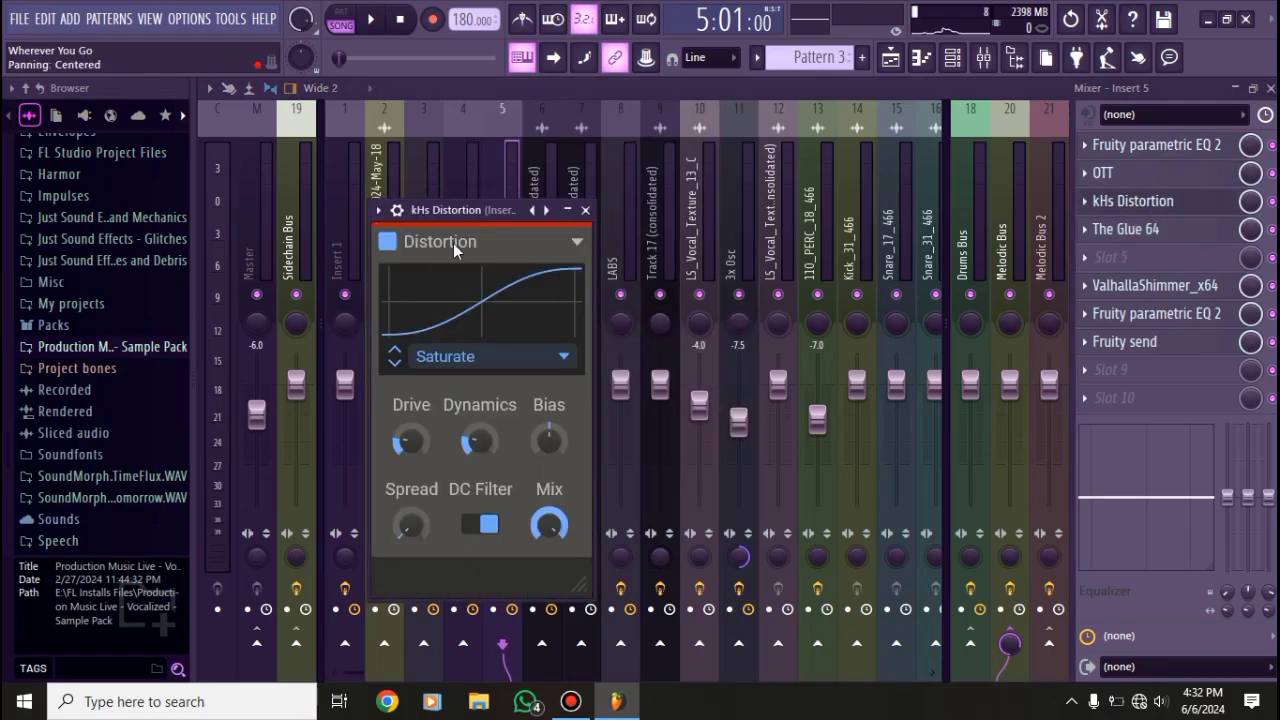
drag(484, 242, 528, 220)
click(628, 187)
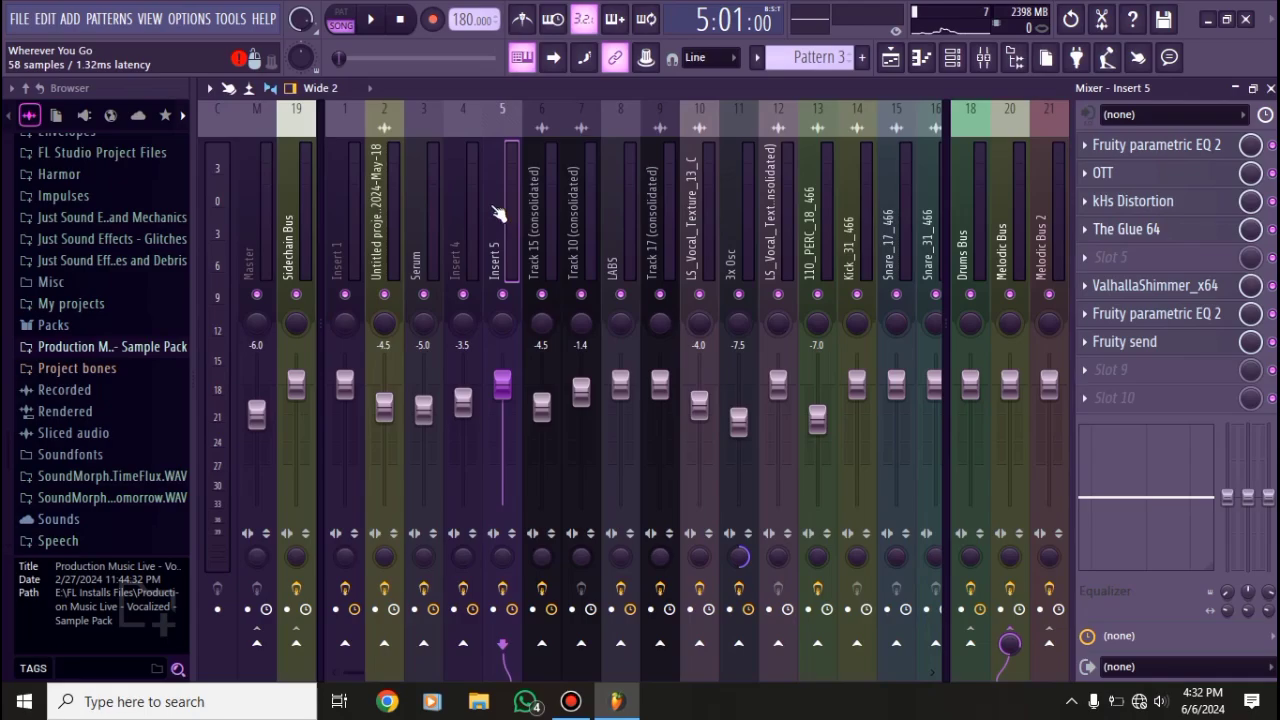
drag(494, 104, 515, 79)
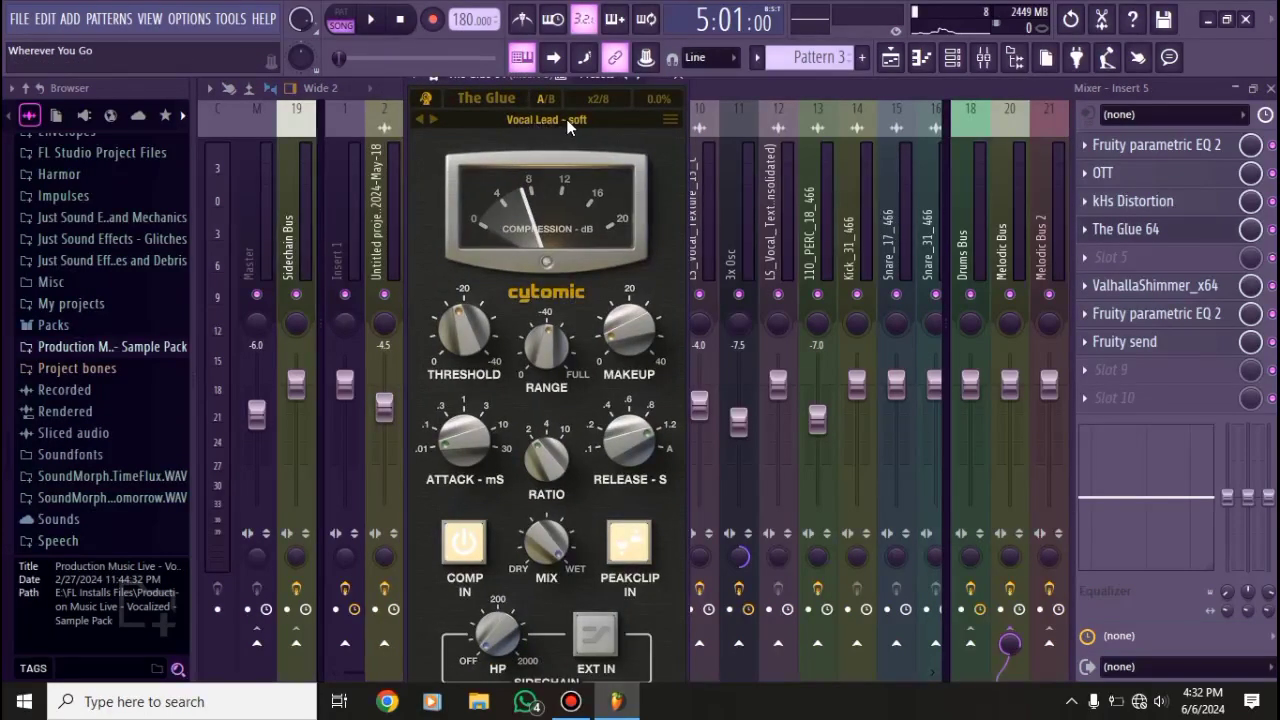
key(Escape)
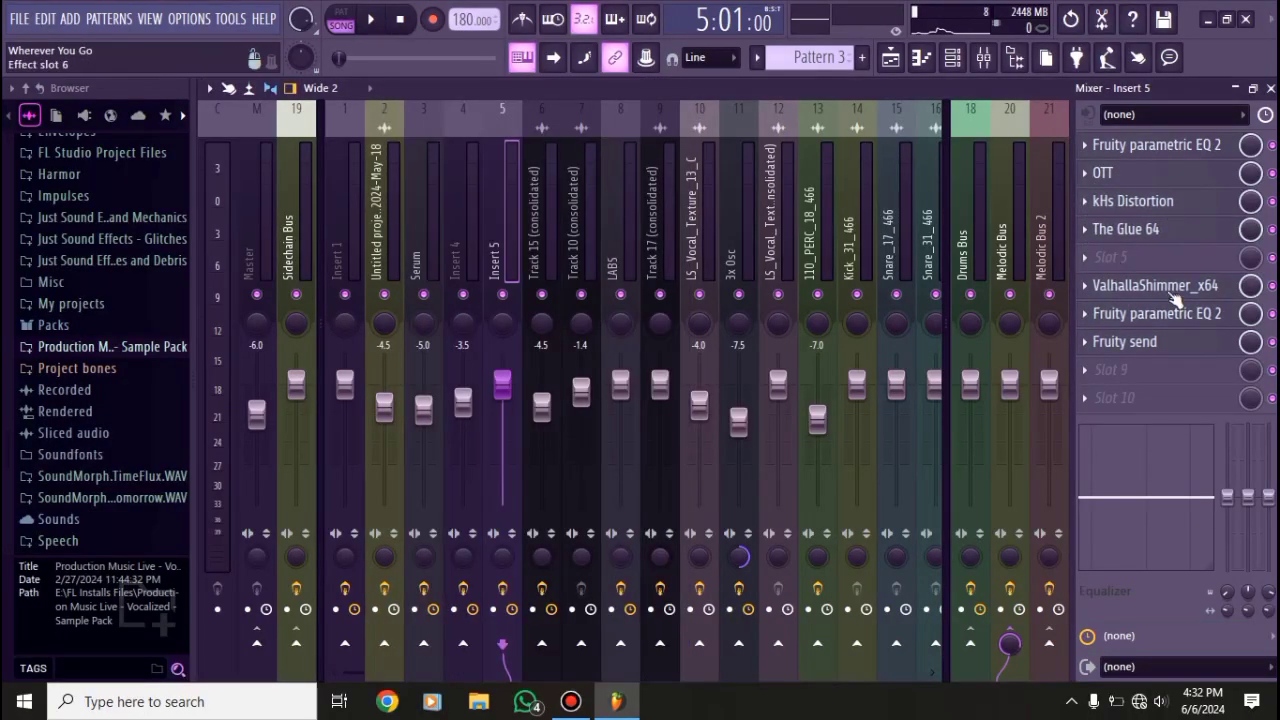
- Review Insert 5's ValhallaShimmer reverb and its second Fruity parametric EQ 2
click(1120, 285)
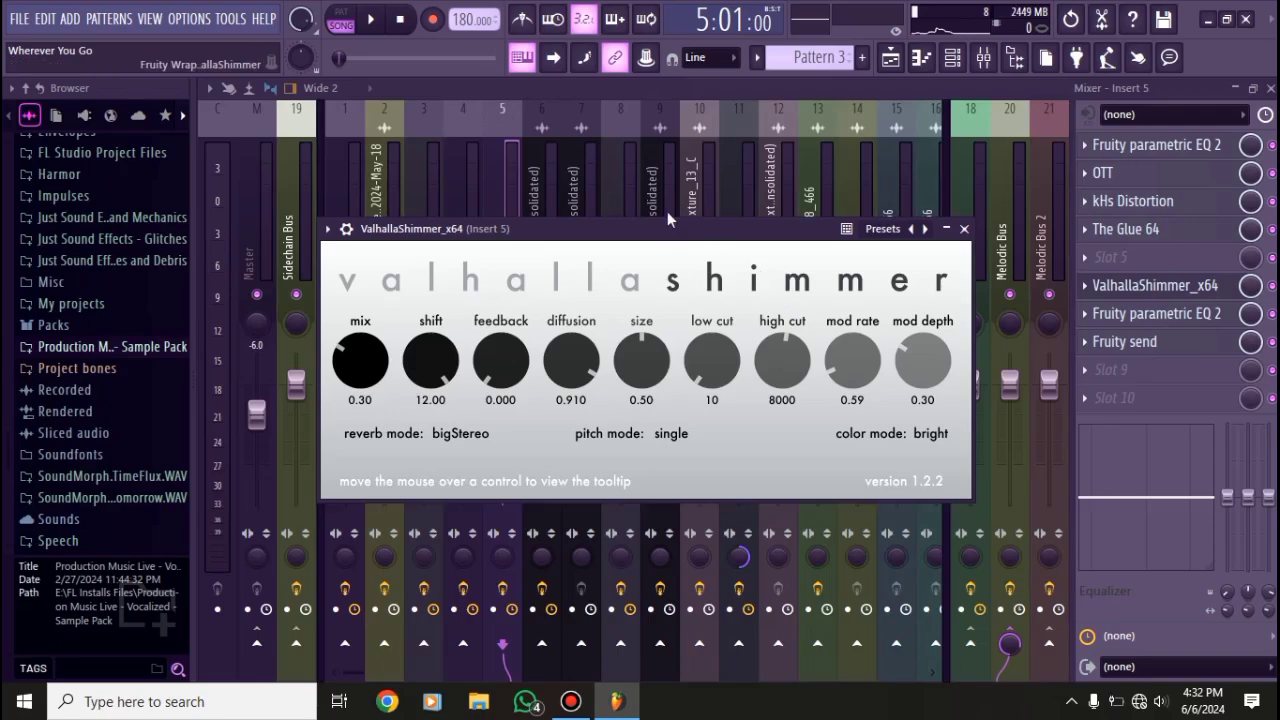
drag(667, 226, 692, 124)
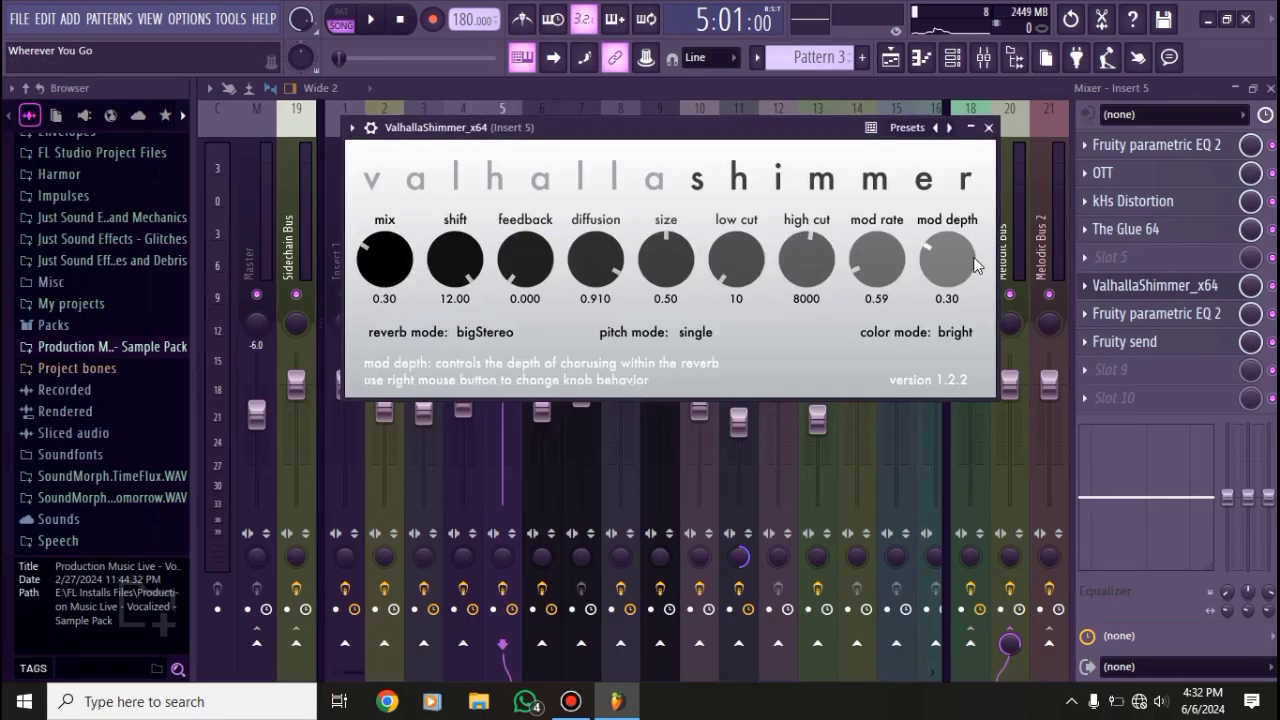
click(988, 128)
click(1150, 313)
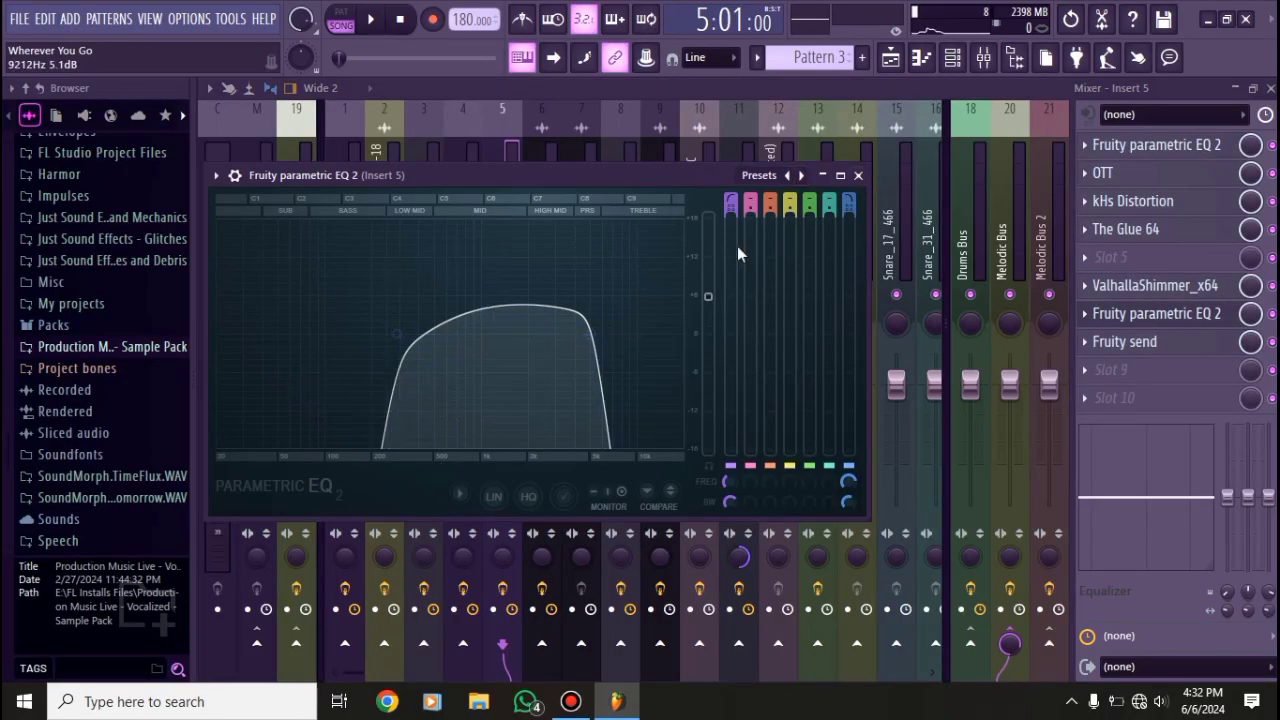
click(857, 176)
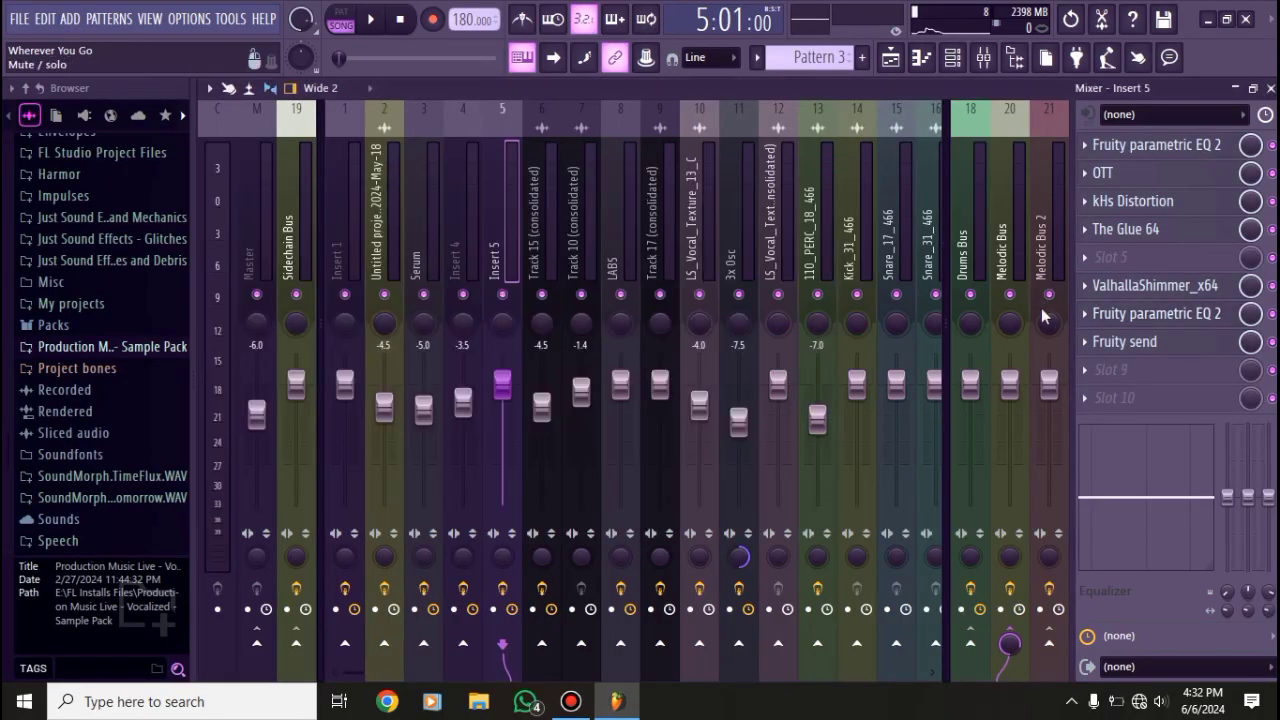
- Check the Fruity send settings on Insert 5 and return to the playlist
click(1150, 341)
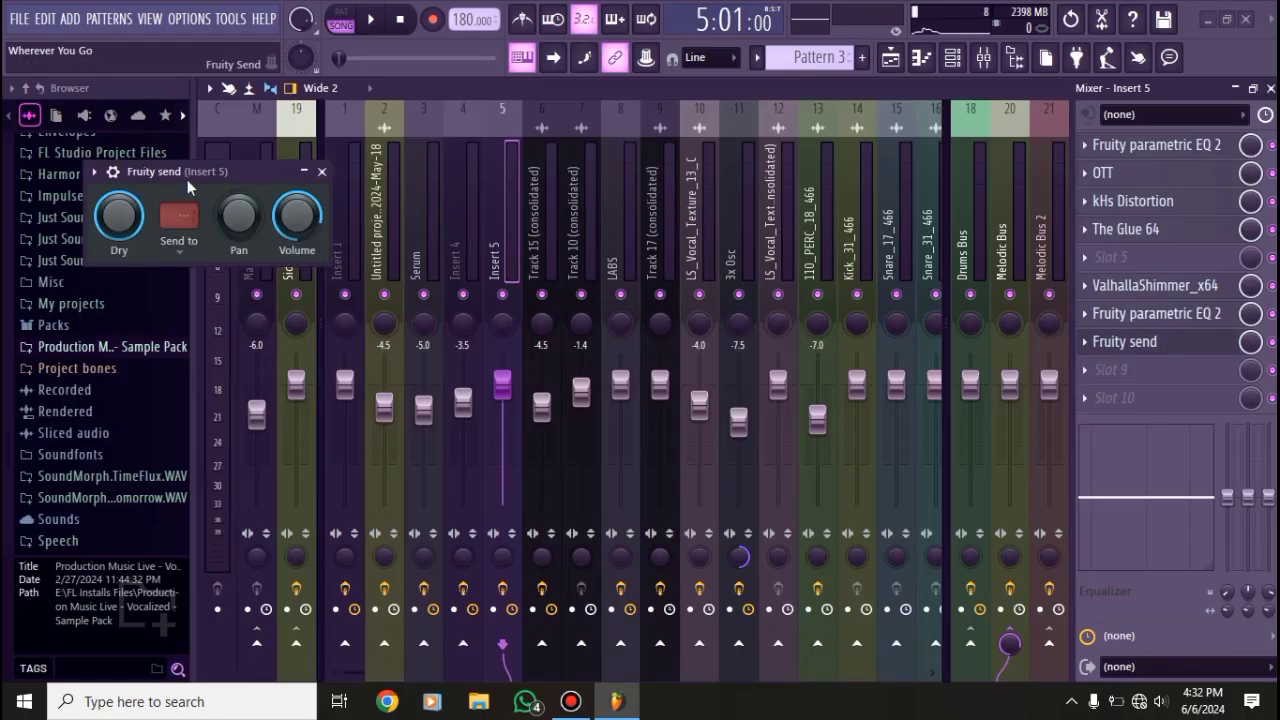
drag(187, 179, 262, 174)
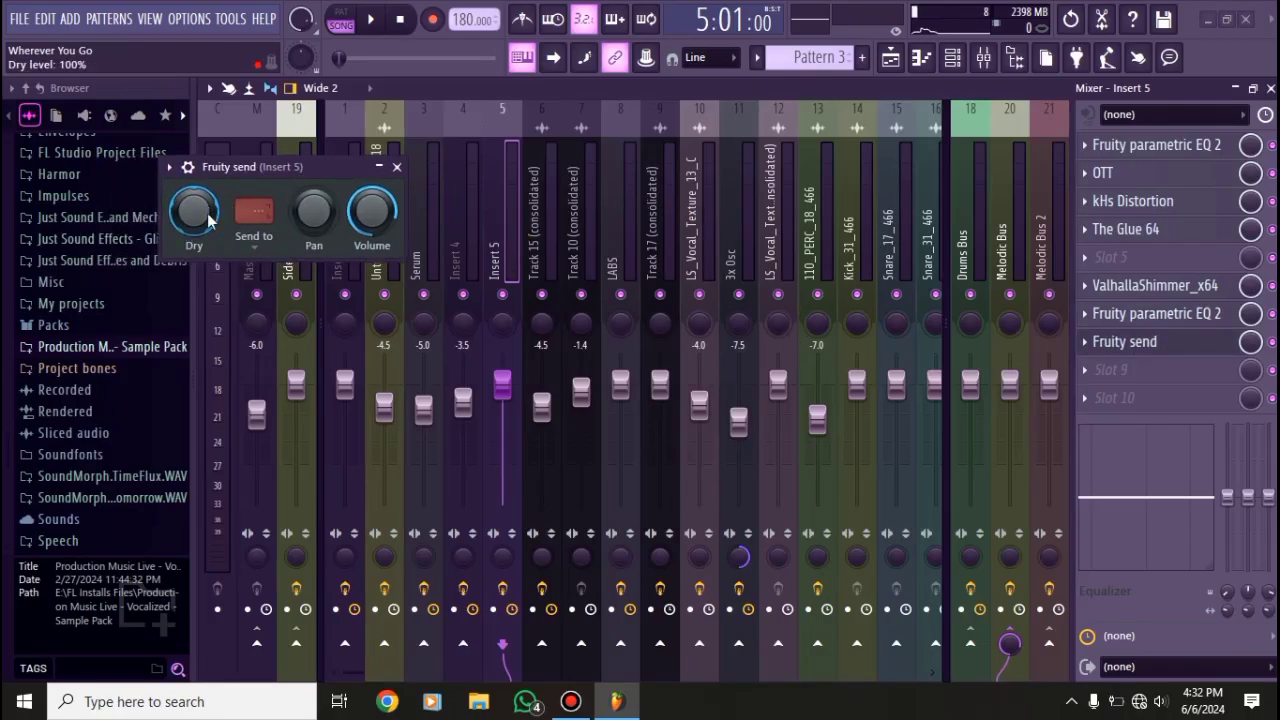
click(397, 168)
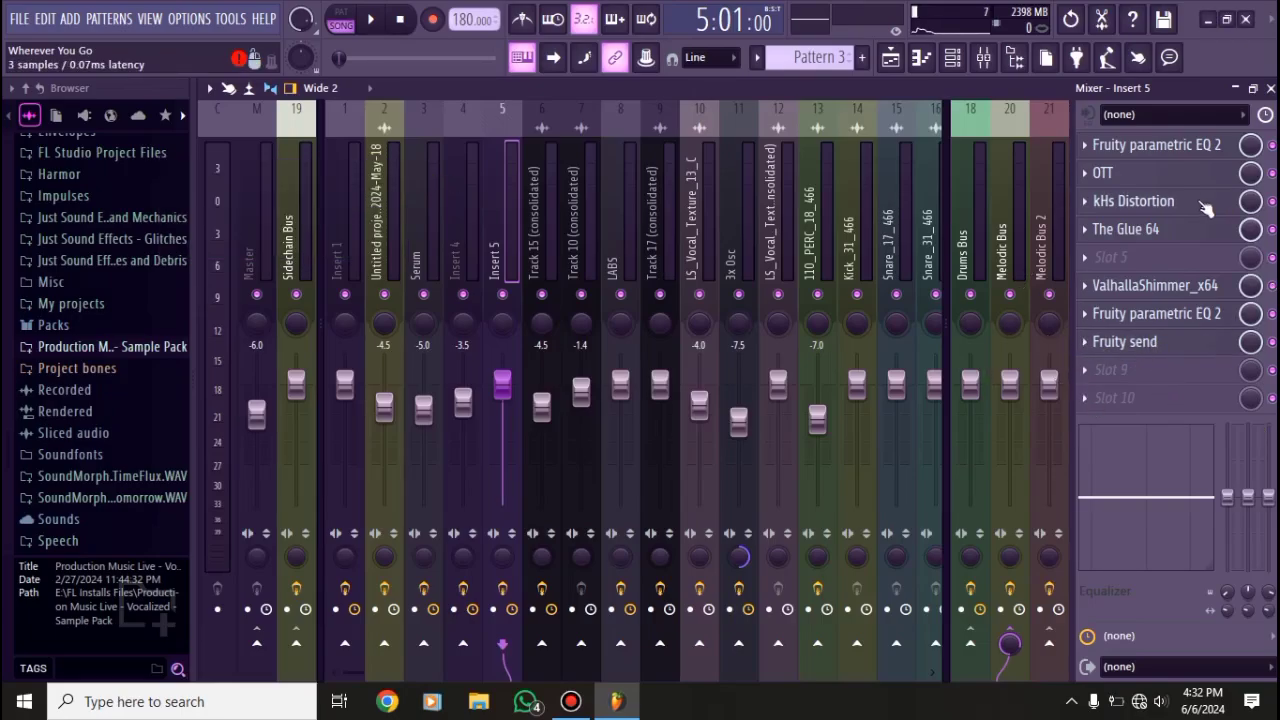
click(1270, 88)
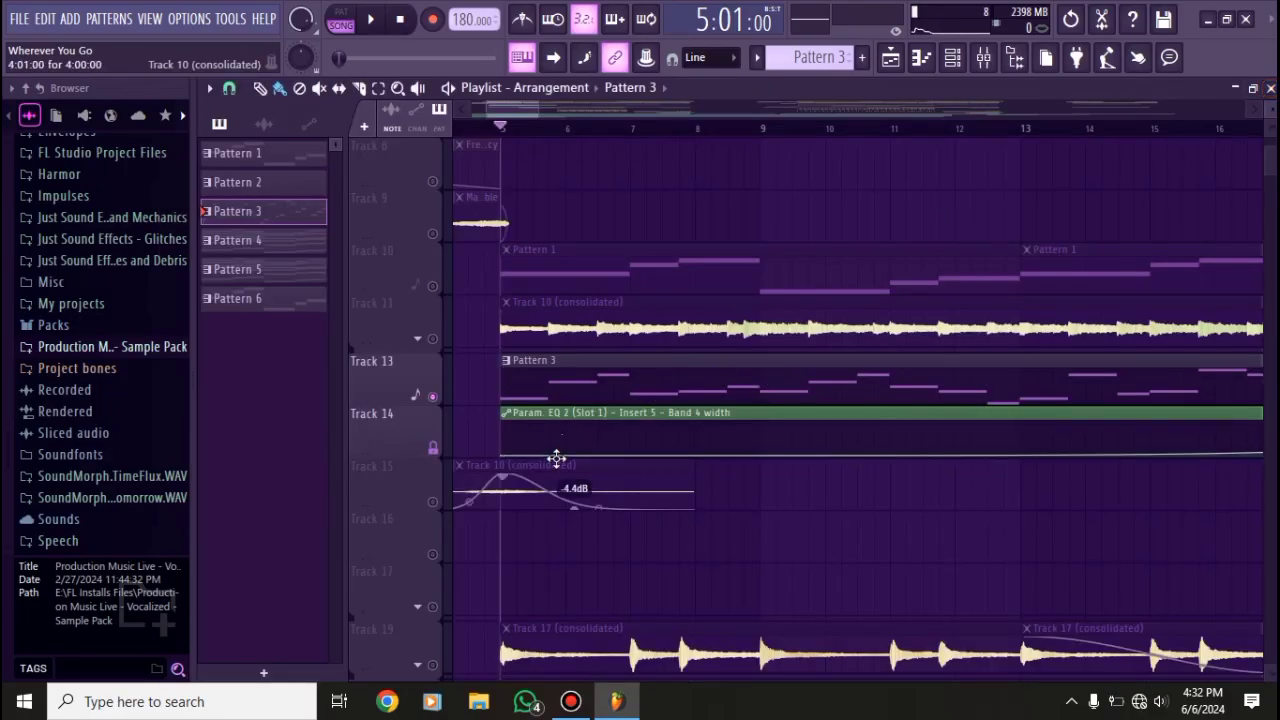
- Play from 13:01 with Insert 5's first Fruity parametric EQ 2 open to watch its band 4 width automation, and return to the playlist
scroll(558, 440, up, 3)
scroll(550, 388, down, 1)
scroll(551, 386, up, 2)
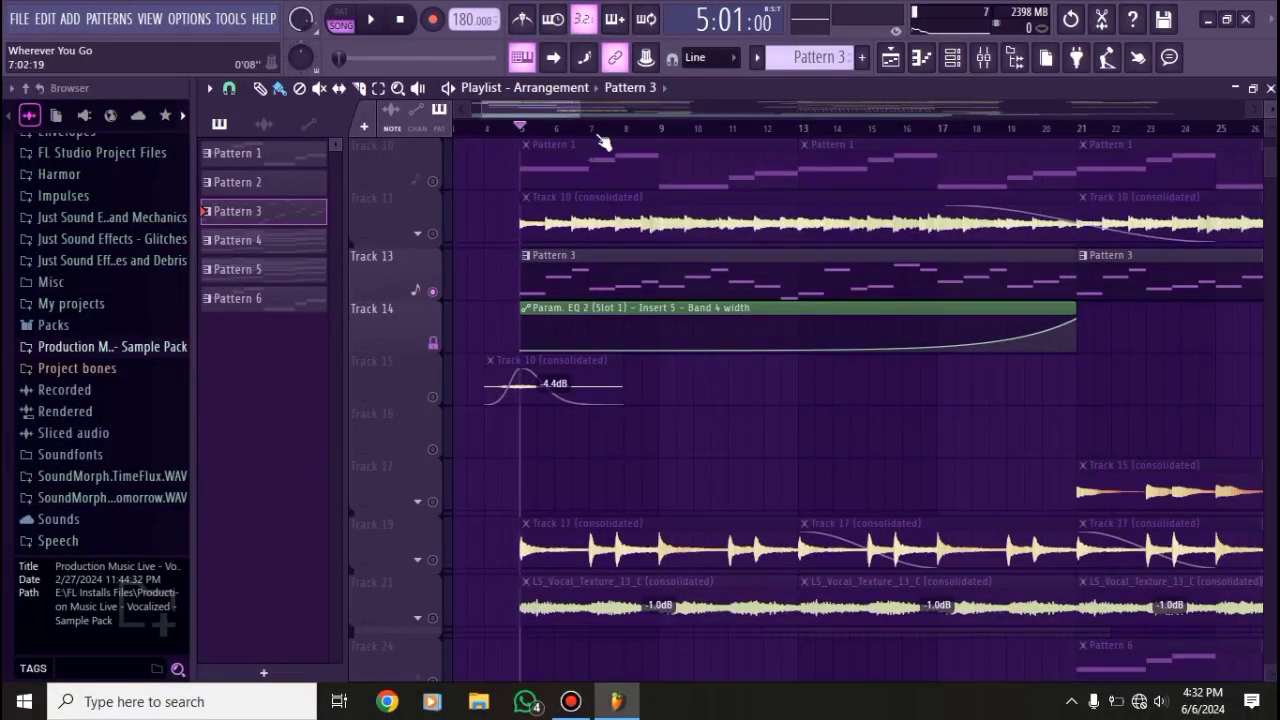
drag(600, 130, 800, 135)
click(990, 58)
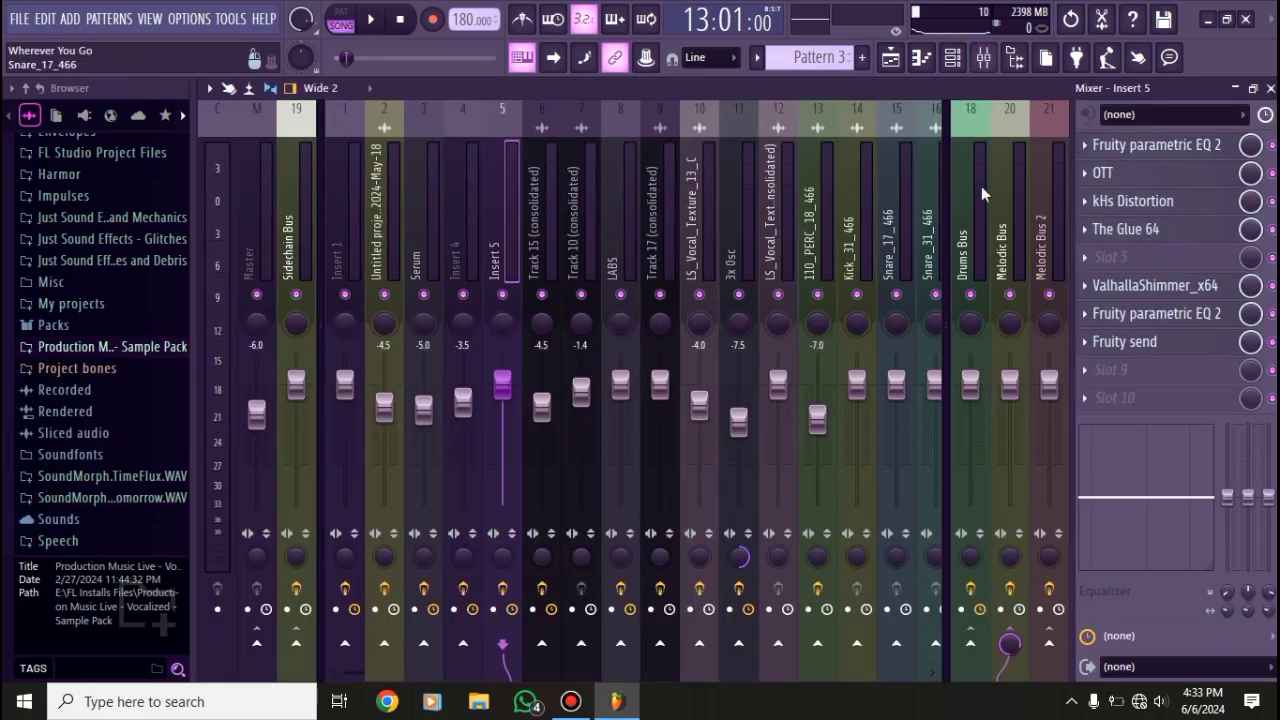
click(1152, 145)
drag(671, 236, 661, 168)
key(space)
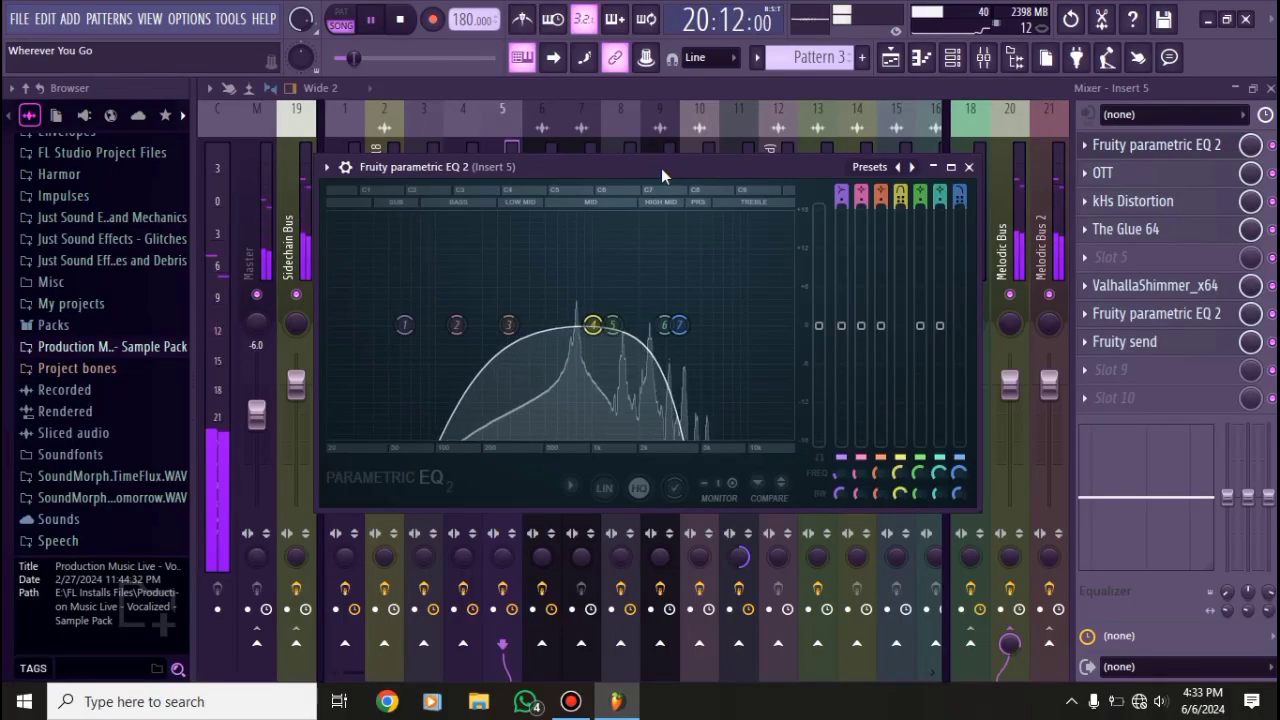
click(968, 167)
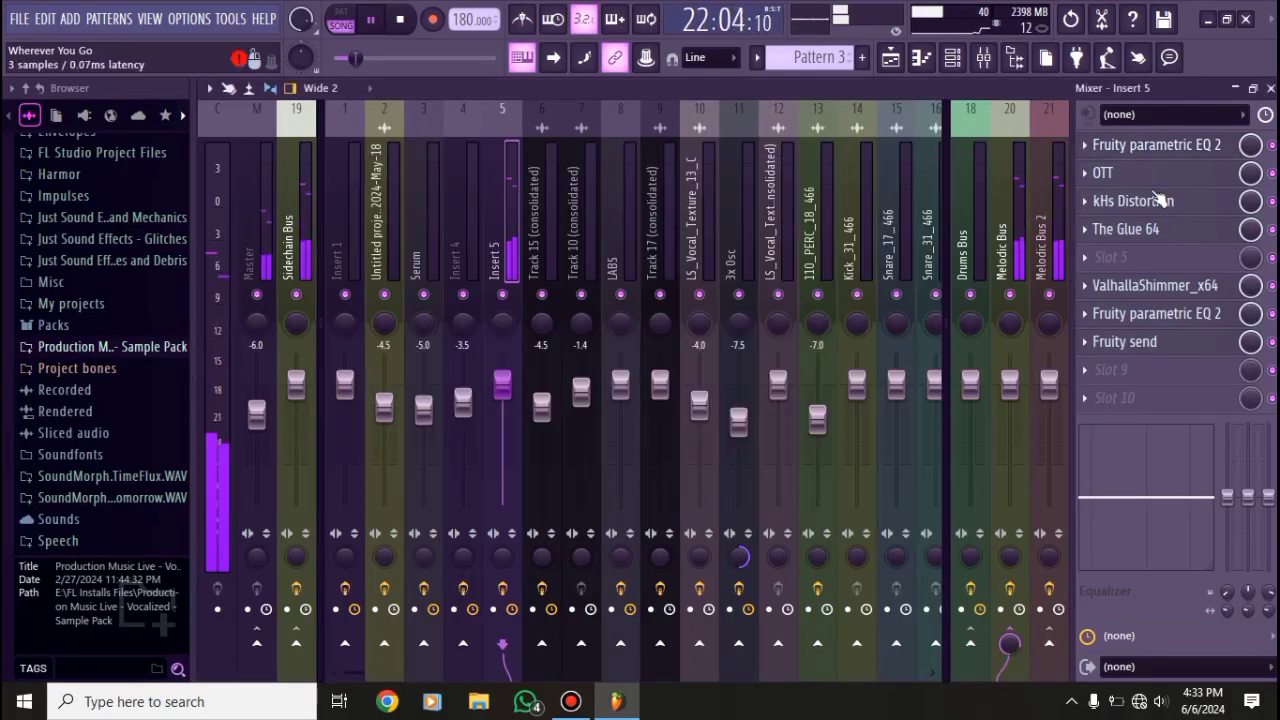
key(Escape)
scroll(806, 406, down, 3)
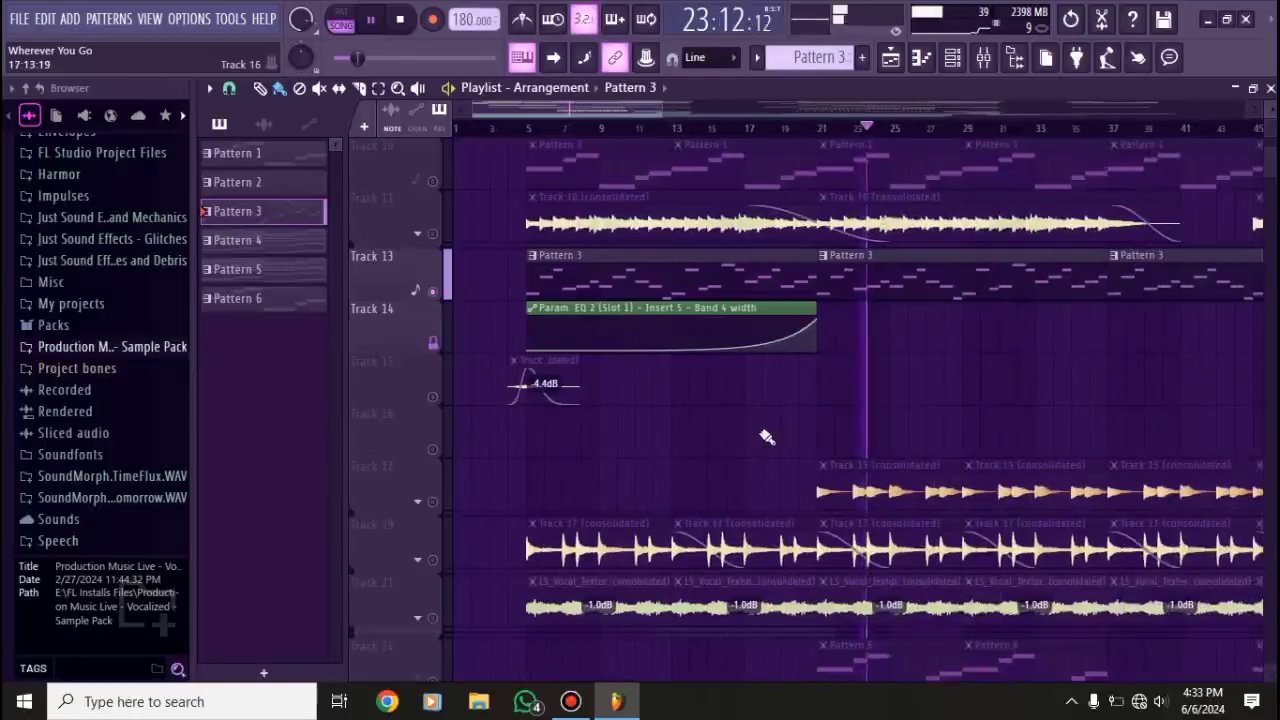
key(space)
- Solo Track 15 and play its Track 10 (consolidated) clip from 4:01
scroll(620, 402, down, 2)
scroll(620, 402, down, 1)
scroll(443, 286, up, 1)
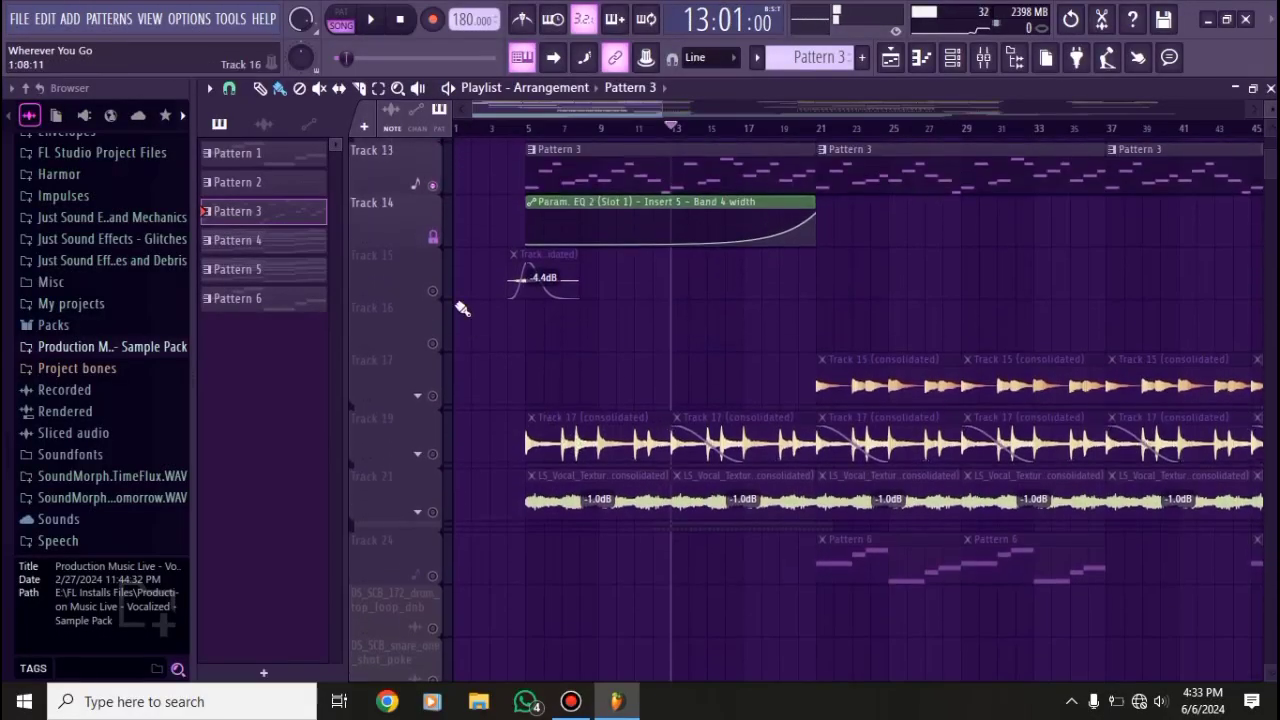
click(433, 292)
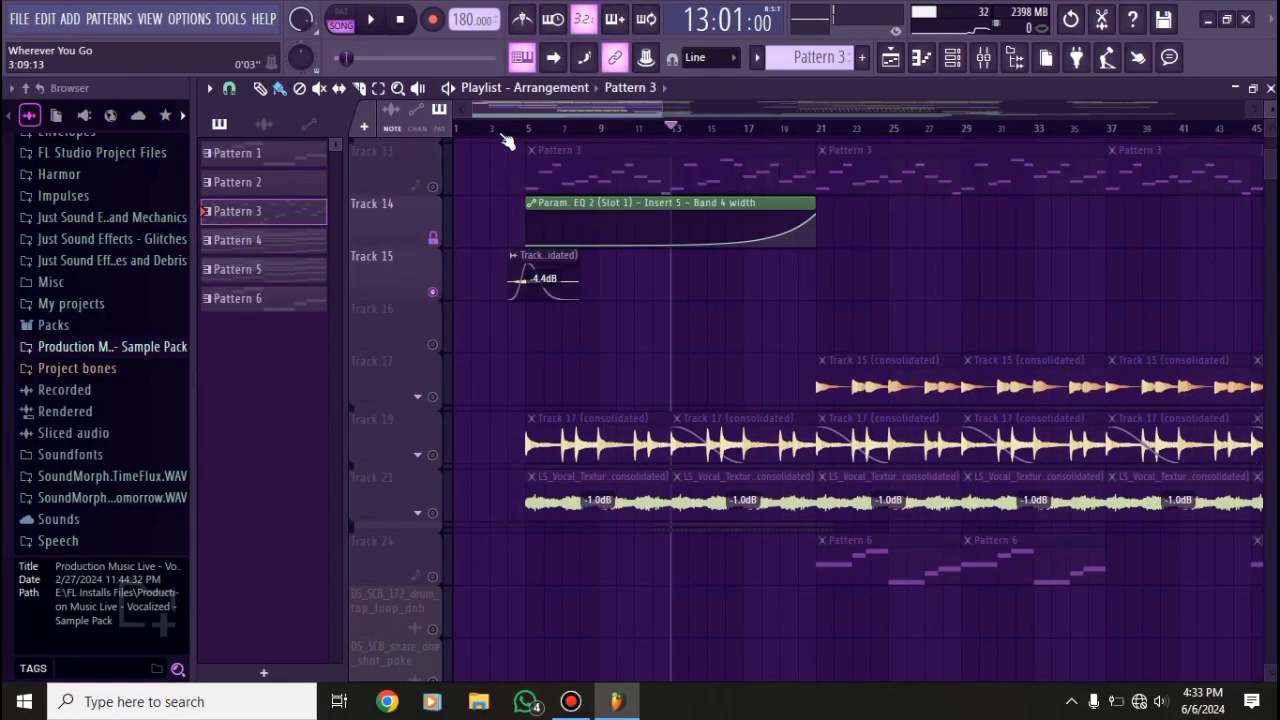
click(509, 130)
scroll(510, 255, up, 3)
key(space)
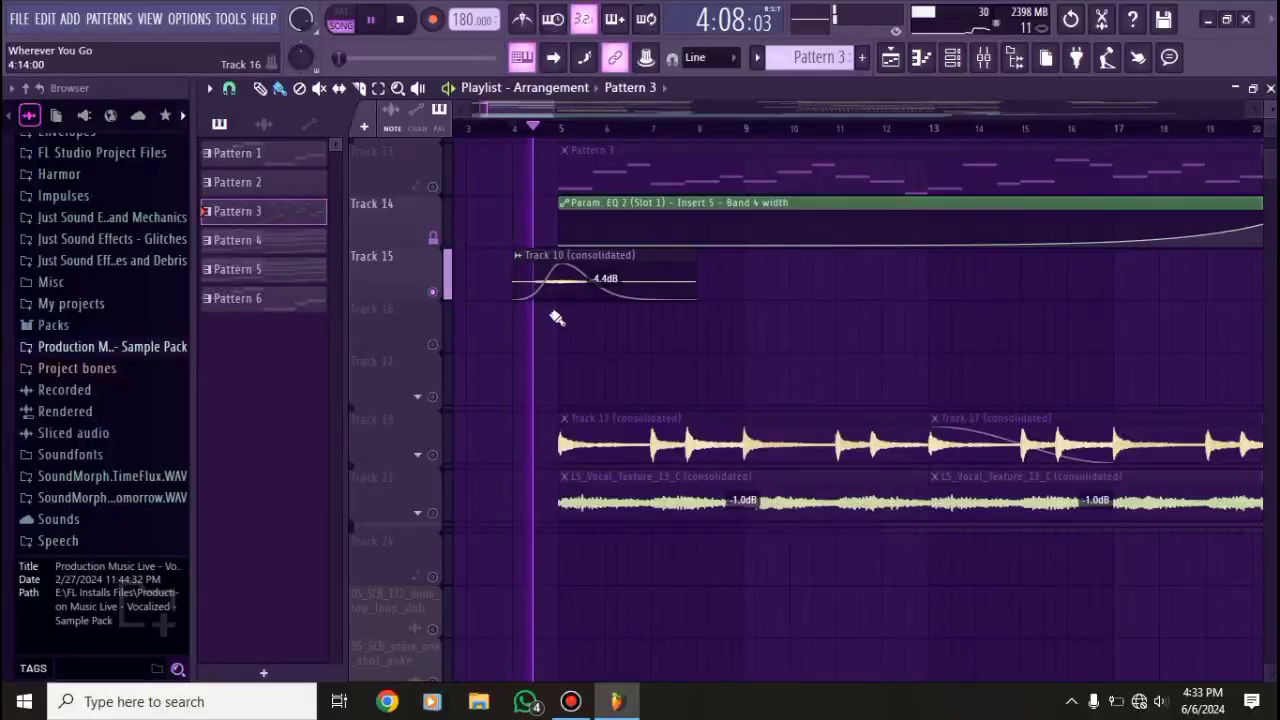
key(space)
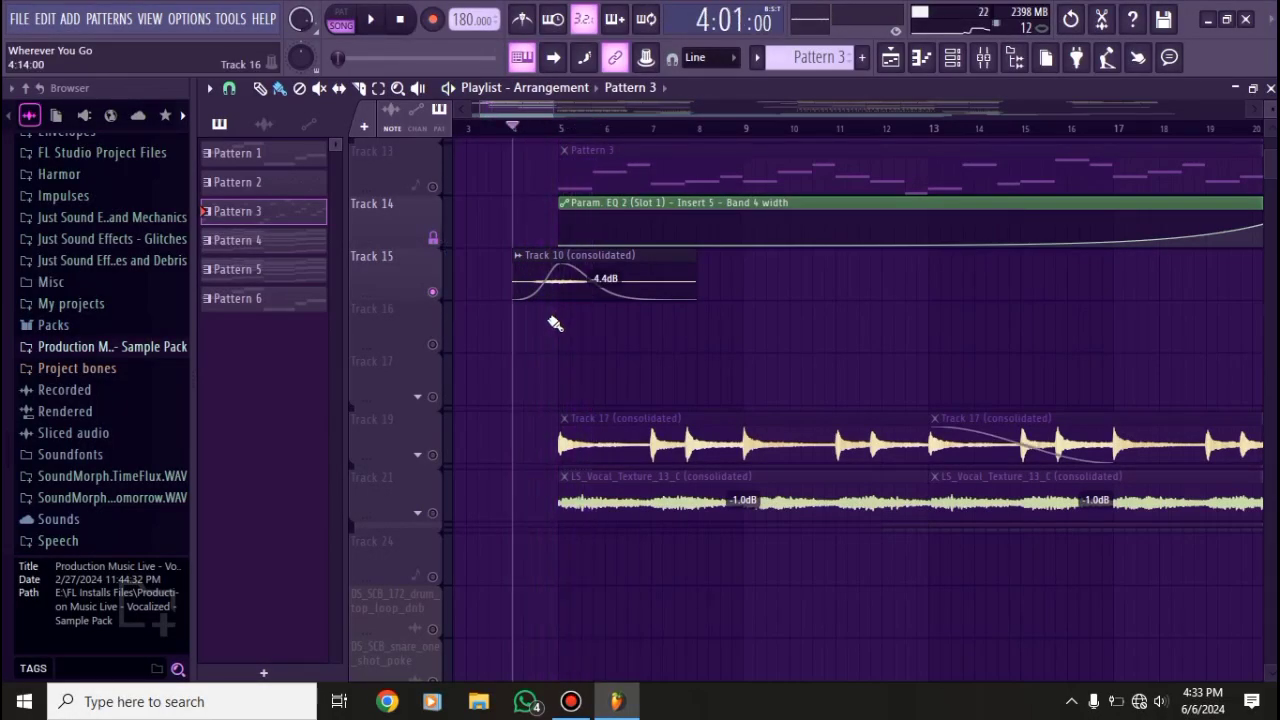
scroll(572, 381, down, 3)
scroll(600, 330, down, 3)
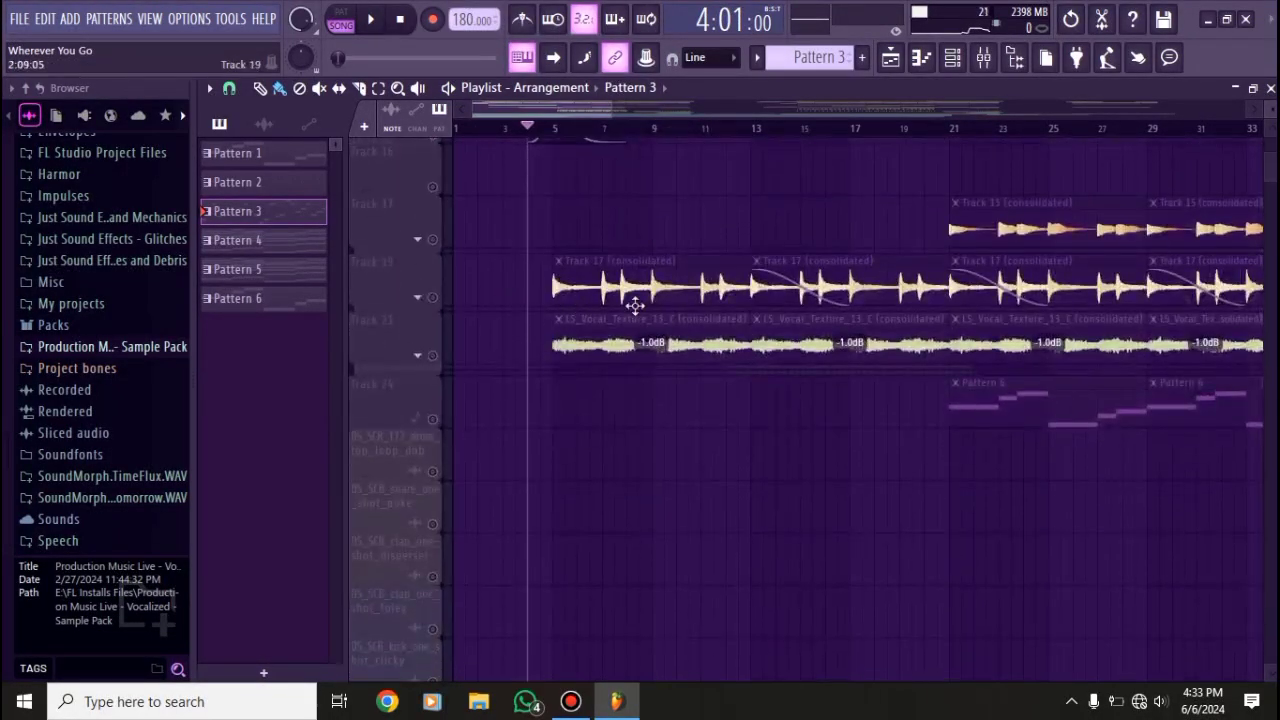
scroll(634, 300, up, 1)
scroll(486, 280, down, 2)
scroll(499, 272, up, 3)
scroll(499, 272, up, 5)
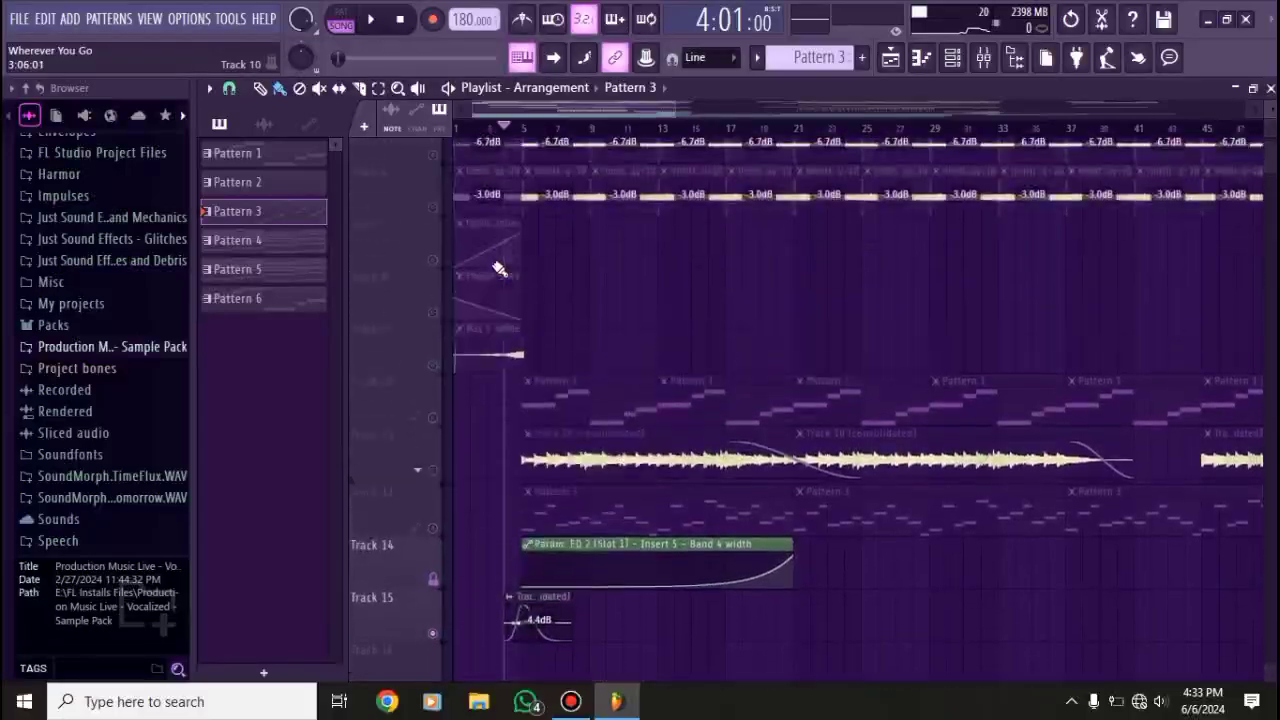
- Solo Track 17 and play its Track 15 (consolidated) clip from 21:01, checking the clip's channel settings
scroll(499, 270, up, 2)
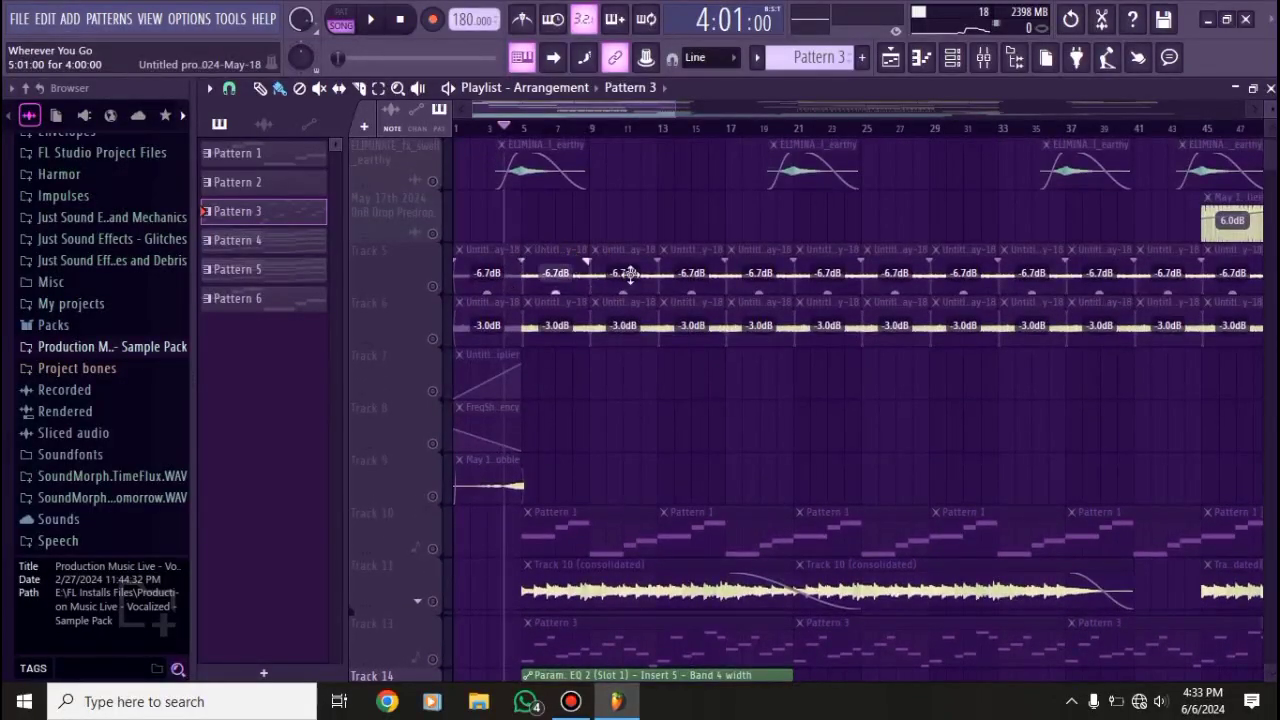
scroll(590, 300, down, 9)
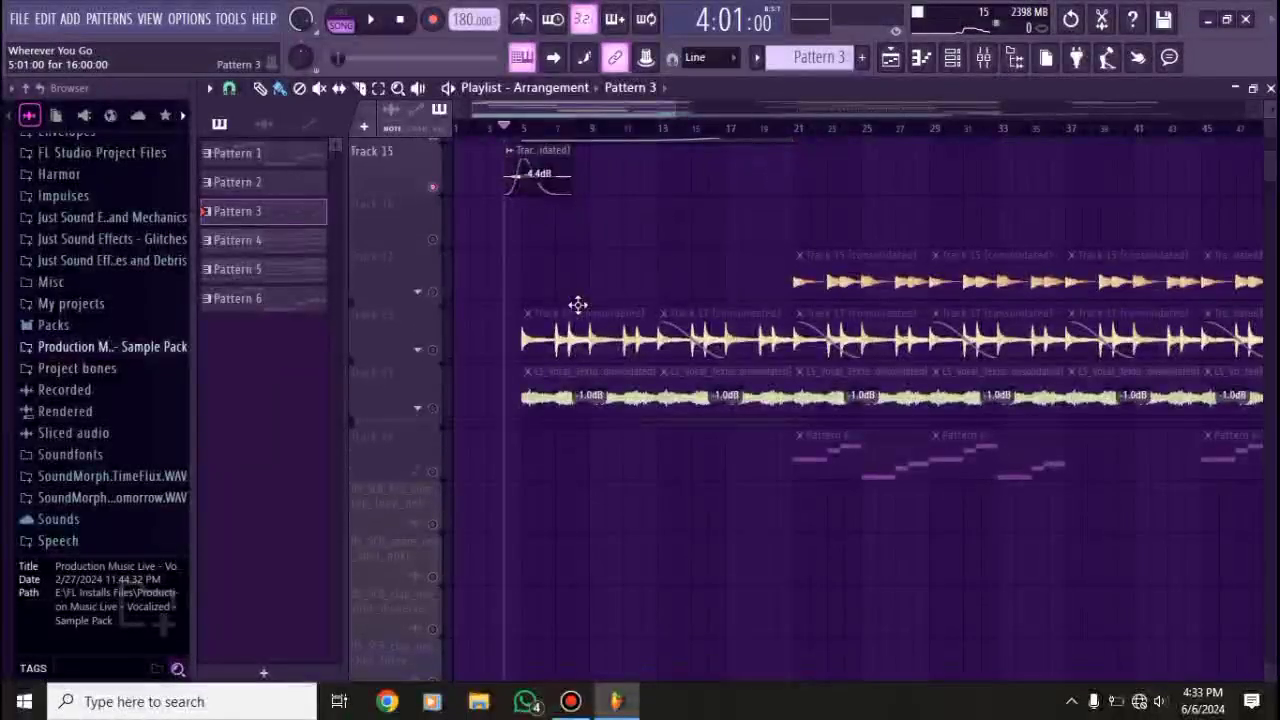
click(798, 130)
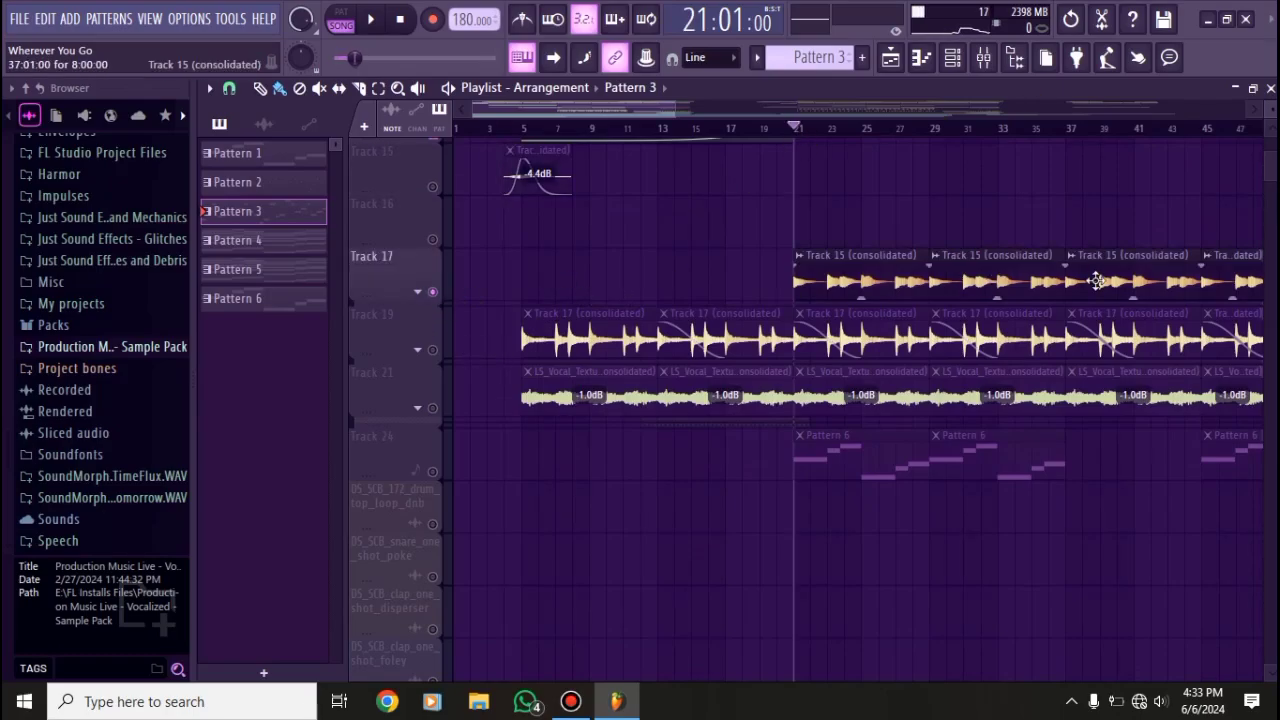
scroll(625, 280, up, 3)
click(630, 275)
double_click(622, 262)
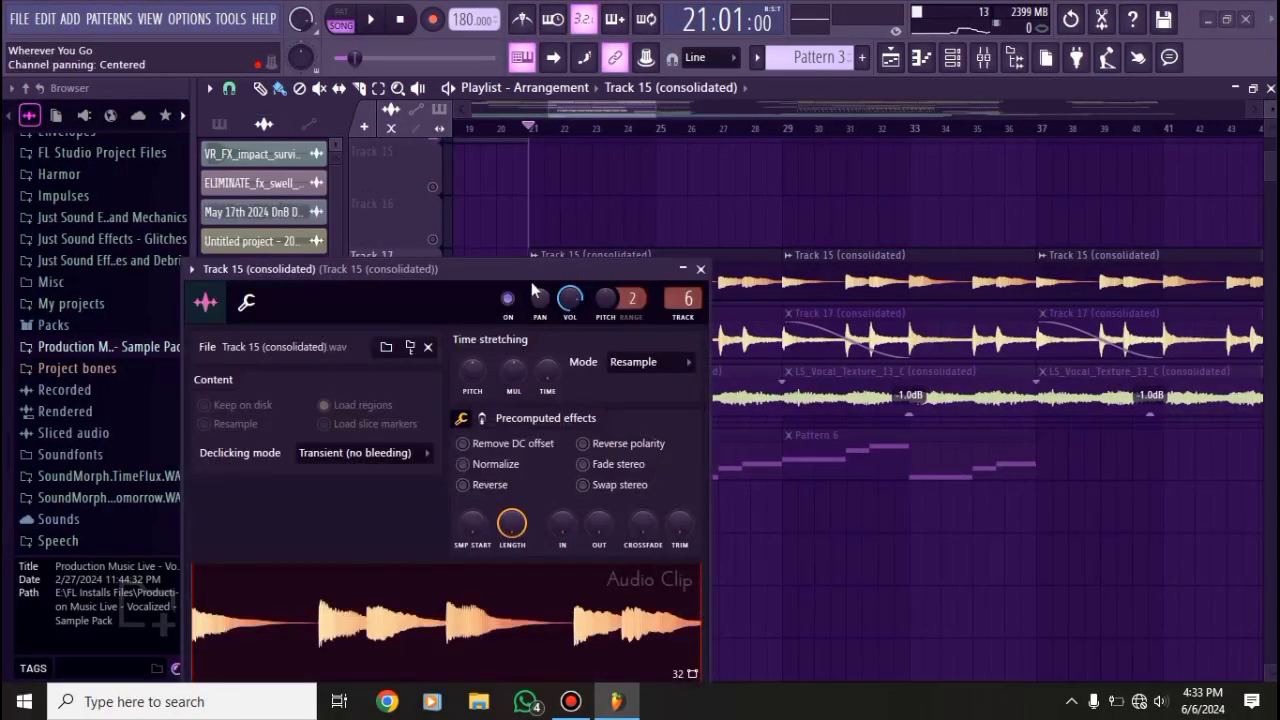
drag(555, 266, 585, 209)
key(space)
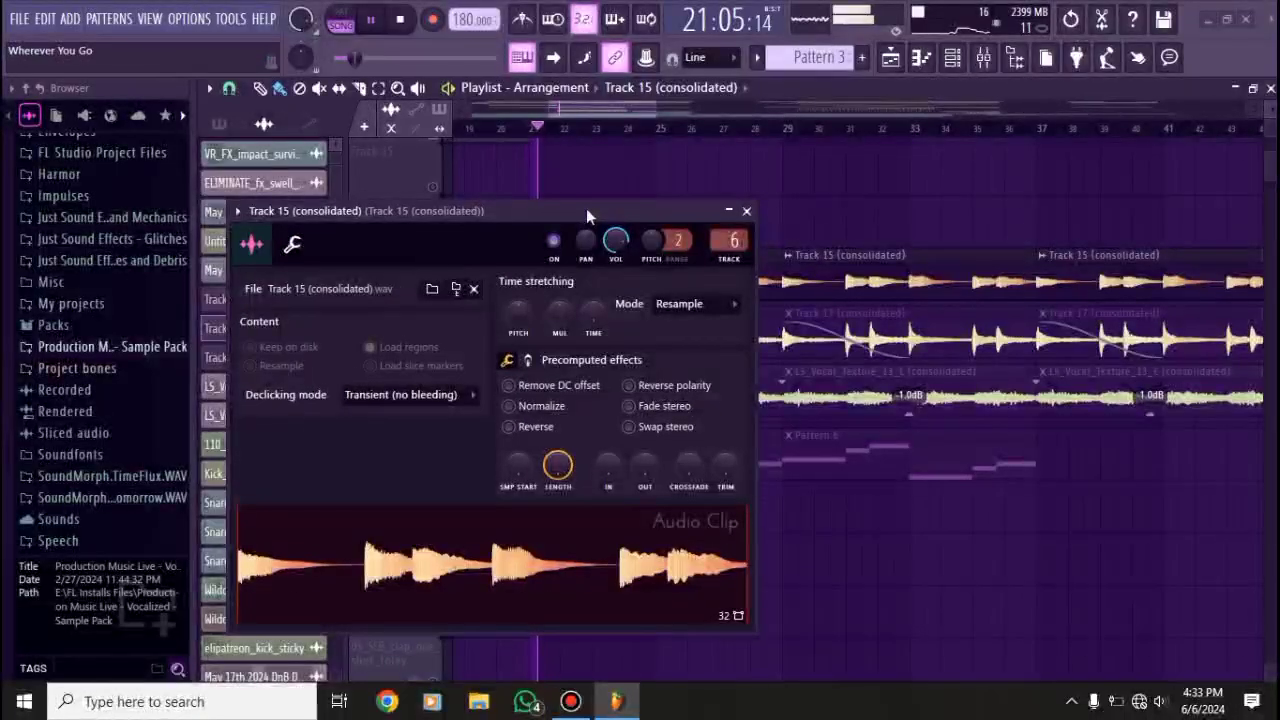
click(748, 211)
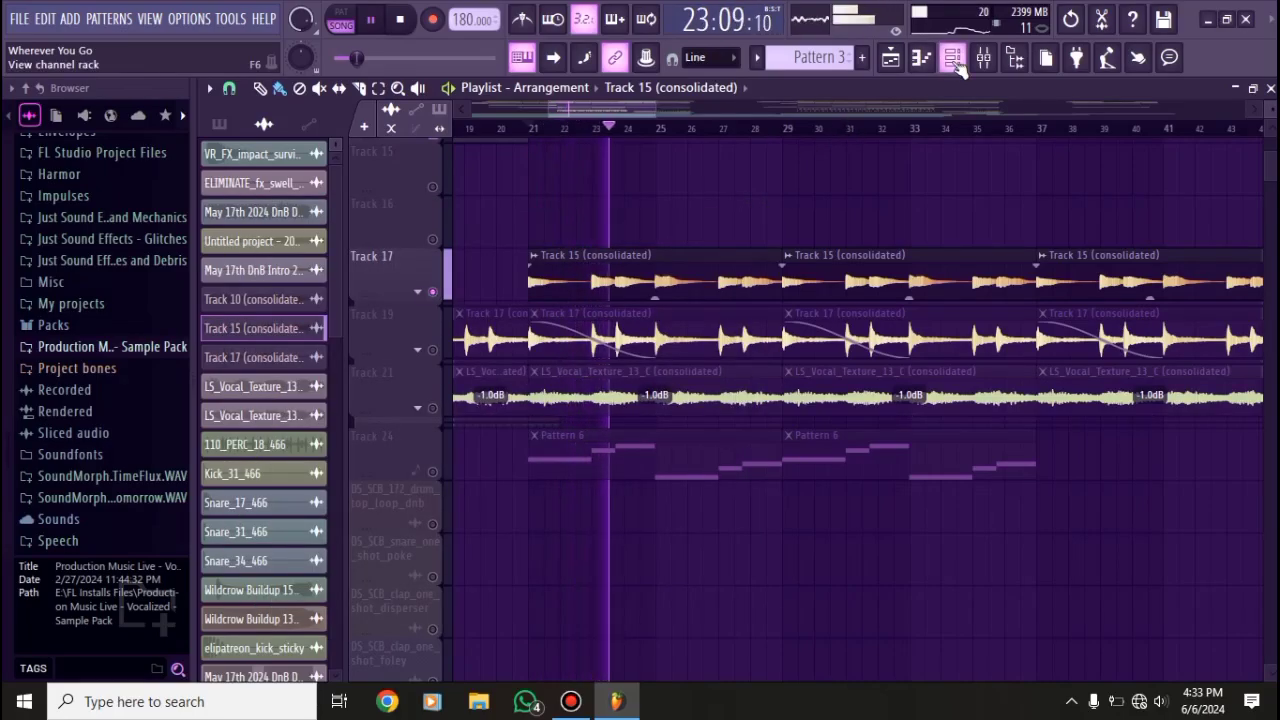
key(space)
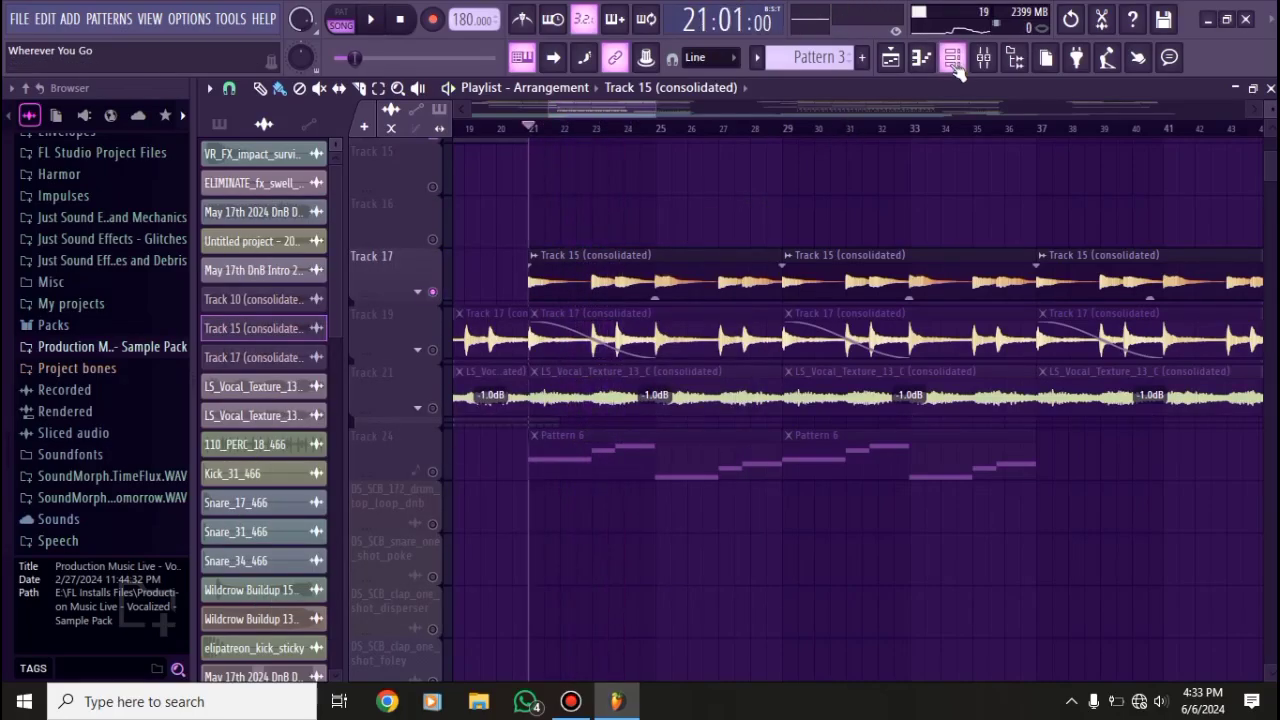
- Review kHs Distortion and the 20Hz + 18kHz cut EQ on the Track 15 (consolidated) insert, and return to the playlist
click(956, 70)
click(956, 72)
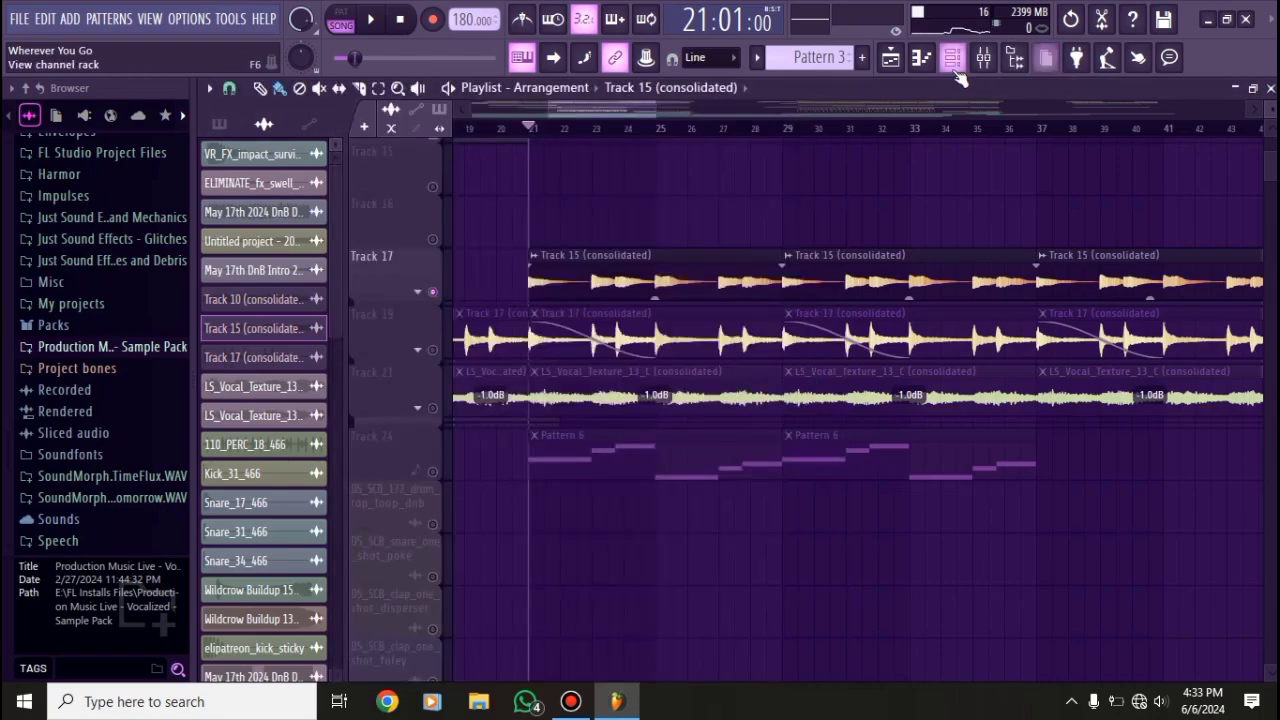
click(984, 57)
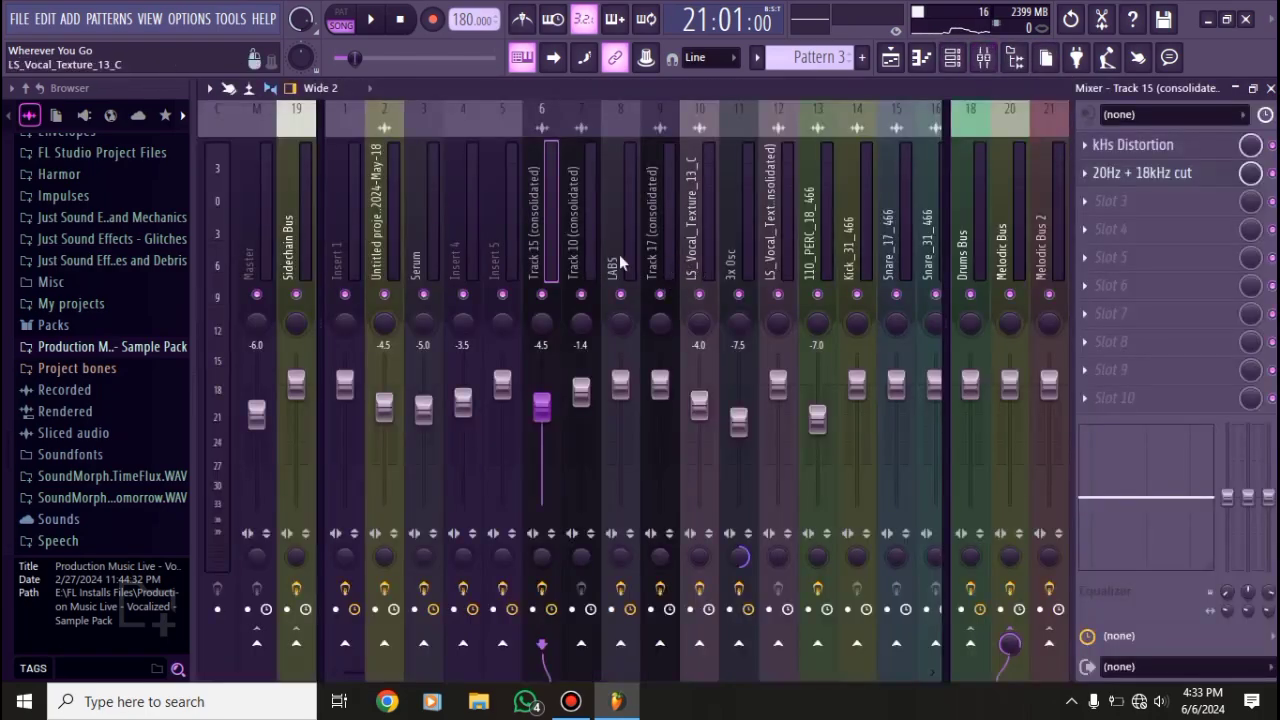
click(1138, 152)
click(457, 211)
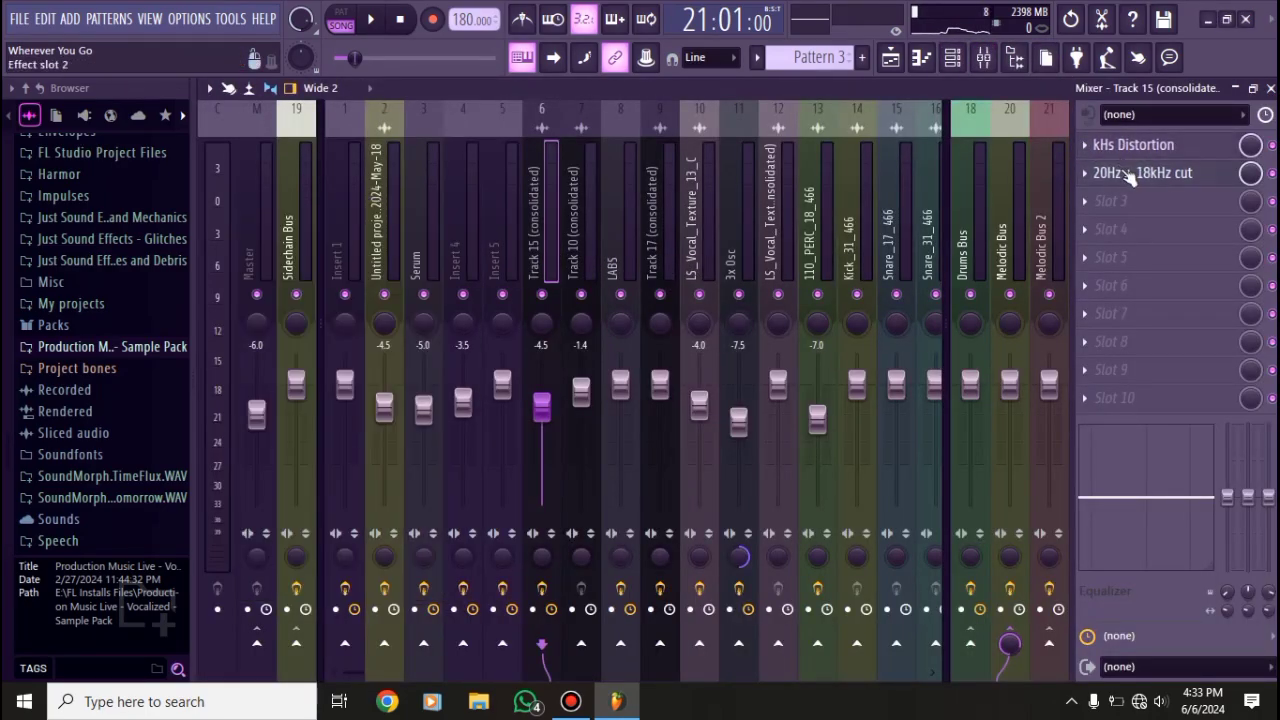
click(1130, 174)
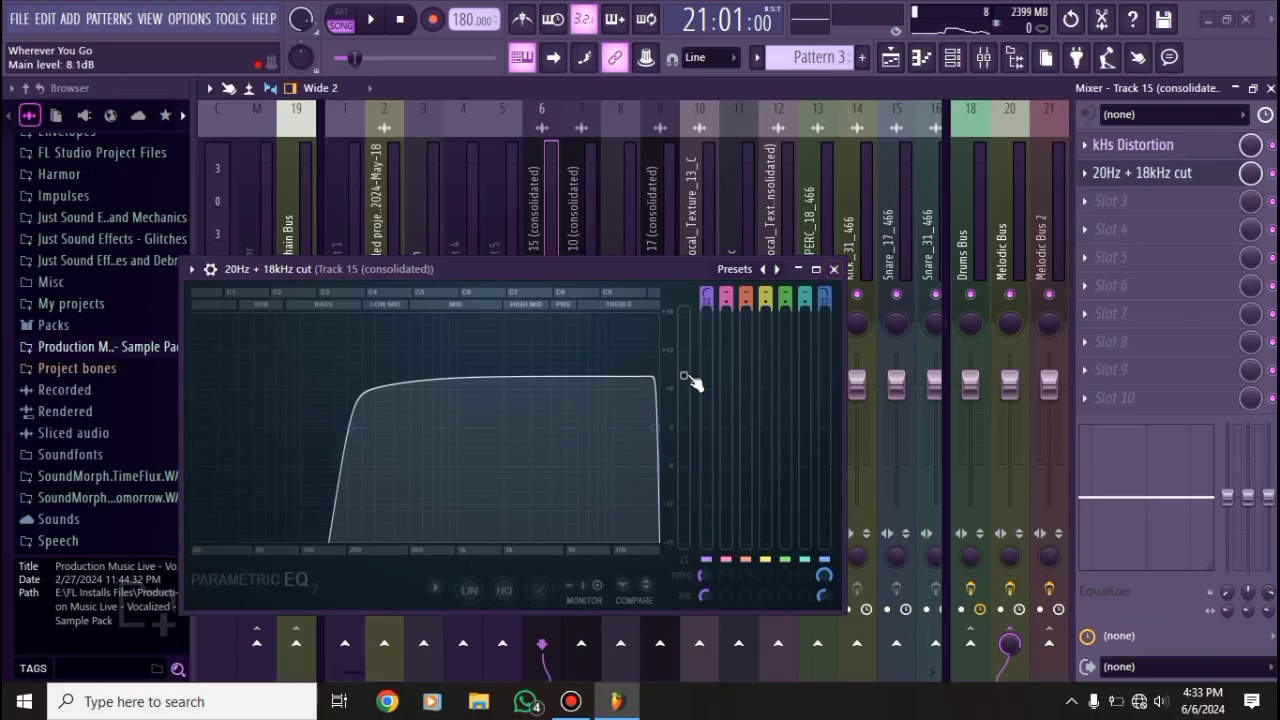
click(833, 270)
click(1270, 88)
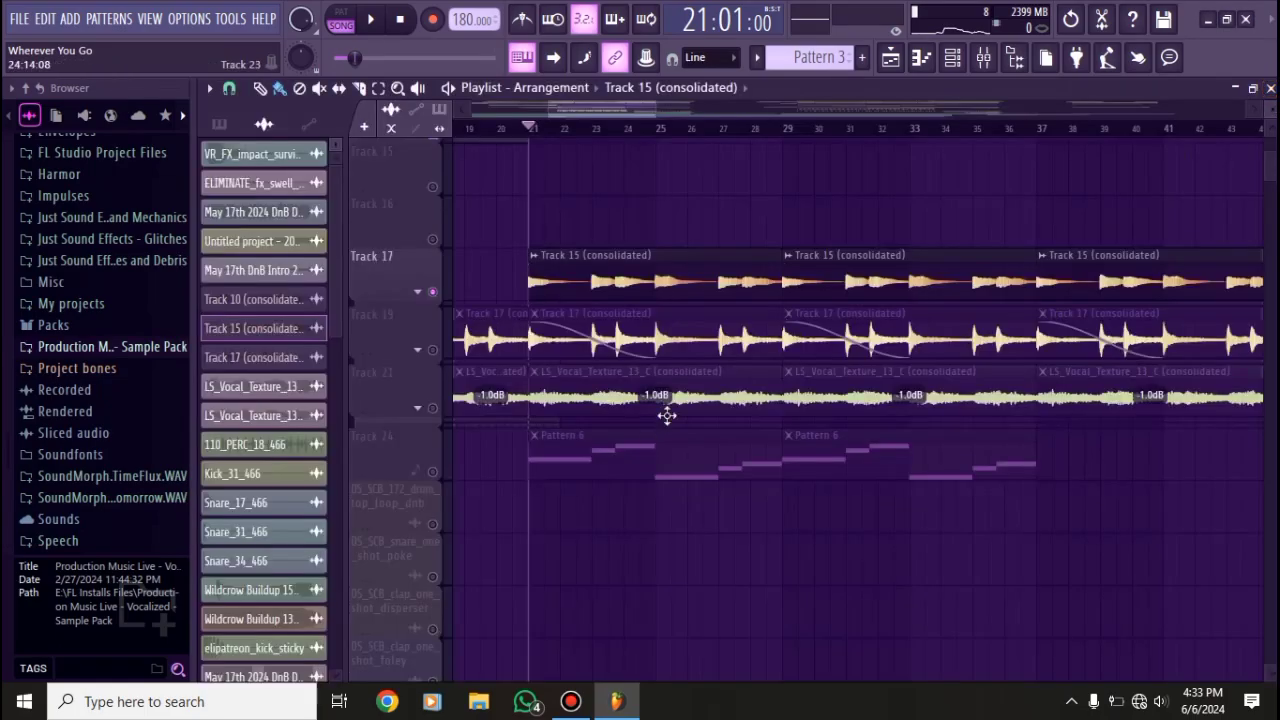
- Solo Track 19 and play its Track 17 (consolidated) clips from 21:01
right_click(432, 350)
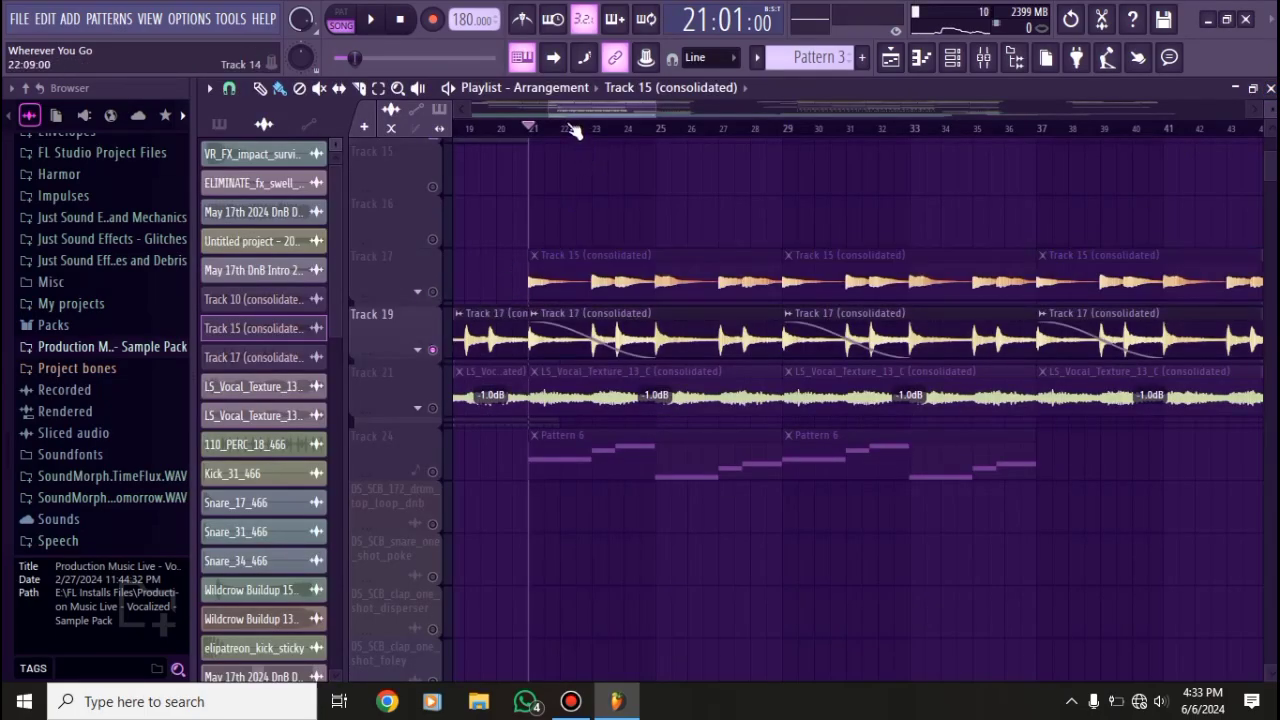
drag(580, 106, 568, 106)
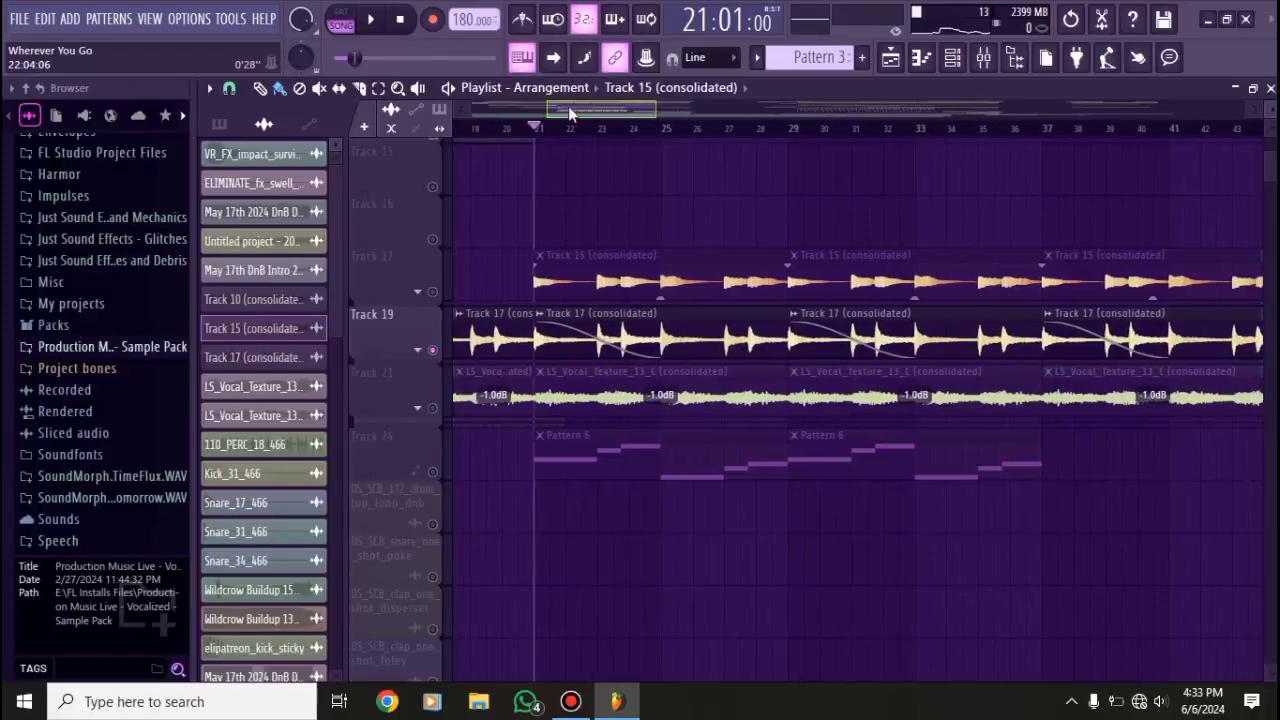
key(space)
key(space)
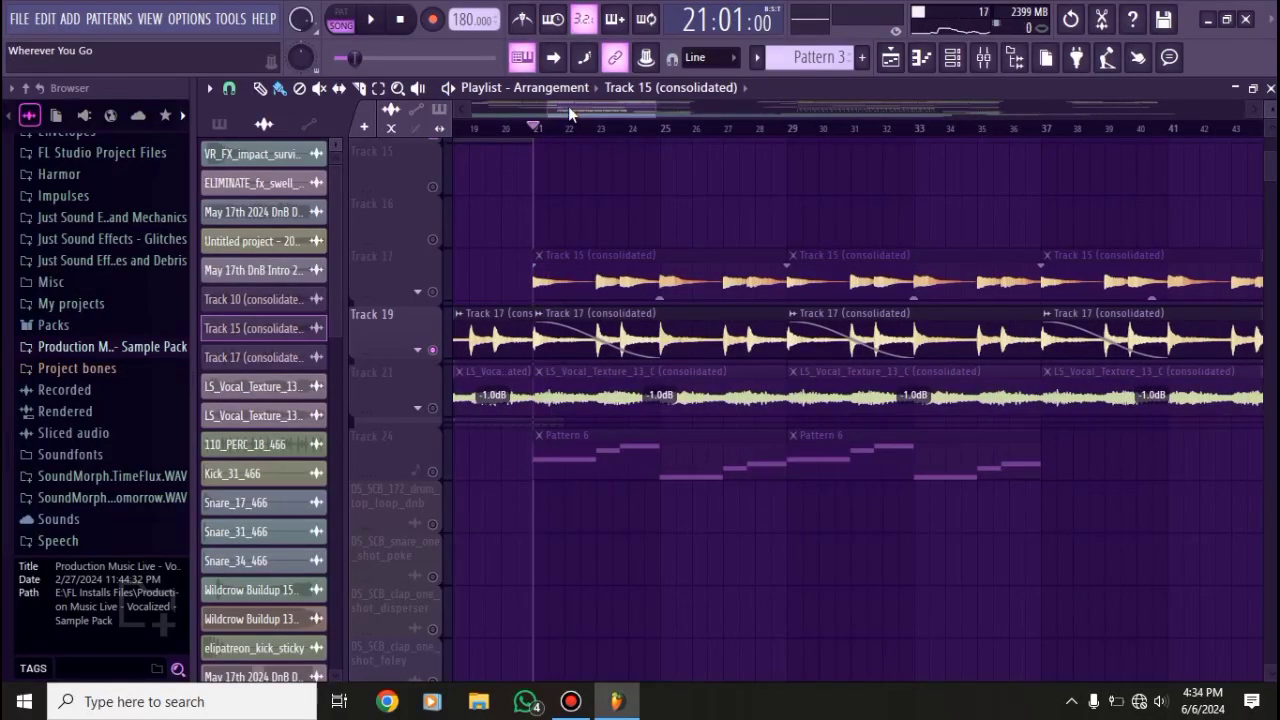
key(space)
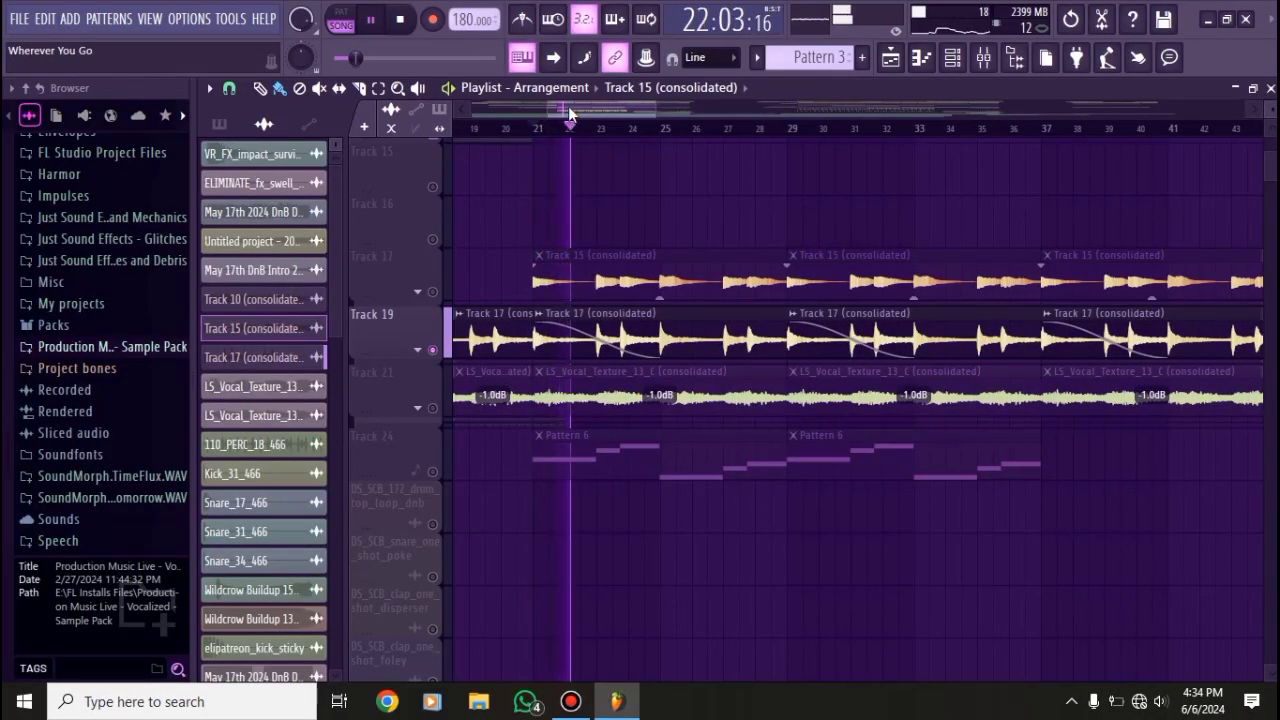
- Play the soloed Track 19 from its first Track 17 (consolidated) clip at 5:01, and stop playback
drag(591, 106, 505, 122)
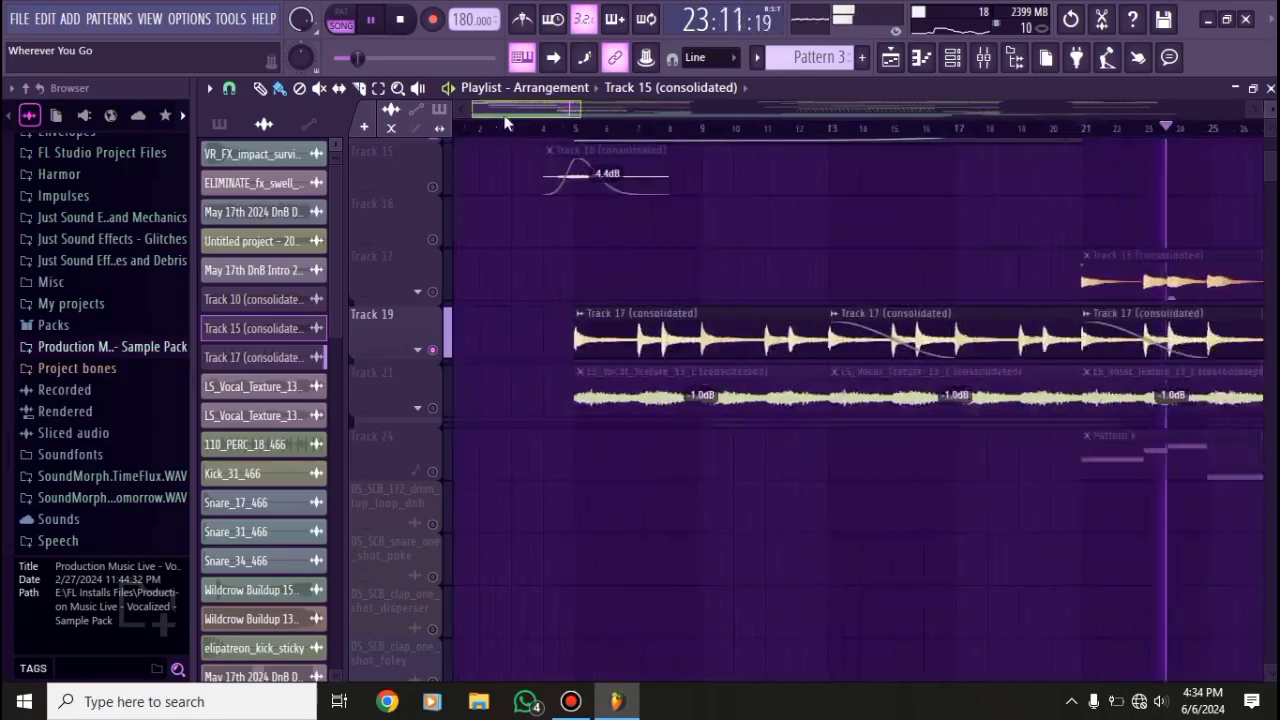
key(space)
click(576, 127)
key(space)
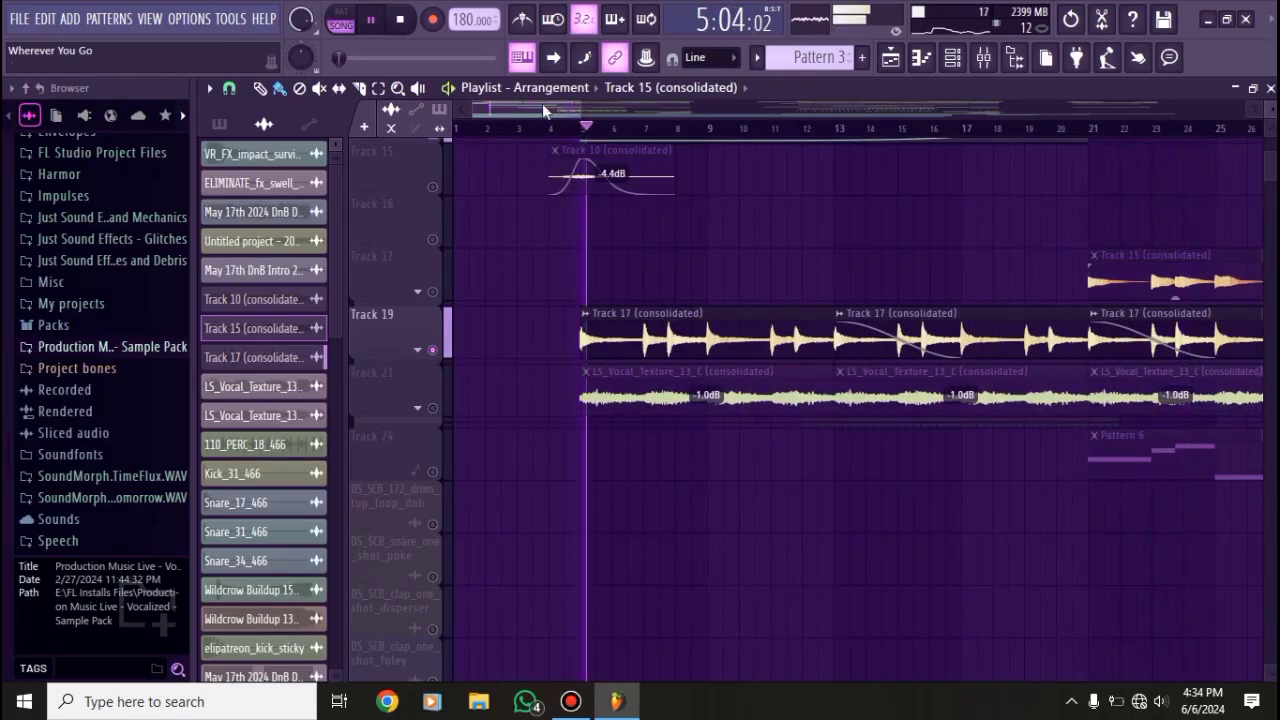
drag(542, 103, 559, 106)
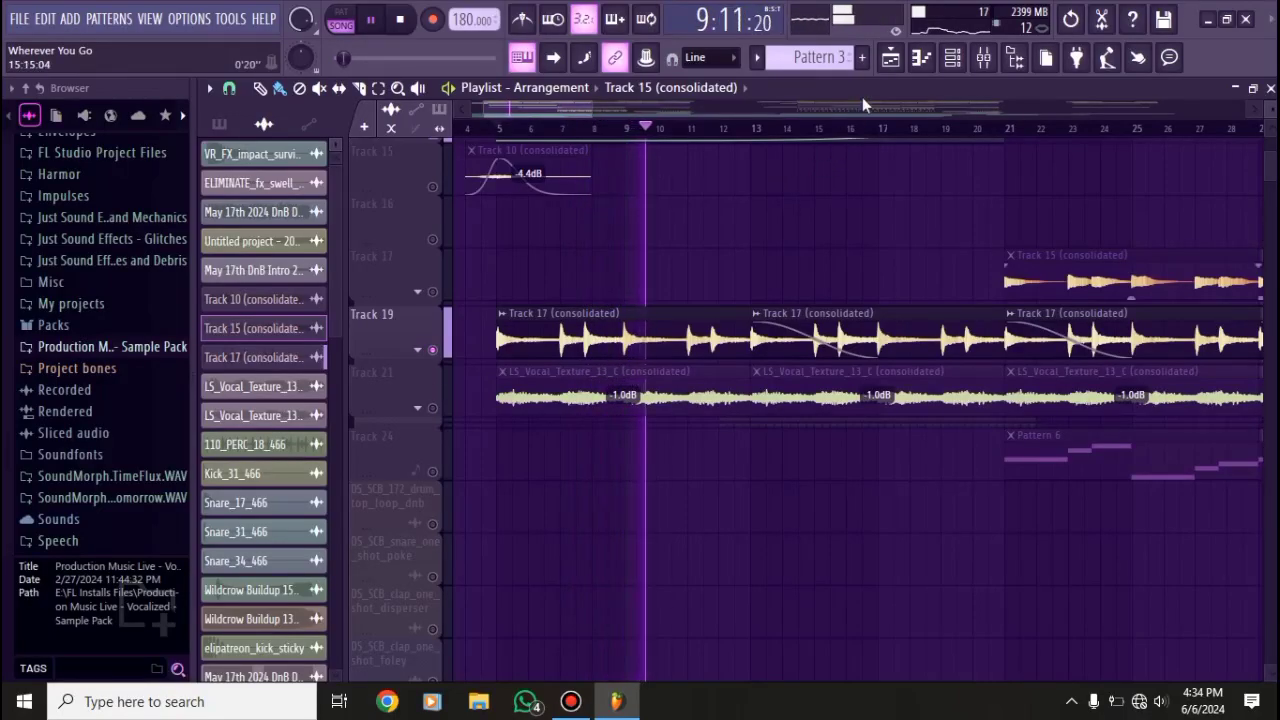
key(space)
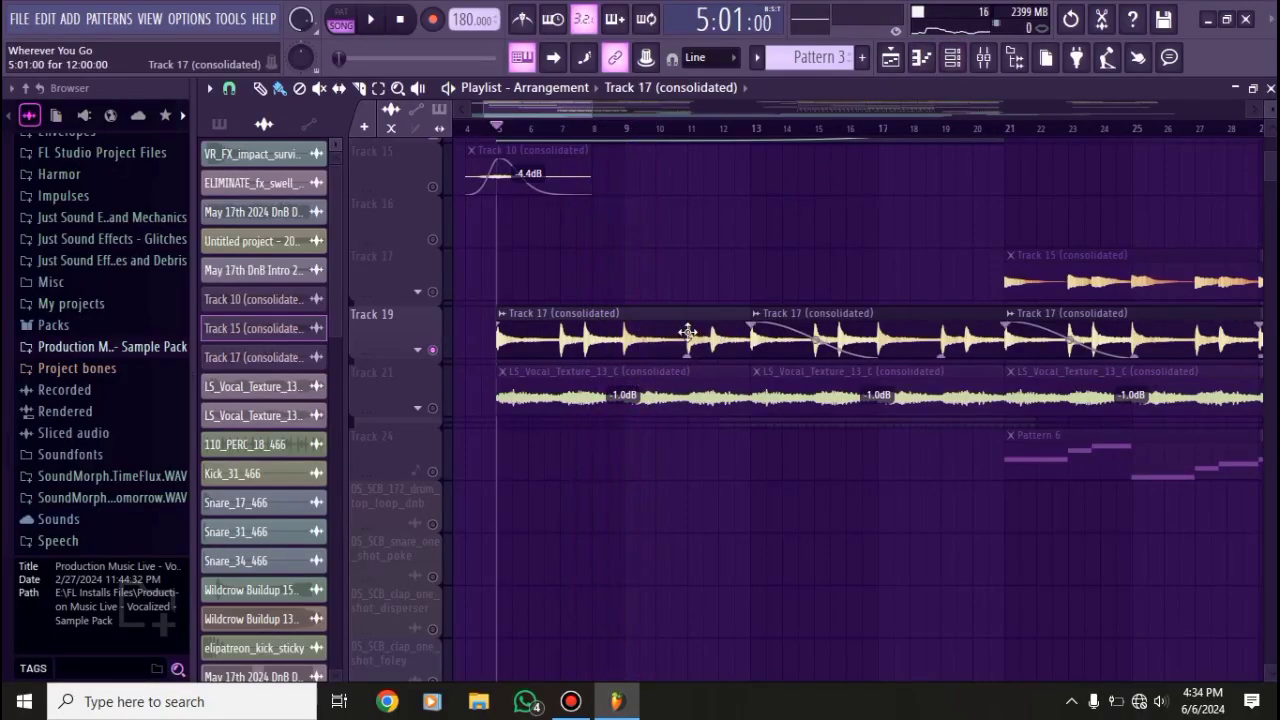
- Filter the channel rack to the Unsorted group, select the LABS channel and close the rack
click(657, 367)
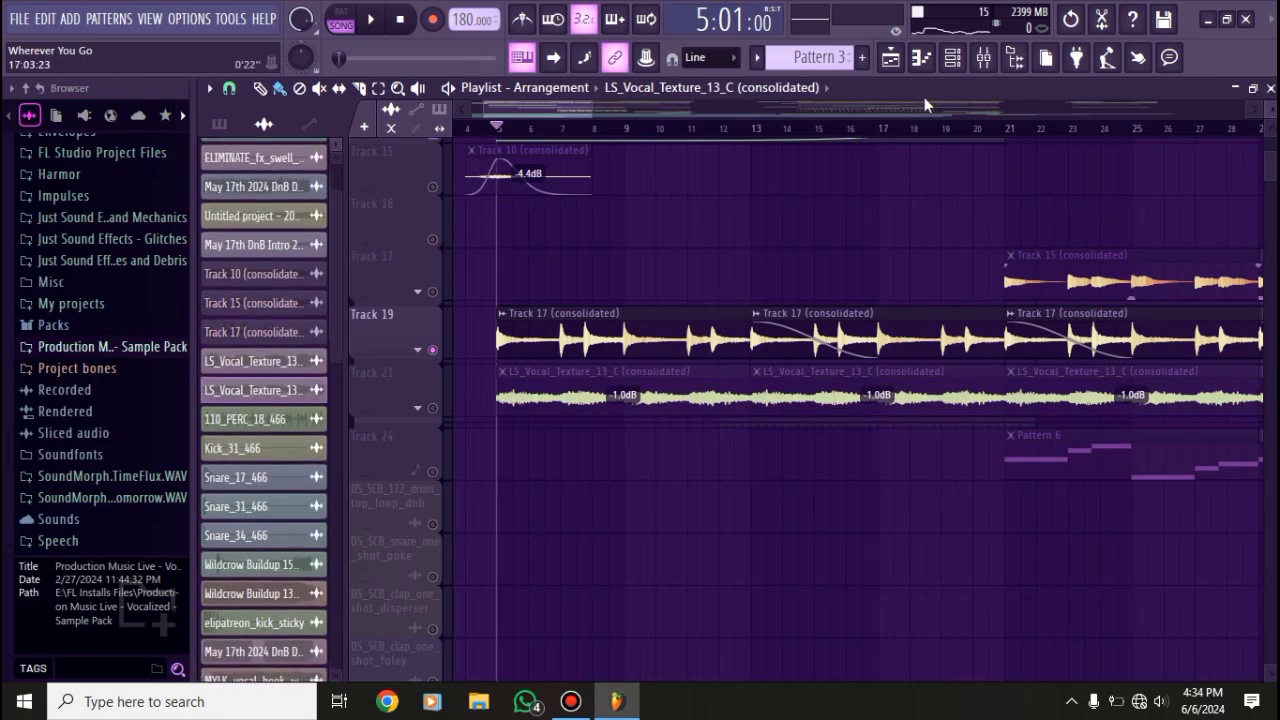
click(952, 57)
click(490, 100)
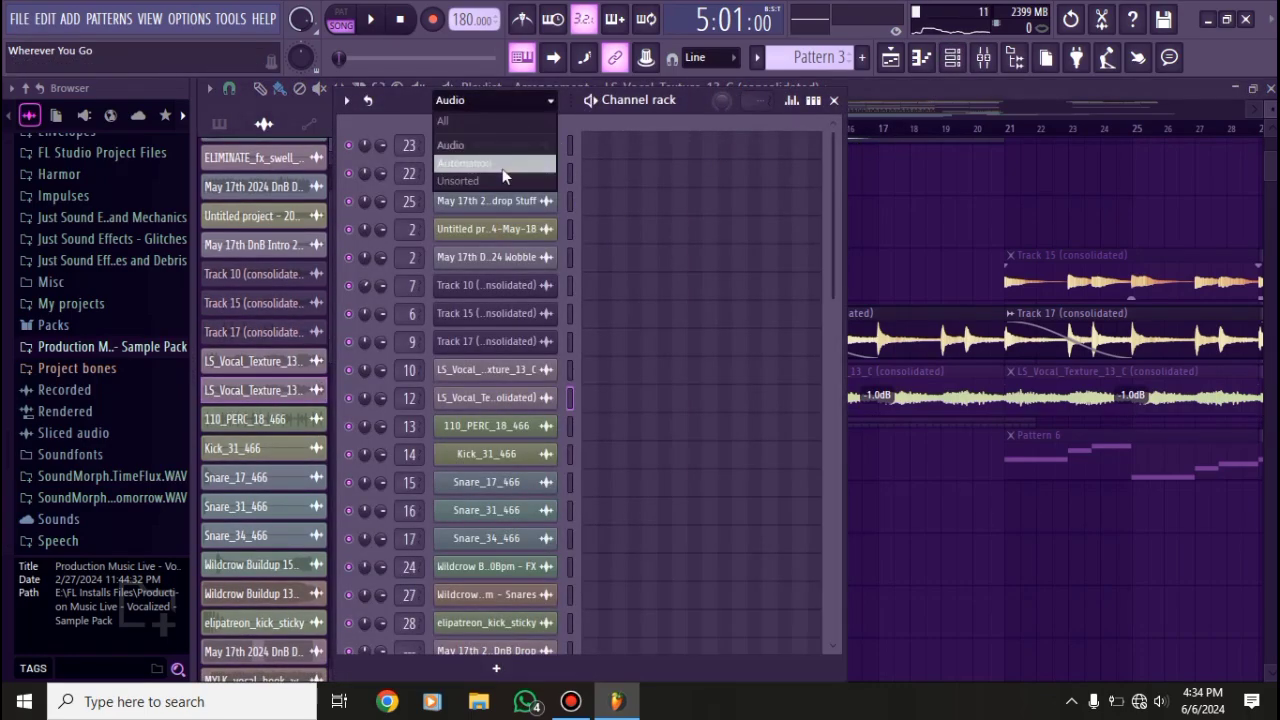
click(503, 179)
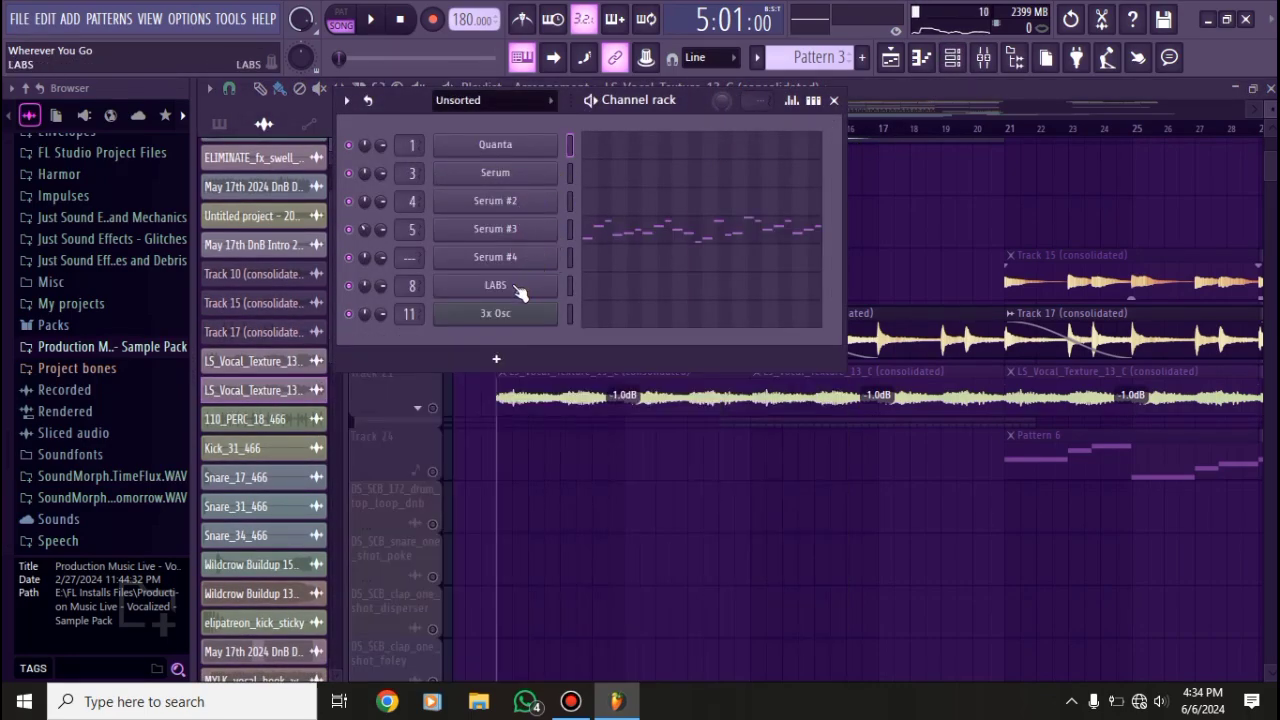
click(571, 285)
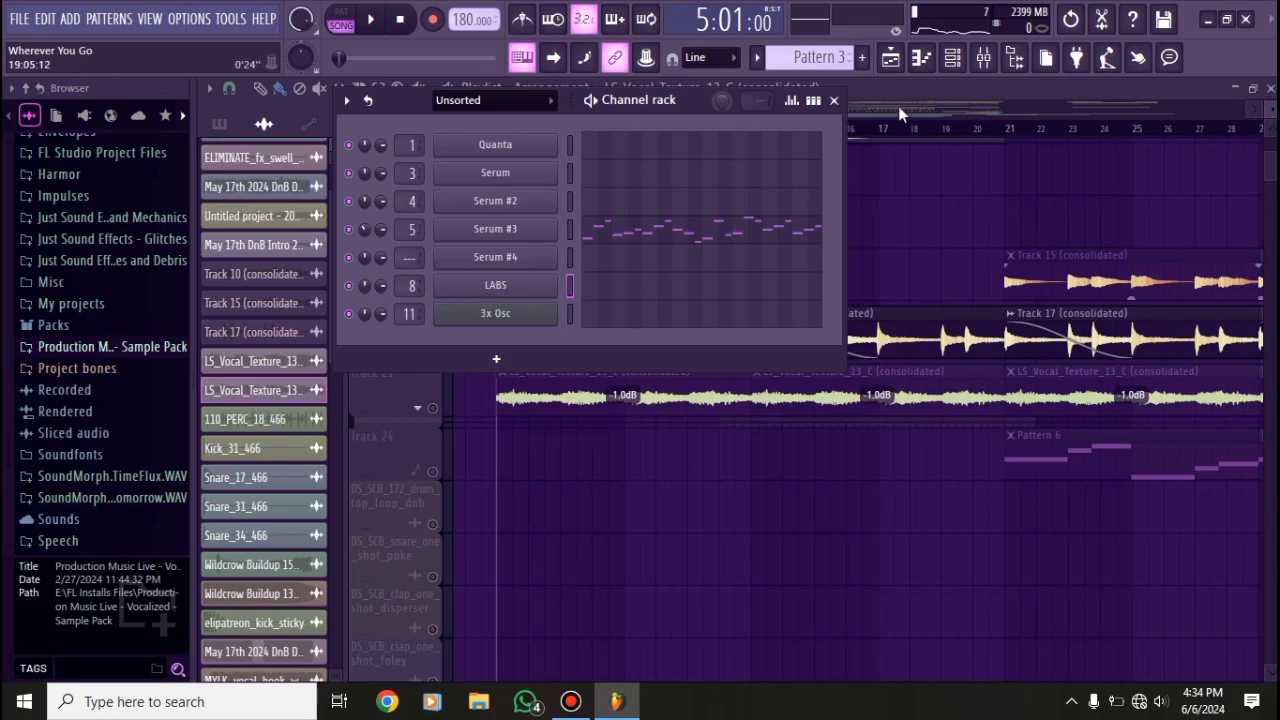
click(833, 100)
- Select the LABS insert in the mixer and review its Spectral Compressor settings
click(984, 57)
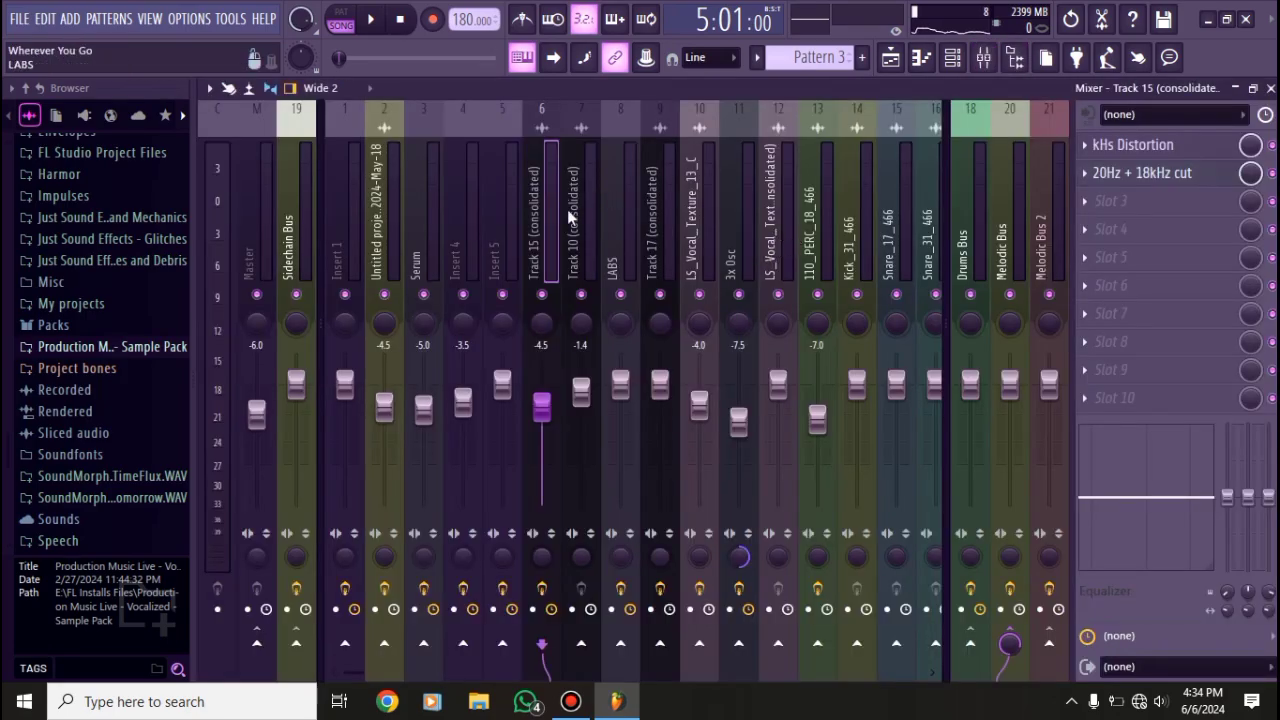
click(620, 200)
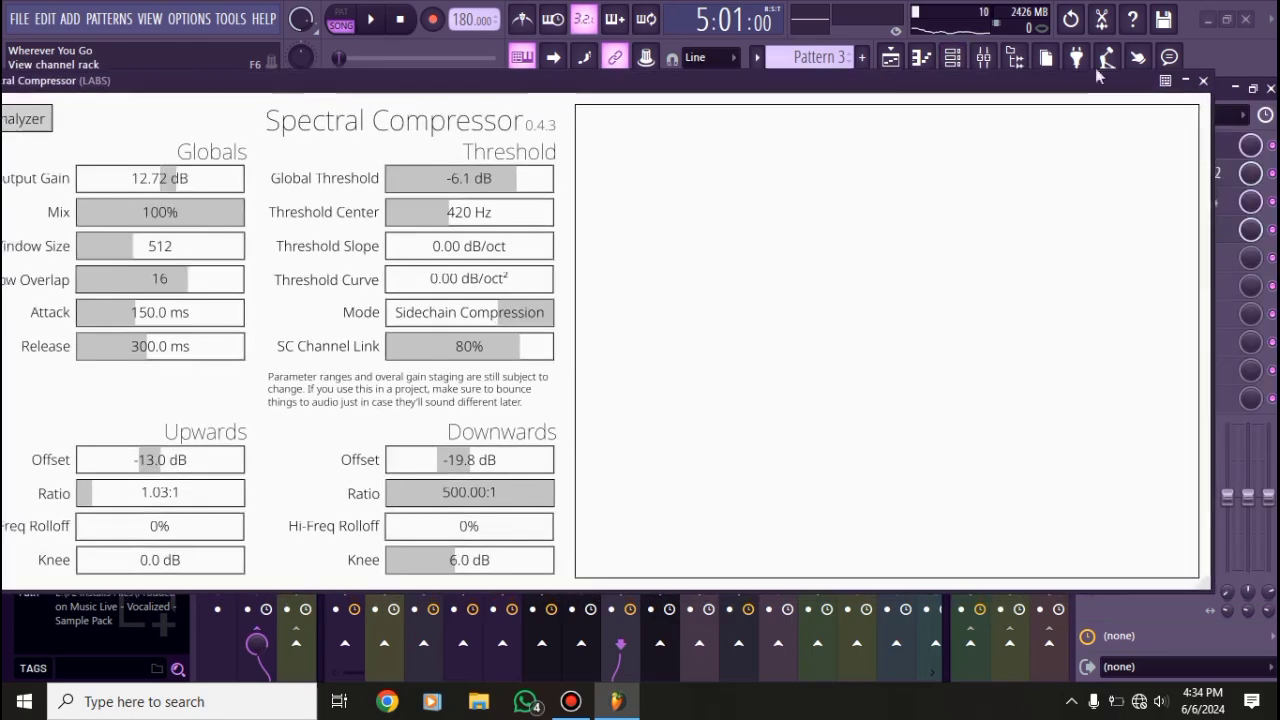
click(1273, 83)
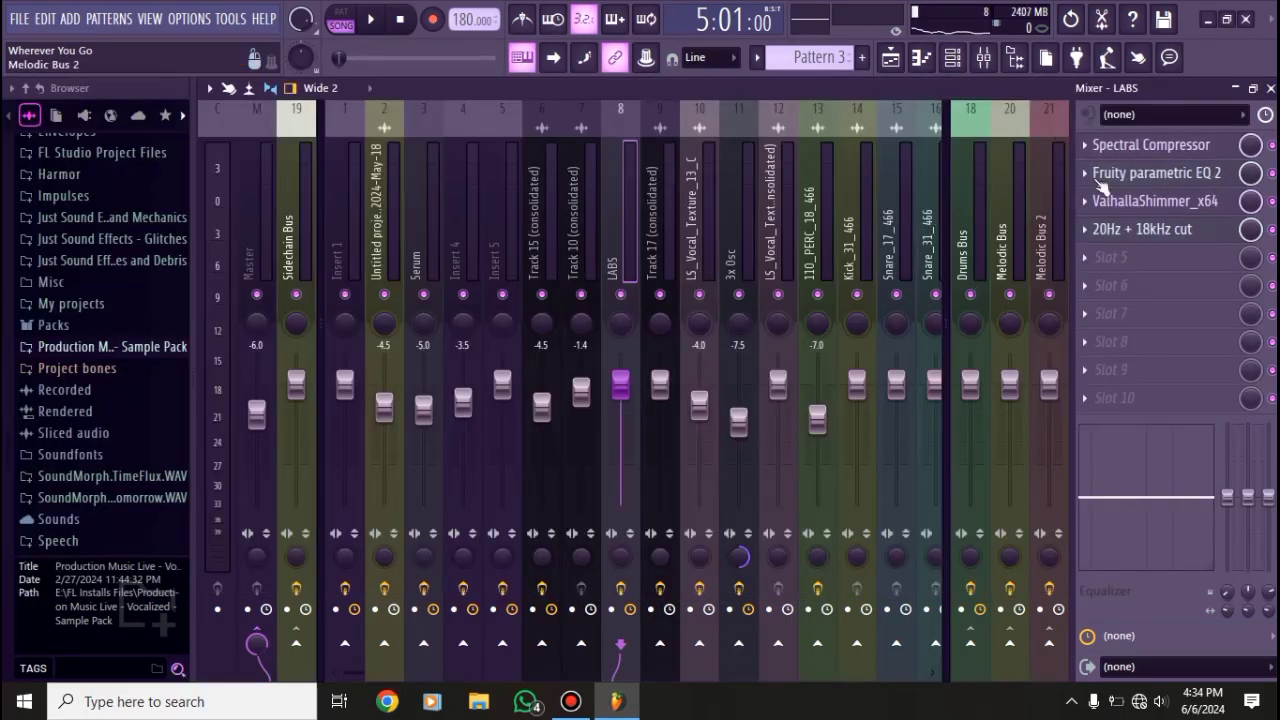
- Review the Fruity parametric EQ 2 and the ValhallaShimmer reverb on the LABS insert
click(1152, 174)
drag(508, 380, 500, 417)
click(829, 269)
click(1155, 203)
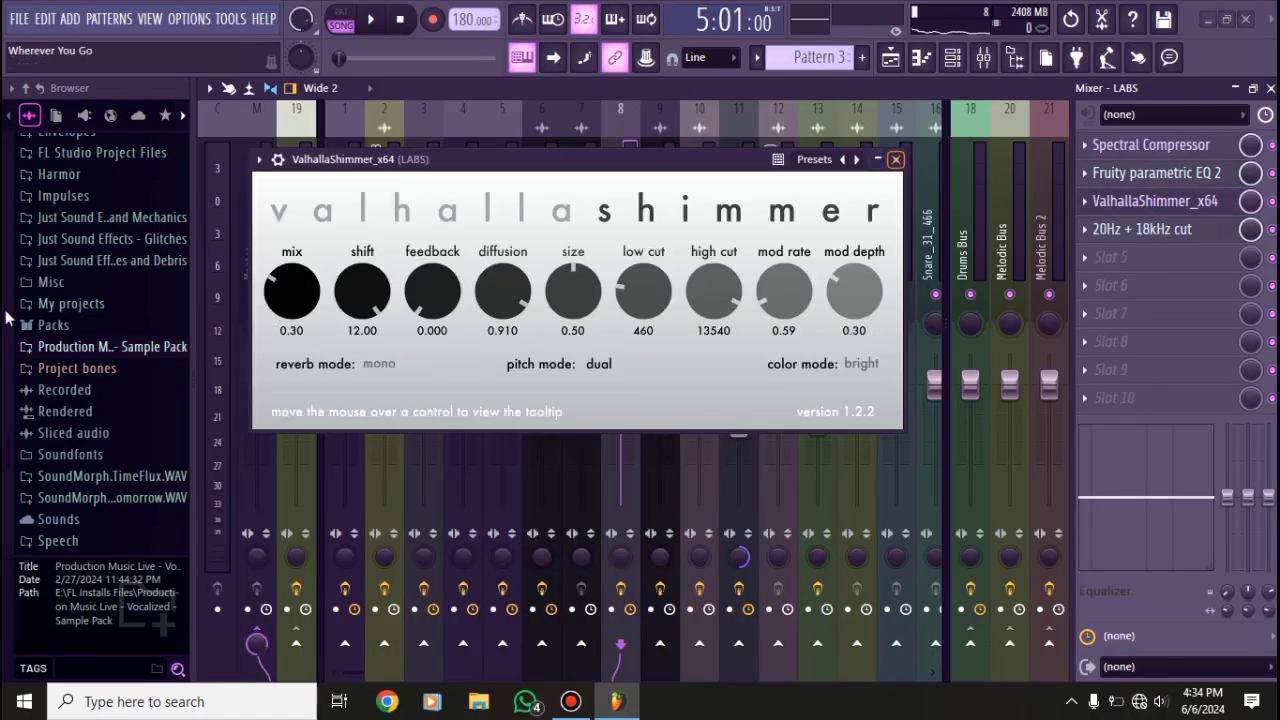
click(897, 161)
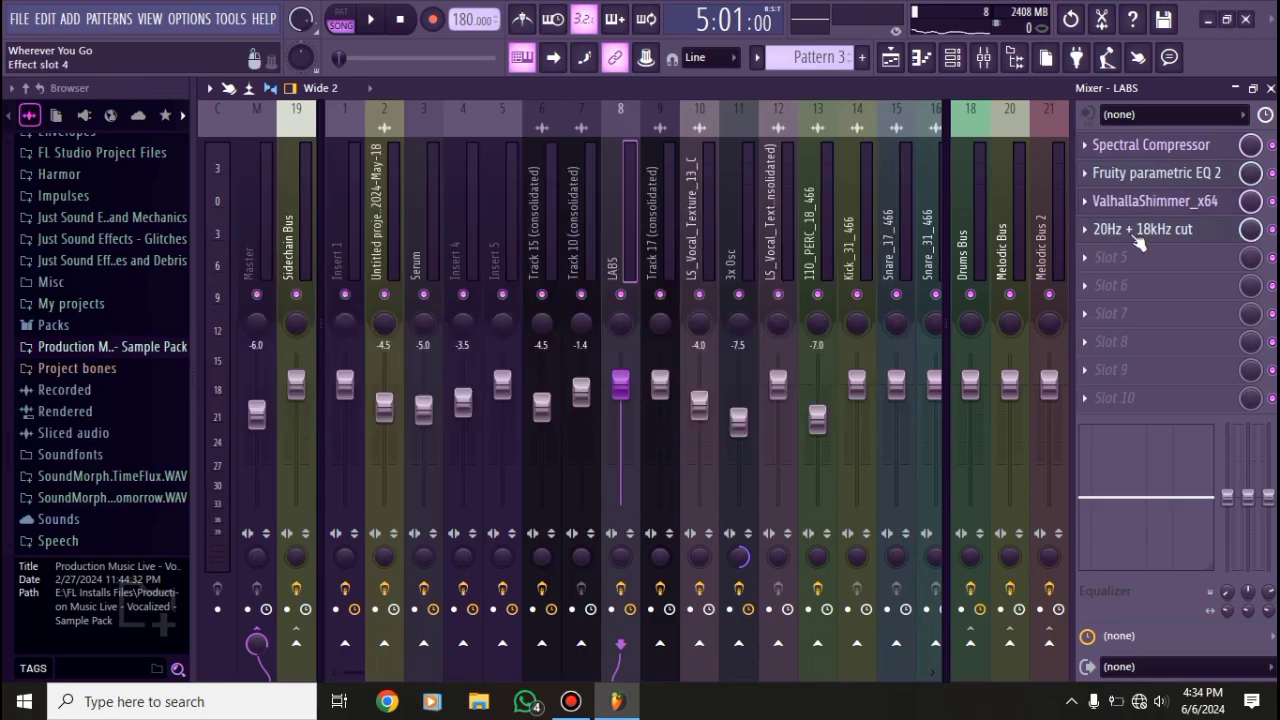
- Check the 20Hz + 18kHz cut EQ on the LABS insert and return to the playlist
click(1142, 229)
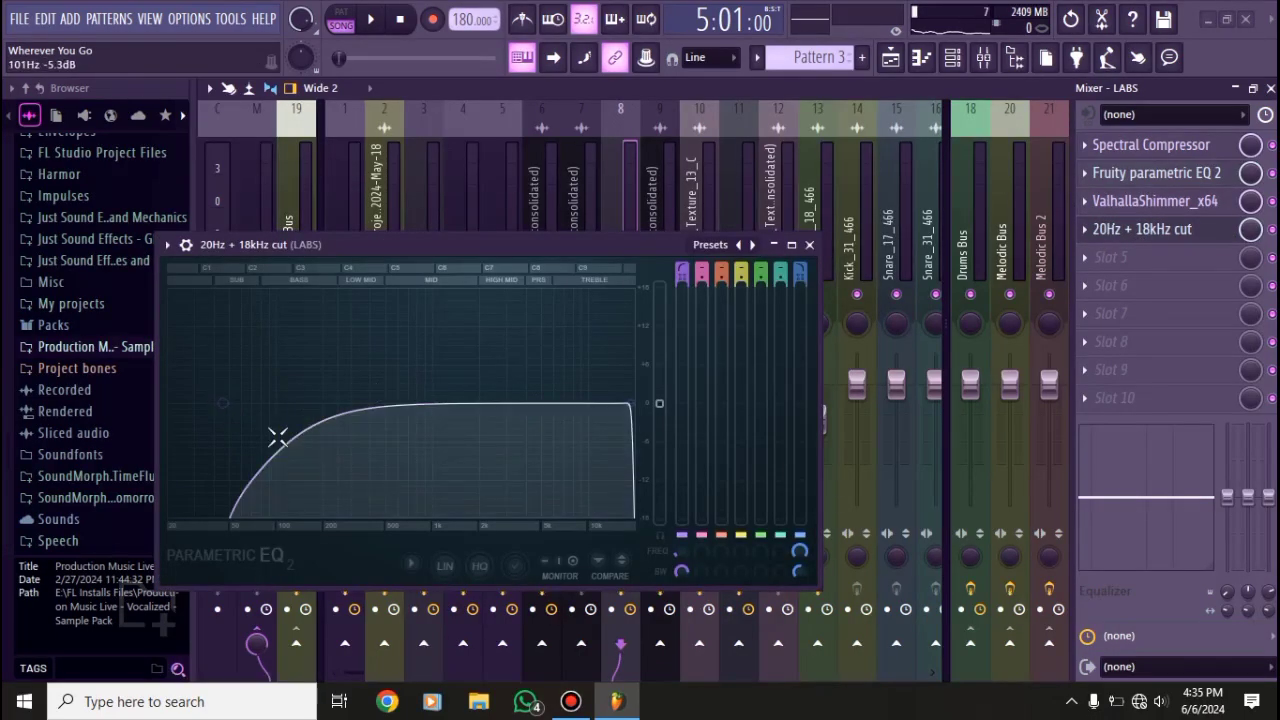
click(811, 245)
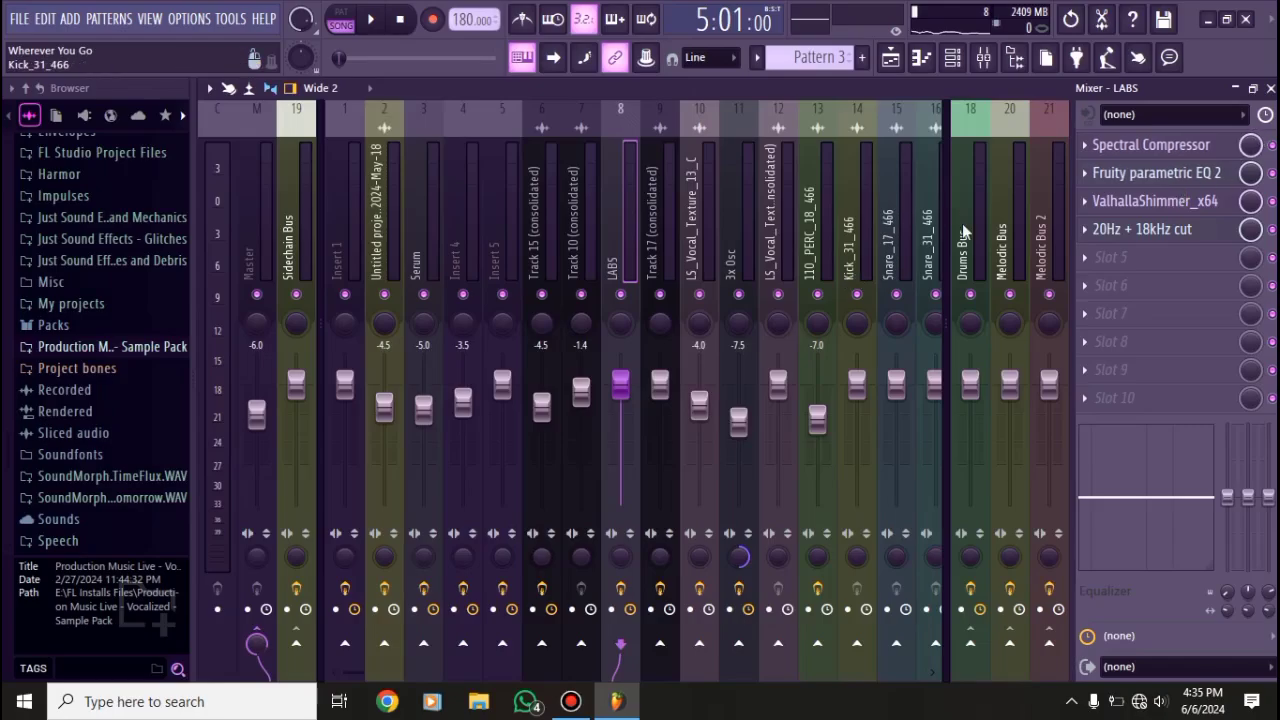
click(1270, 88)
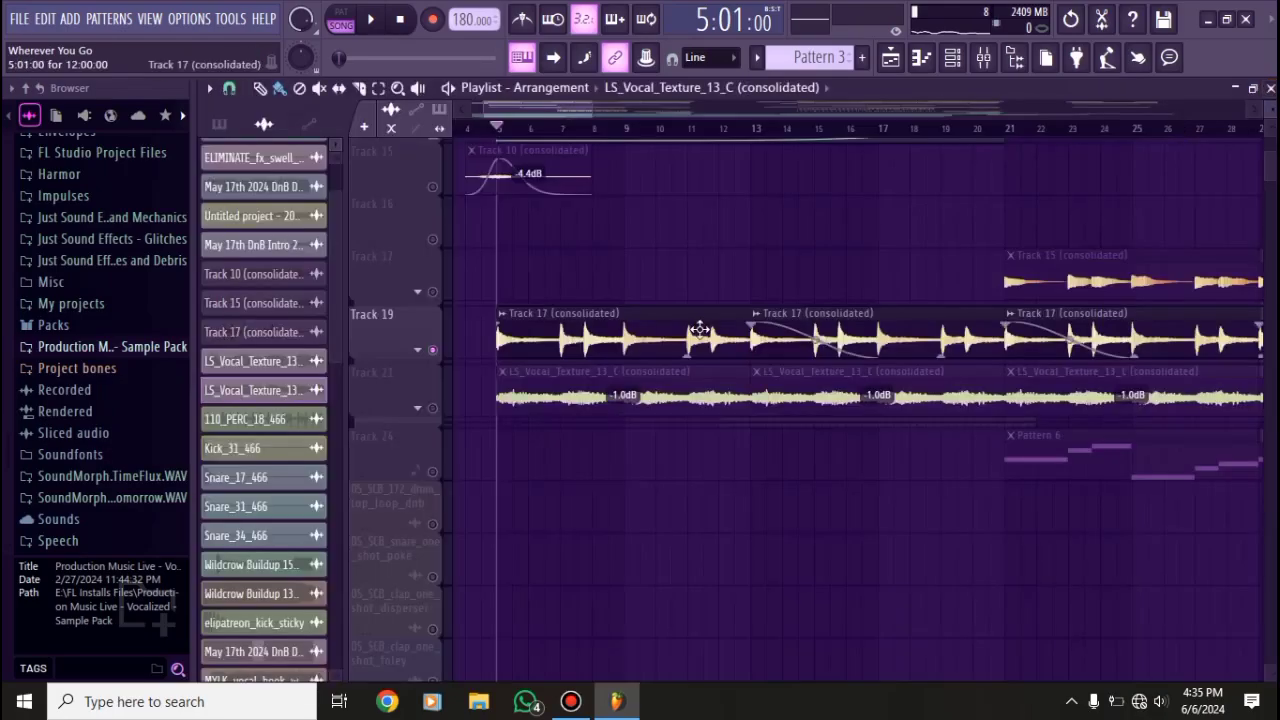
- Select the Track 17 (consolidated) clip's channel and review the 20Hz + 18kHz cut EQ on its mixer insert
double_click(688, 332)
click(553, 123)
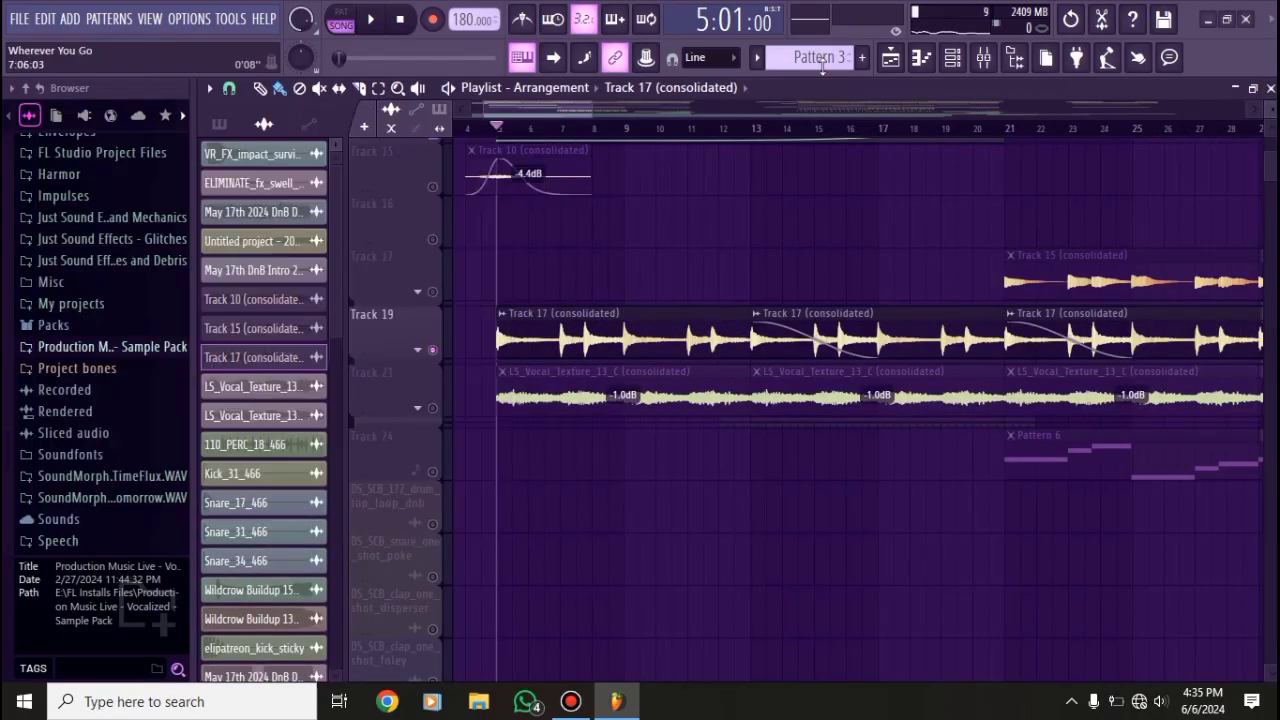
click(984, 60)
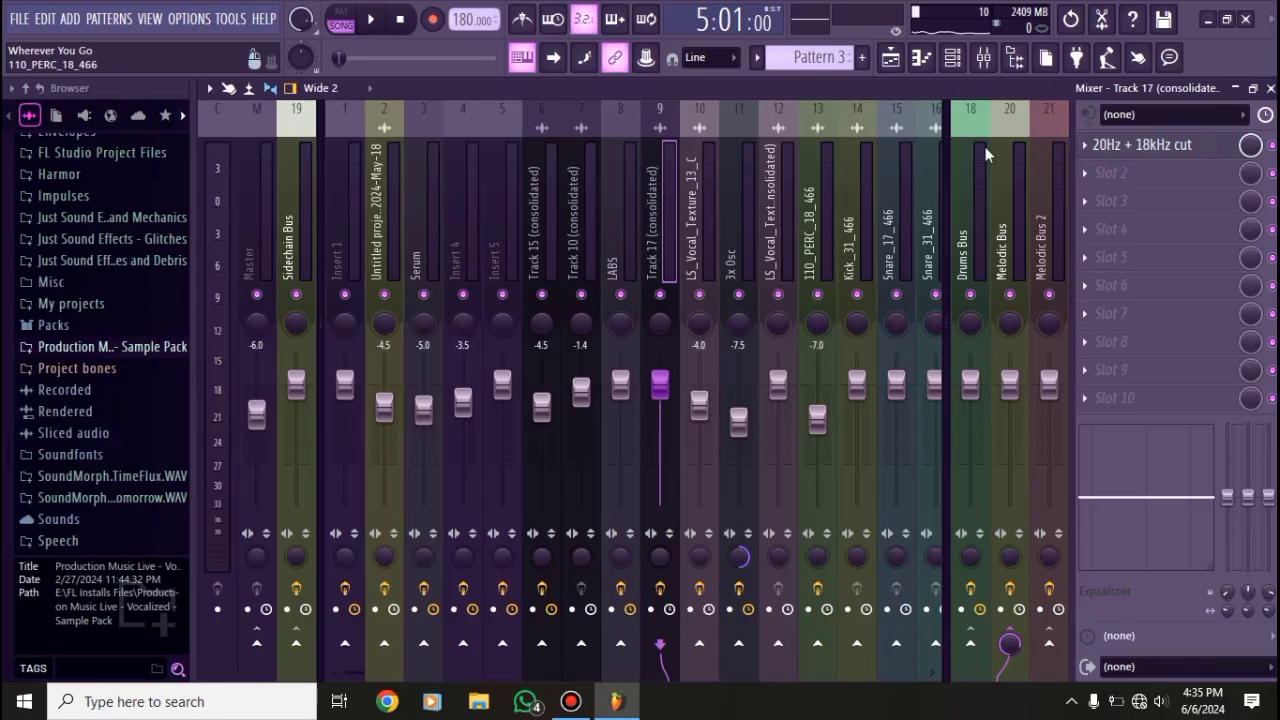
click(1140, 146)
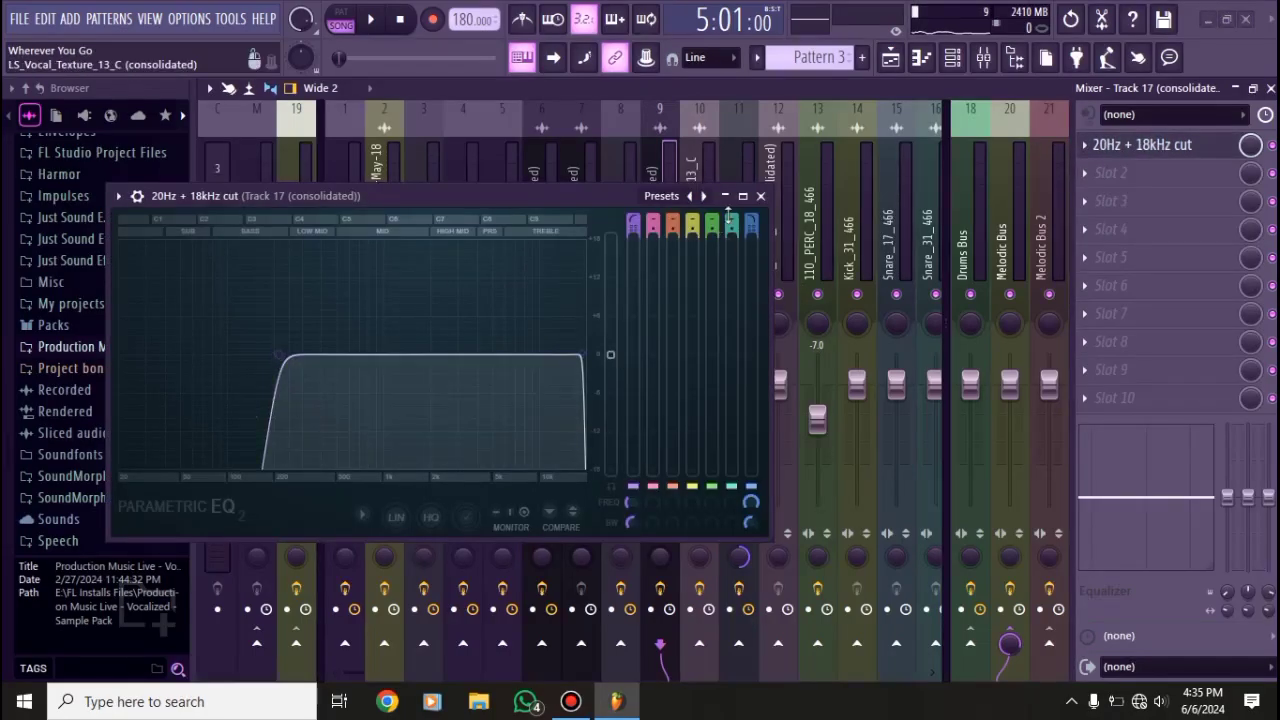
- Return to the playlist and play back the LS_Vocal_Texture_13_C (consolidated) clip on Track 21 from bar 5
click(760, 196)
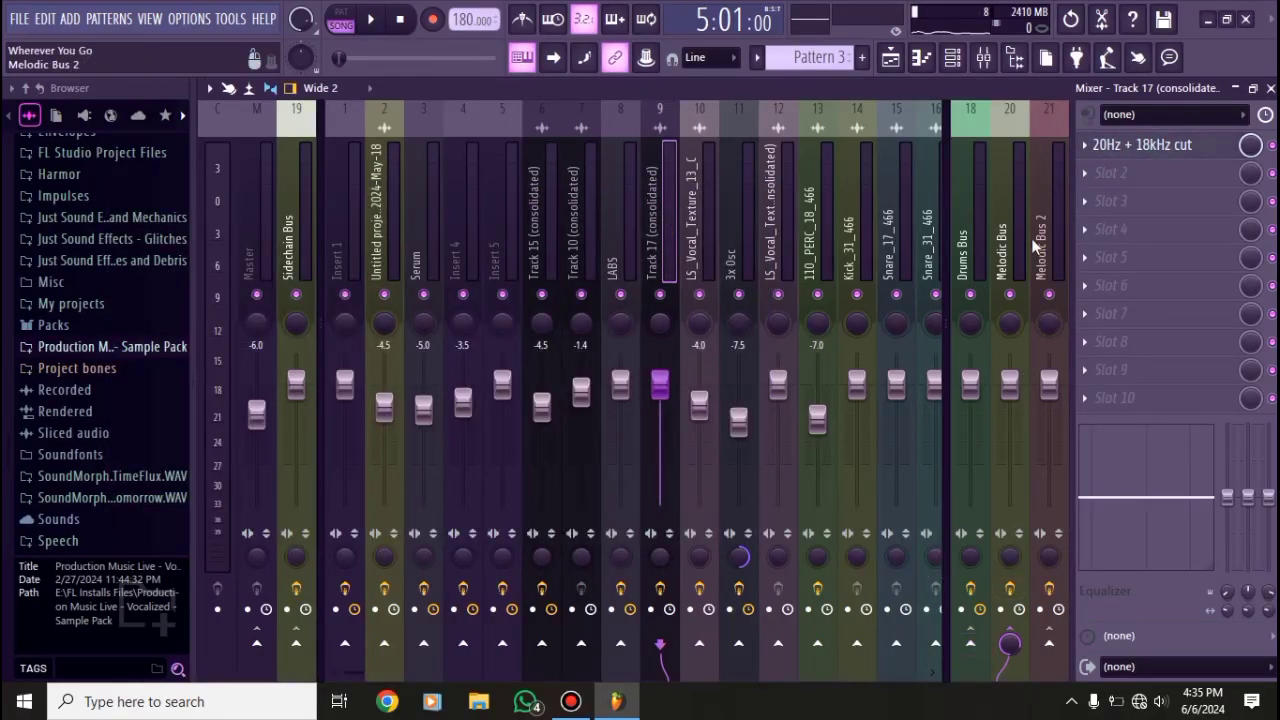
click(1270, 88)
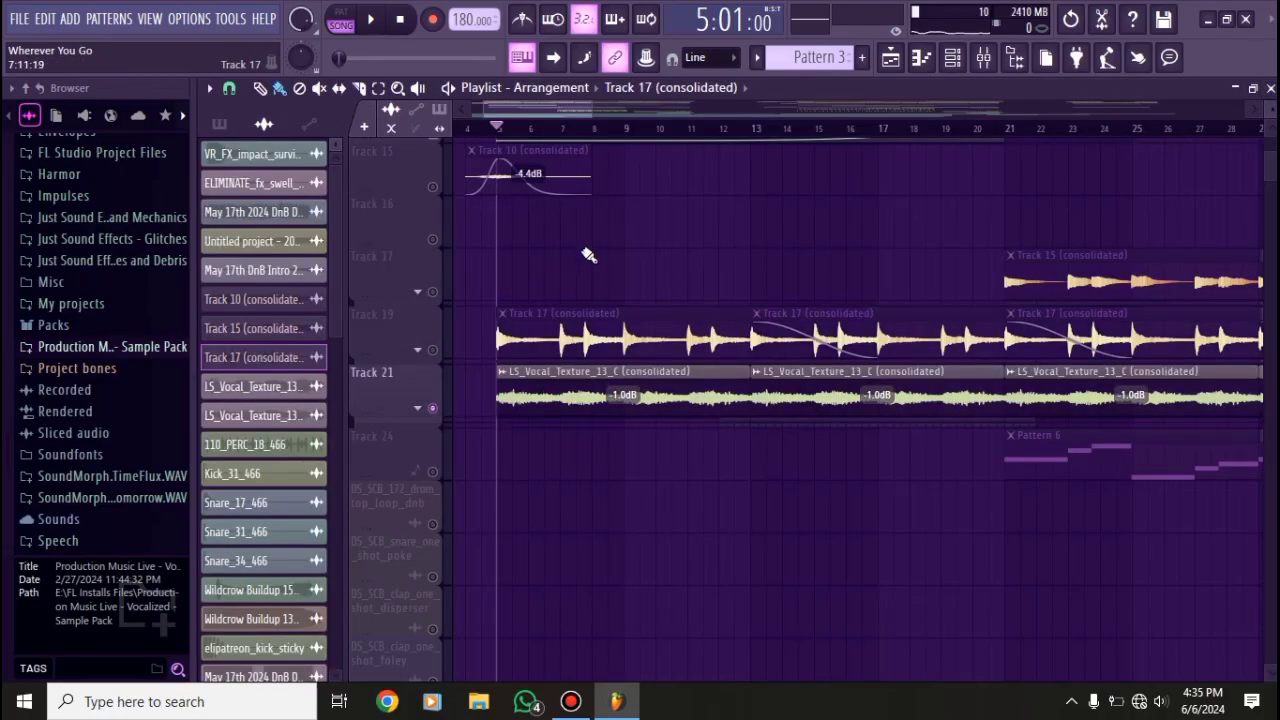
key(space)
scroll(580, 283, down, 1)
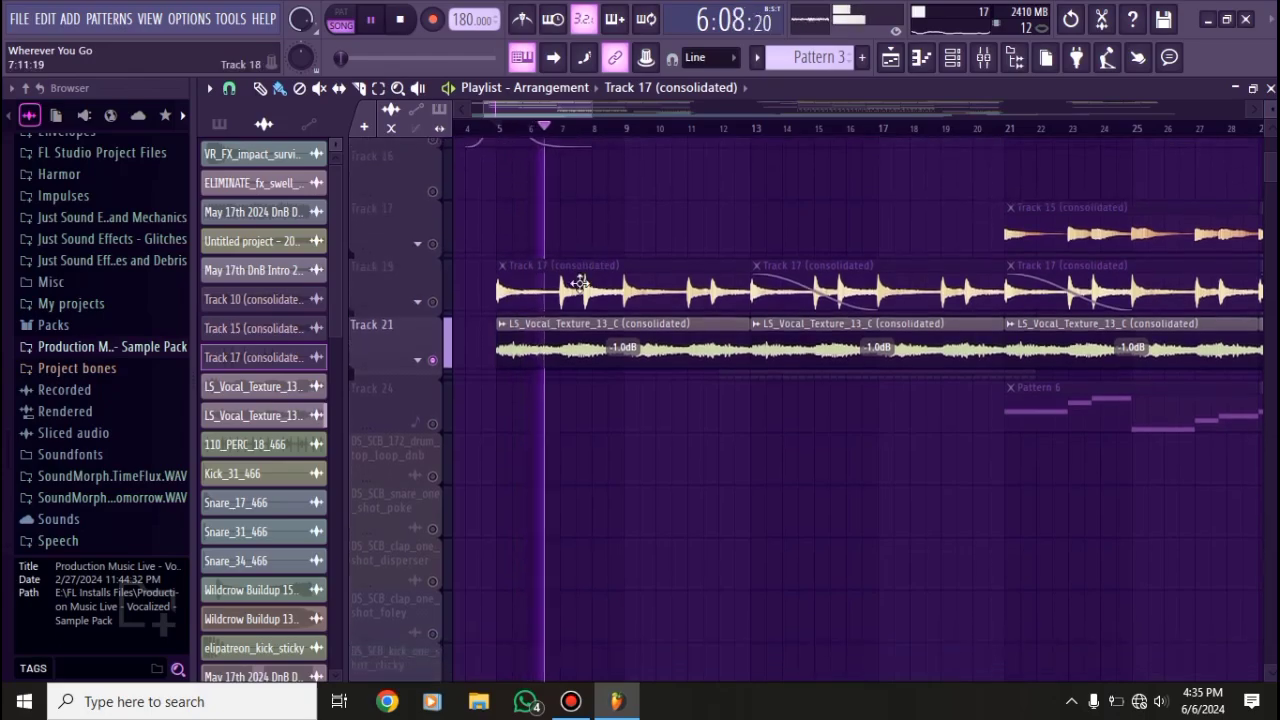
scroll(580, 283, down, 1)
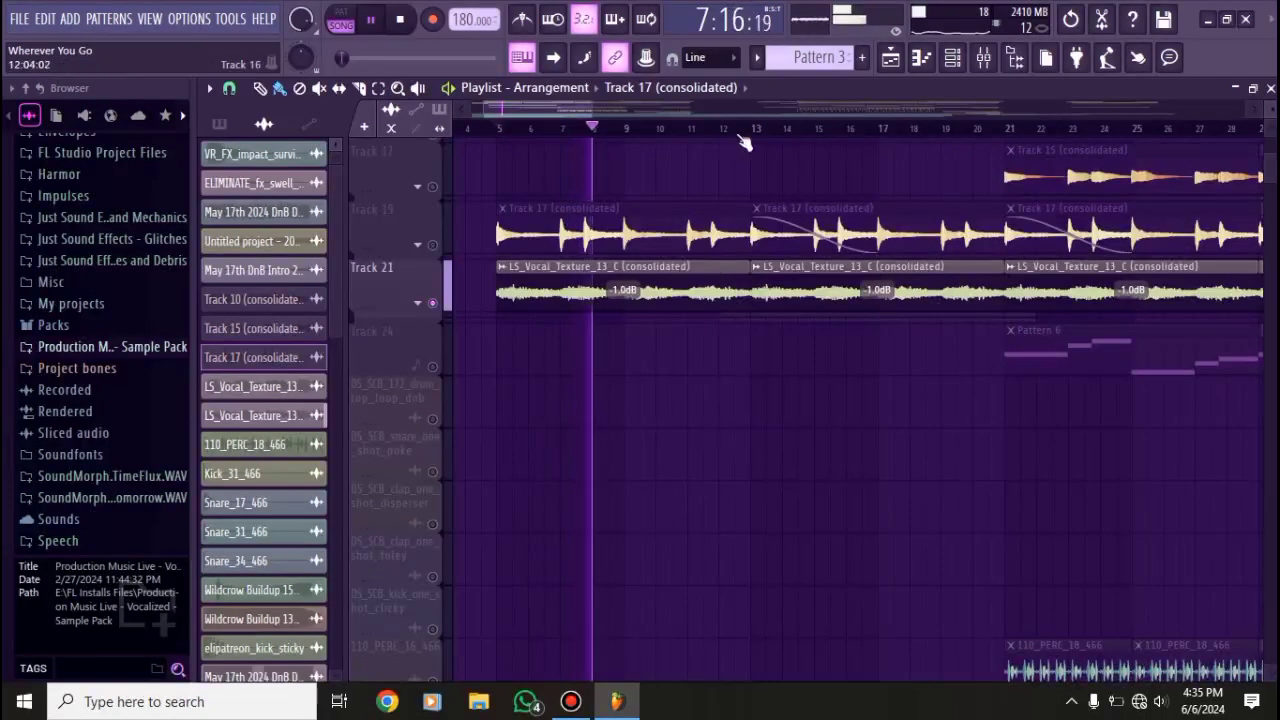
key(space)
- Set the playhead to bar 13, expand the Track 21 group and examine the original vocal texture clip with its panning automation
click(751, 129)
click(418, 302)
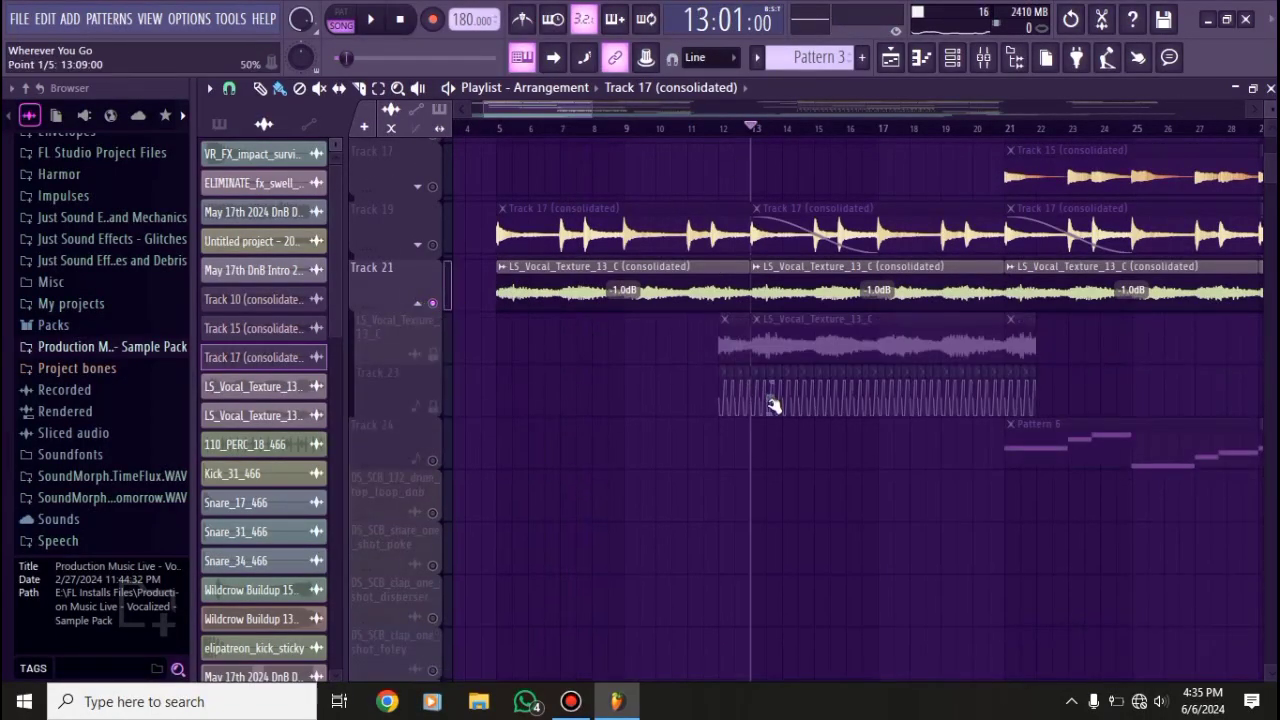
scroll(767, 115, up, 3)
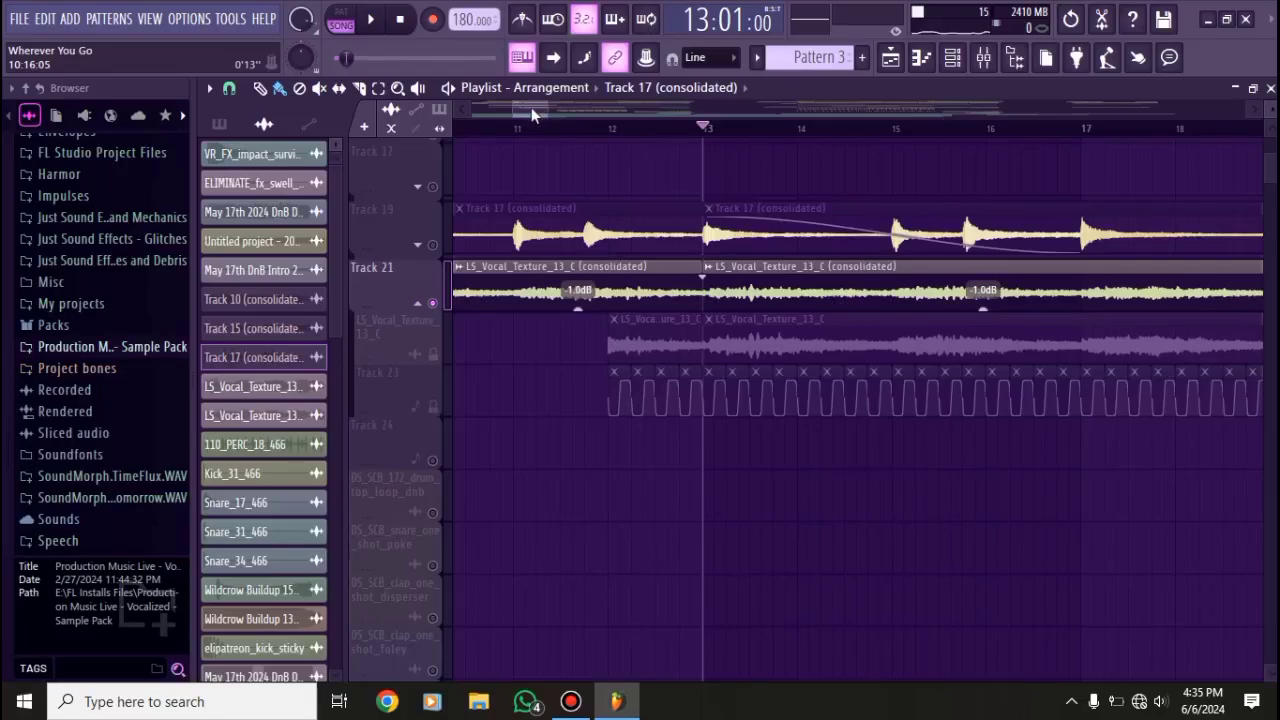
mouse_move(531, 107)
mouse_down()
mouse_move(591, 251)
mouse_move(608, 337)
mouse_move(531, 420)
mouse_move(549, 429)
mouse_move(589, 363)
mouse_move(511, 174)
mouse_up()
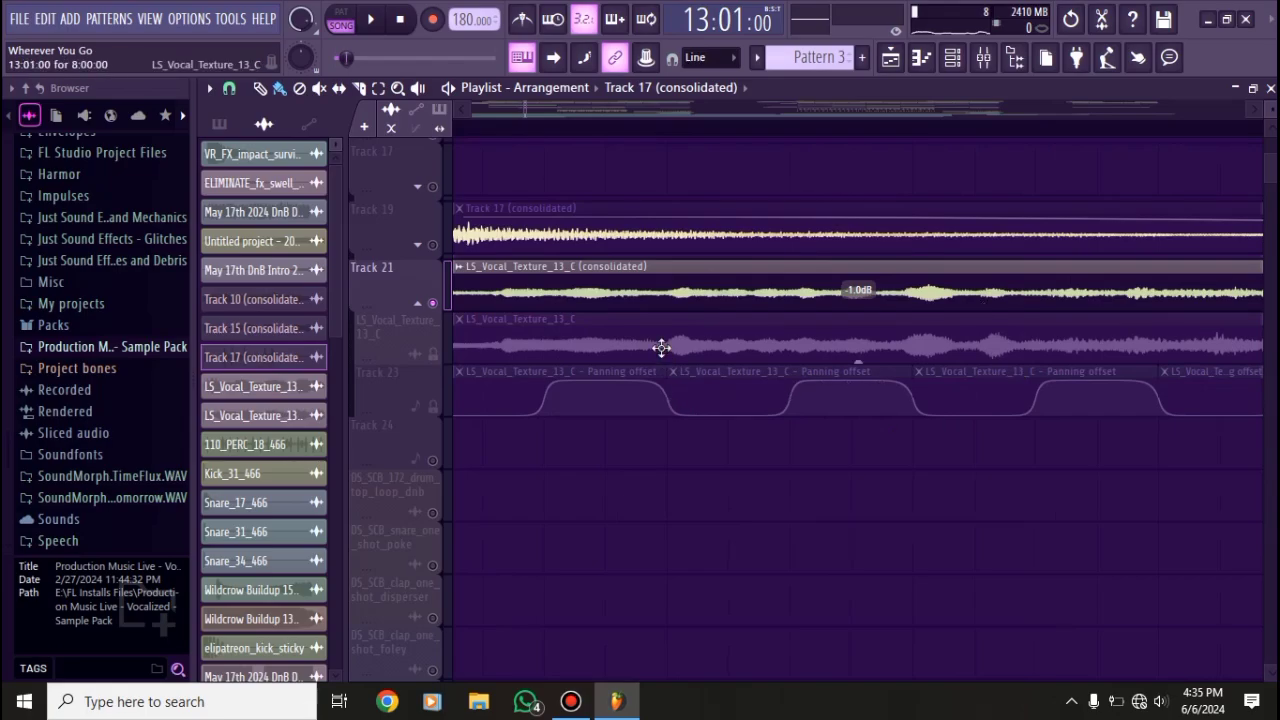
scroll(600, 300, down, 2)
scroll(638, 306, down, 3)
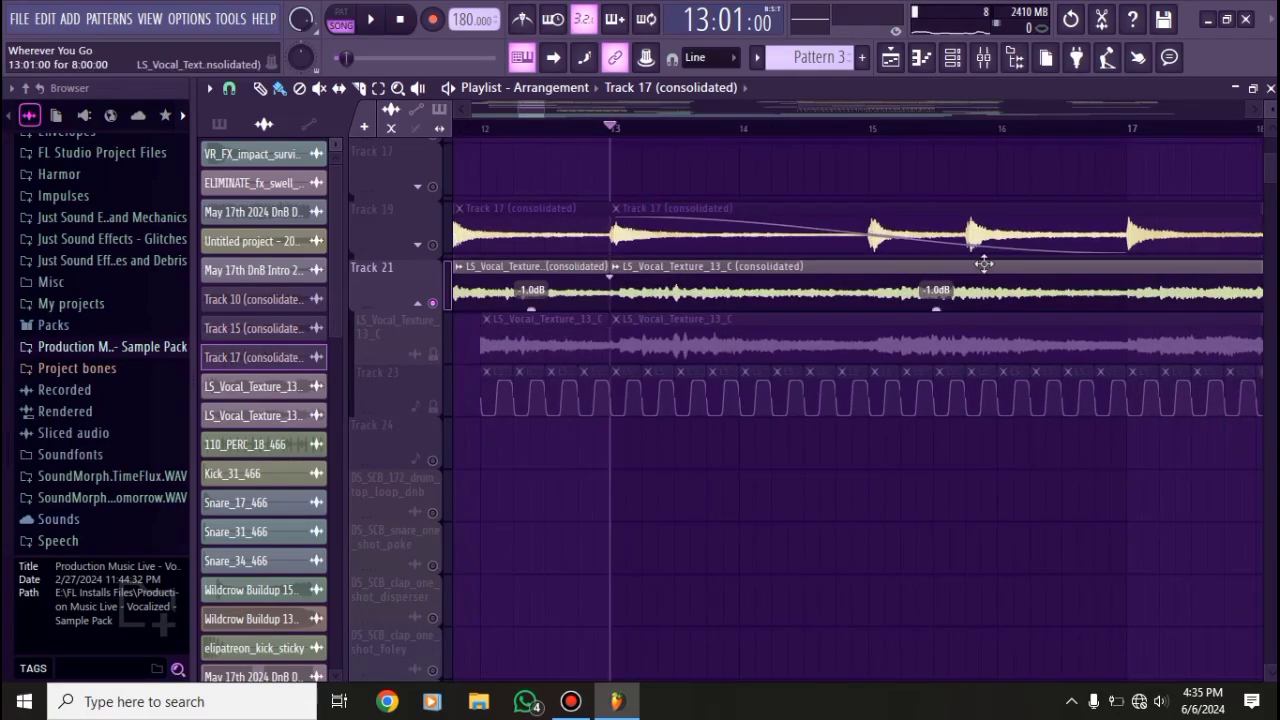
scroll(671, 323, down, 6)
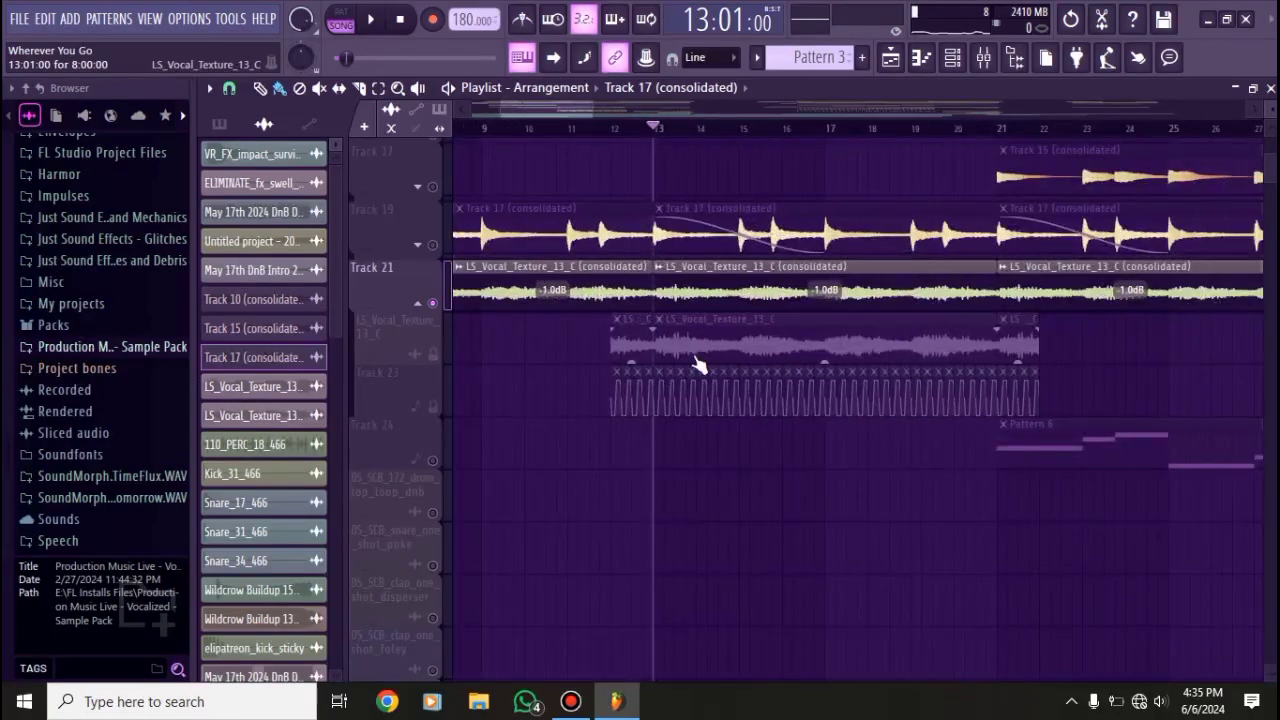
- Check the LS_Vocal_Texture_13_C (consolidated) clip's channel settings and show its insert in the mixer
double_click(713, 266)
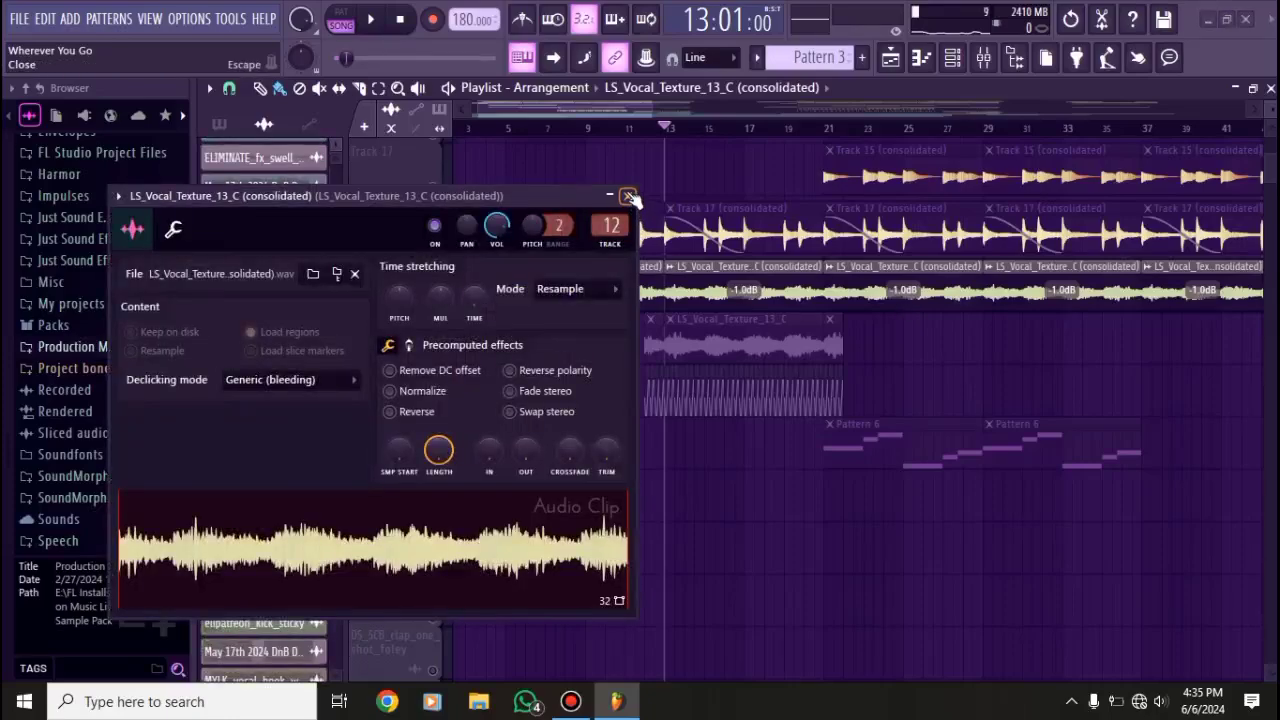
click(632, 196)
click(983, 57)
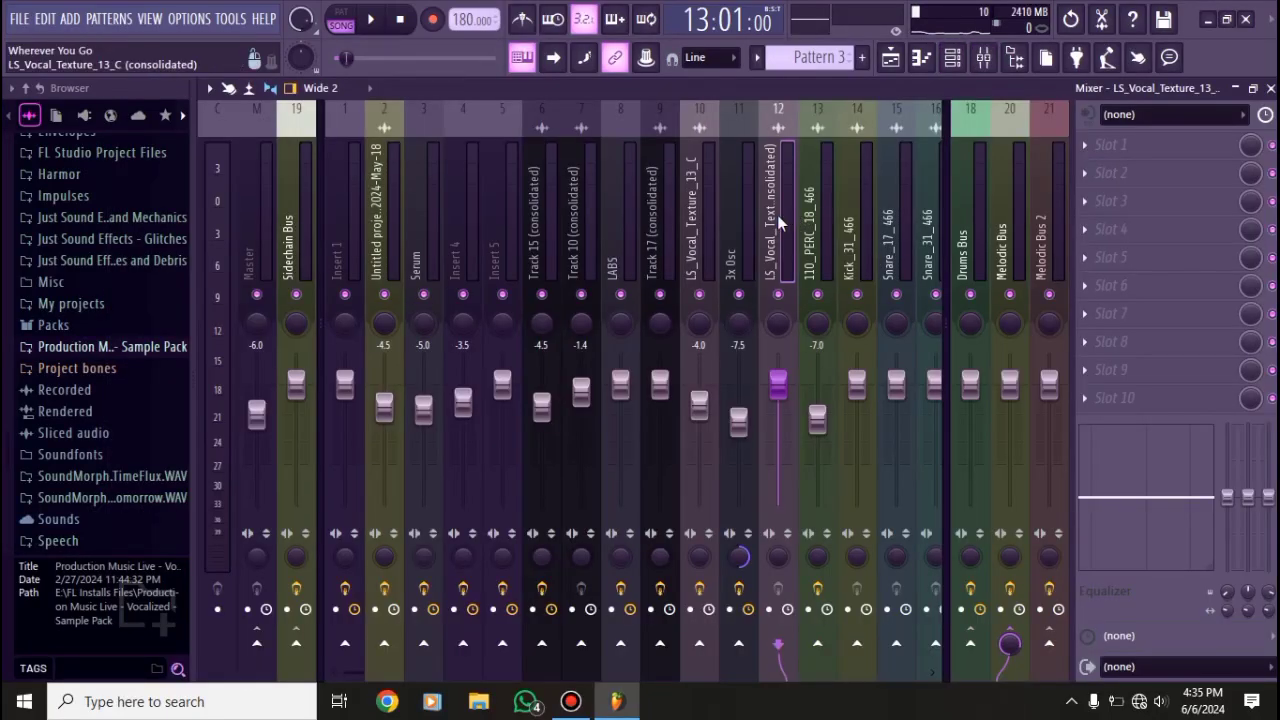
- Select the LS_Vocal_Texture_13_C insert and review its Endless Smile 64 and 20Hz + 18kHz cut EQ settings
click(706, 236)
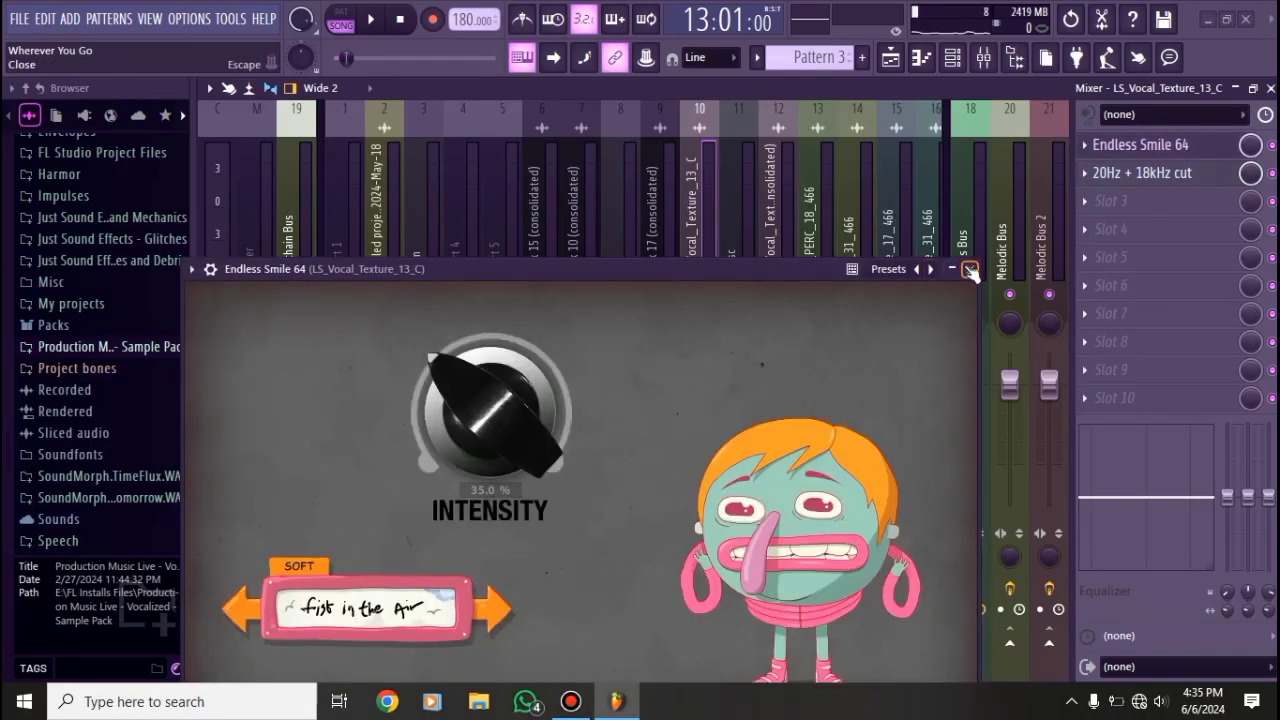
click(969, 270)
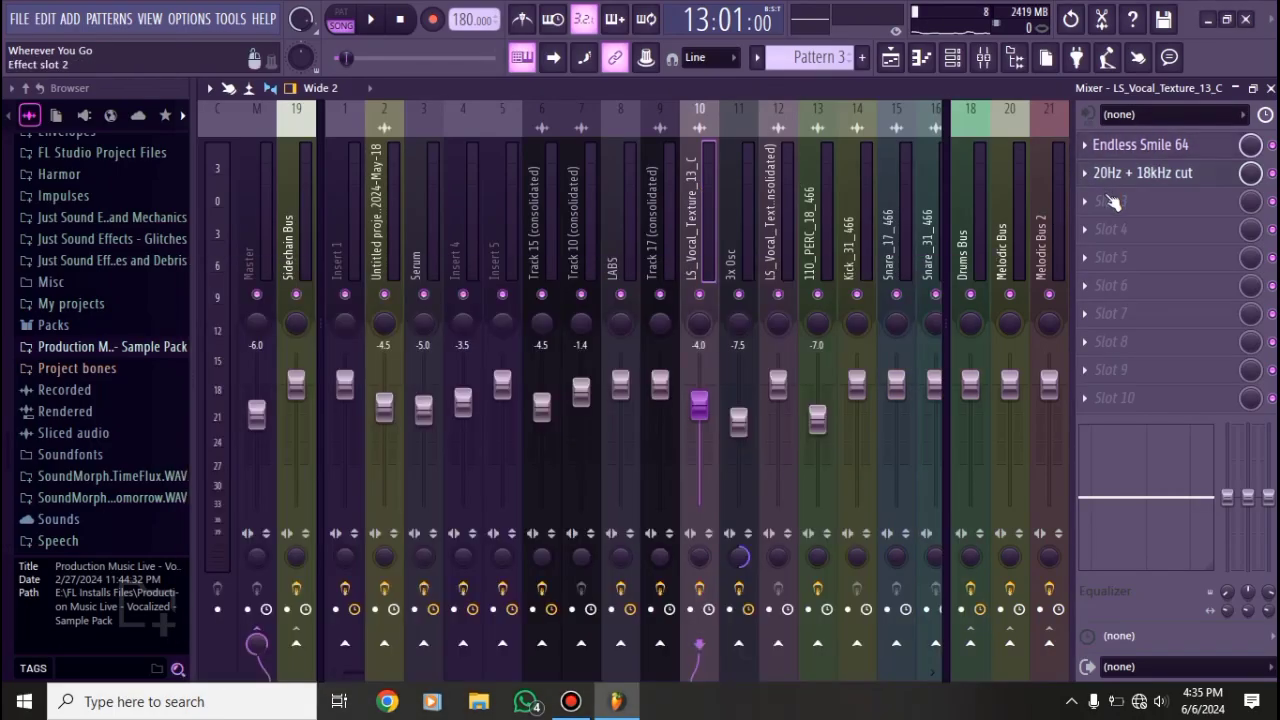
click(1121, 180)
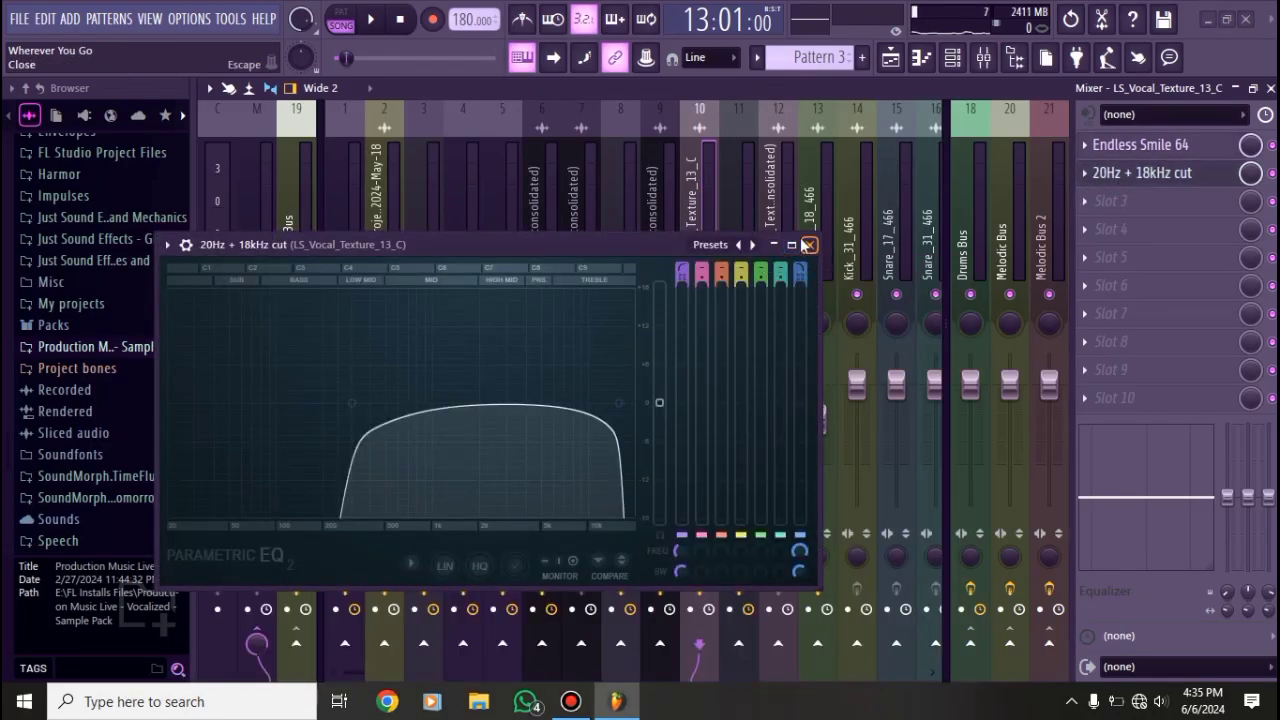
click(808, 245)
- Reselect the consolidated vocal texture's insert, return to the playlist and collapse the Track 21 group
click(765, 230)
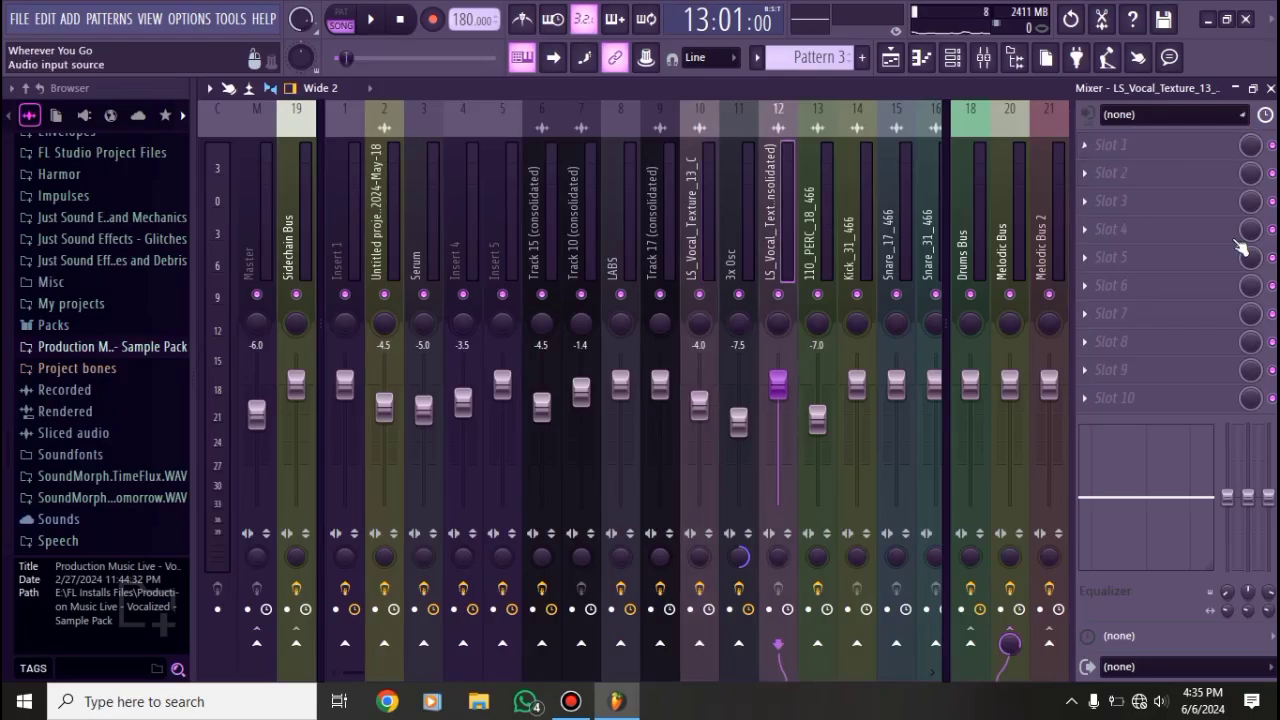
key(F5)
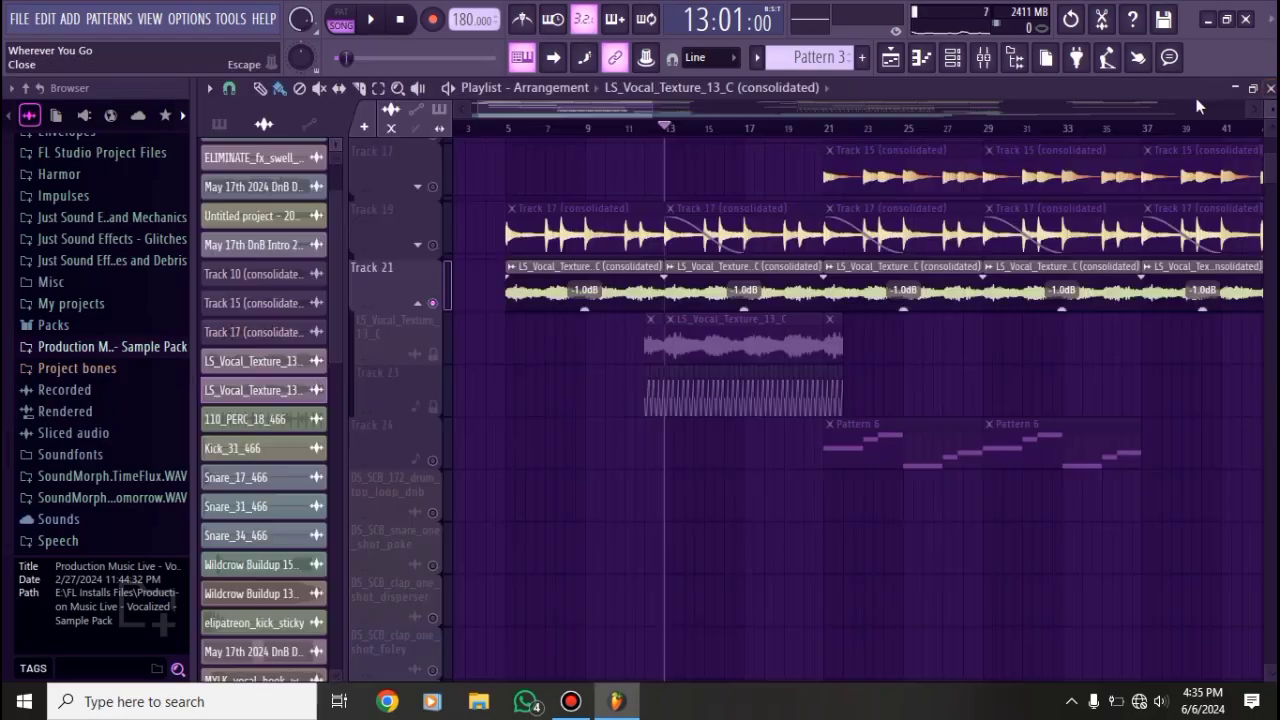
click(431, 305)
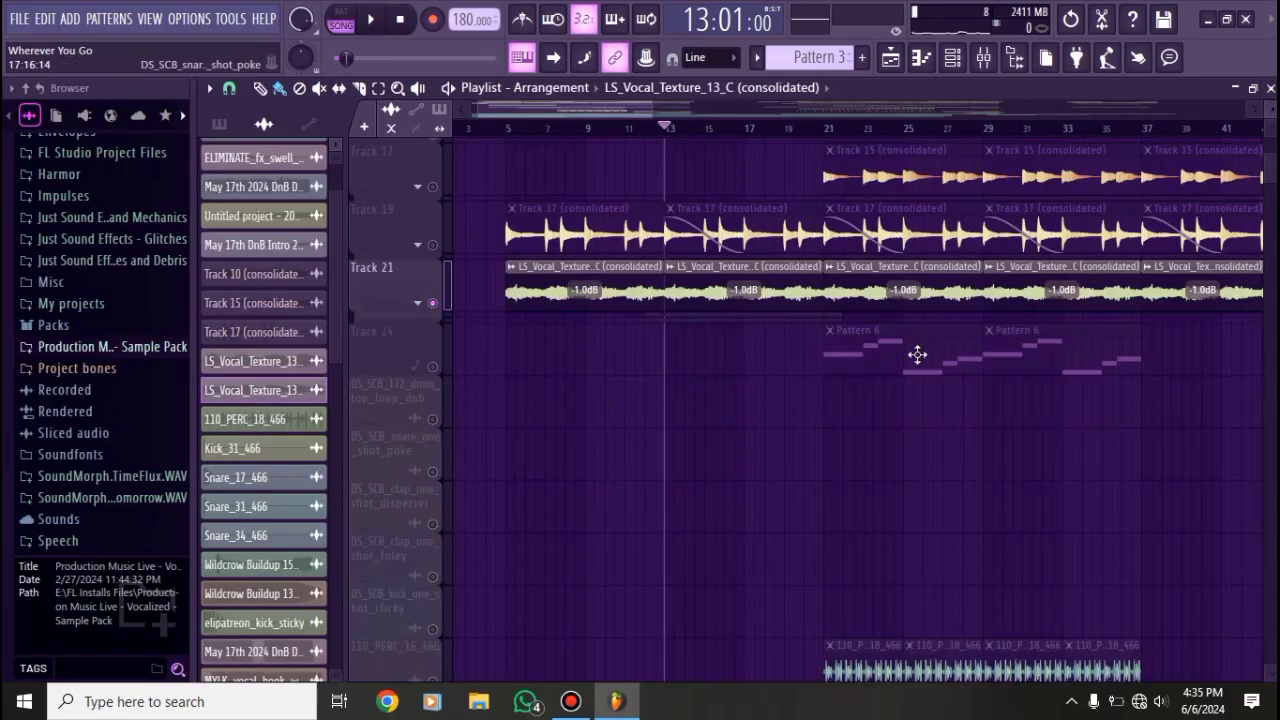
- Solo Track 24 and play back its Pattern 6 bass line from bar 21
scroll(1006, 330, up, 2)
scroll(900, 330, up, 3)
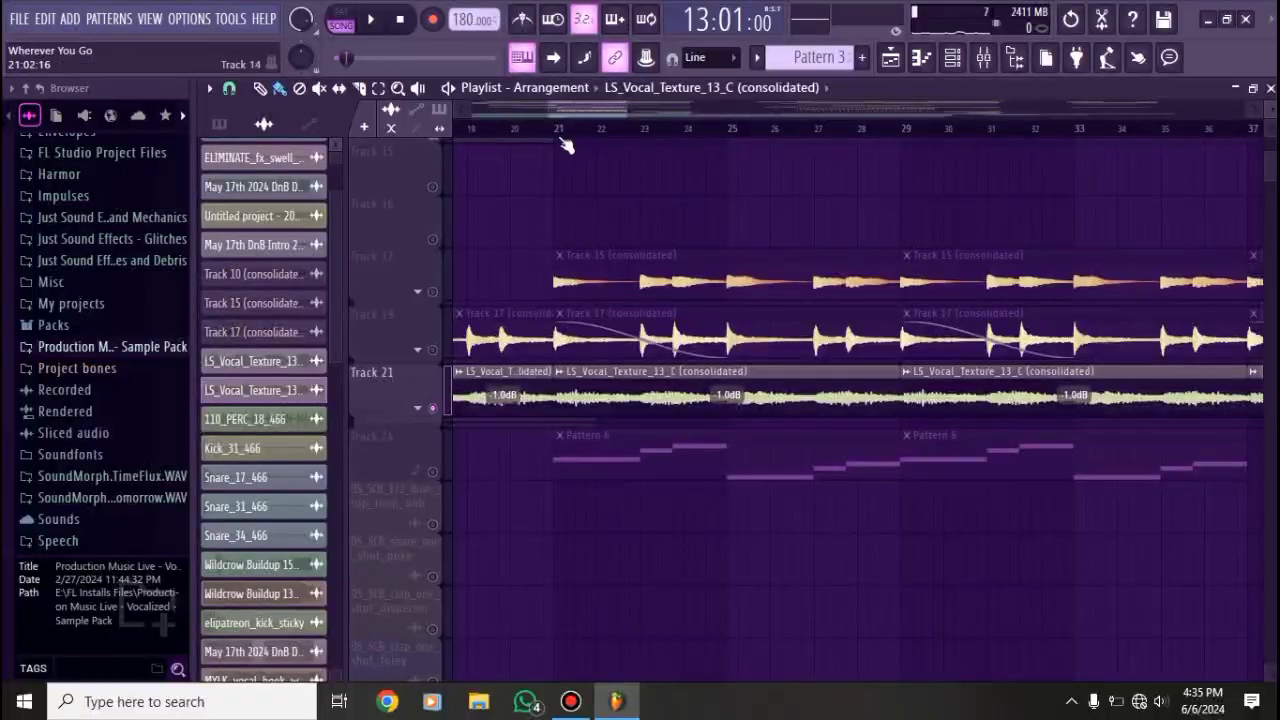
click(555, 130)
key(space)
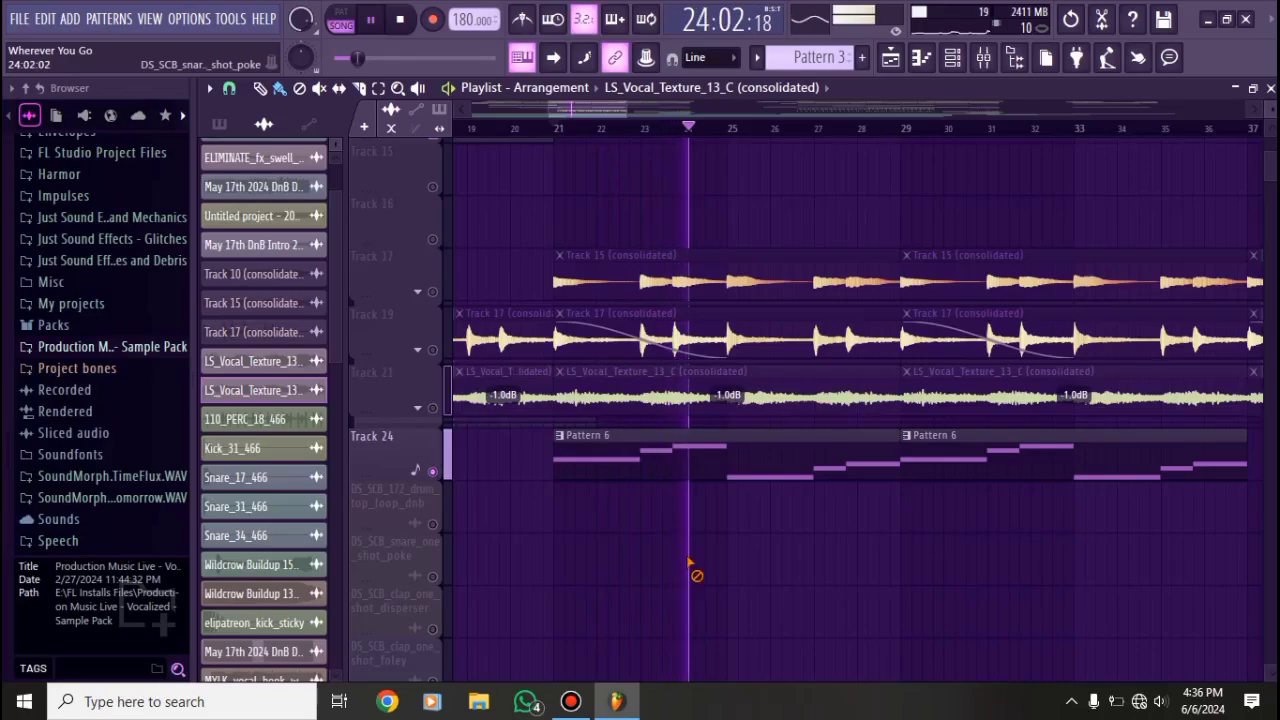
key(space)
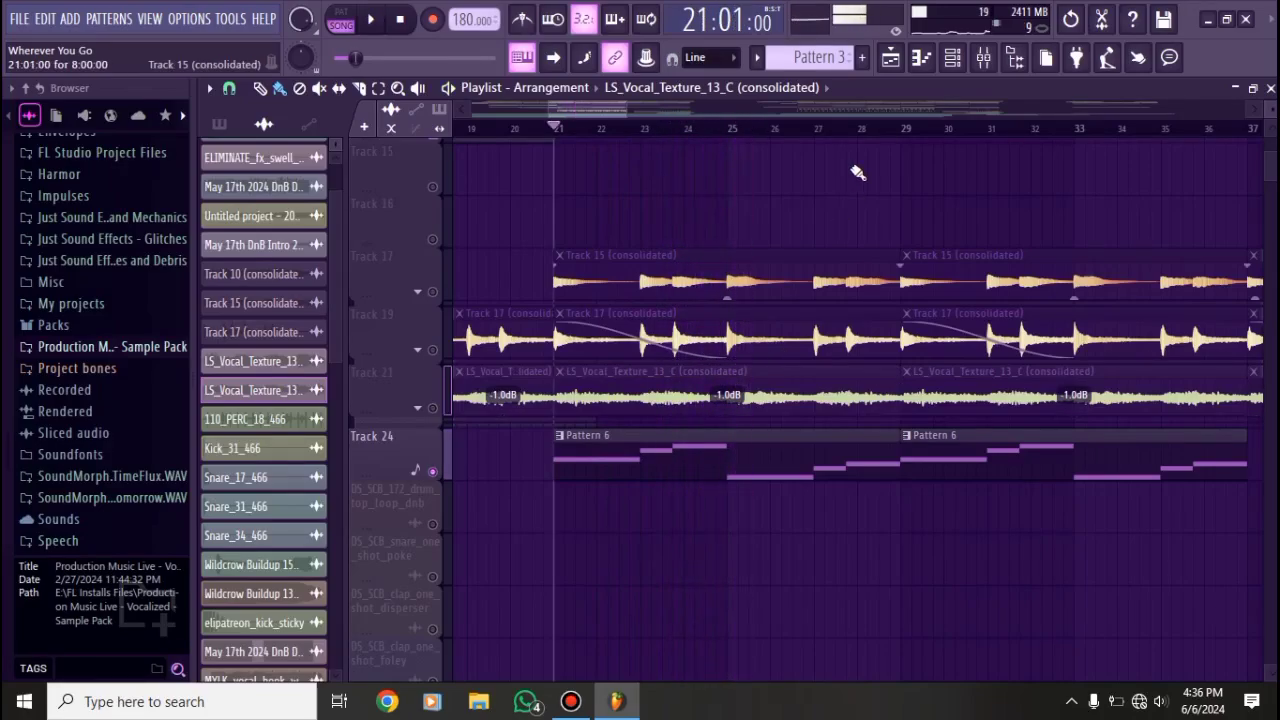
- Select the 3x Osc insert in the mixer and review its kHs Distortion settings
click(983, 57)
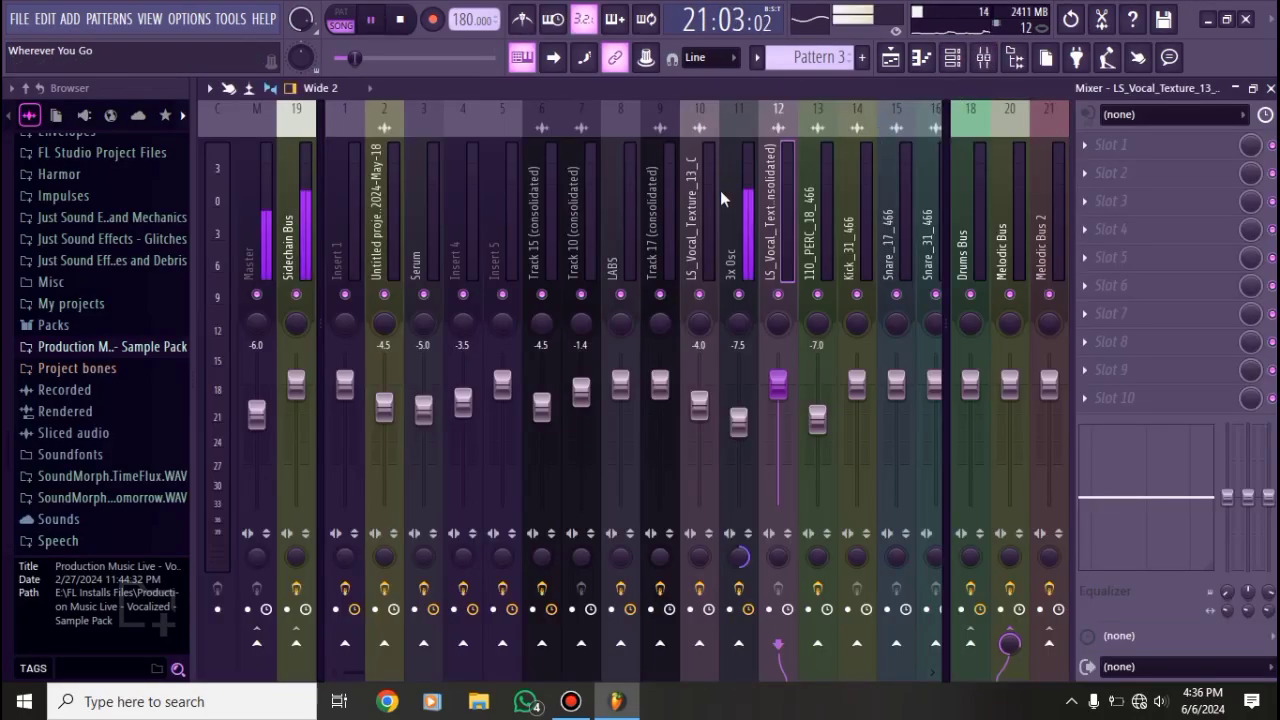
click(736, 195)
click(1132, 145)
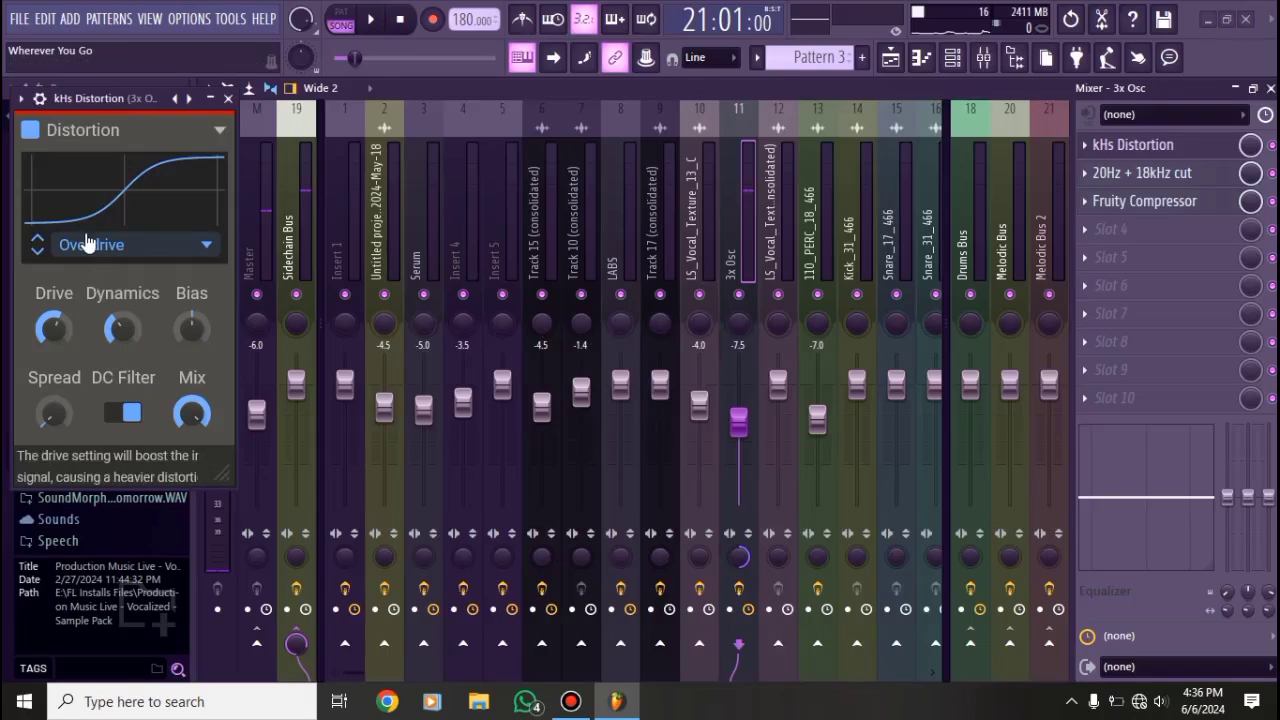
drag(120, 98, 327, 137)
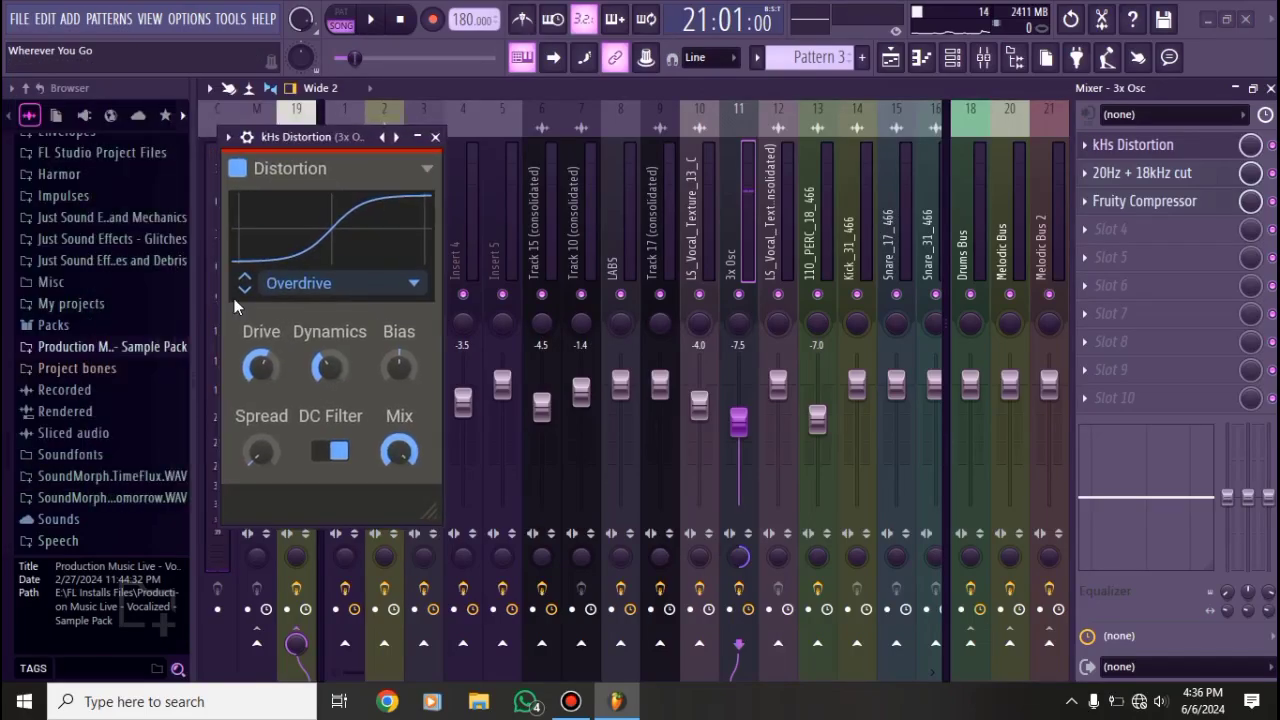
click(435, 137)
- Review the 20Hz + 18kHz cut EQ on the 3x Osc insert while playing back the bass
click(1145, 175)
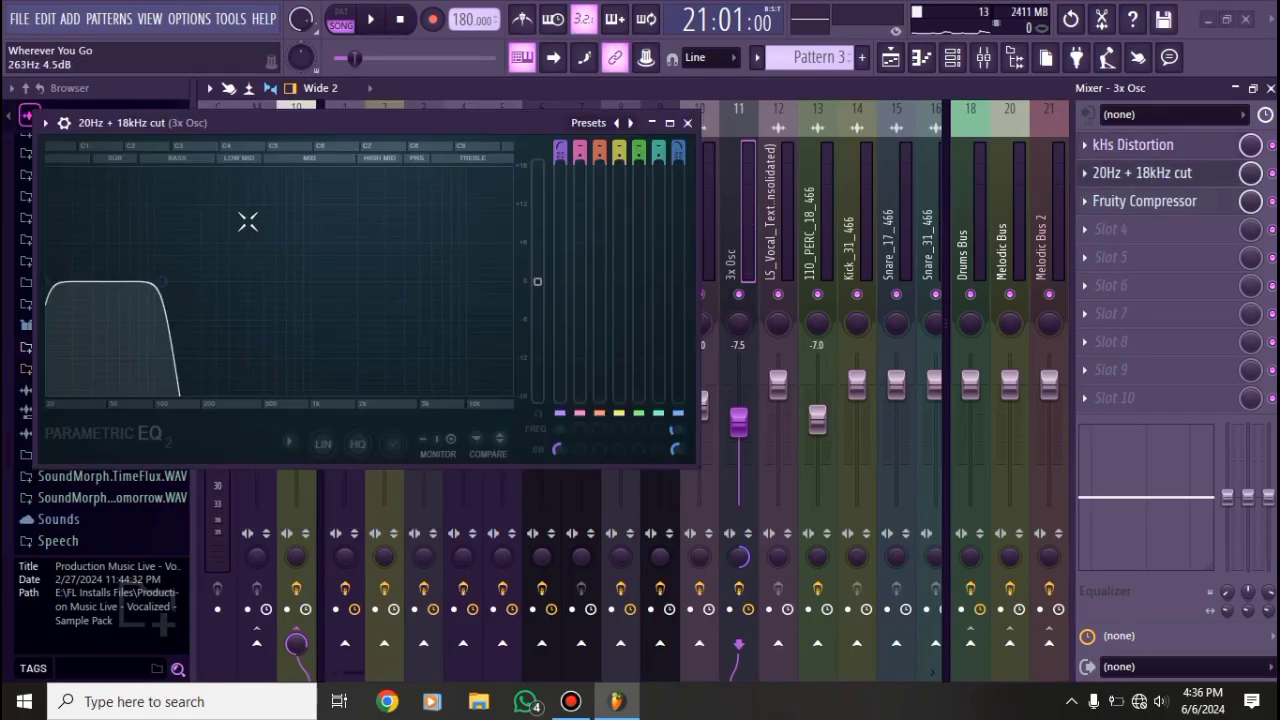
drag(287, 121, 452, 135)
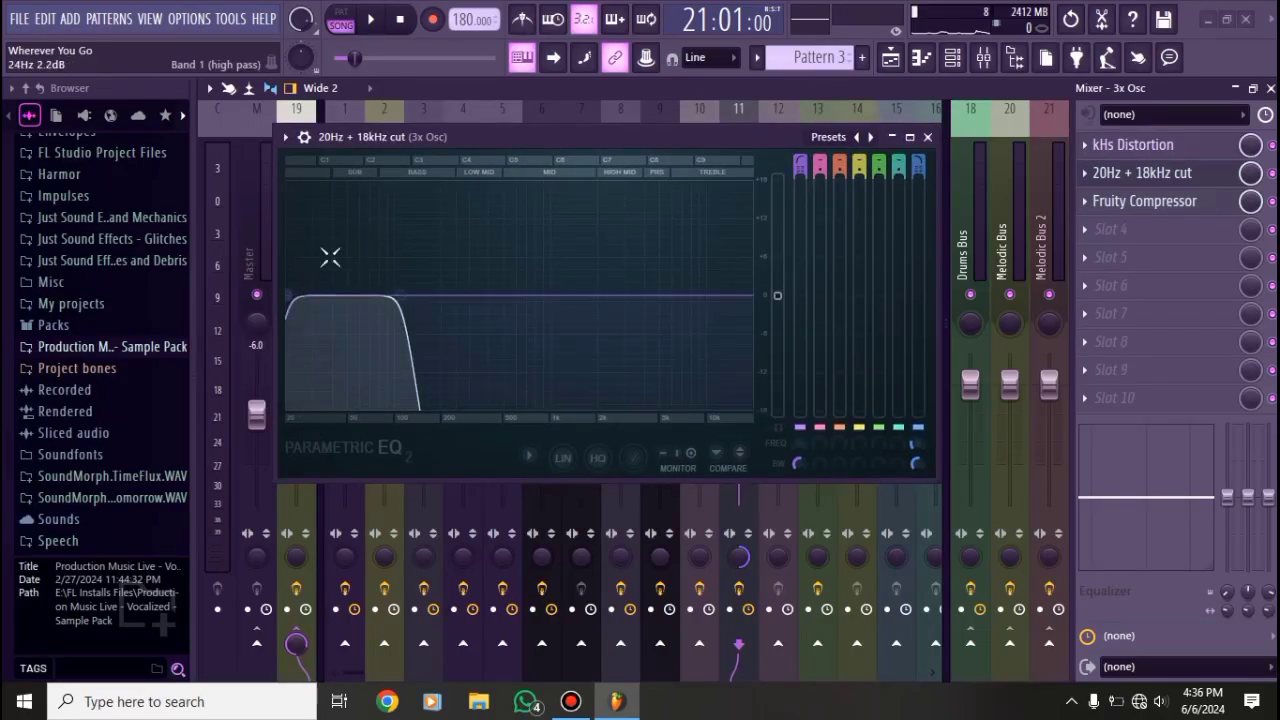
drag(475, 141, 462, 146)
key(space)
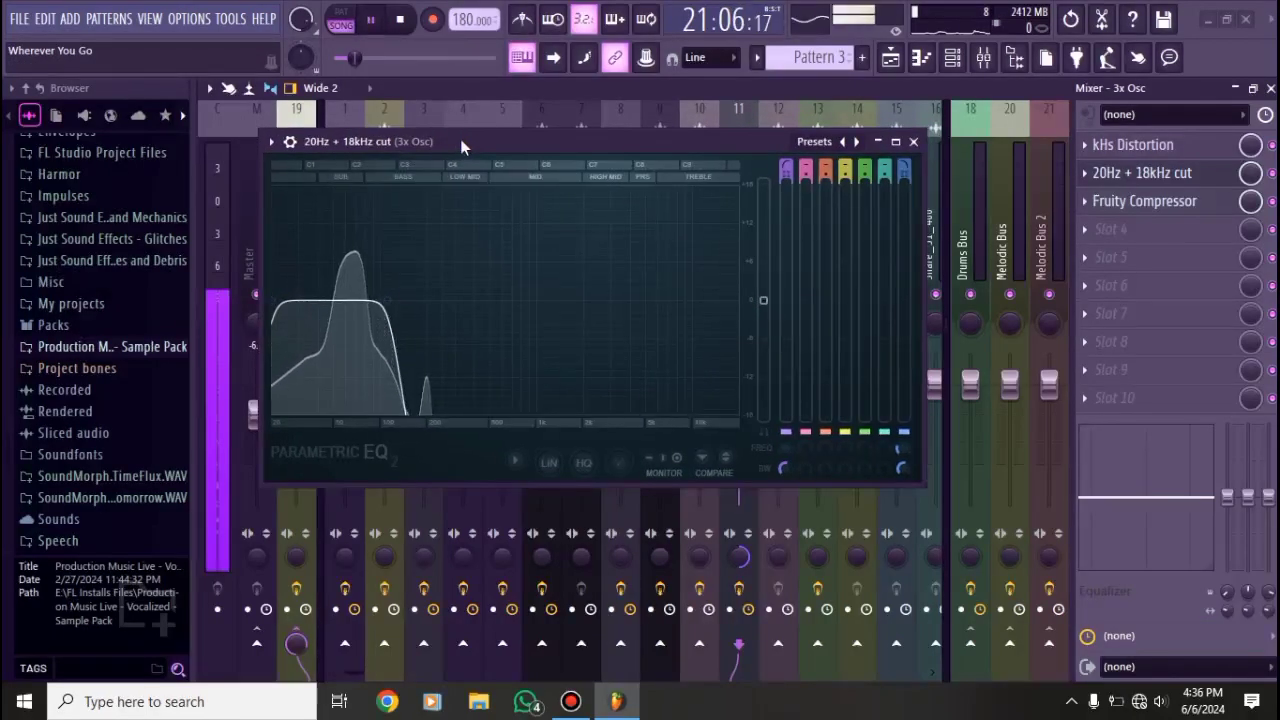
click(914, 143)
key(space)
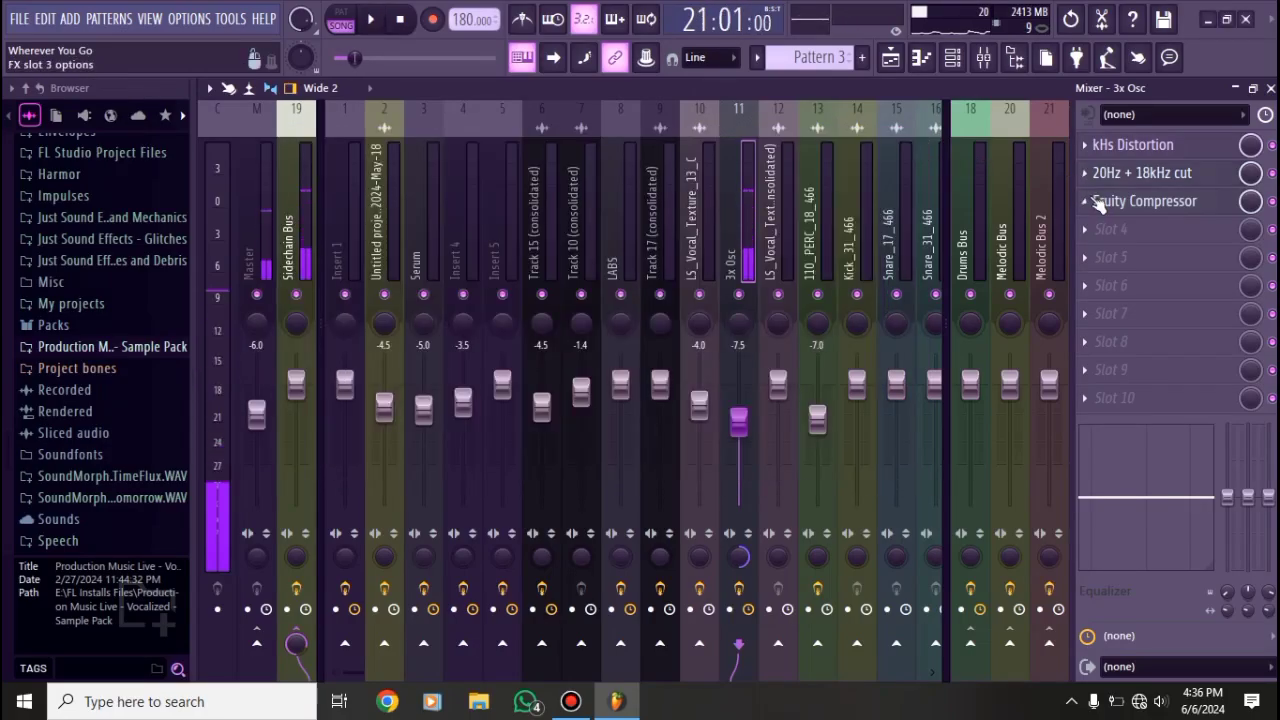
- Review the Fruity Compressor on the 3x Osc insert and play the bass to check the insert's level
click(1105, 201)
drag(271, 150, 481, 200)
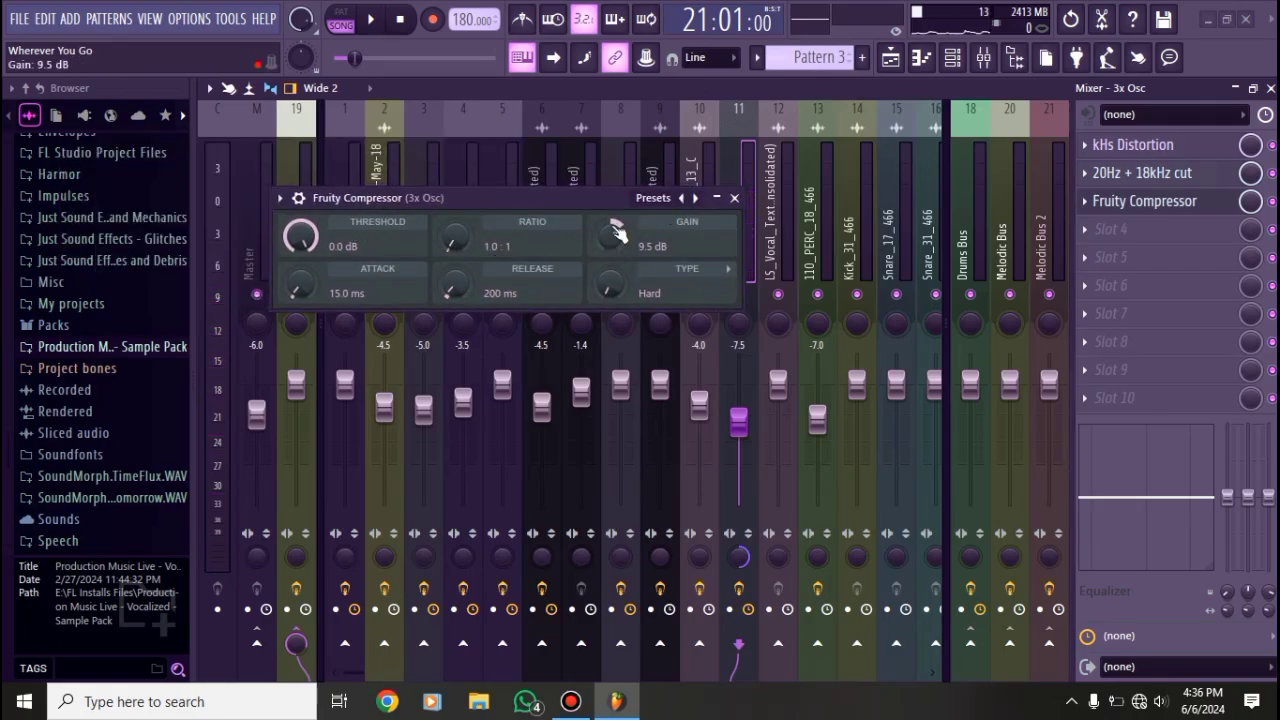
drag(521, 200, 562, 204)
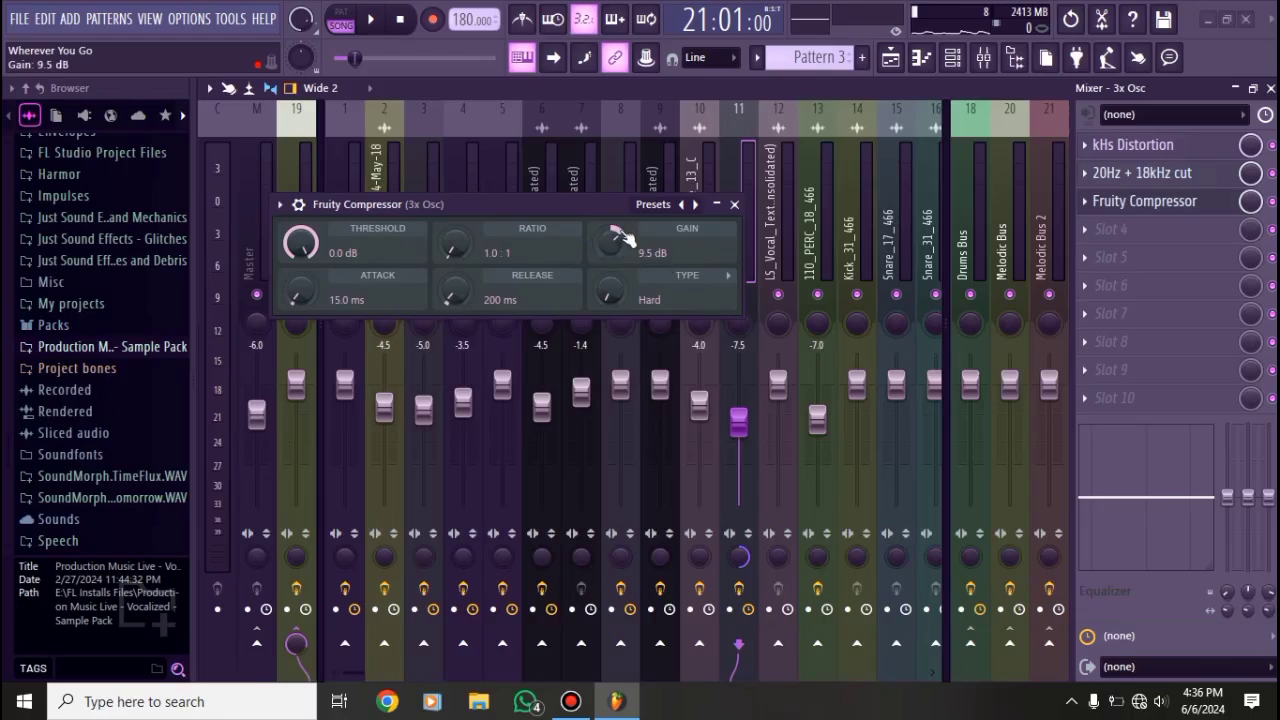
click(735, 205)
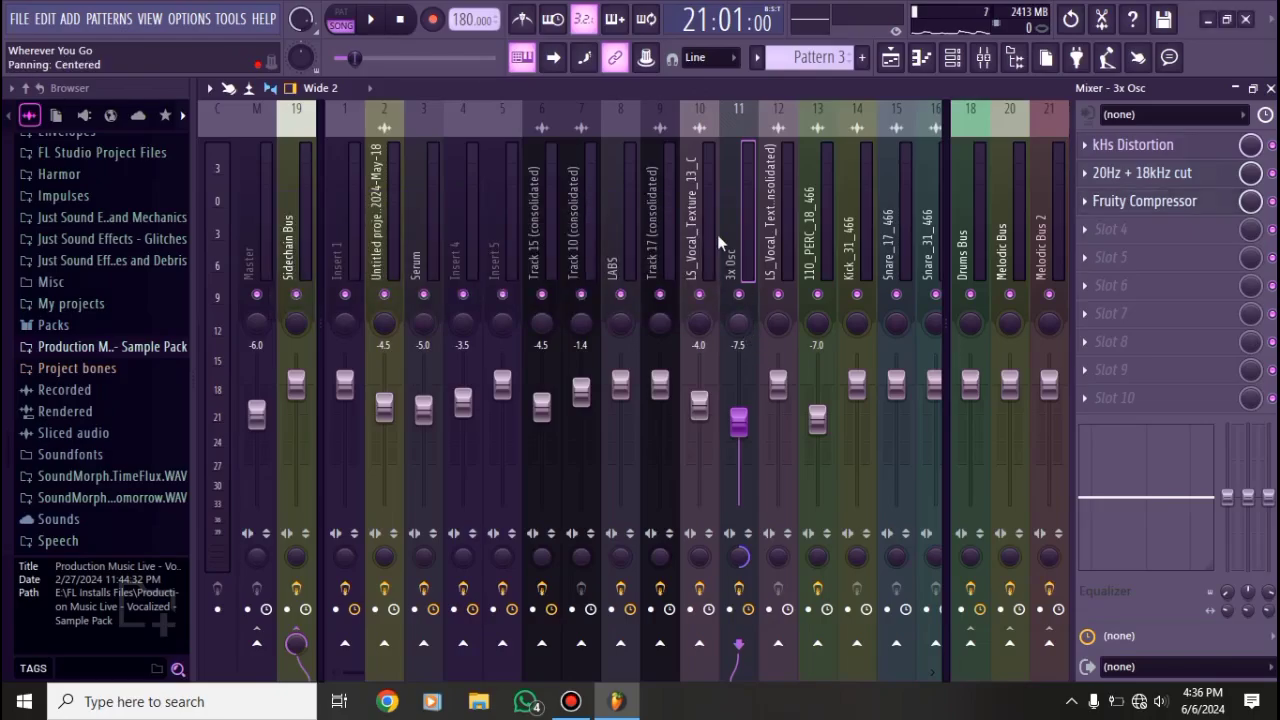
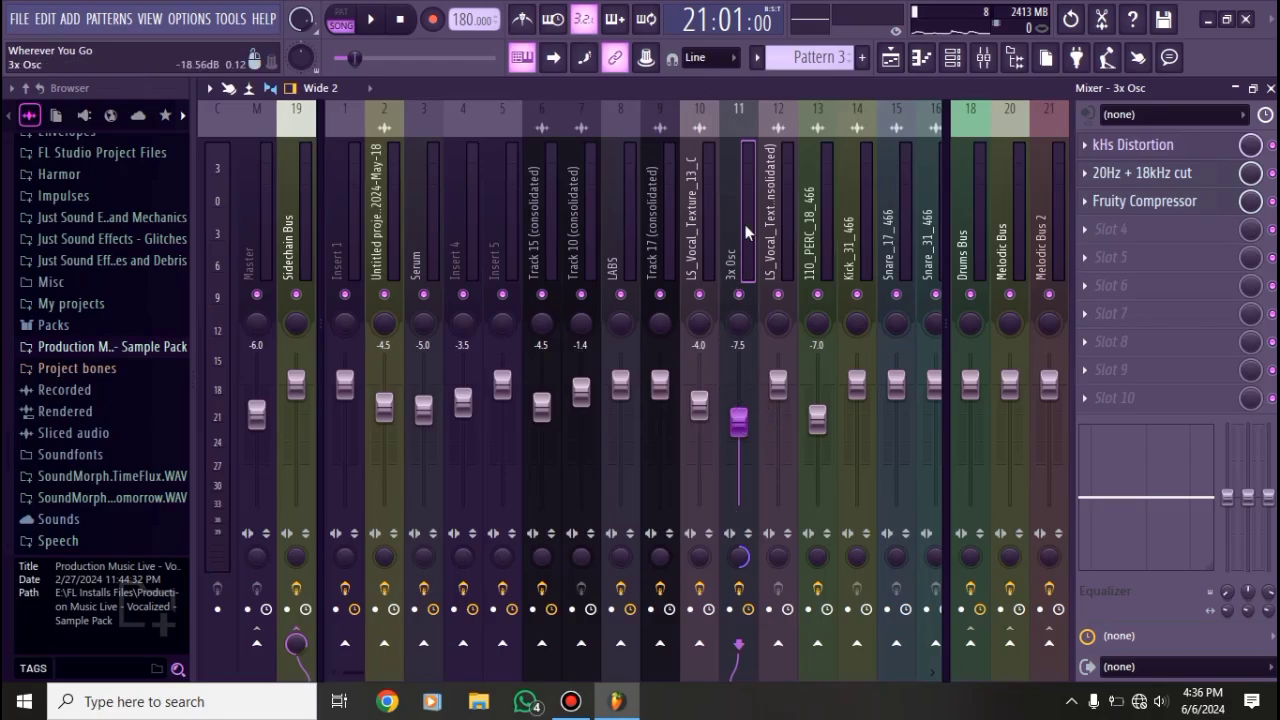
key(space)
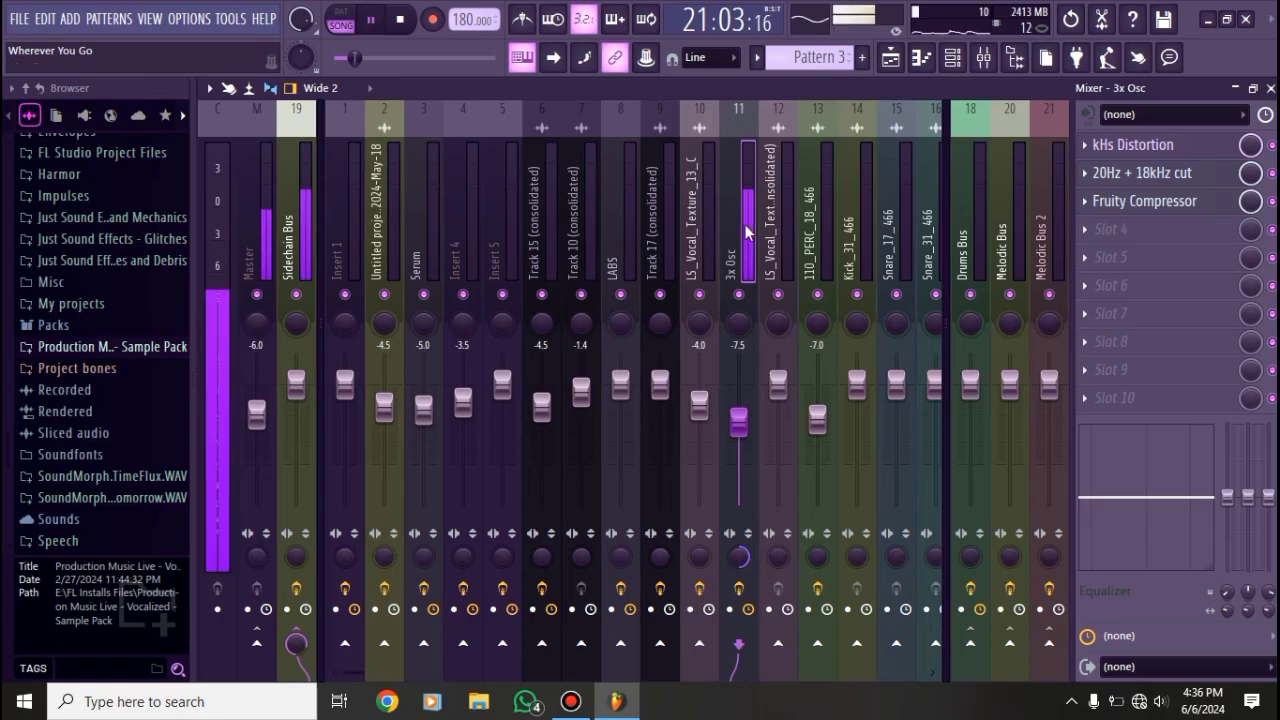
key(space)
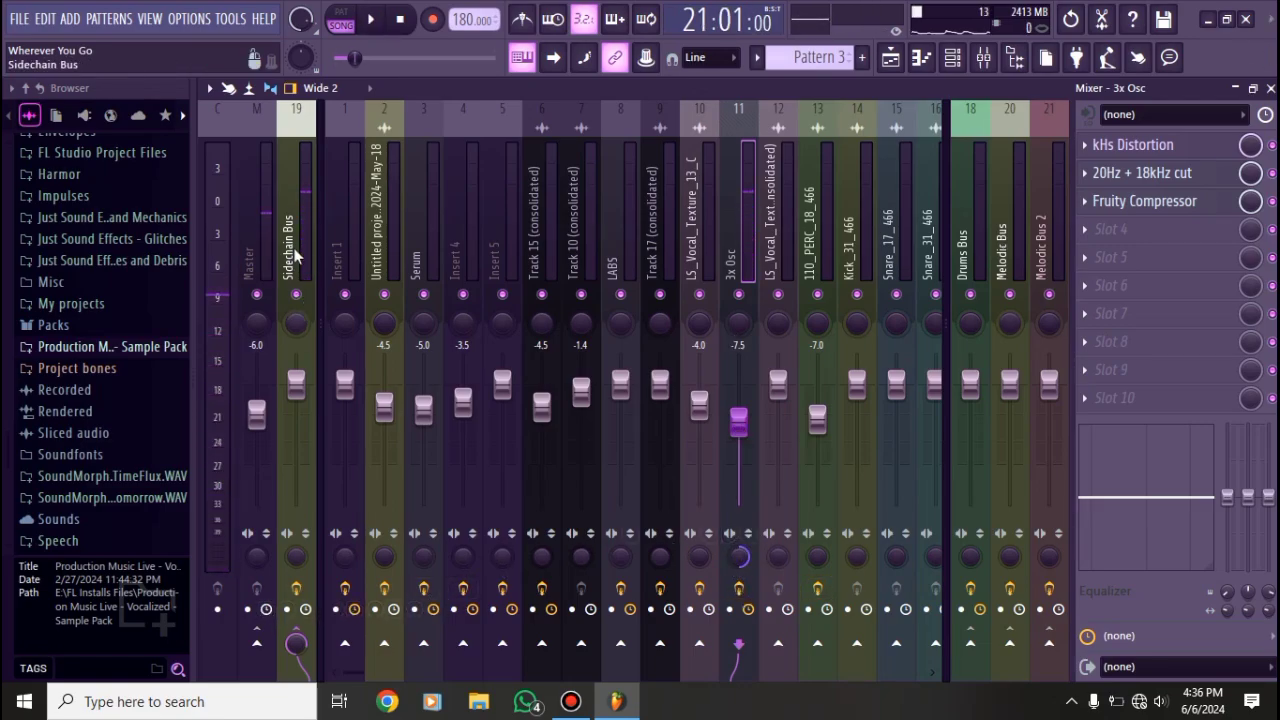
- Return to the playlist, solo the 110_PERC_16_466 track and play its percussion loop from bar 21
click(1269, 87)
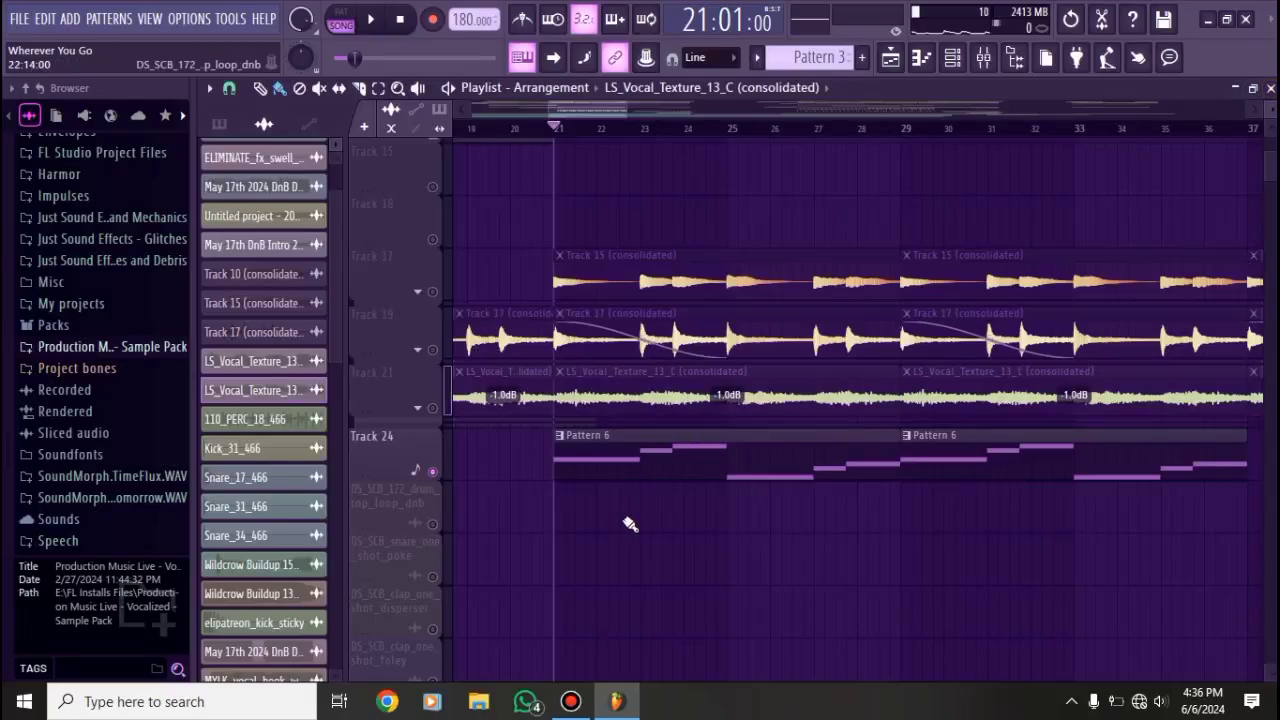
scroll(977, 412, down, 2)
scroll(660, 510, down, 4)
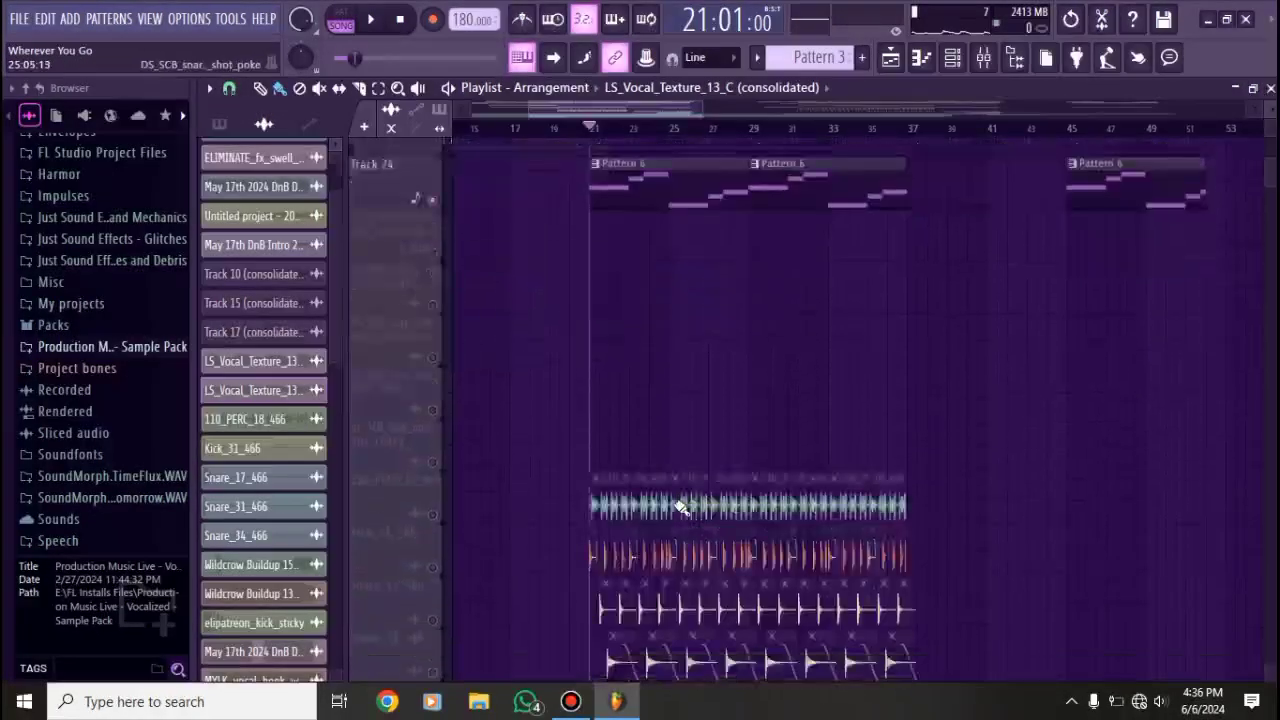
click(440, 432)
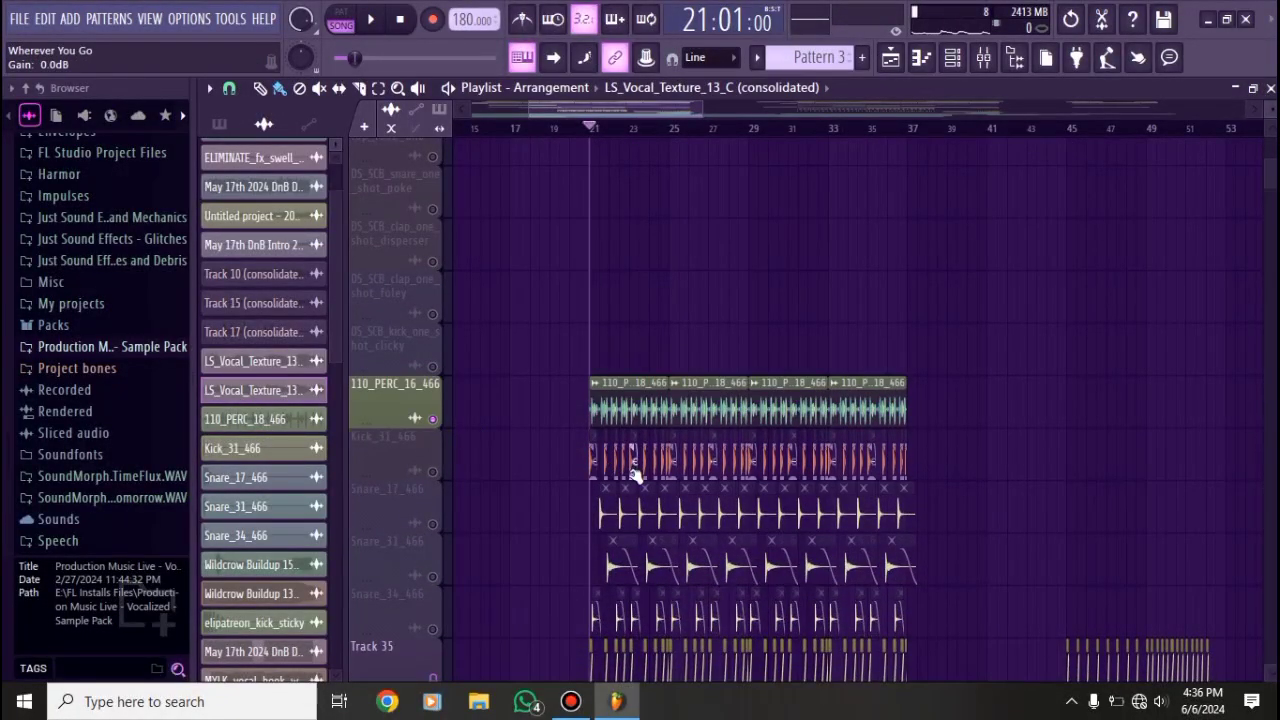
scroll(440, 496, up, 2)
scroll(460, 460, up, 1)
key(space)
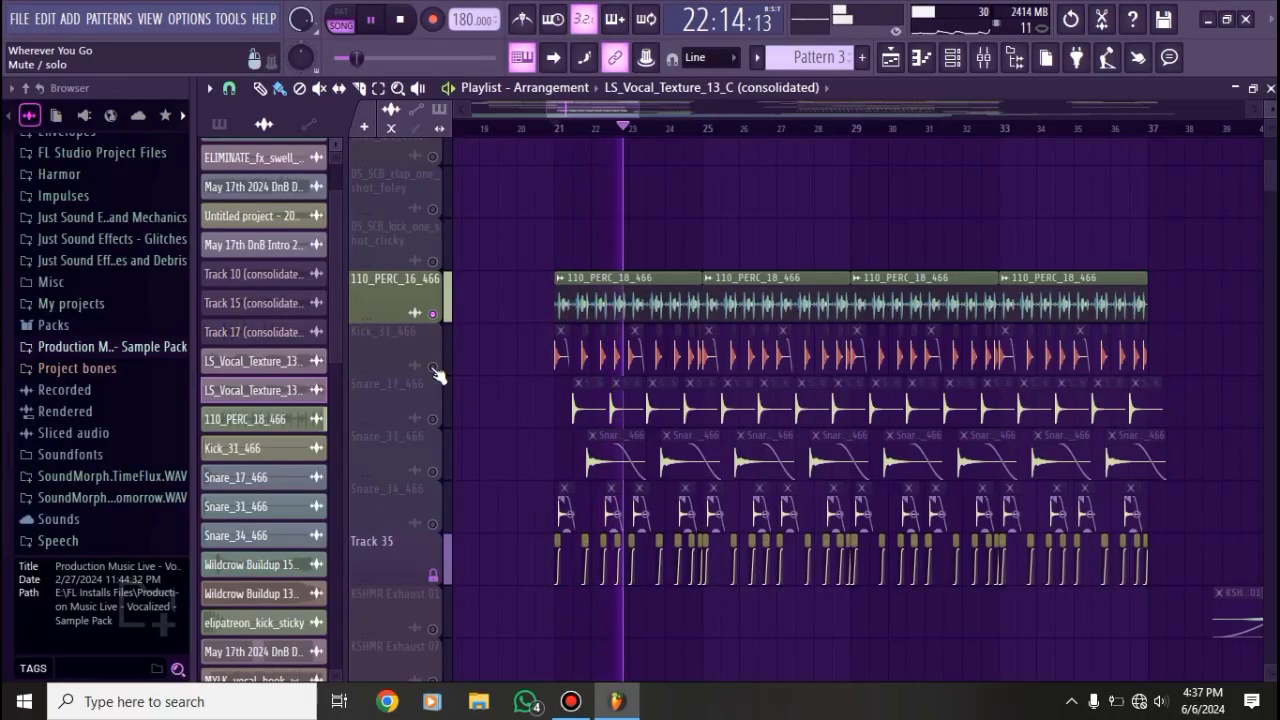
- Unmute the Kick_31_466, Snare_17_466, Snare_31_466 and Snare_34_466 tracks and play the layered drums with the percussion from bar 21
click(433, 367)
key(space)
key(space)
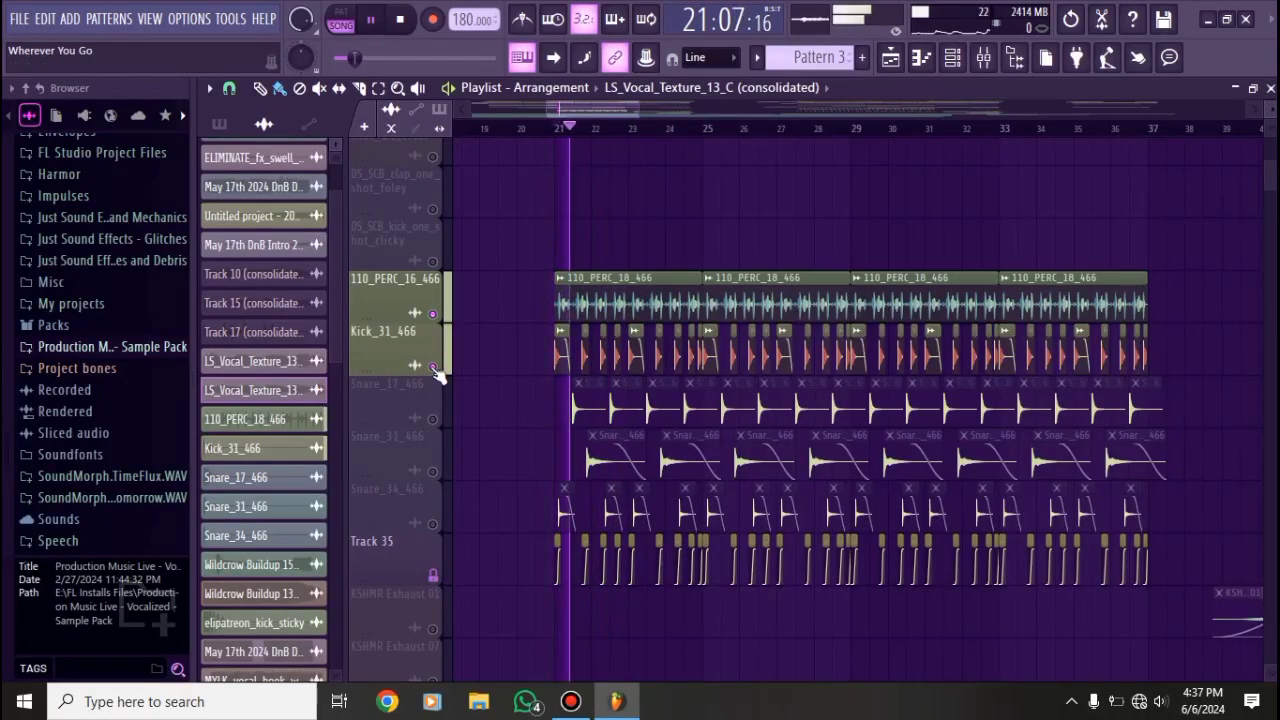
key(space)
click(433, 418)
key(space)
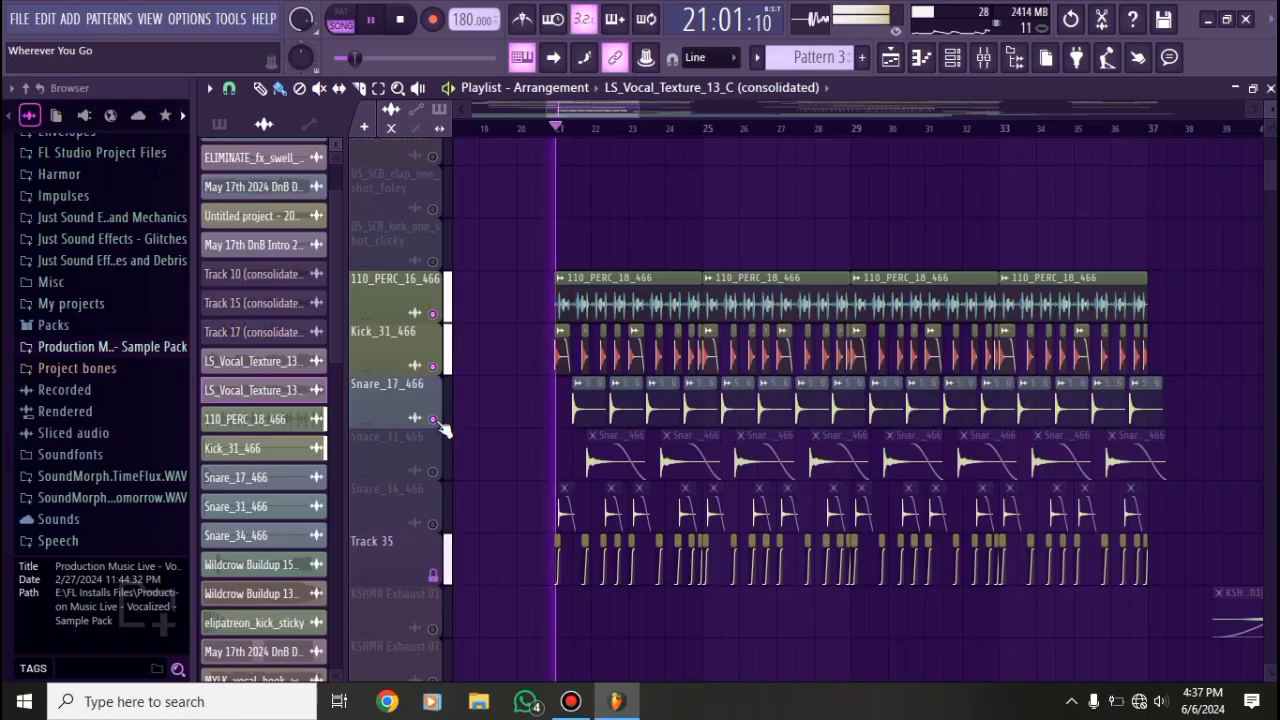
click(433, 470)
click(433, 523)
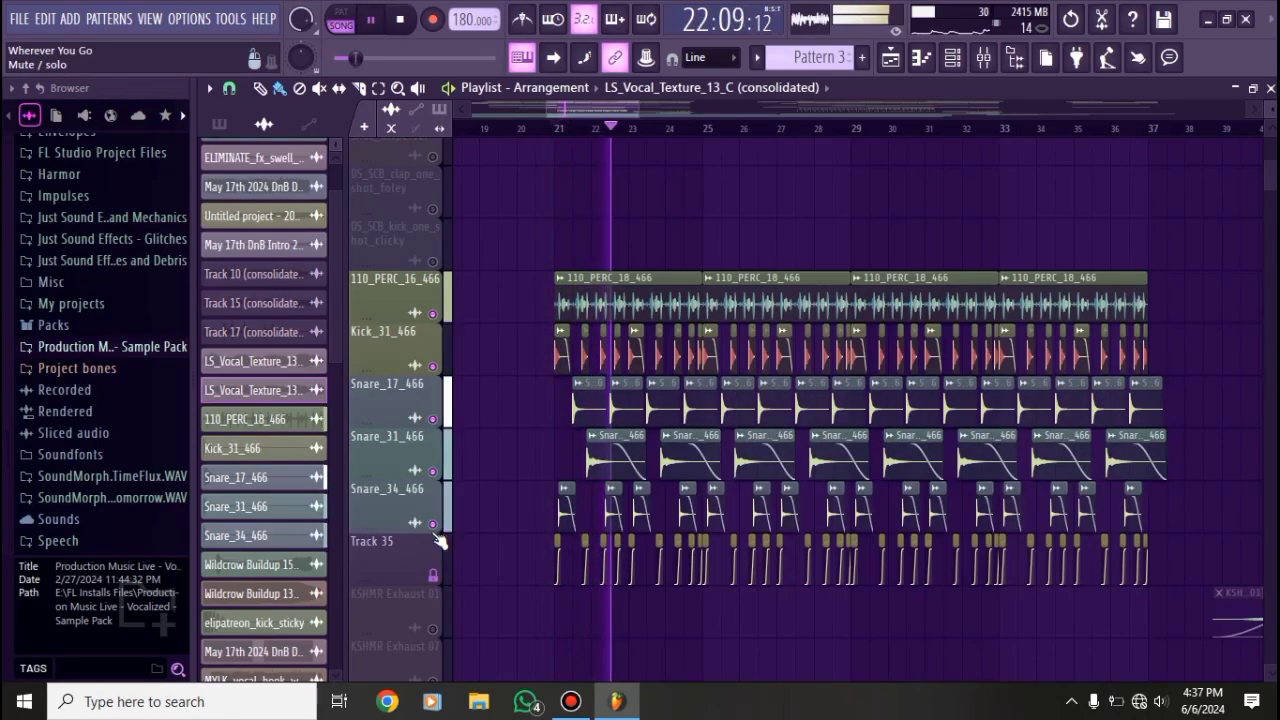
scroll(586, 523, down, 3)
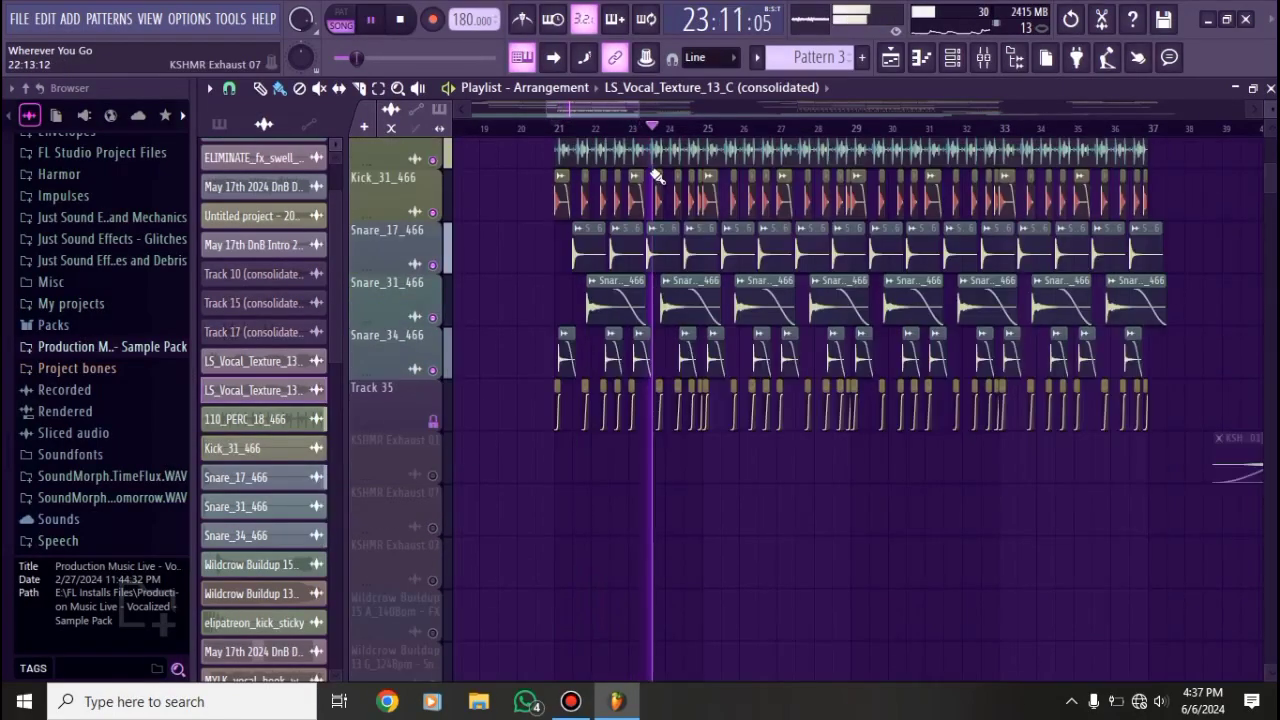
scroll(652, 177, up, 4)
key(space)
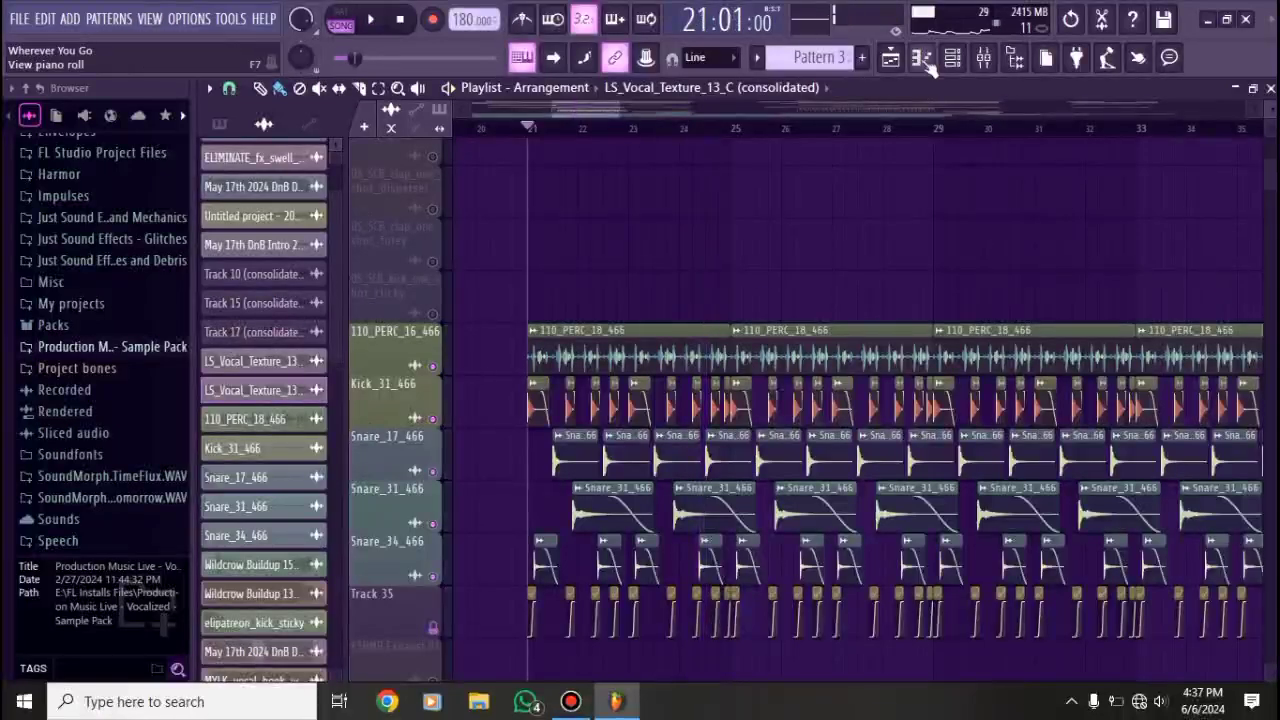
- Open The Glue 64 on the Drums Bus mixer insert and choose its Drum preset "full parallel"
click(984, 57)
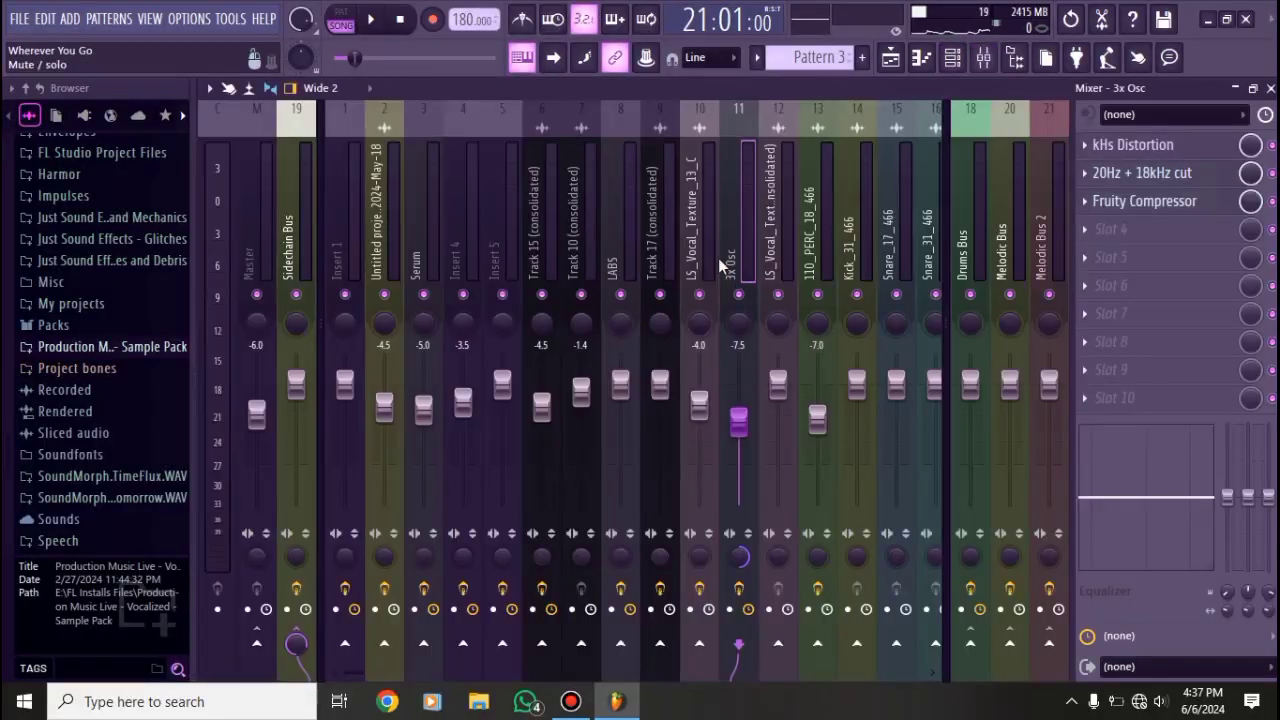
click(982, 227)
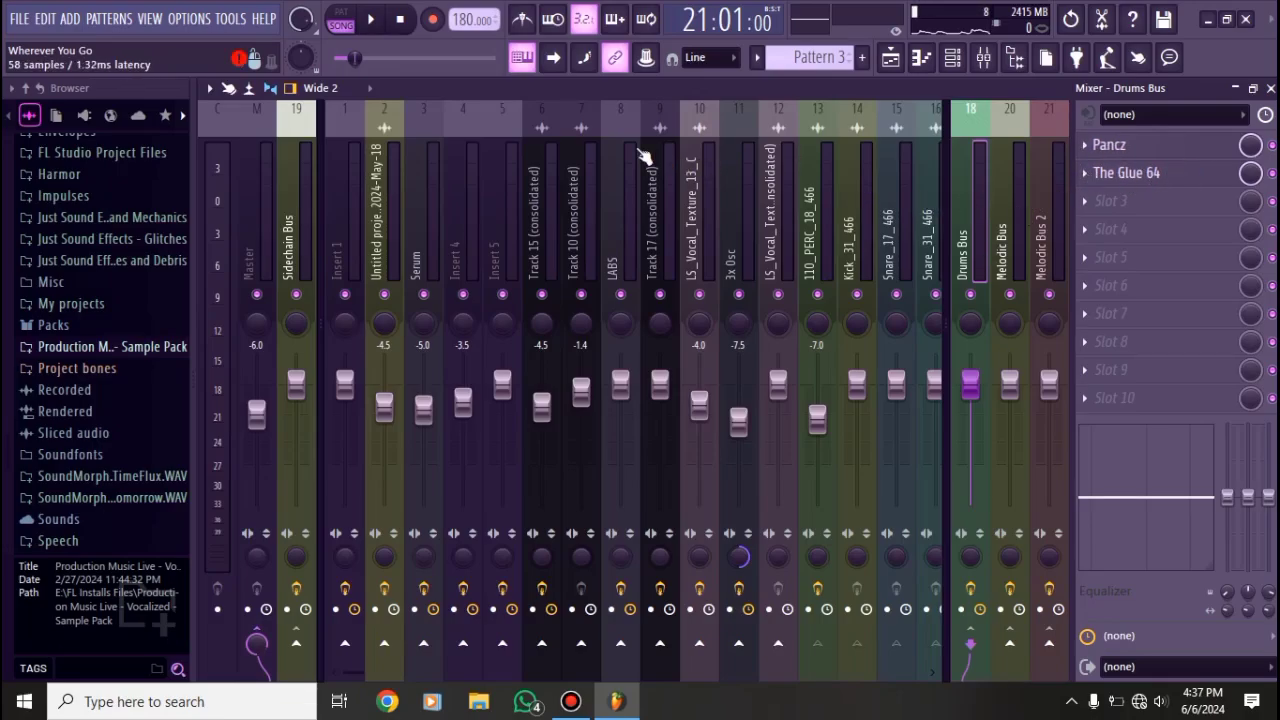
drag(330, 255, 543, 50)
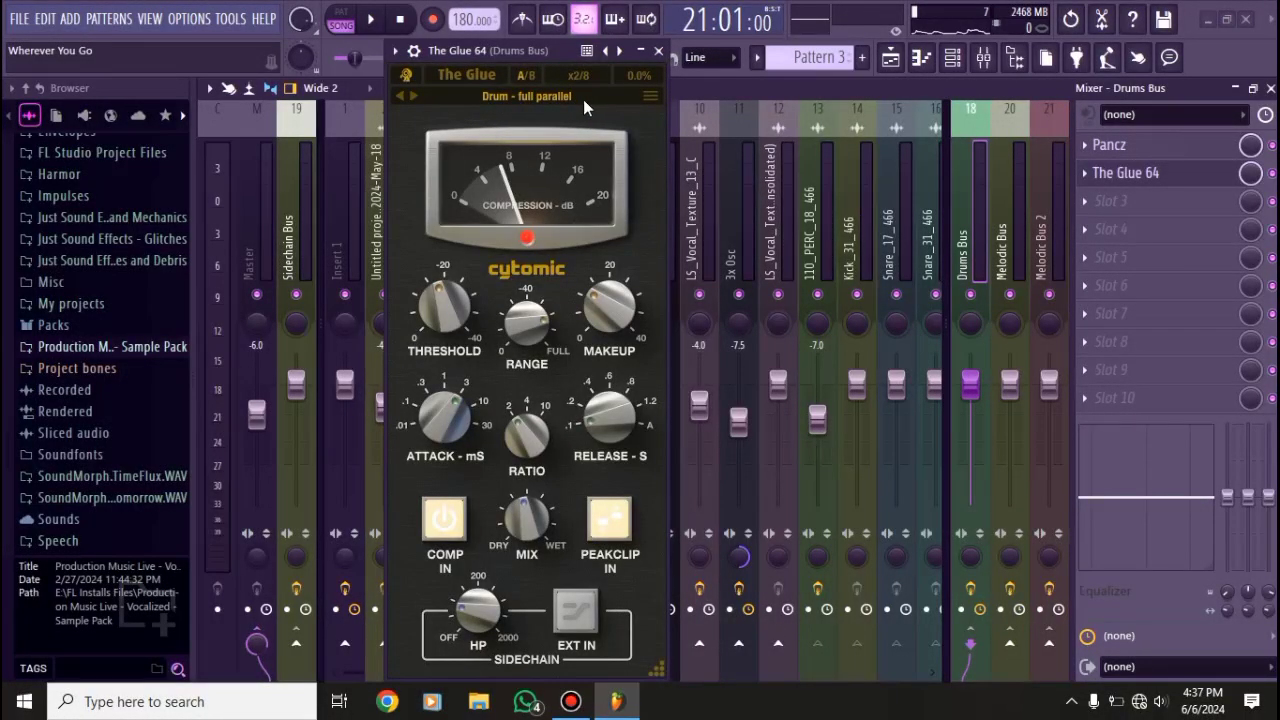
click(585, 99)
mouse_move(657, 122)
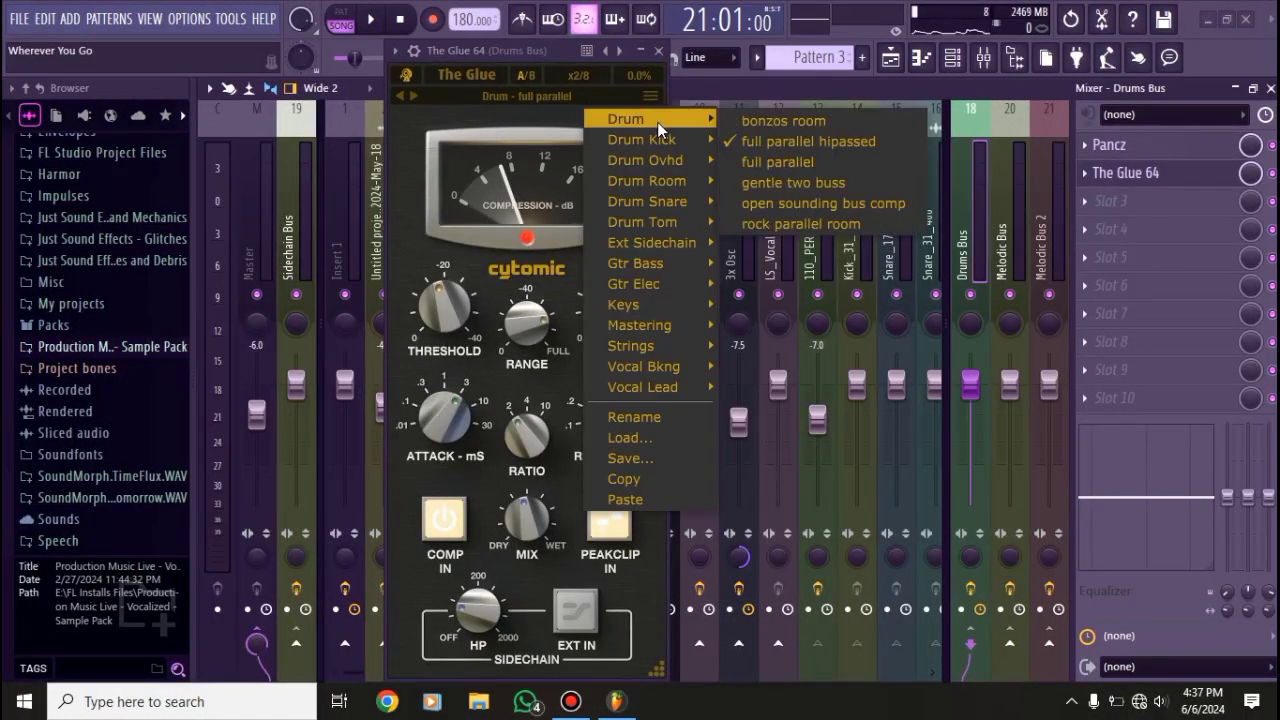
click(773, 162)
click(659, 51)
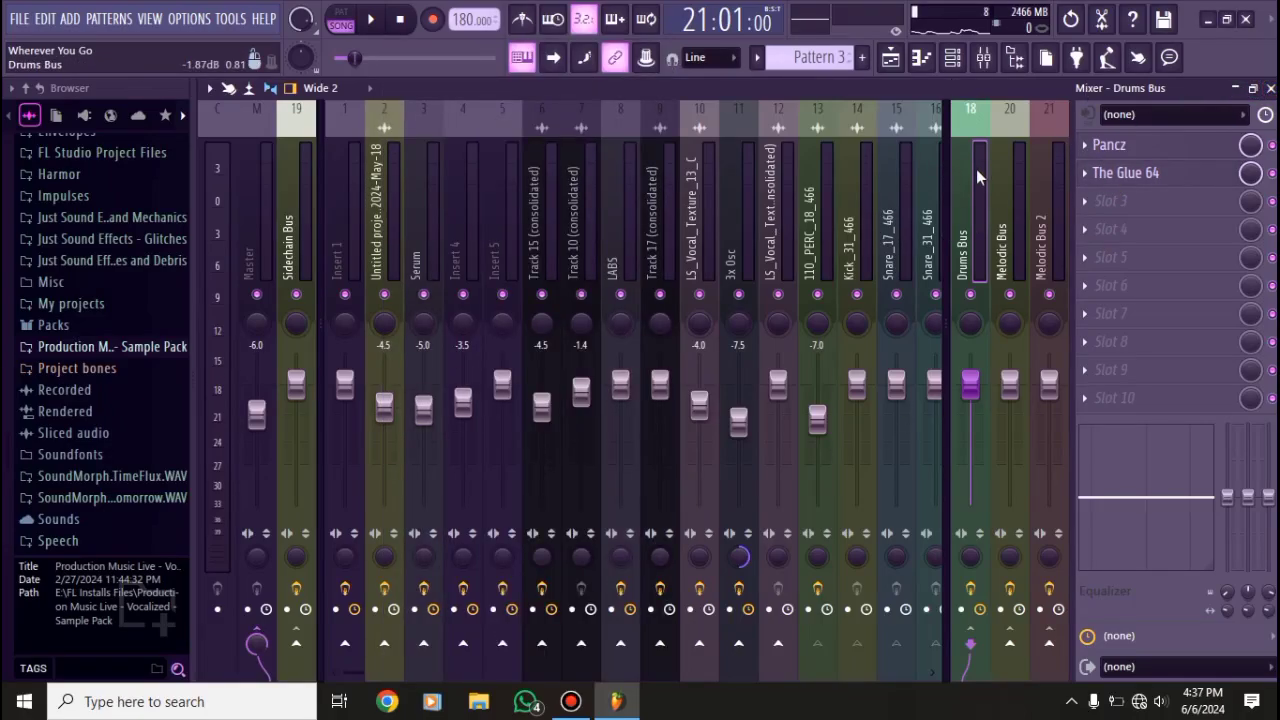
- Solo the KSHMR Exhaust 01 riser track in the playlist and play it from about bar 39, skipping ahead to 43:09:00
key(F5)
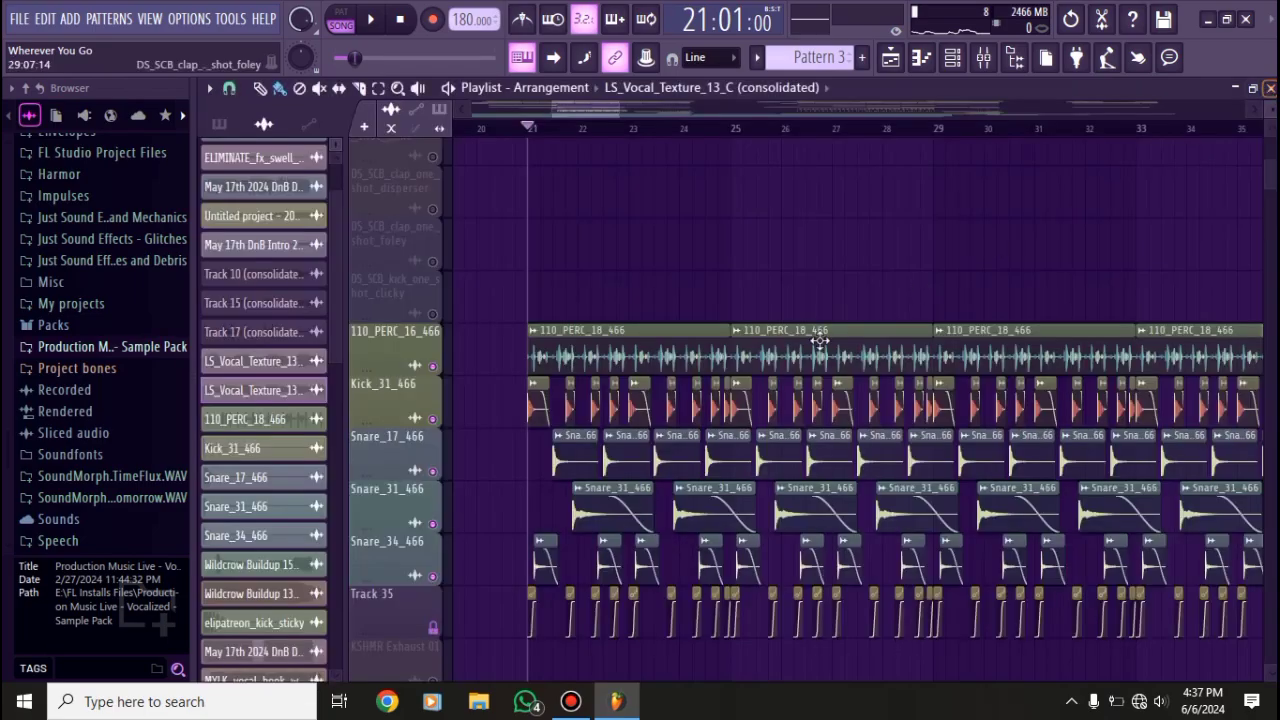
scroll(657, 214, down, 10)
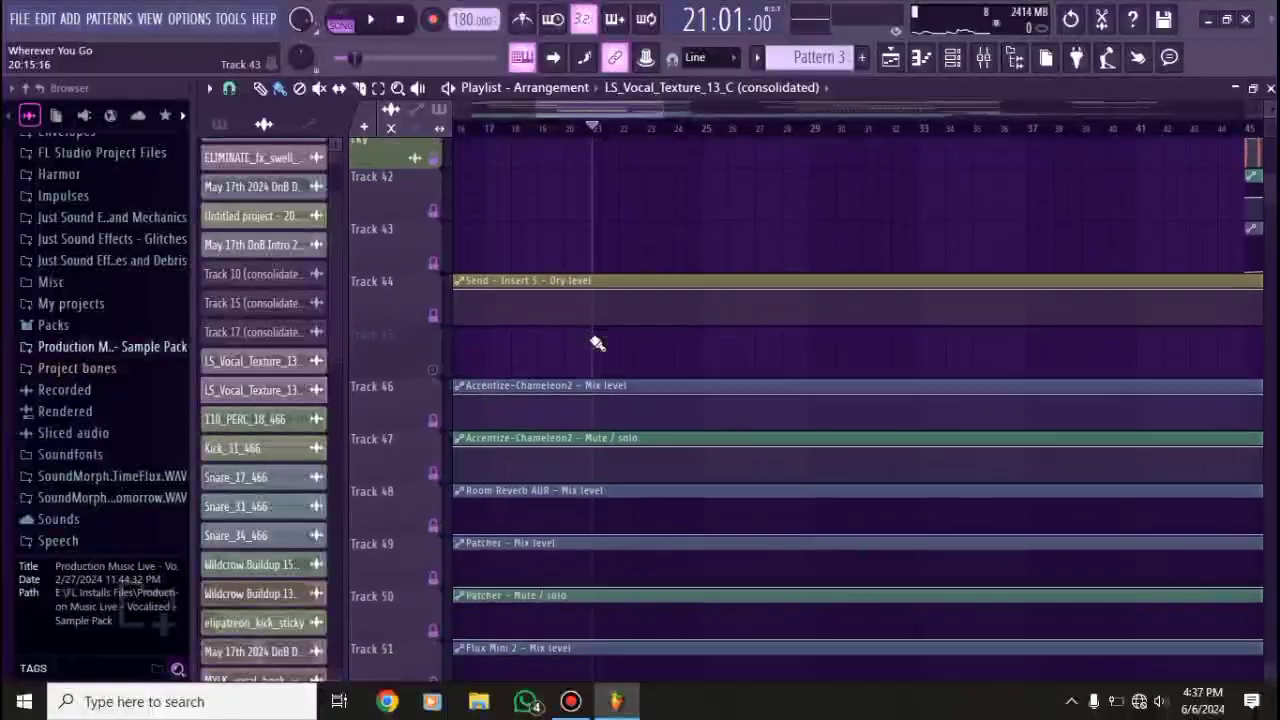
scroll(597, 323, down, 3)
scroll(597, 317, up, 15)
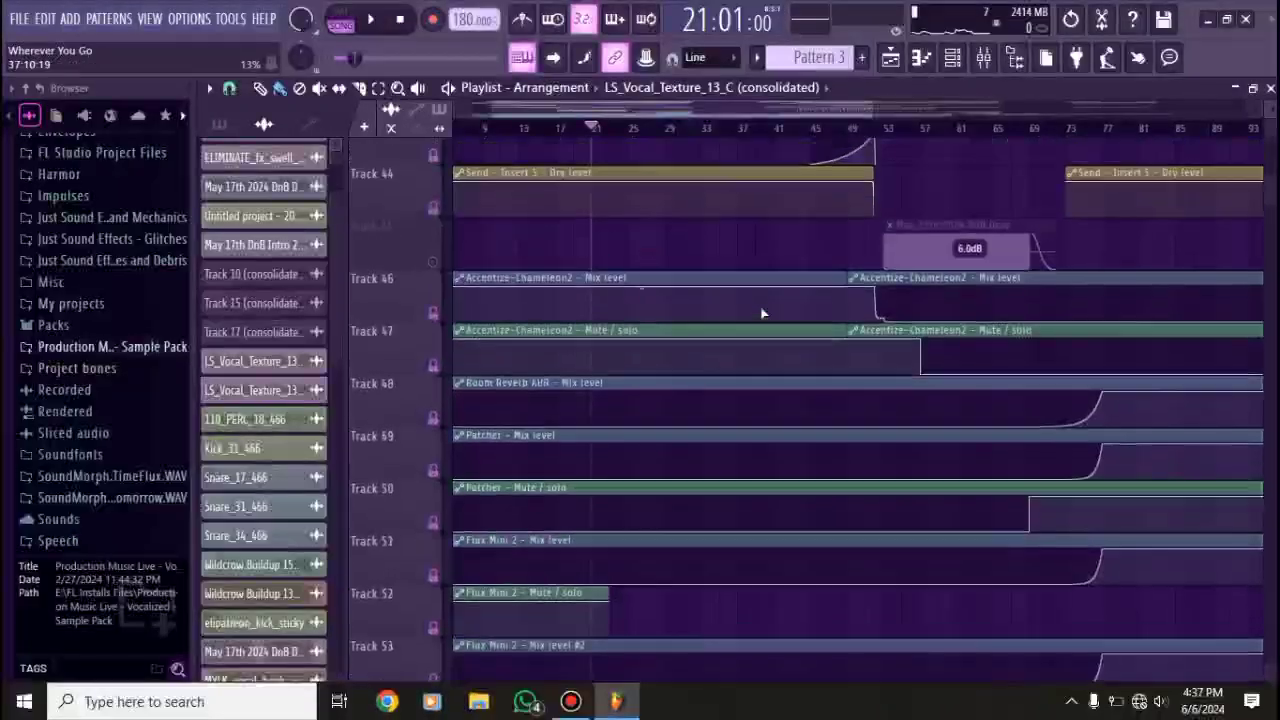
scroll(790, 390, up, 5)
scroll(790, 380, up, 3)
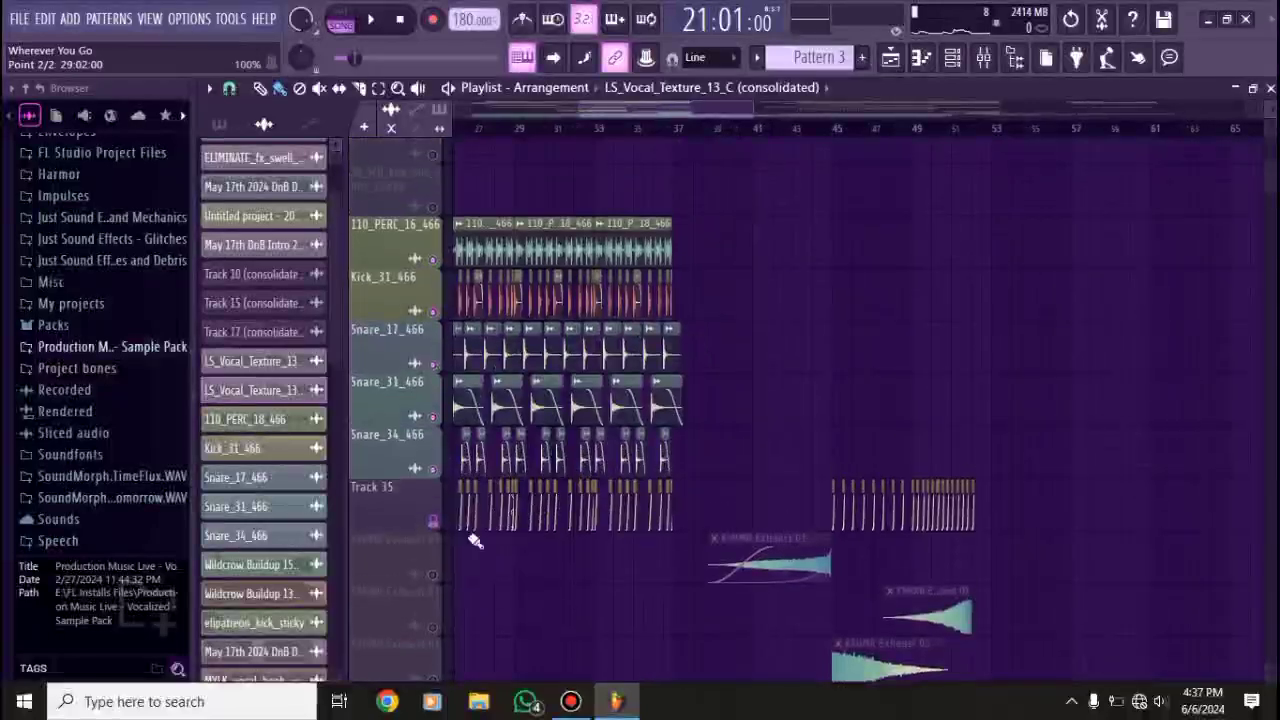
click(433, 577)
scroll(757, 145, down, 2)
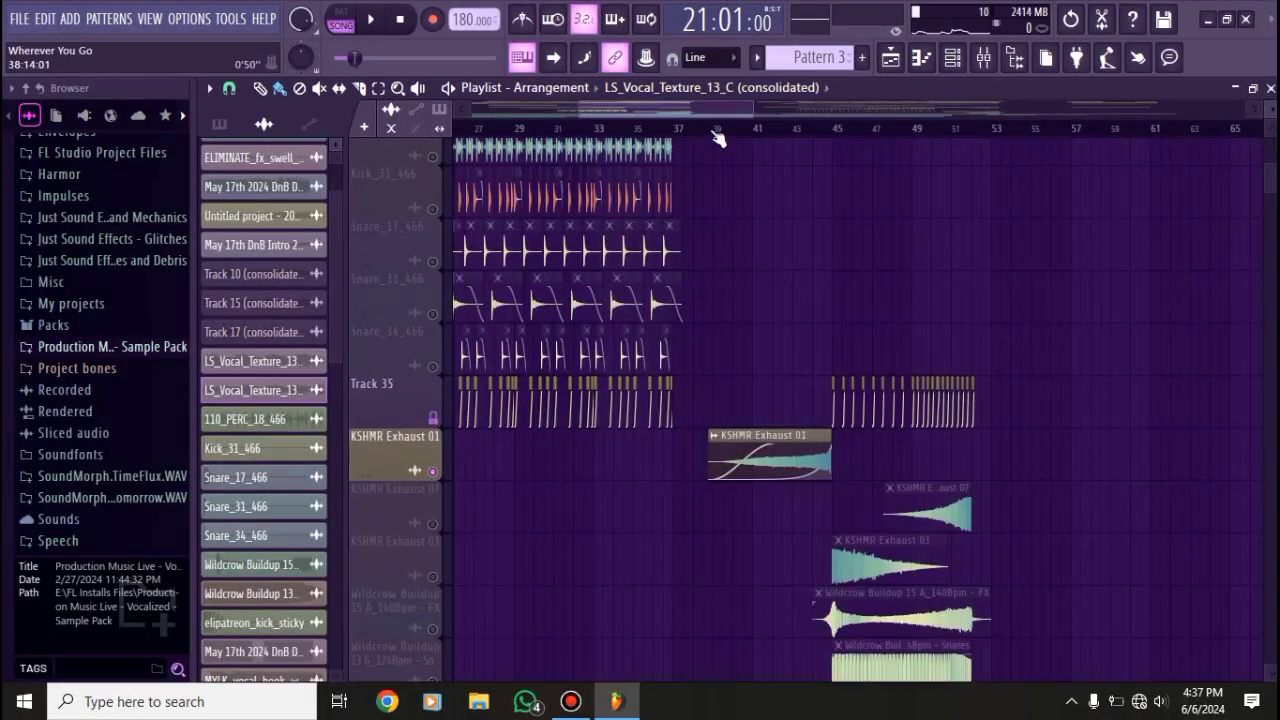
click(717, 137)
key(space)
scroll(794, 274, up, 2)
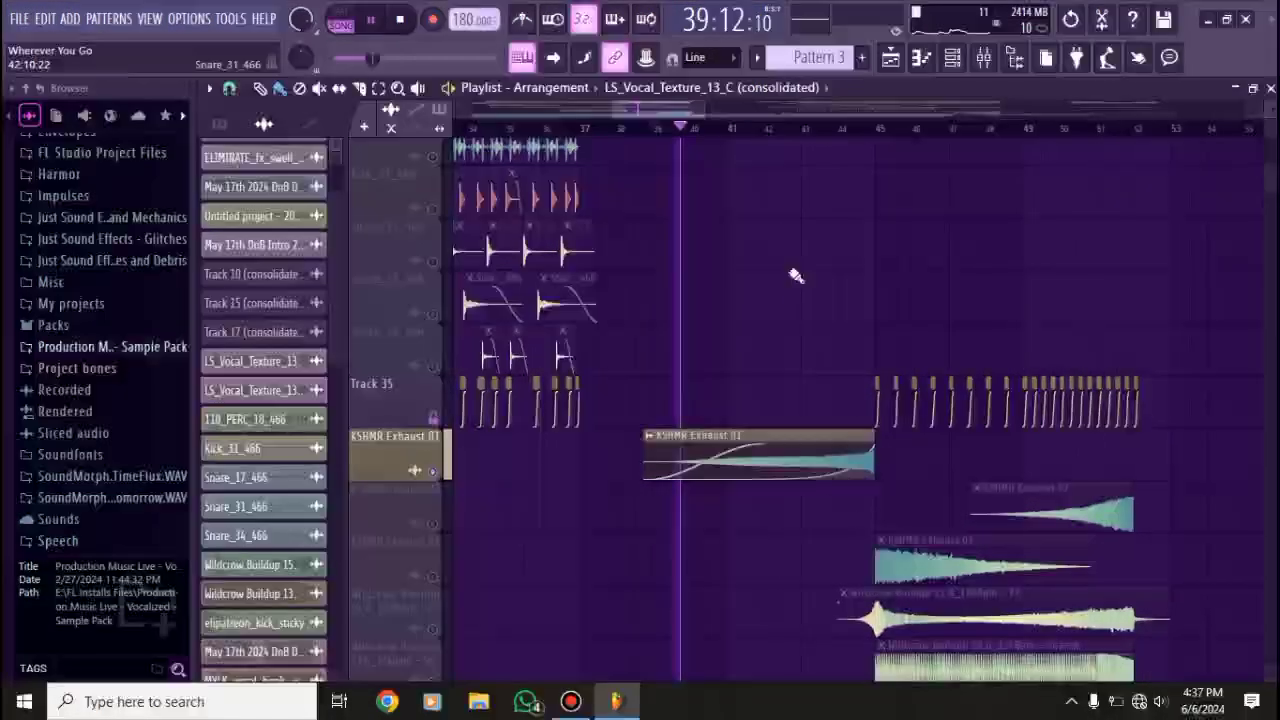
click(813, 134)
scroll(543, 390, down, 3)
key(space)
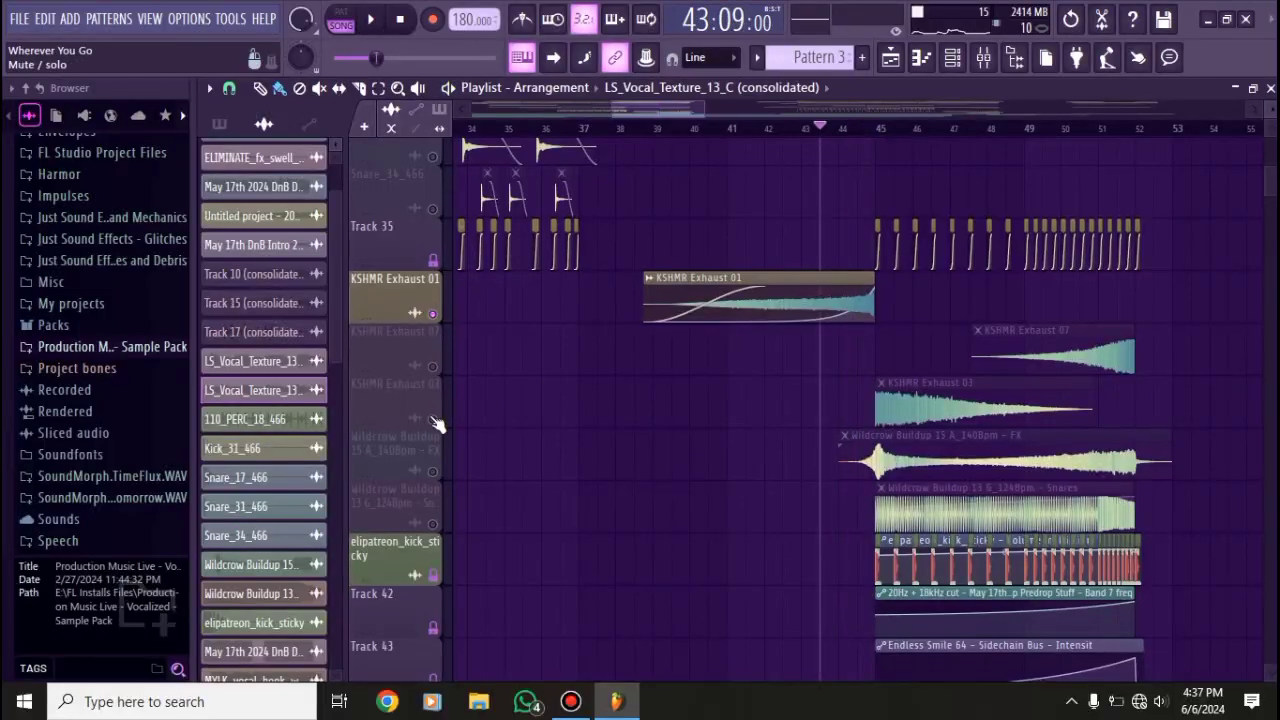
- Unmute the KSHMR Exhaust 07, KSHMR Exhaust 03, Wildcrow Buildup 15 FX and Wildcrow Buildup 13 Snares tracks
click(433, 418)
click(433, 471)
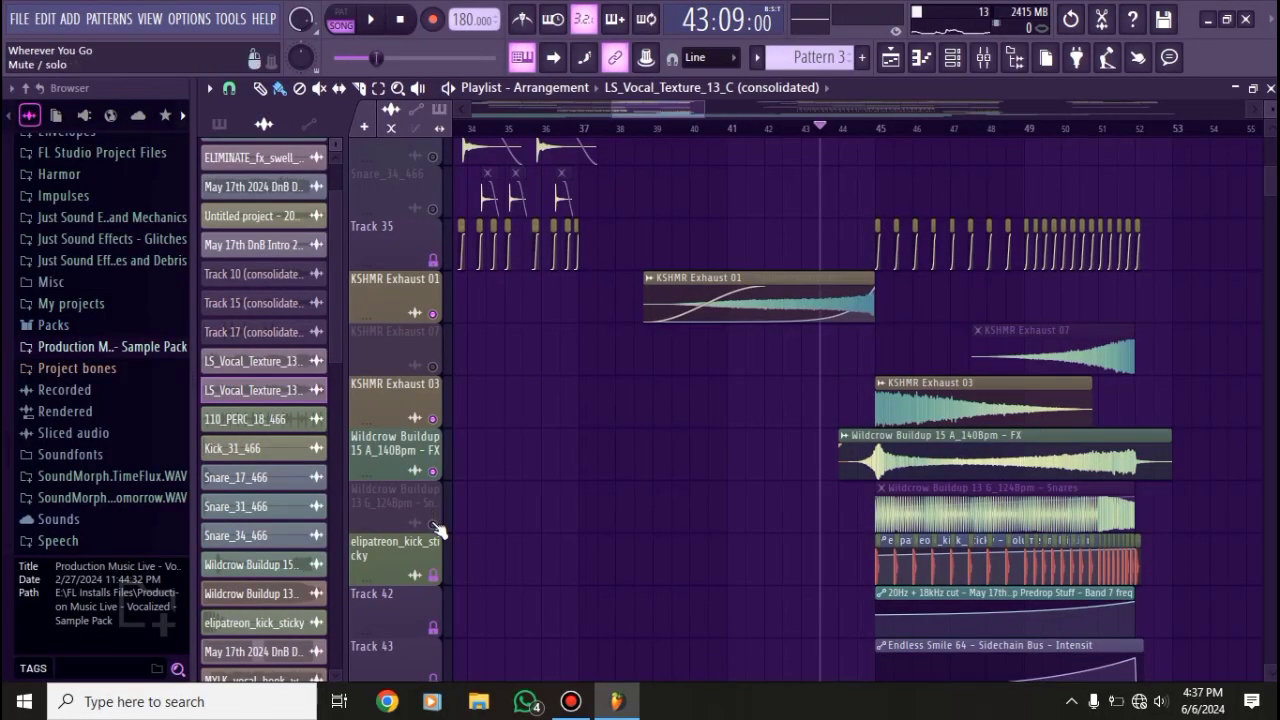
click(433, 523)
scroll(510, 337, down, 3)
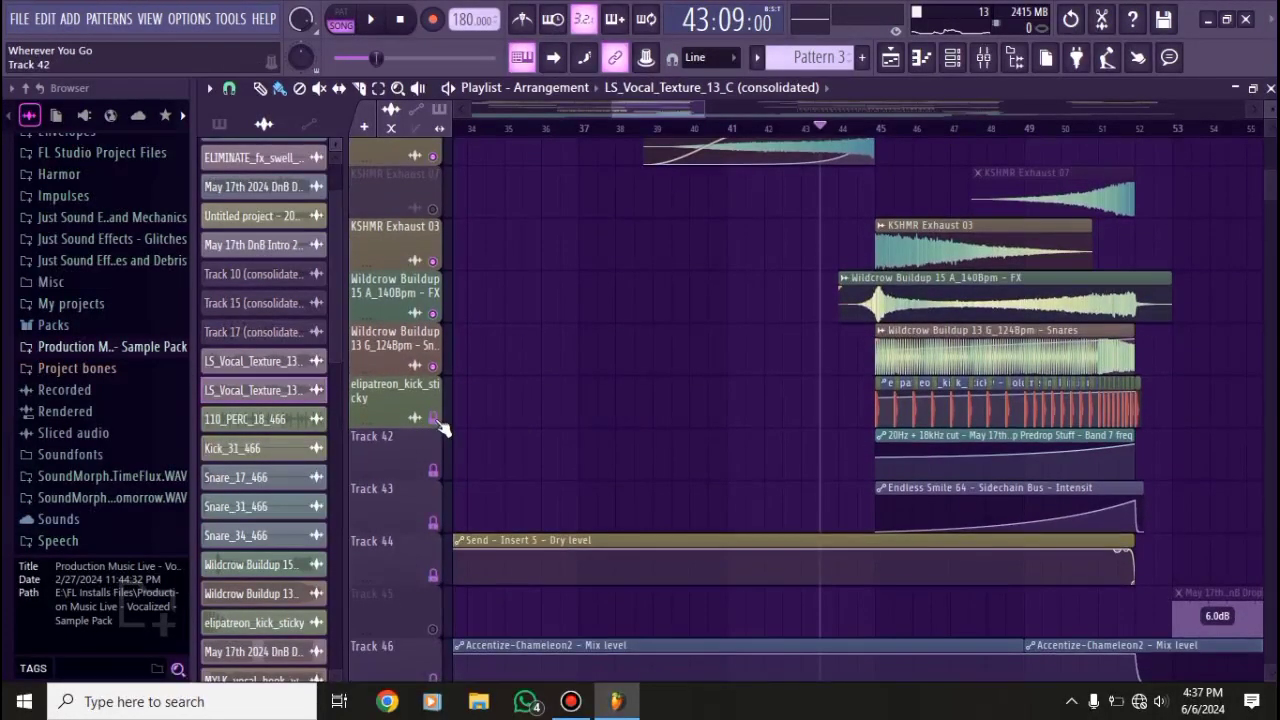
ctrl+scroll(723, 466, down, 2)
scroll(518, 291, up, 2)
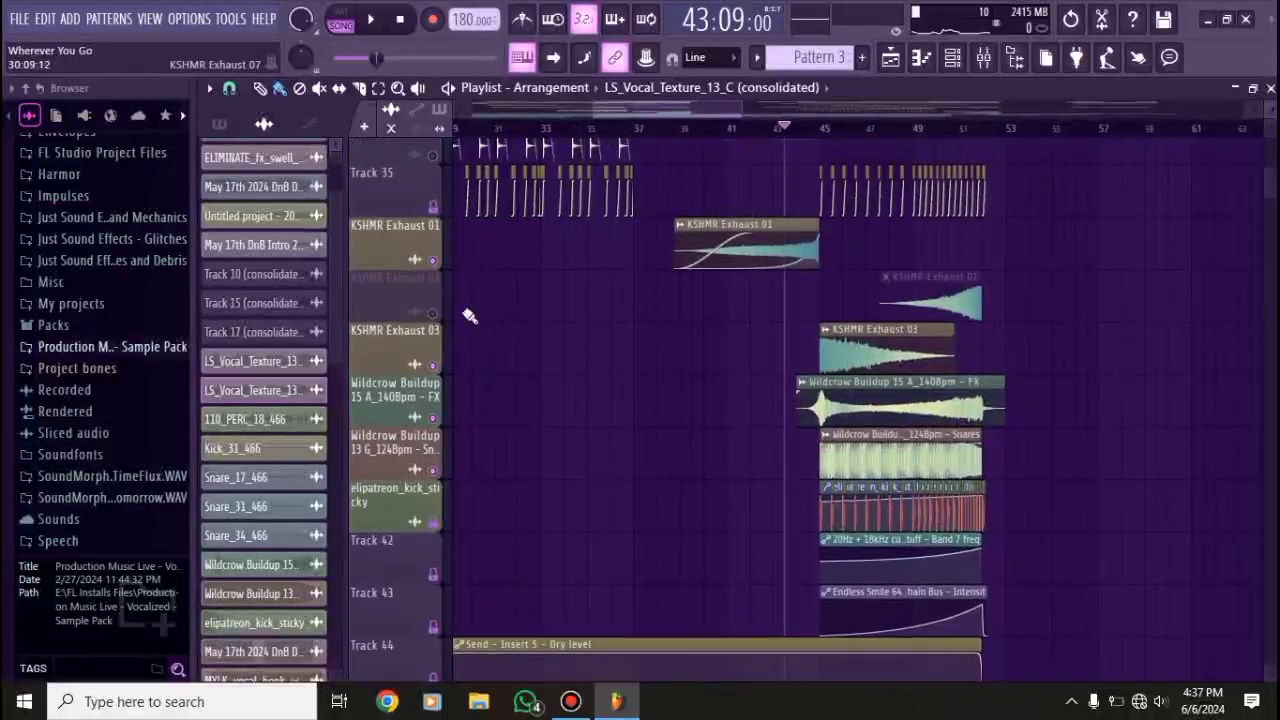
ctrl+scroll(920, 271, up, 2)
scroll(850, 230, up, 3)
- Play the buildup from 43:09:00 while examining its layers and the automation clips on the tracks below
key(space)
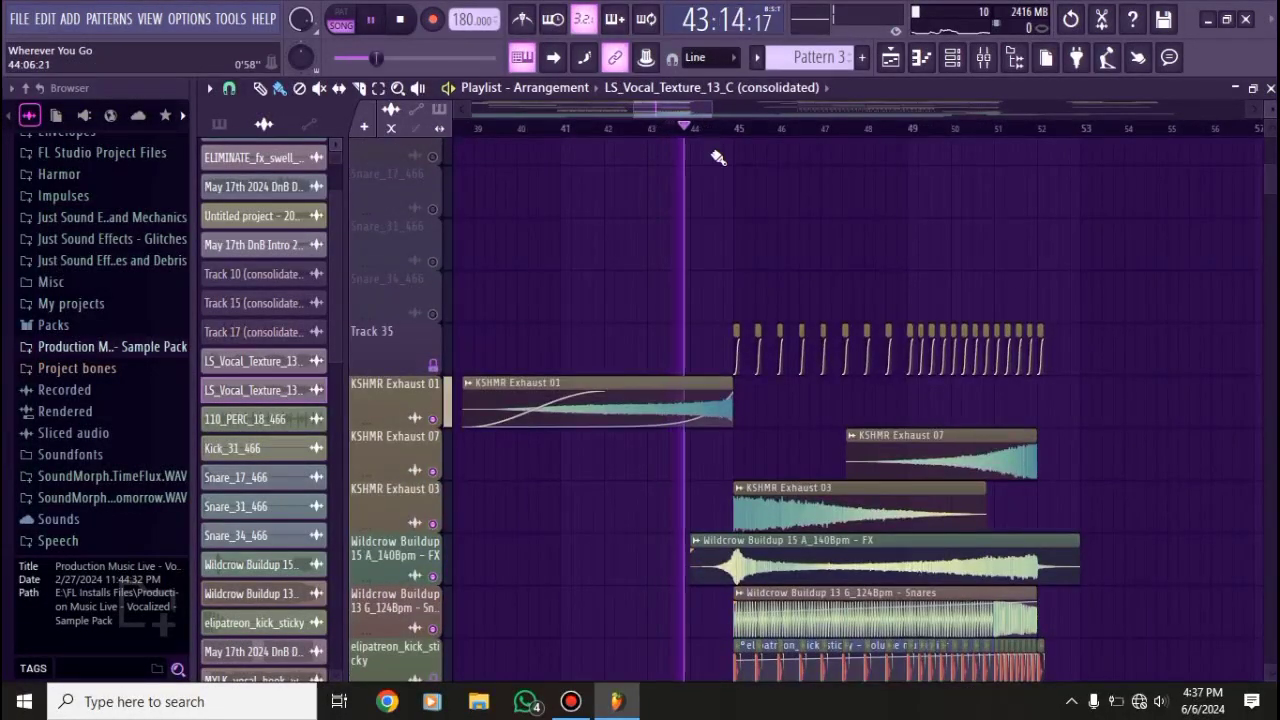
scroll(720, 220, up, 4)
scroll(725, 280, up, 5)
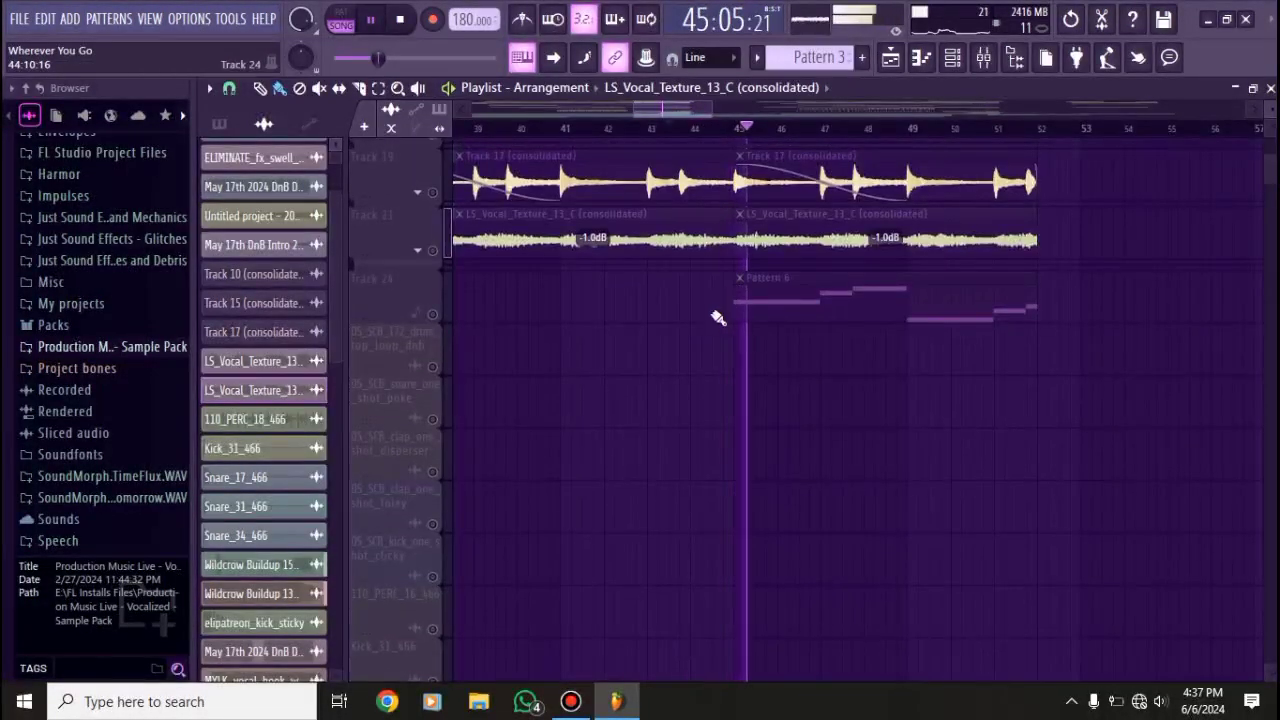
scroll(717, 312, down, 2)
scroll(719, 308, down, 5)
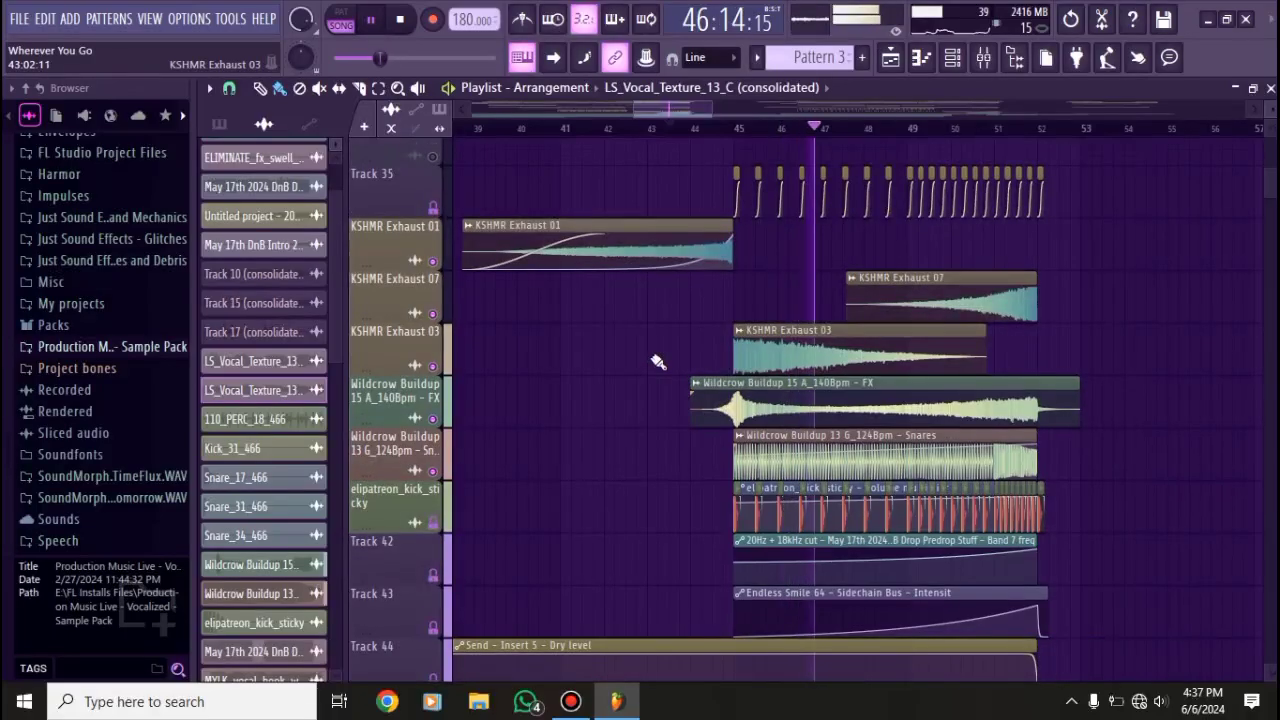
scroll(658, 361, down, 7)
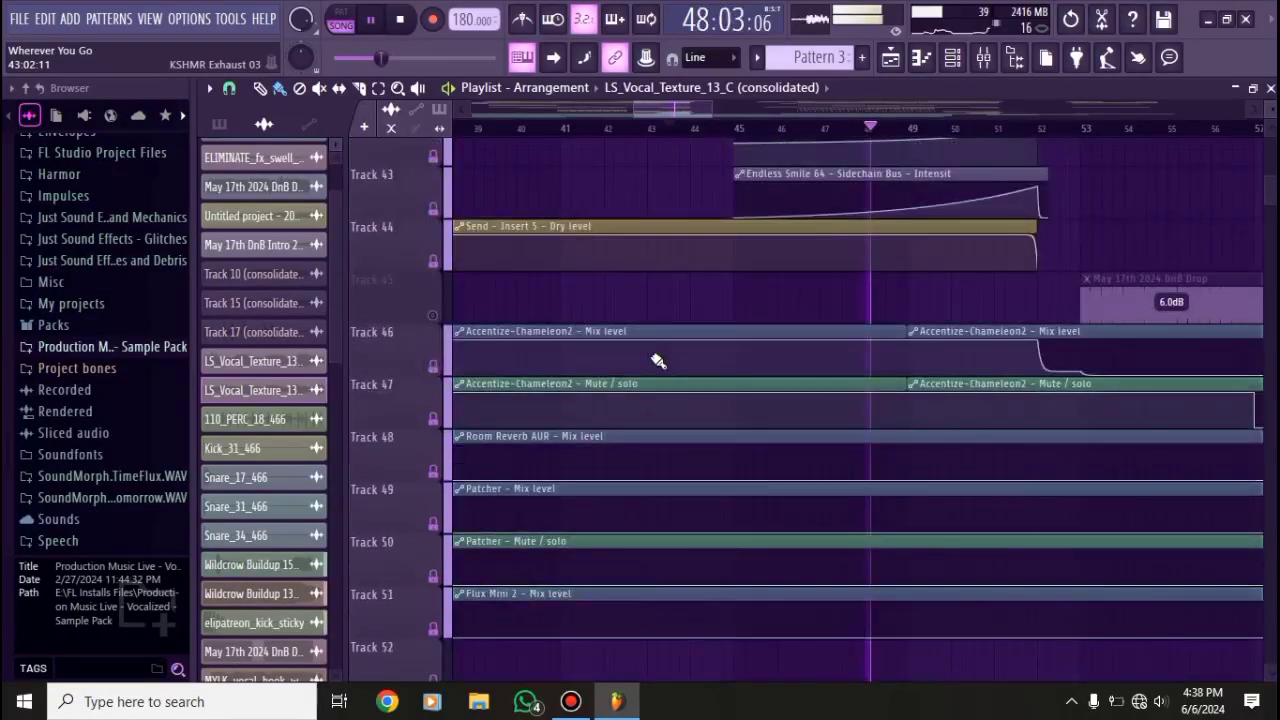
scroll(658, 361, up, 10)
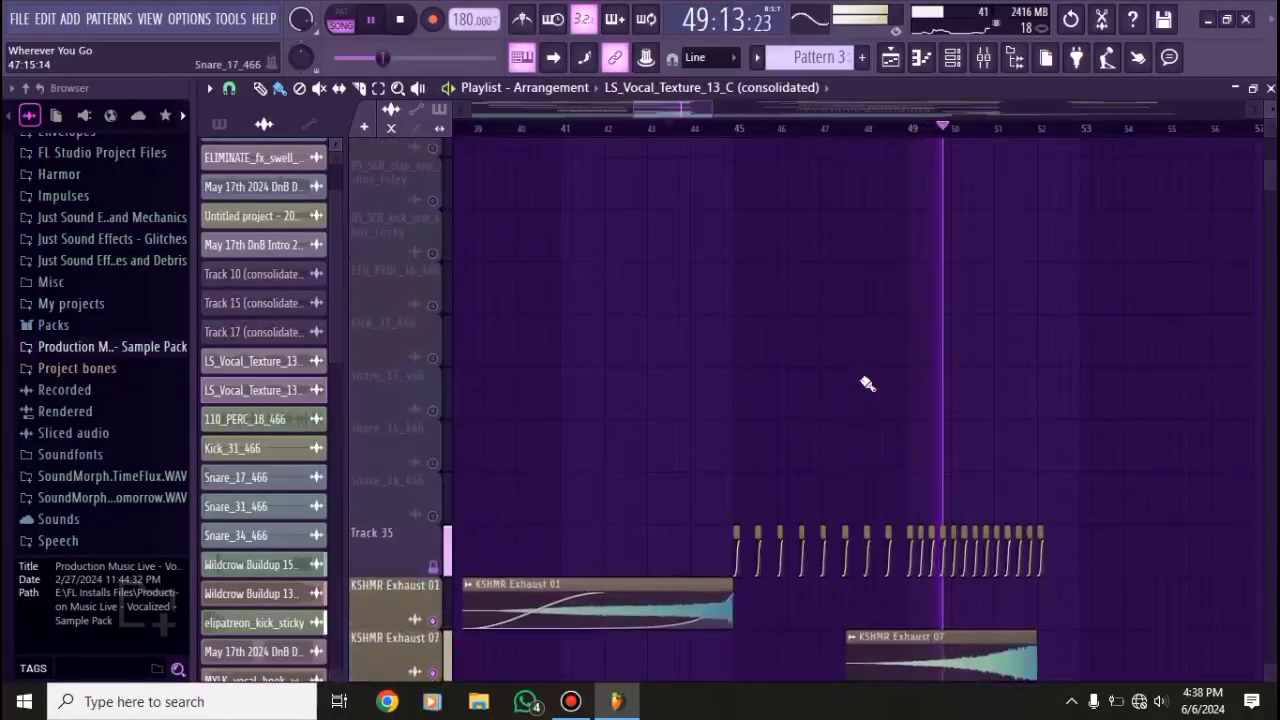
scroll(843, 399, up, 3)
key(space)
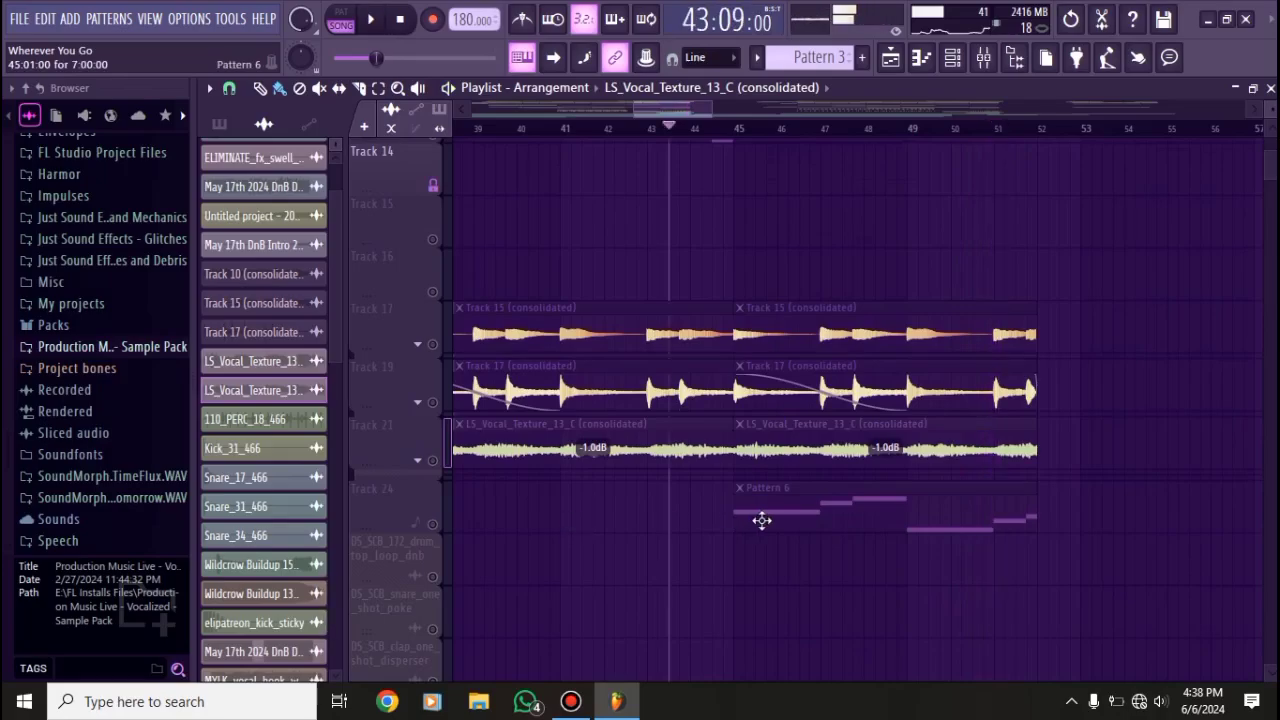
- Solo the May 17th 2024 DnB Drop Predrop Stuff track and place the playhead at its clip's start, bar 45
scroll(793, 512, up, 5)
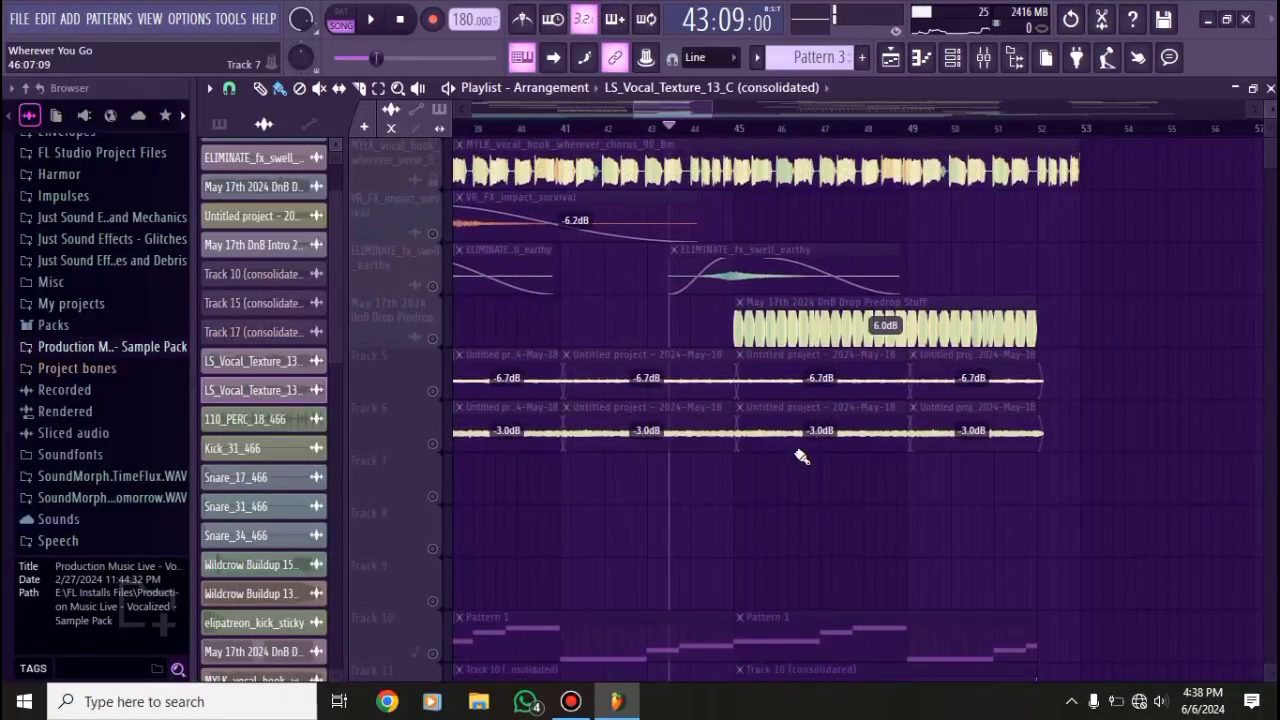
click(433, 341)
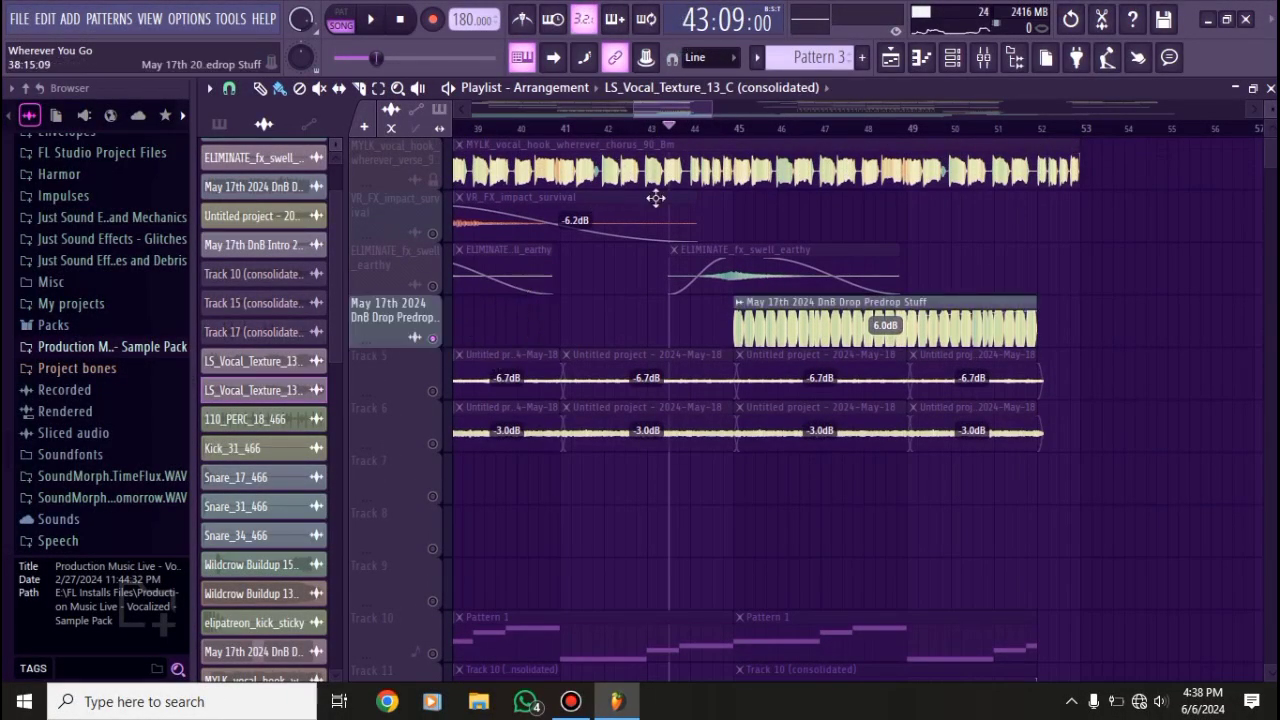
click(731, 128)
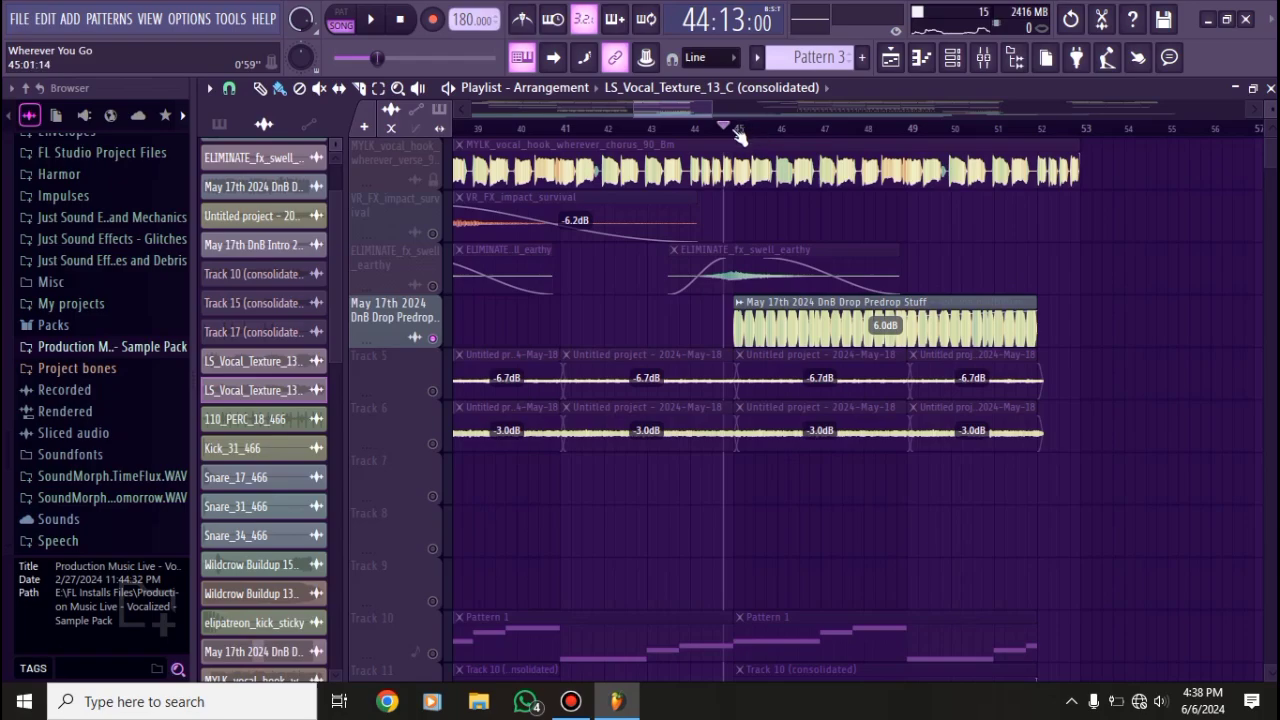
click(736, 133)
scroll(843, 271, up, 2)
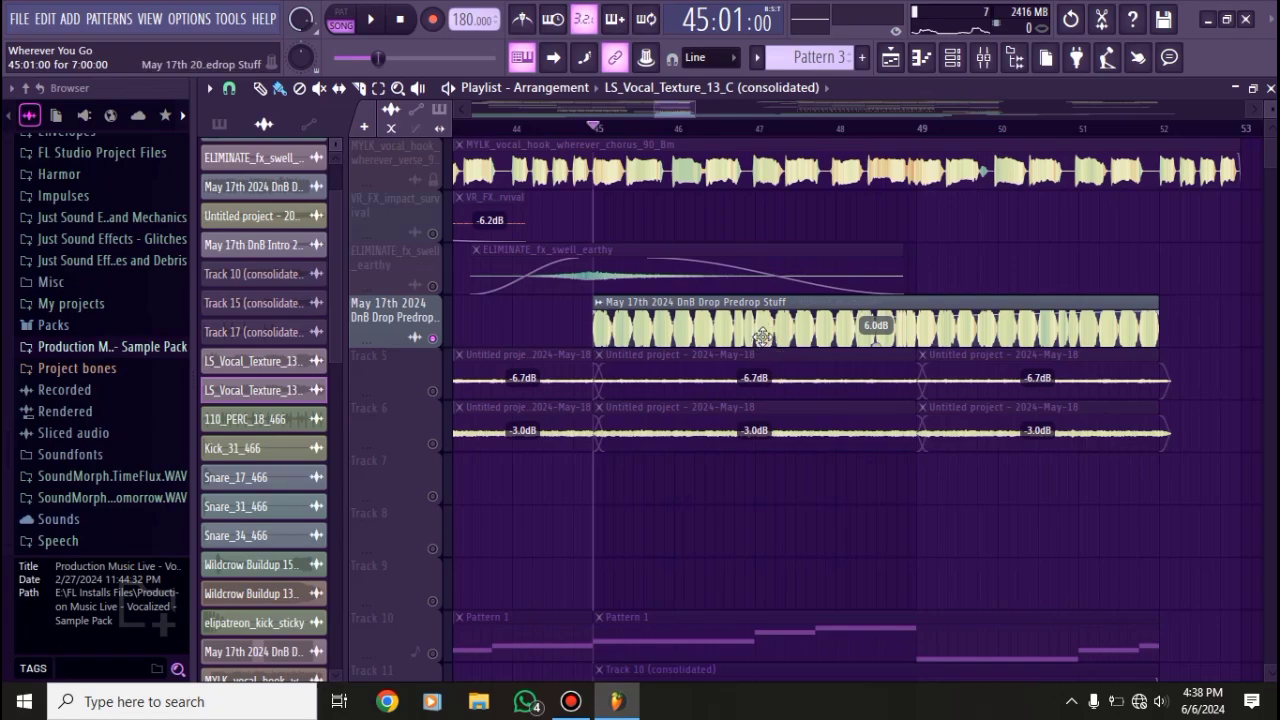
scroll(723, 374, down, 10)
scroll(683, 369, up, 9)
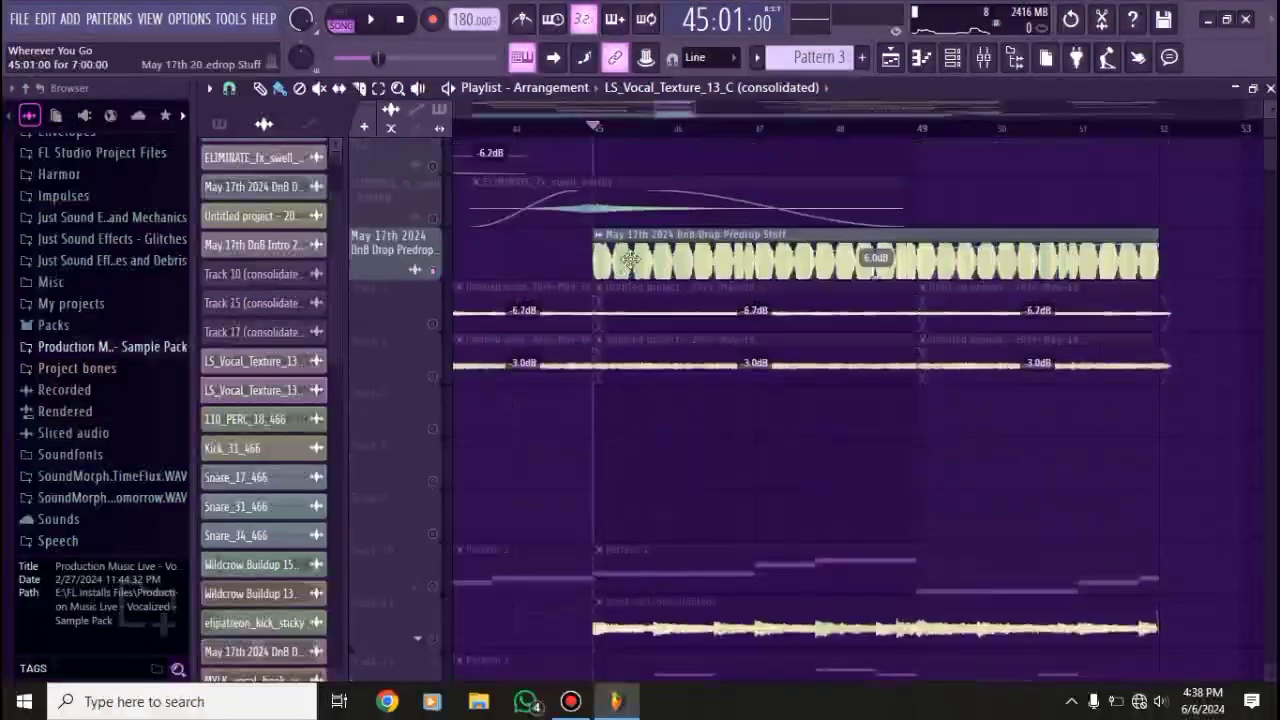
- Inspect the volume multiplier automation envelope on the May 17th 2024 DnB Drop Predrop Stuff clip
scroll(645, 266, up, 1)
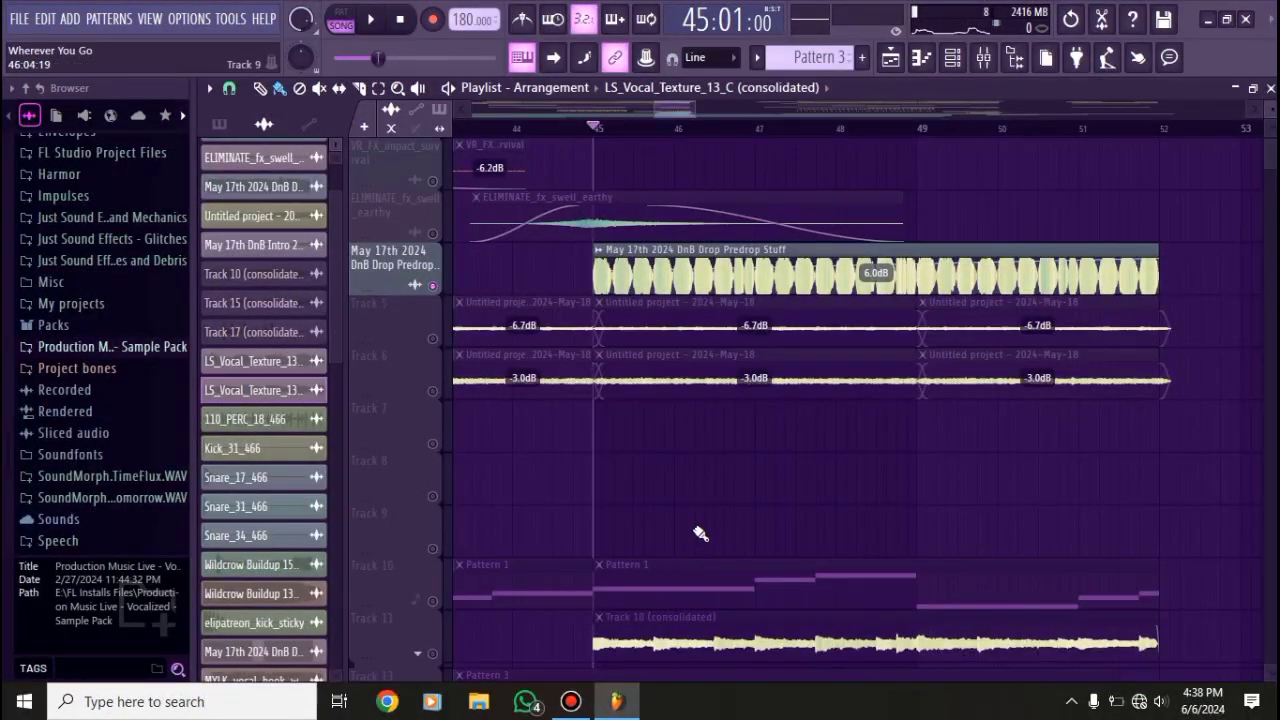
scroll(700, 534, up, 3)
click(686, 640)
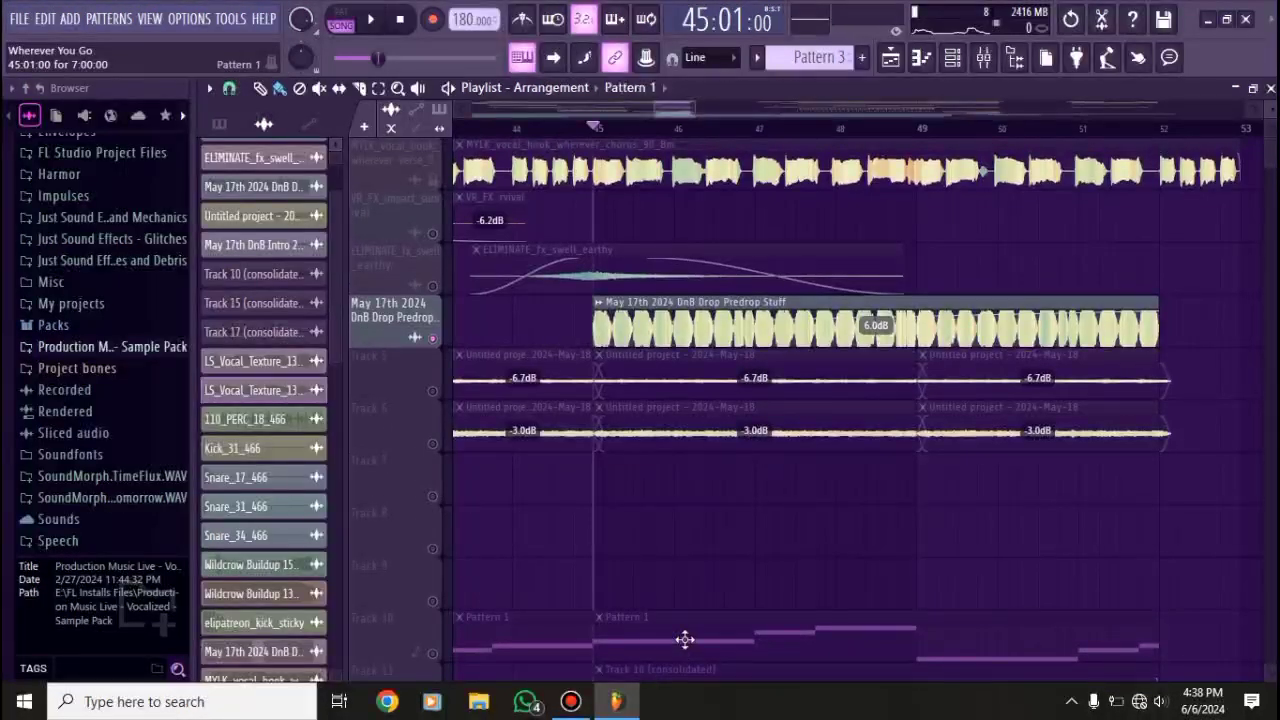
double_click(690, 308)
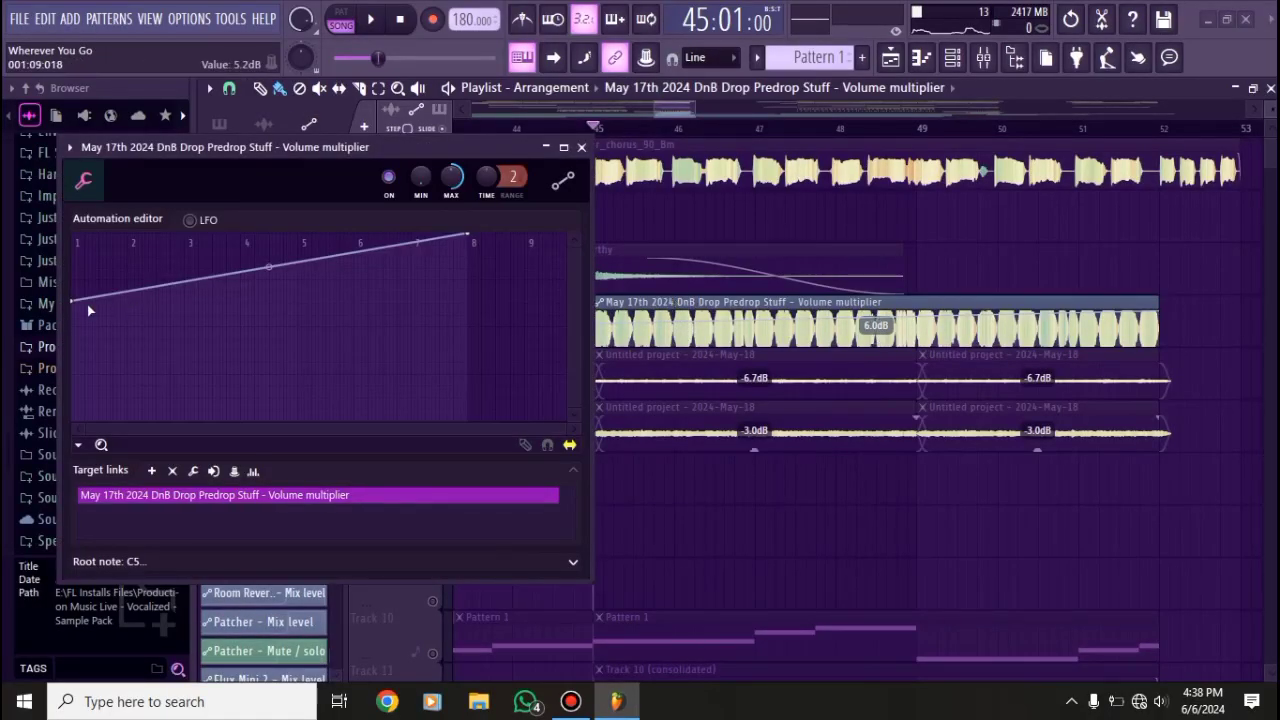
click(581, 147)
- Play the soloed predrop clip from bar 45 to about bar 51, then stop playback
key(space)
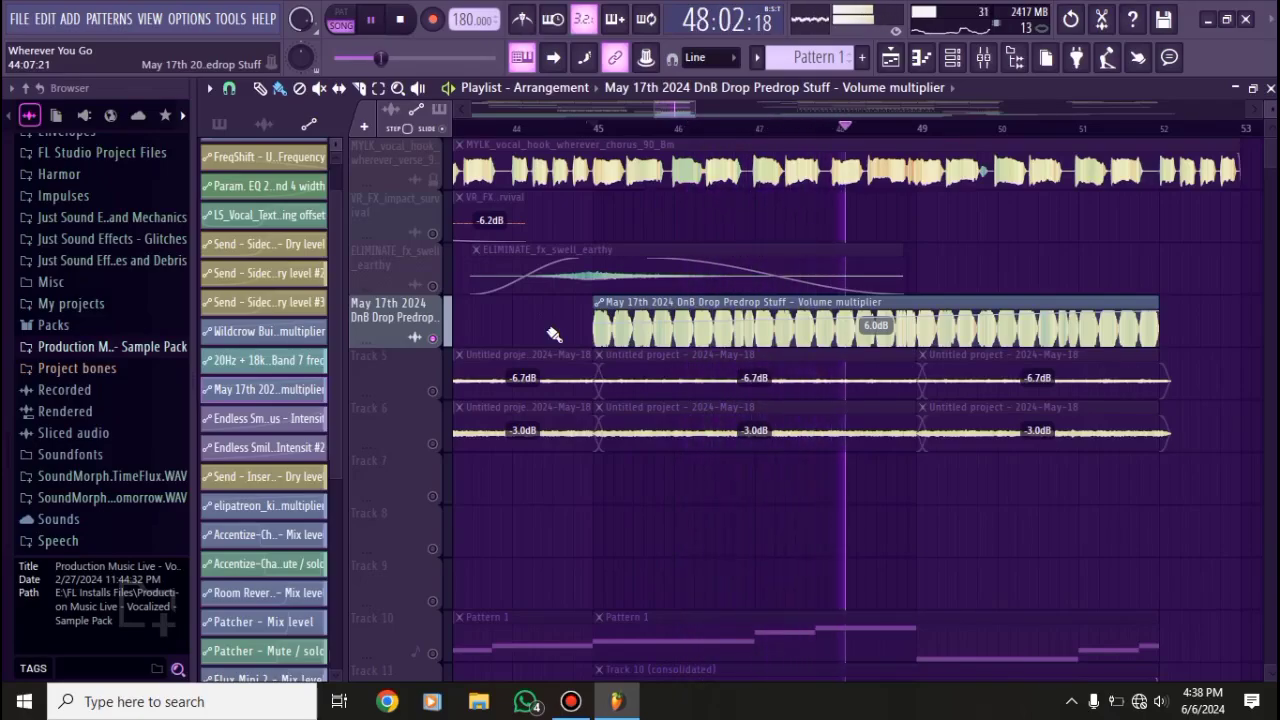
scroll(555, 335, down, 2)
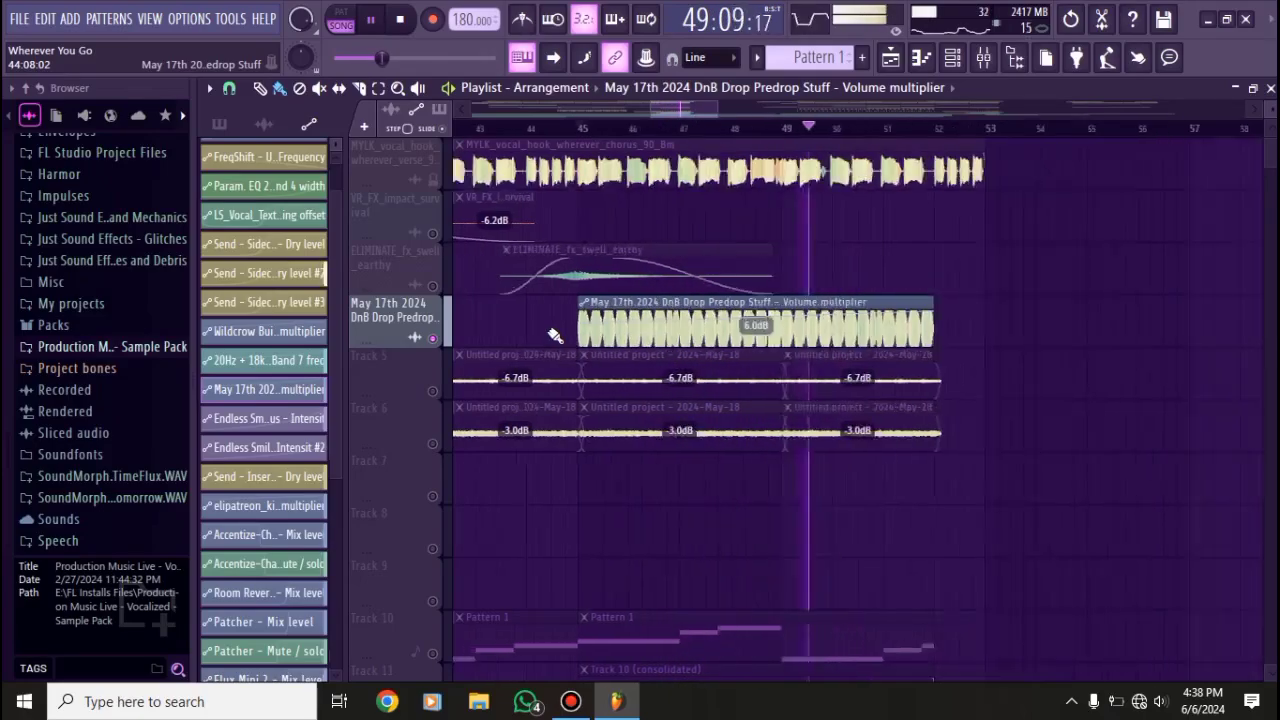
scroll(555, 335, down, 3)
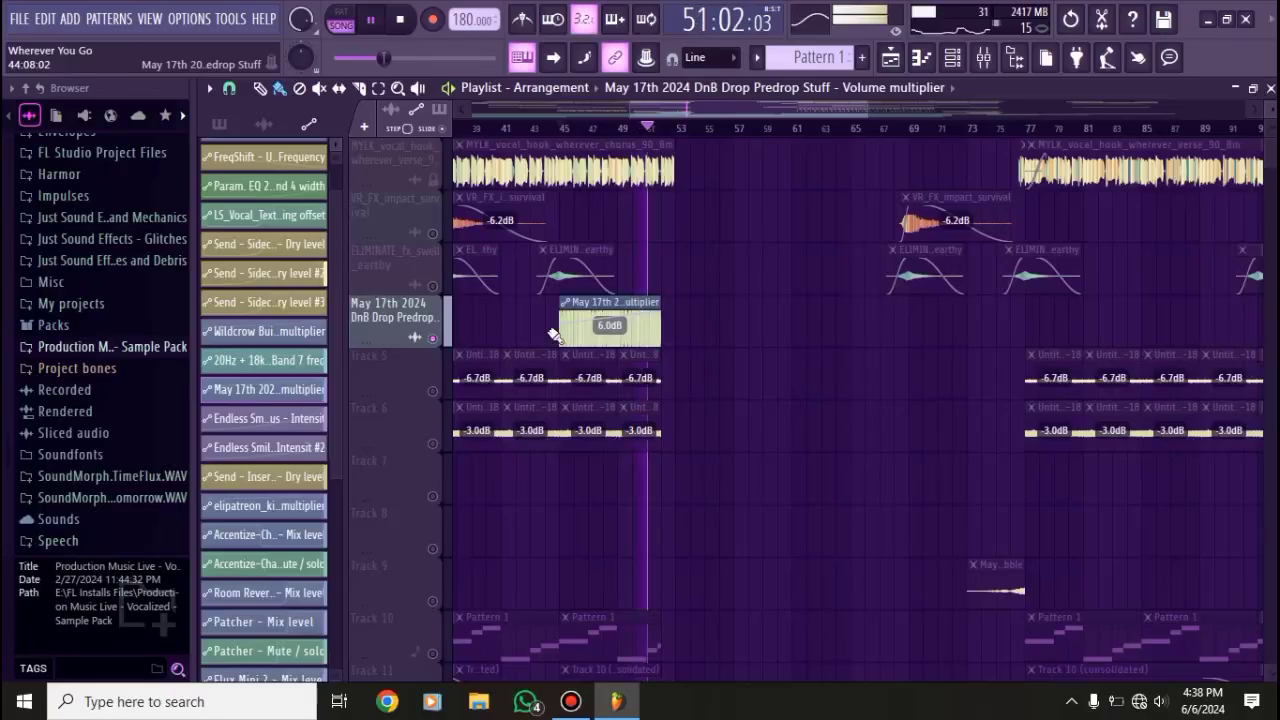
scroll(763, 349, up, 2)
key(space)
- Look through the playlist tracks beyond the first predrop and place the playhead at bar 69
scroll(757, 374, down, 3)
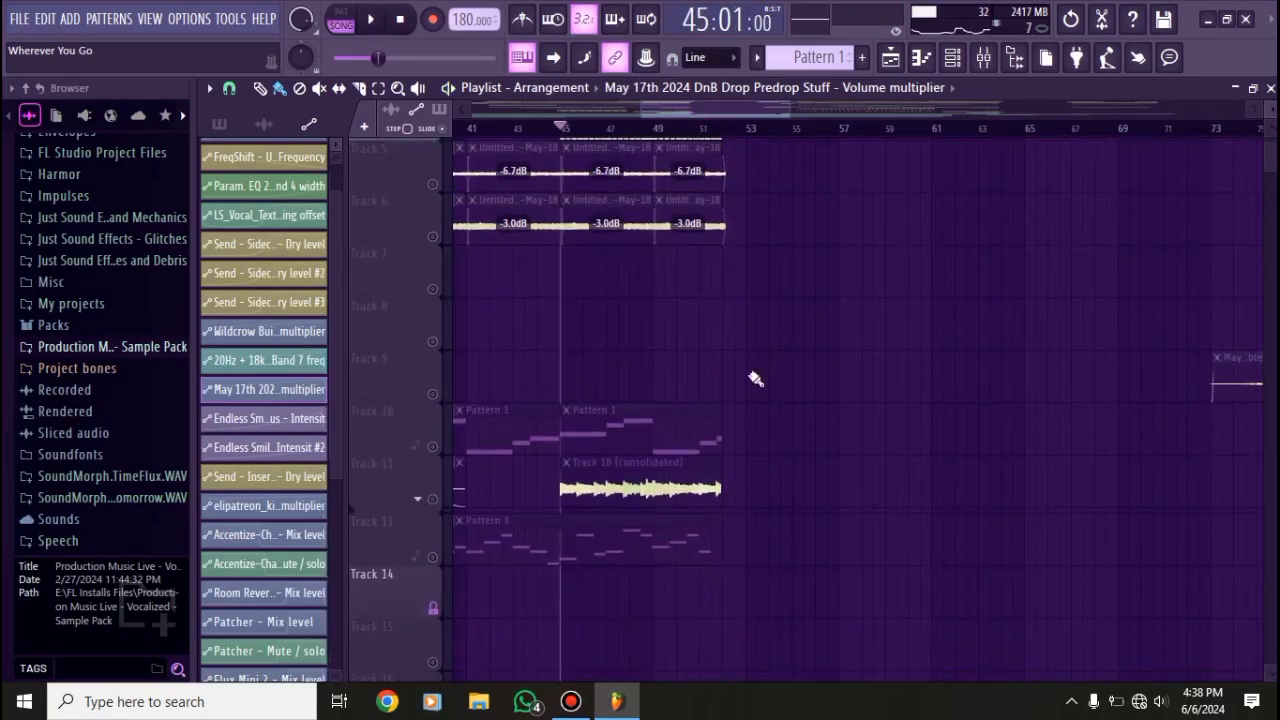
scroll(757, 351, up, 5)
scroll(757, 325, down, 3)
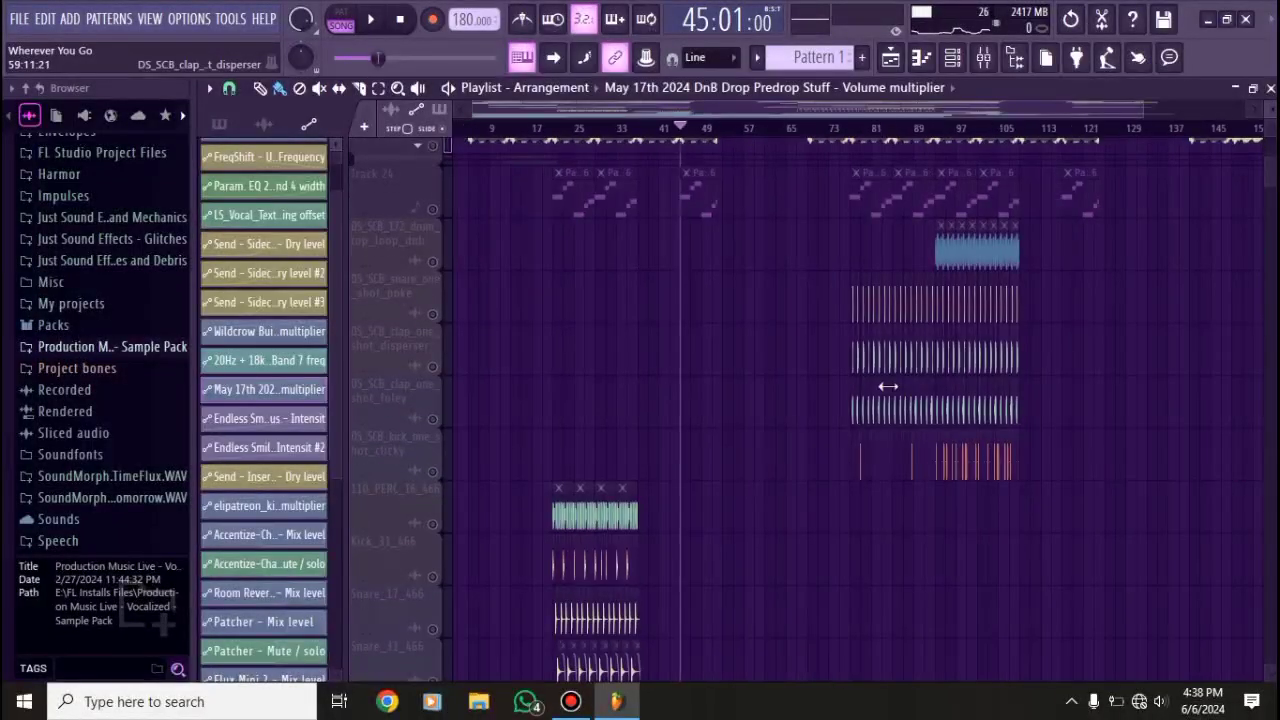
scroll(574, 354, up, 3)
scroll(586, 354, up, 2)
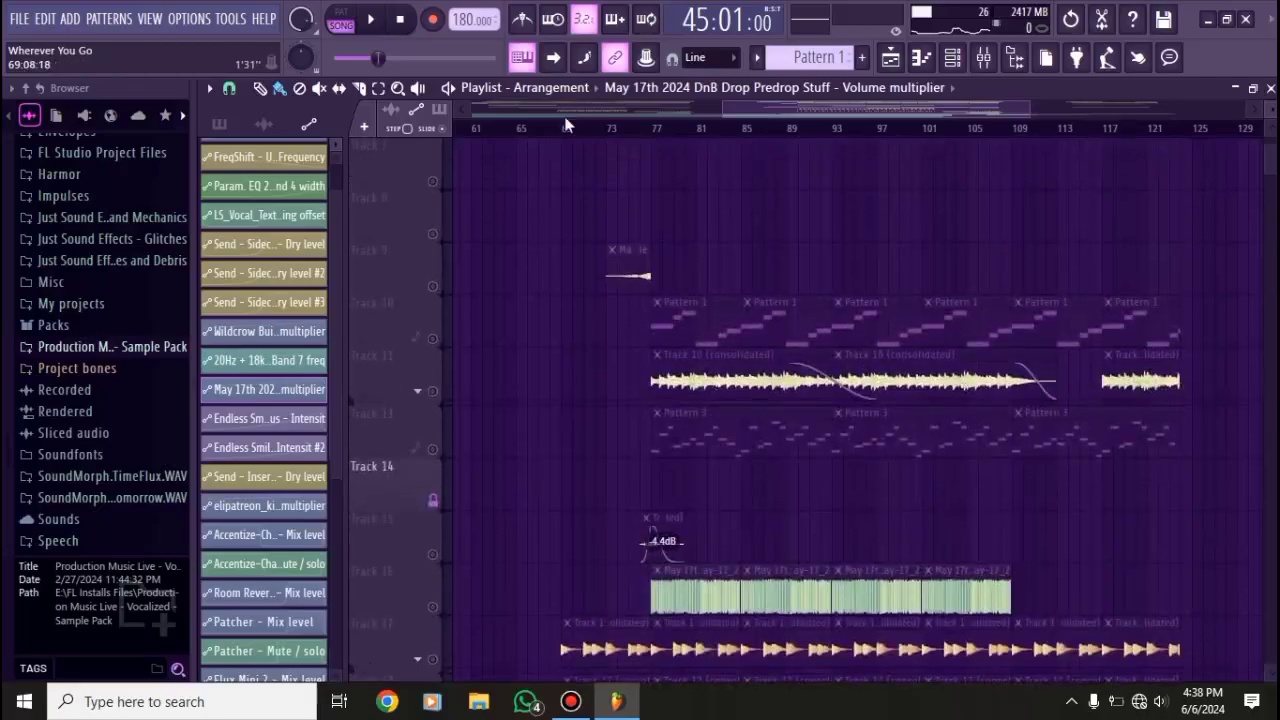
click(563, 130)
scroll(590, 260, up, 4)
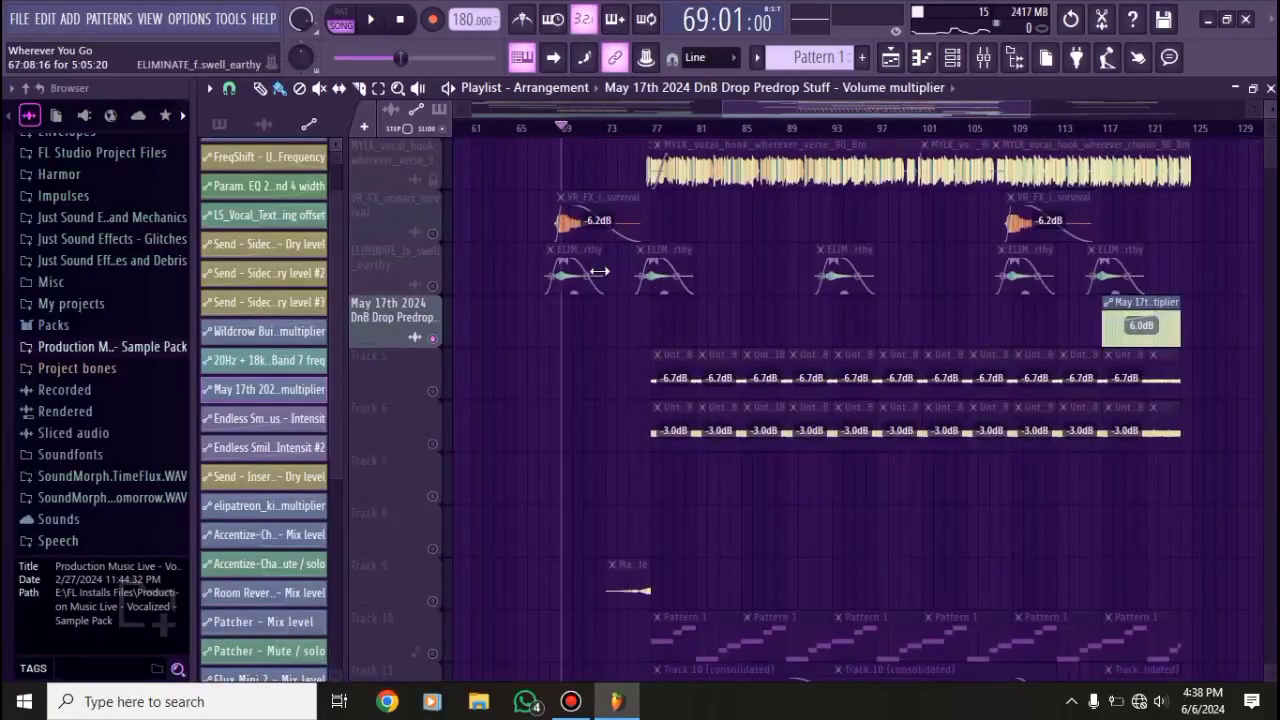
- Examine the Room Reverb AUR, Patcher and Flux Mini 2 automation clips leading up to bar 77
scroll(666, 400, down, 5)
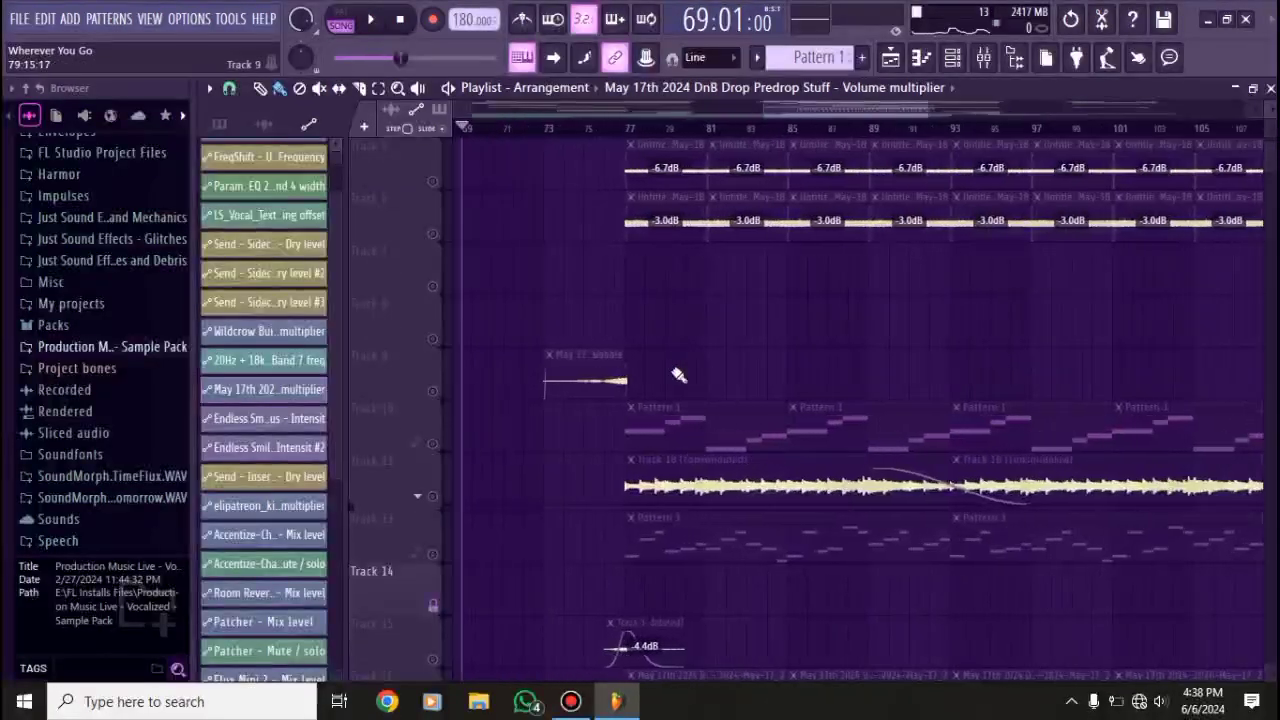
scroll(620, 403, up, 2)
scroll(622, 402, down, 10)
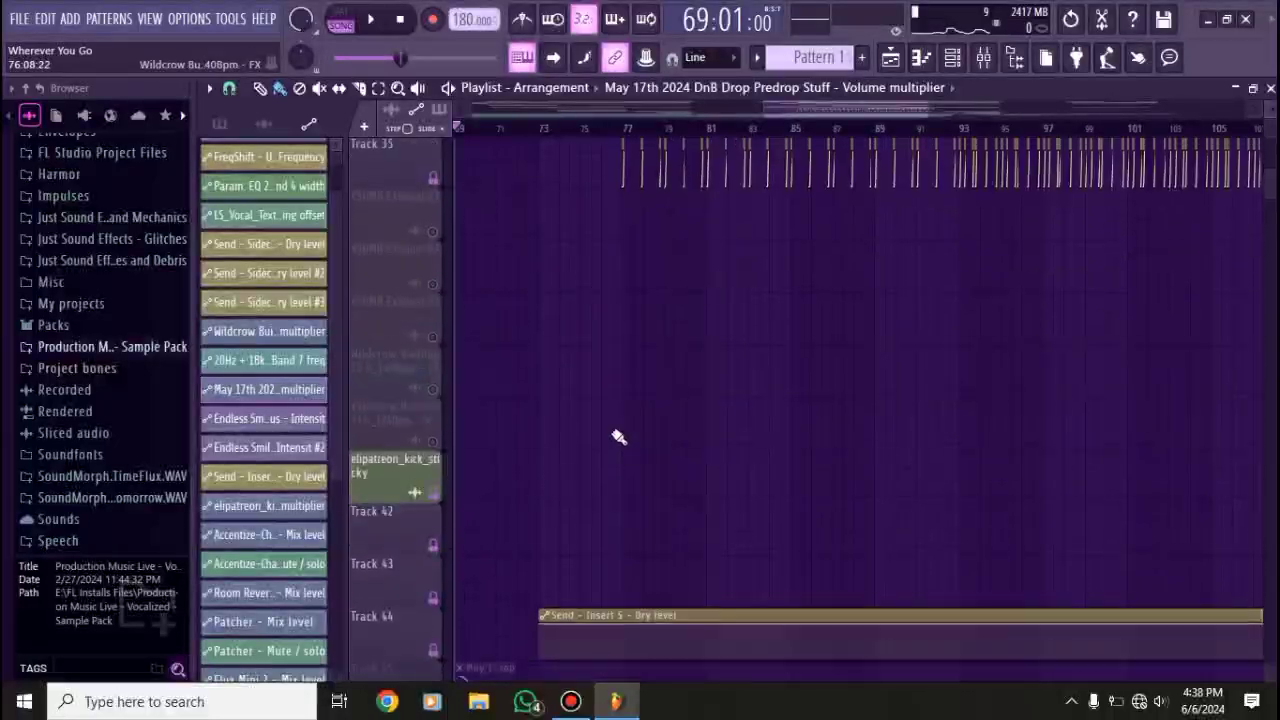
scroll(629, 515, down, 2)
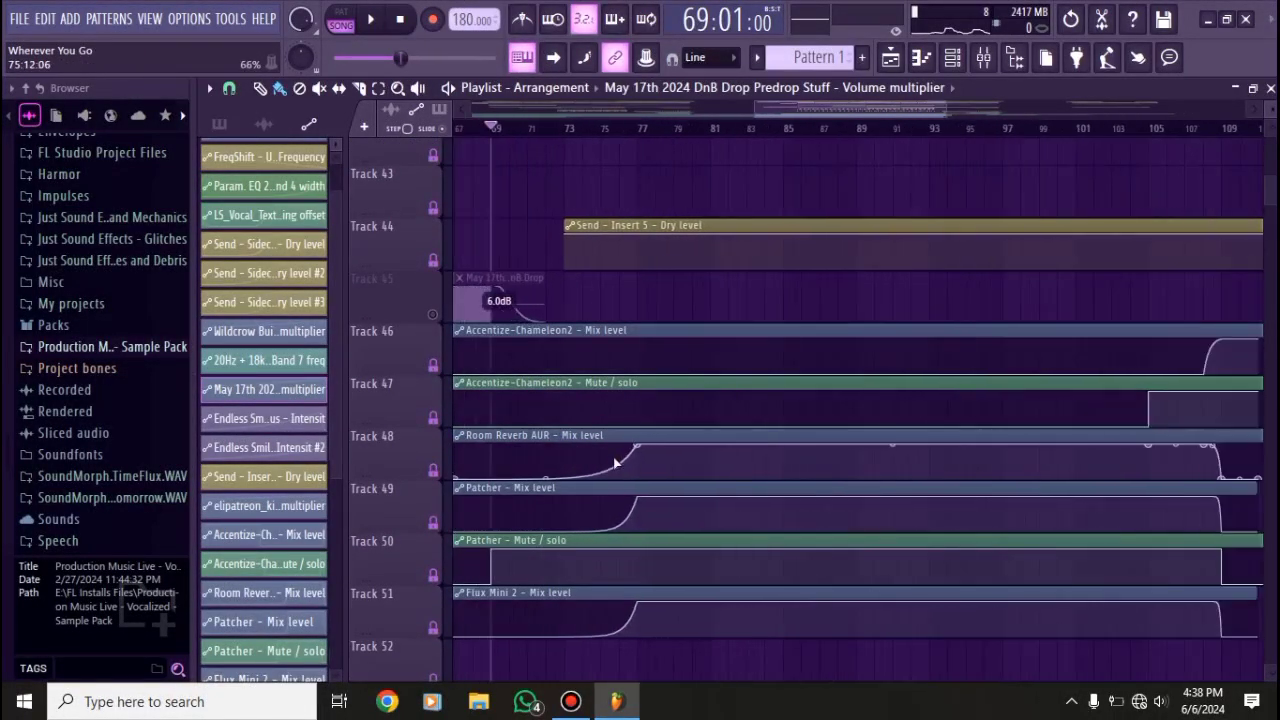
scroll(531, 527, up, 1)
scroll(510, 471, down, 2)
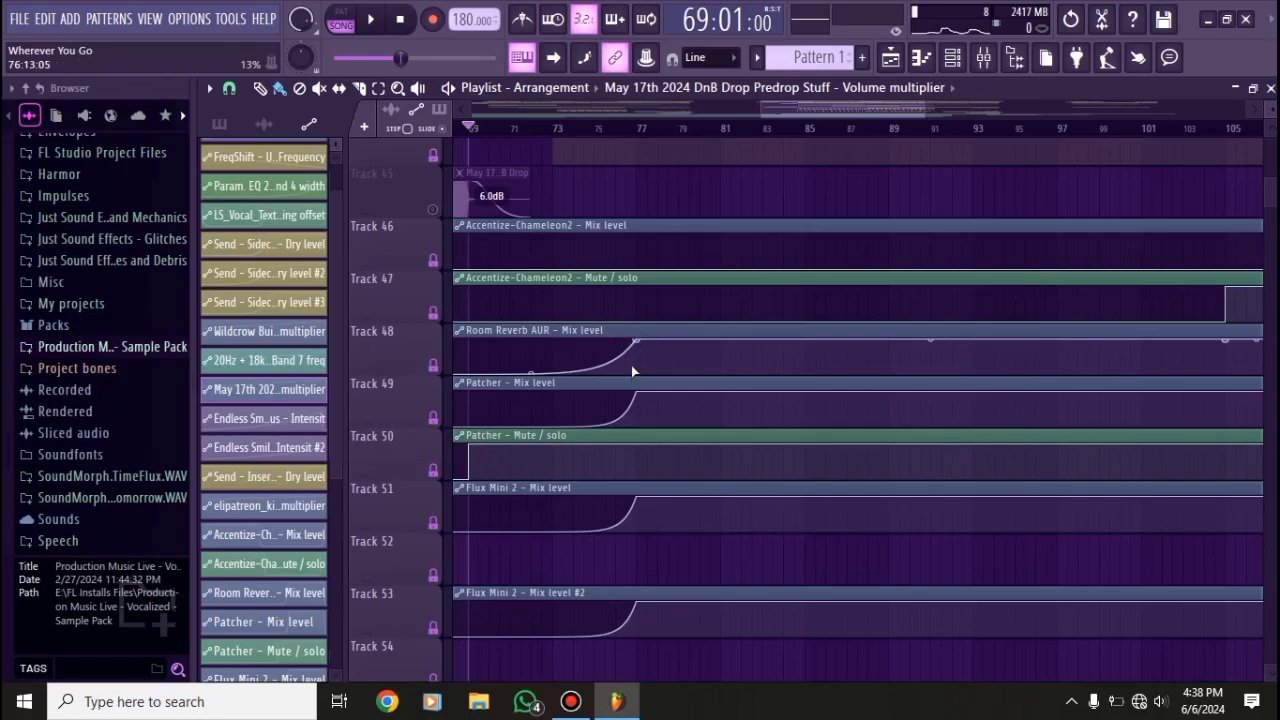
- Solo the DS_SCB snare poke track together with the clap disperser, clap foley and kick clicky tracks
scroll(629, 448, up, 7)
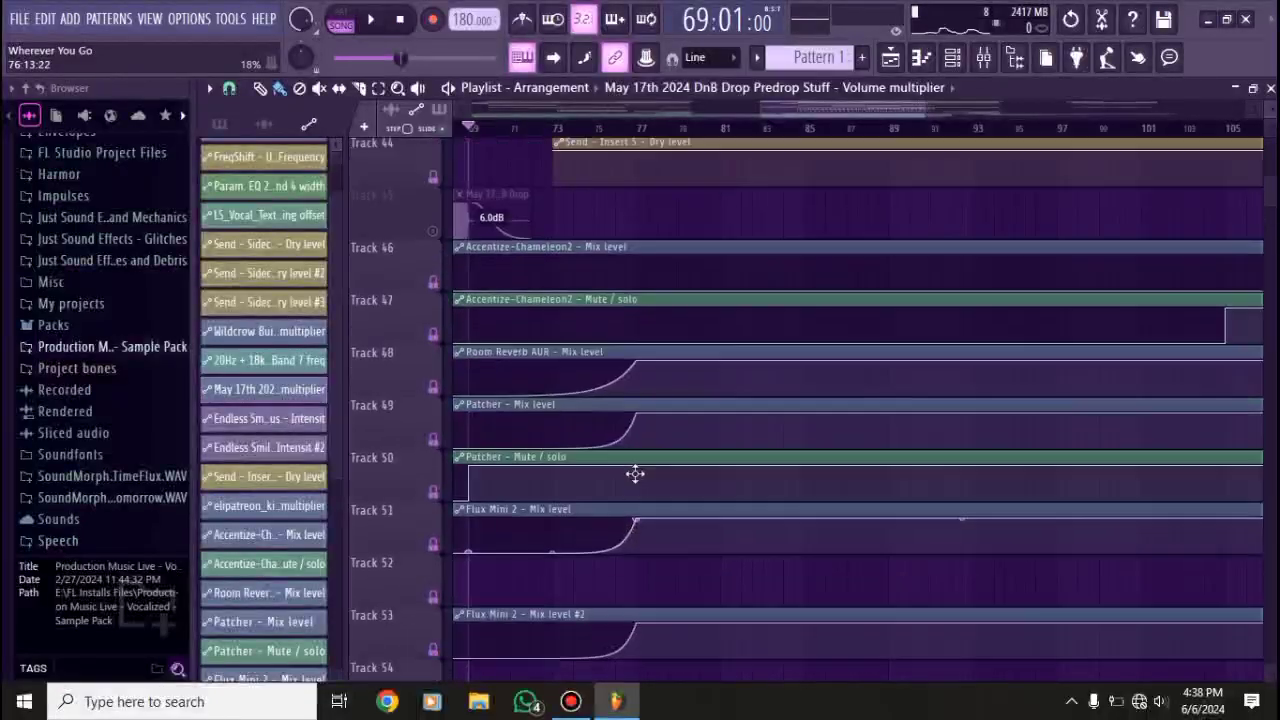
scroll(657, 451, up, 8)
scroll(666, 426, up, 5)
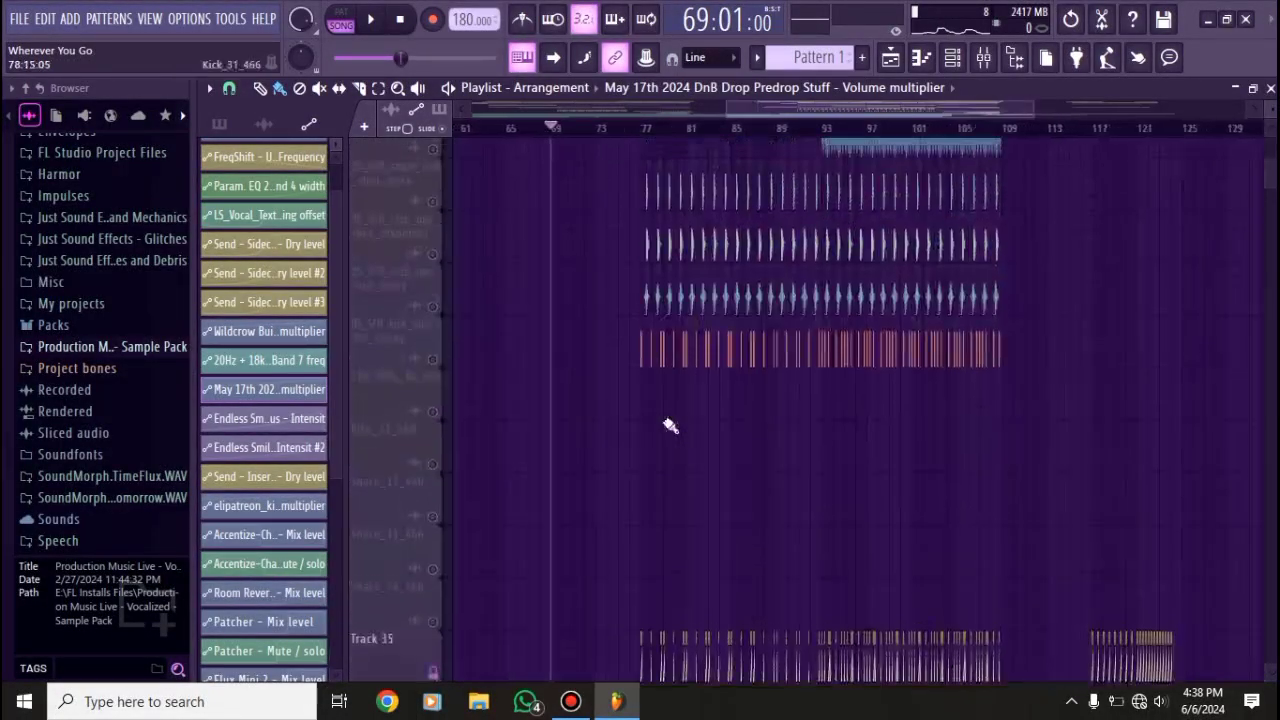
scroll(671, 506, down, 2)
scroll(671, 506, up, 3)
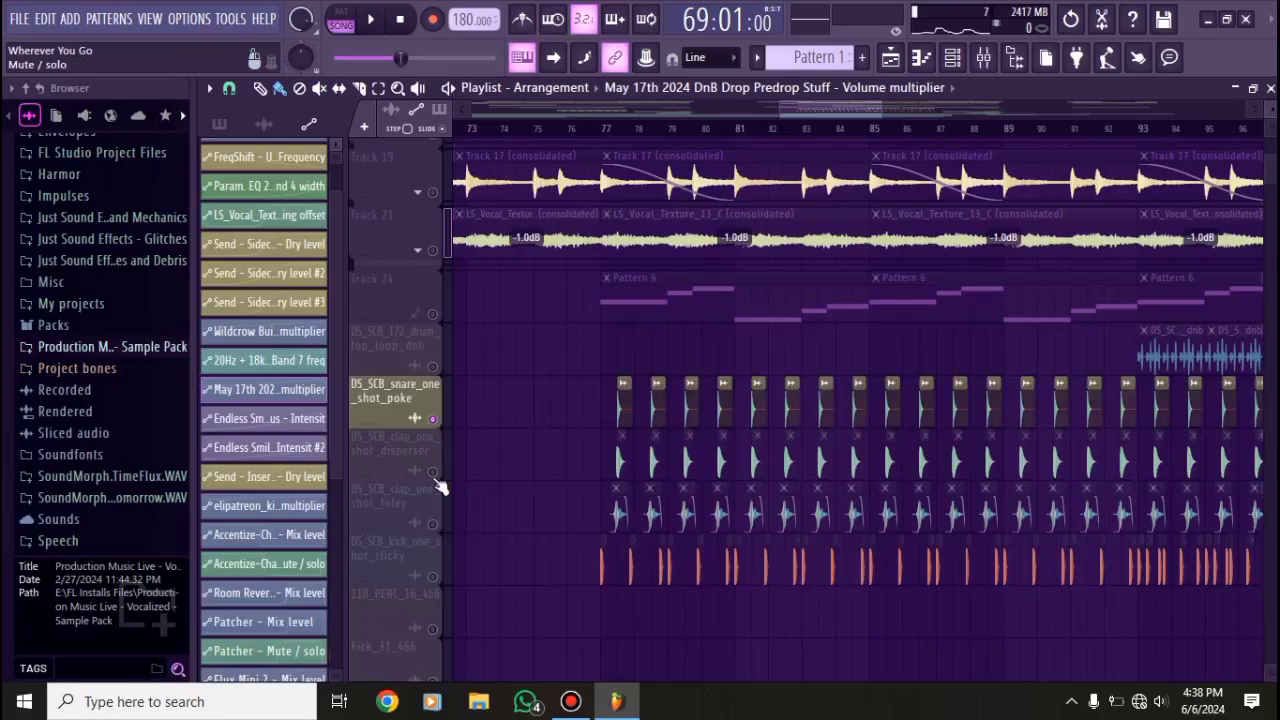
click(433, 525)
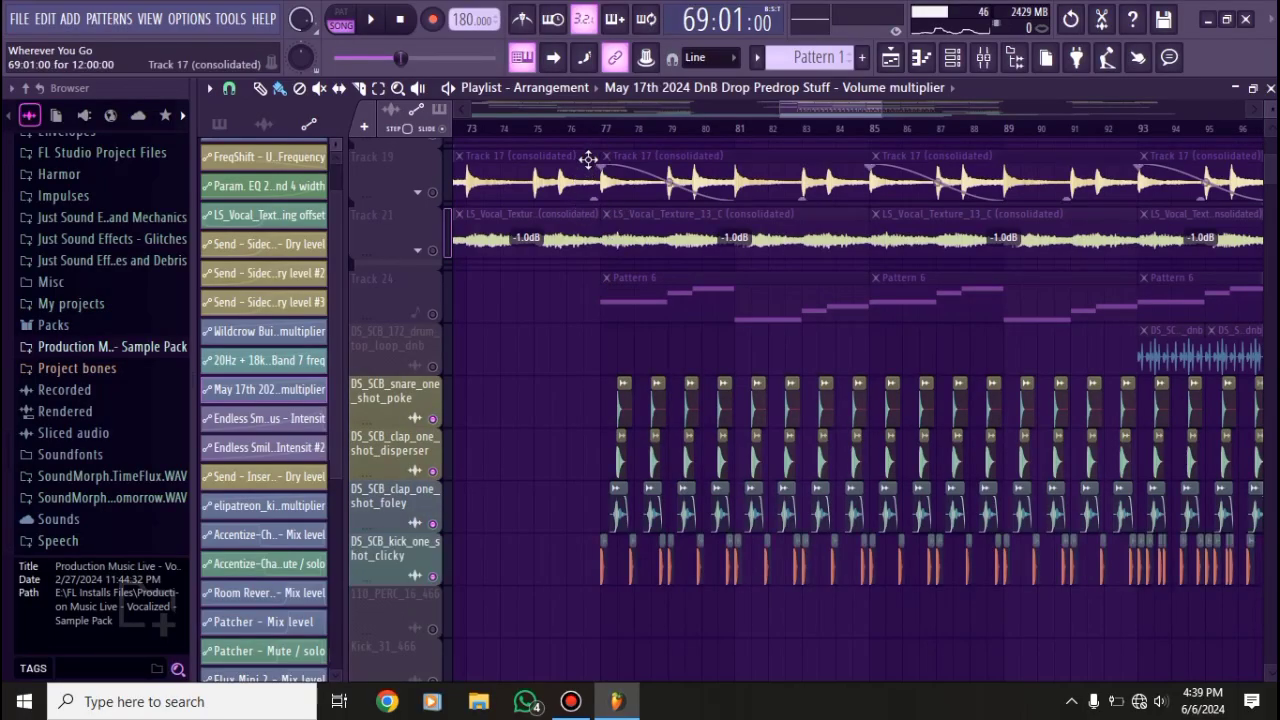
- Play the soloed snare, clap and kick one-shots briefly from bar 77
click(603, 132)
click(232, 18)
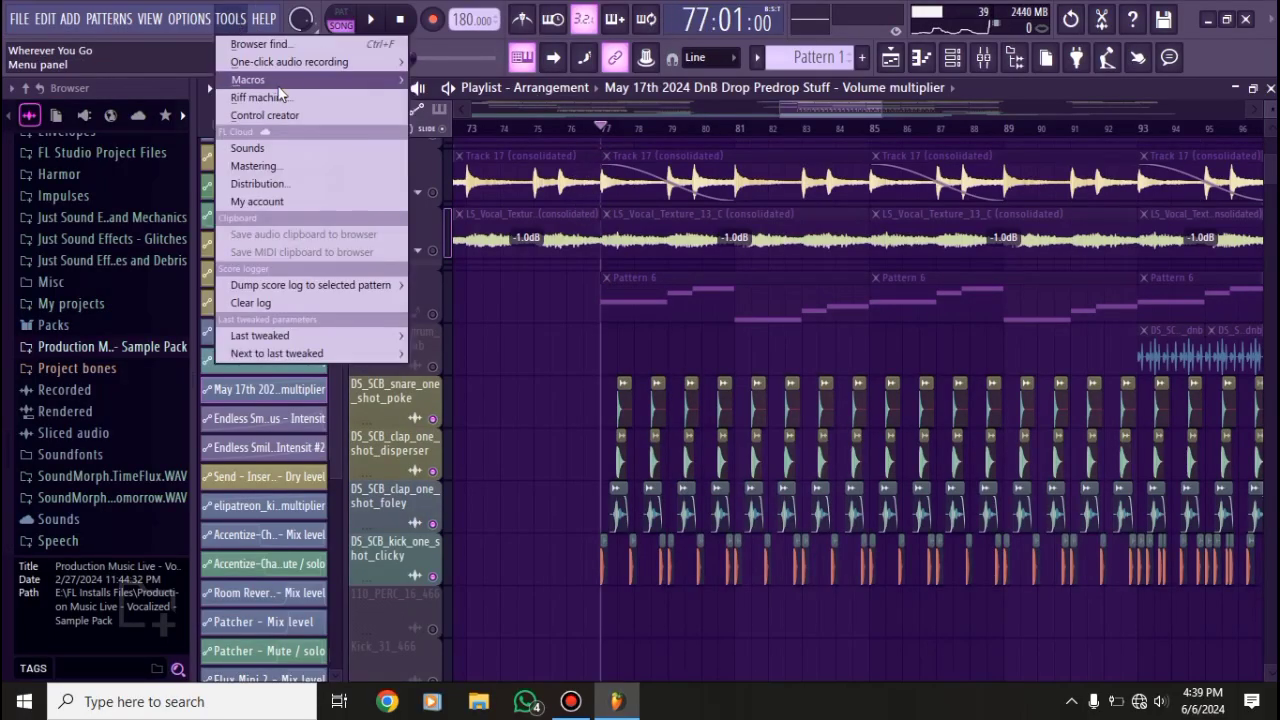
click(505, 211)
key(space)
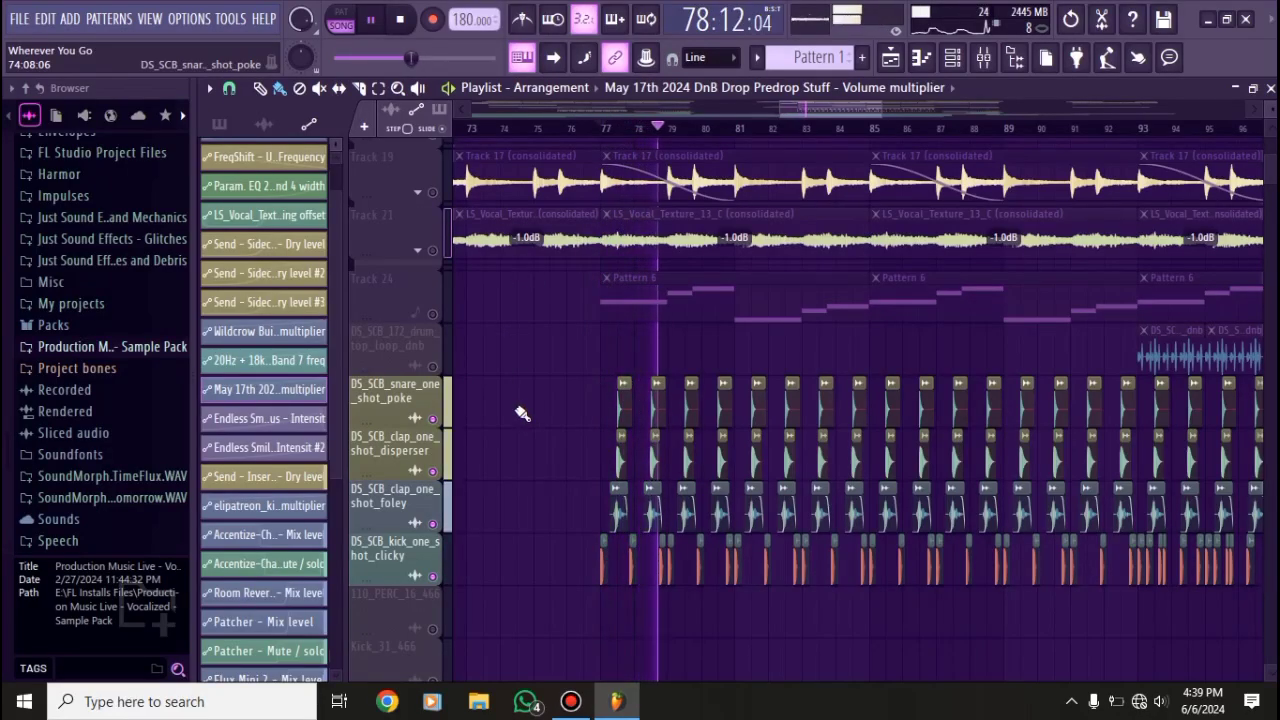
key(space)
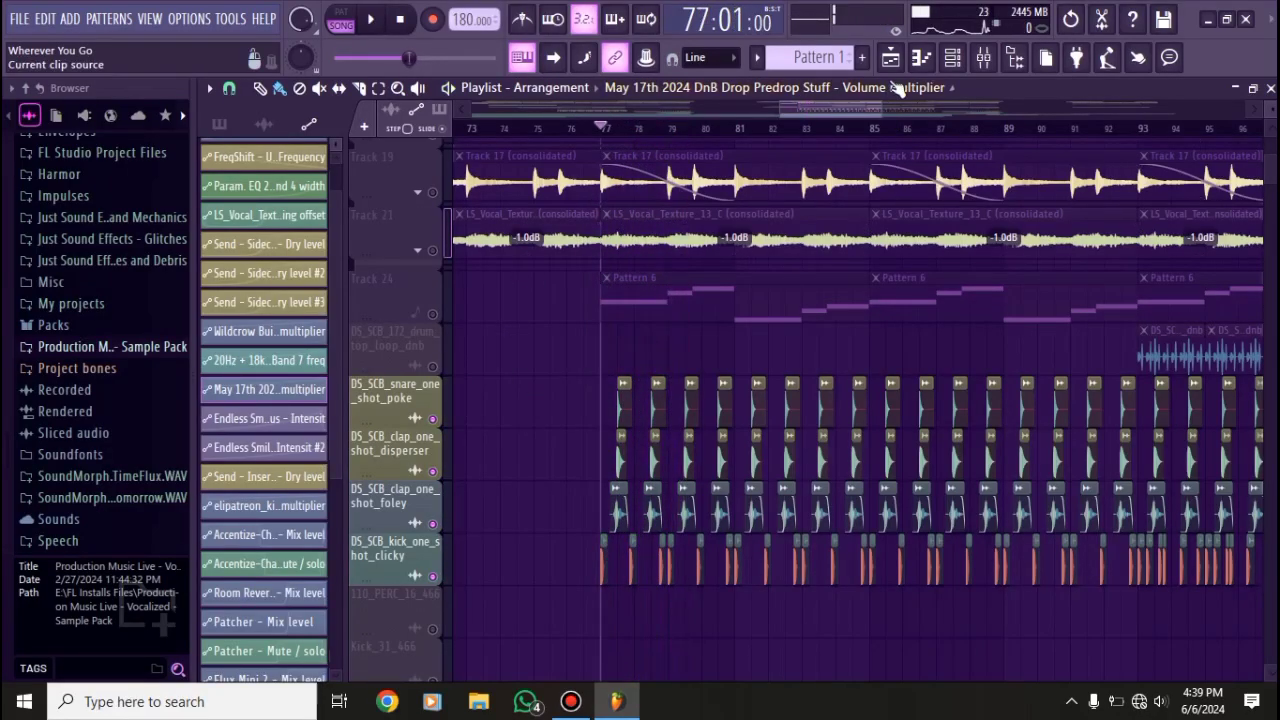
- Watch the drum channels and the Drums Bus in the mixer while the soloed drums play from bar 77
click(982, 59)
scroll(955, 240, down, 12)
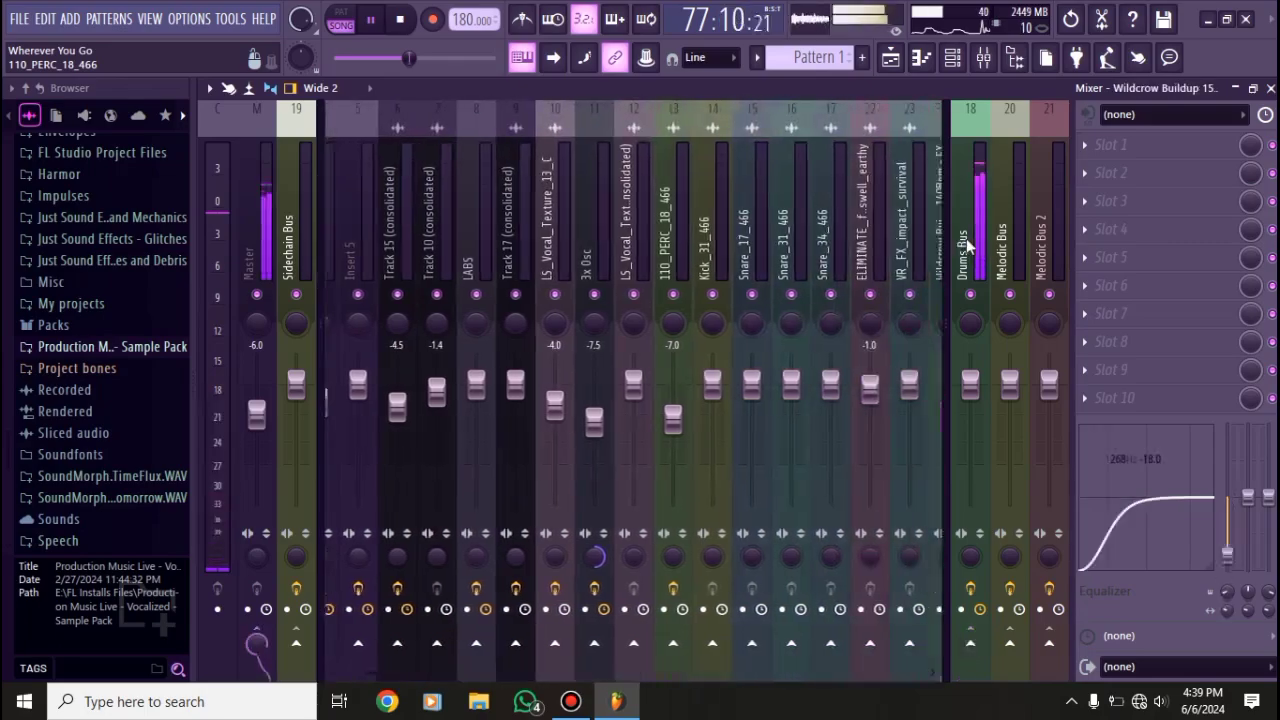
scroll(850, 240, down, 6)
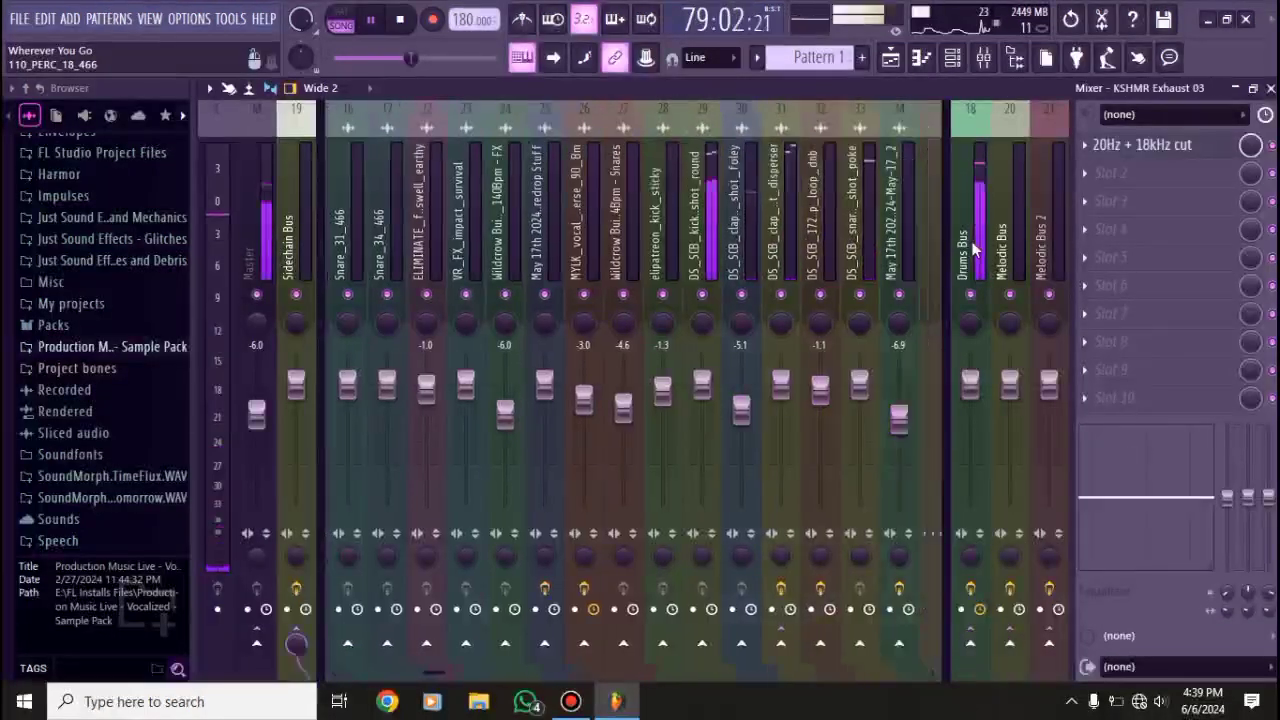
scroll(728, 250, up, 2)
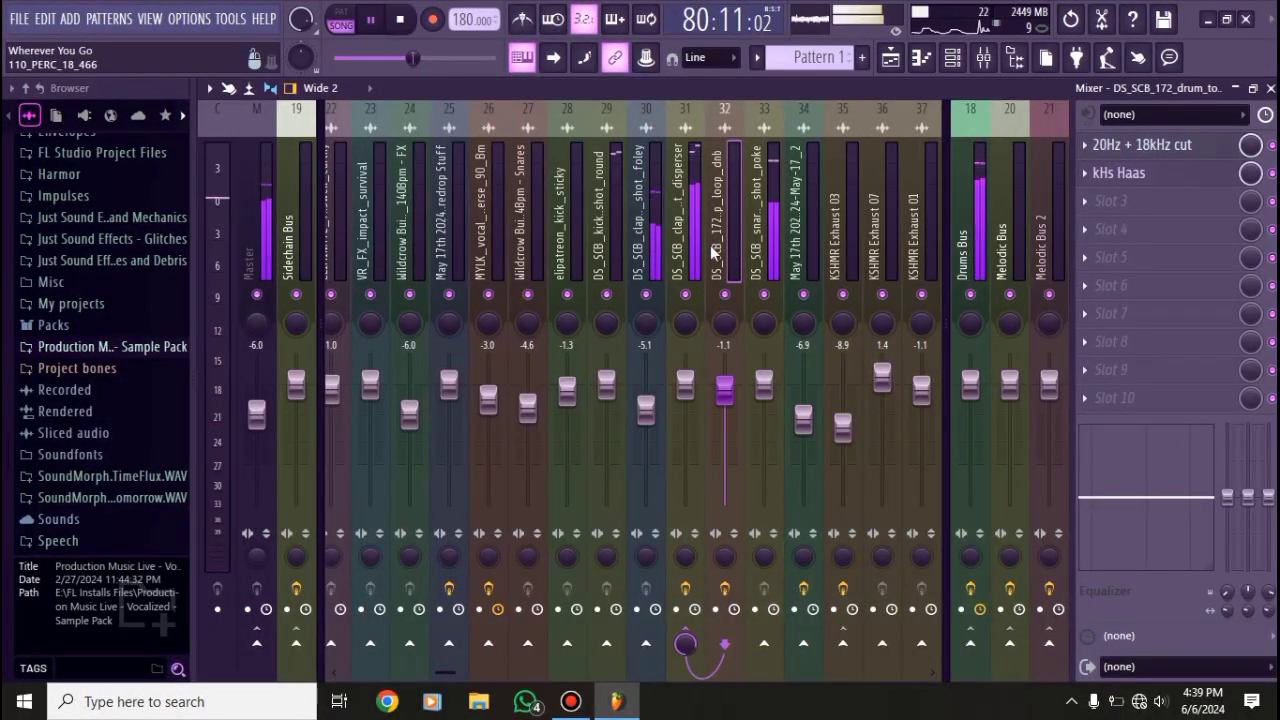
key(space)
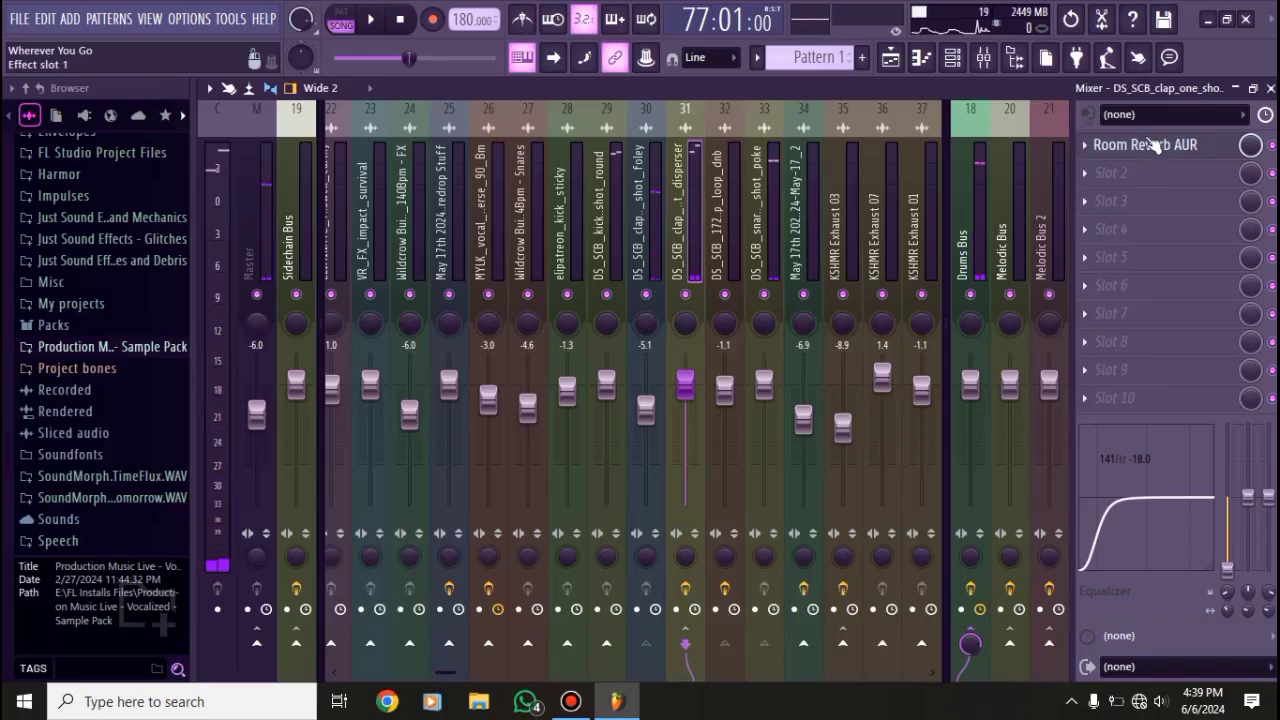
- Inspect the Room Reverb AUR settings on the DS_SCB_clap_one_shot_disperser channel, then close the plugin and the mixer
drag(270, 100, 399, 130)
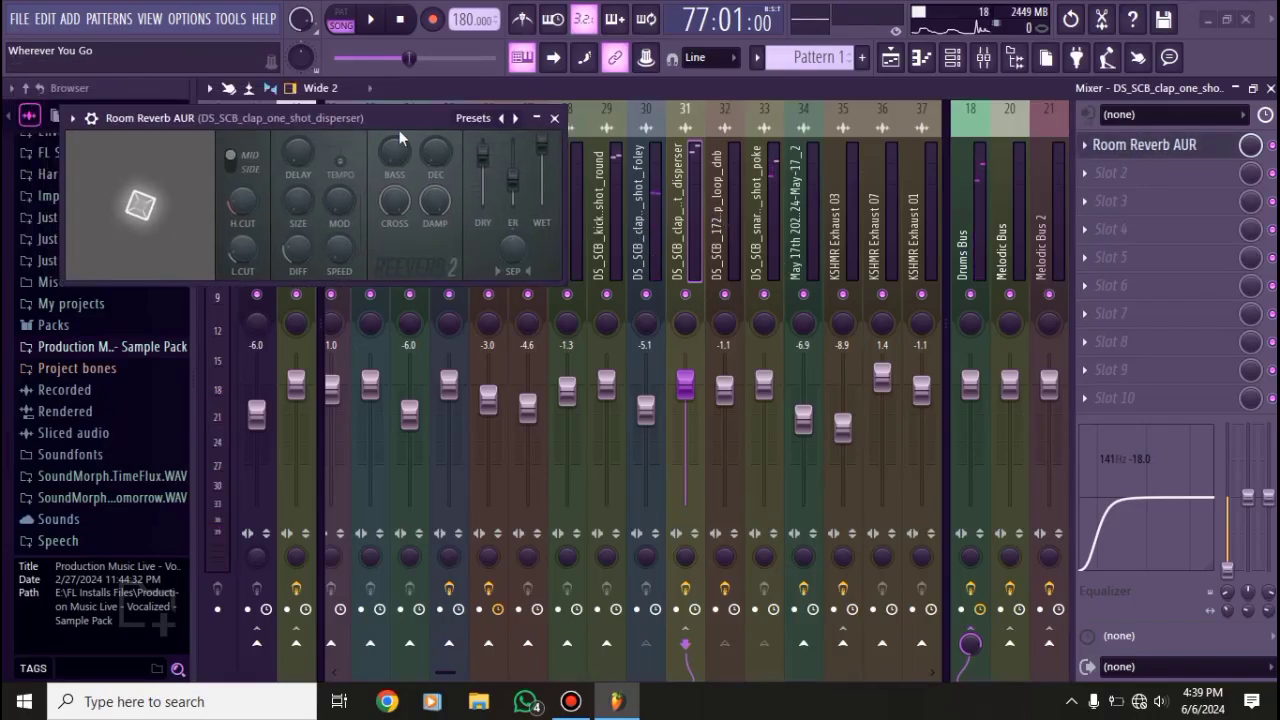
click(555, 119)
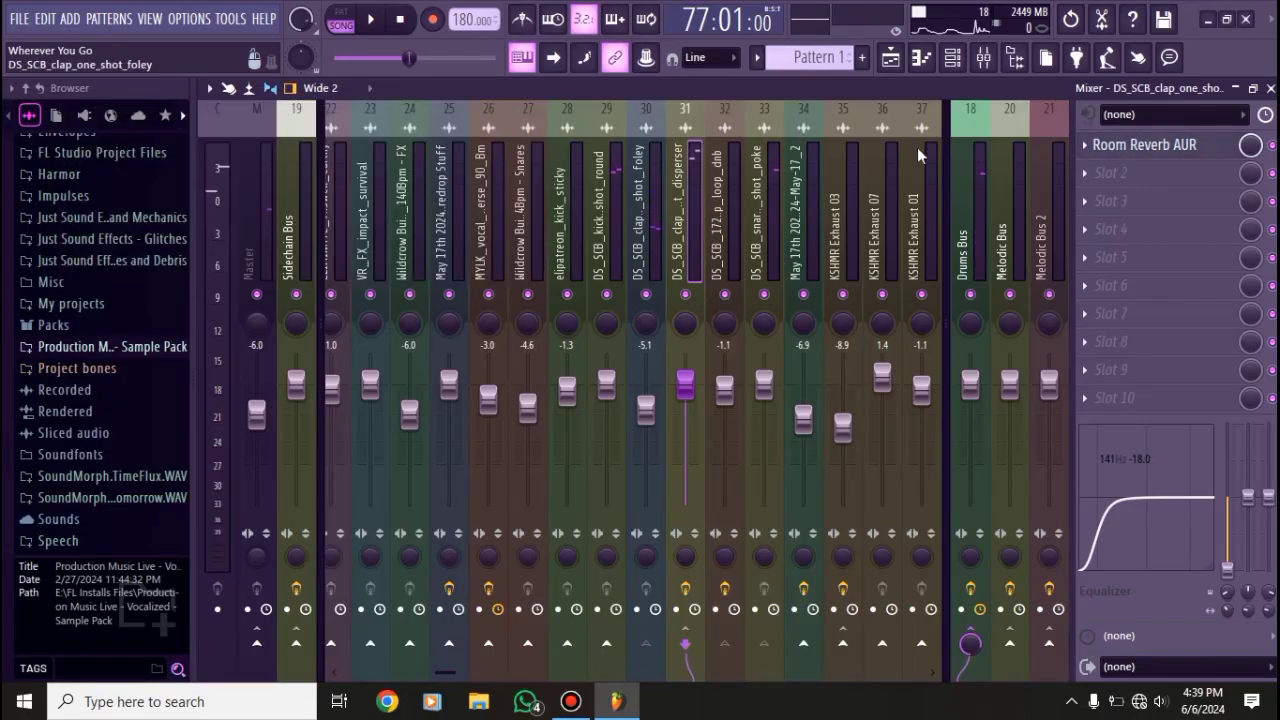
click(1270, 89)
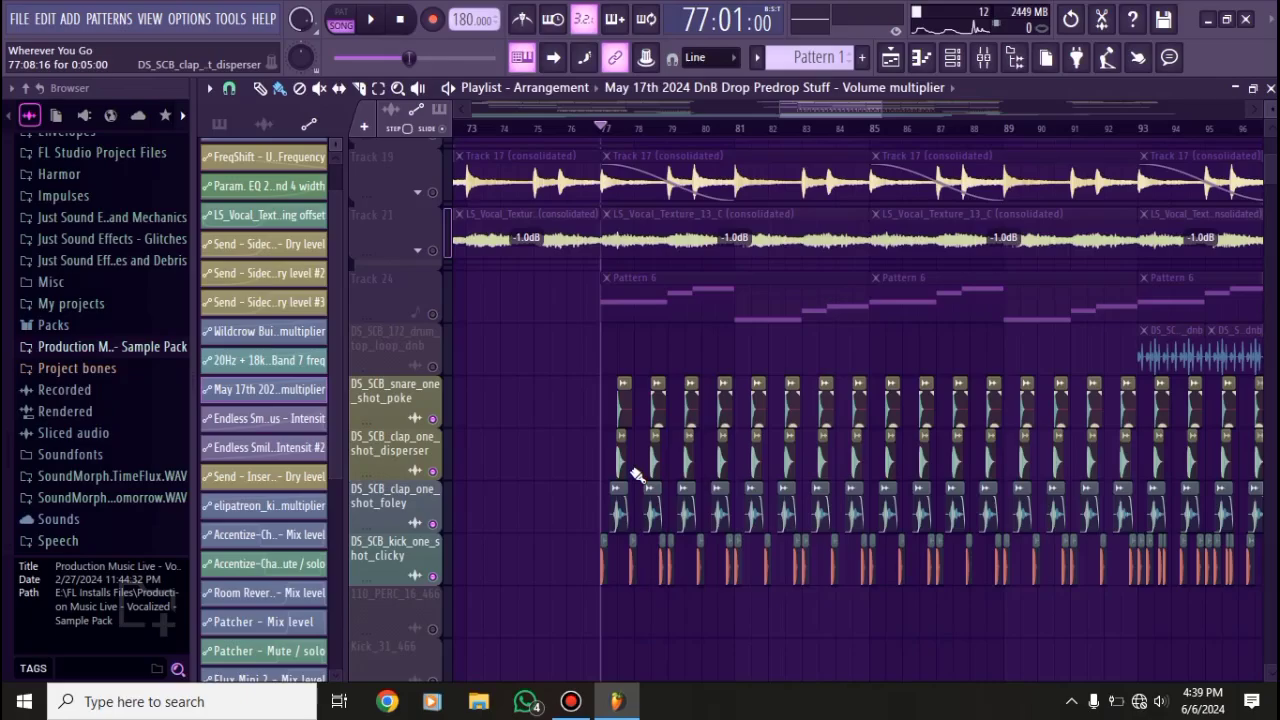
- Unmute the DS_SCB_172_drum_top_loop_dnb track and place the playhead at the loop's start, bar 93
ctrl+scroll(1037, 374, down, 3)
scroll(1037, 374, down, 3)
scroll(900, 238, up, 1)
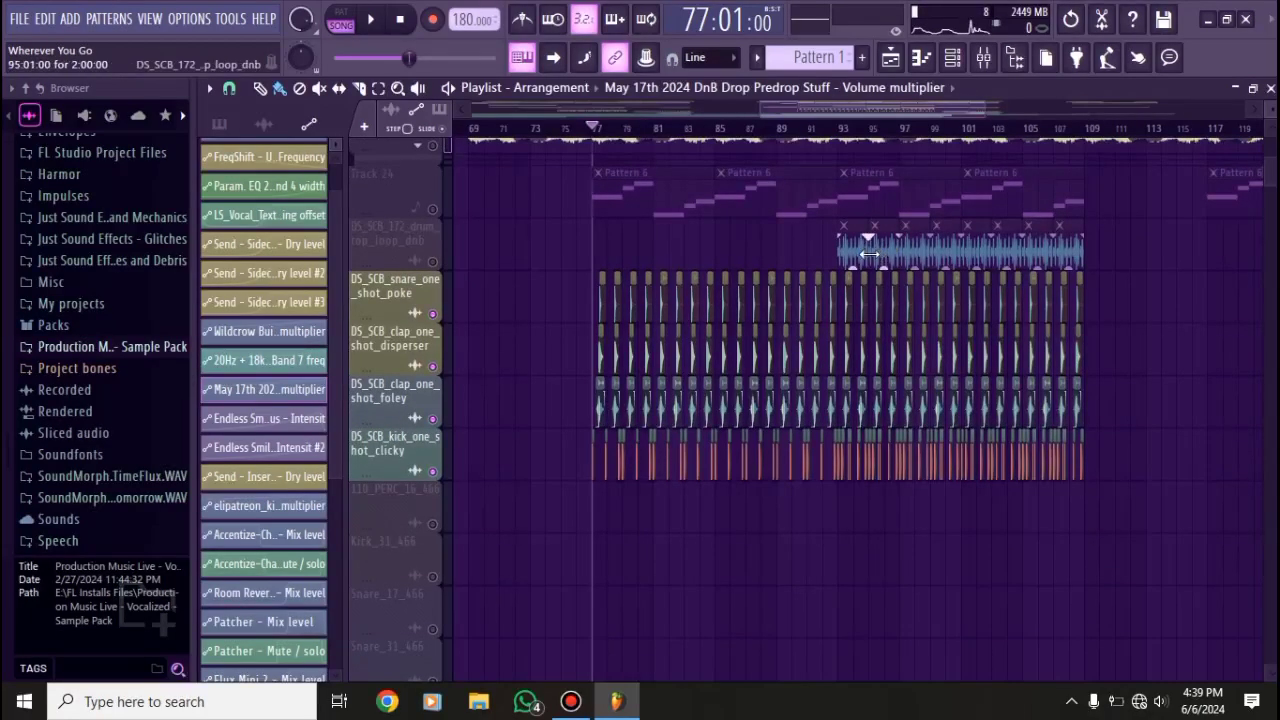
click(433, 262)
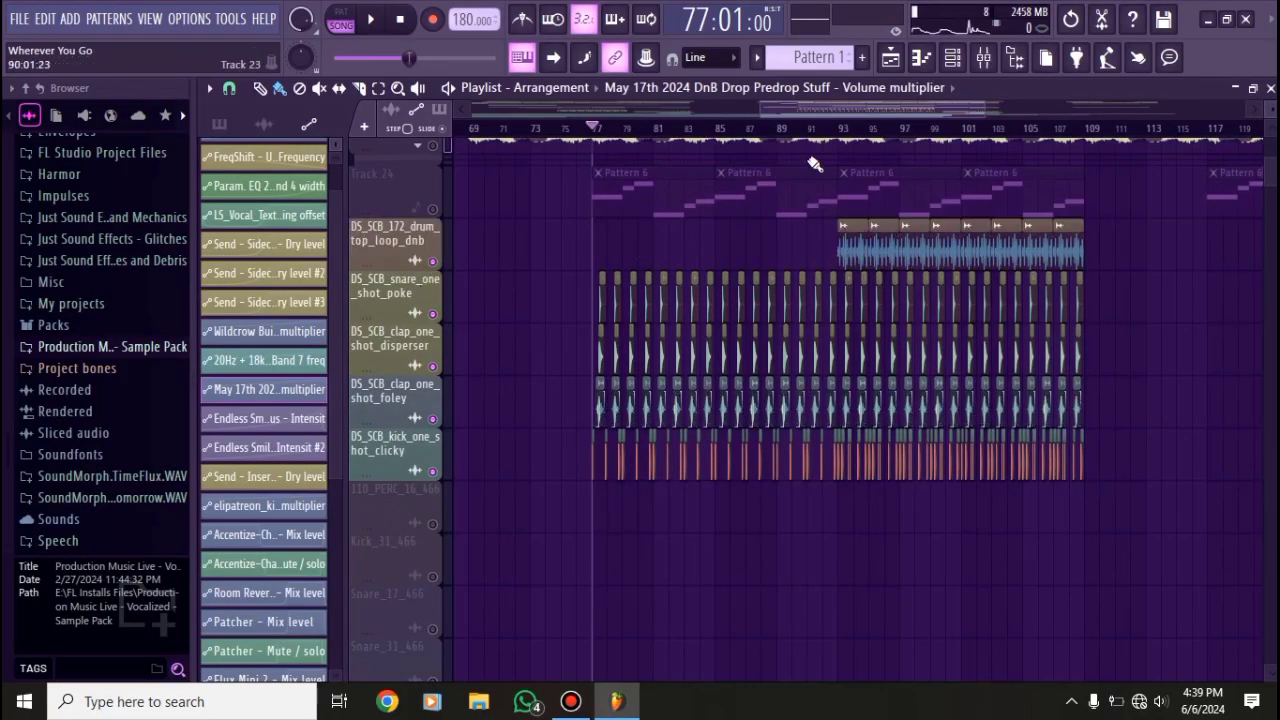
click(845, 140)
- Play the drum top loop with the other soloed drums from bar 93 to about bar 94, then stop playback
ctrl+scroll(628, 463, up, 2)
key(space)
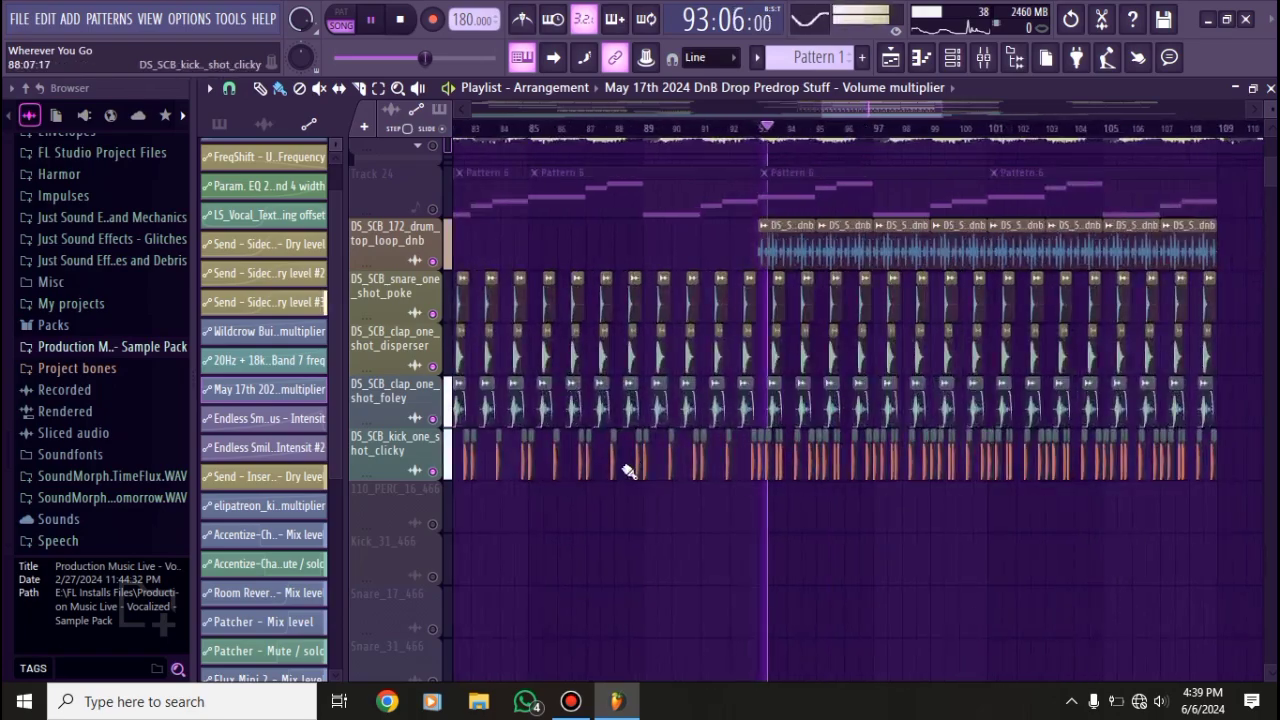
ctrl+scroll(627, 510, down, 2)
scroll(591, 449, up, 2)
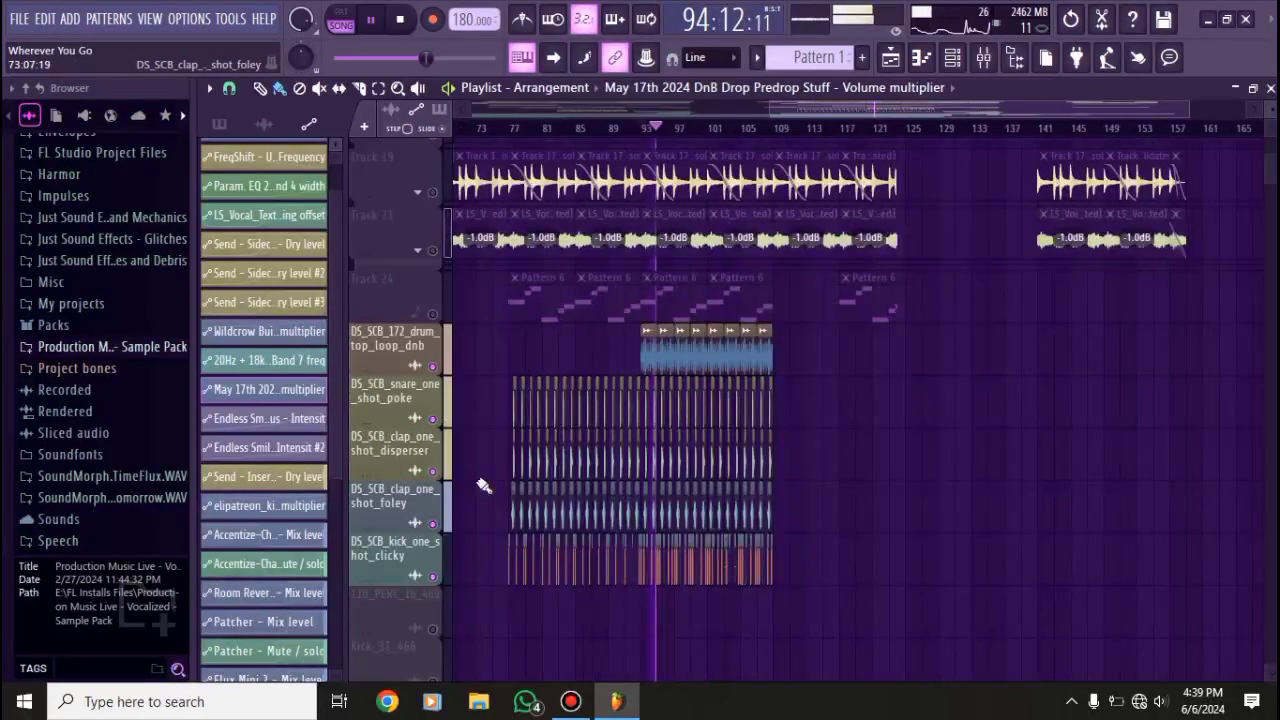
key(space)
- Show the Sidechain Bus channel's effect chain in the mixer
scroll(566, 400, up, 4)
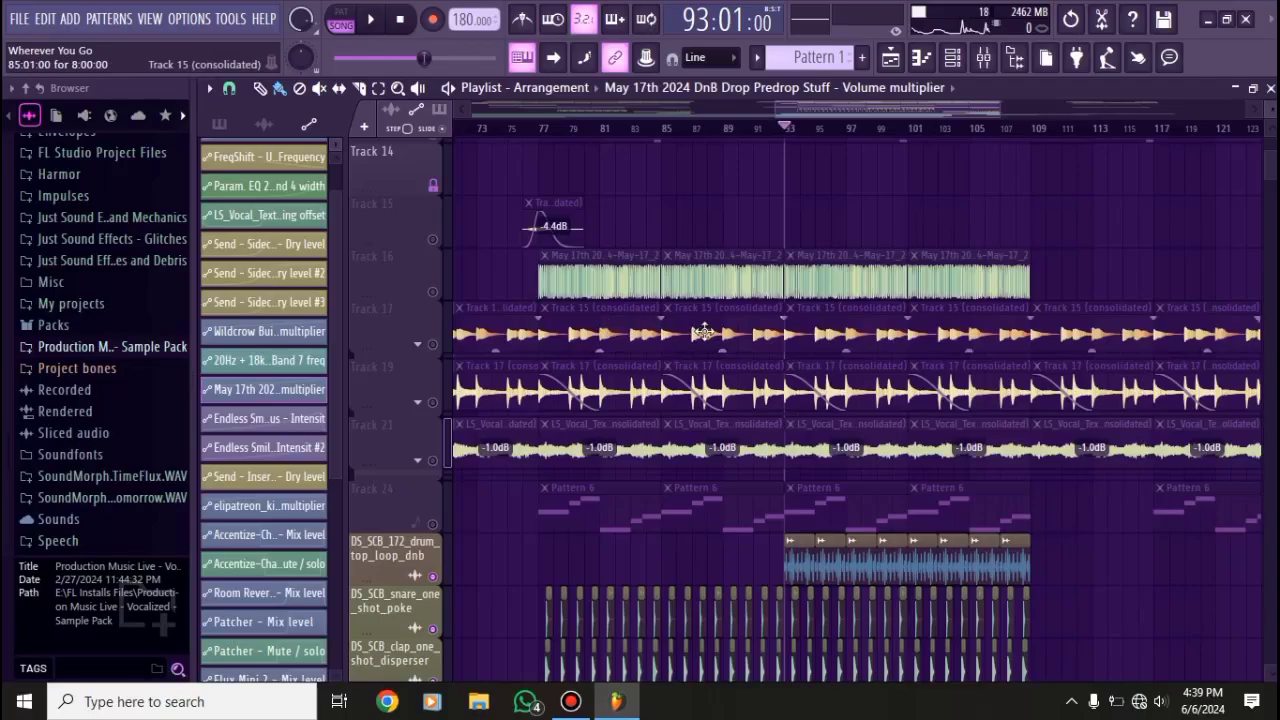
click(983, 57)
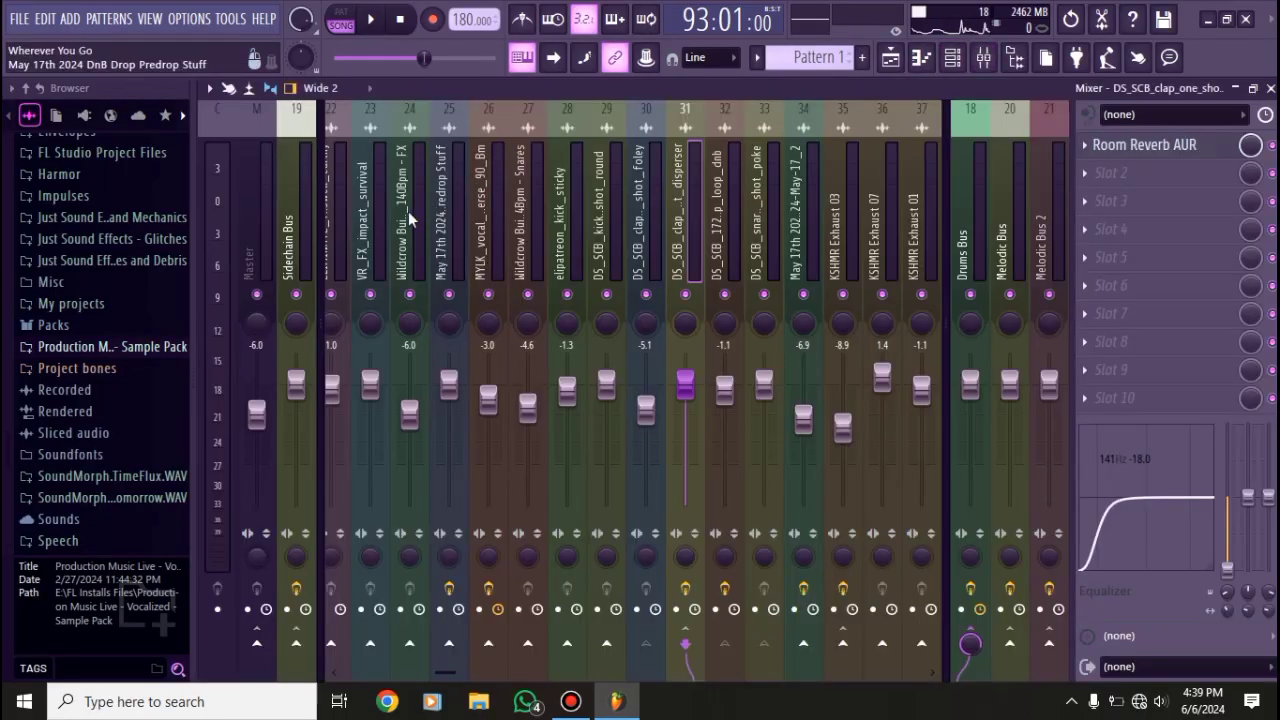
click(292, 230)
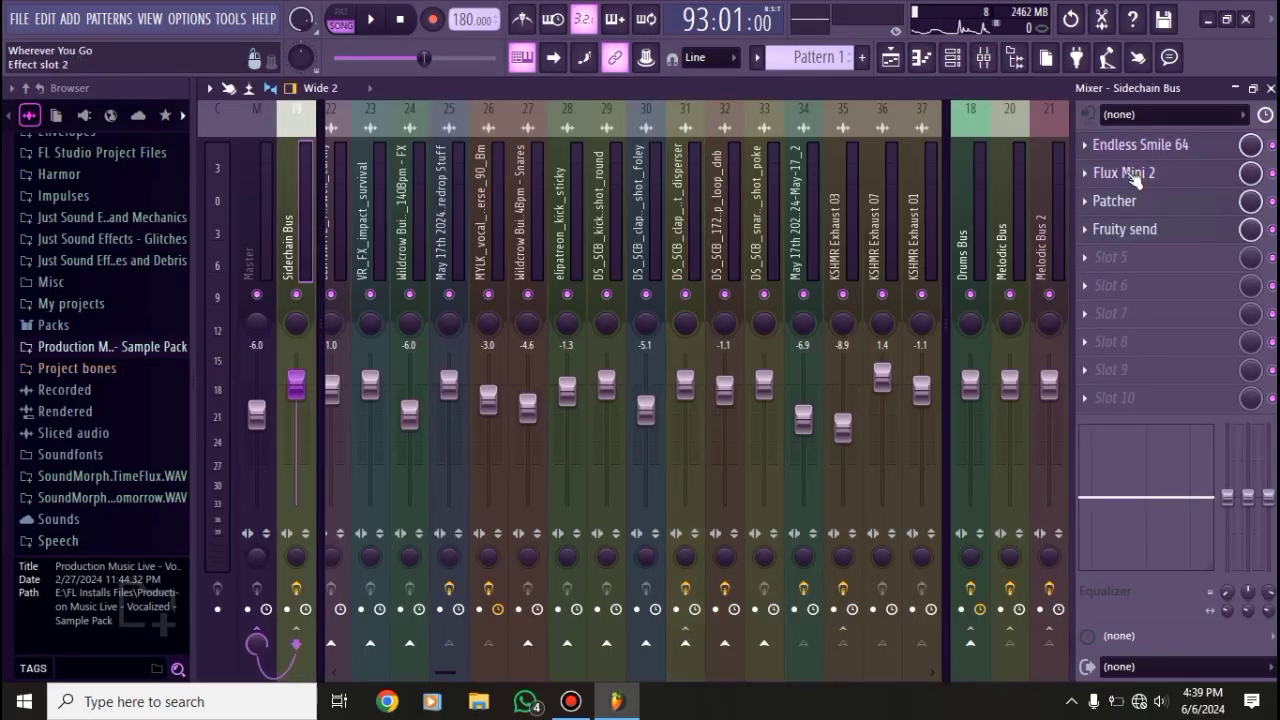
- Inspect the Flux Mini 2 curve on the Sidechain Bus, then the high-pass Fruity Parametric EQ 2 feeding the reverb inside its Patcher
click(1124, 173)
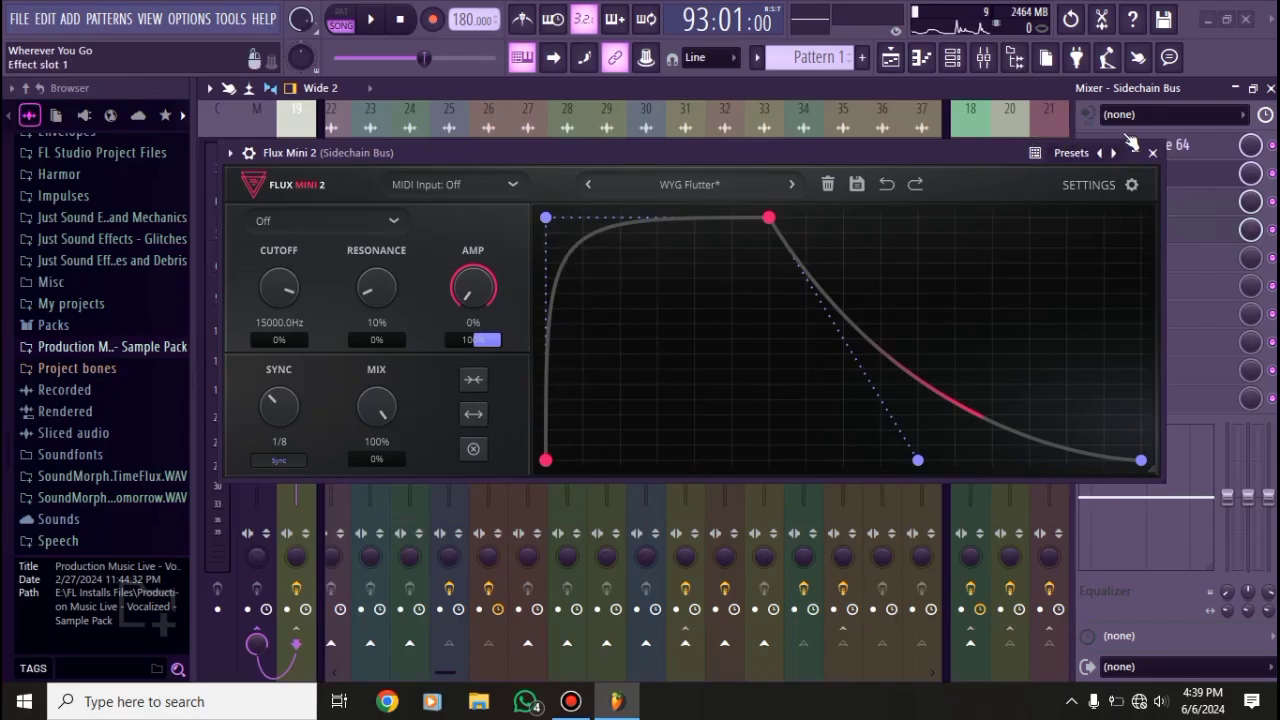
click(1153, 153)
click(1130, 201)
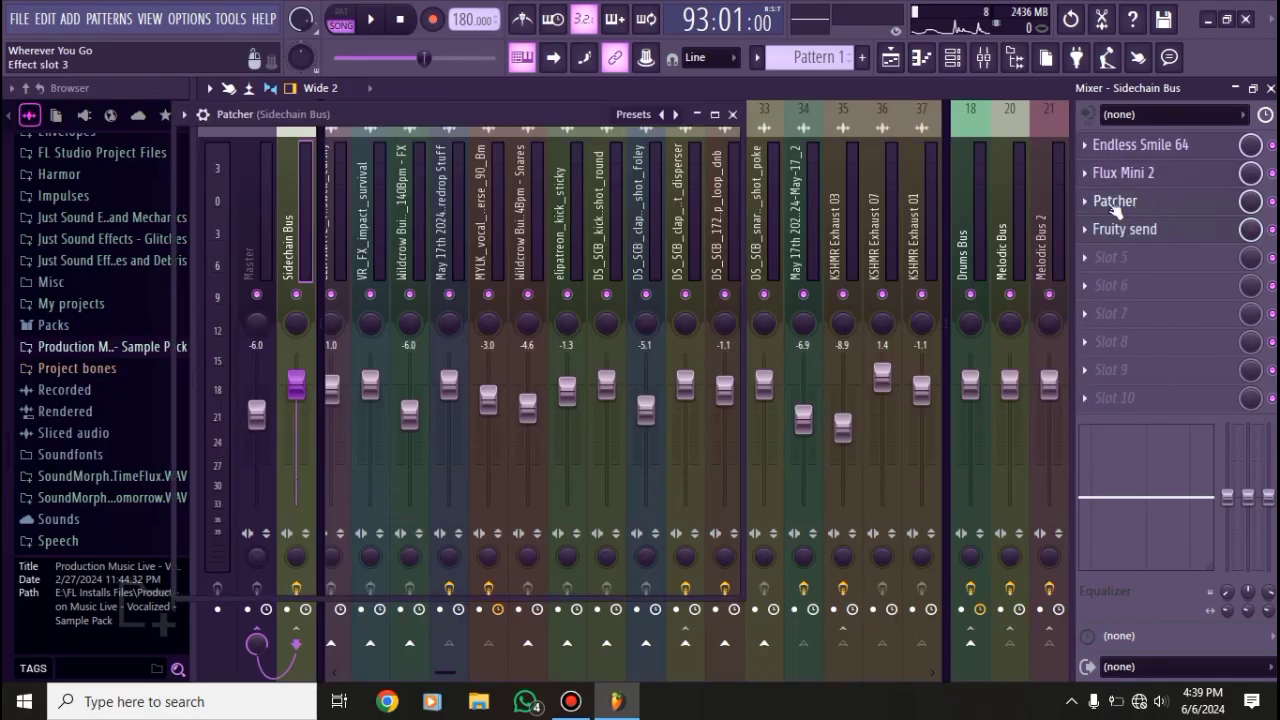
double_click(421, 480)
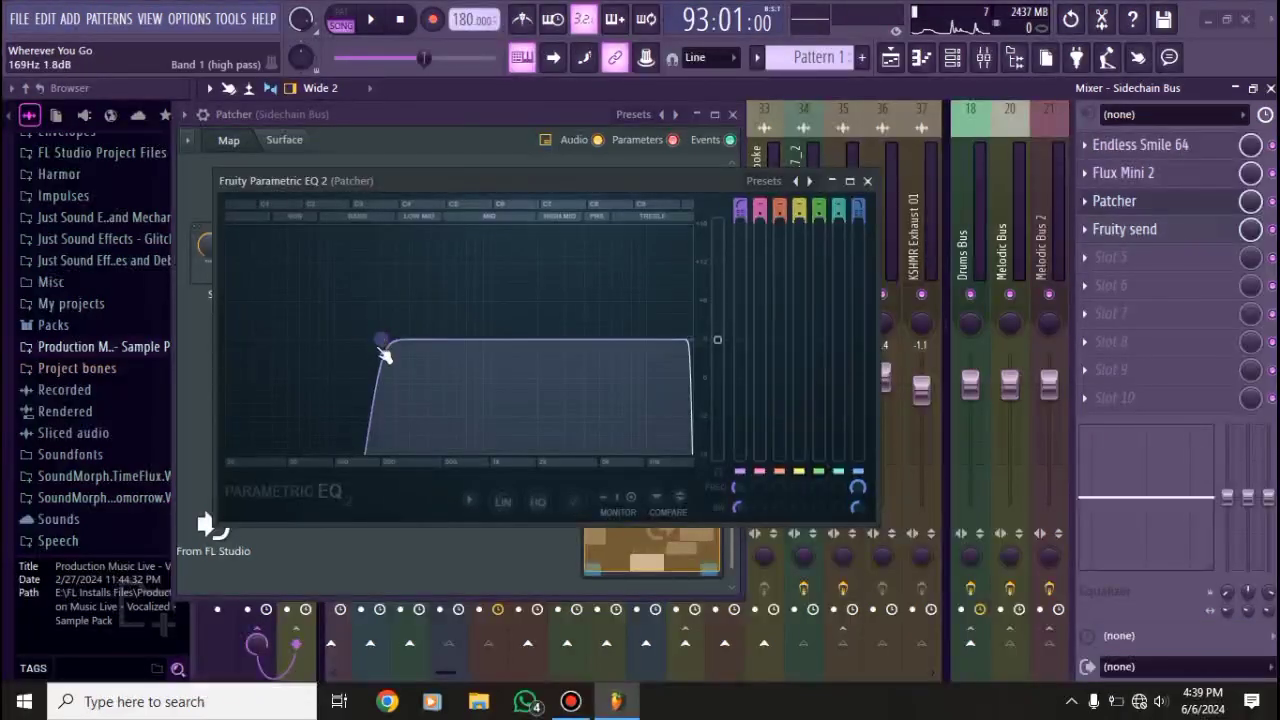
drag(397, 177, 400, 245)
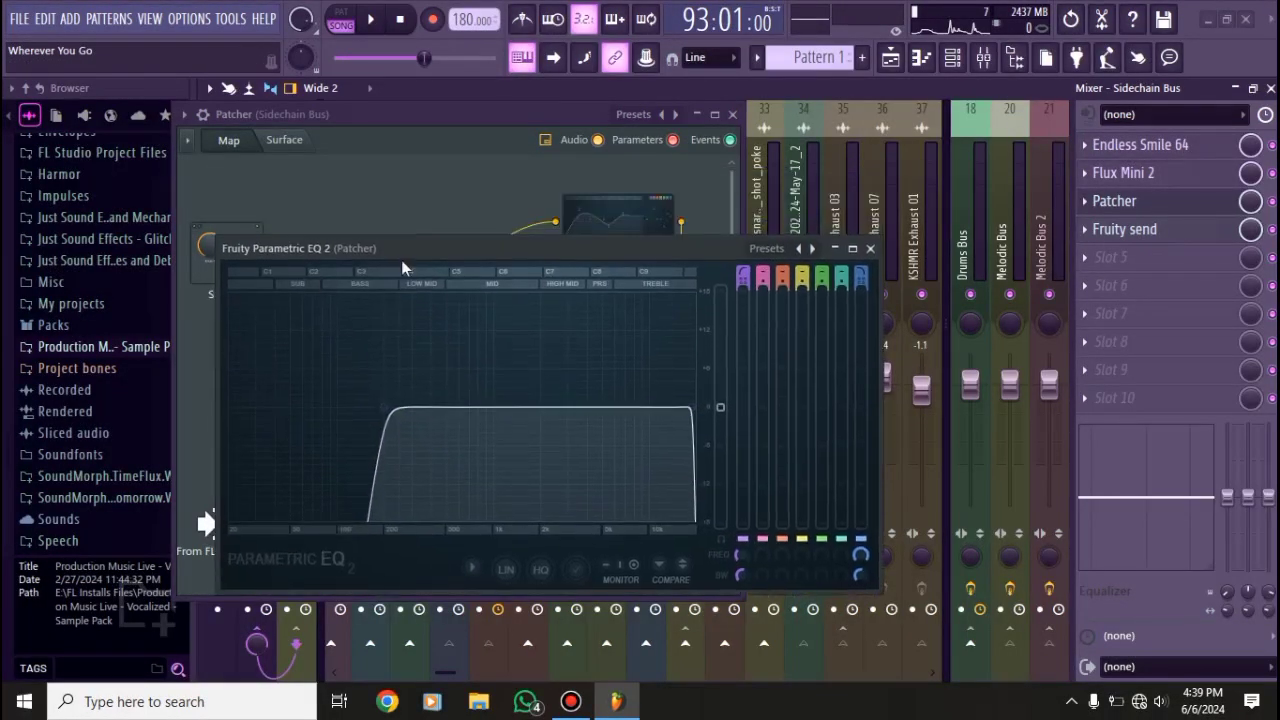
drag(395, 427, 415, 403)
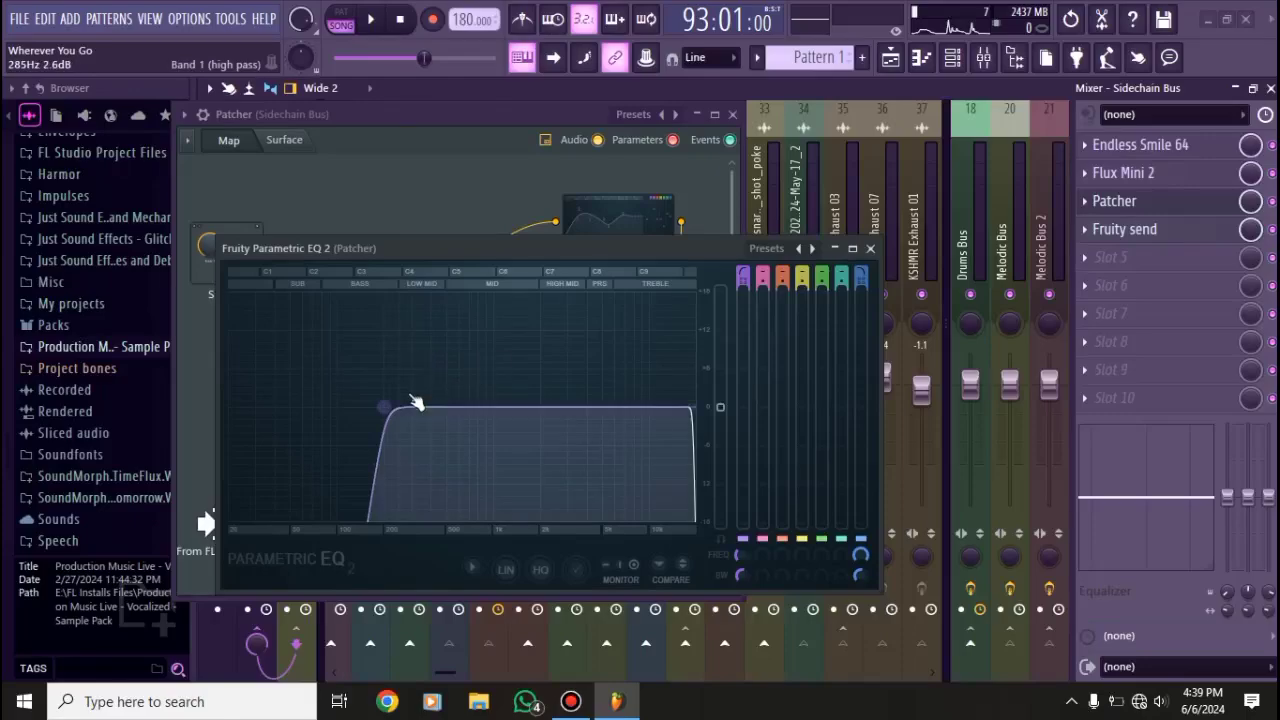
click(871, 249)
- Inspect the Fruity Reeverb 2 and the low-pass Fruity Parametric EQ 2 on the Patcher's parallel branch, then close Patcher
double_click(557, 352)
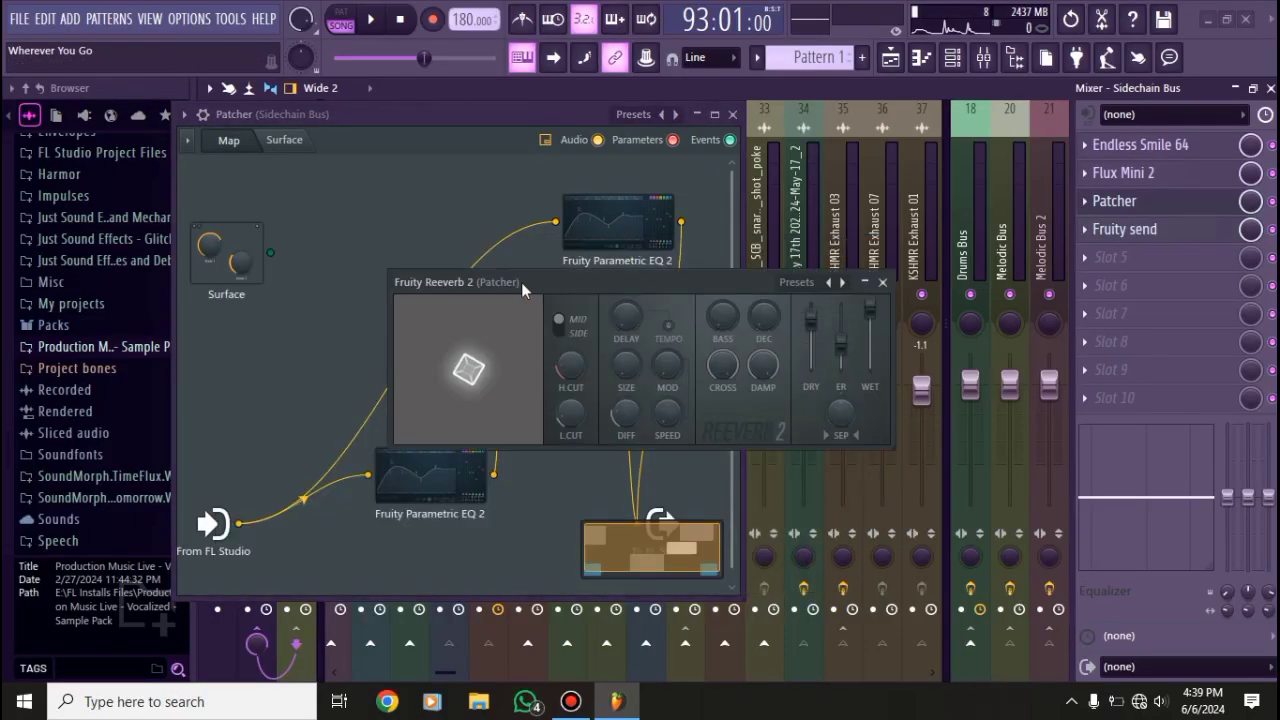
drag(521, 282, 494, 232)
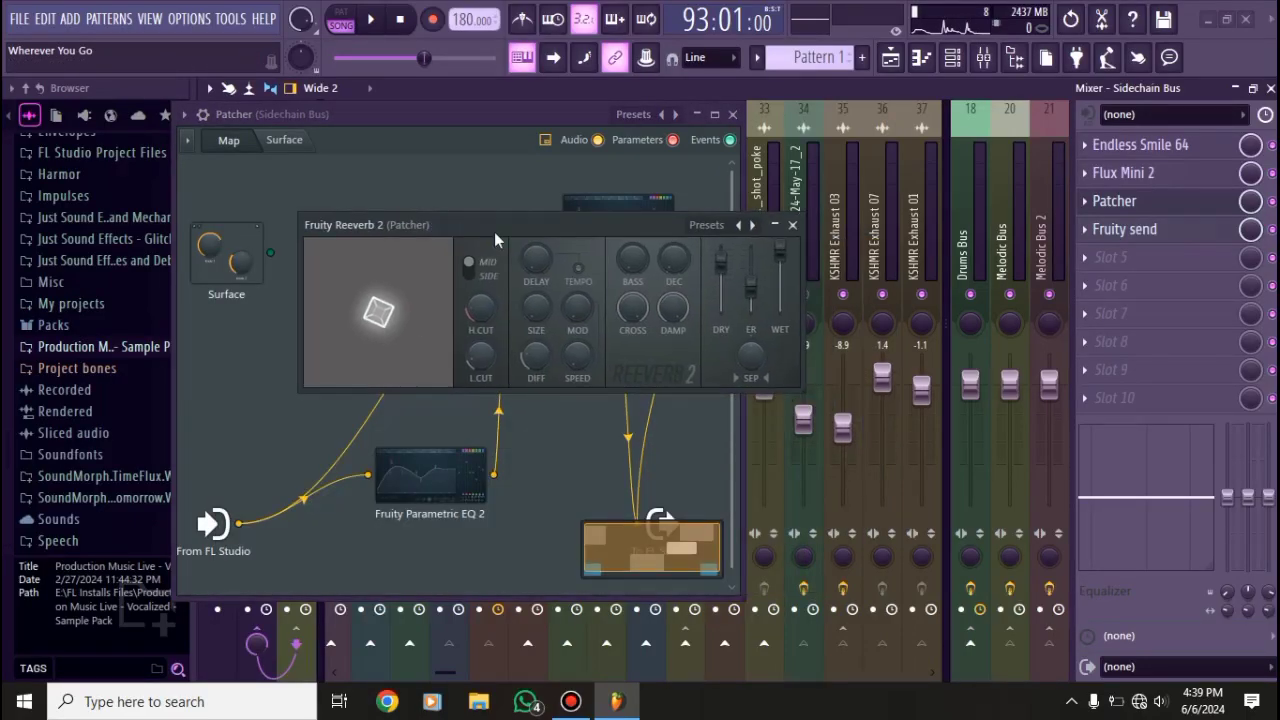
click(793, 226)
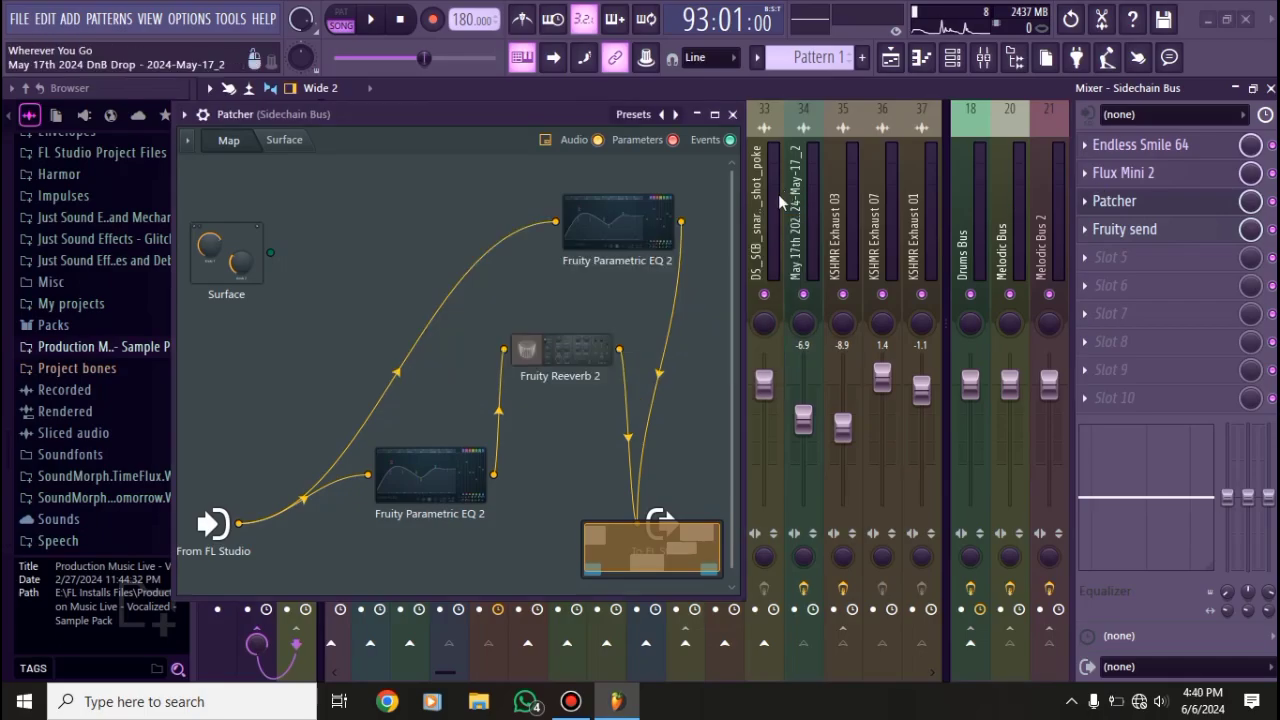
double_click(614, 233)
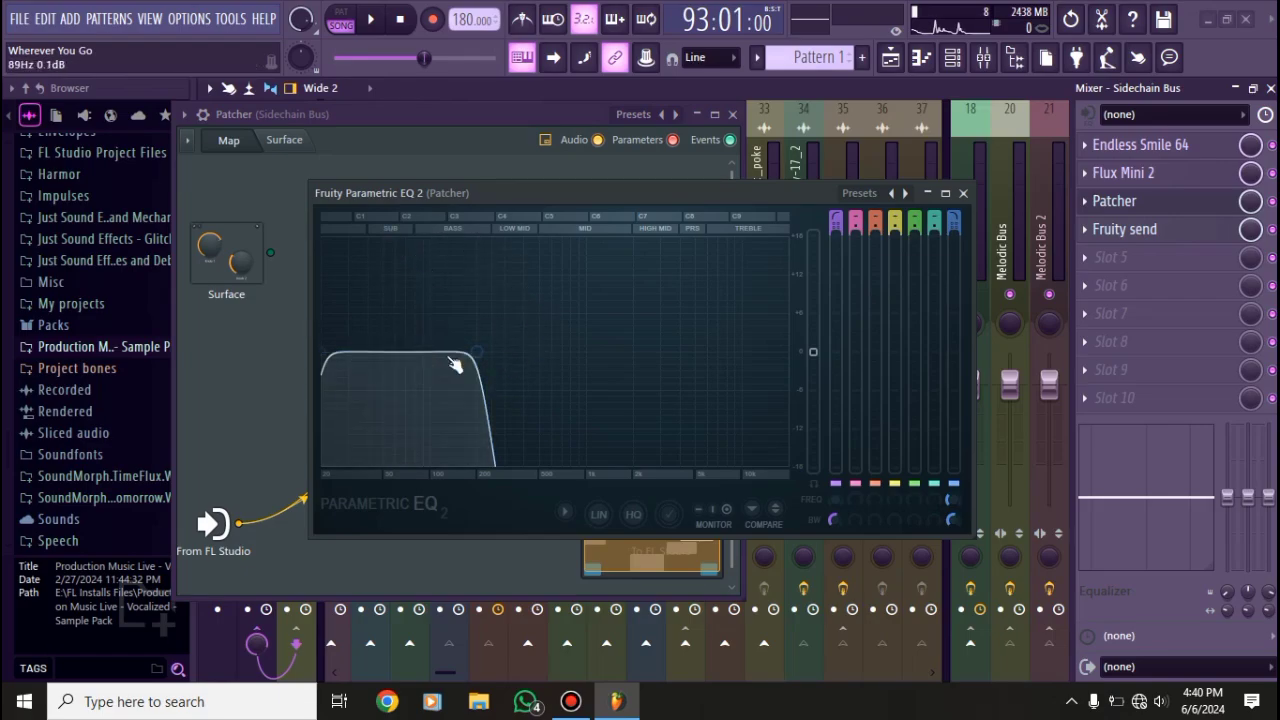
click(962, 193)
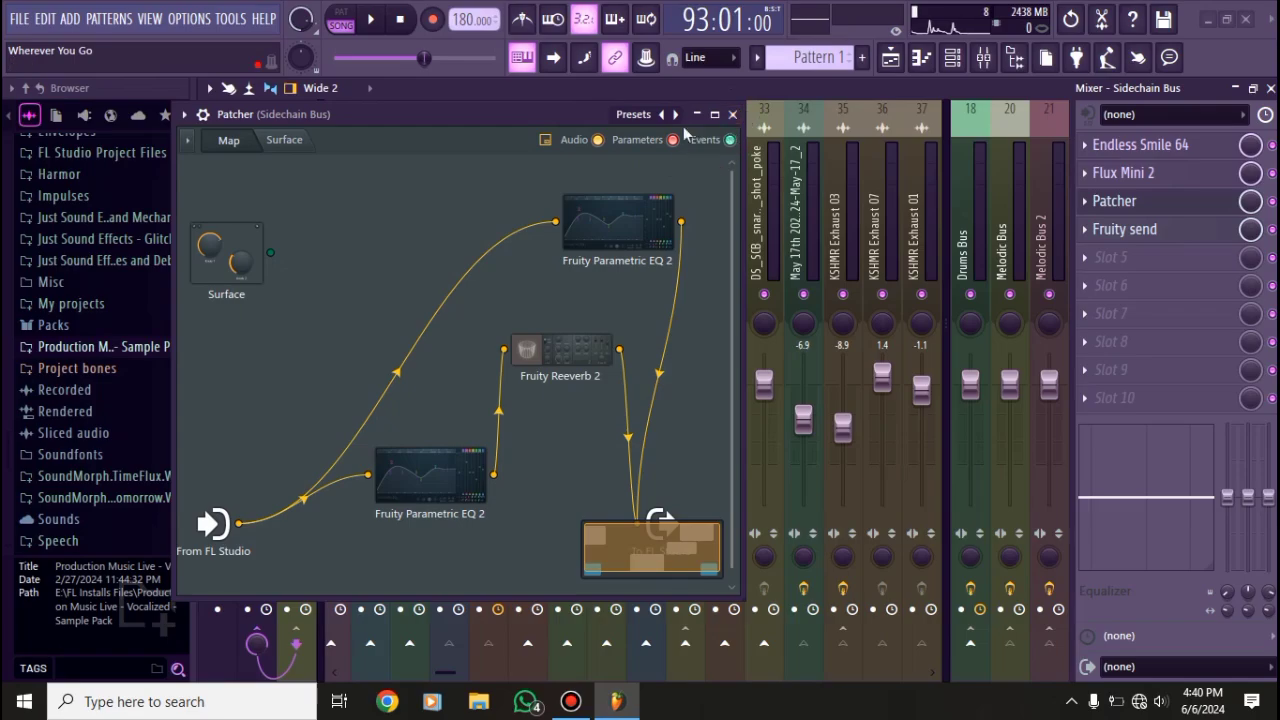
drag(548, 113, 550, 143)
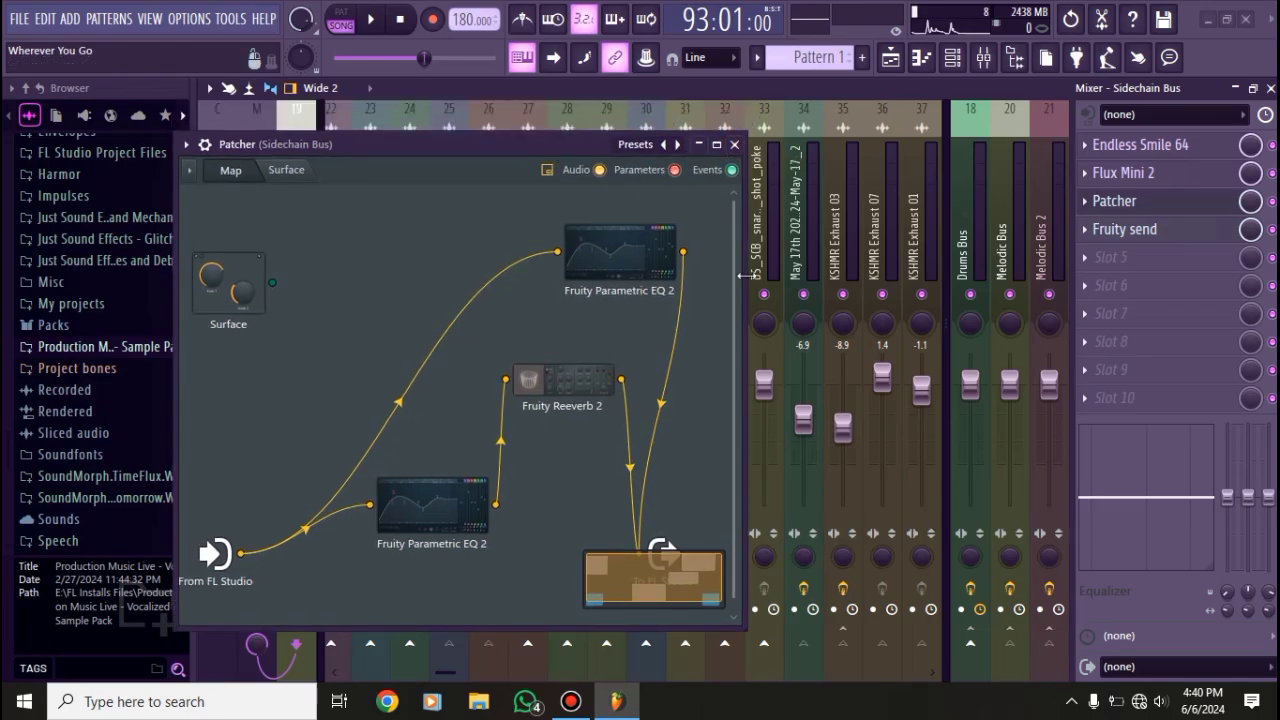
click(736, 144)
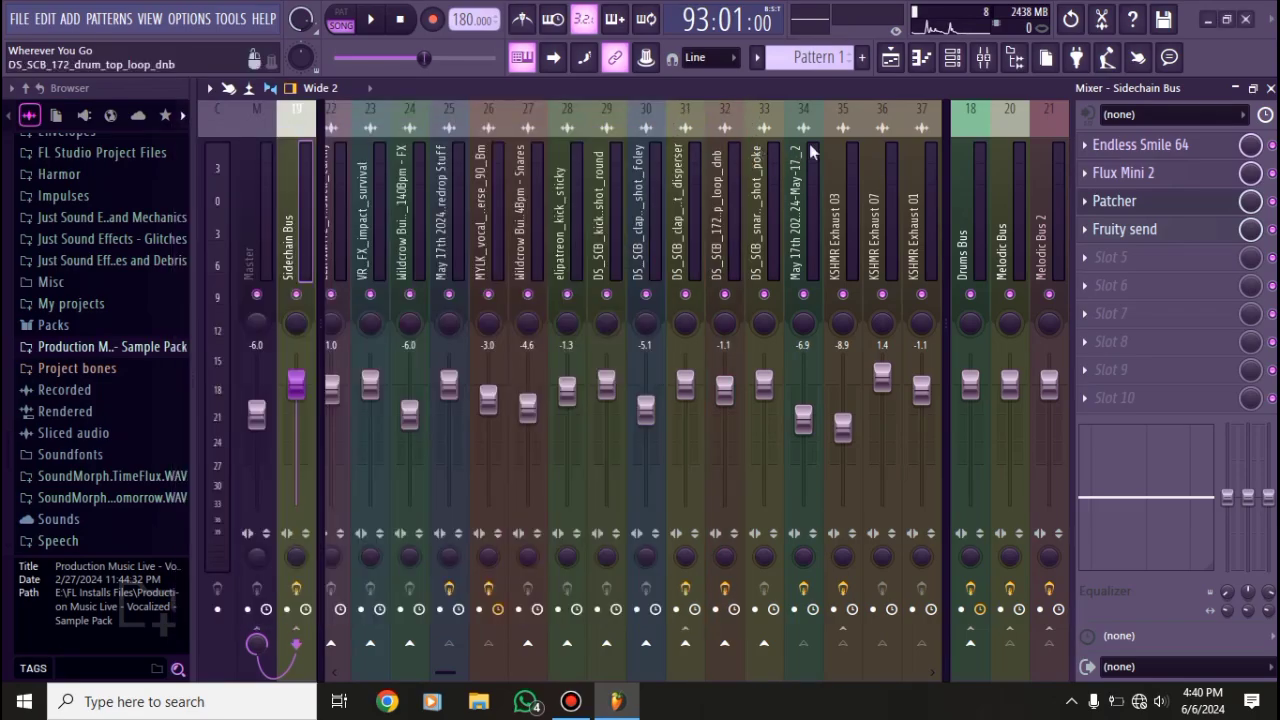
- Inspect the Fruity send and Endless Smile 64 settings on the Sidechain Bus, then close the mixer
click(1128, 231)
drag(223, 124, 287, 131)
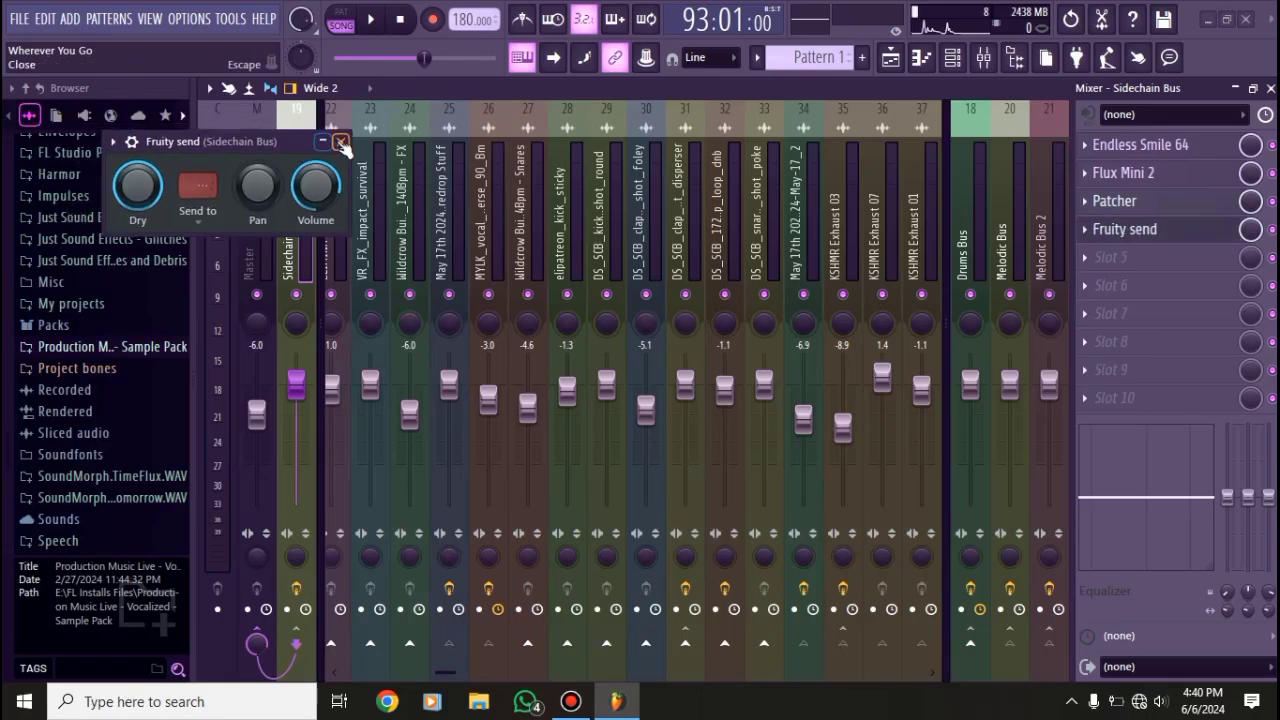
click(336, 134)
click(1166, 146)
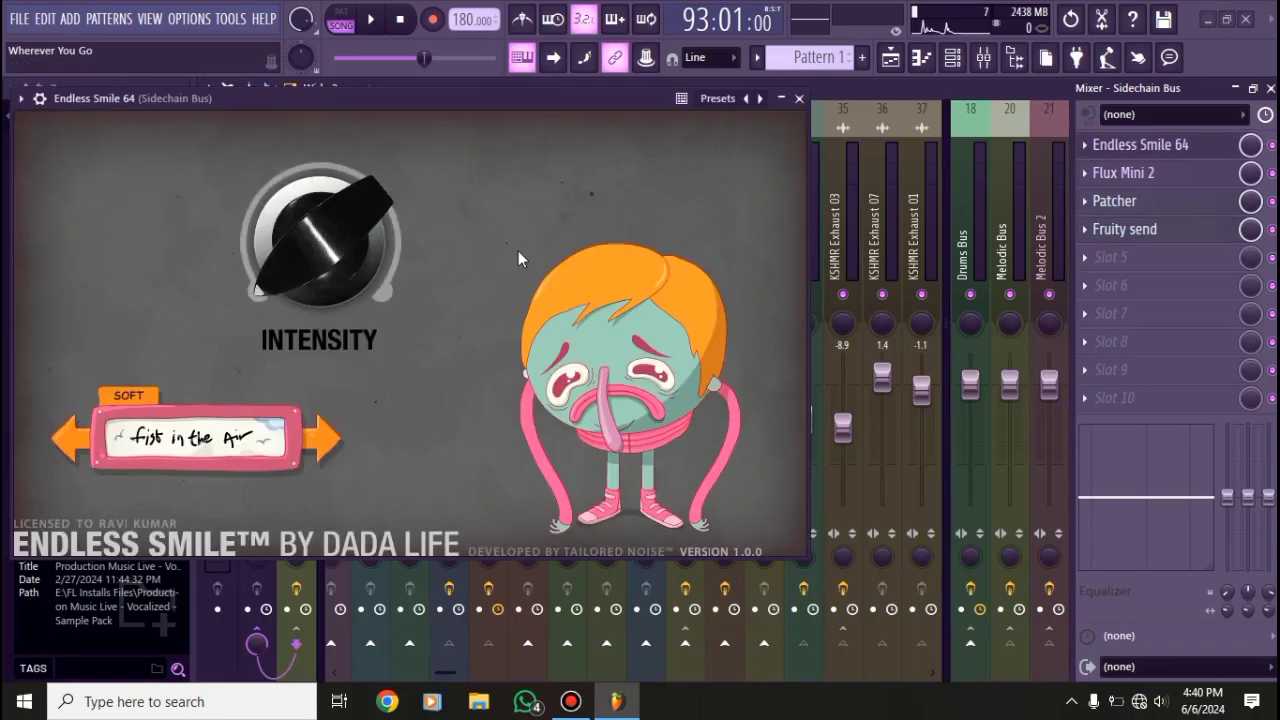
click(800, 99)
click(1267, 88)
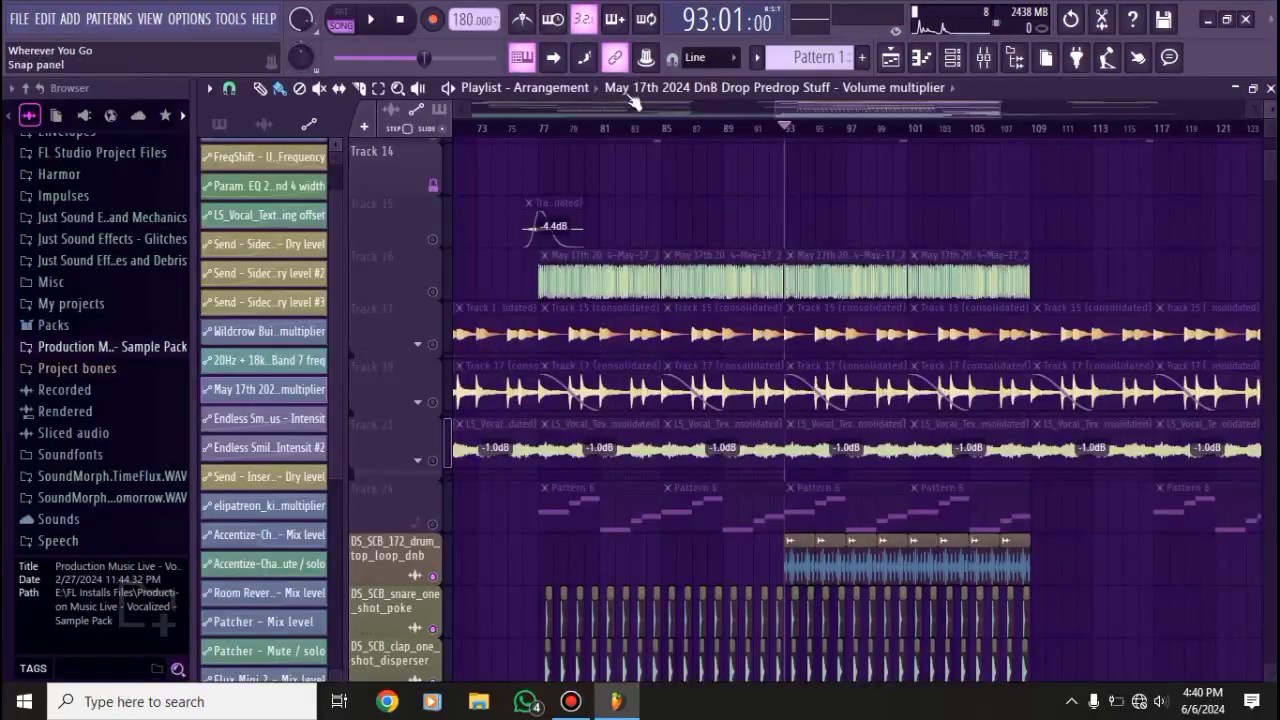
- Place the playhead at bar 77 and solo Track 21 together with Tracks 19 and 17
click(543, 128)
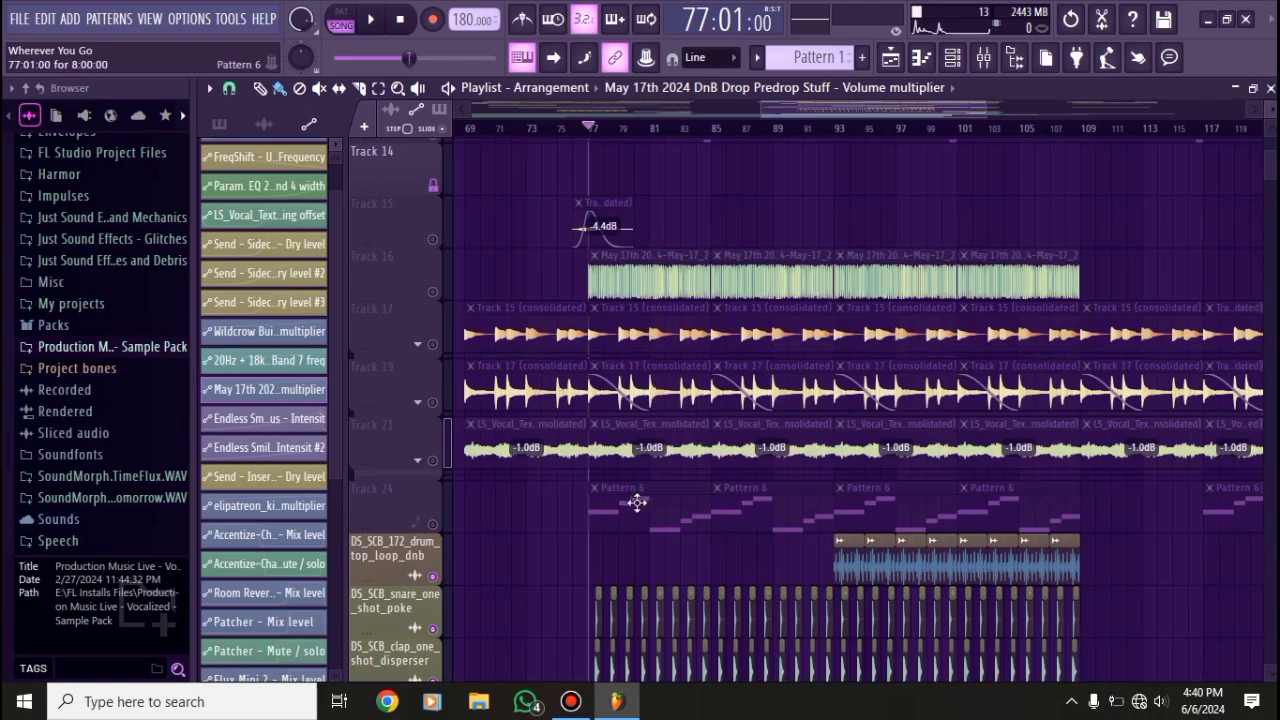
scroll(637, 502, down, 3)
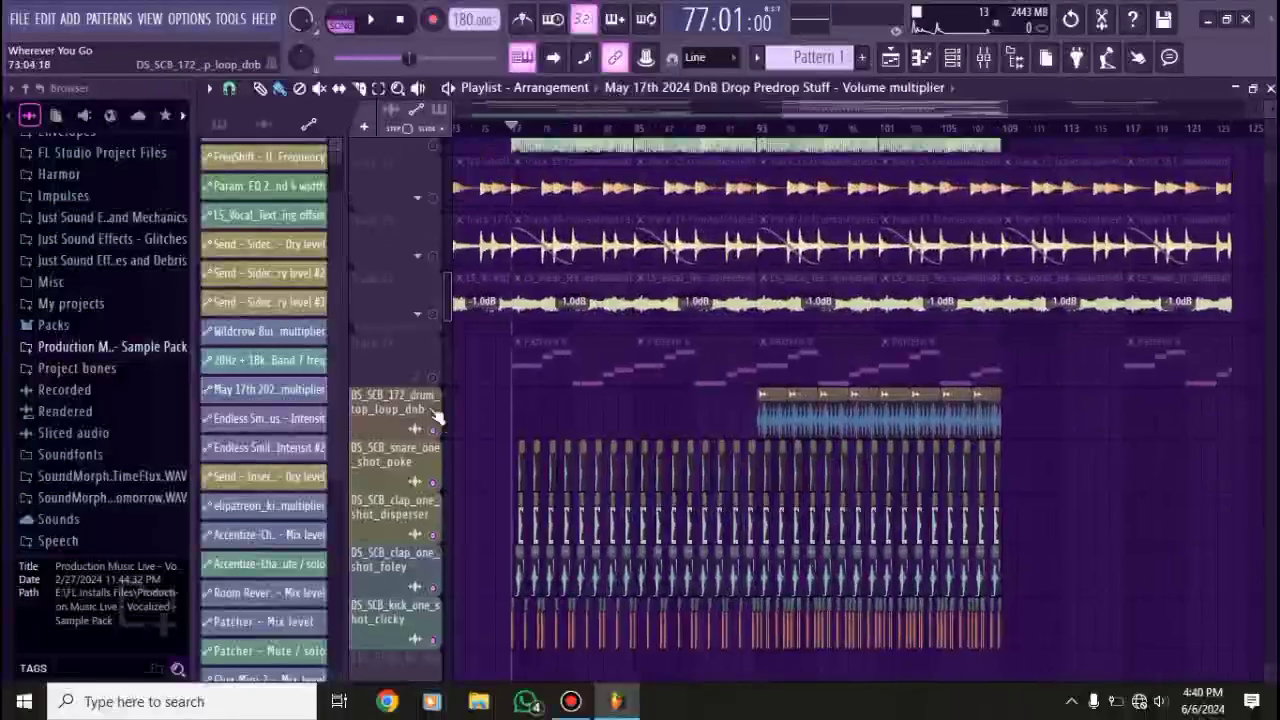
scroll(435, 415, up, 3)
right_click(432, 460)
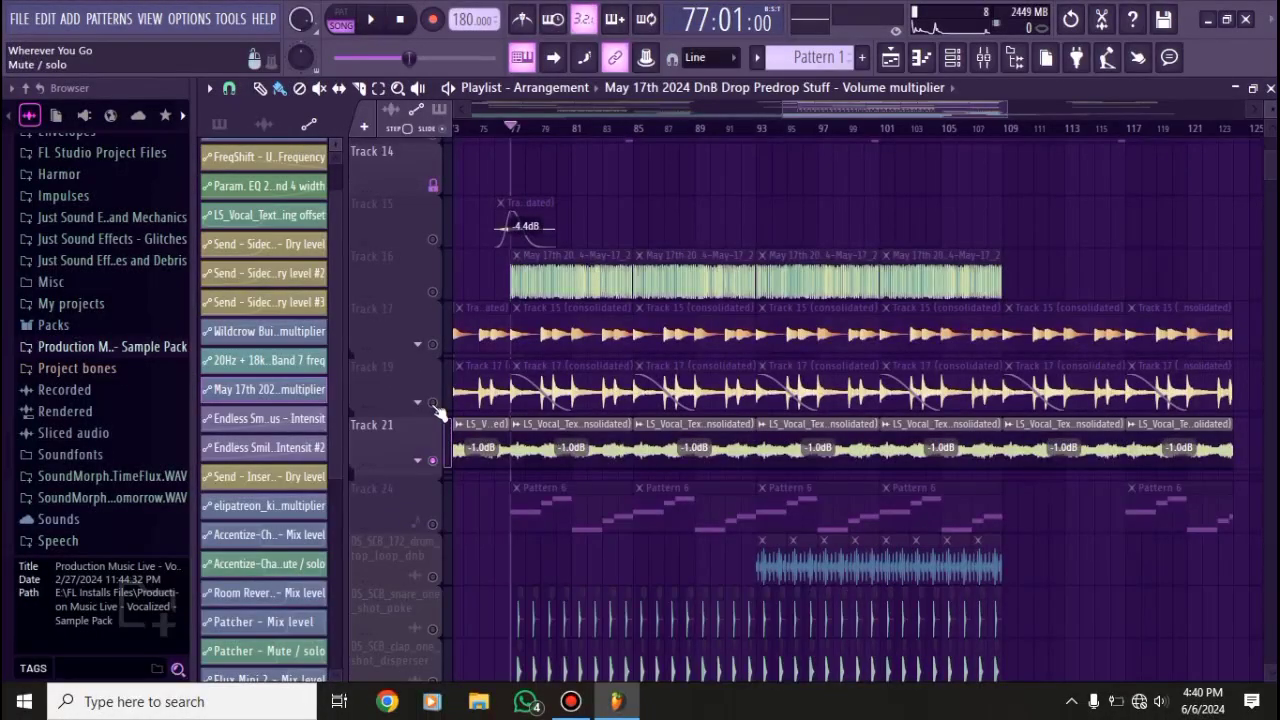
click(432, 402)
click(432, 344)
- Play the soloed Tracks 17, 19 and 21 from bar 77
key(space)
key(Page_Up)
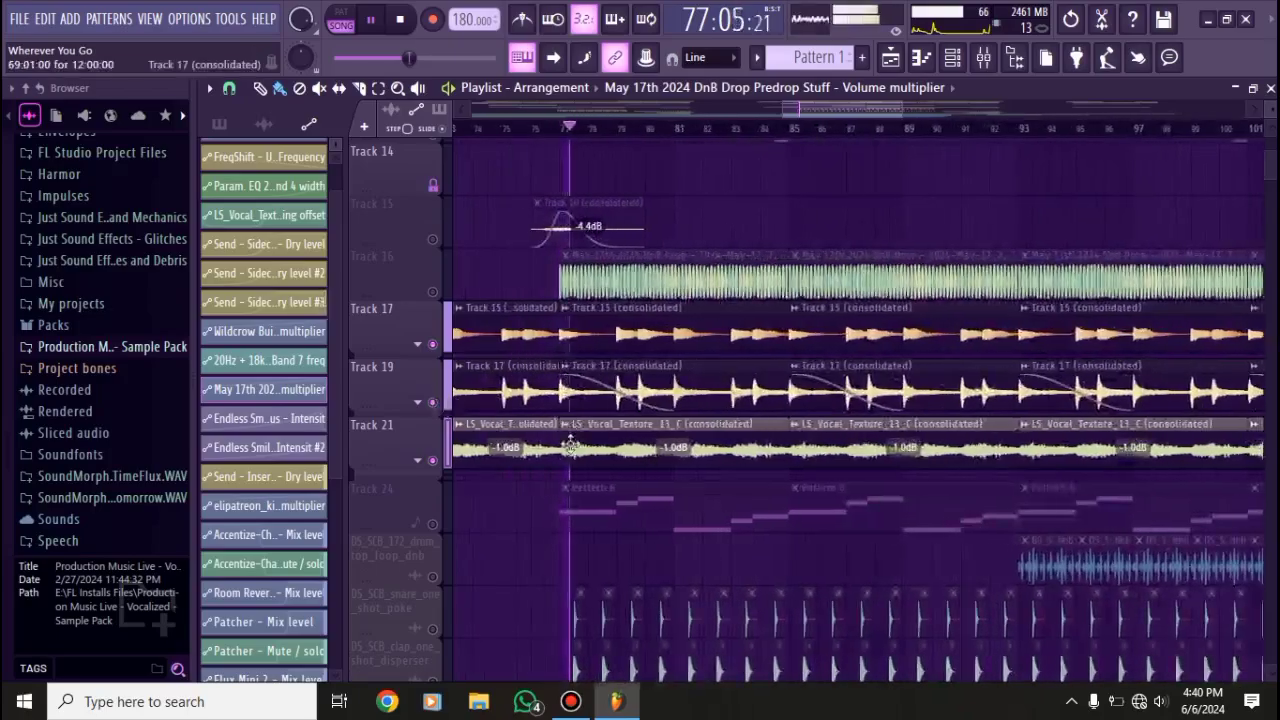
- Look over the arrangement around bar 77 while Tracks 17, 19 and 21 play soloed, and stop playback
scroll(527, 535, up, 3)
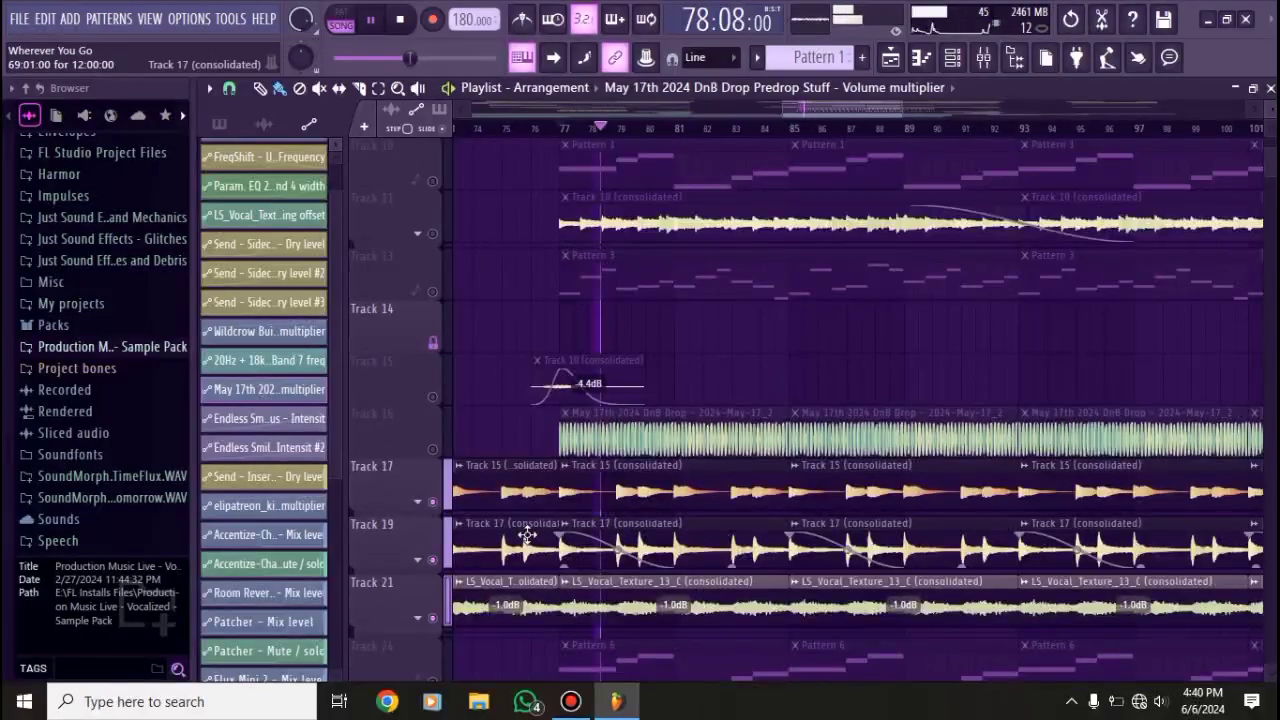
scroll(527, 535, down, 9)
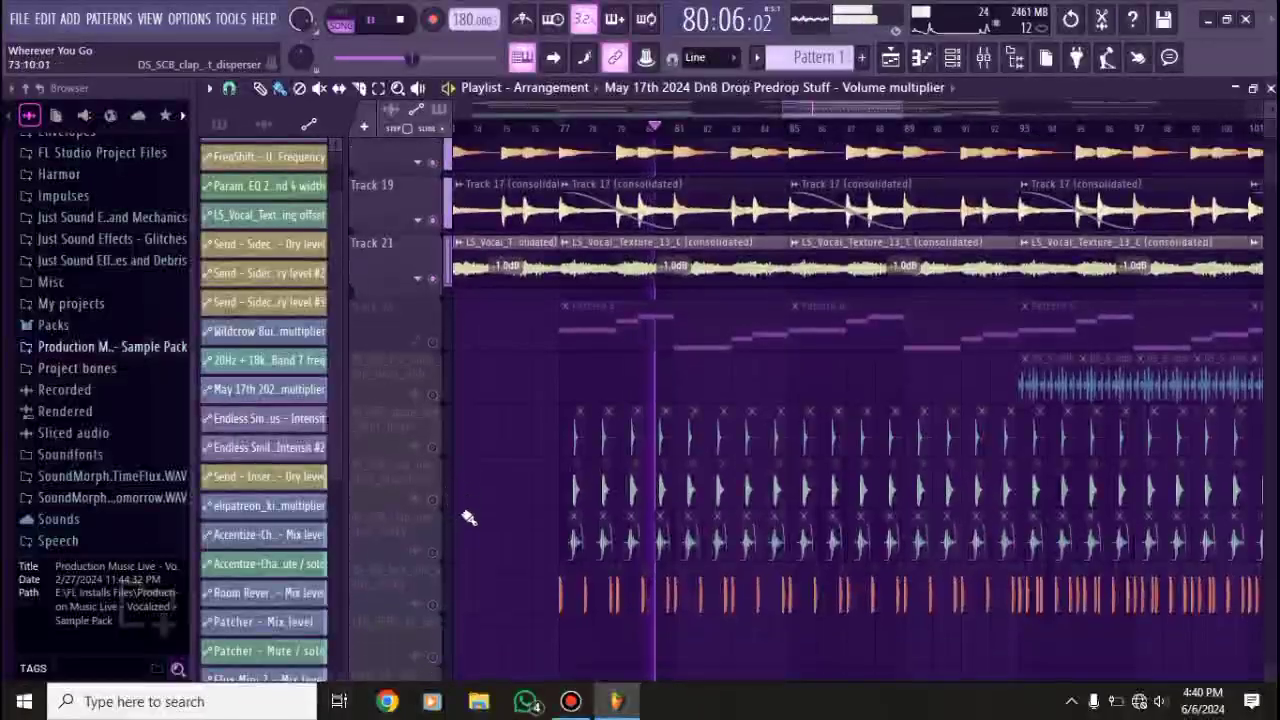
scroll(478, 515, up, 8)
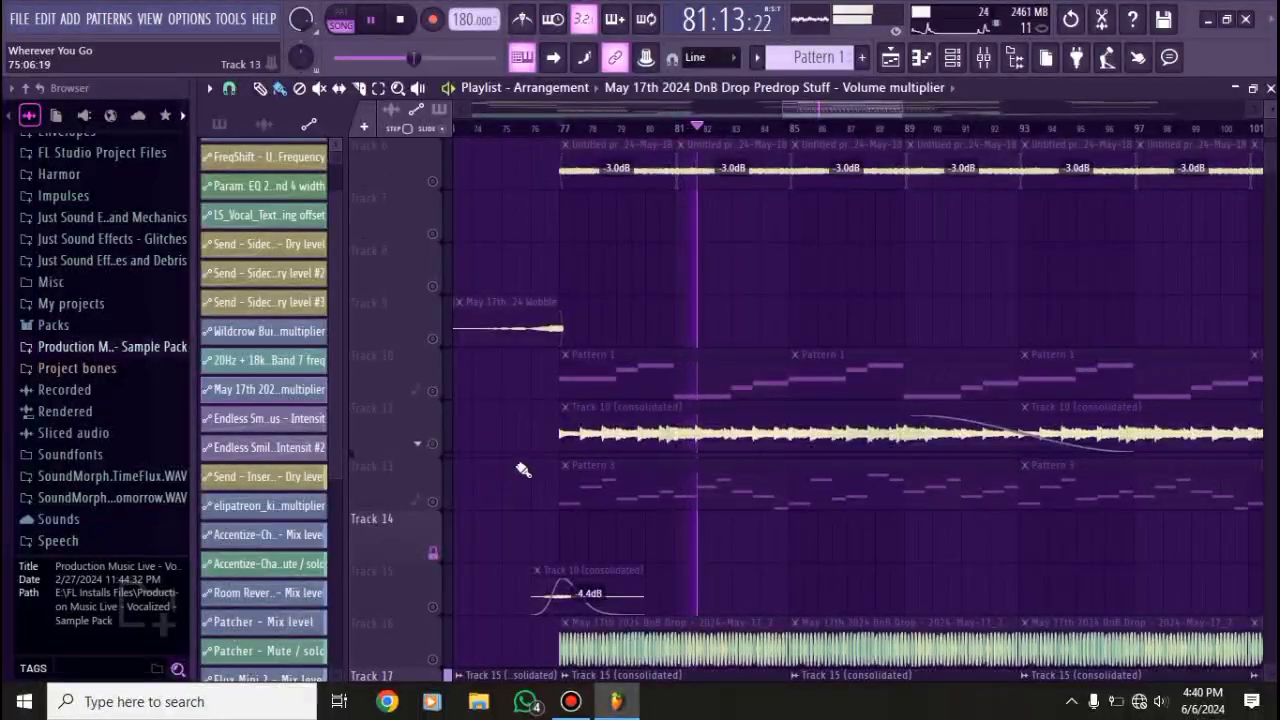
key(space)
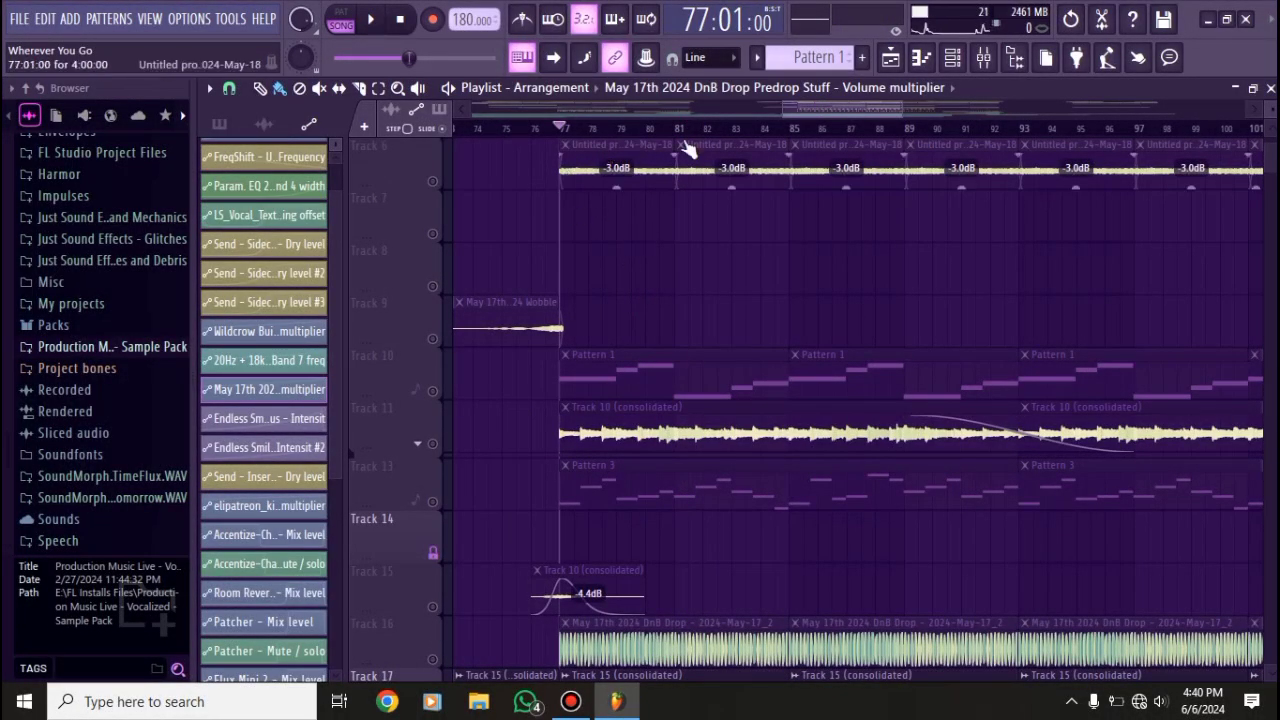
- Solo the MYLK_vocal_hook_wherever_verse_90_Bm track and listen to it briefly from bar 77
scroll(544, 318, up, 5)
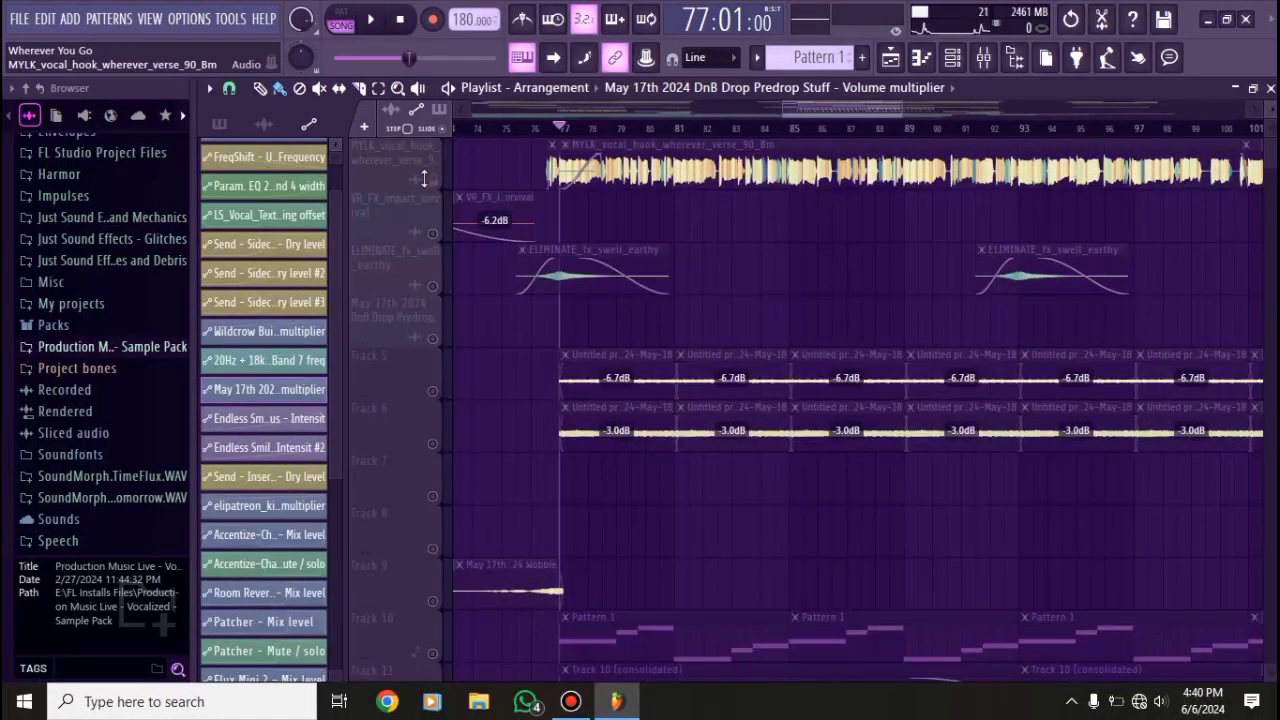
click(433, 182)
scroll(472, 303, down, 3)
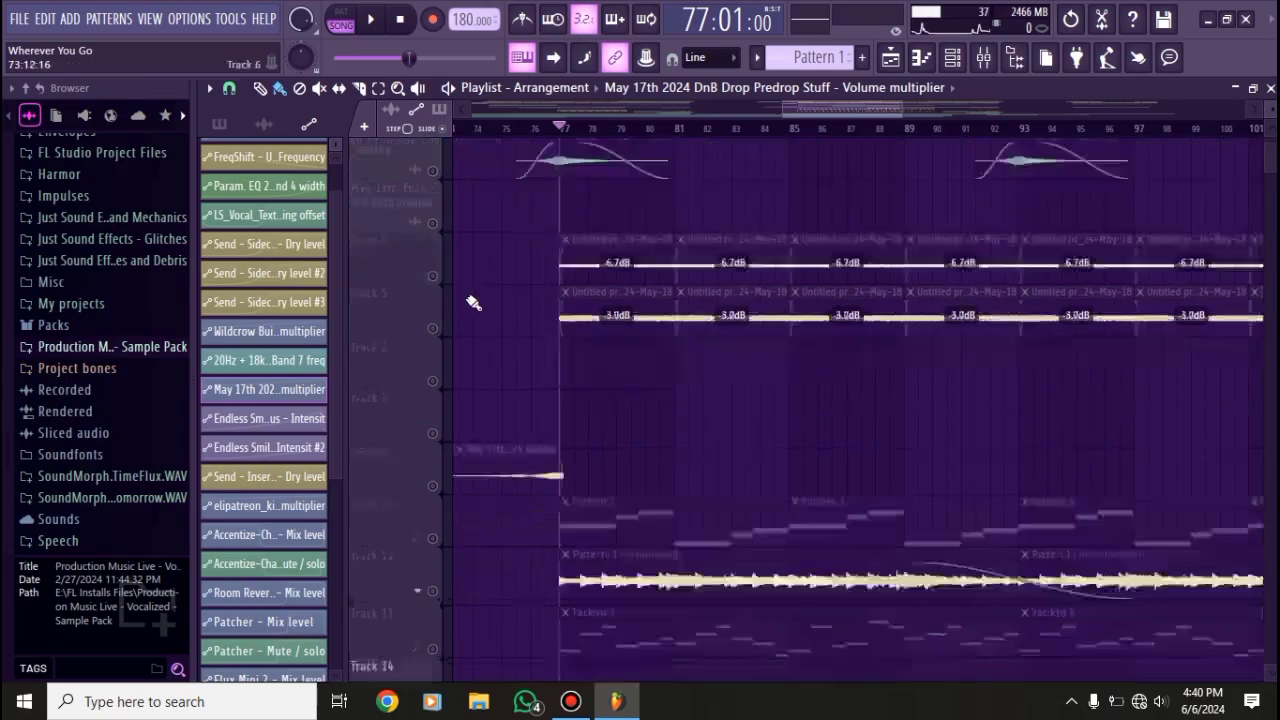
scroll(473, 301, up, 3)
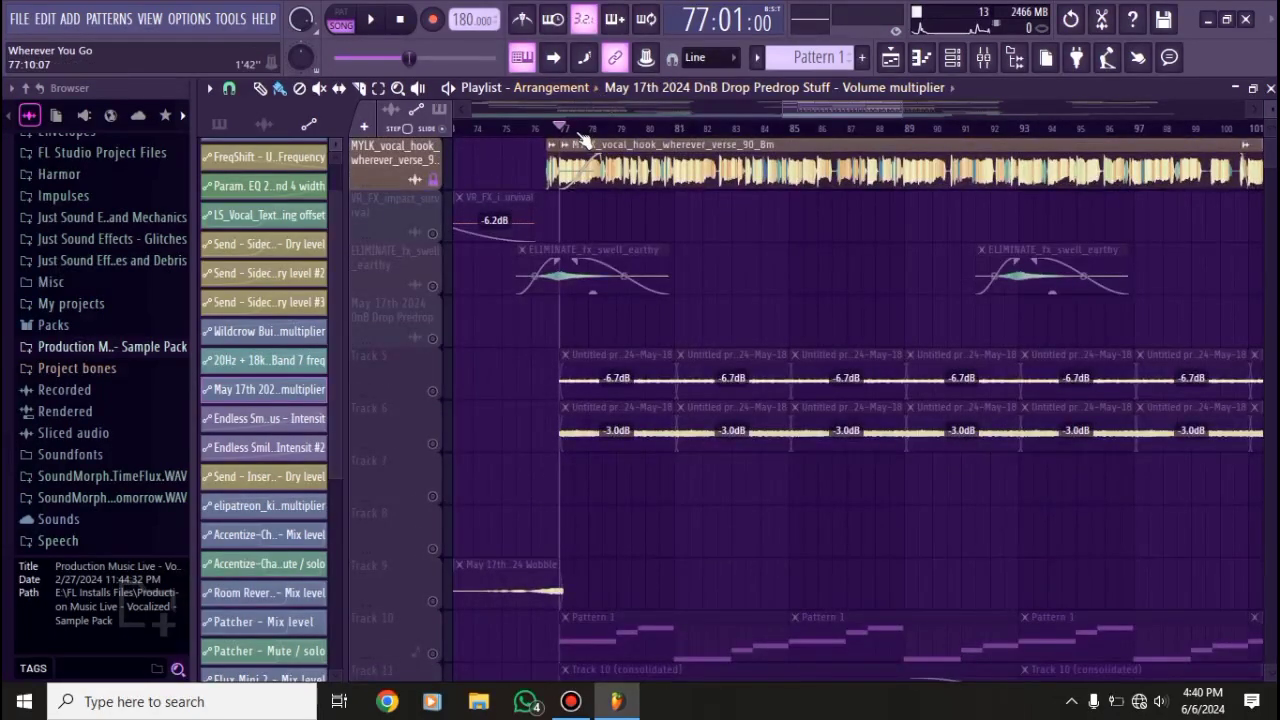
key(space)
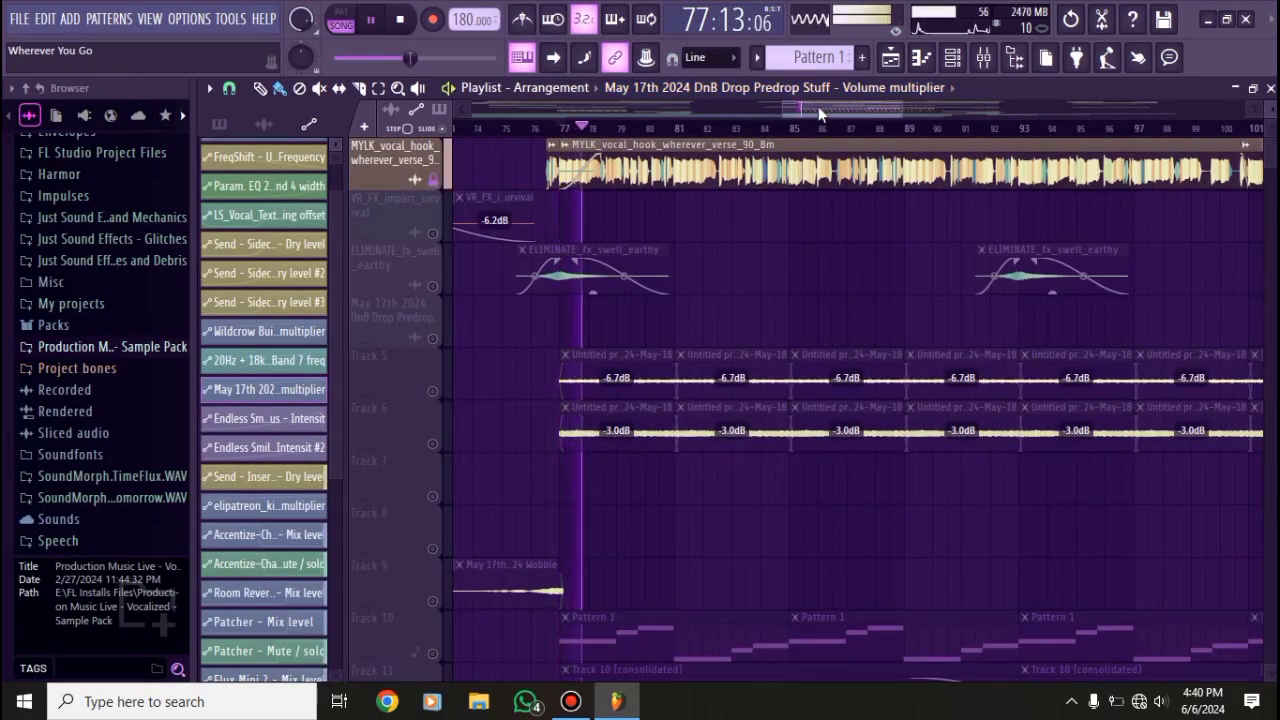
key(space)
- Inspect the Room Reverb AUR effect on the vocal hook's mixer insert during playback, then close it and stop playback
click(984, 57)
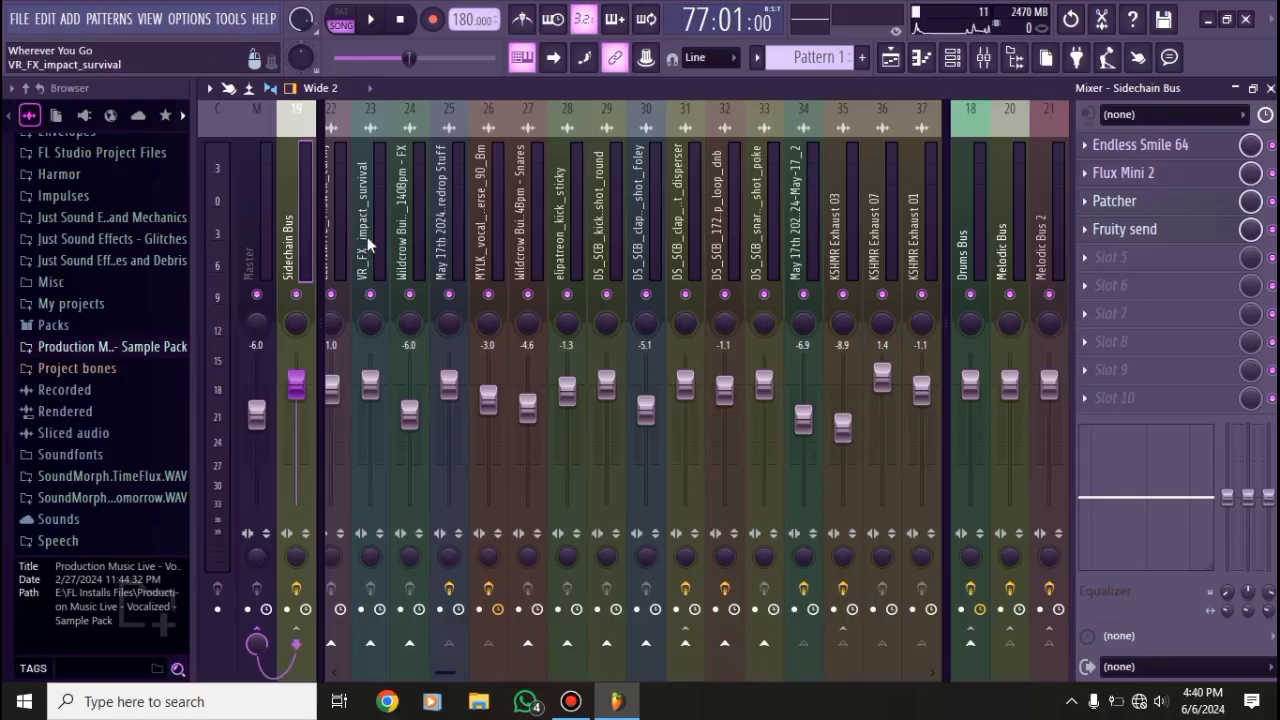
click(489, 233)
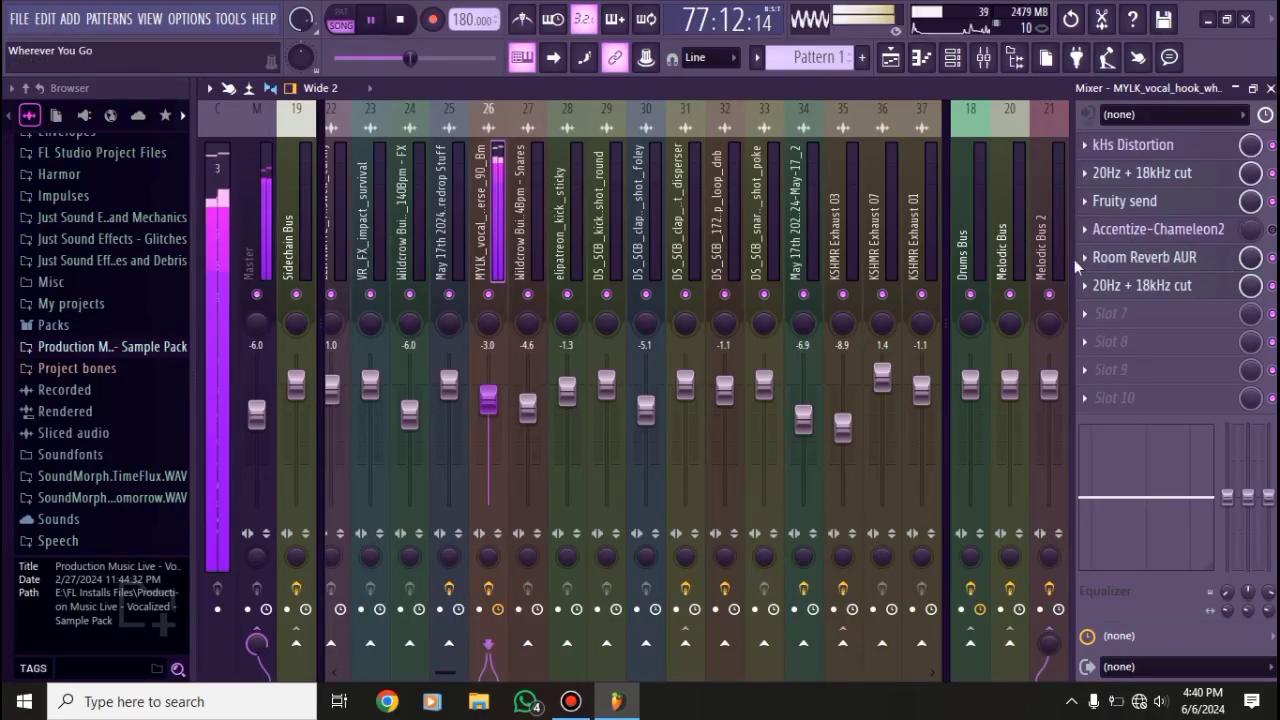
click(1168, 265)
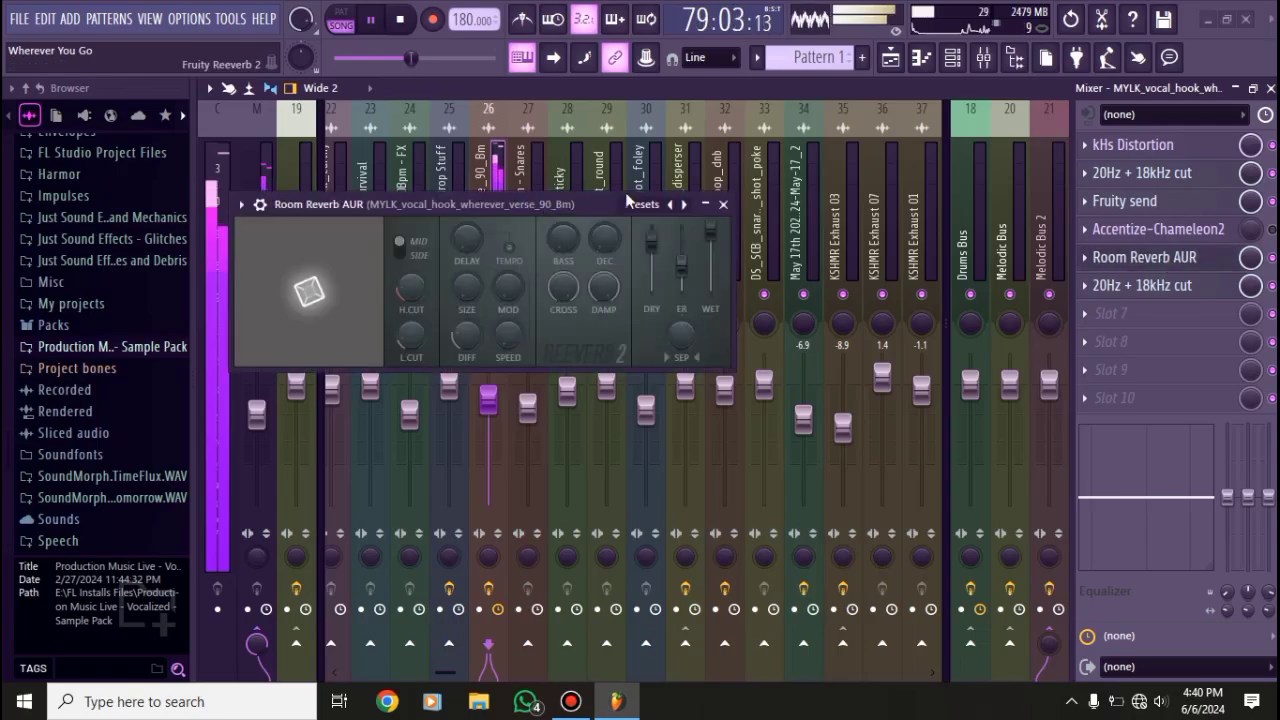
drag(518, 199, 747, 182)
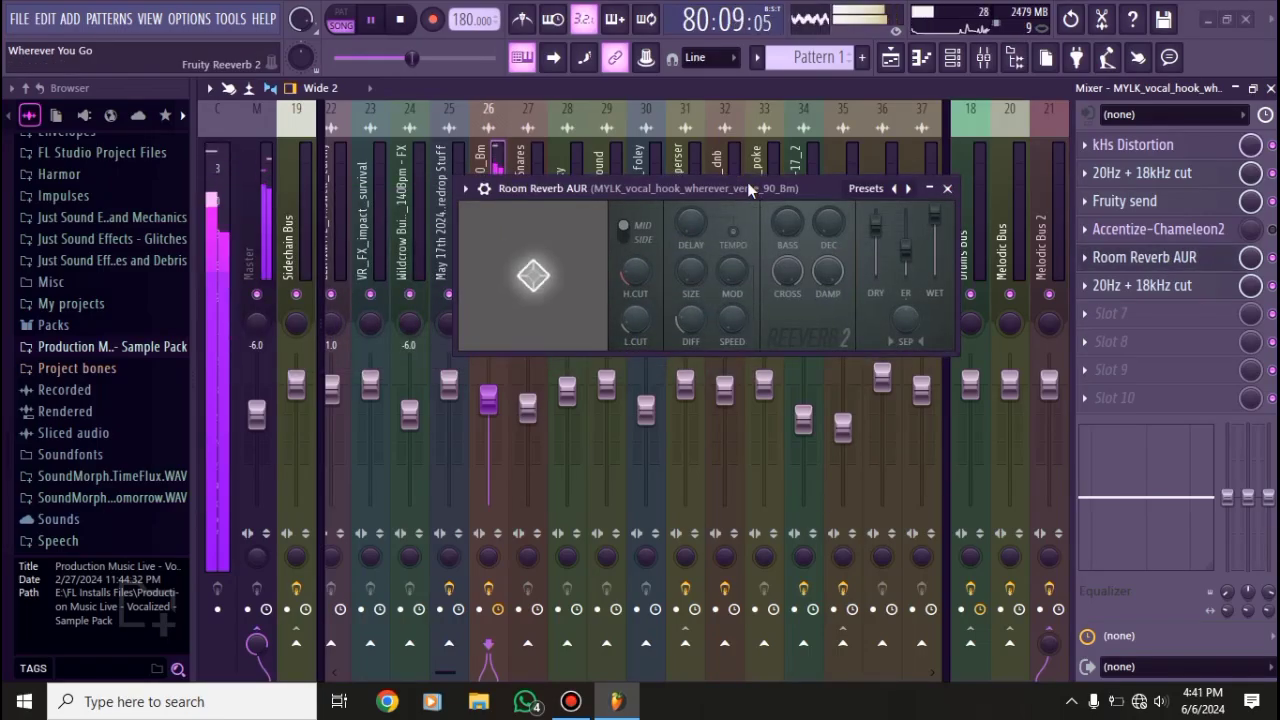
click(948, 189)
key(space)
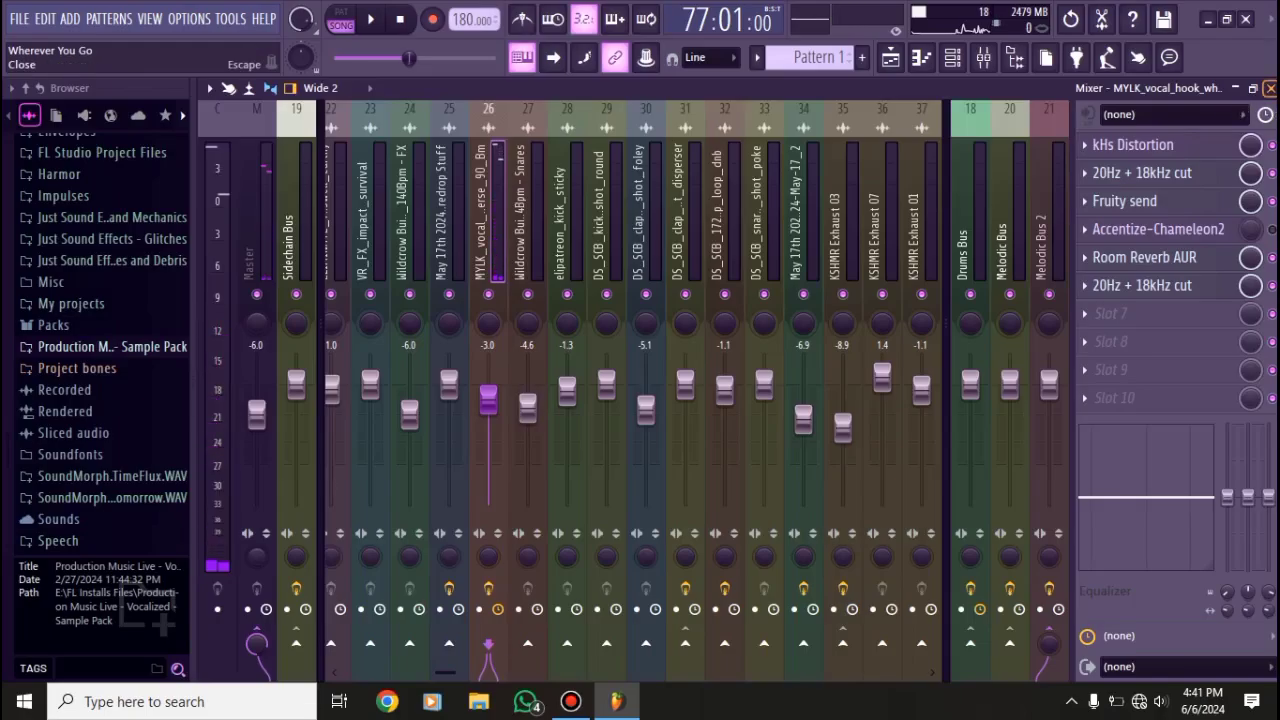
- Examine the automation clips on Tracks 42 to 53 of the playlist, especially how the effect mix levels change around bar 109
key(F9)
scroll(597, 410, down, 14)
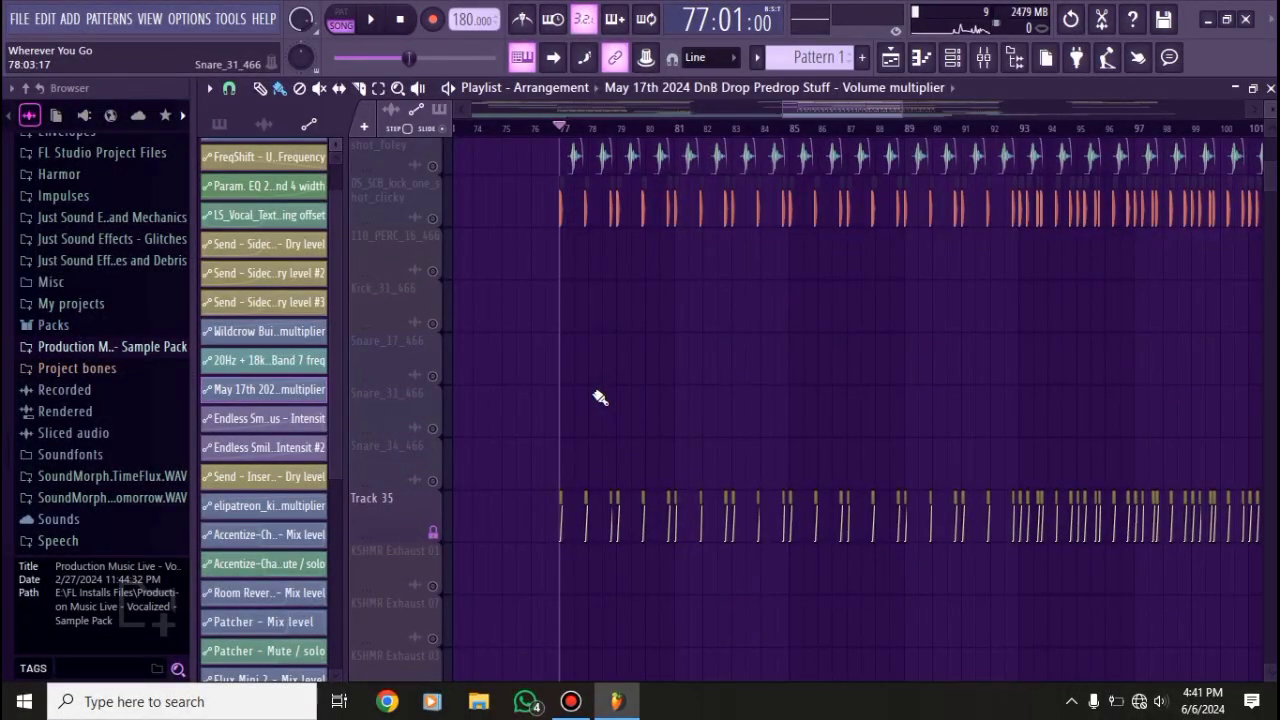
scroll(600, 398, down, 4)
scroll(882, 375, down, 5)
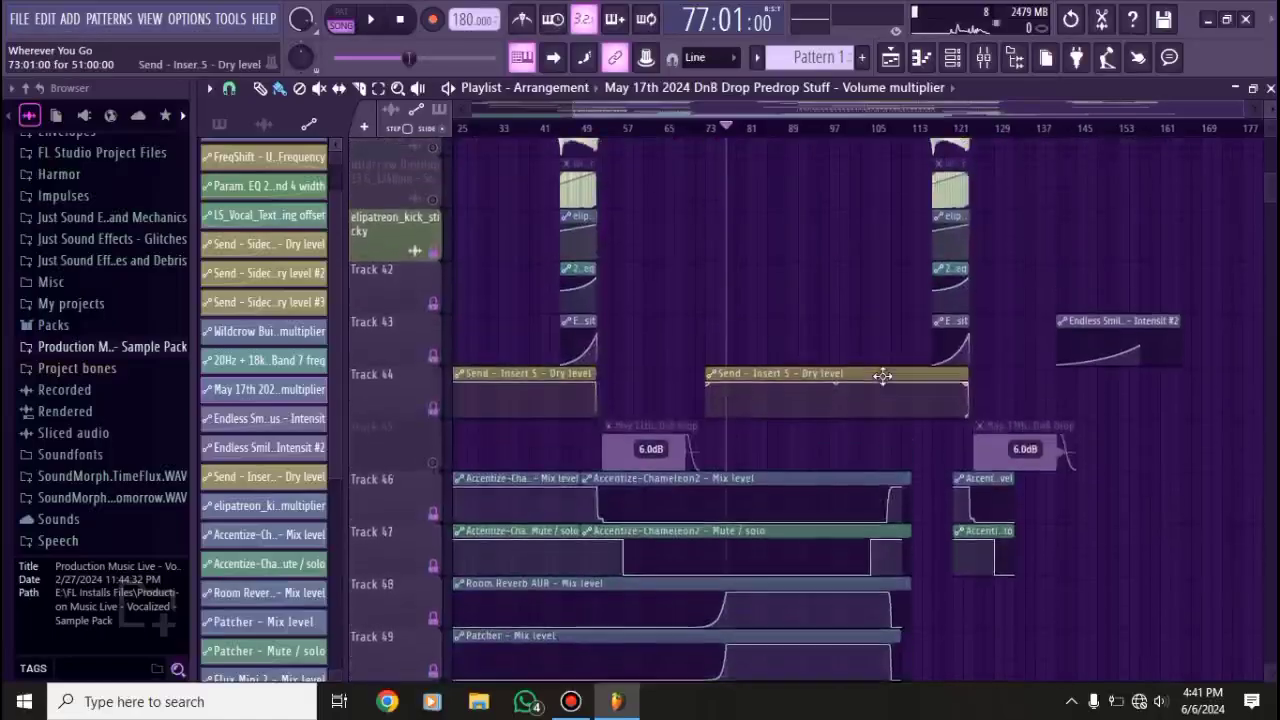
scroll(882, 375, up, 4)
scroll(663, 434, up, 12)
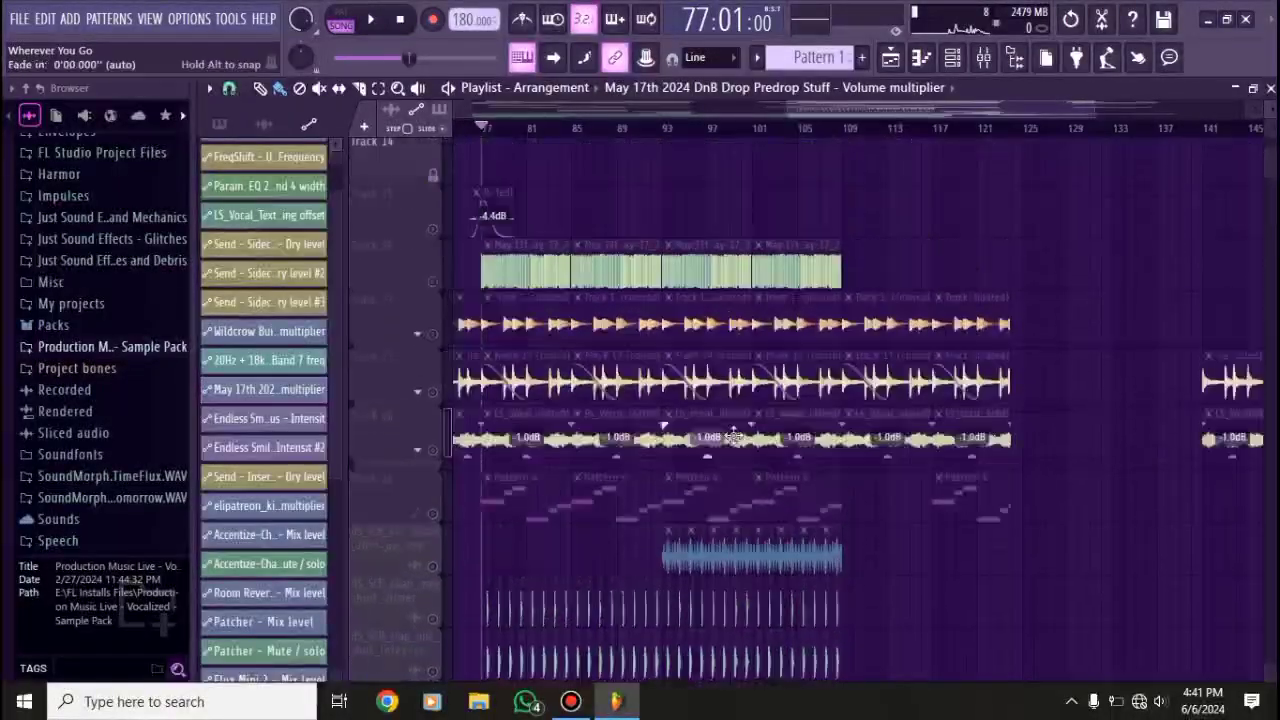
scroll(735, 437, up, 2)
scroll(770, 335, down, 10)
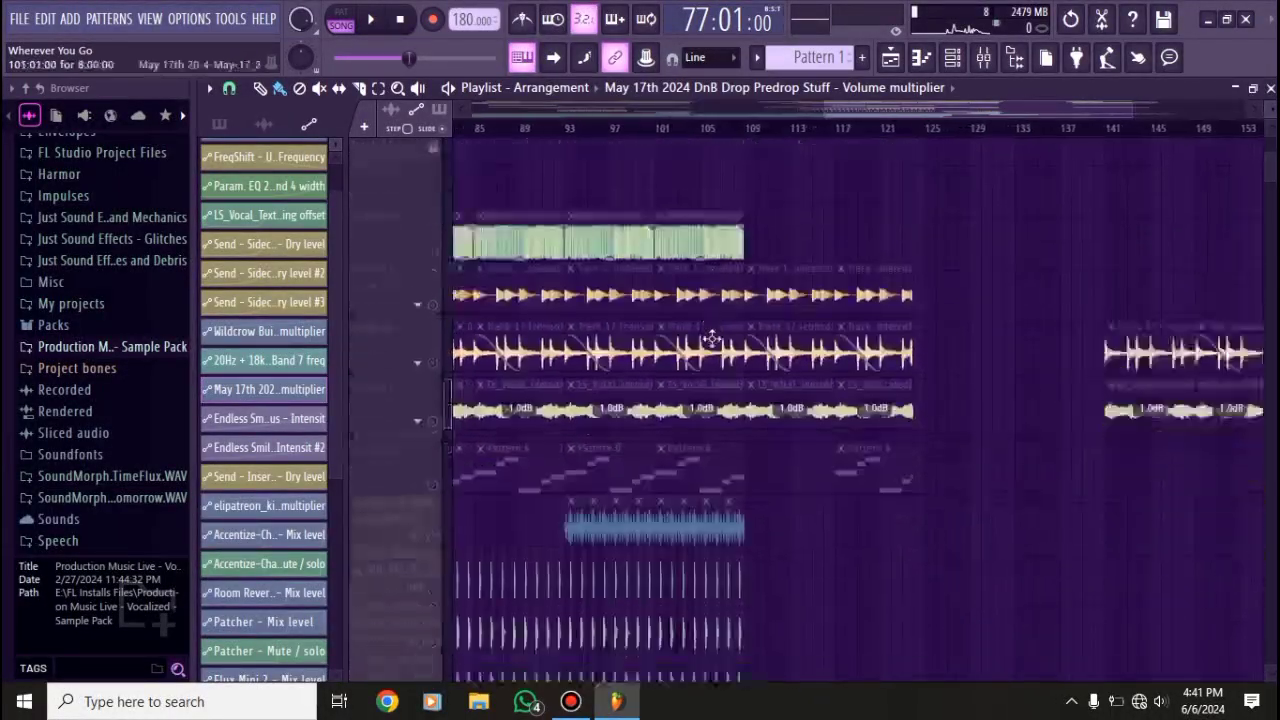
scroll(754, 322, down, 8)
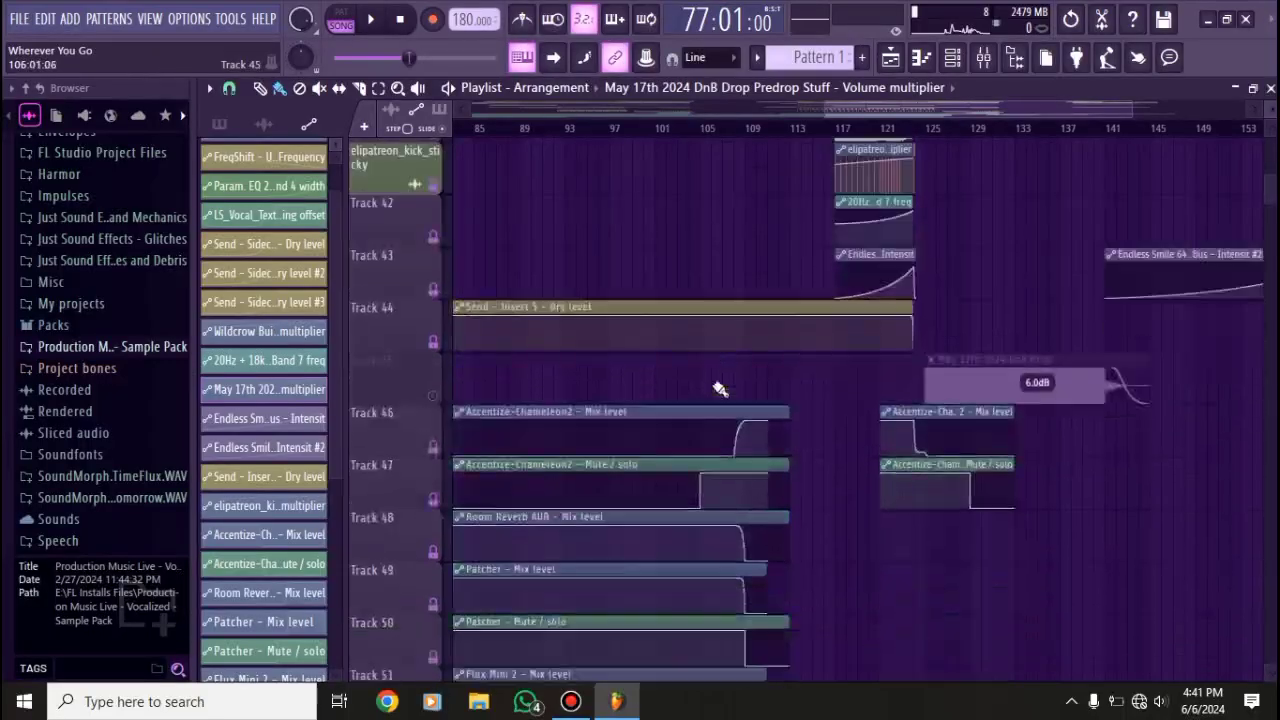
scroll(736, 341, up, 3)
scroll(736, 341, down, 1)
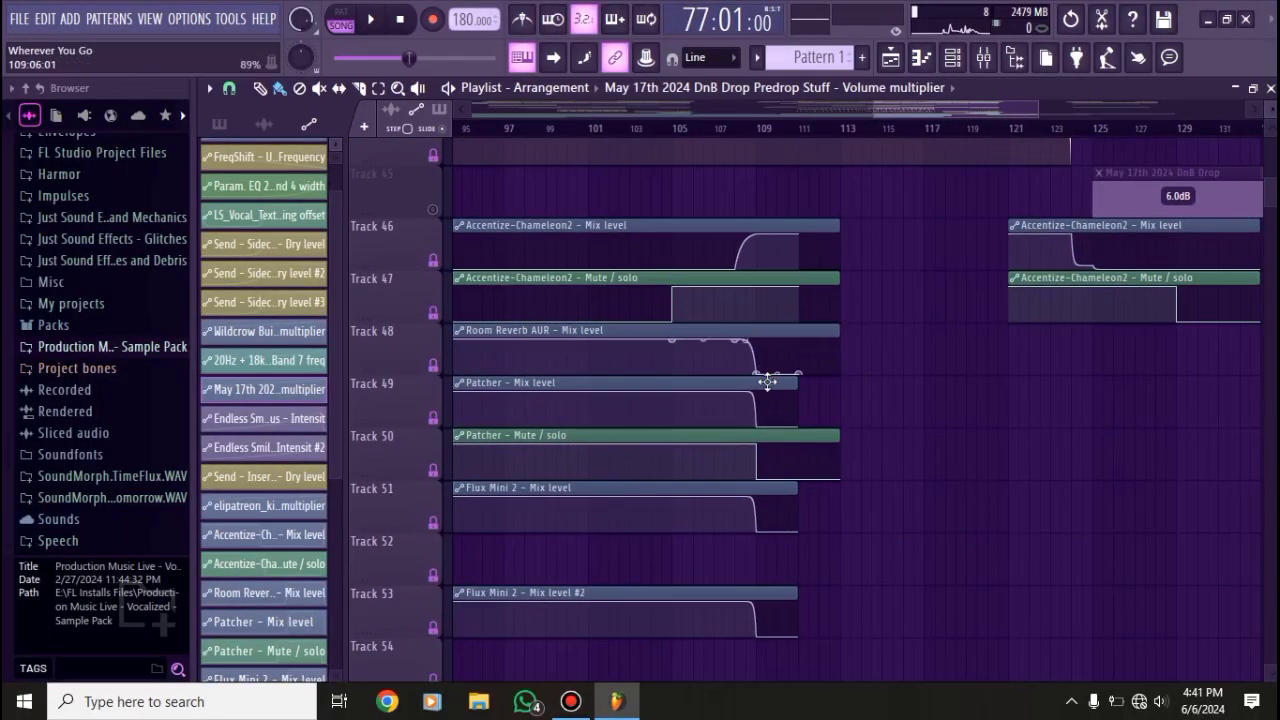
scroll(767, 381, down, 5)
scroll(771, 400, up, 10)
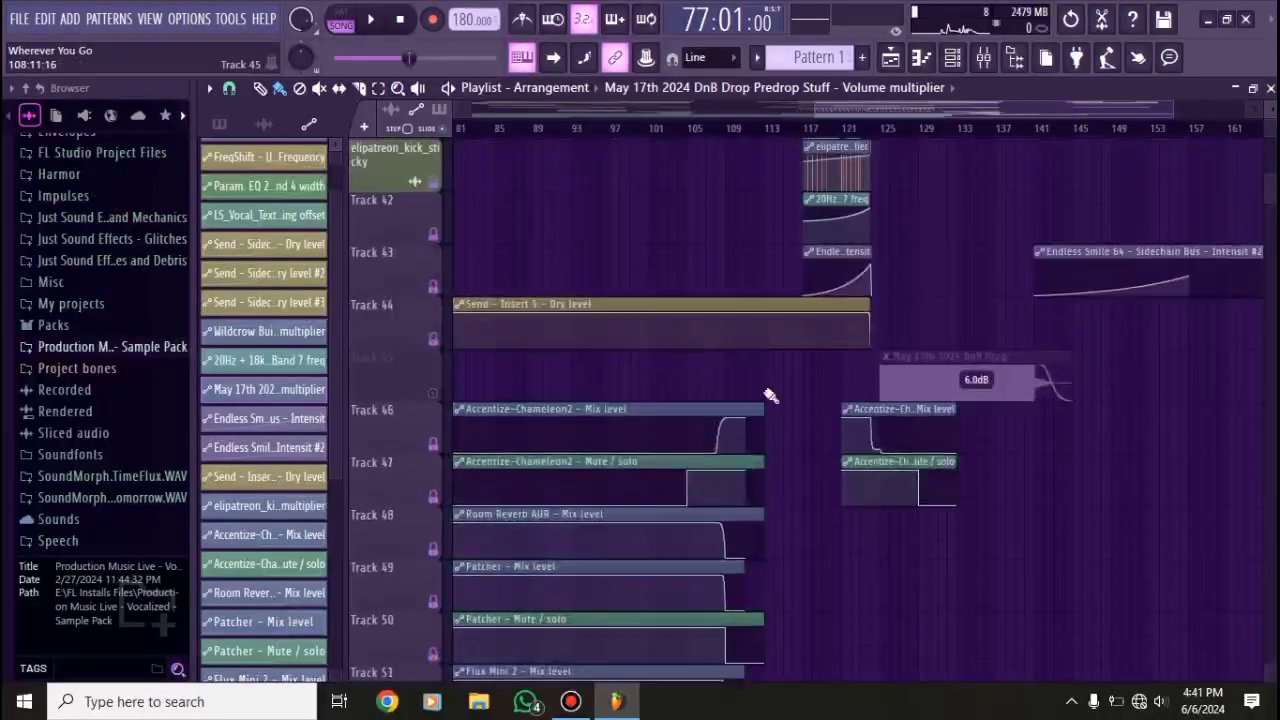
- Examine the buildup clips around bars 117 to 124 and the Endless Smile 64 intensity automation starting at bar 141
scroll(767, 389, up, 3)
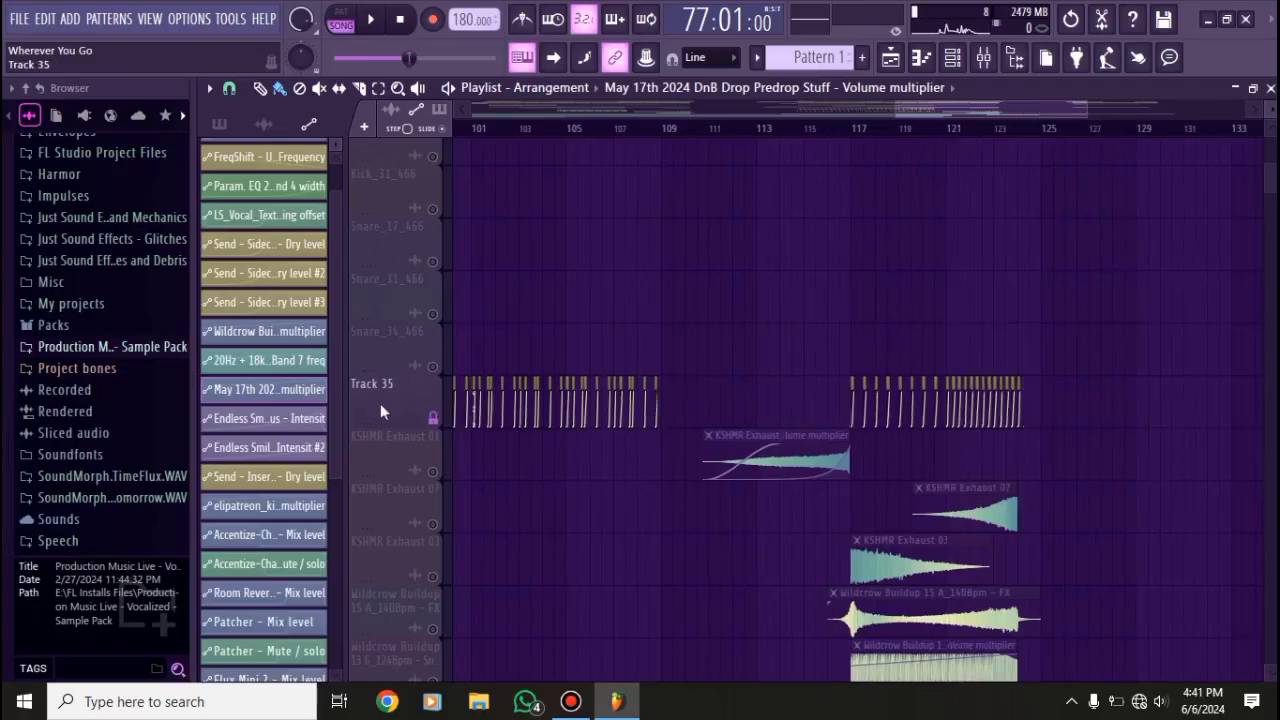
scroll(716, 349, up, 2)
scroll(716, 349, down, 3)
scroll(700, 390, down, 10)
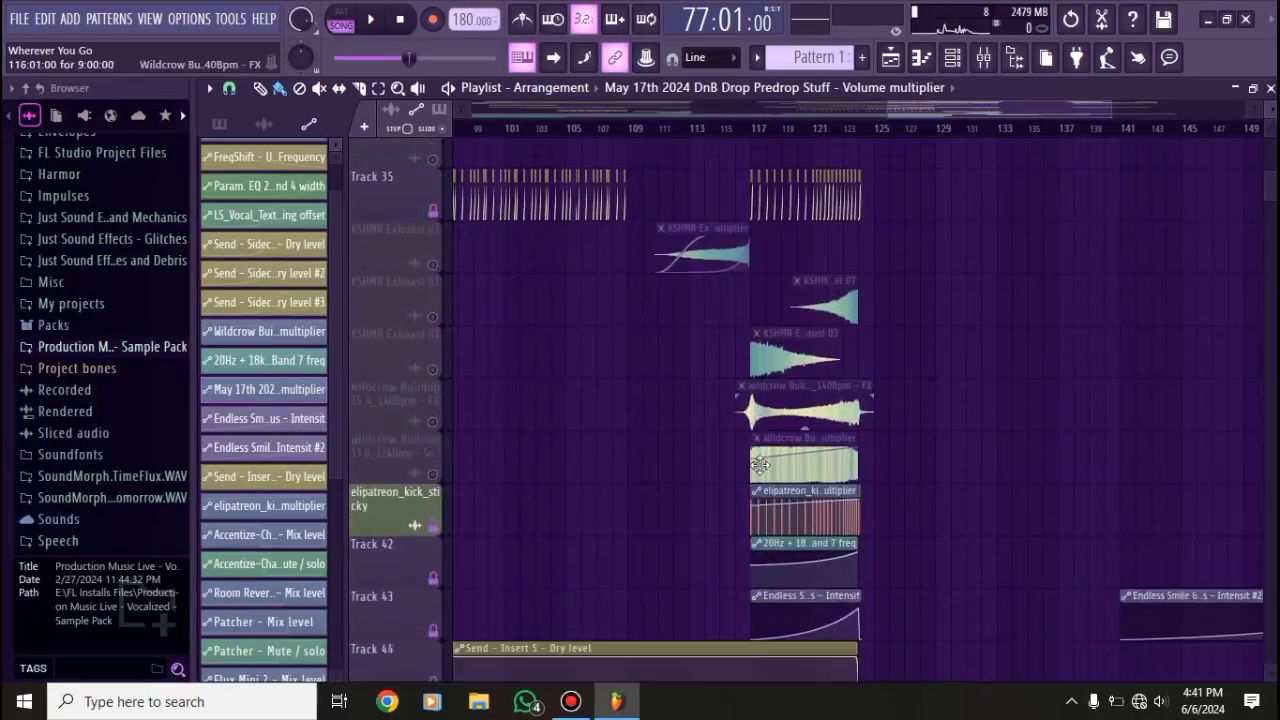
scroll(986, 397, right, 5)
scroll(1088, 449, up, 5)
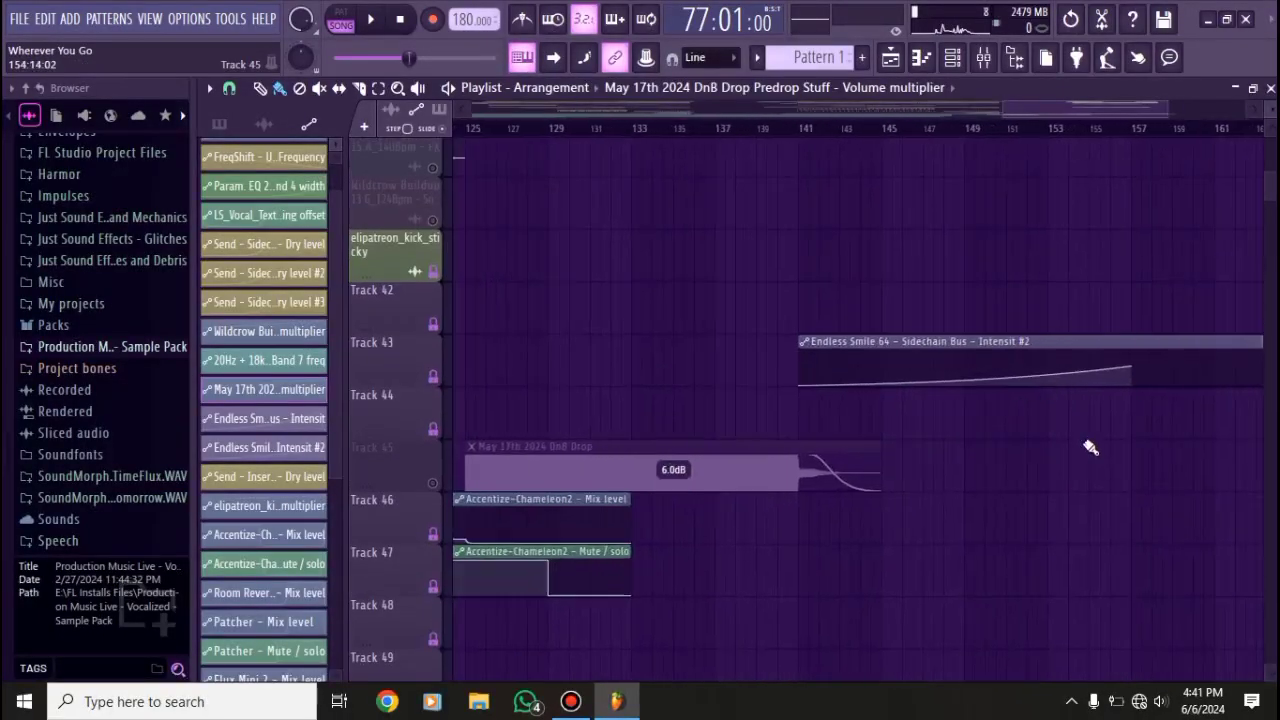
scroll(905, 278, down, 2)
scroll(860, 210, up, 5)
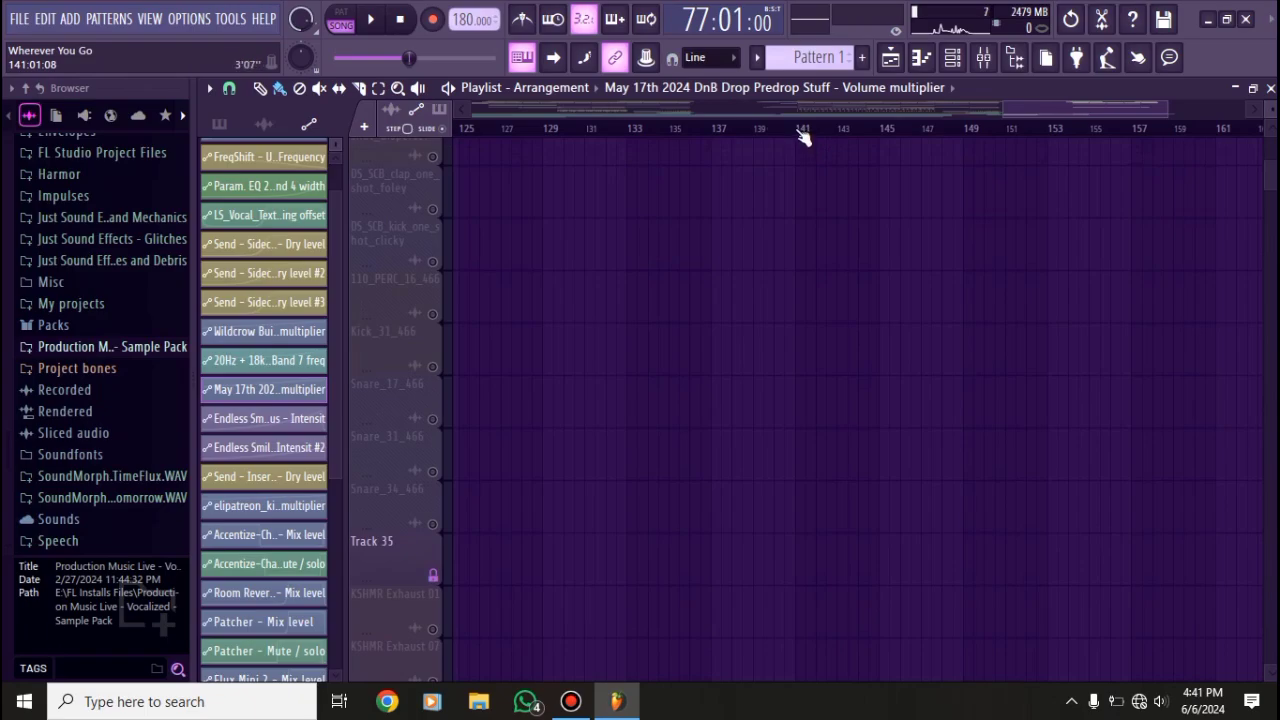
- Unsolo the vocal track so all its neighbours sound again, and play the arrangement from bar 141
click(798, 130)
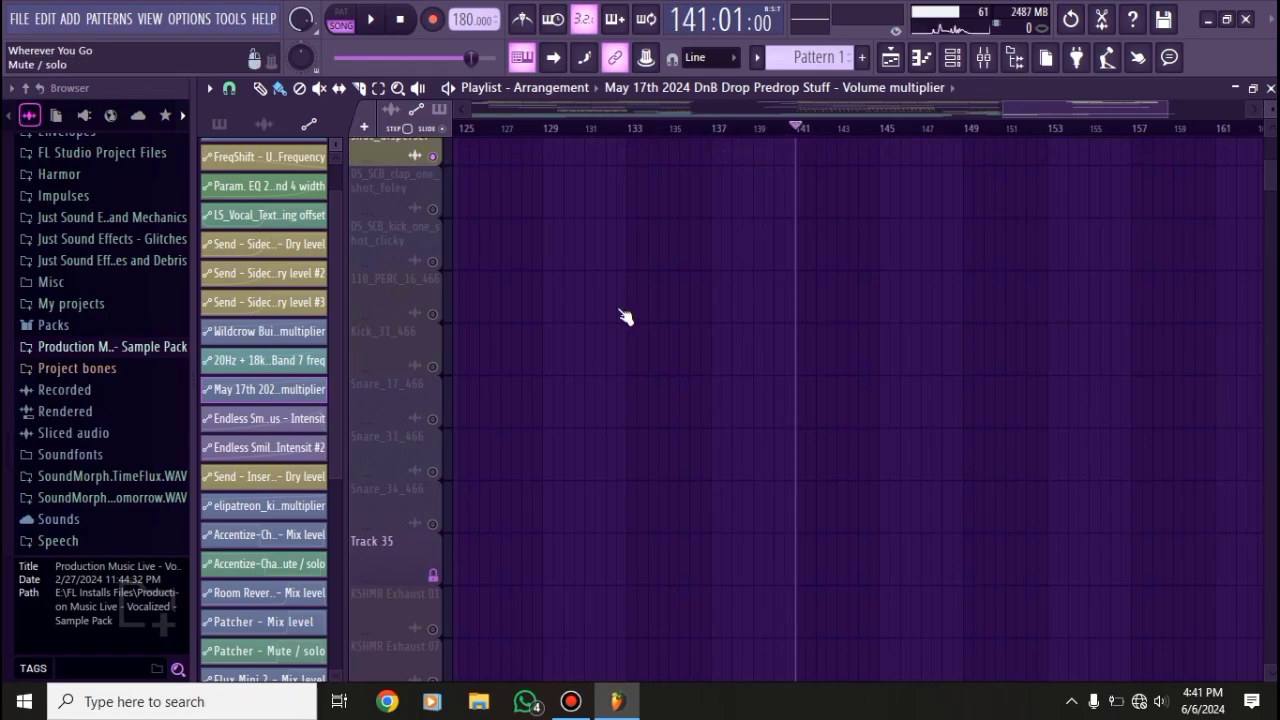
scroll(688, 417, up, 12)
scroll(688, 413, up, 8)
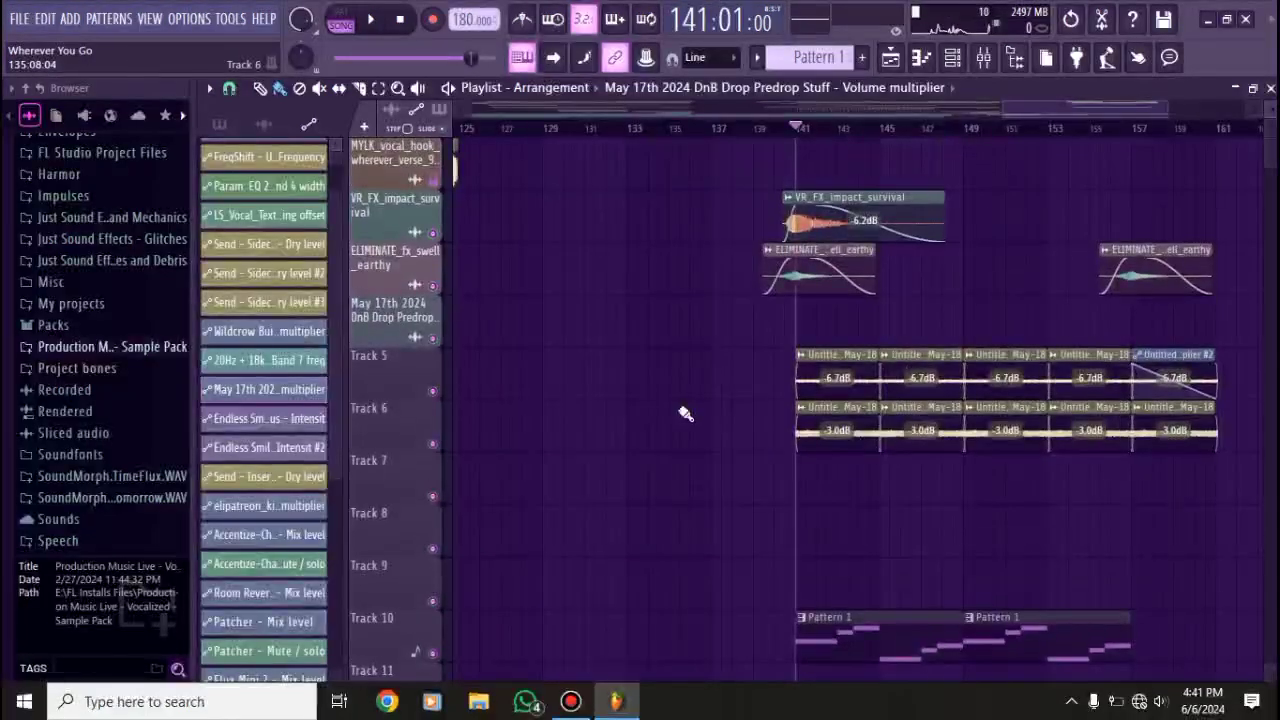
click(226, 22)
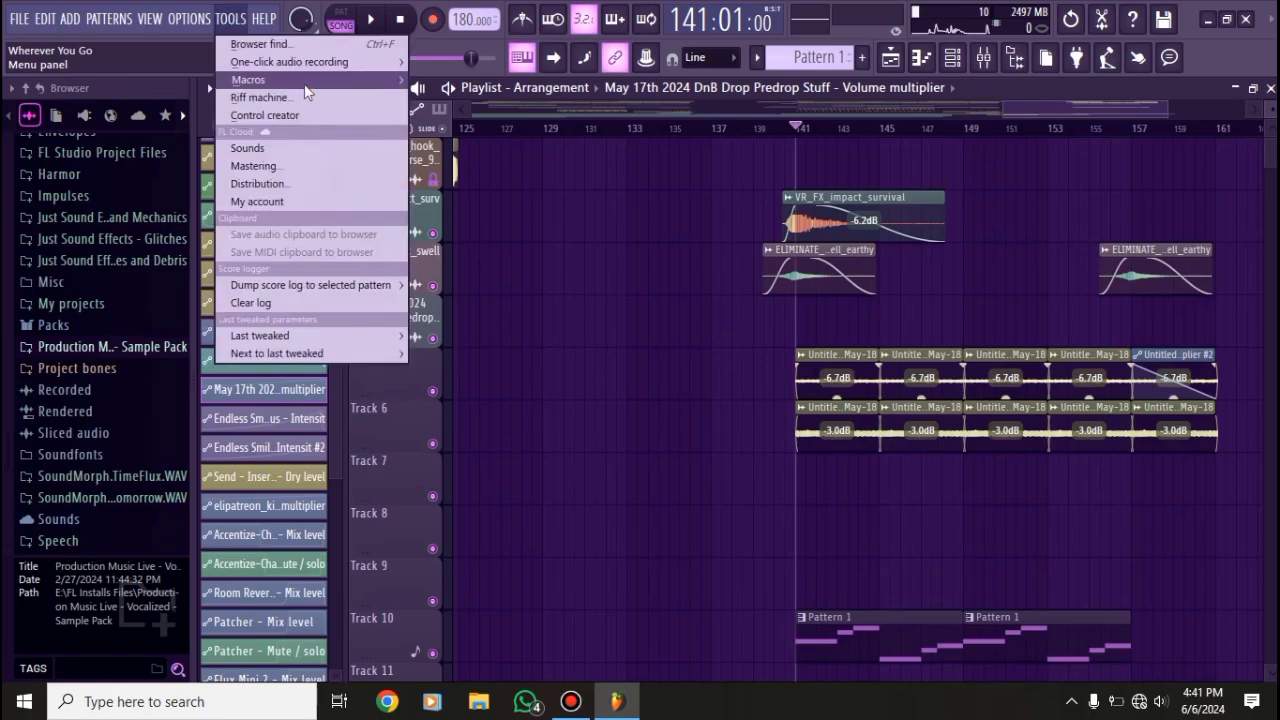
mouse_move(300, 96)
click(508, 214)
key(space)
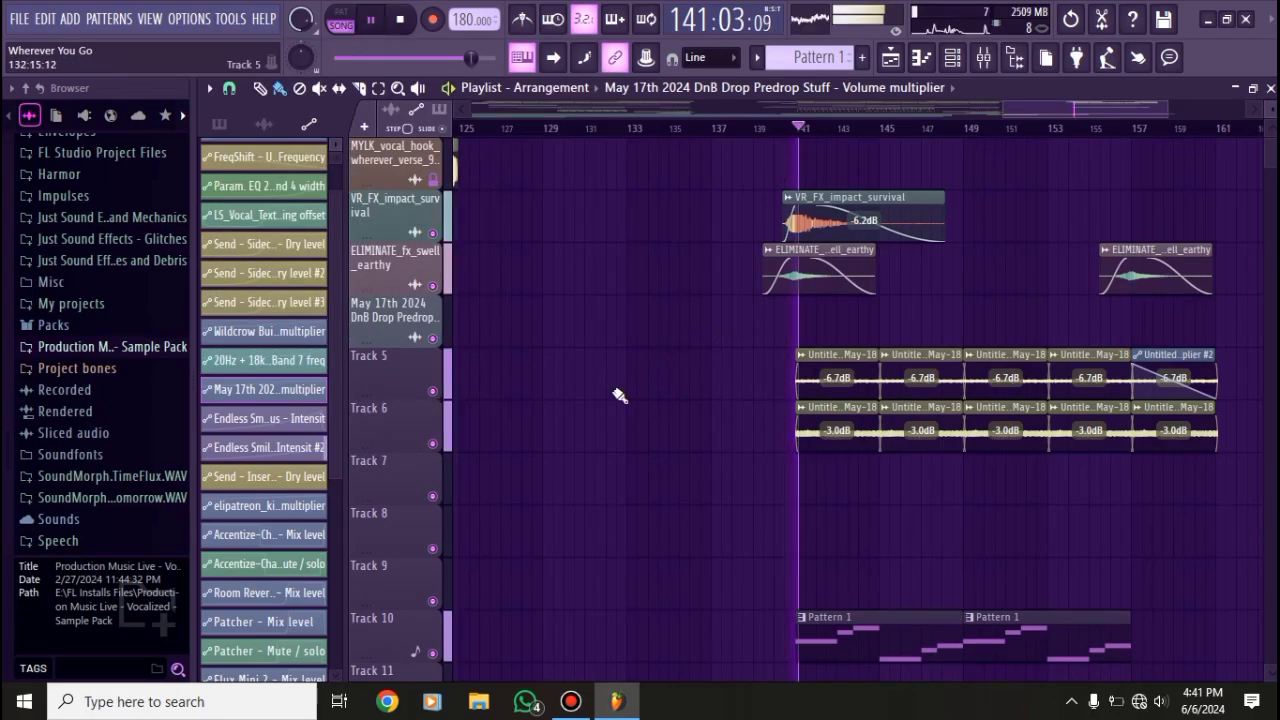
- Examine the outro's pattern, audio and Endless Smile 64 automation clips from bar 141 during playback, and stop it
scroll(640, 400, down, 4)
scroll(670, 425, down, 3)
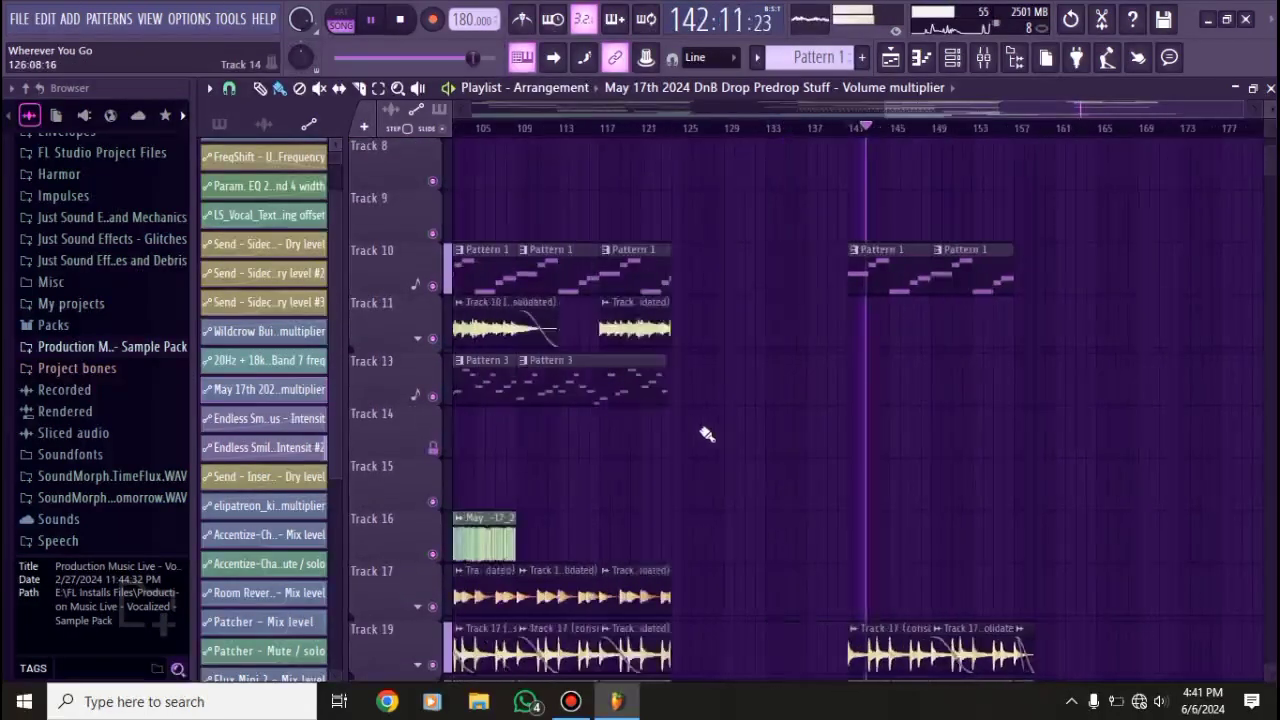
scroll(950, 450, up, 4)
scroll(817, 381, down, 2)
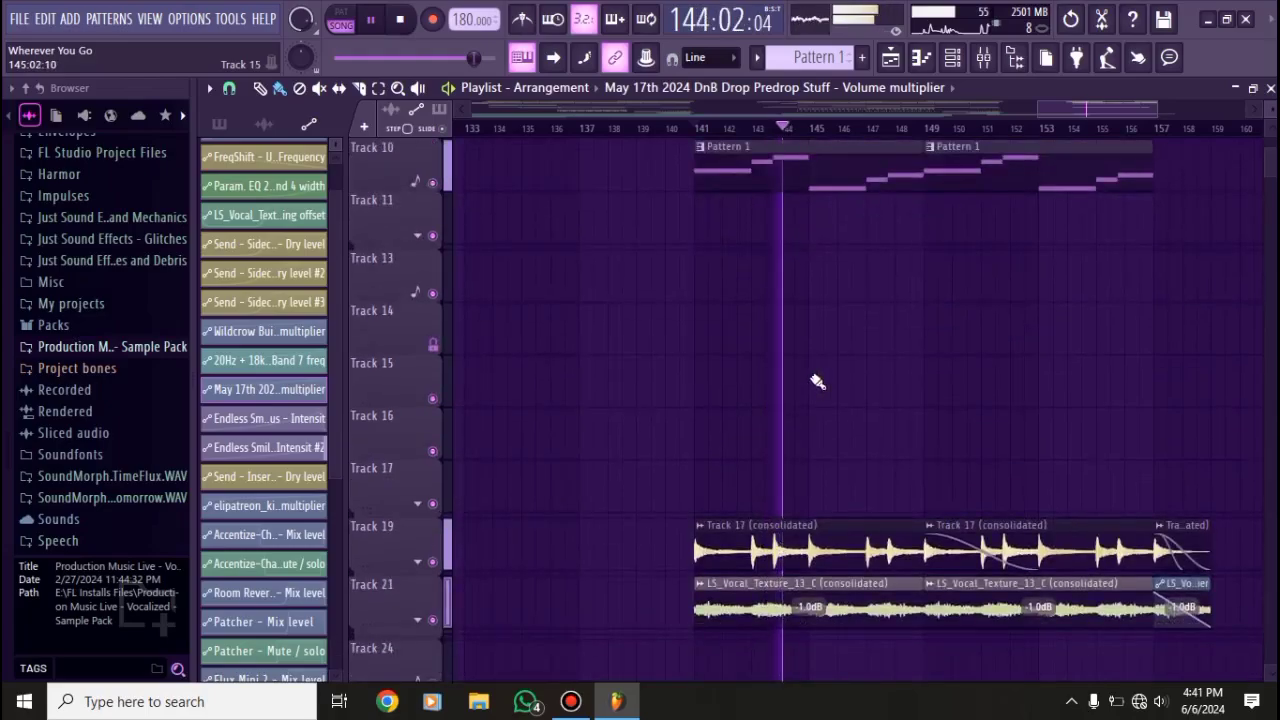
scroll(890, 370, down, 5)
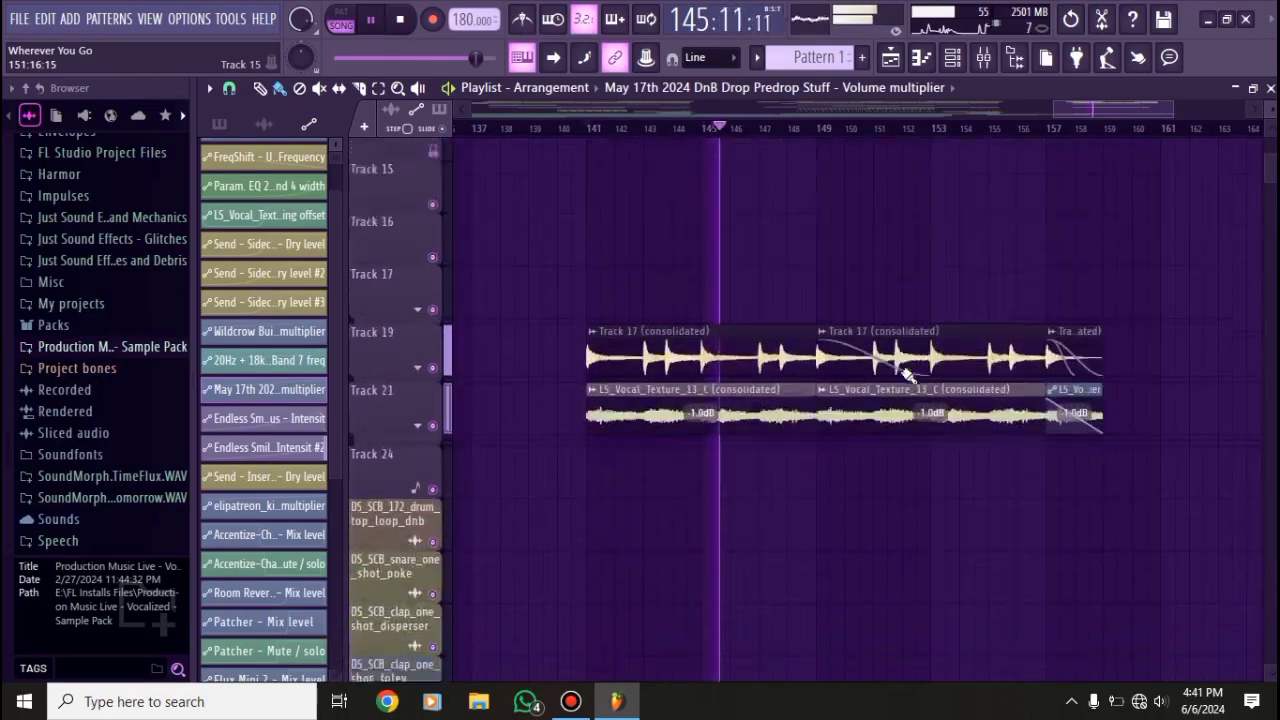
scroll(908, 376, down, 10)
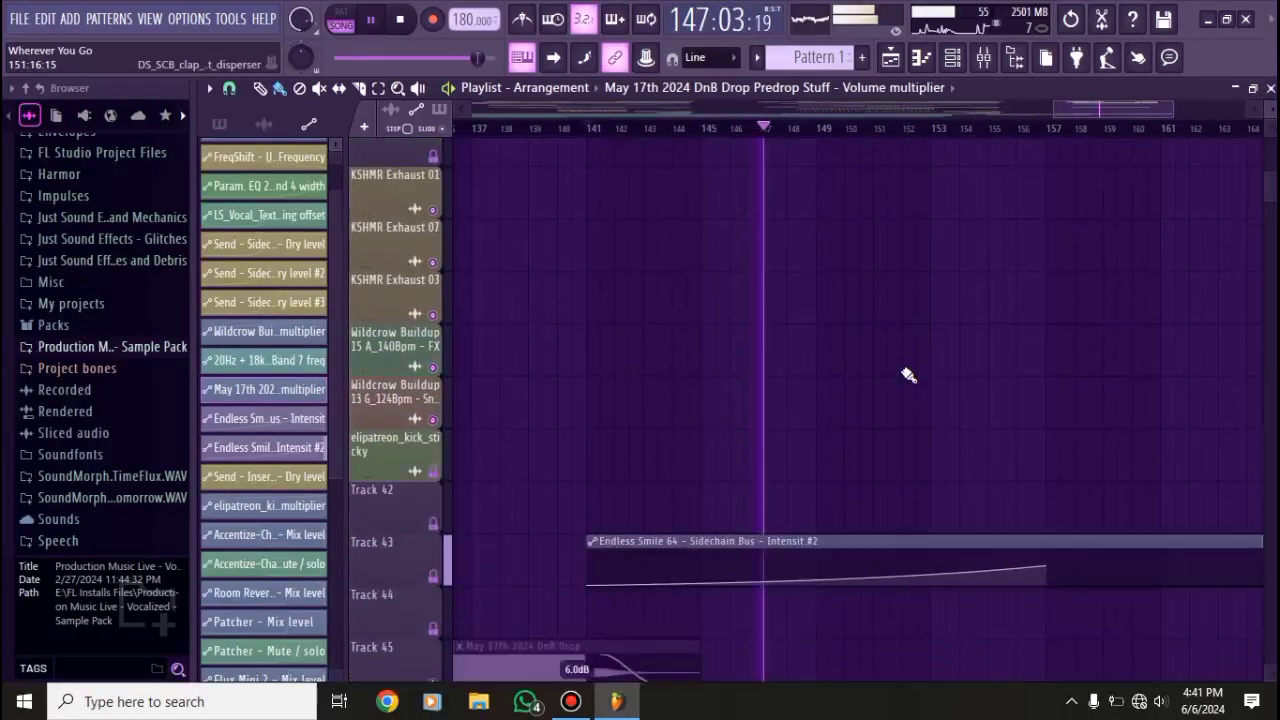
scroll(904, 372, down, 3)
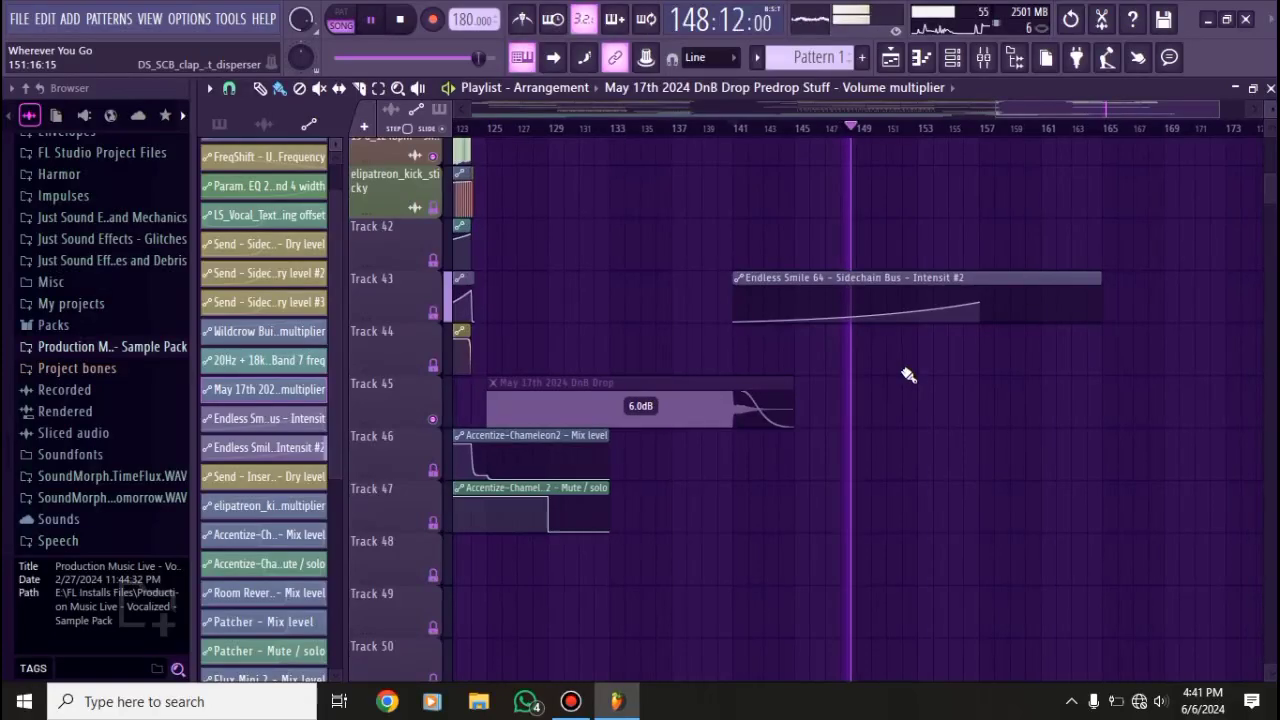
key(space)
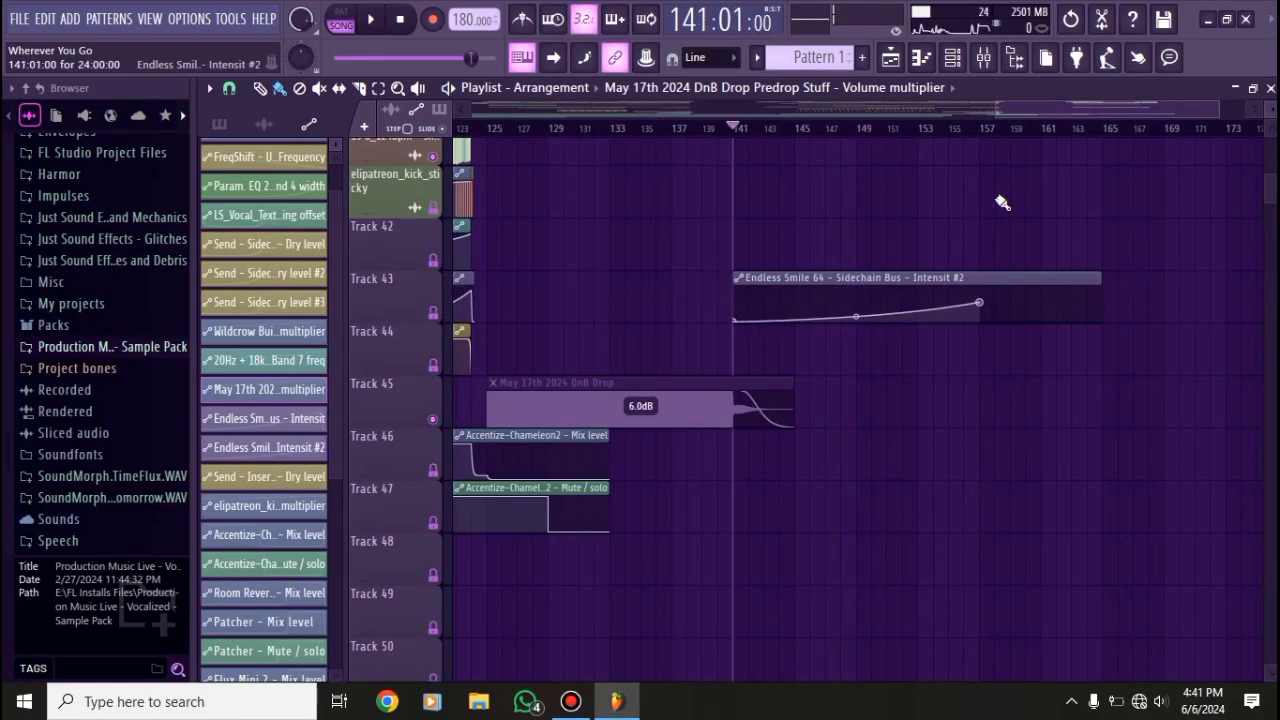
scroll(989, 294, up, 6)
scroll(982, 346, up, 12)
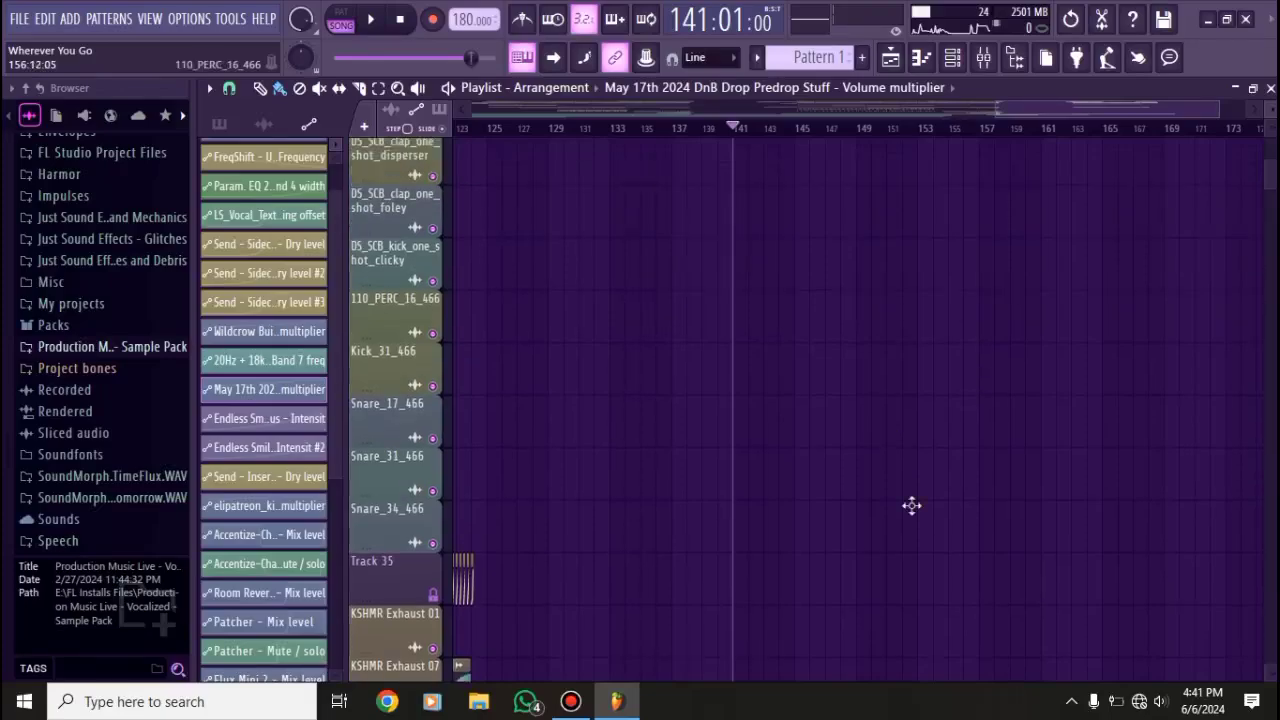
- Look over the outro clips from bar 141 and the automation clips on Tracks 42 to 48 across the whole arrangement
scroll(982, 246, up, 2)
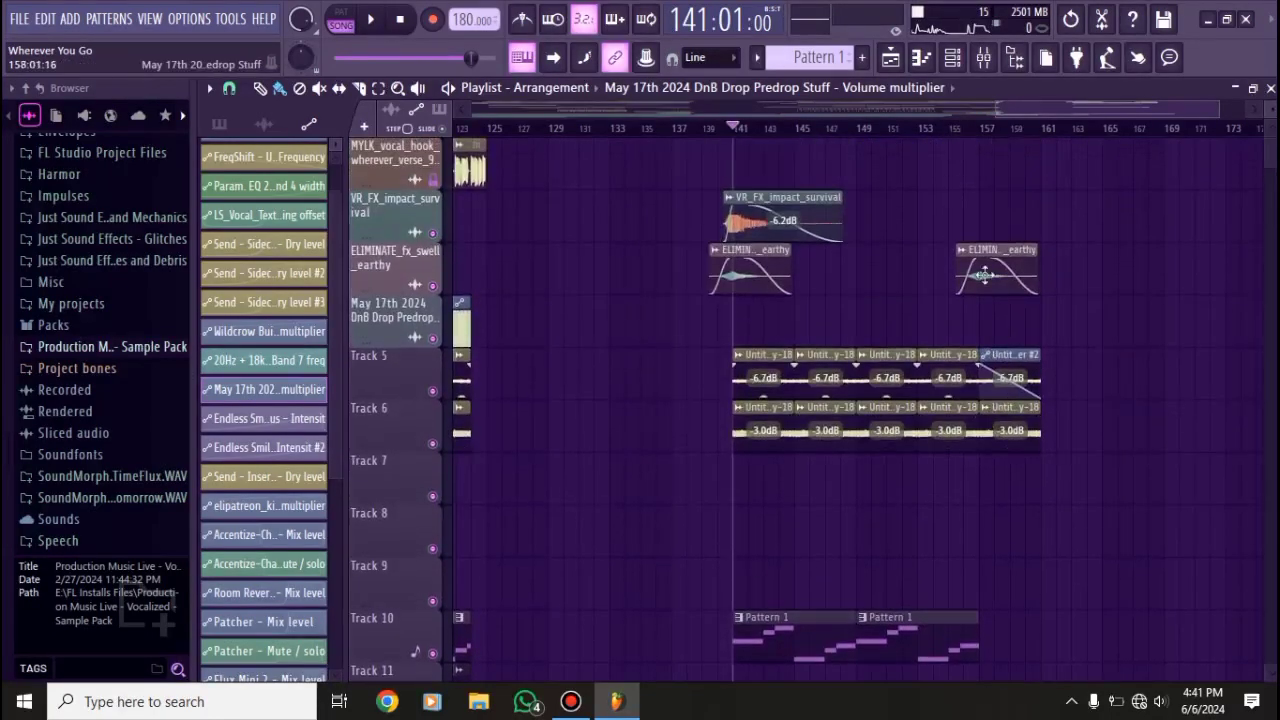
scroll(984, 575, down, 3)
scroll(984, 575, down, 12)
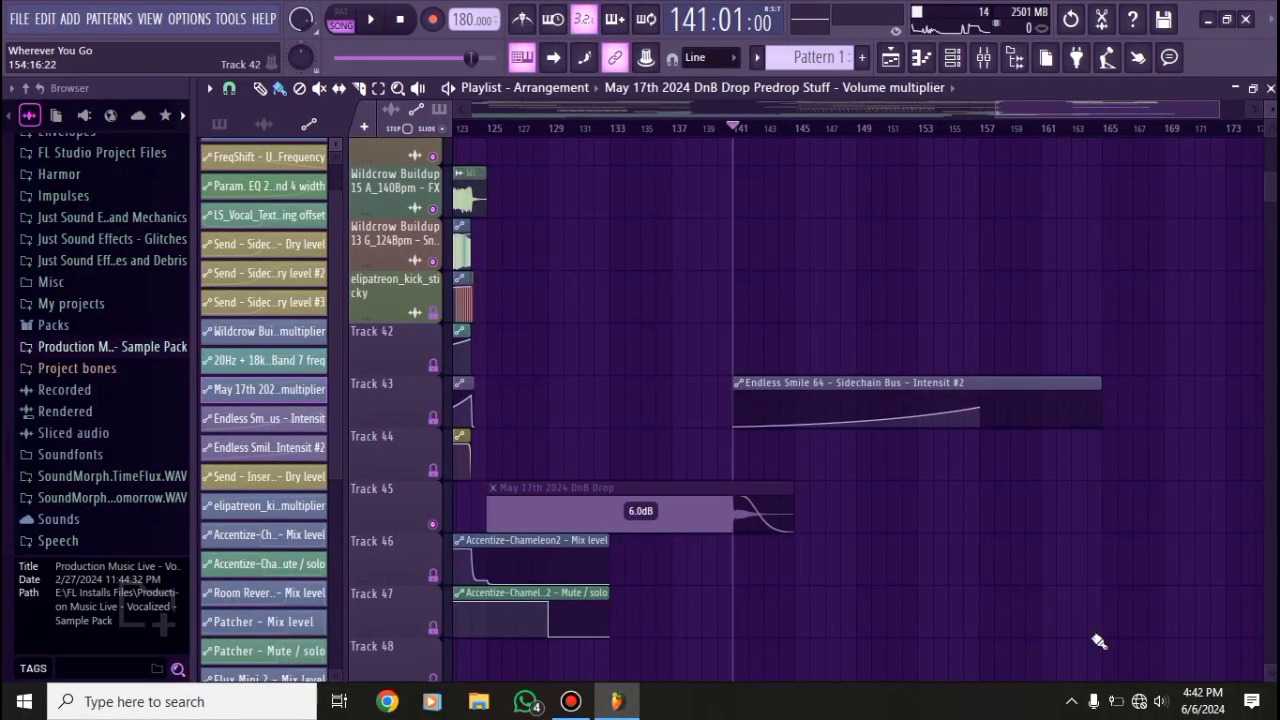
scroll(574, 319, down, 4)
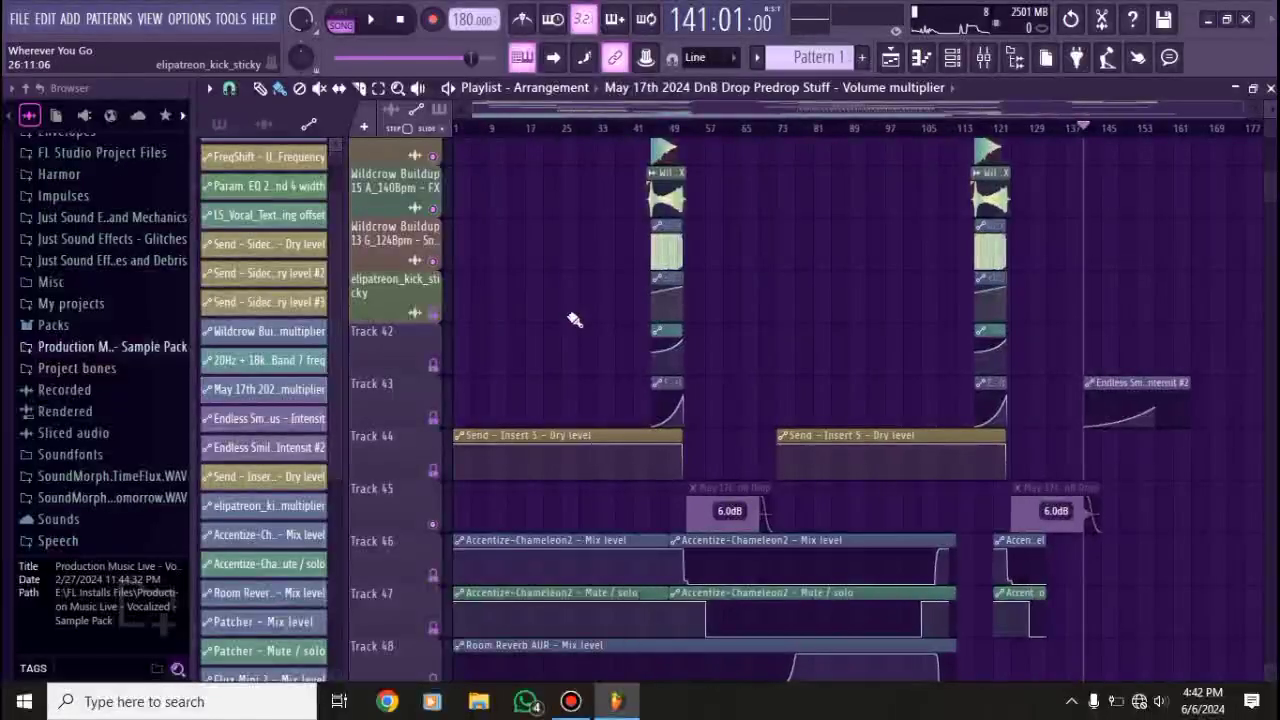
scroll(574, 319, up, 3)
scroll(759, 376, up, 10)
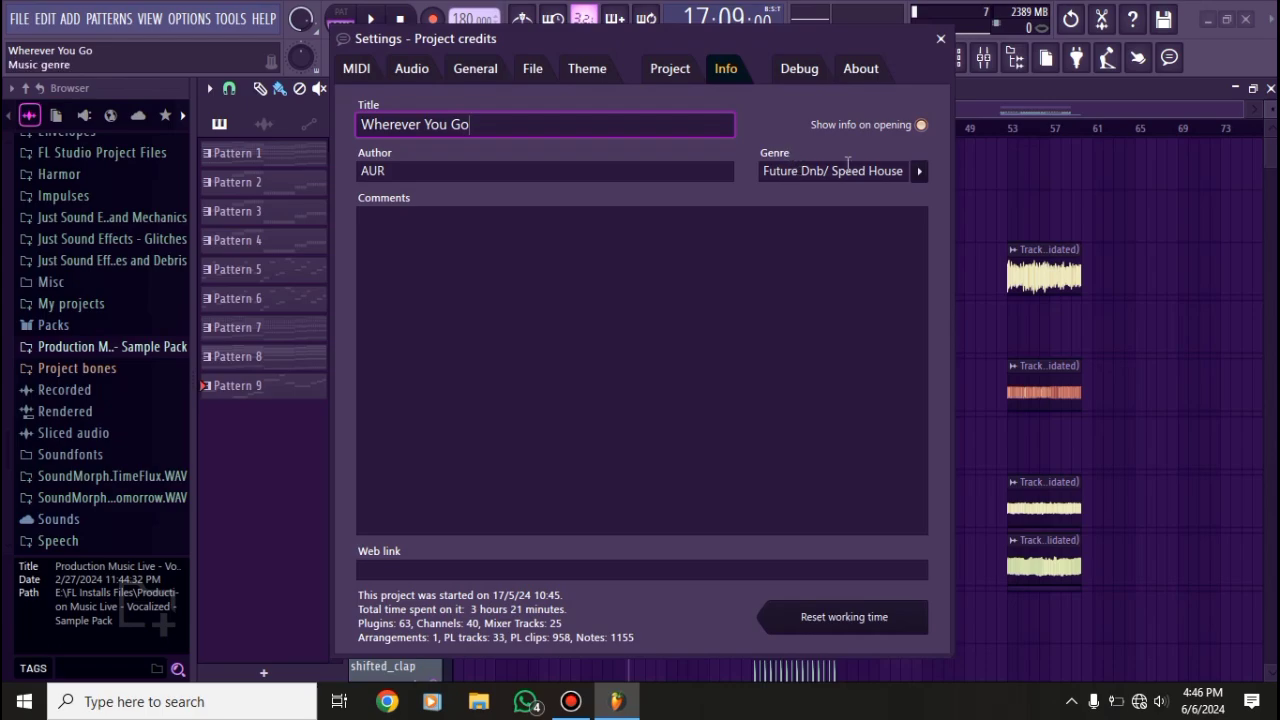
- Review the project credits with the title, genre and working time, and close the settings window
drag(749, 28, 955, 52)
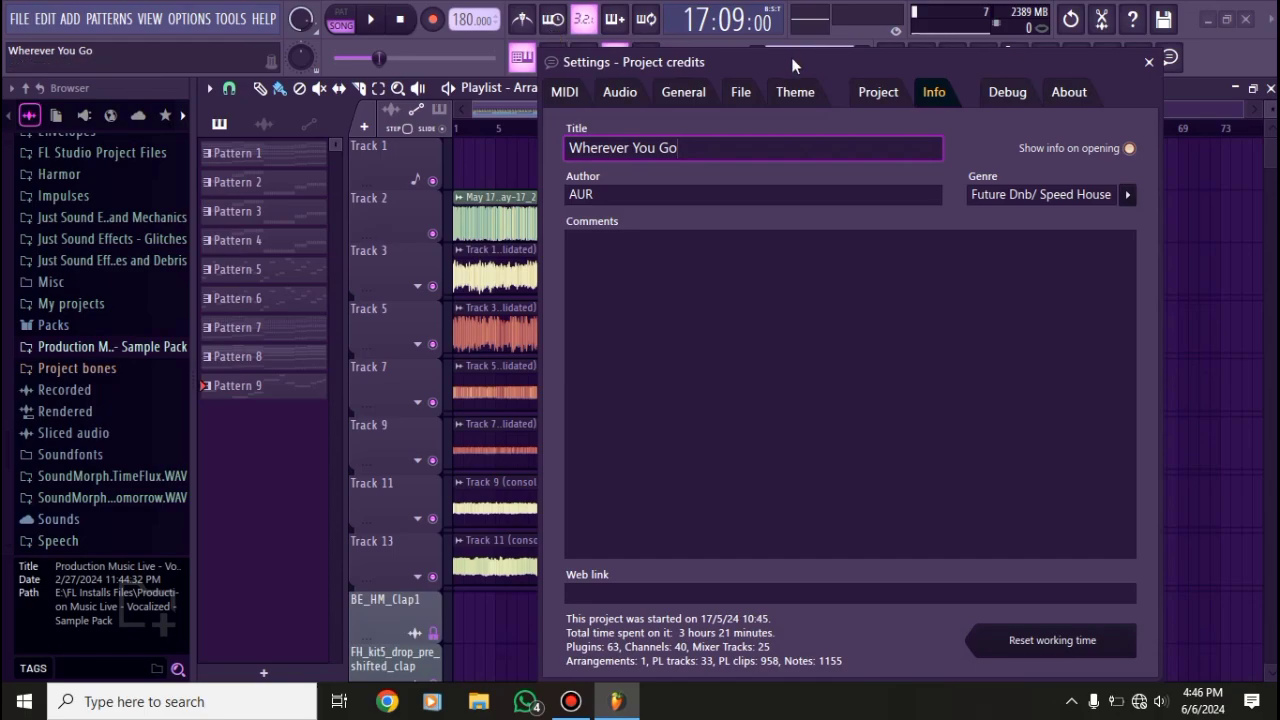
mouse_move(791, 57)
mouse_down()
mouse_move(749, 44)
mouse_move(778, 42)
mouse_up()
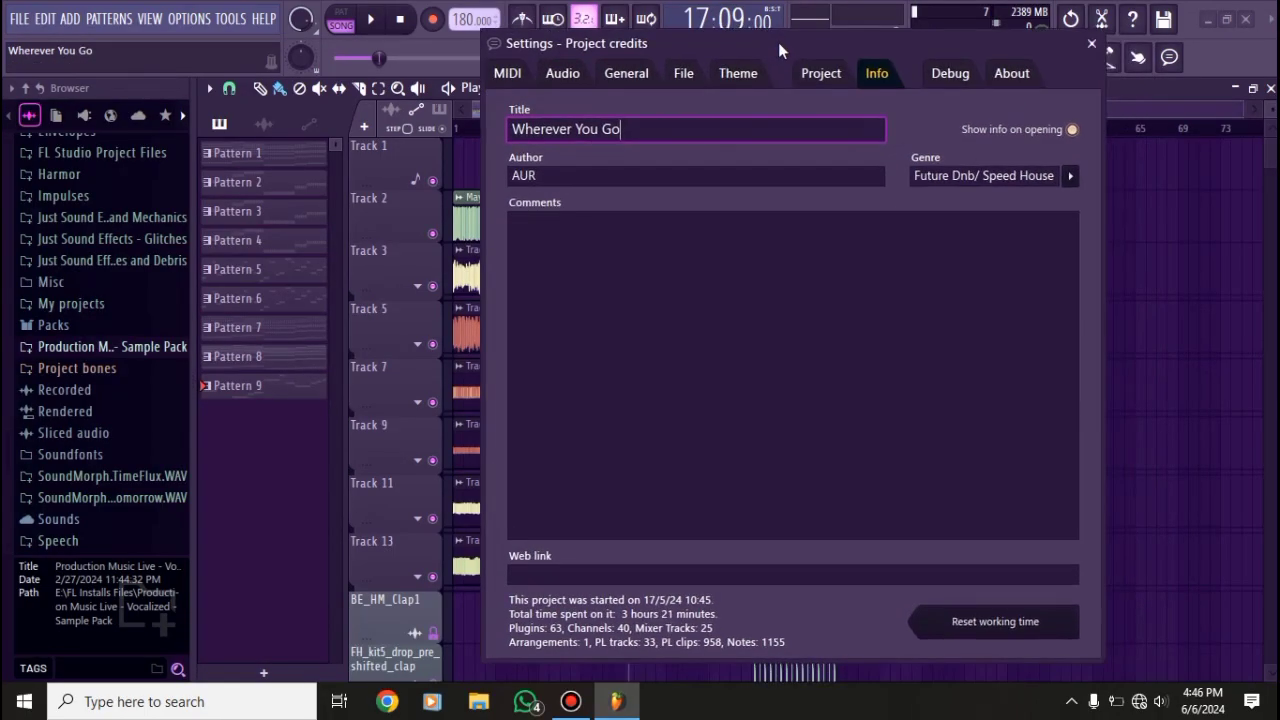
click(1092, 44)
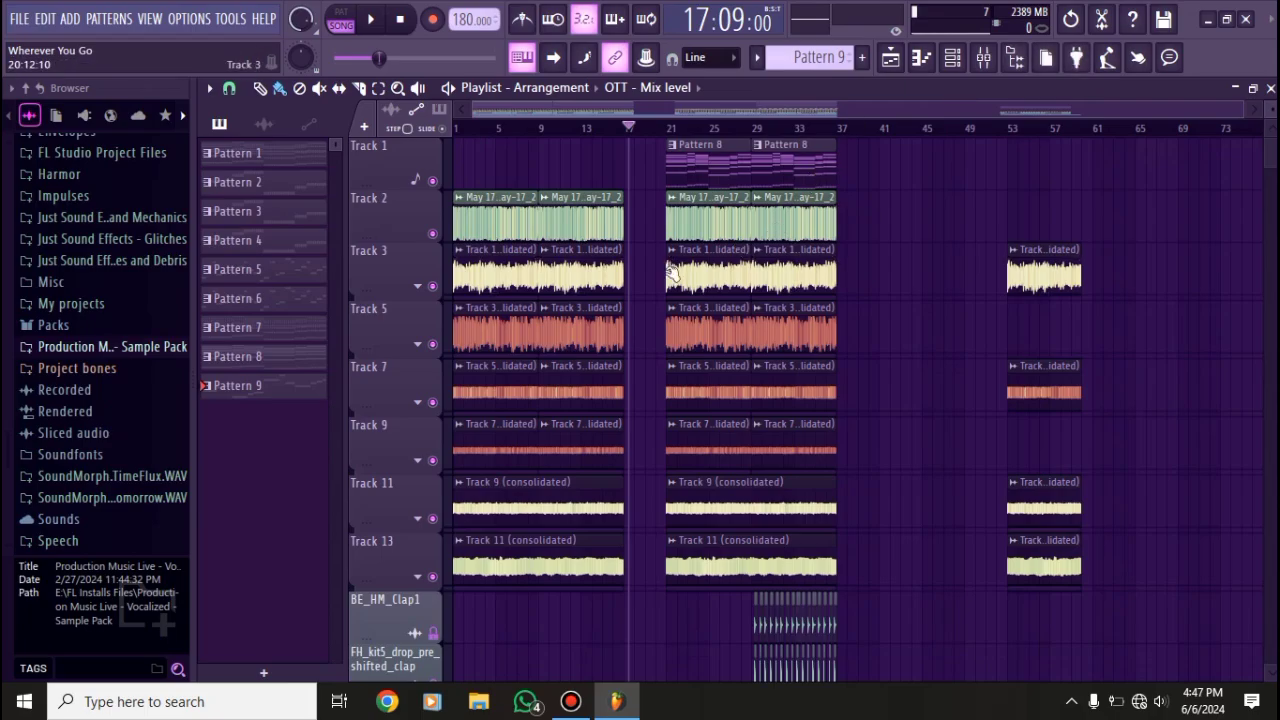
- Look over the drop project's consolidated audio, drum and automation tracks, and return to bar 1 at Track 1
scroll(628, 292, down, 3)
scroll(620, 310, down, 15)
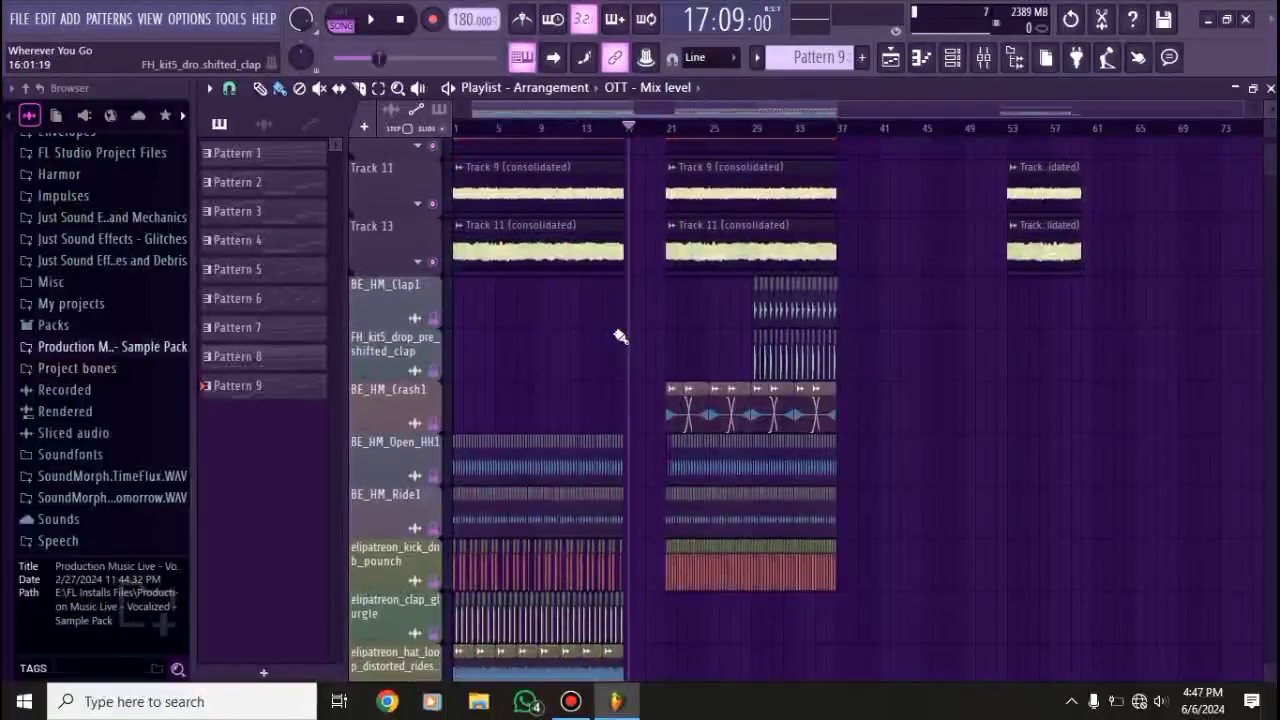
scroll(603, 448, down, 4)
scroll(603, 448, up, 10)
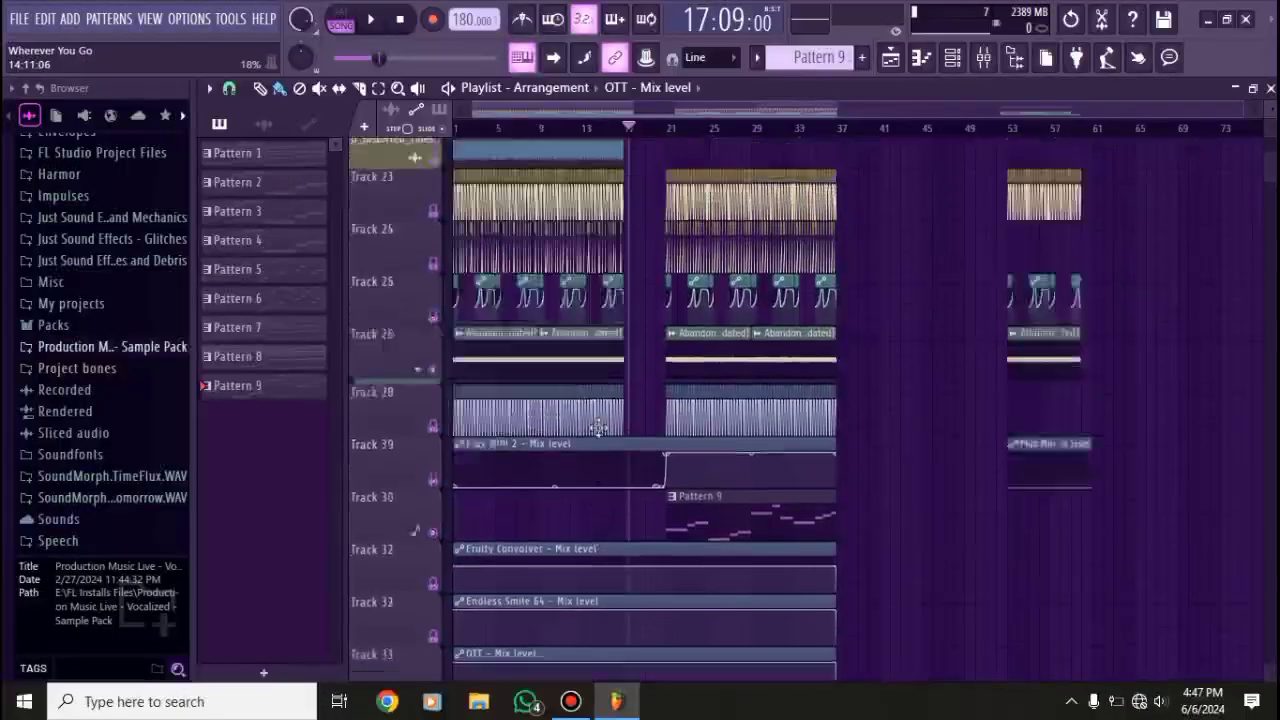
scroll(603, 395, up, 2)
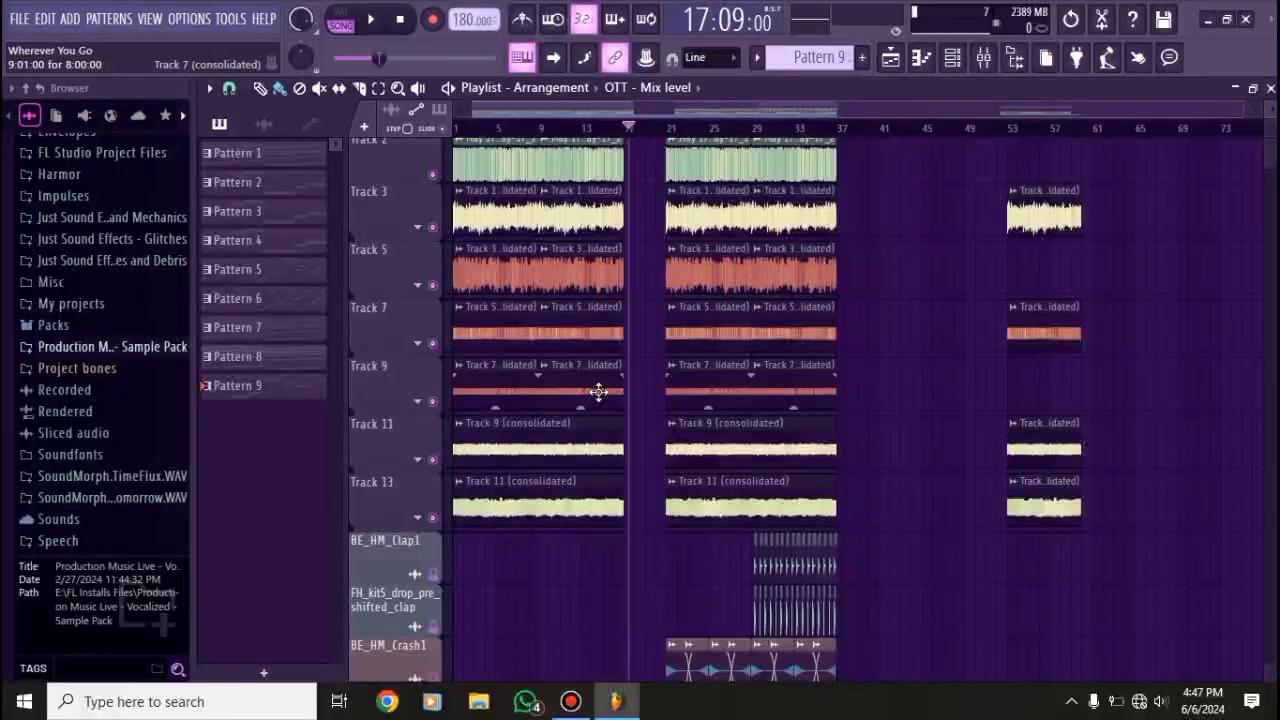
scroll(598, 391, up, 1)
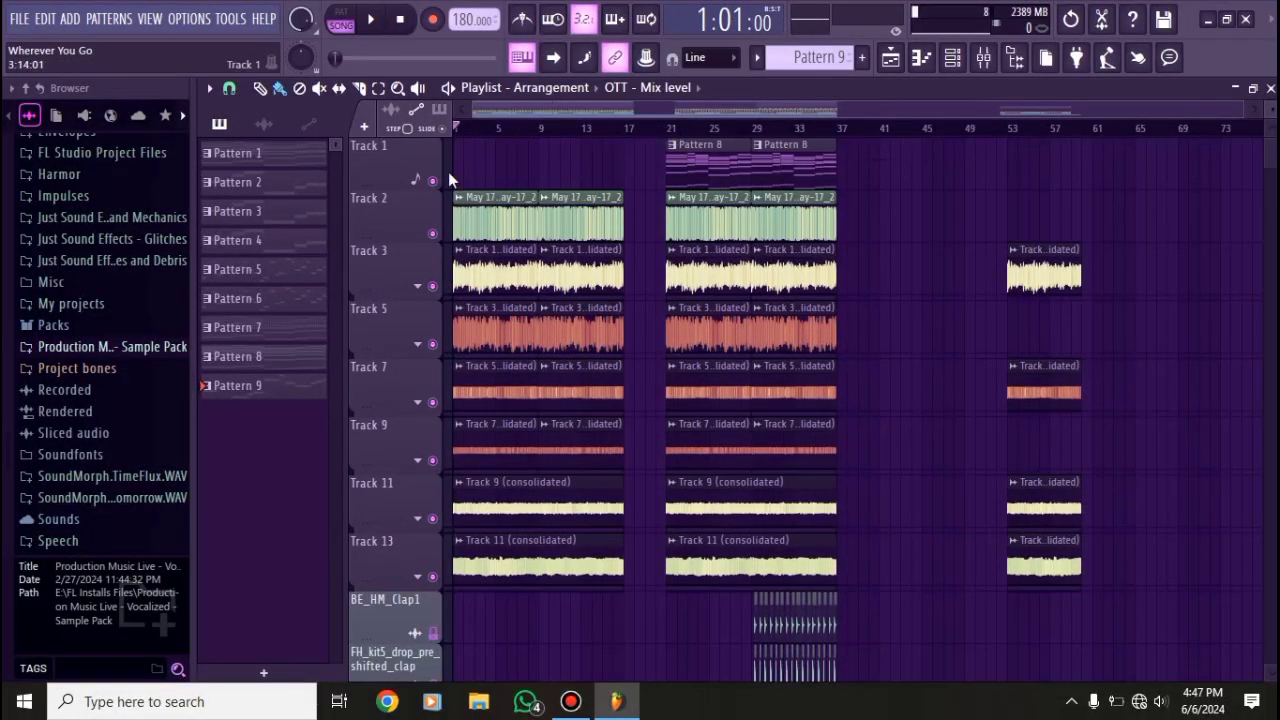
scroll(449, 180, up, 4)
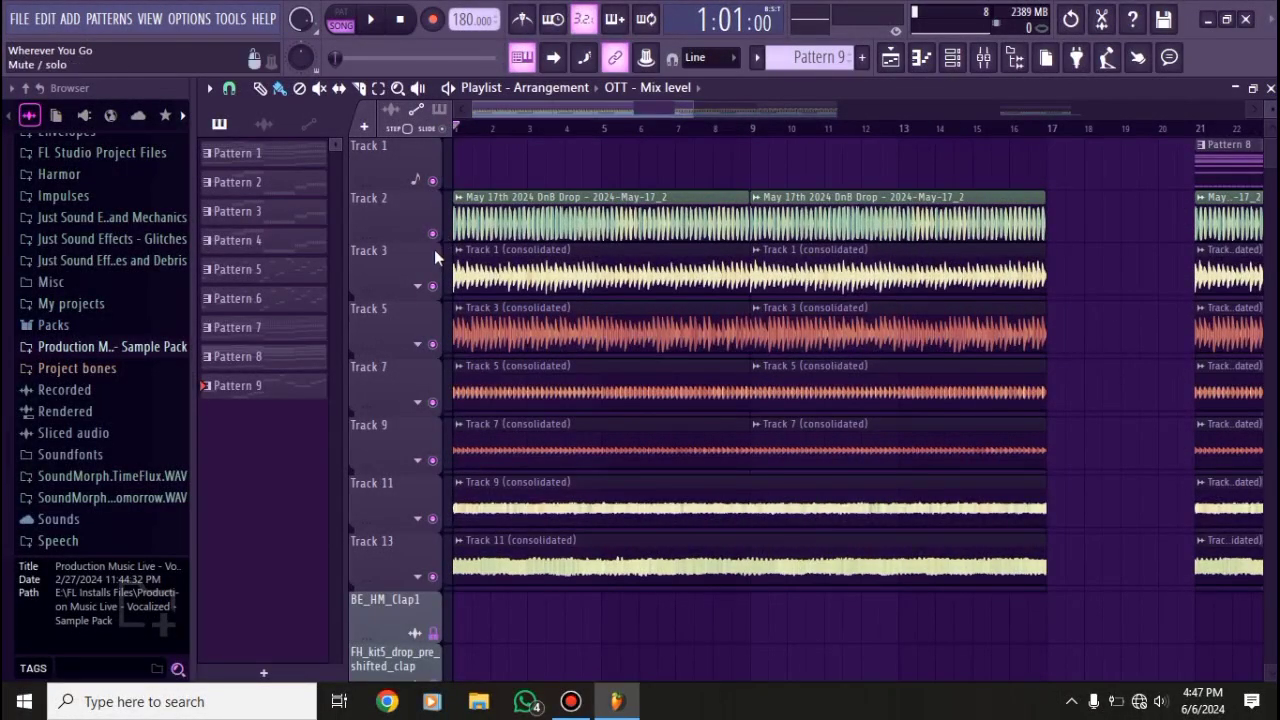
- Inspect the Sidechain Bus effect chain in the mixer, and close the mixer
scroll(475, 181, down, 2)
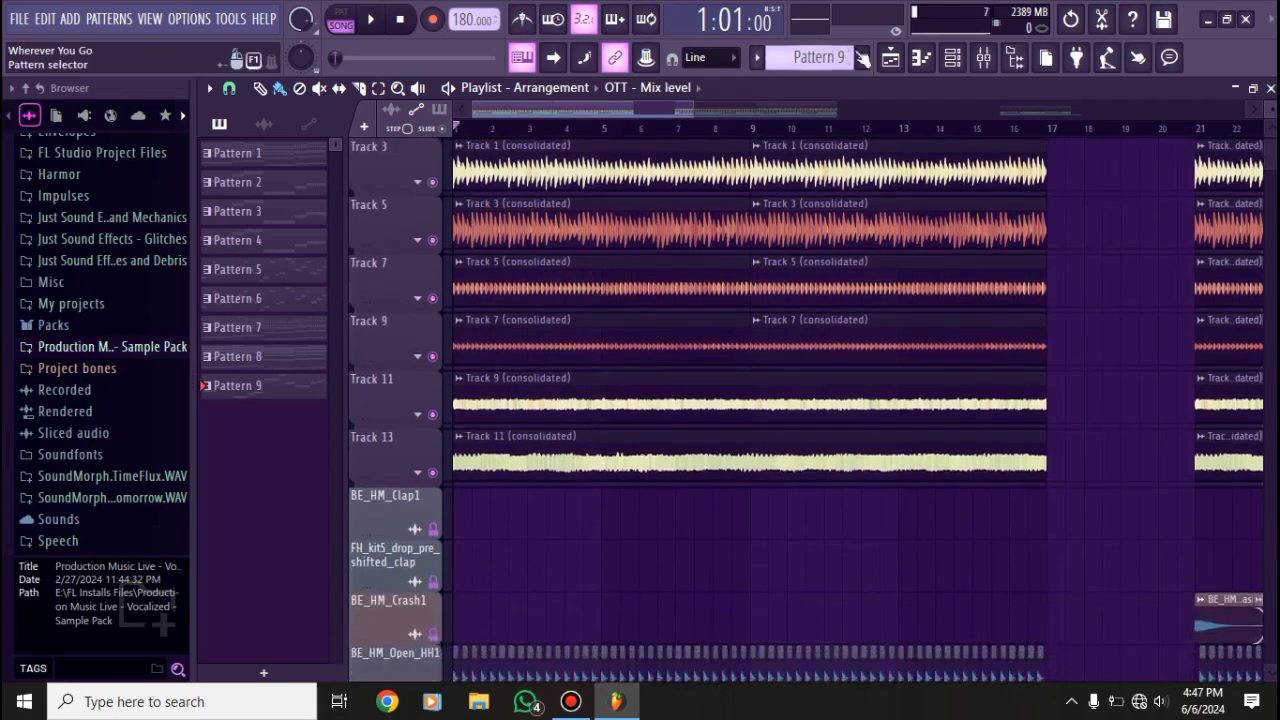
key(F9)
click(300, 186)
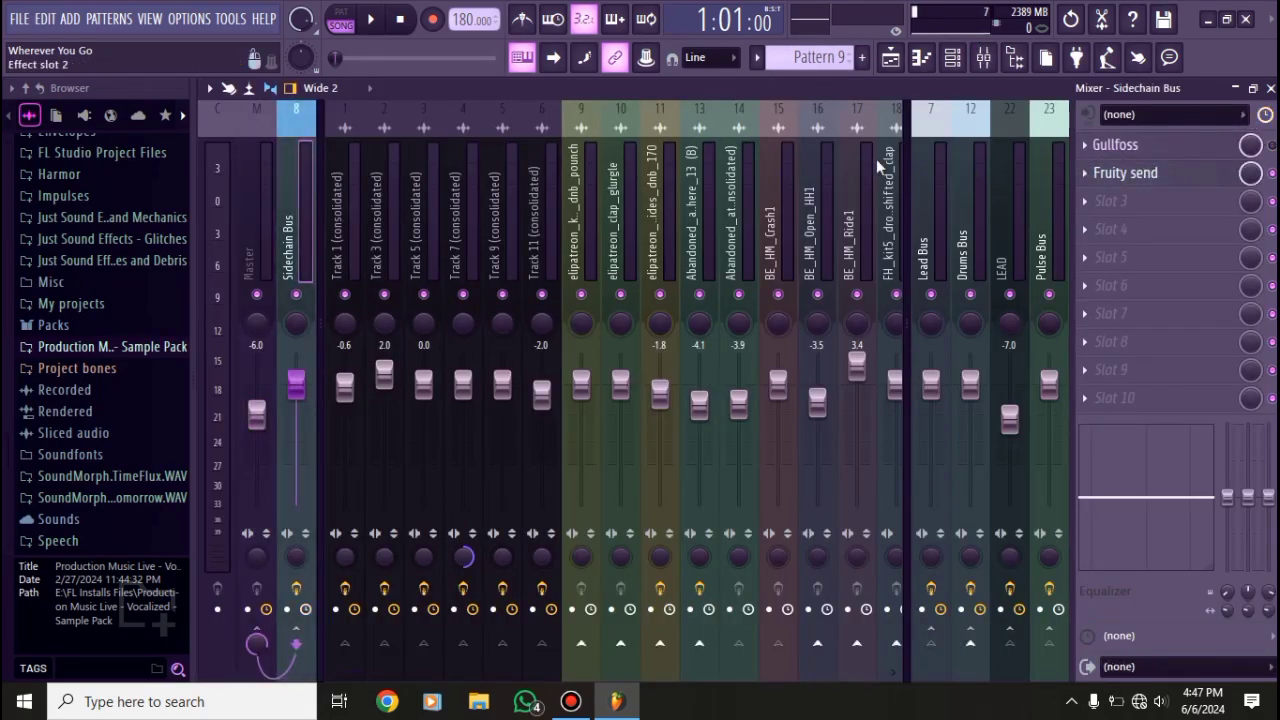
click(1270, 89)
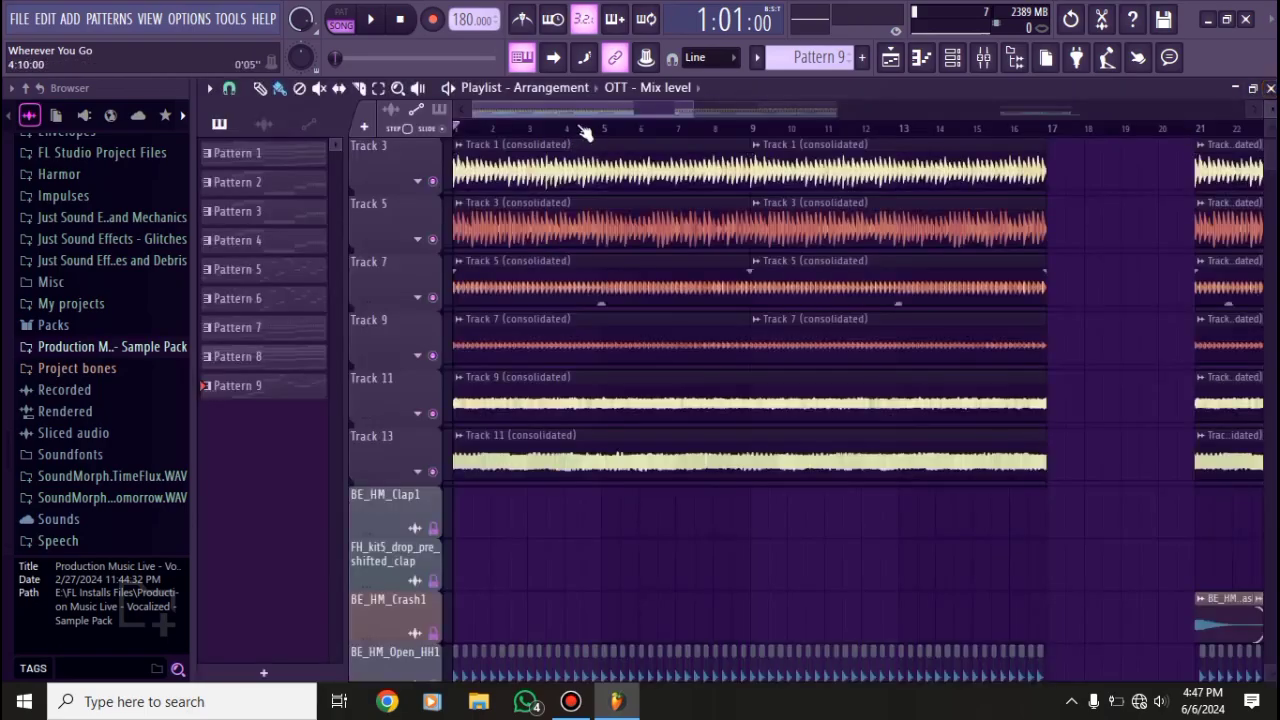
- Solo Track 2 with the May 17th 2024 DnB Drop clips, and play it briefly from bar 1
scroll(510, 160, up, 2)
scroll(510, 160, down, 2)
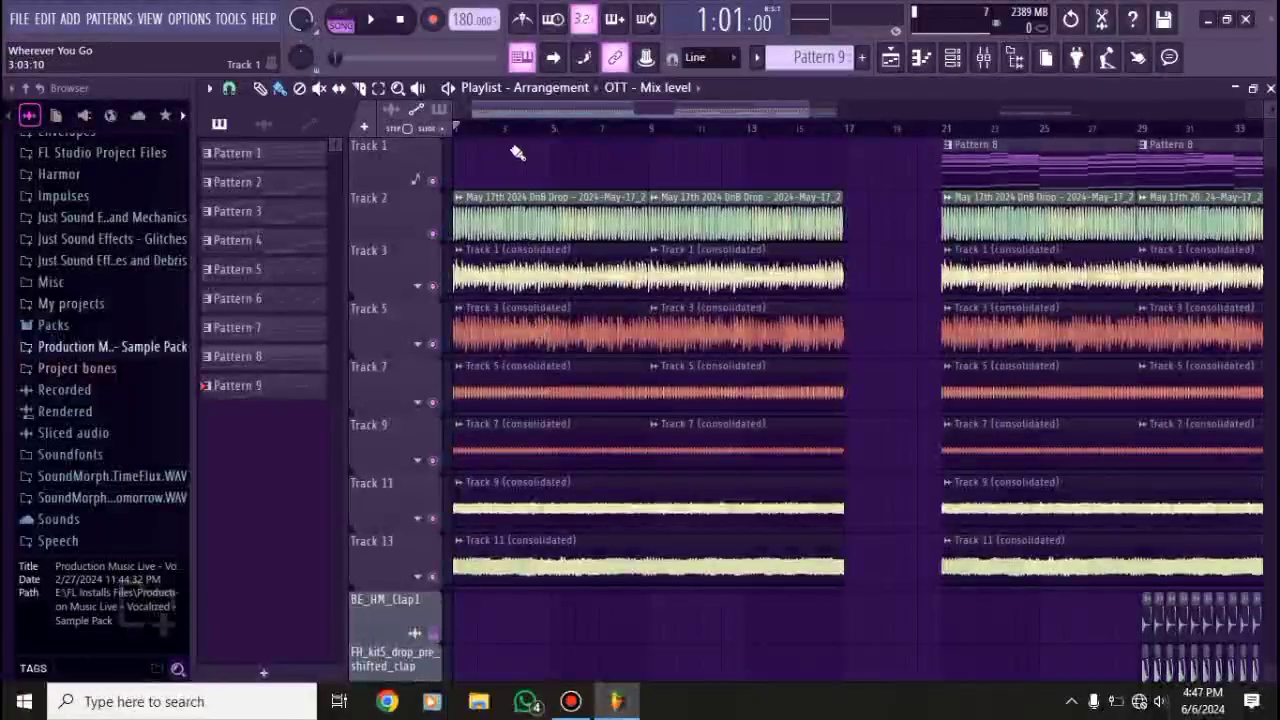
ctrl+click(433, 232)
scroll(818, 274, down, 2)
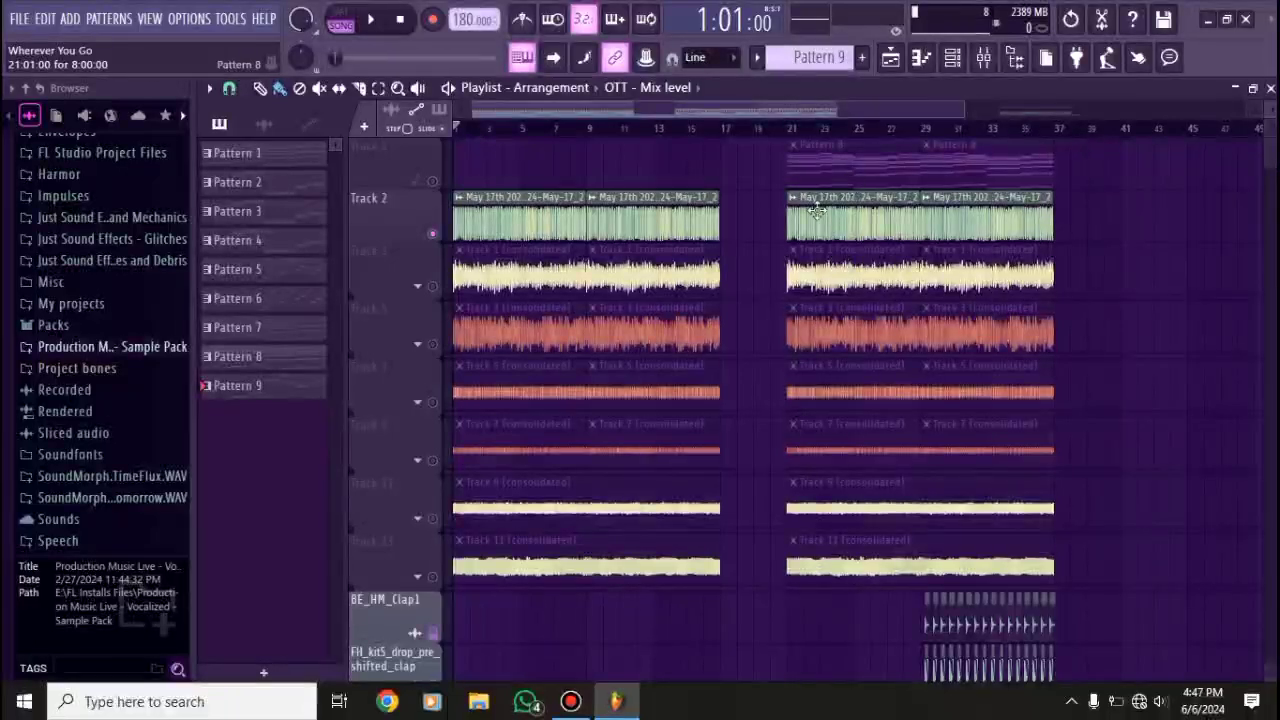
key(space)
scroll(499, 165, up, 3)
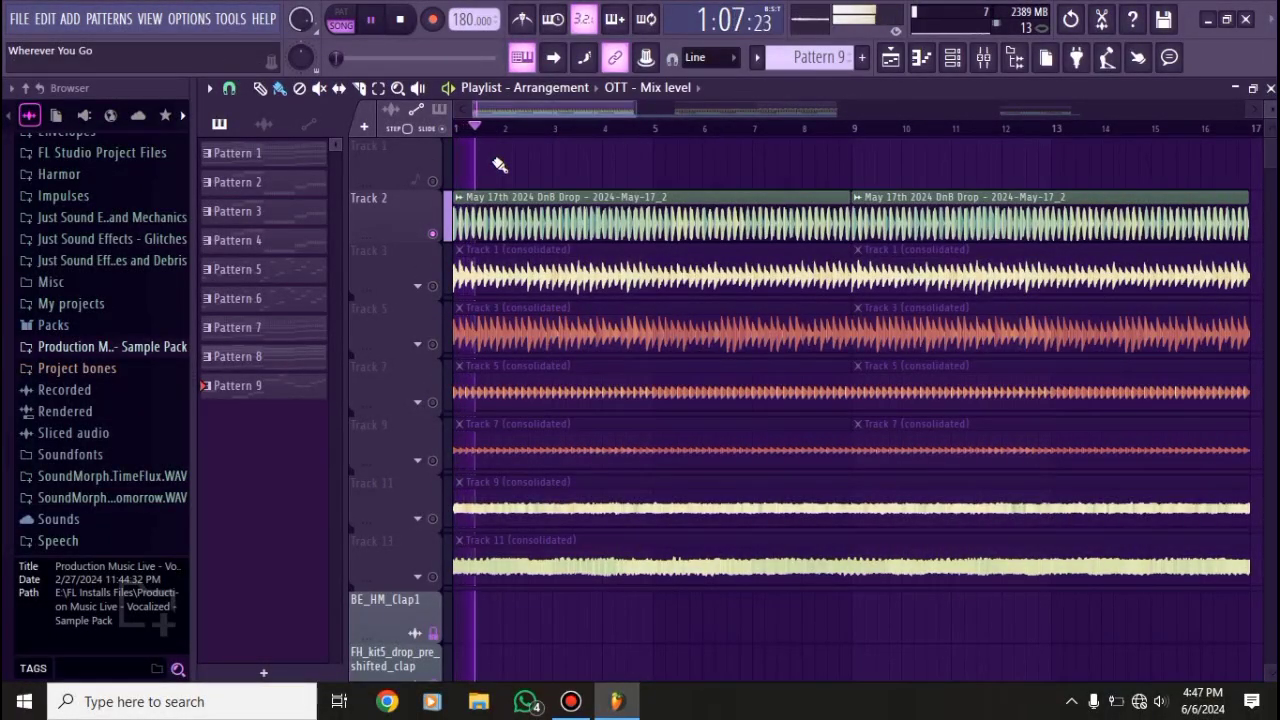
key(space)
- Examine the kick, clap, ride and hat loop tracks of the first drop, and audition them from bar 1
scroll(424, 407, down, 5)
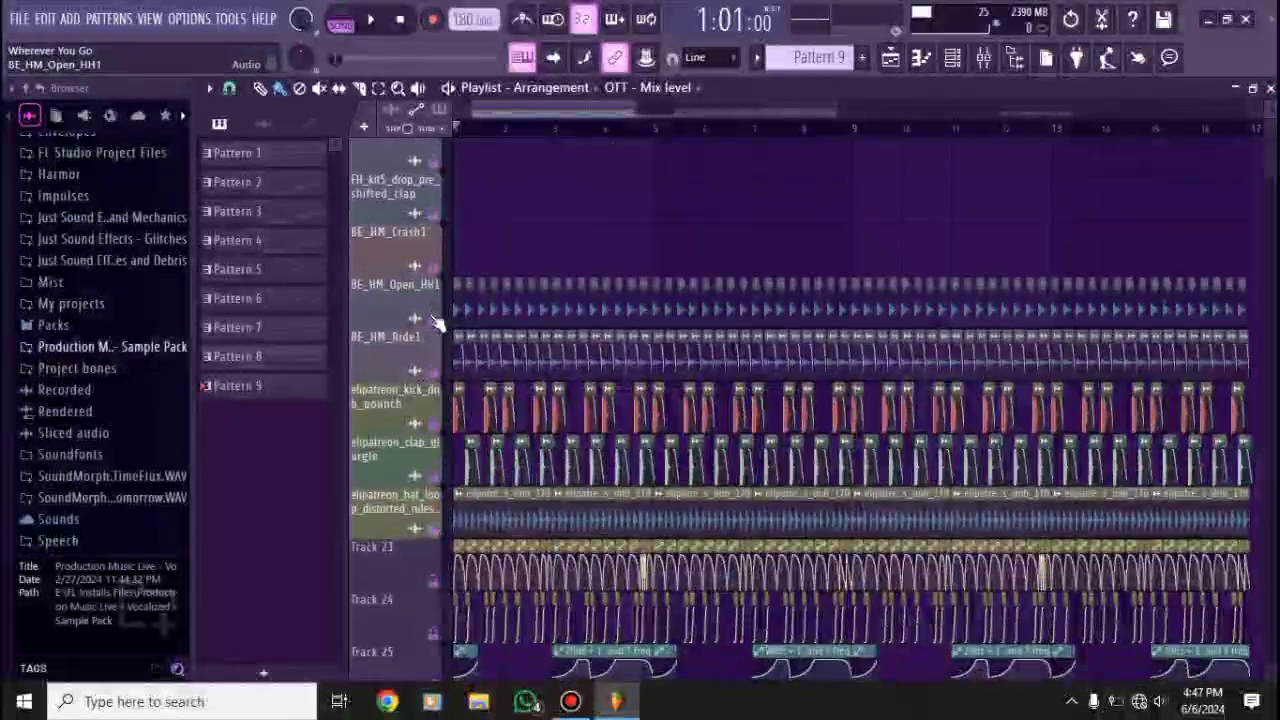
scroll(438, 531, down, 1)
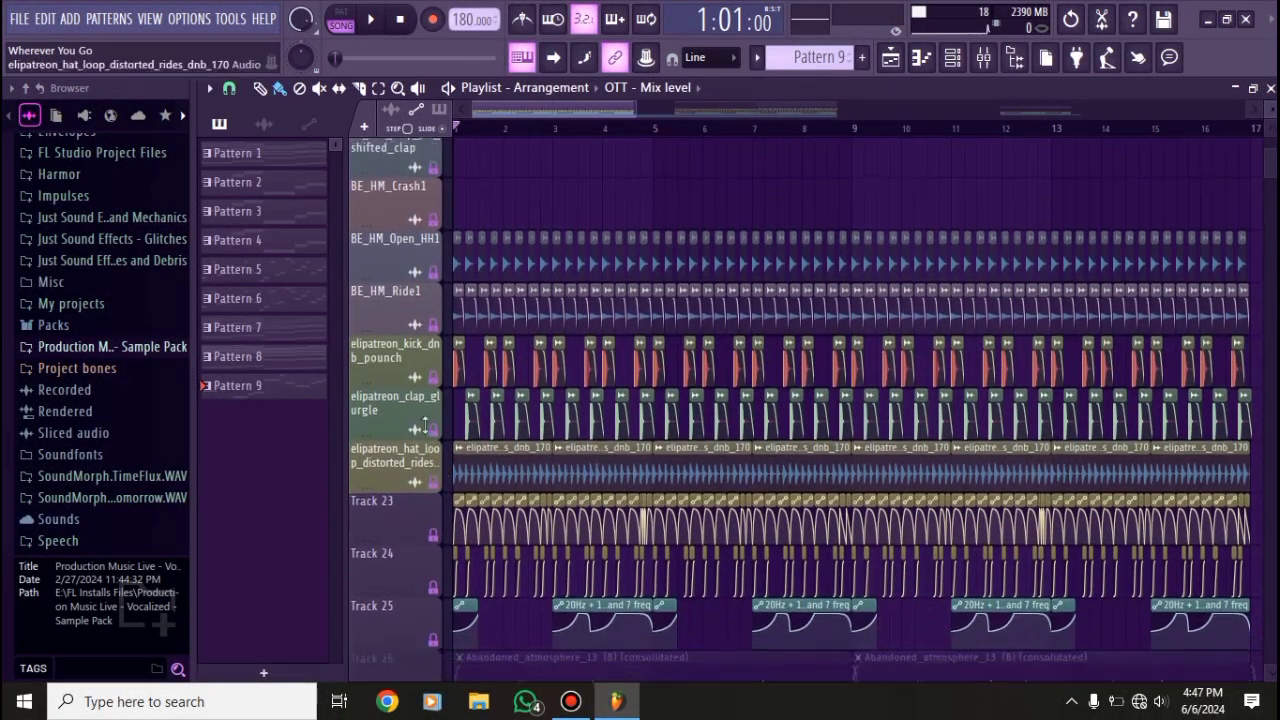
scroll(424, 399, up, 3)
scroll(452, 406, down, 1)
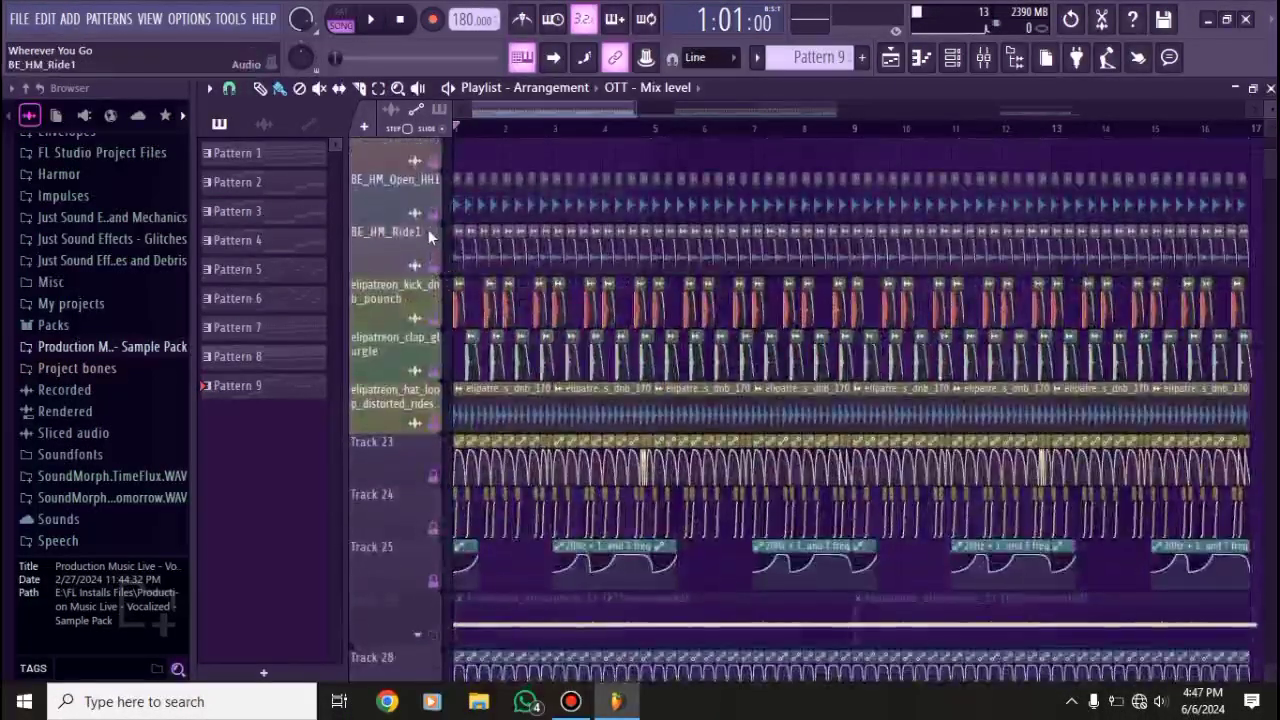
scroll(440, 330, up, 1)
scroll(445, 312, down, 4)
key(space)
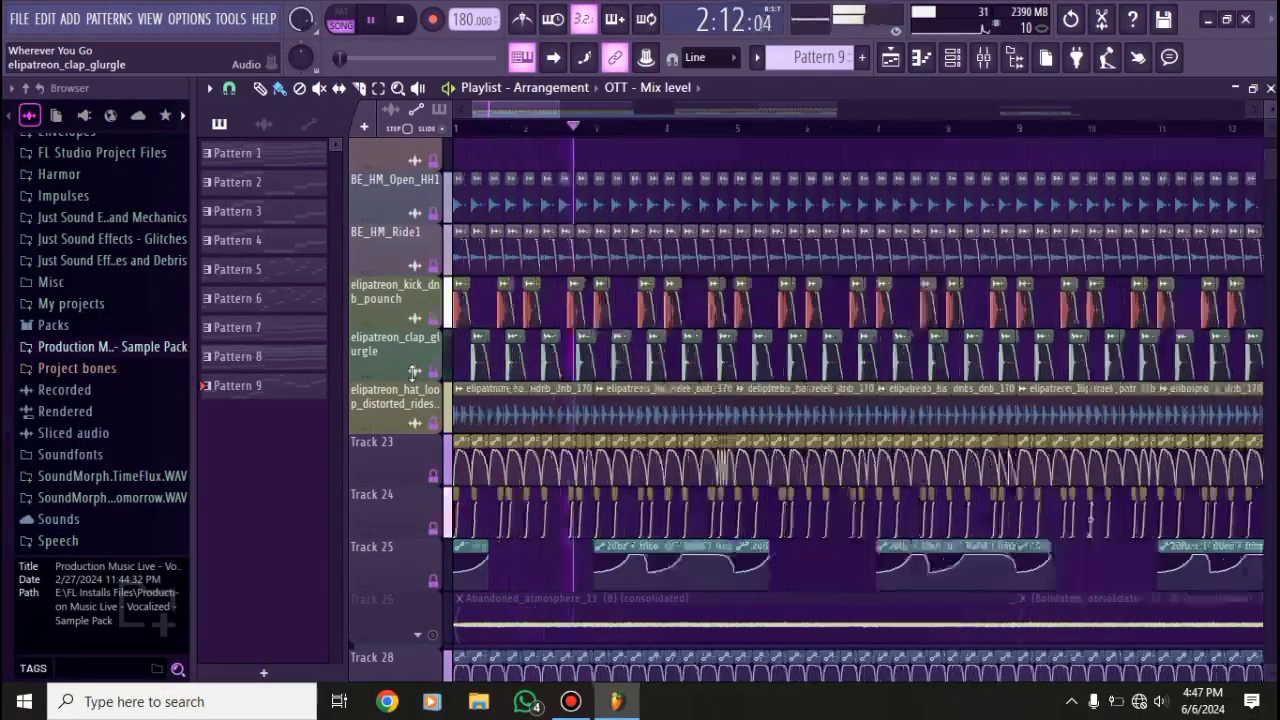
ctrl+scroll(445, 330, up, 4)
scroll(500, 220, down, 2)
key(space)
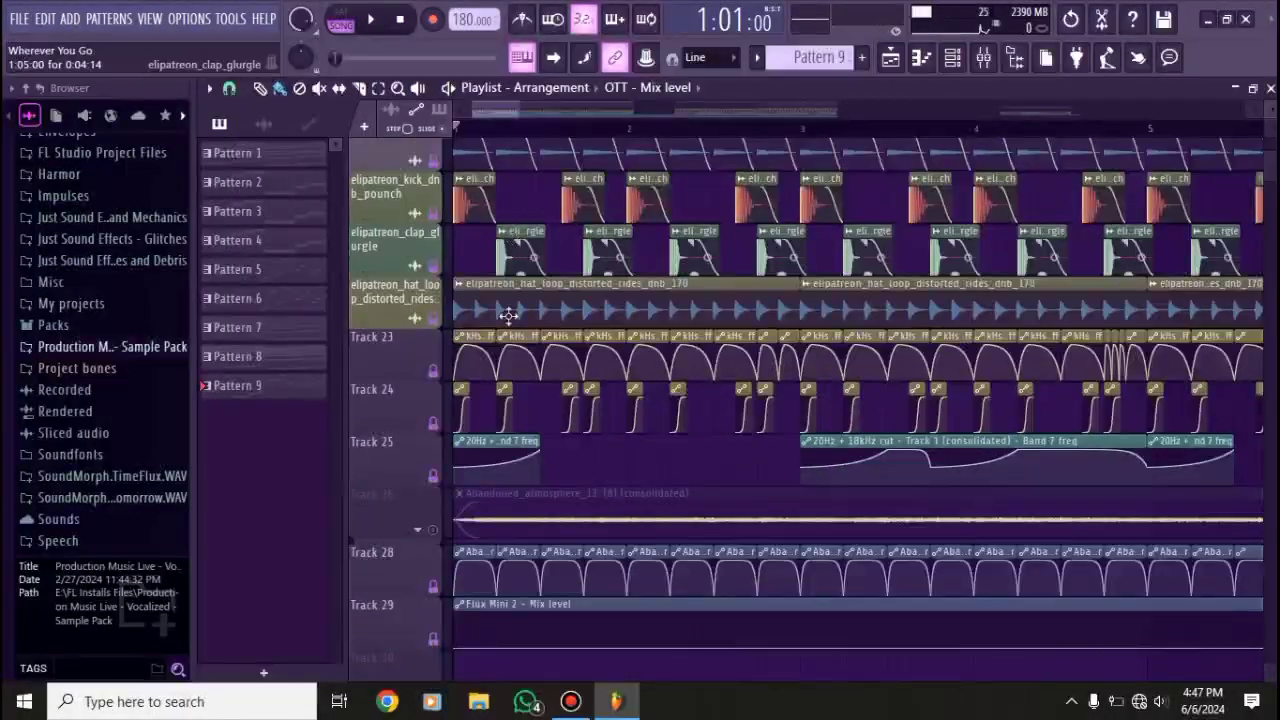
- Examine the mix level automation on Tracks 29 to 33, and compare the drum layers of both drop sections
scroll(488, 396, down, 9)
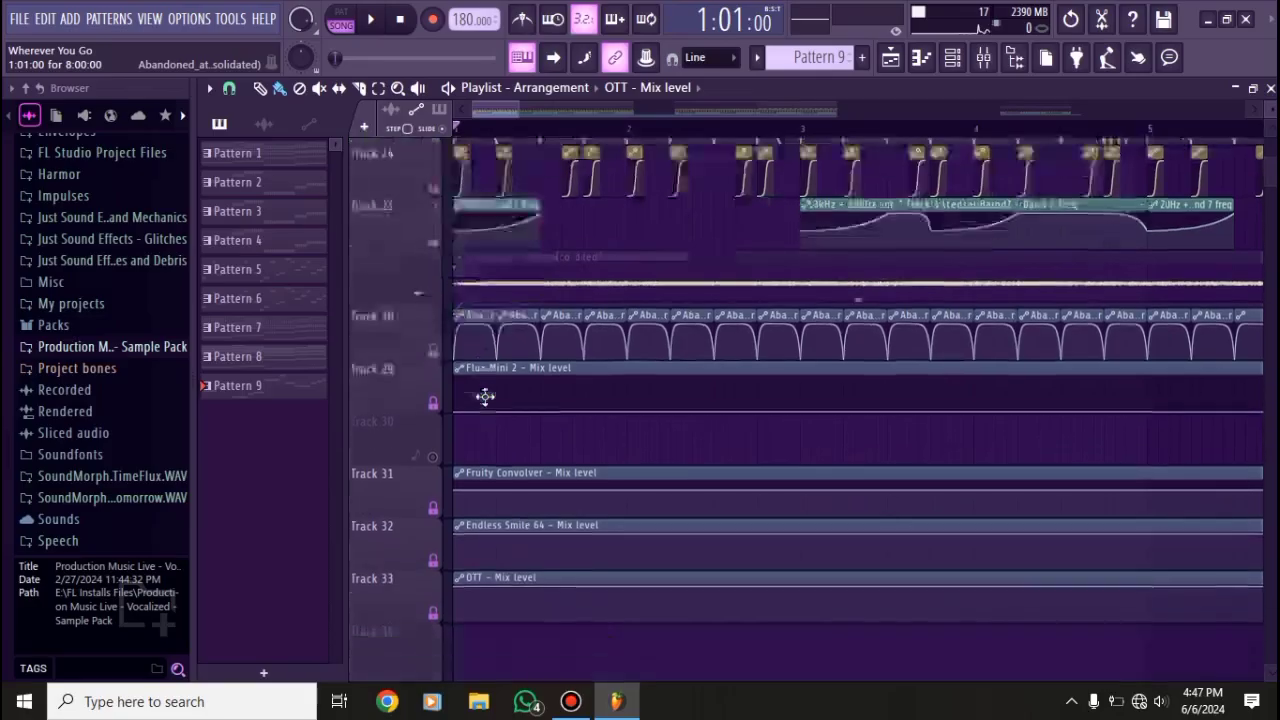
scroll(490, 397, up, 20)
ctrl+scroll(497, 380, down, 4)
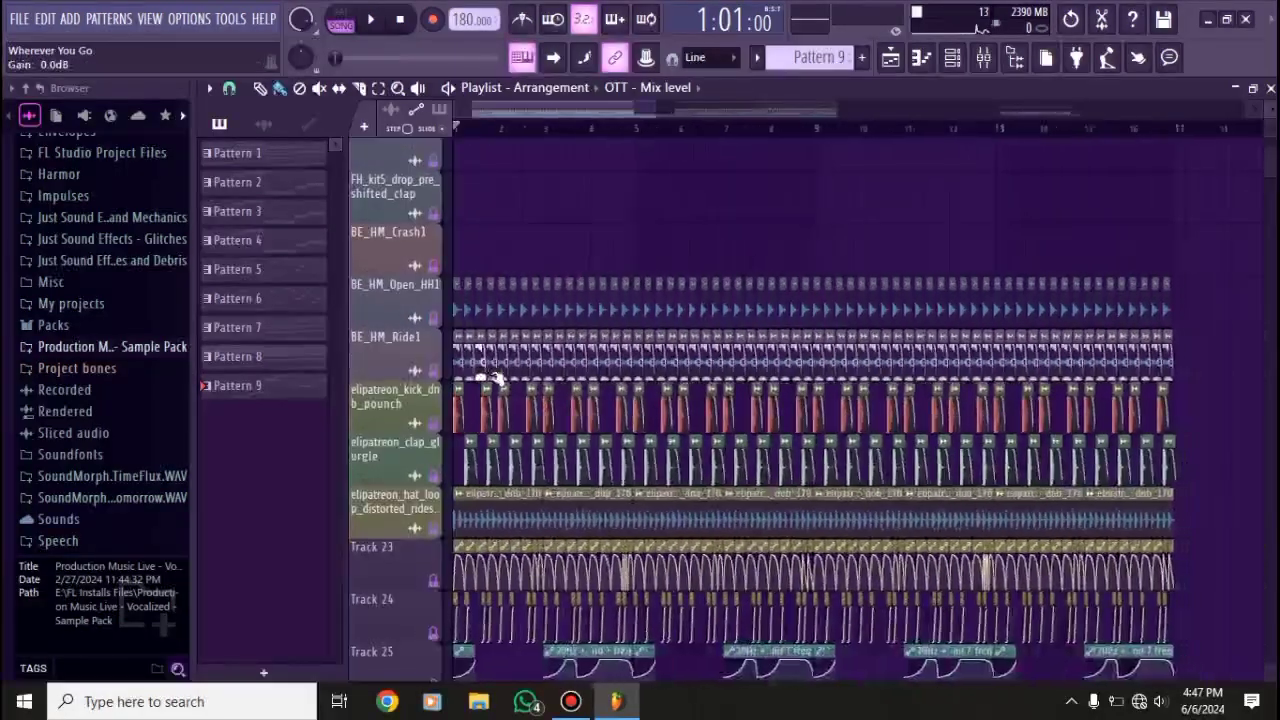
scroll(491, 390, down, 5)
ctrl+scroll(680, 470, down, 2)
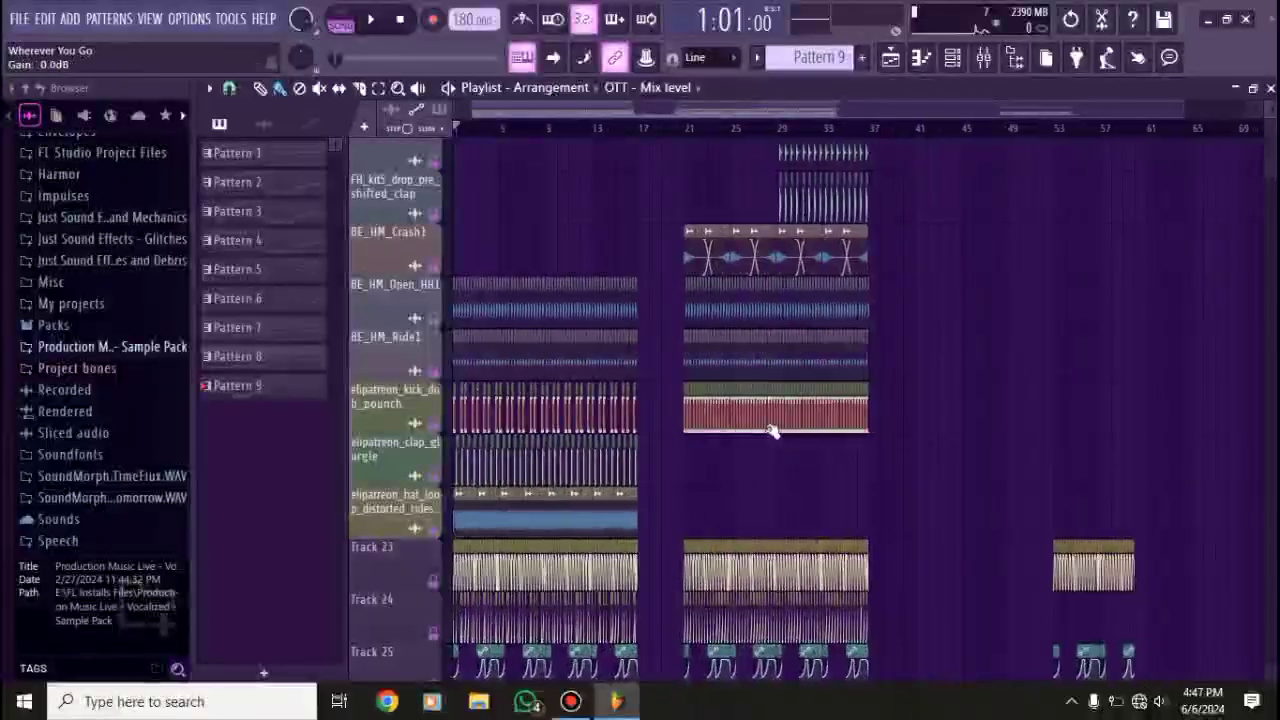
- Play the second drop's kick, ride, open hat and crash layers from bar 21, and stop playback
ctrl+scroll(571, 451, up, 2)
scroll(565, 300, down, 2)
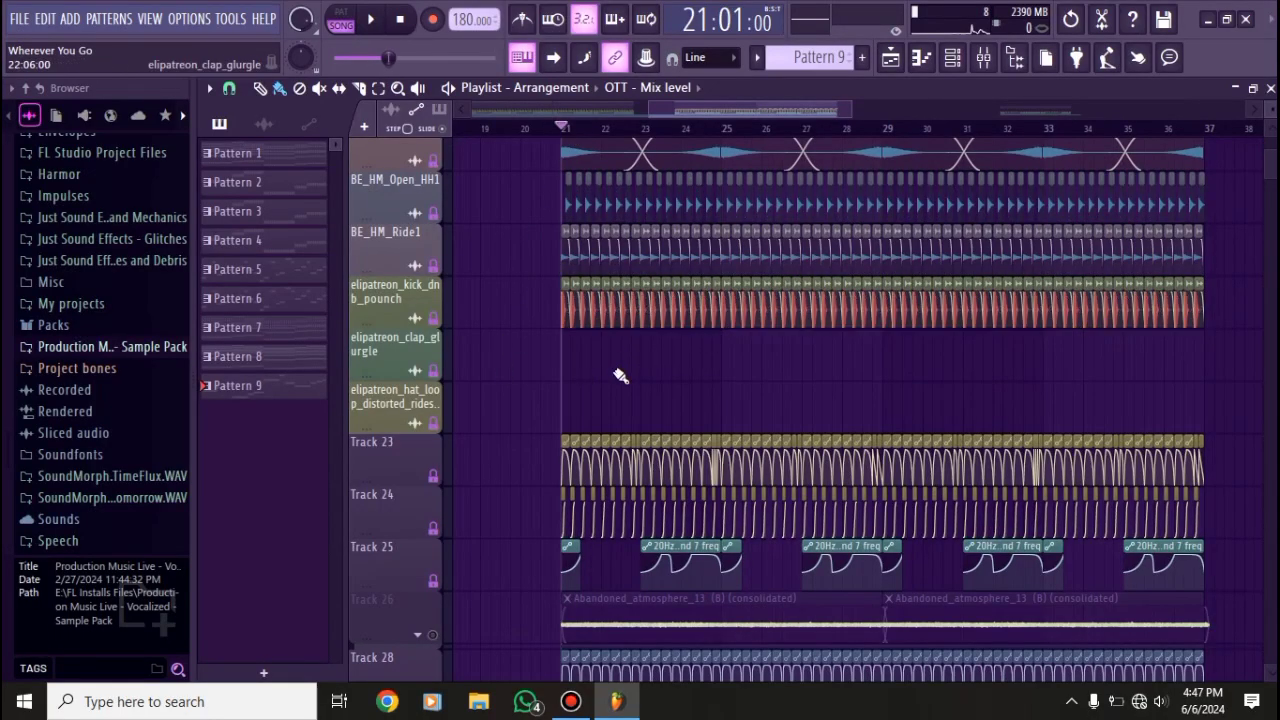
key(space)
scroll(622, 375, up, 1)
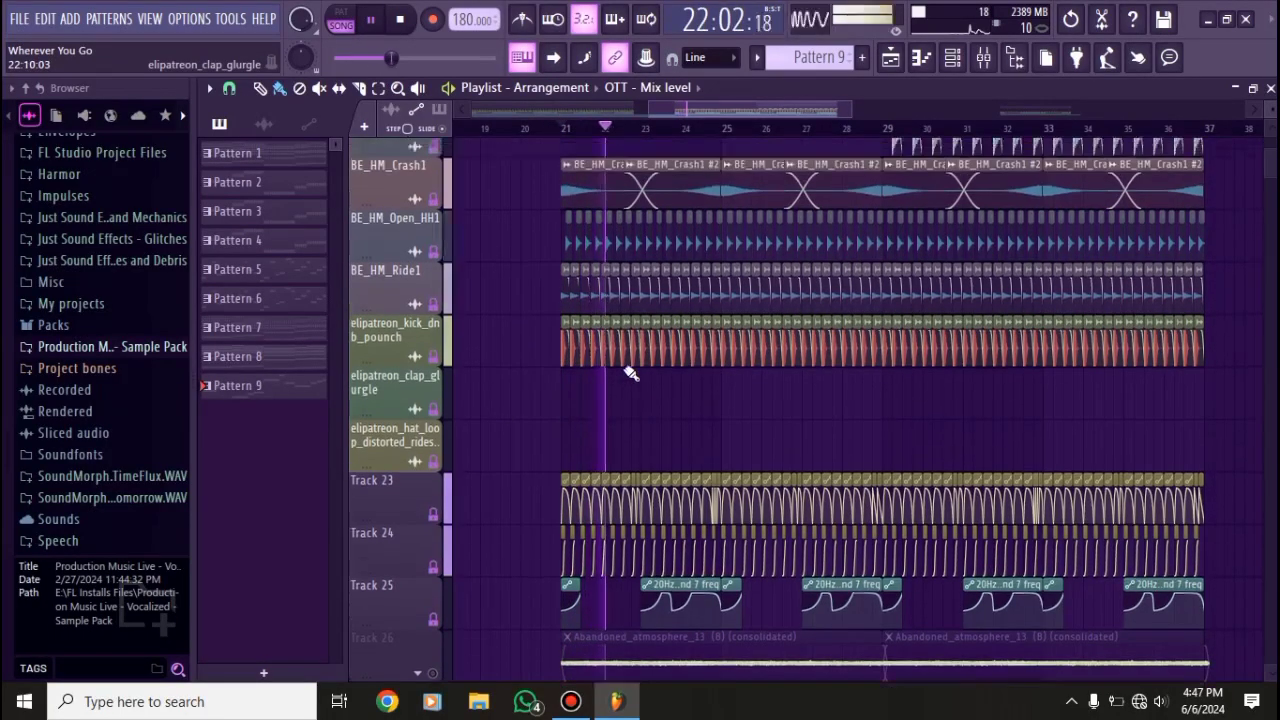
ctrl+scroll(785, 418, down, 1)
scroll(785, 418, up, 5)
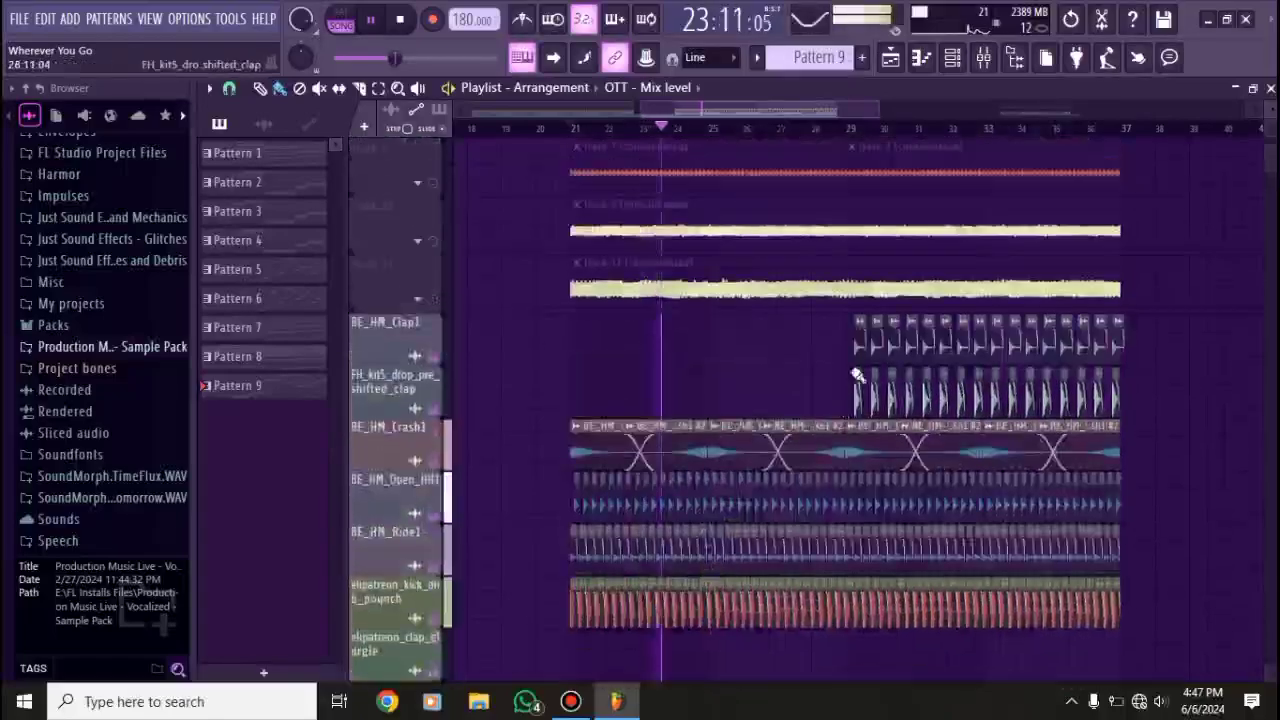
key(space)
- Audition the second drop's added clap layers, BE_HM_Clap1 and FH_kit5_drop_pre_shifted_clap, from bar 29, and stop playback
click(848, 130)
ctrl+scroll(1040, 456, up, 2)
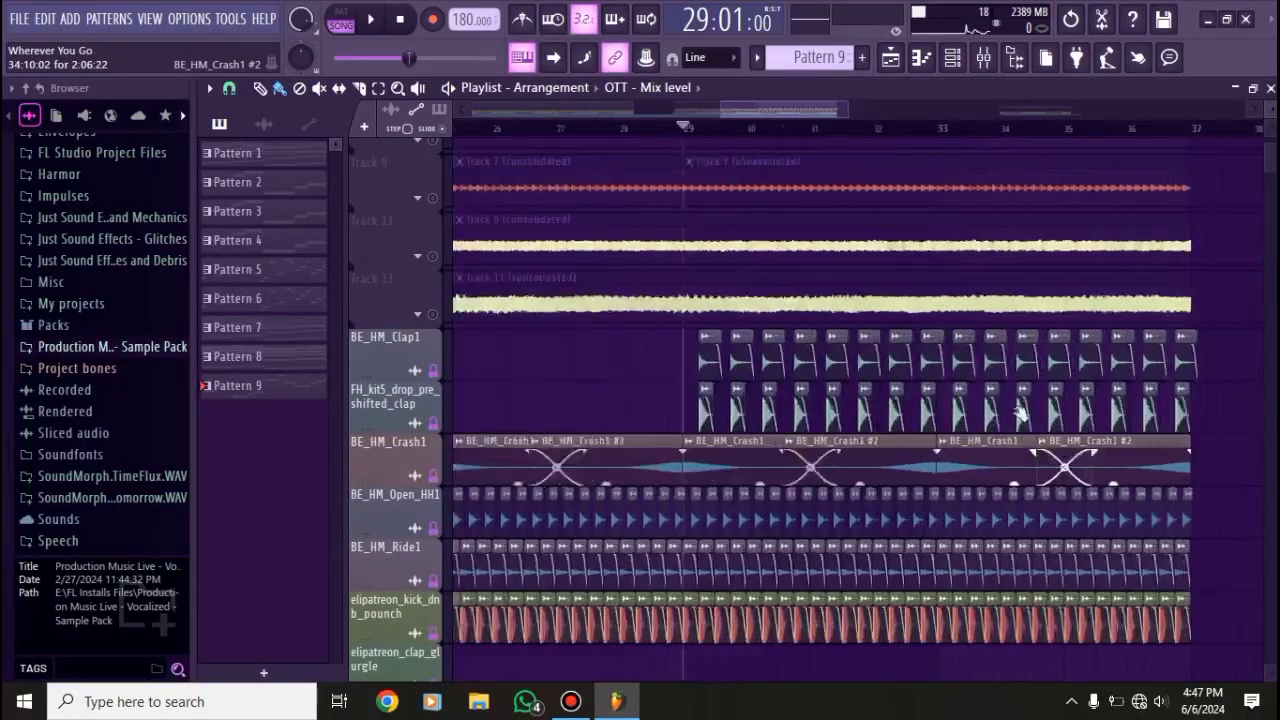
ctrl+scroll(700, 410, up, 2)
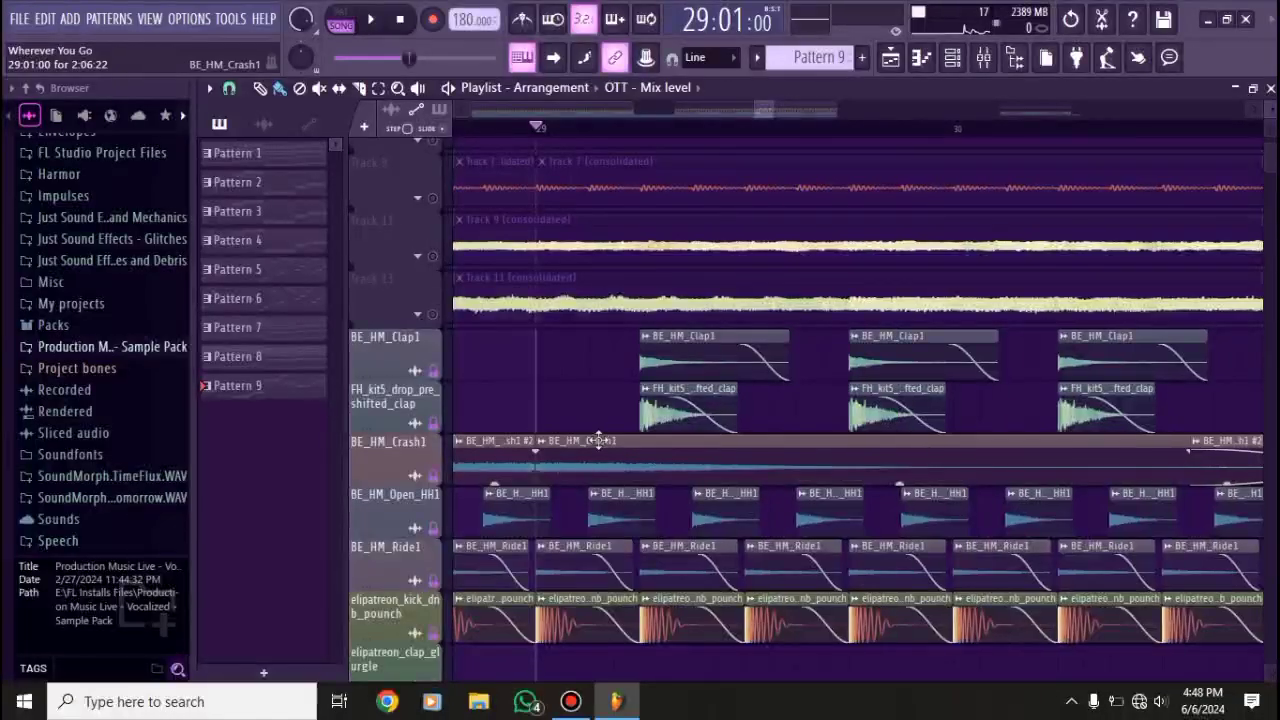
key(space)
ctrl+scroll(592, 403, down, 4)
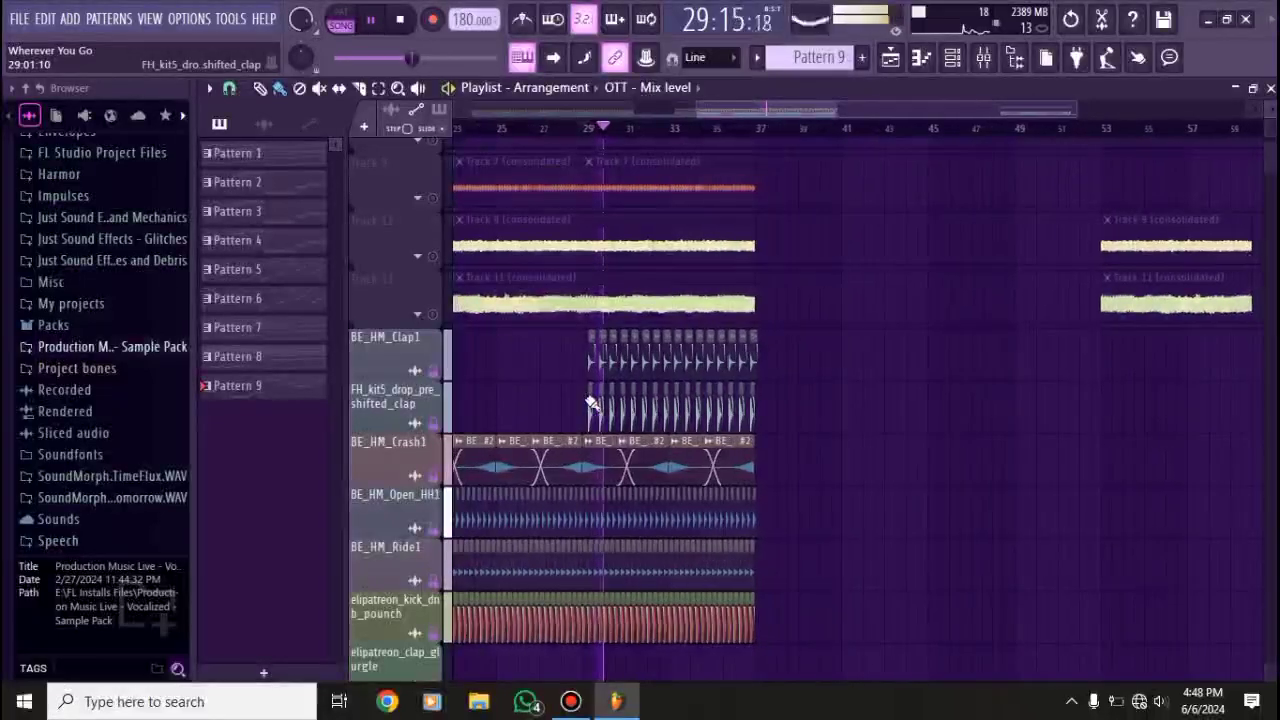
ctrl+scroll(580, 400, down, 3)
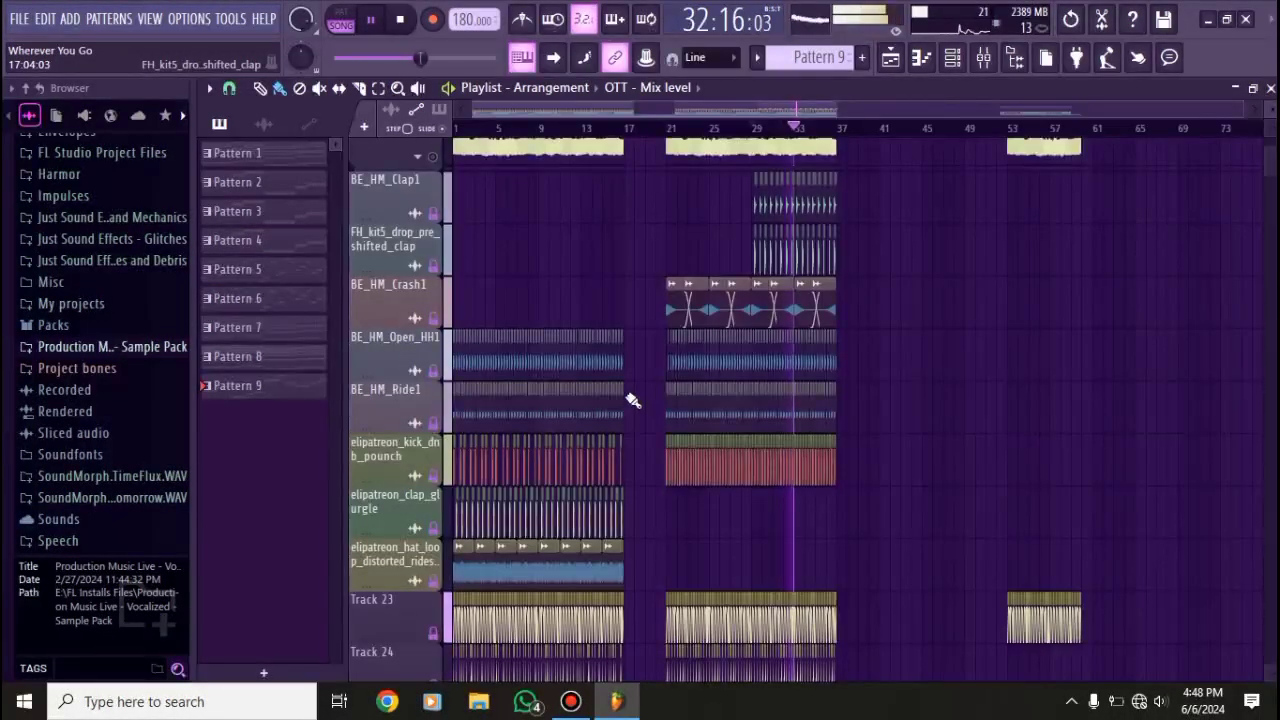
scroll(640, 390, down, 1)
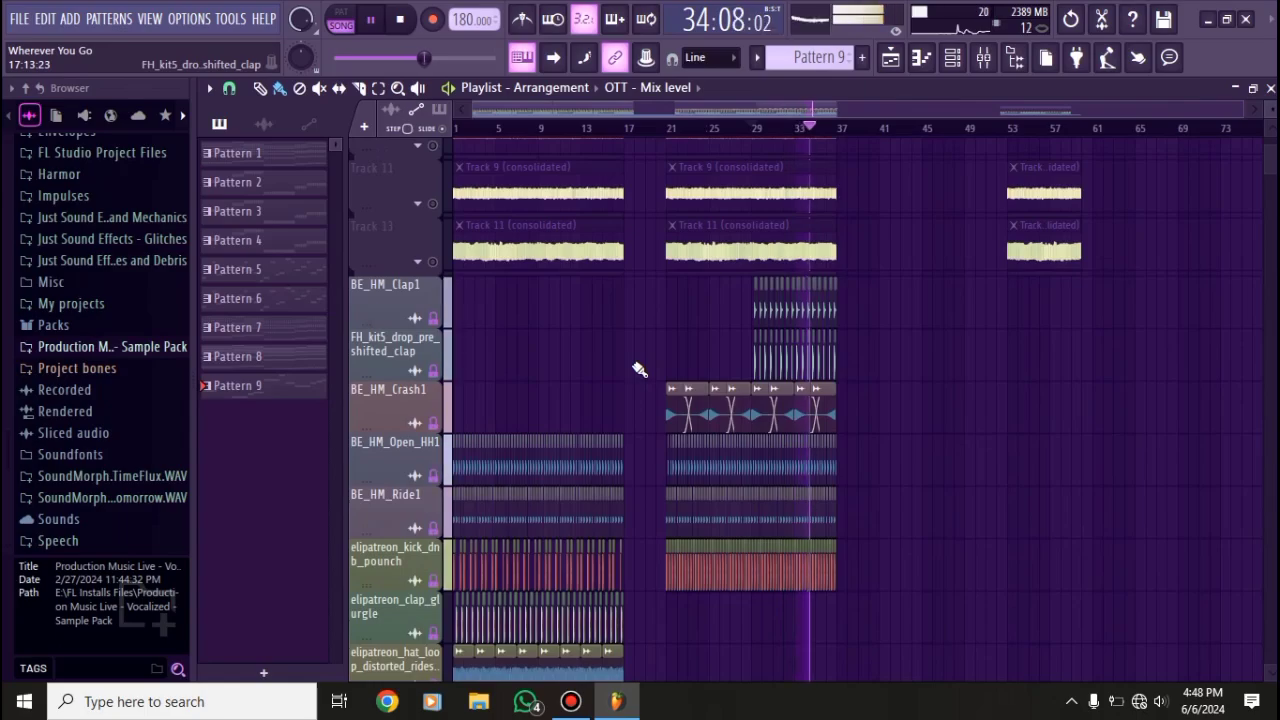
key(space)
ctrl+scroll(650, 365, up, 5)
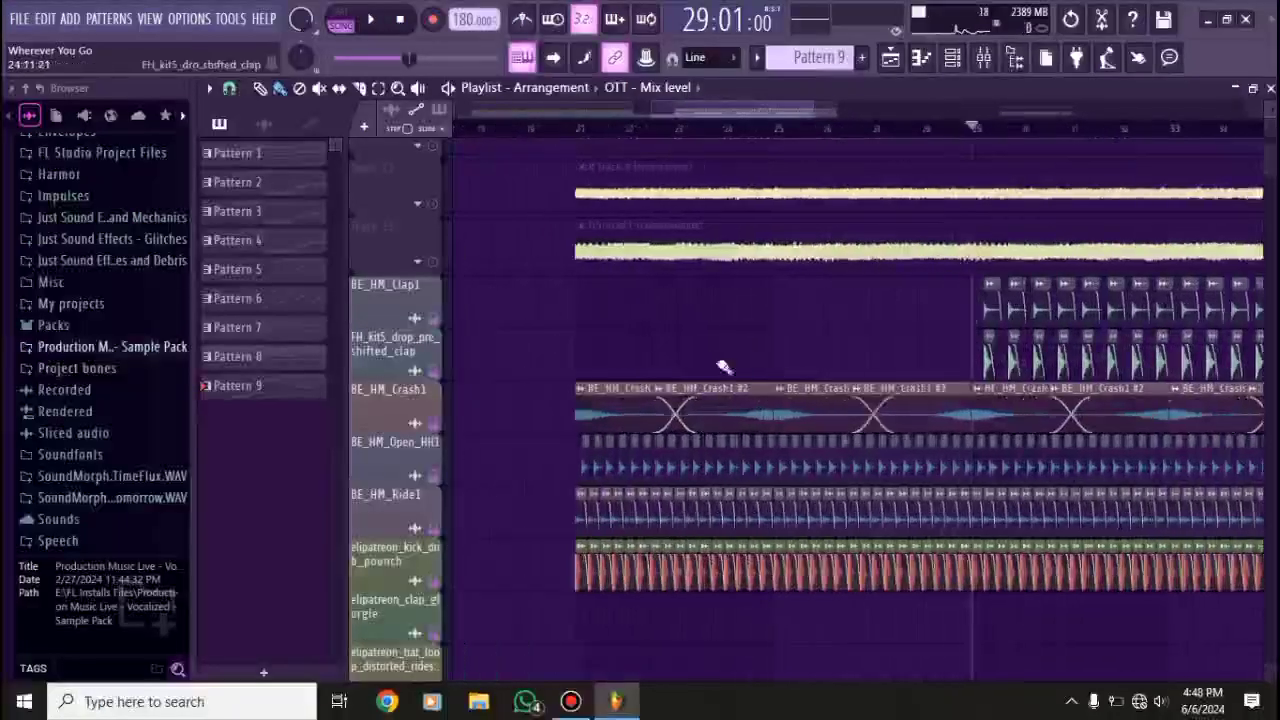
- Mute all drum layer tracks from BE_HM_Clap1 down to elipatreon_hat_loop, including the crash, open hat, ride, kick and clap
ctrl+scroll(568, 385, down, 6)
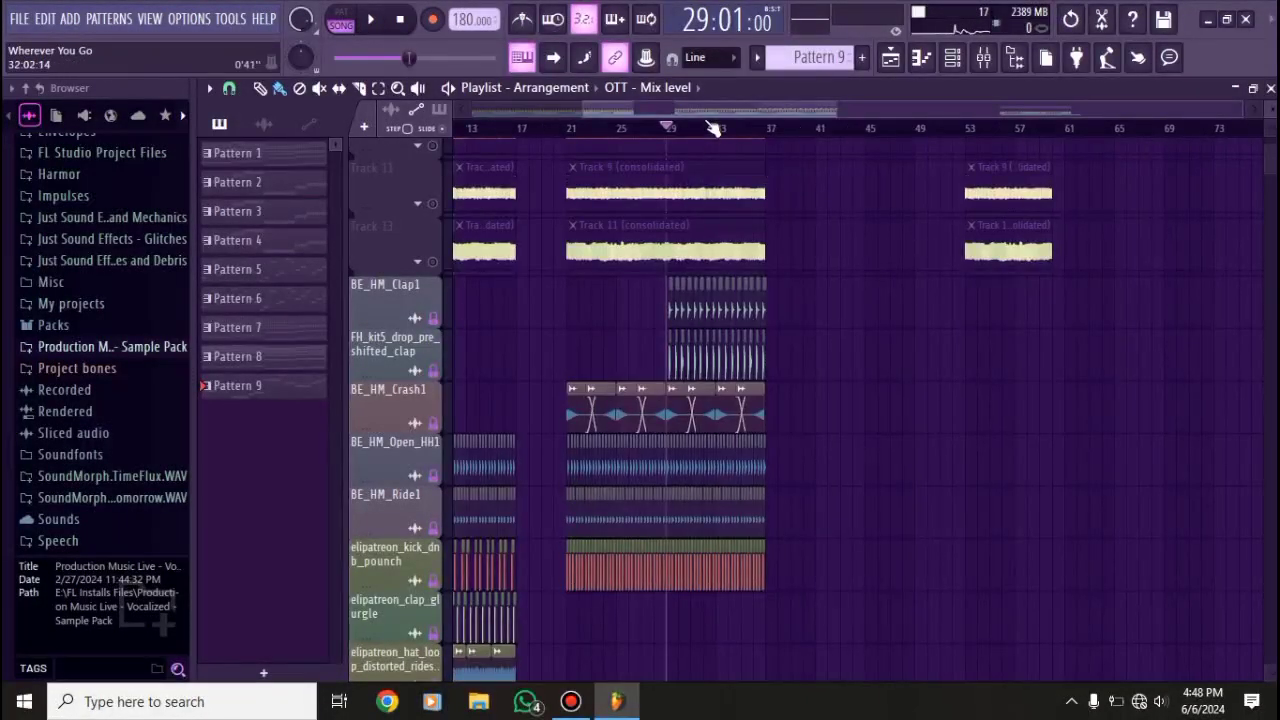
drag(432, 315, 437, 387)
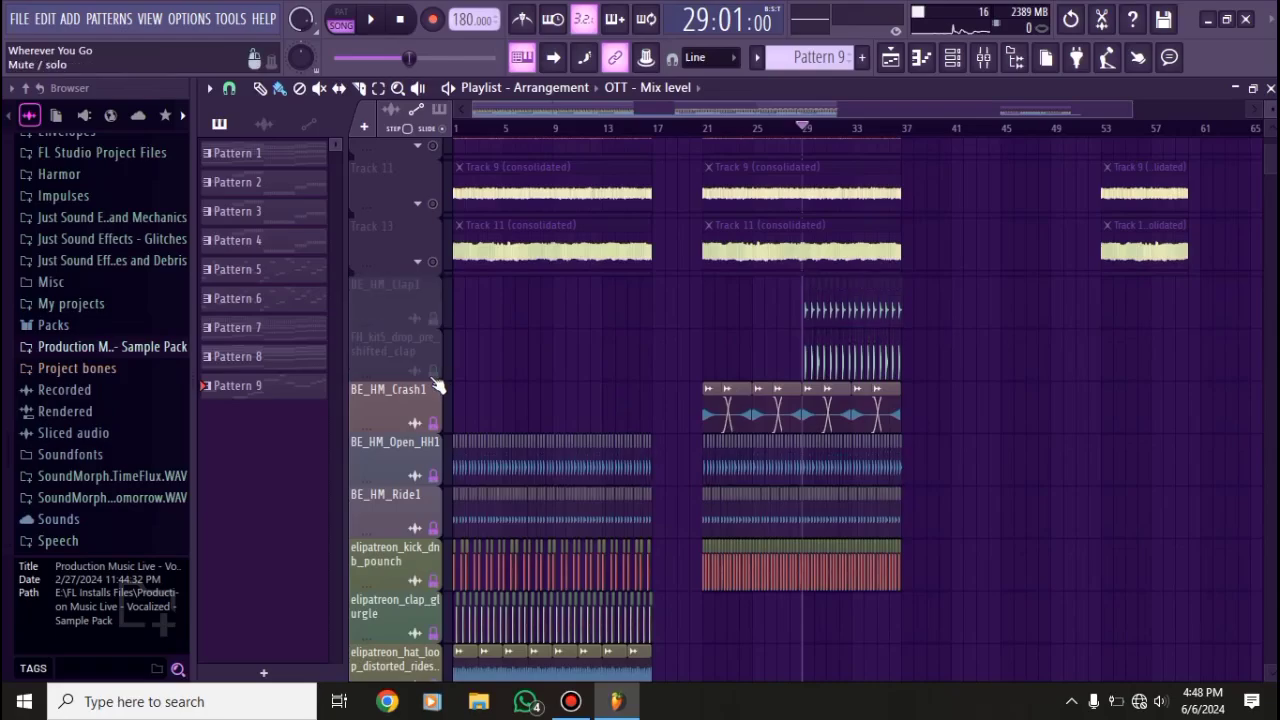
drag(437, 437, 436, 530)
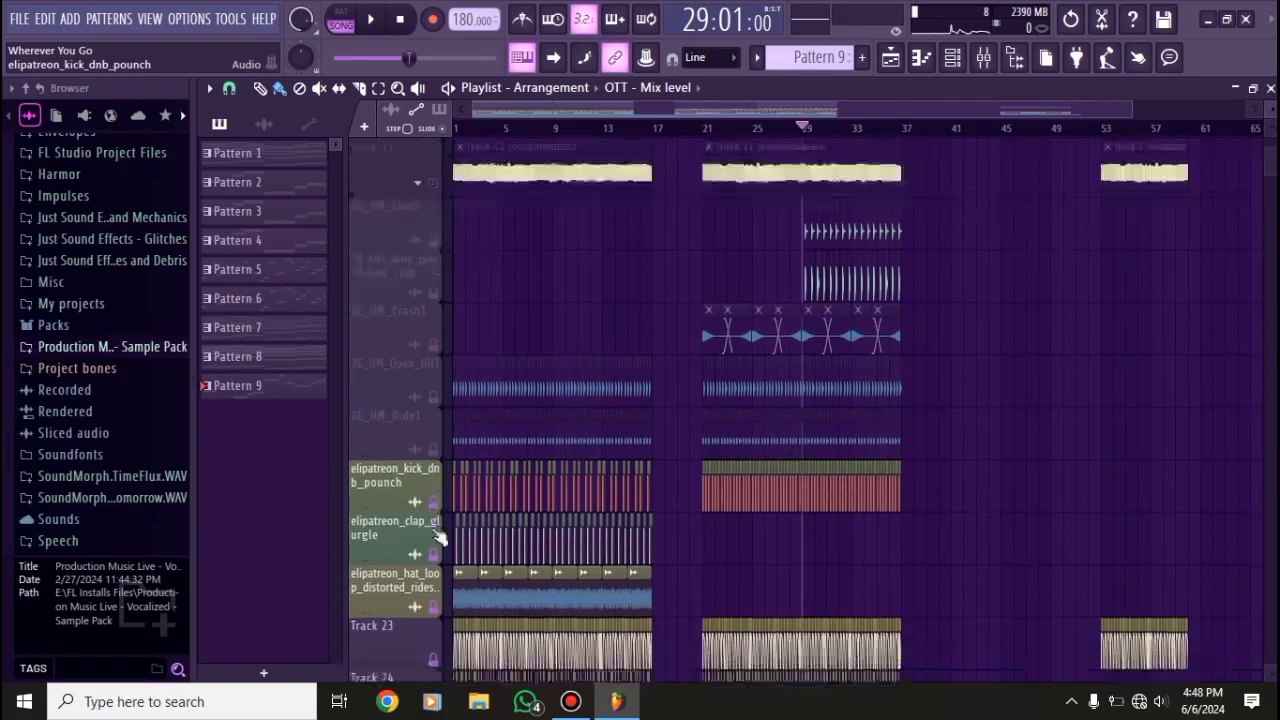
scroll(437, 480, down, 2)
click(433, 476)
click(433, 528)
scroll(437, 530, down, 2)
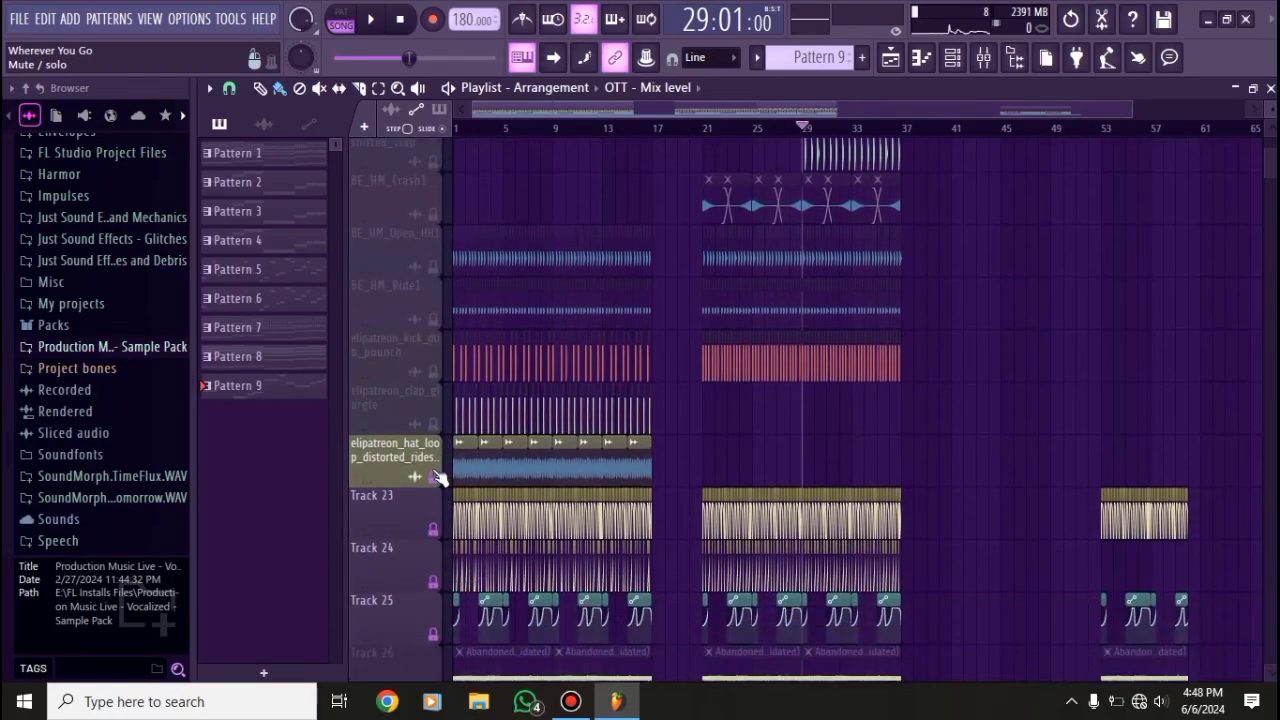
click(433, 476)
scroll(434, 490, down, 5)
scroll(658, 122, down, 1)
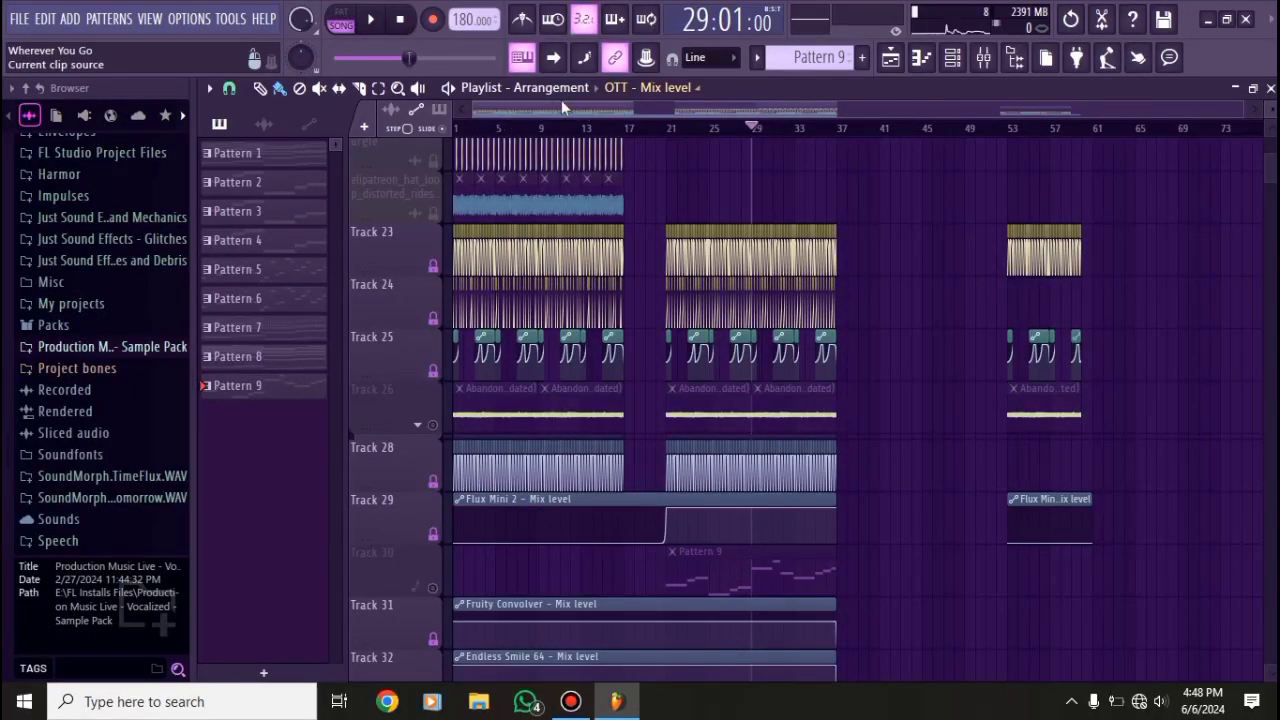
- Return the song position to bar 1 and play Track 2's May 17th 2024 DnB Drop clips
click(527, 109)
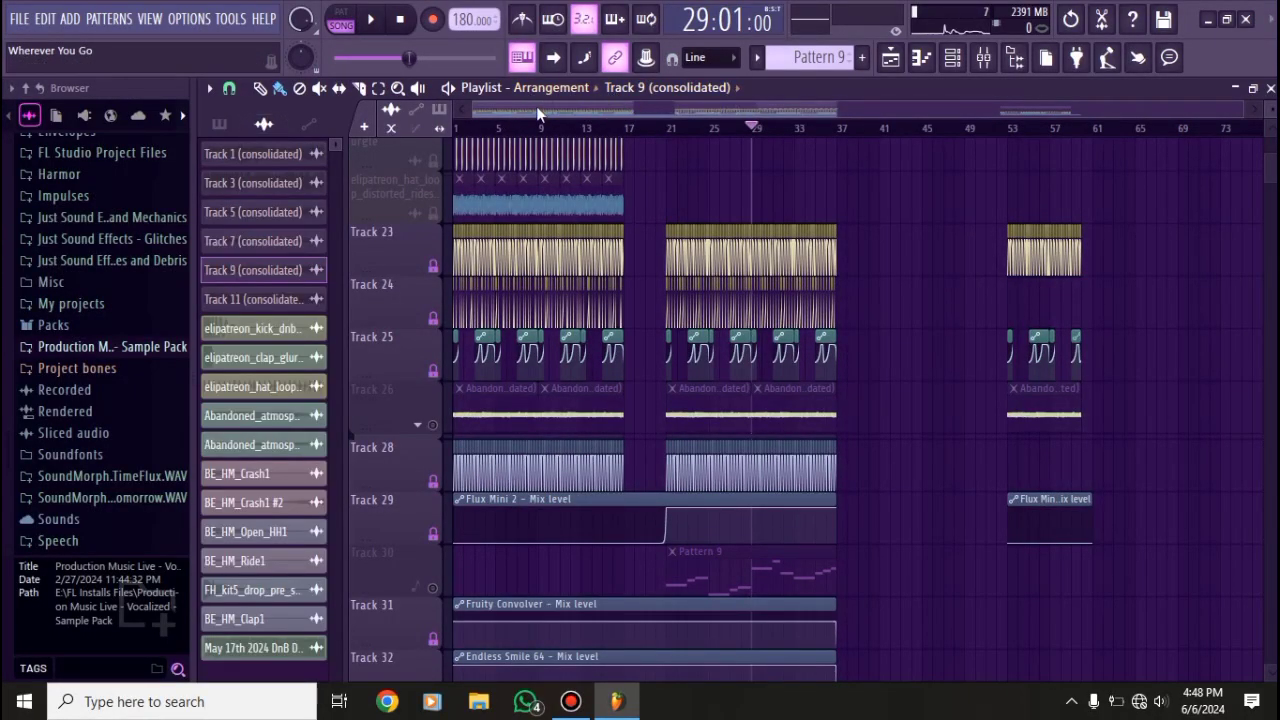
drag(408, 57, 335, 57)
scroll(406, 350, up, 4)
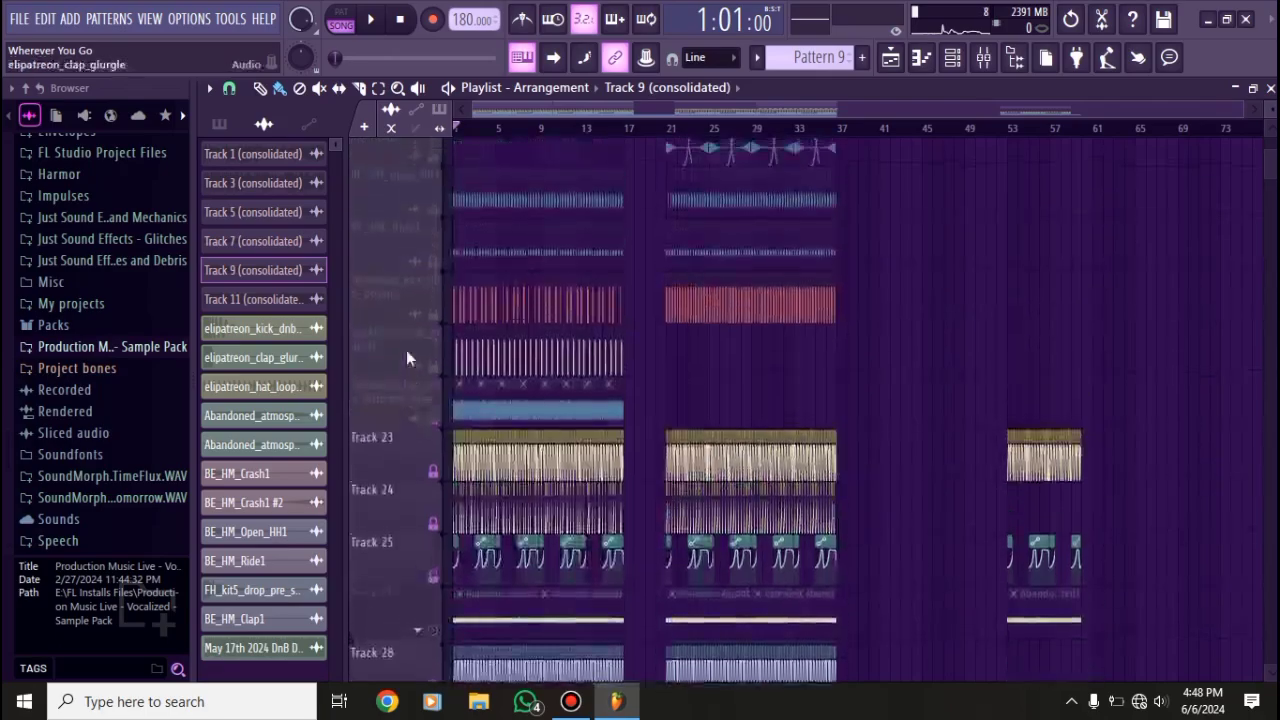
scroll(406, 350, up, 12)
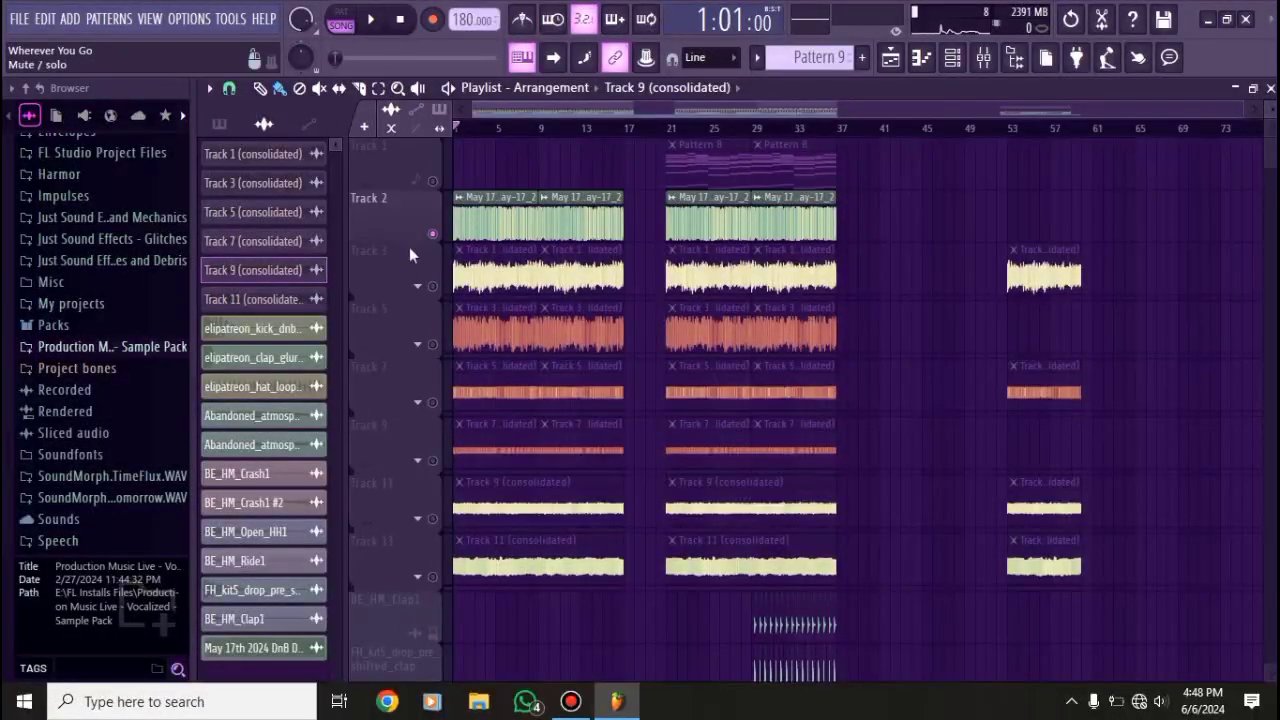
scroll(406, 255, up, 3)
key(space)
scroll(451, 188, down, 1)
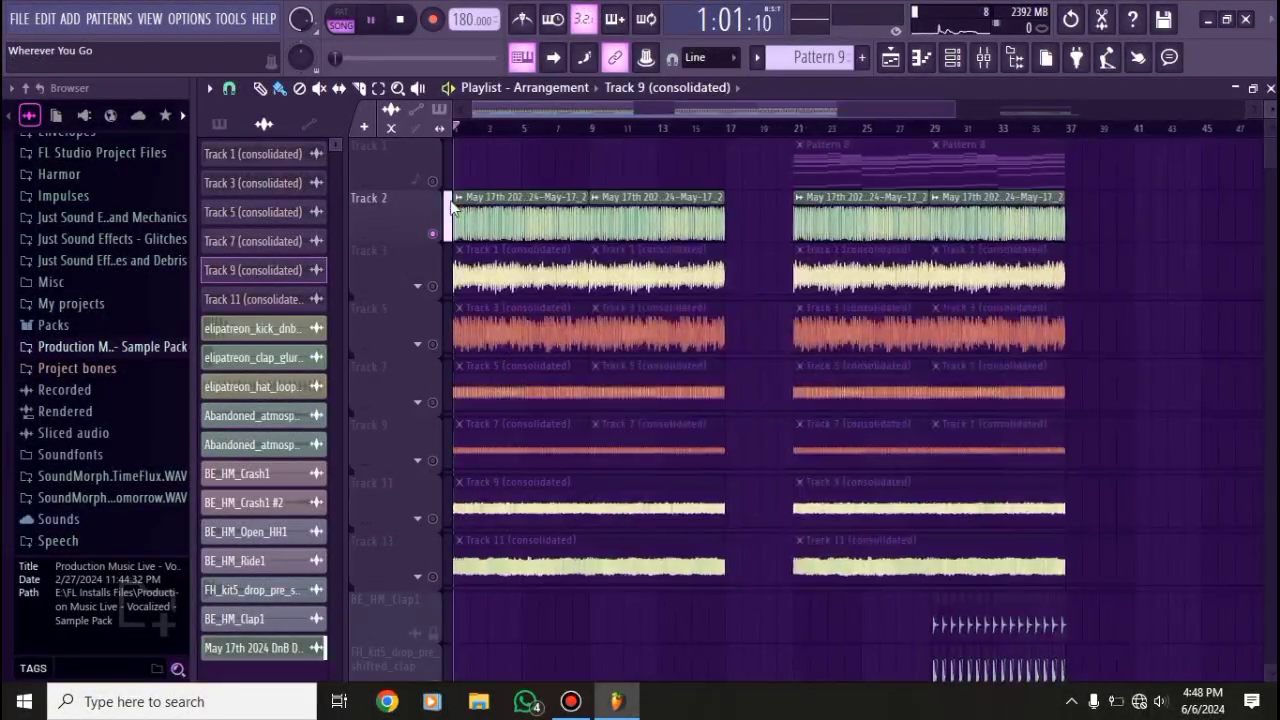
scroll(451, 195, up, 2)
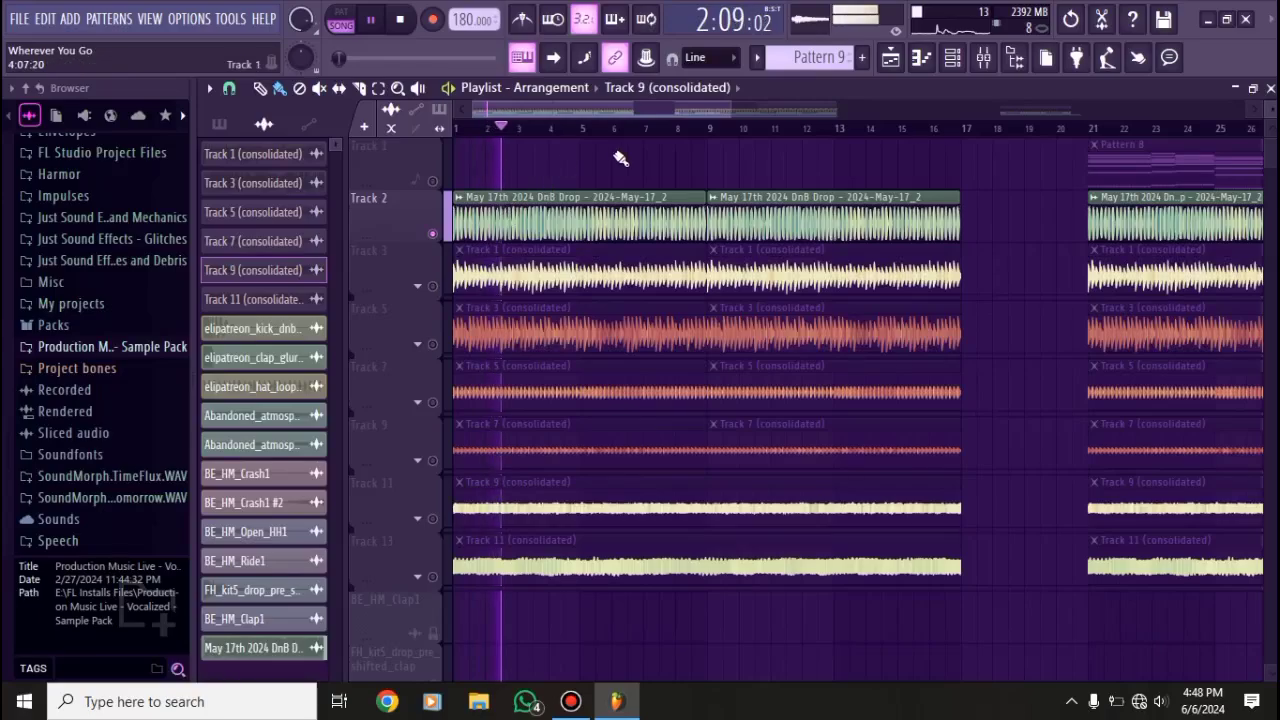
scroll(933, 171, down, 1)
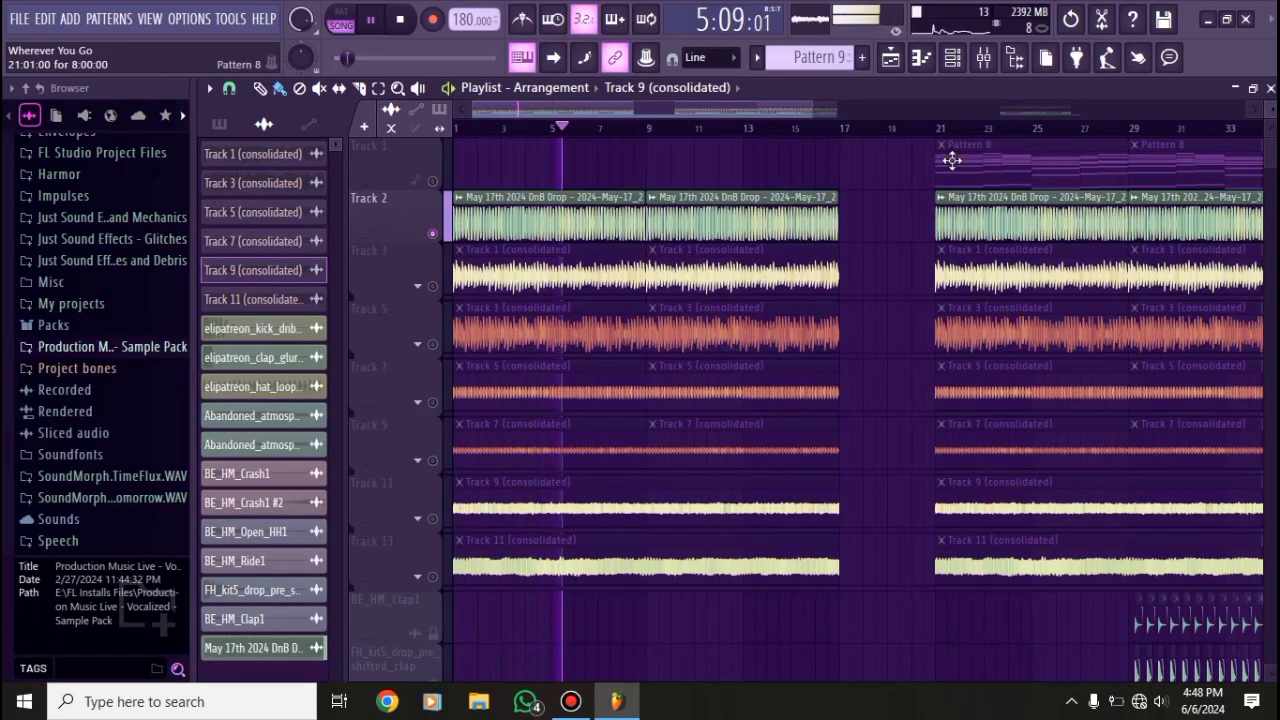
- Stop playback, switch from Pattern 8 to Pattern 7, and open the AUR Twinkly Chords Updated instrument from the channel rack
click(951, 161)
key(space)
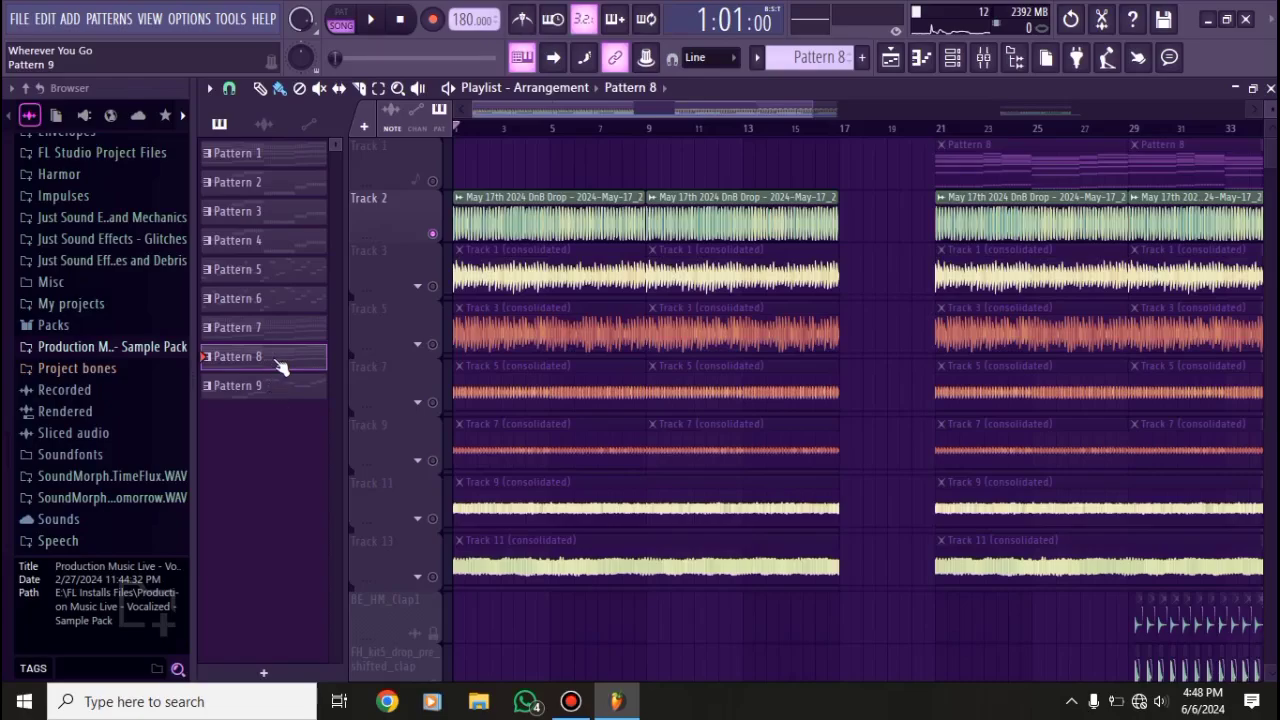
key(F6)
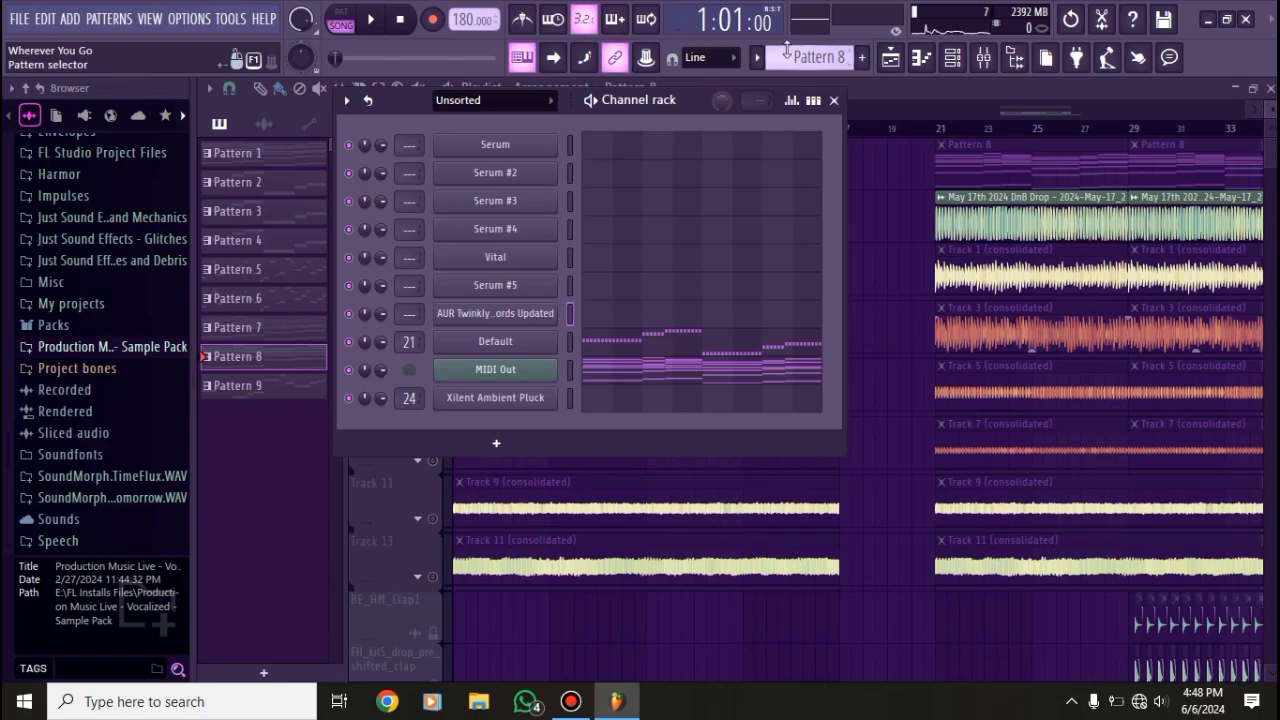
key(KP_Subtract)
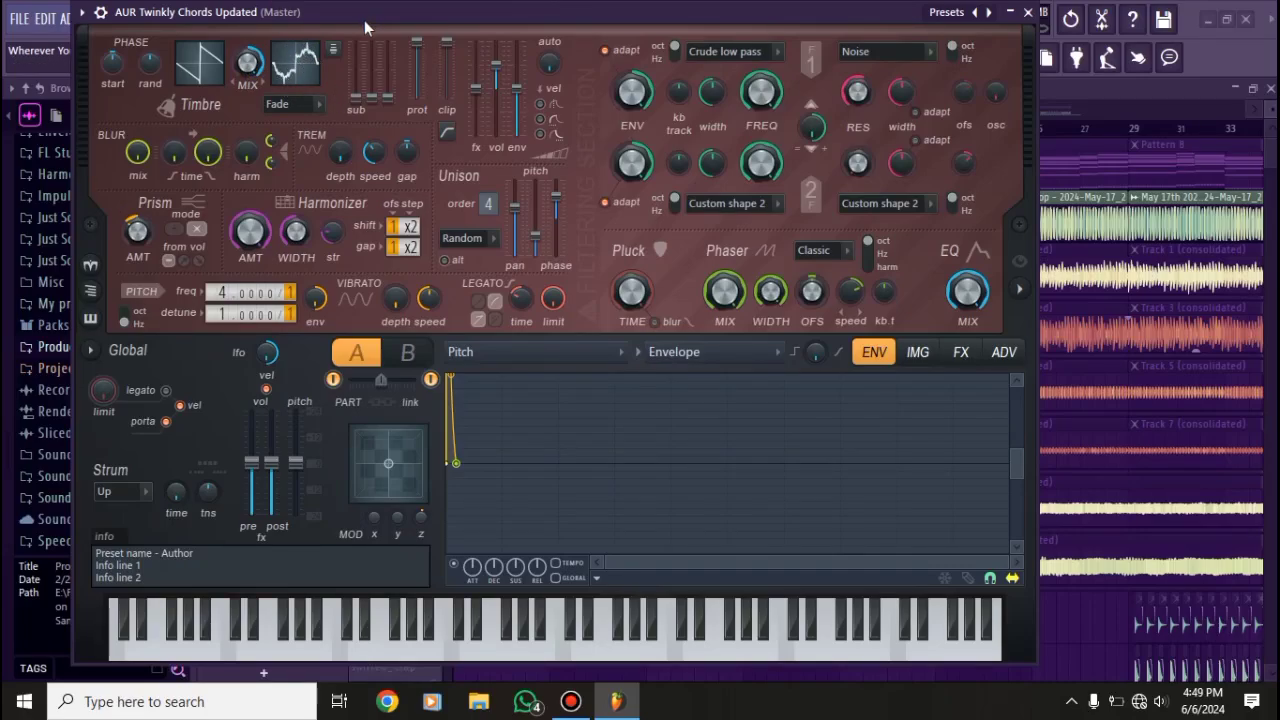
drag(364, 20, 362, 20)
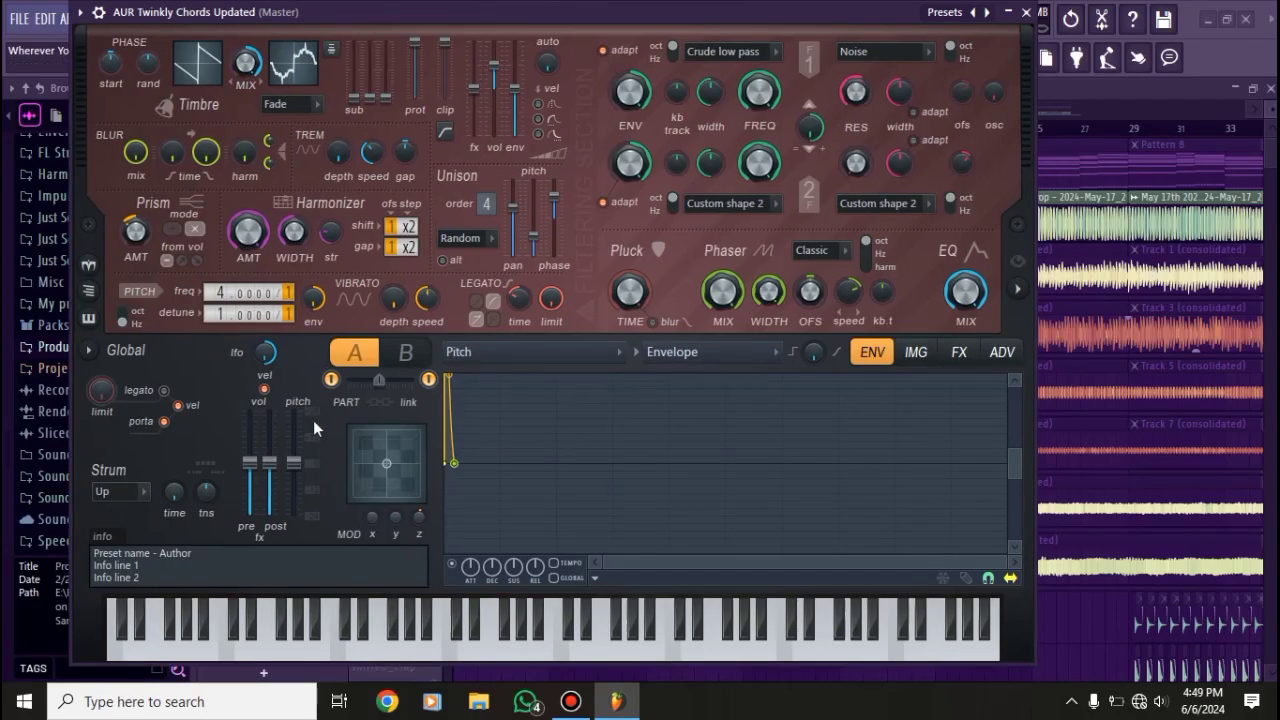
- Examine the instrument's Volume envelope, Pitch envelope and Timbre 2 harmonic level
click(533, 351)
click(497, 82)
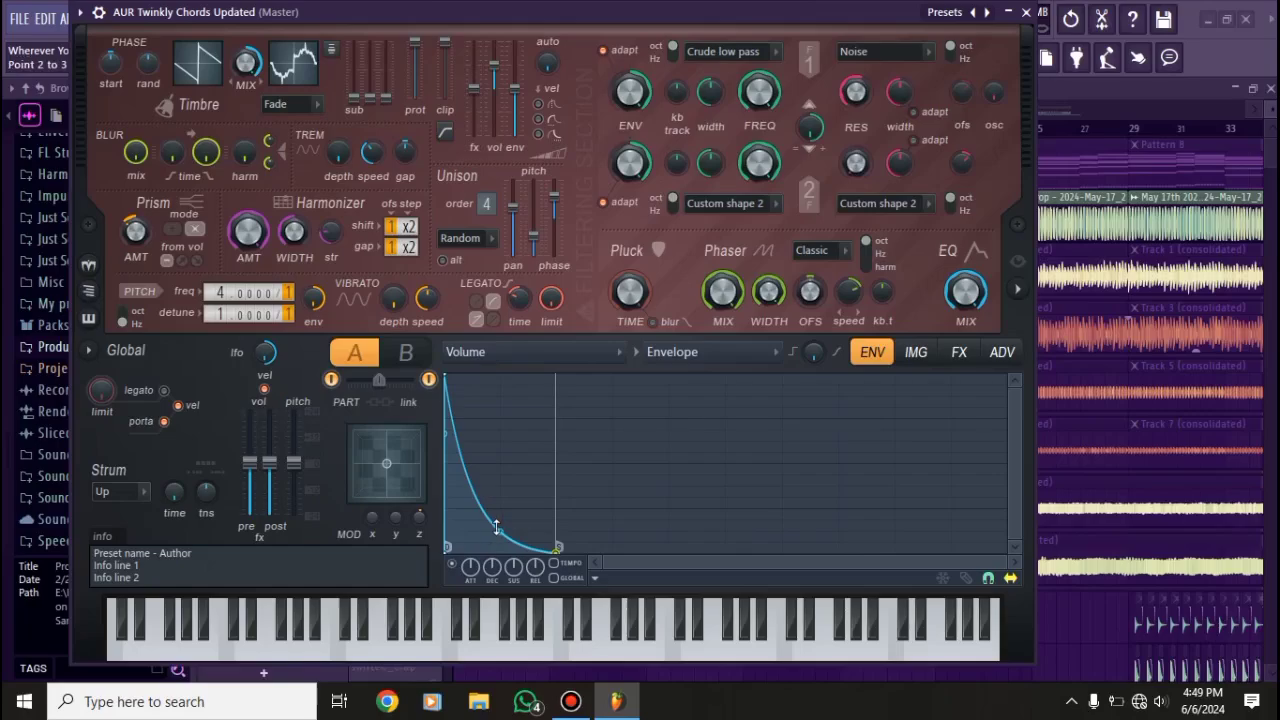
click(499, 349)
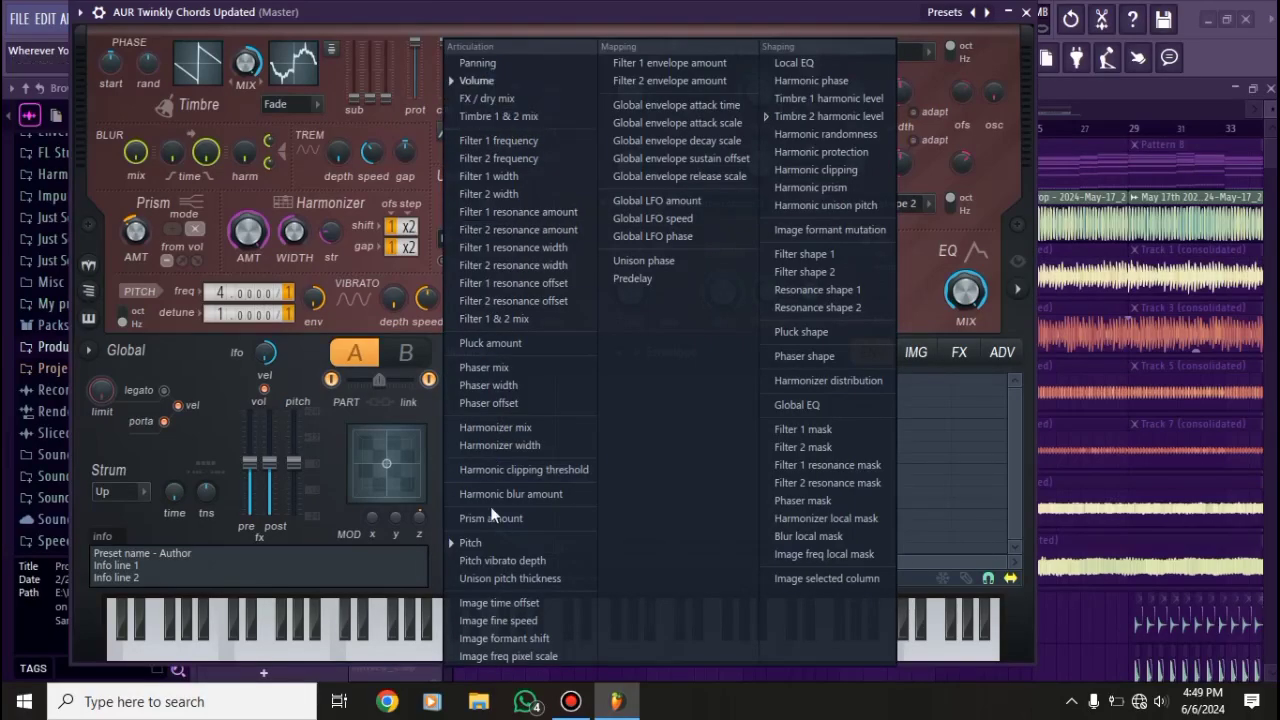
click(490, 543)
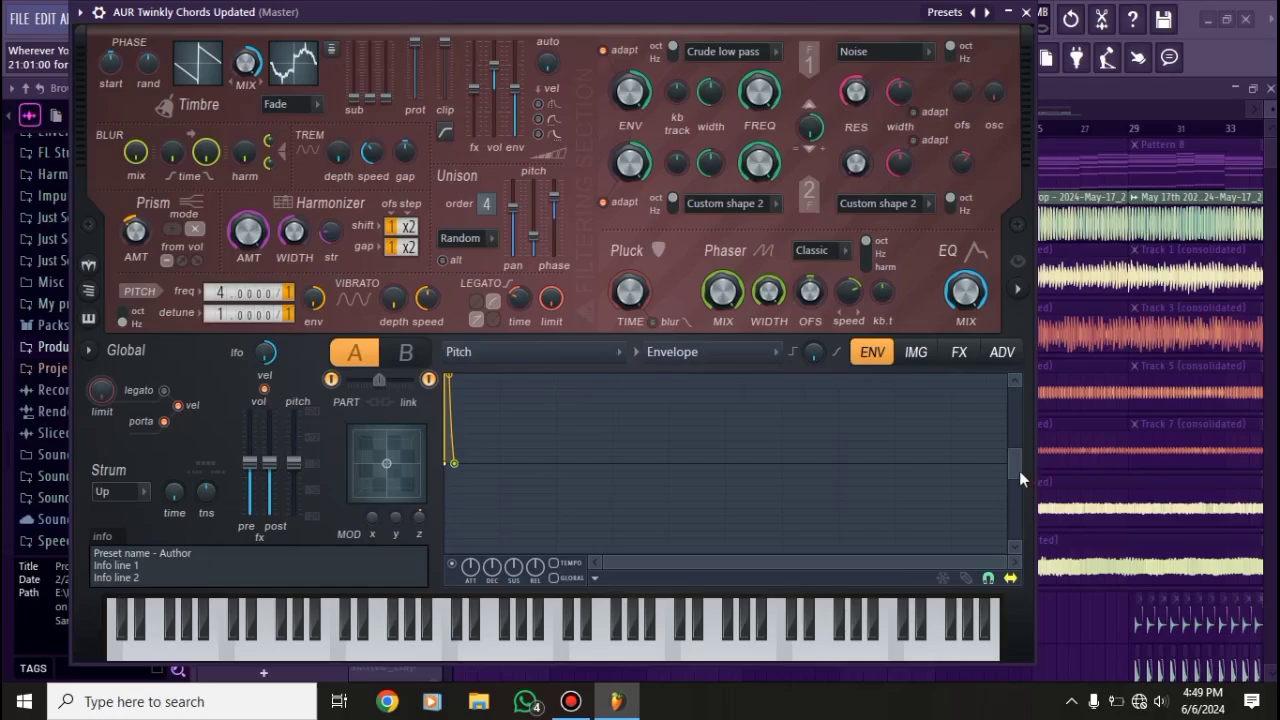
scroll(1020, 479, up, 3)
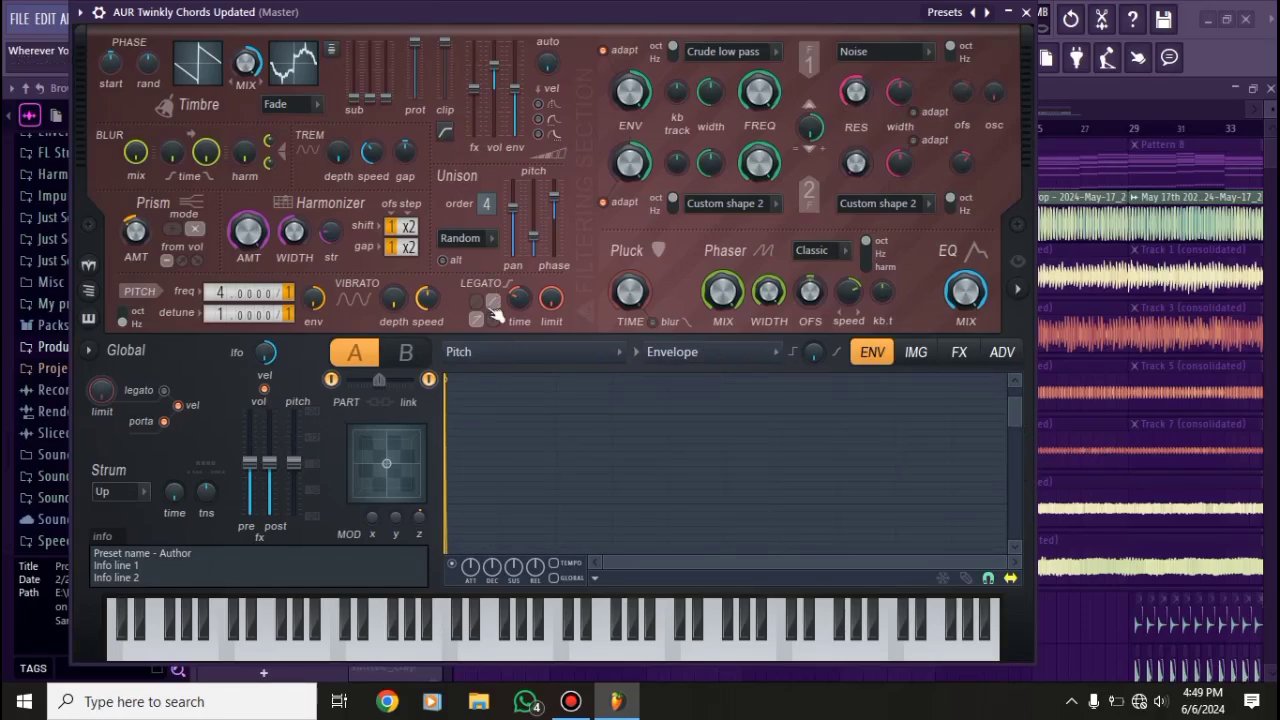
click(498, 352)
click(800, 117)
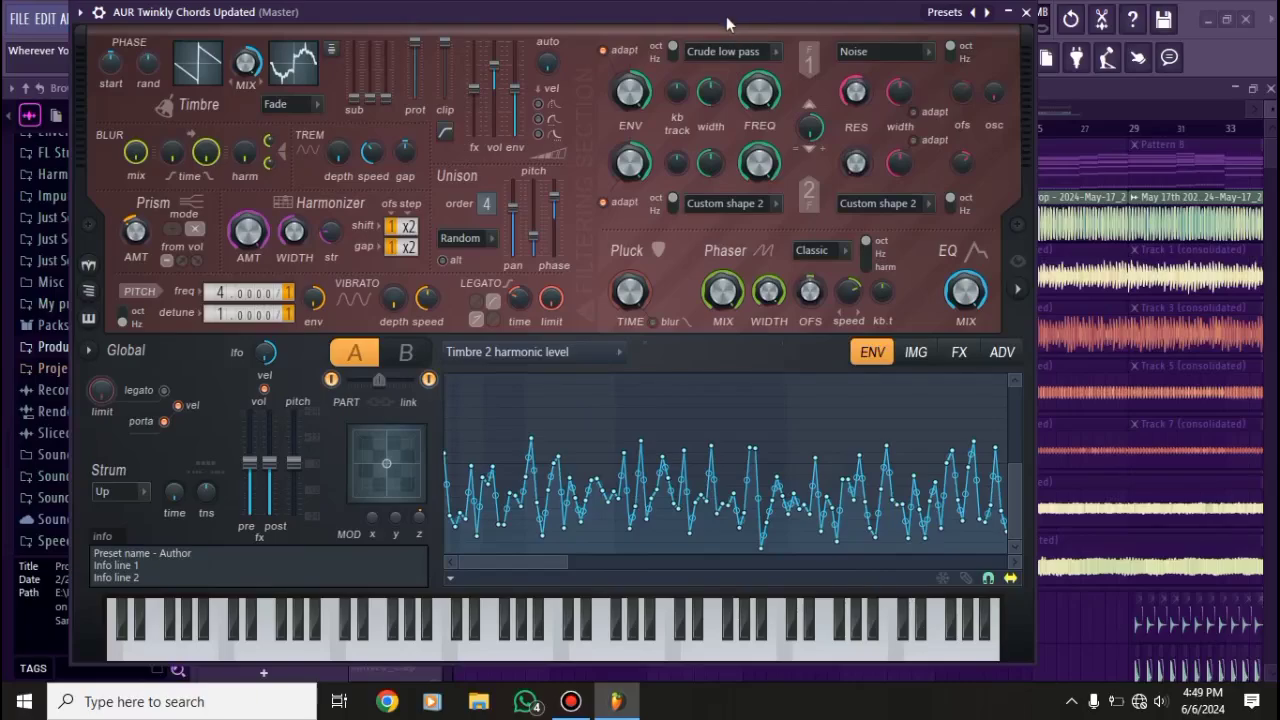
drag(726, 16, 724, 1)
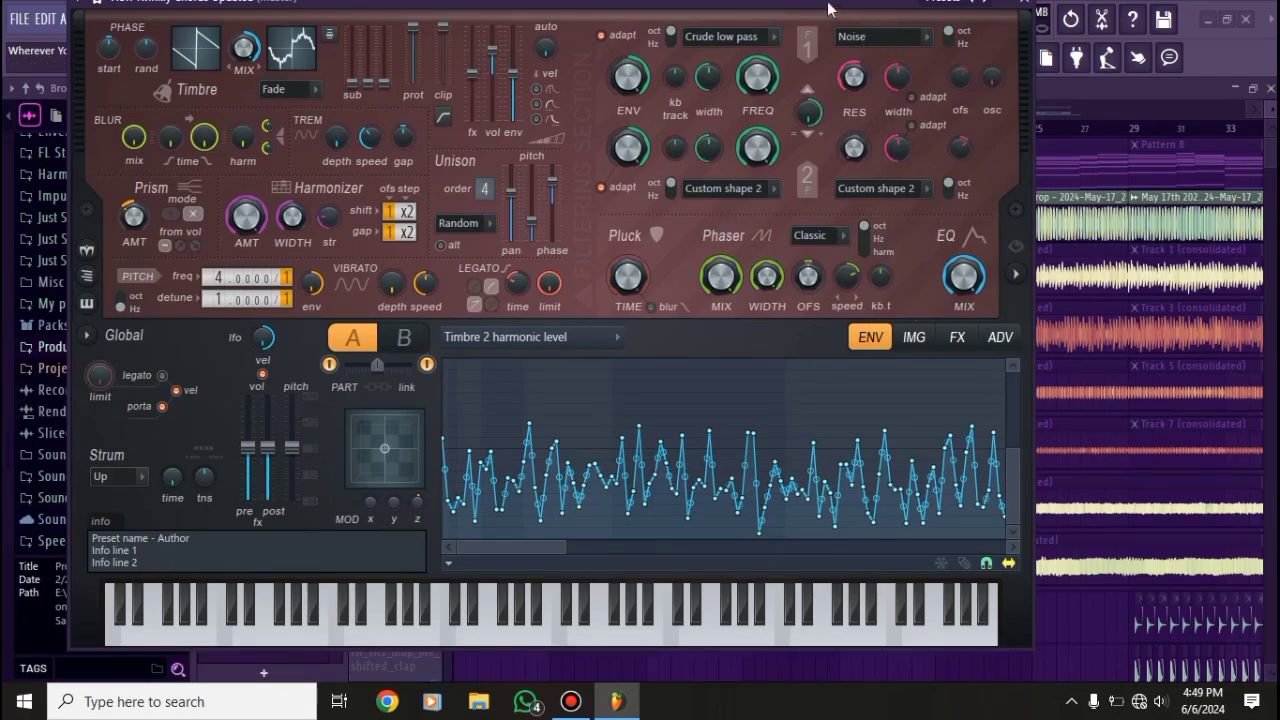
- Review the filter 1 resonance types, keeping Noise, and examine the instrument's effects page before returning to the envelope page
drag(828, 8, 838, 22)
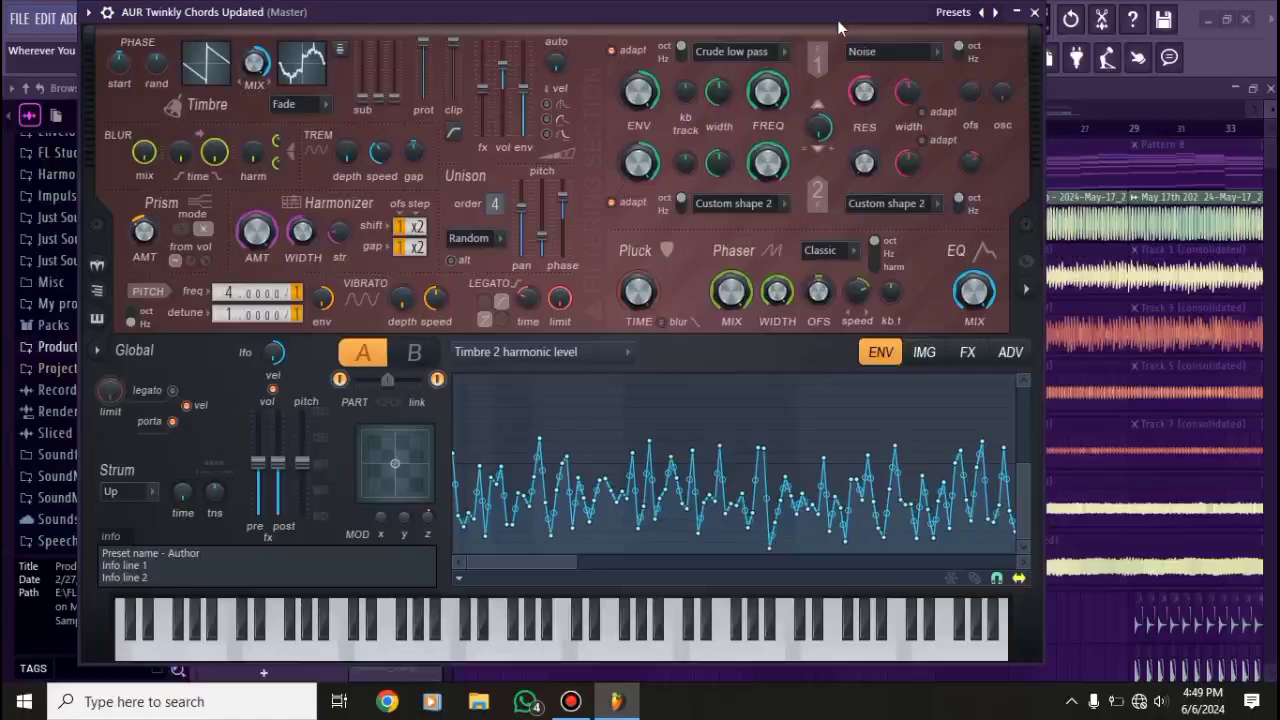
click(910, 54)
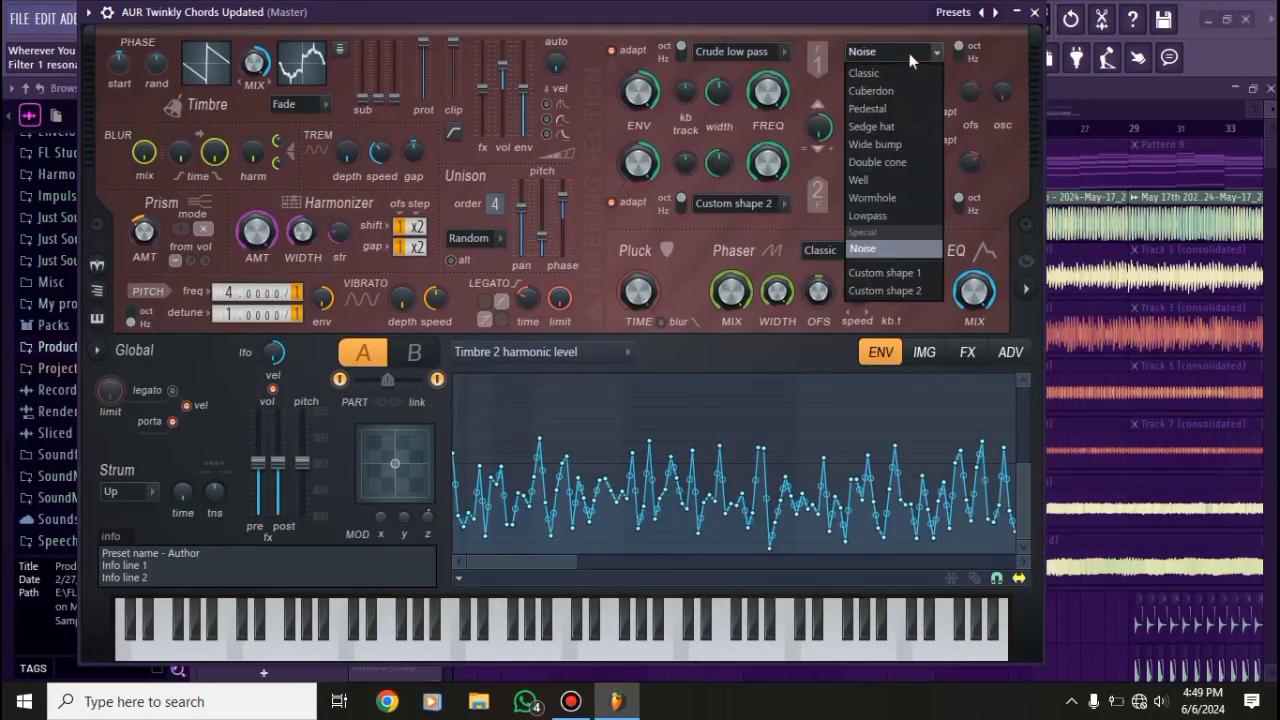
click(877, 251)
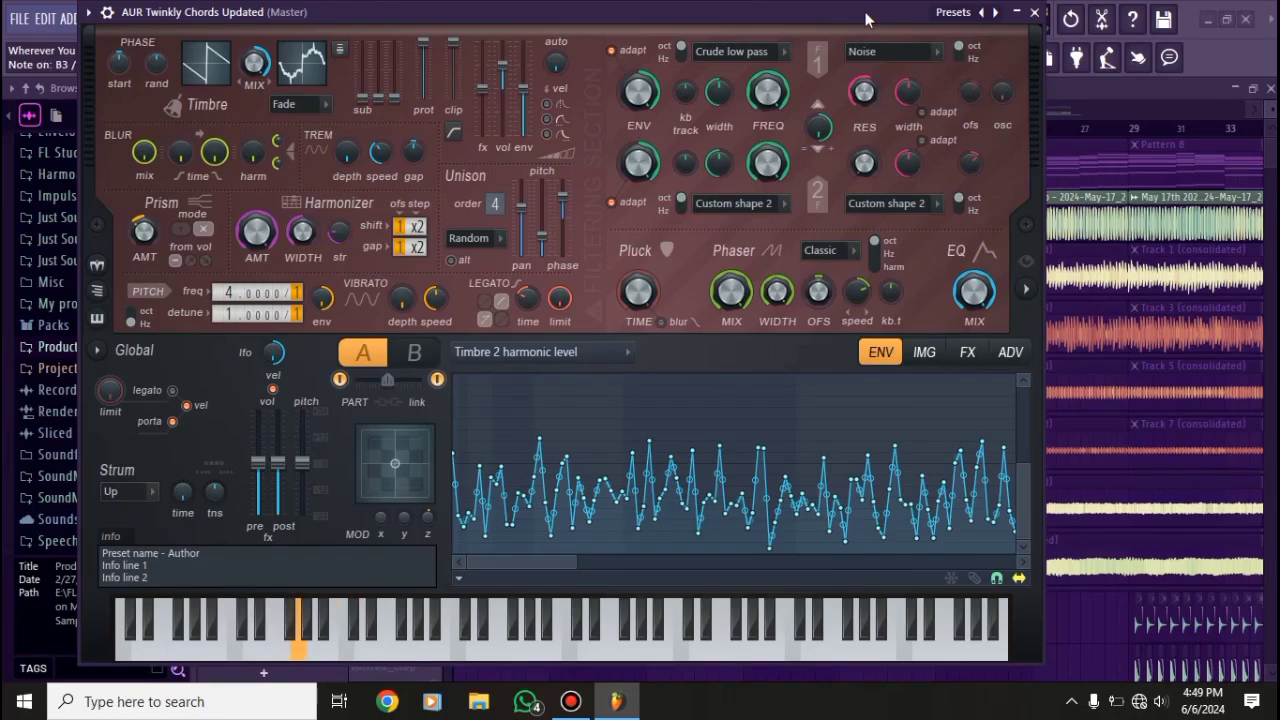
click(978, 356)
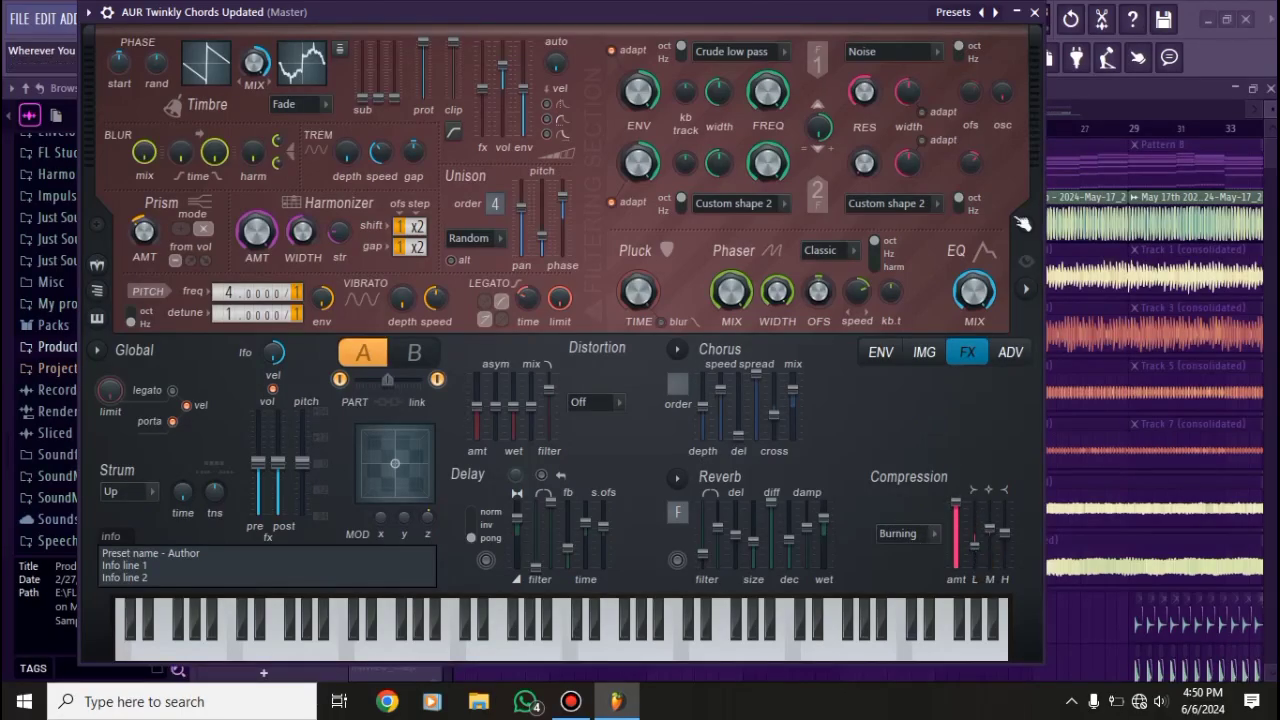
click(884, 353)
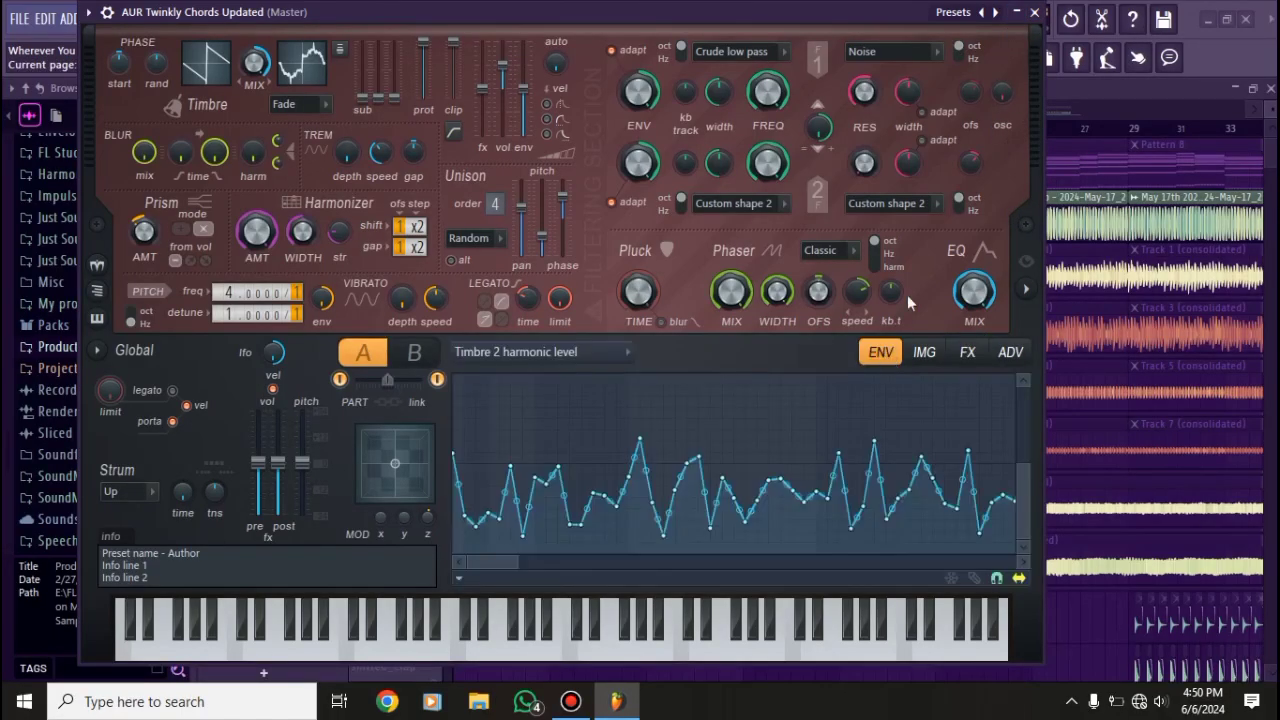
- Examine the AUR Twinkly Chords Updated notes of Pattern 7 in the piano roll, and return to the playlist
click(1037, 13)
right_click(582, 313)
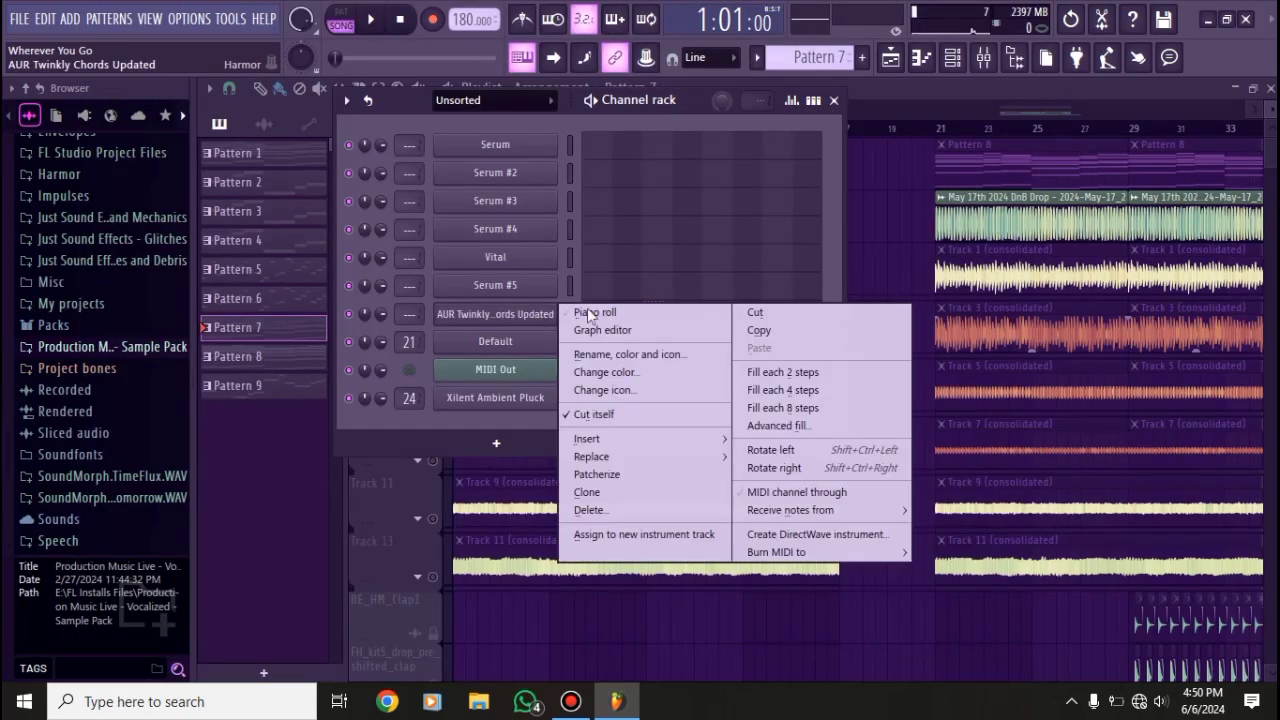
click(598, 314)
scroll(470, 289, down, 4)
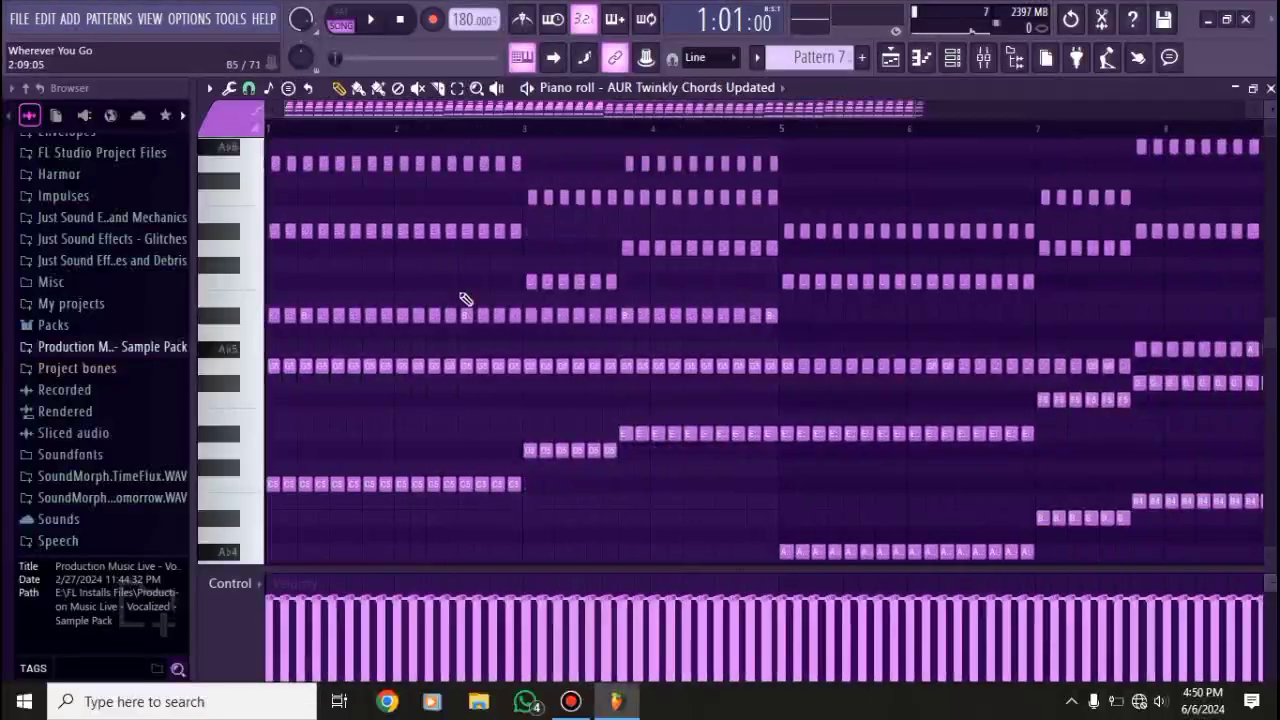
scroll(434, 366, up, 1)
scroll(434, 371, down, 3)
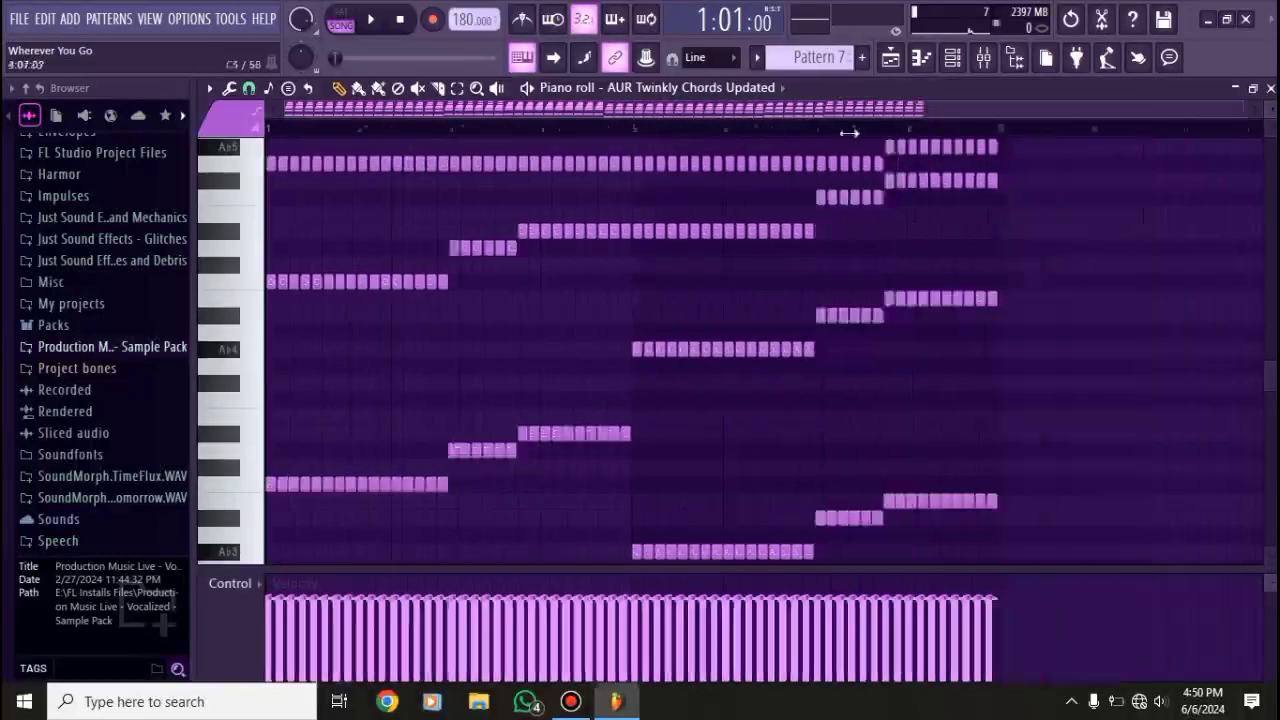
click(1270, 88)
click(834, 100)
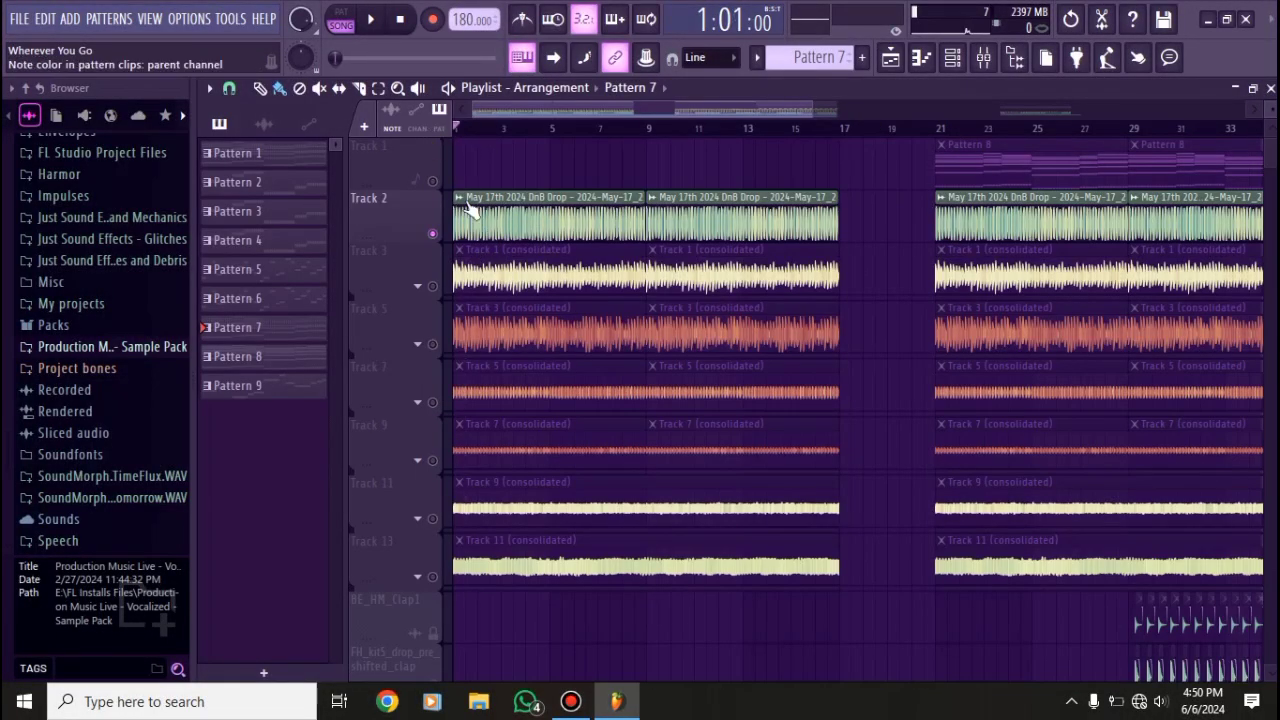
- Check the May 17th 2024 DnB Drop clip's sample settings, then audition its mixer track 20 and inspect the 20Hz + 18kHz cut effect
double_click(470, 210)
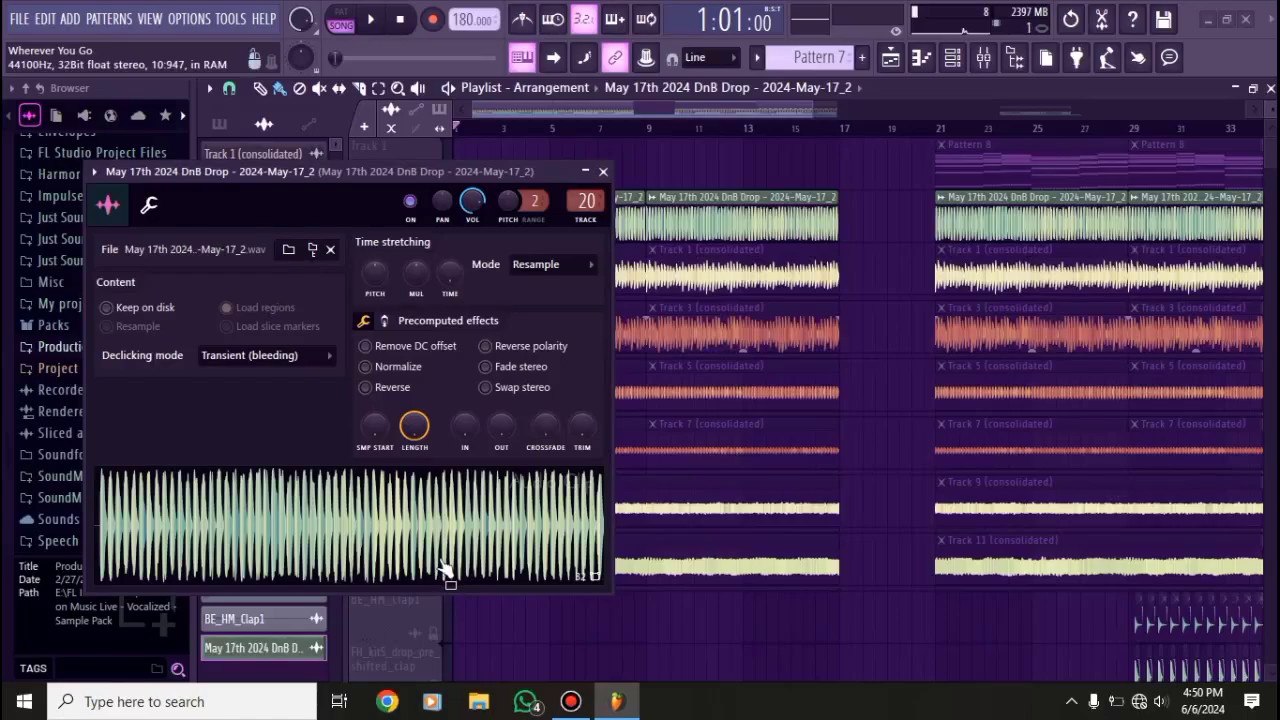
click(603, 171)
click(984, 57)
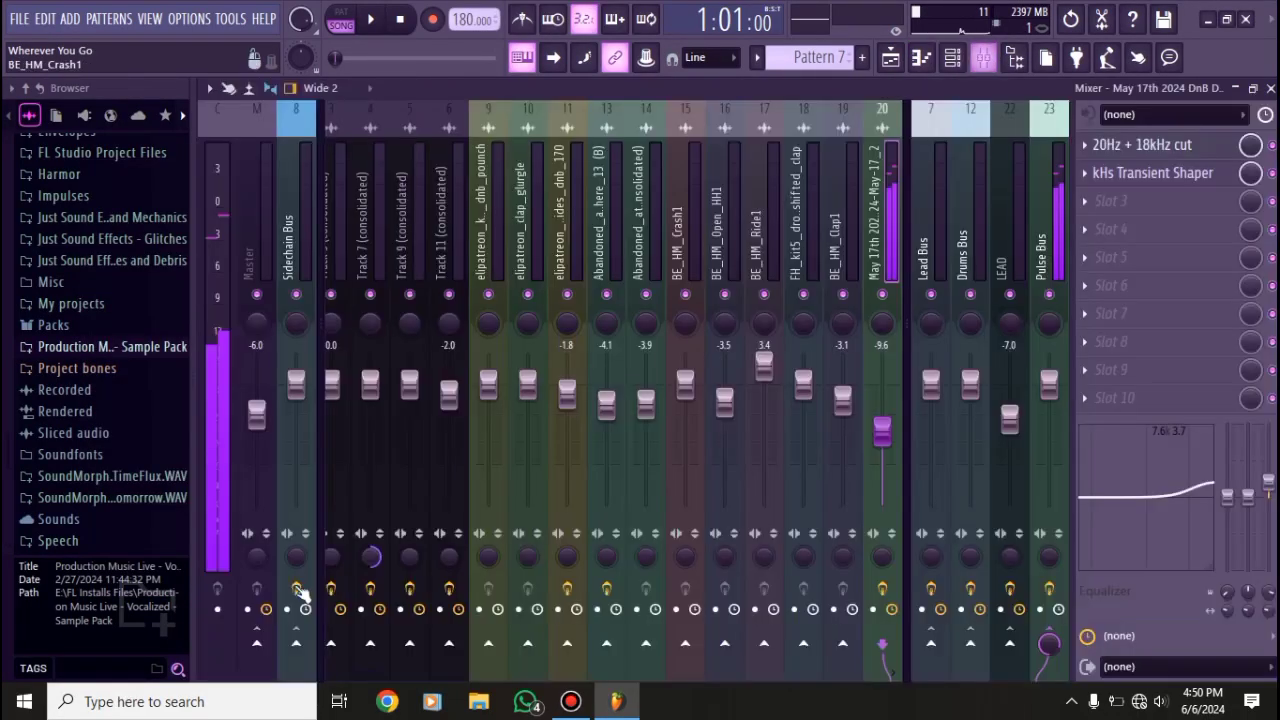
key(space)
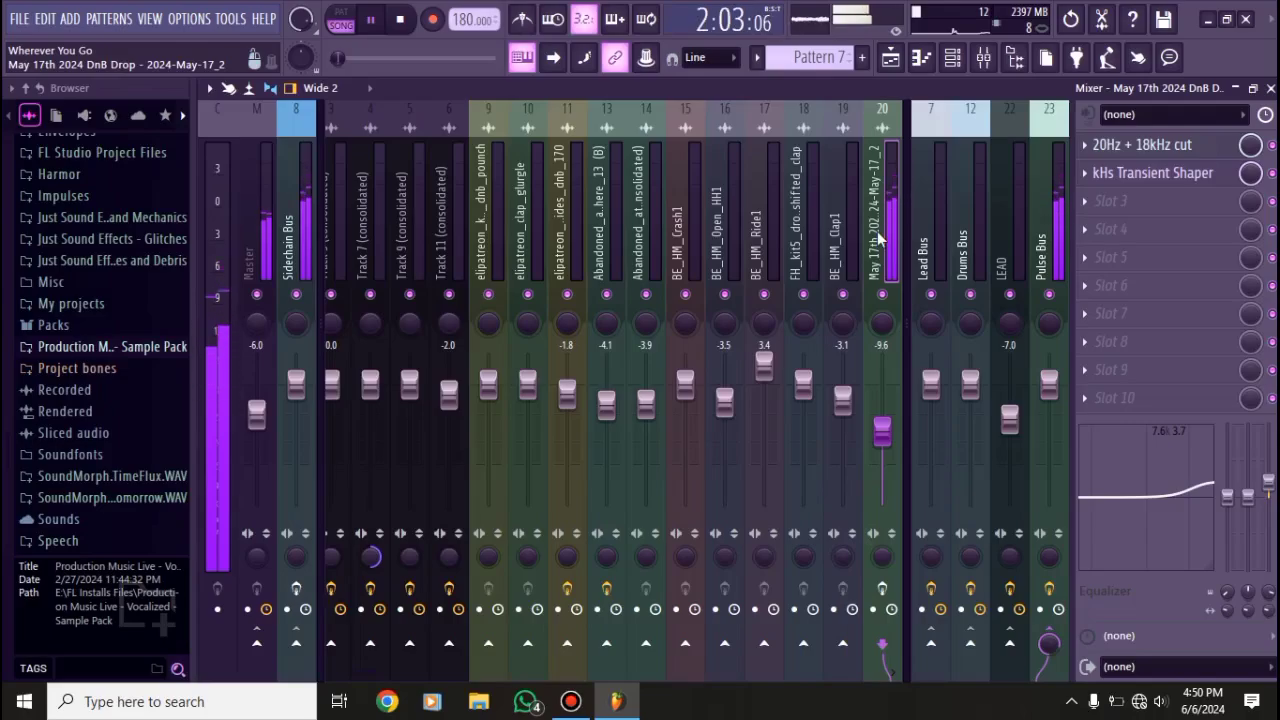
key(space)
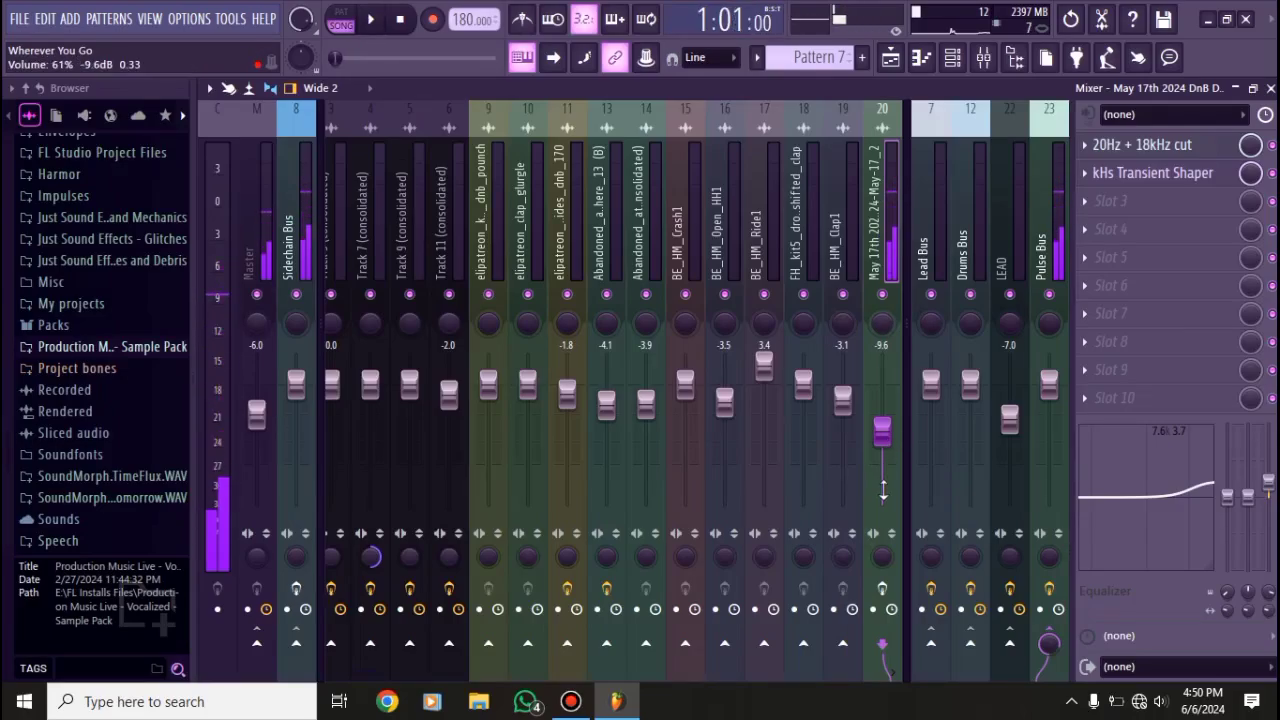
click(1160, 146)
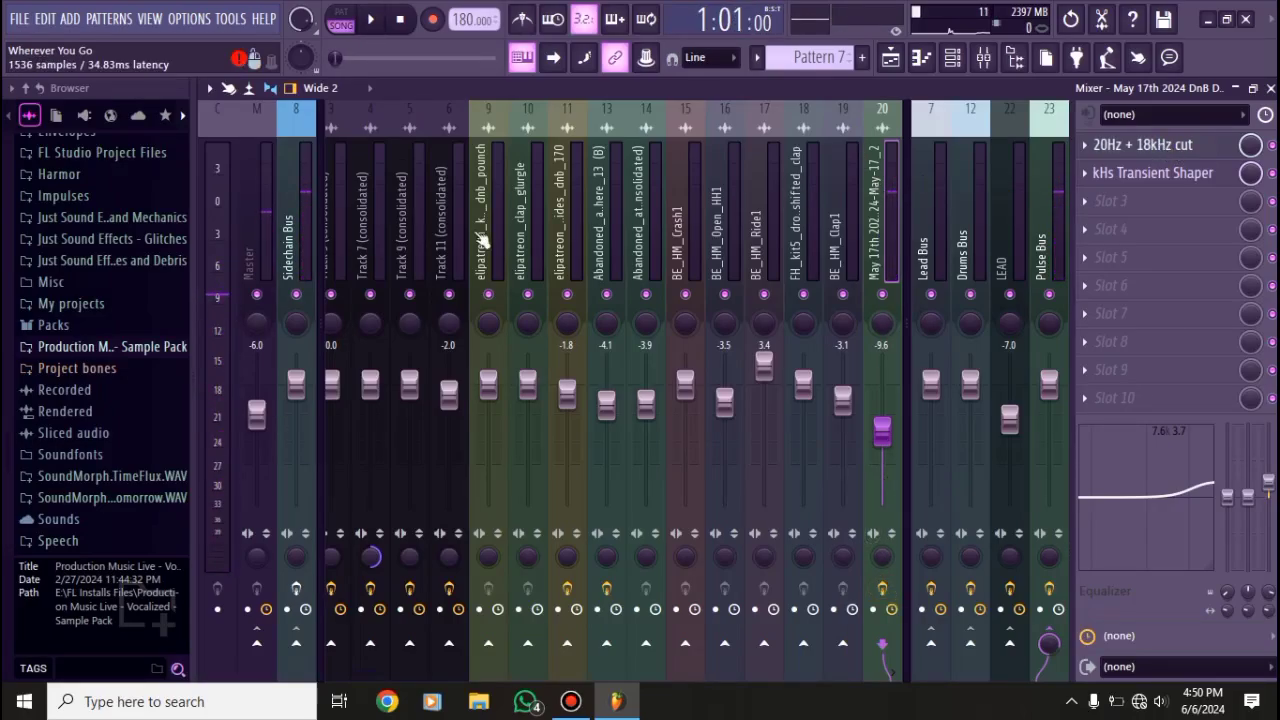
- Inspect the kHs Transient Shaper effect on mixer track 20, audition the soloed track, and return to the playlist
click(1140, 146)
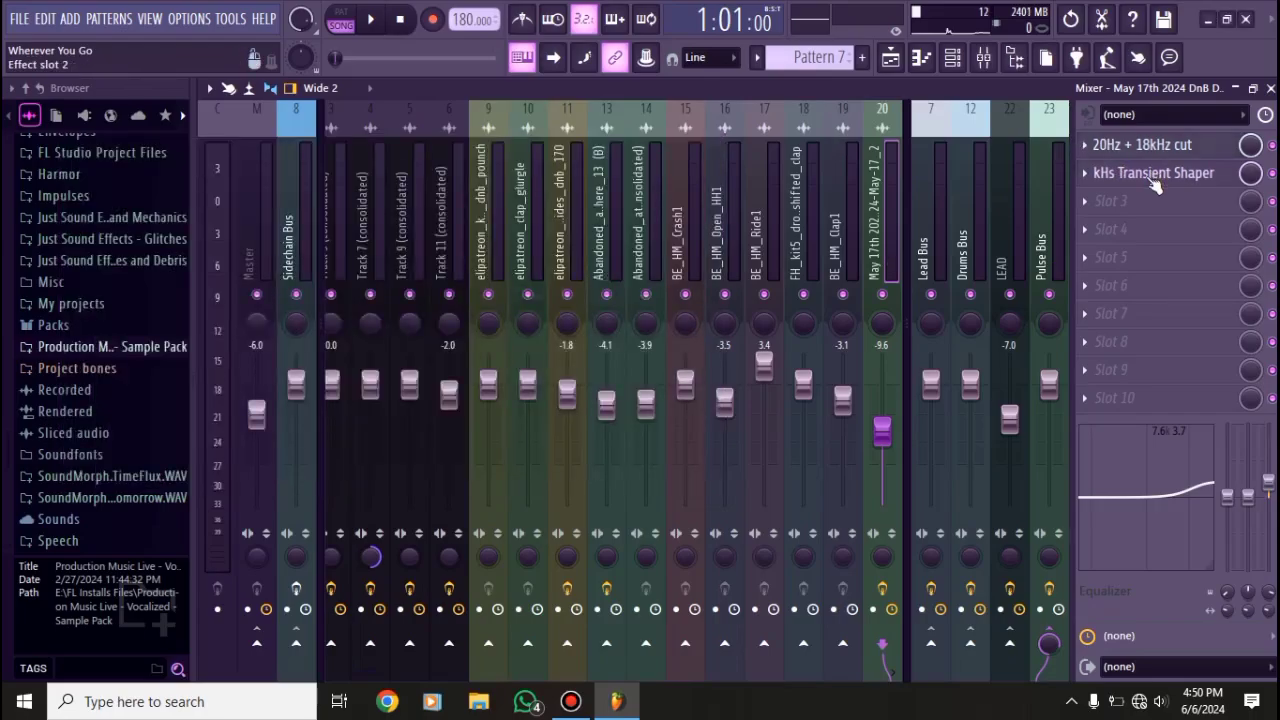
click(1153, 172)
drag(194, 171, 324, 174)
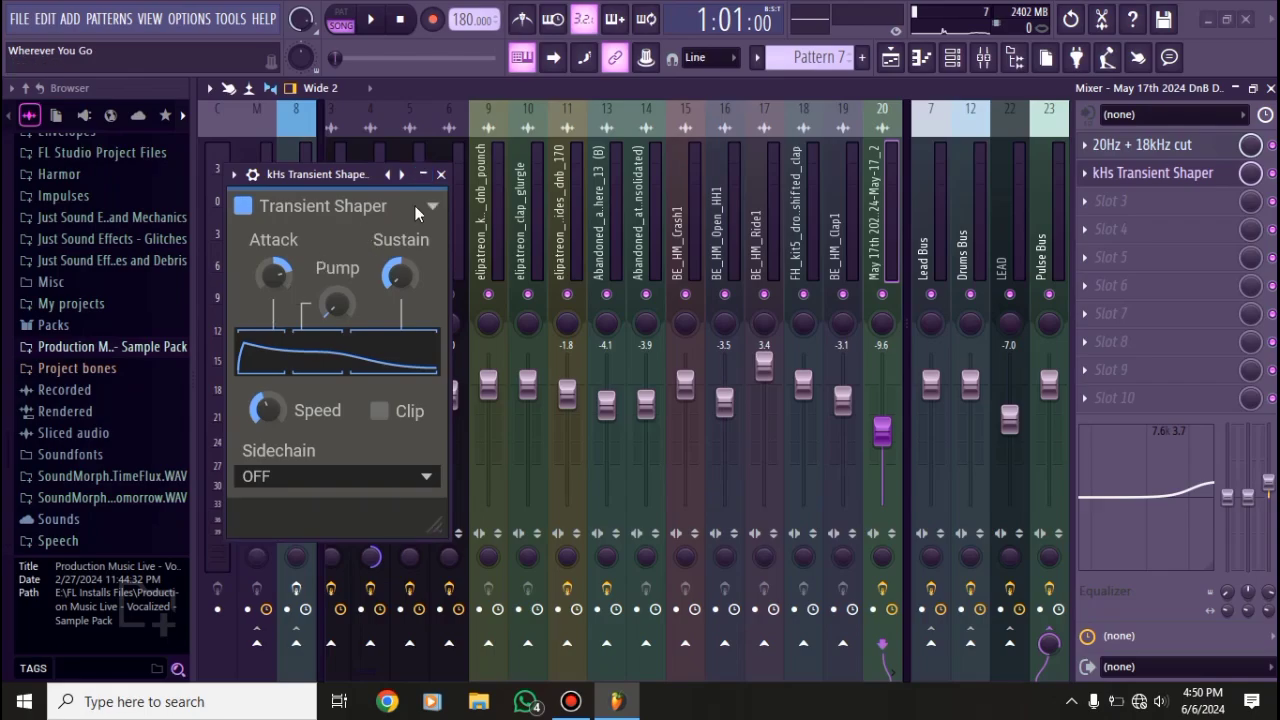
click(440, 174)
key(space)
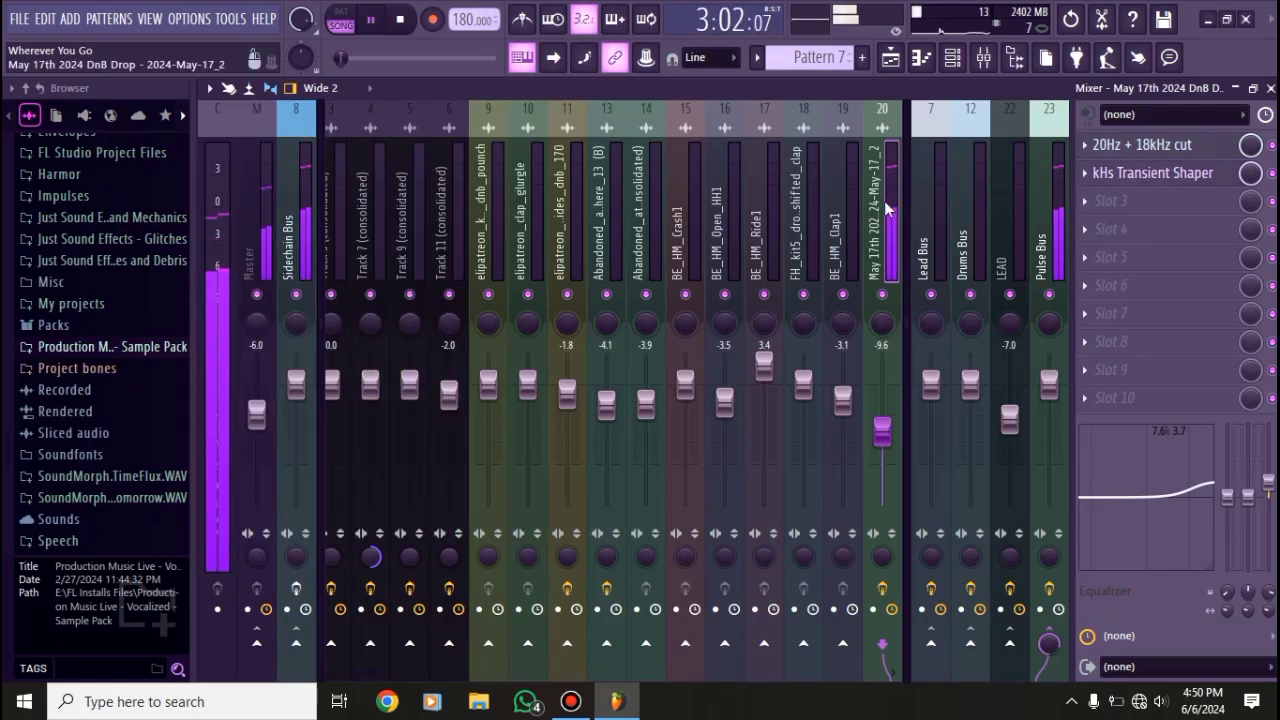
key(space)
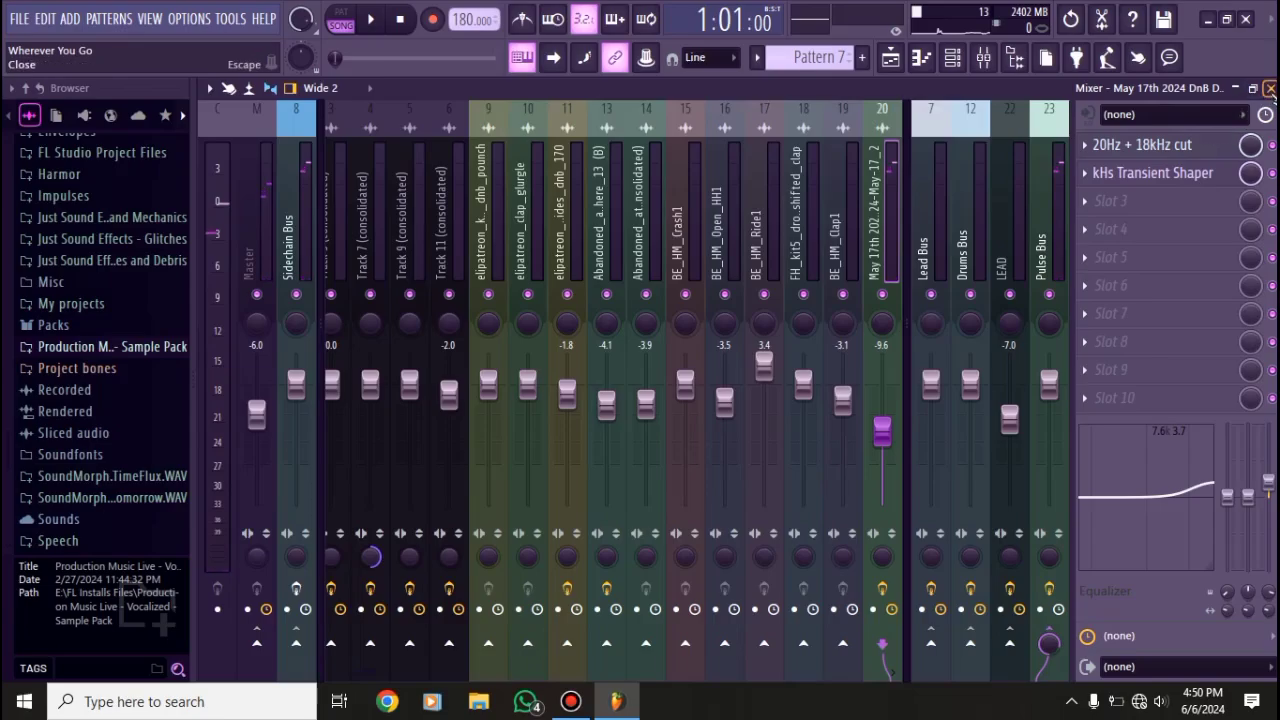
click(1270, 88)
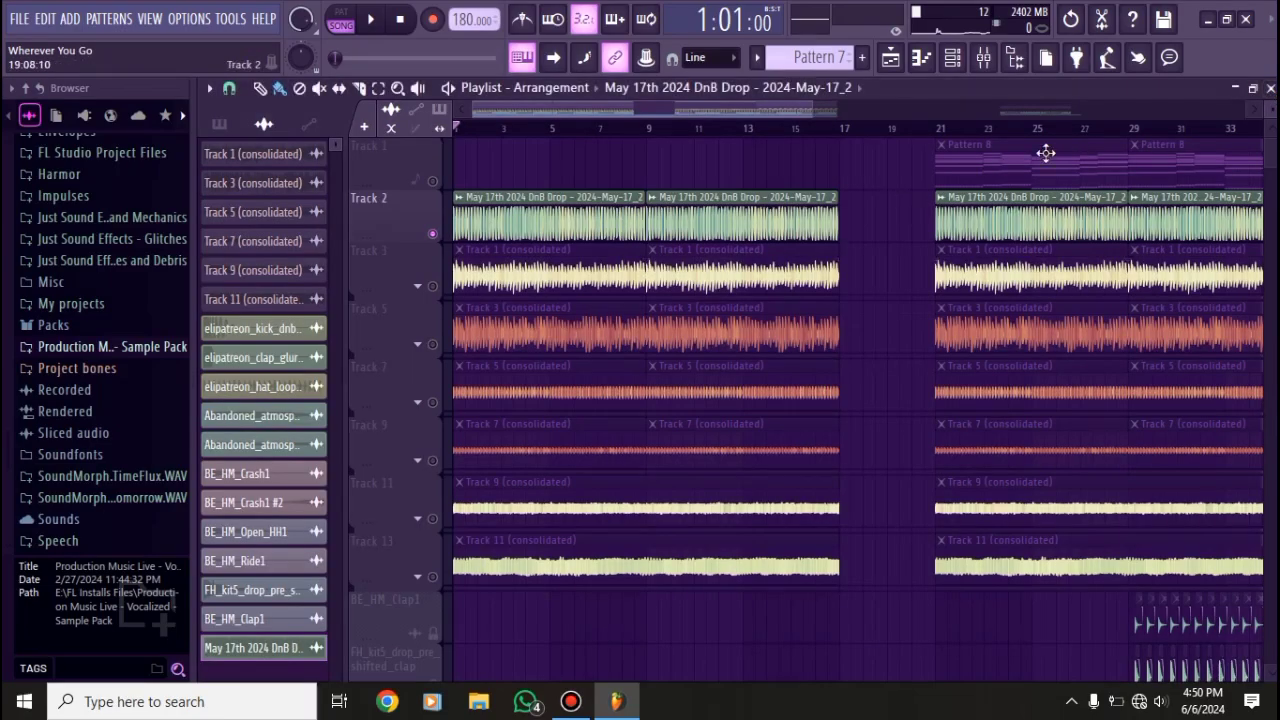
- Solo playlist Track 3, audition its Track 1 (consolidated) clips, and bring up the channel rack
click(440, 287)
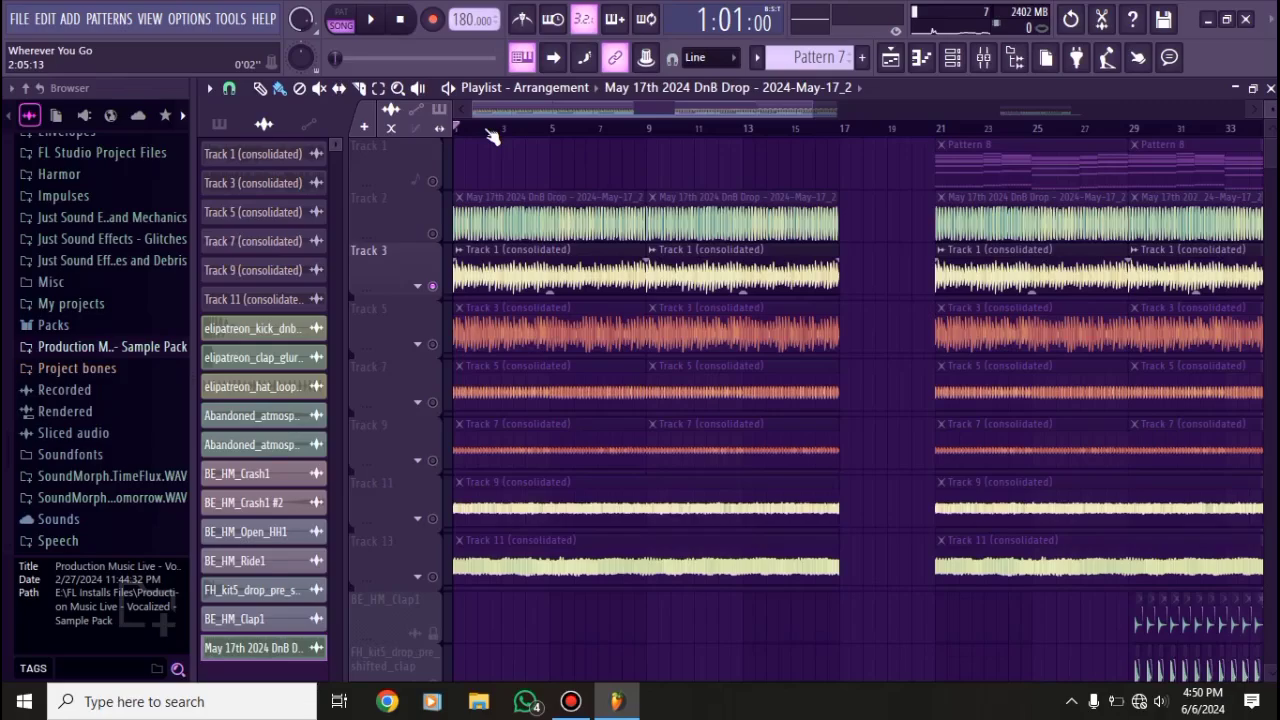
key(space)
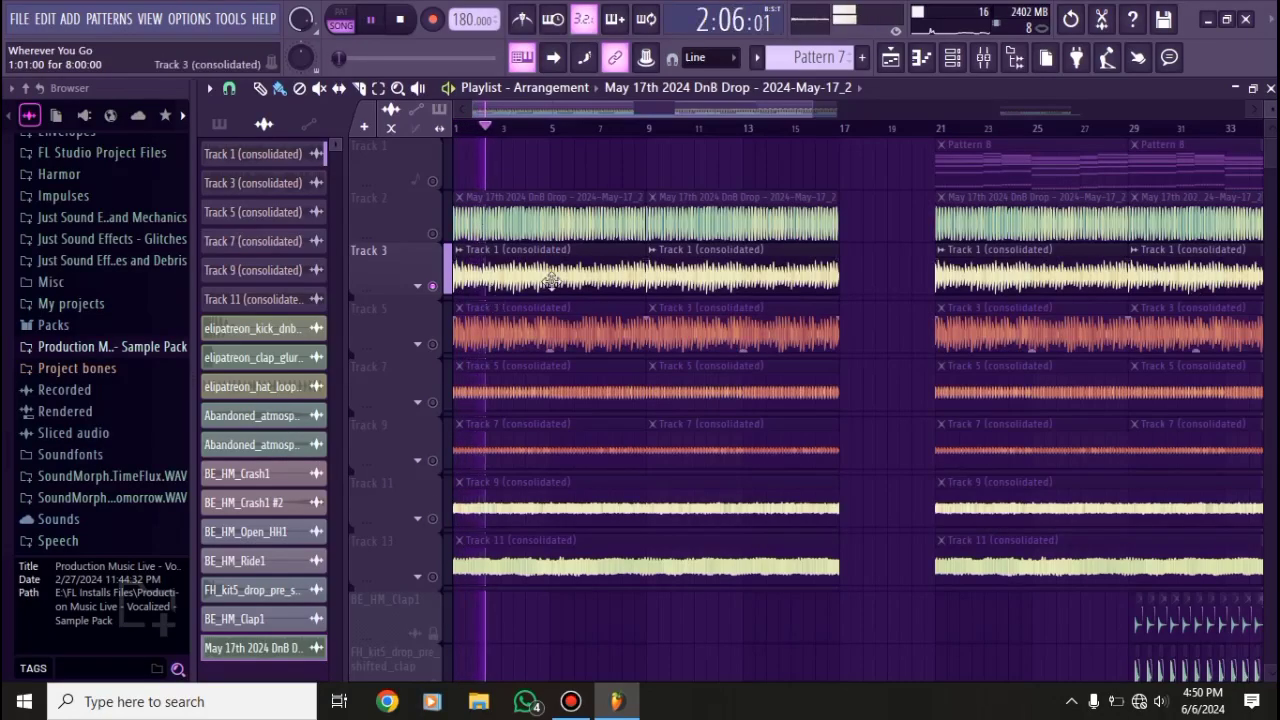
click(953, 58)
key(space)
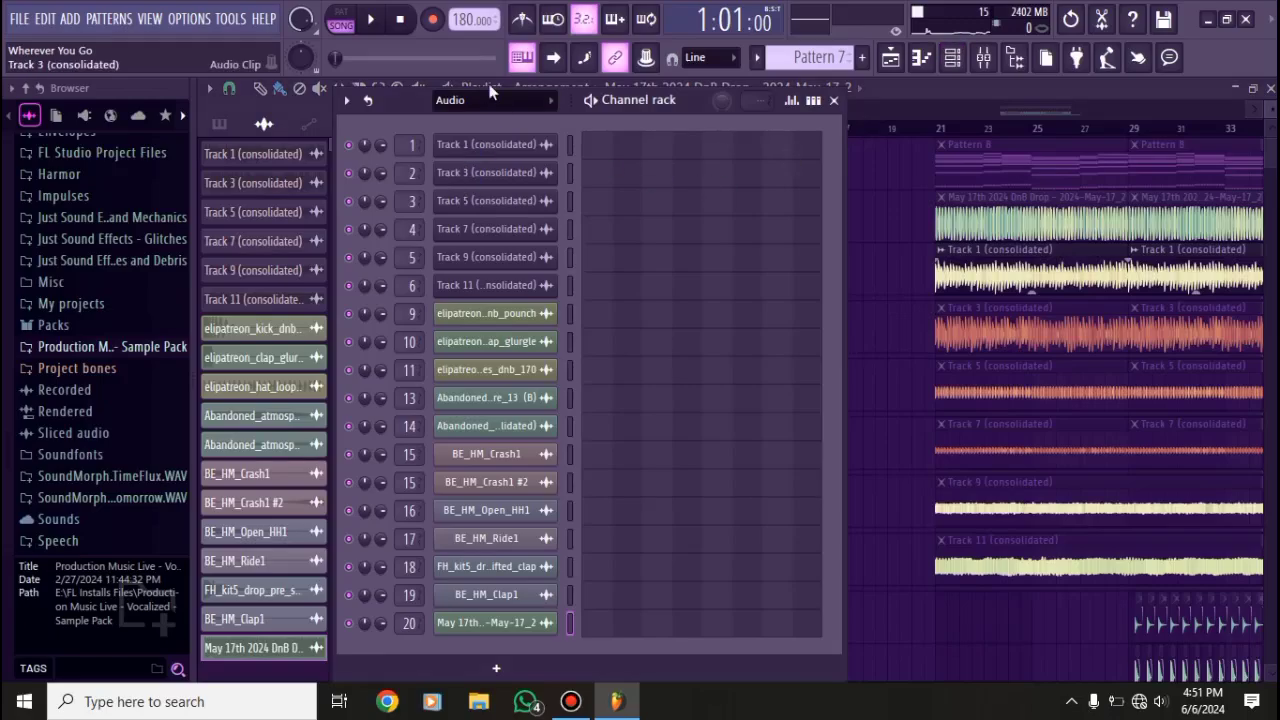
- Show the Unsorted channels in the channel rack and switch to Pattern 1
click(490, 93)
click(486, 184)
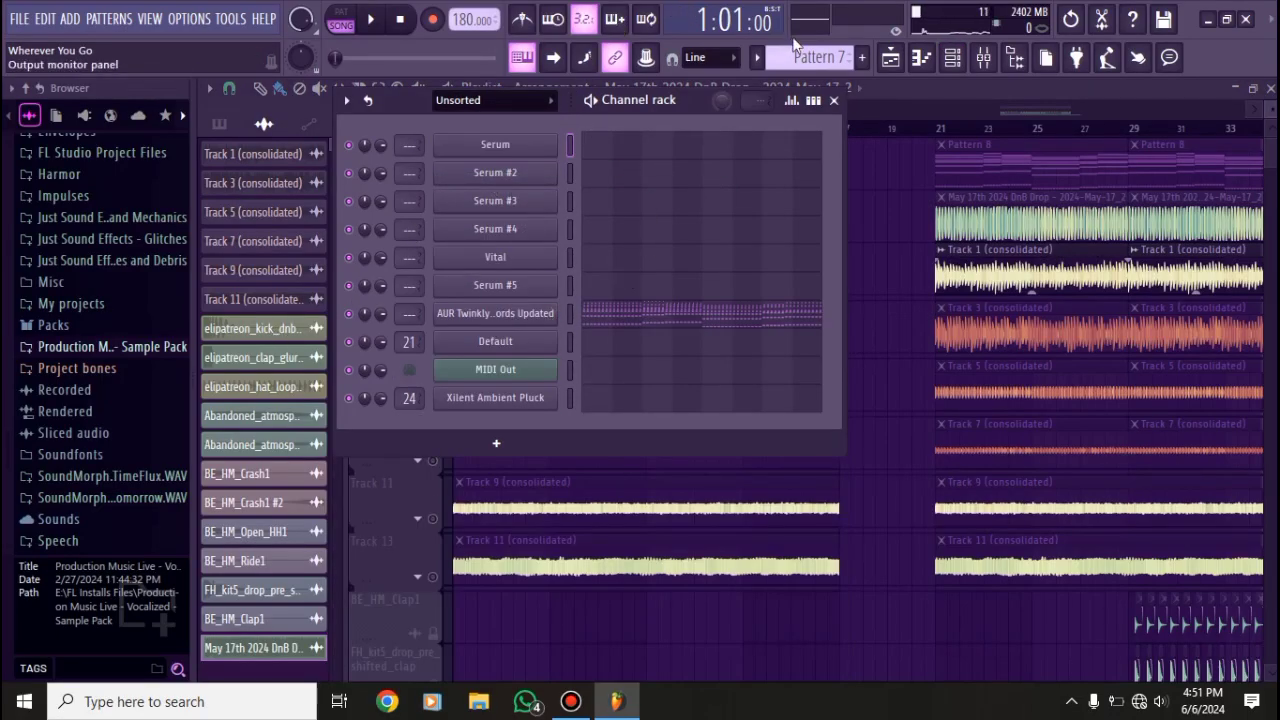
scroll(815, 57, down, 6)
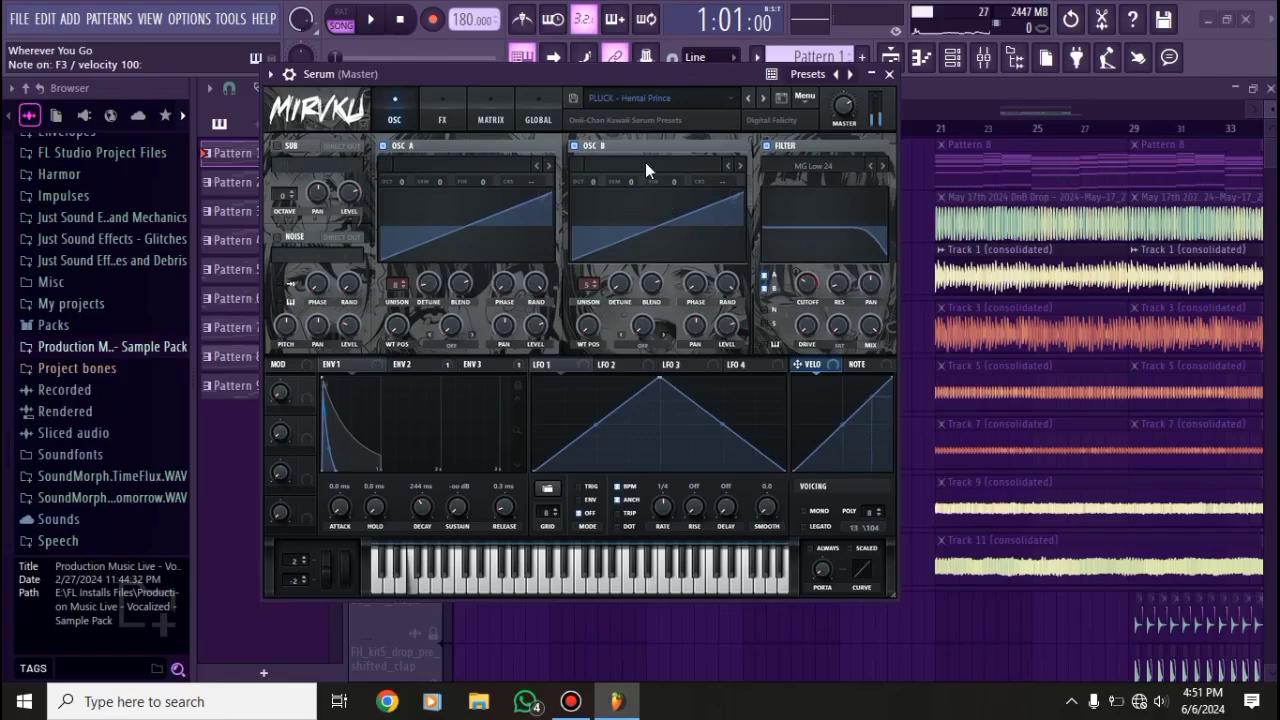
- Play test notes on the first Serum channel's pluck preset, and check the typing keyboard's root note and layout options
key(z)
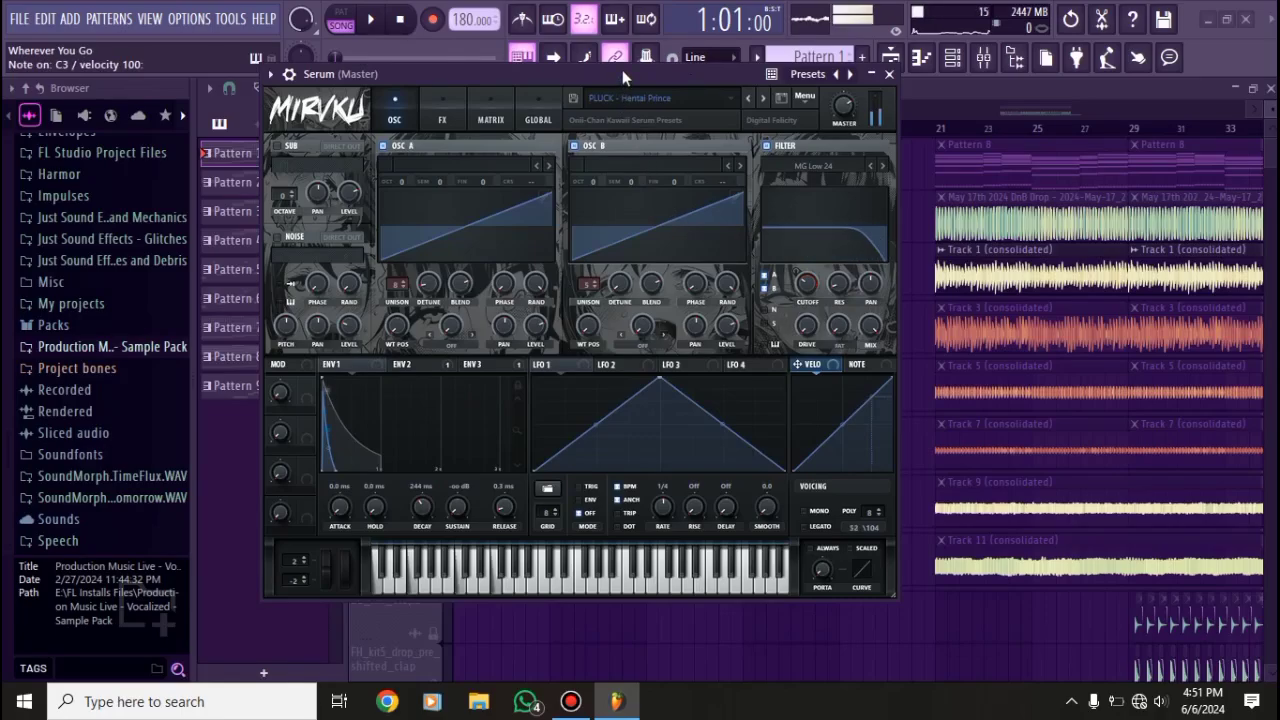
key(v)
key(b)
key(b)
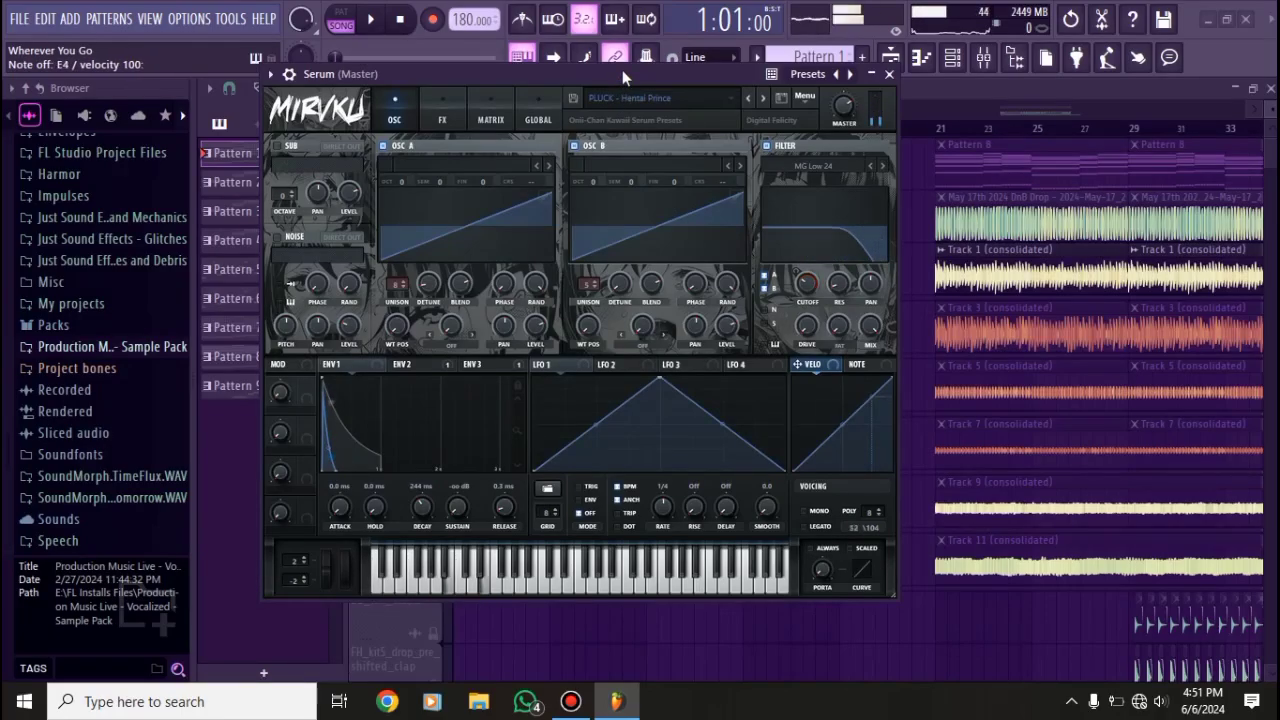
key(x)
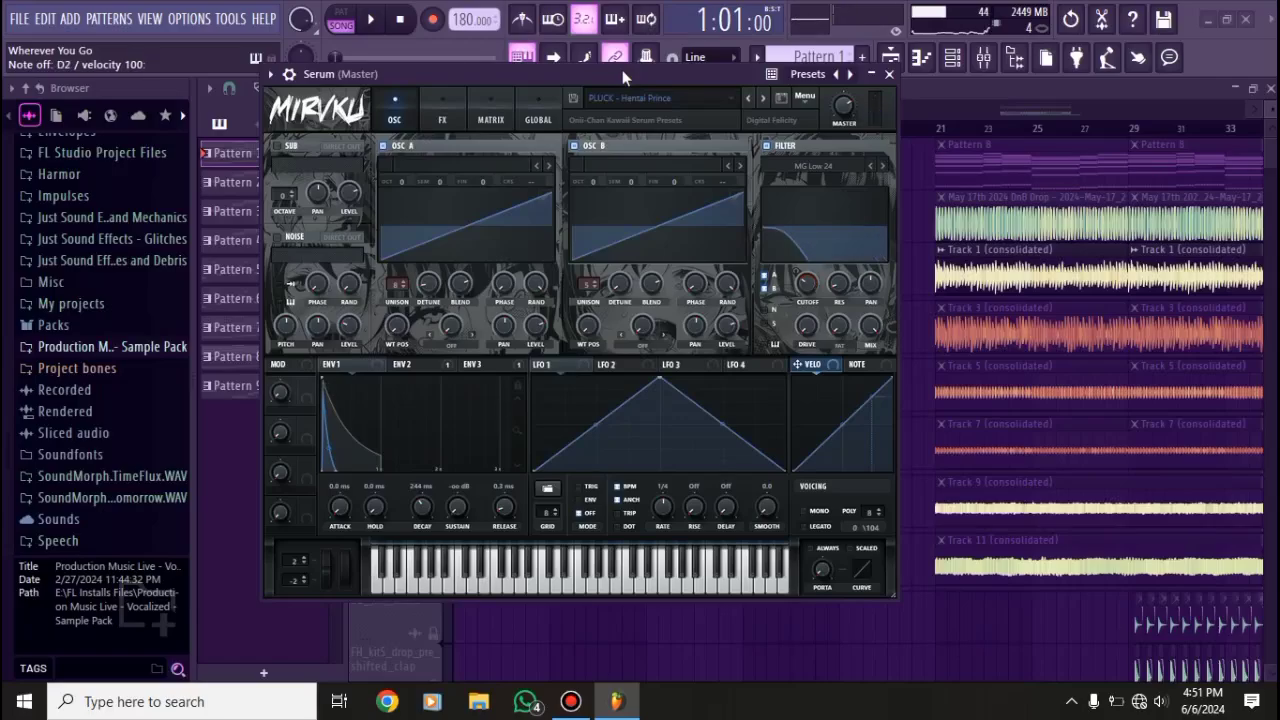
right_click(519, 56)
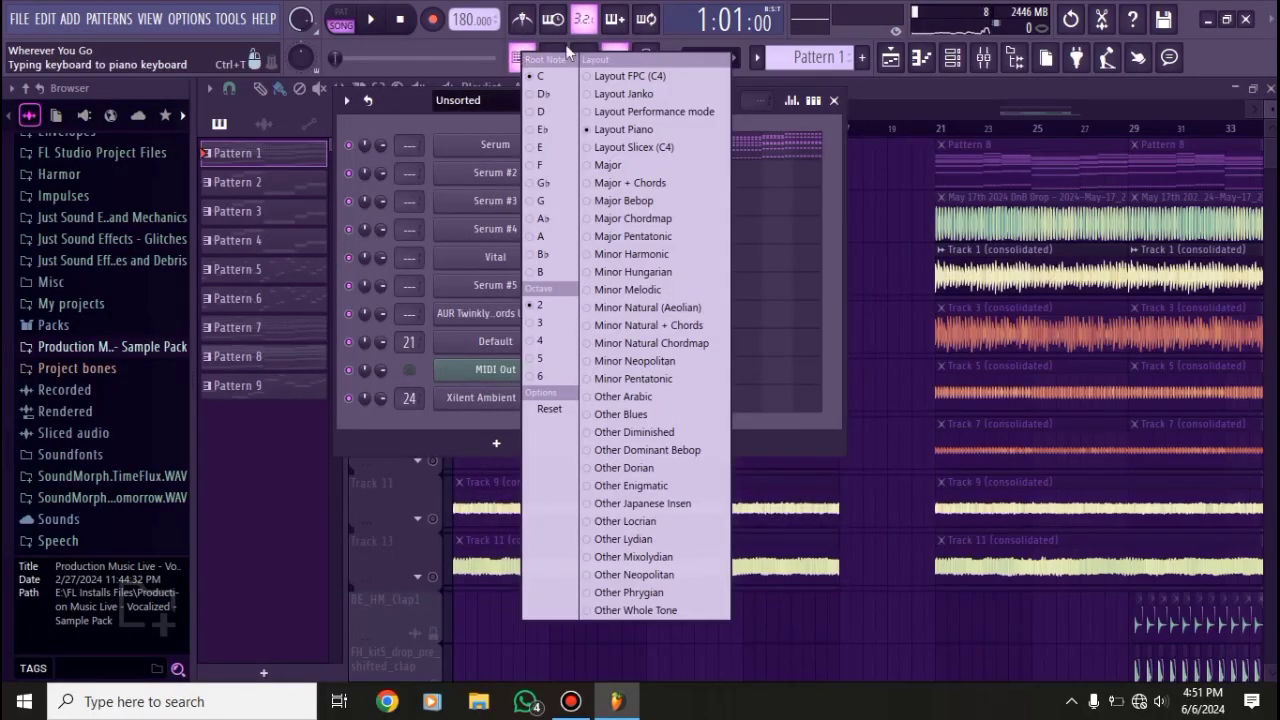
click(412, 101)
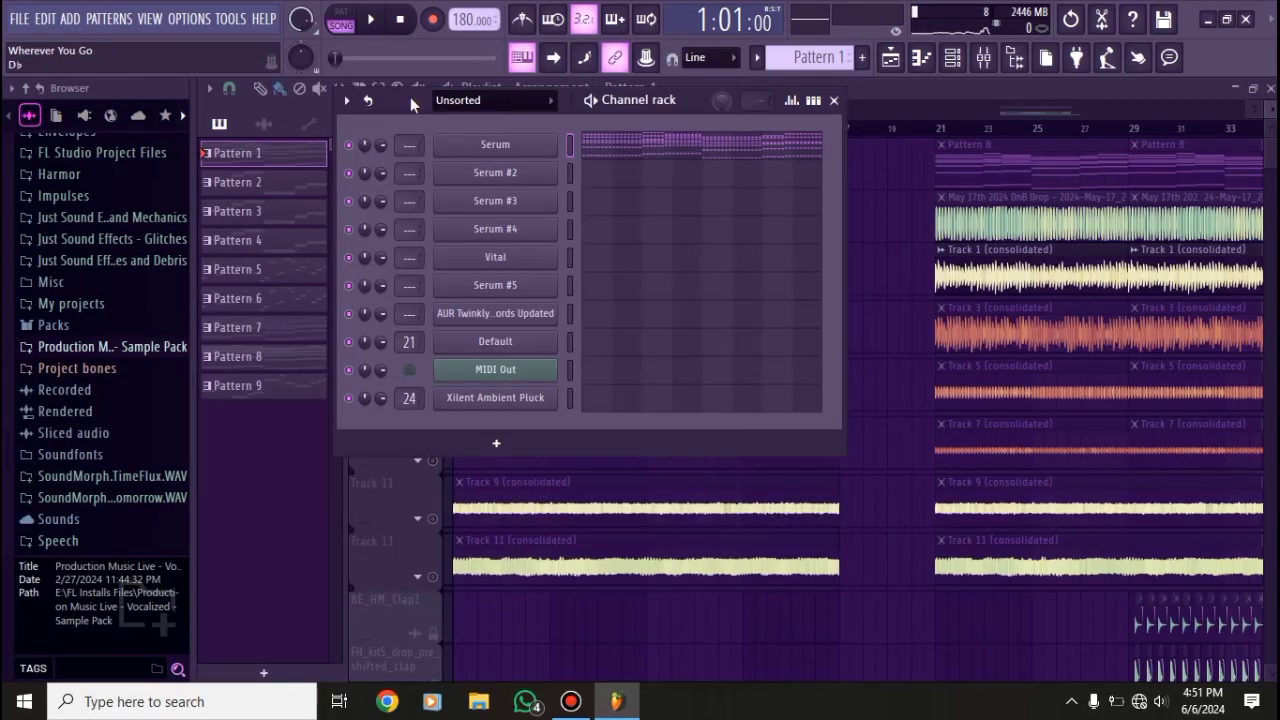
- Switch playback to pattern mode, audition Pattern 1, and close the channel rack
click(341, 24)
drag(404, 108, 398, 125)
key(space)
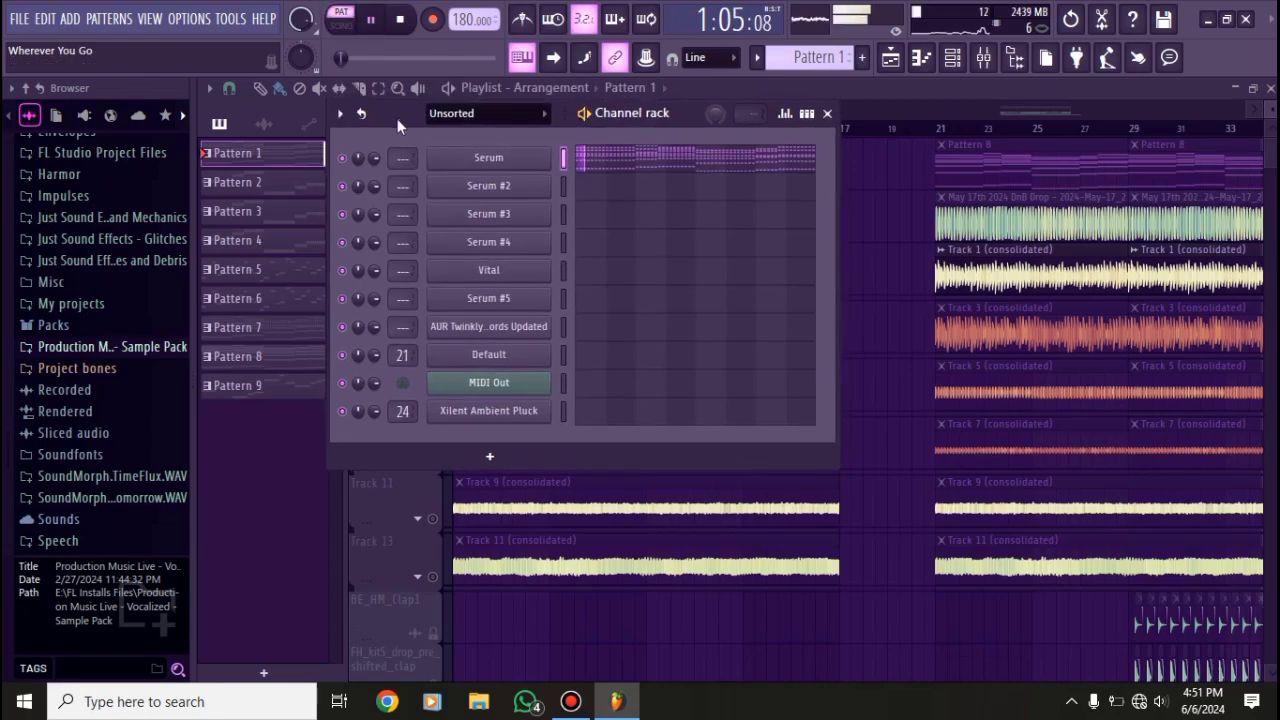
key(space)
click(827, 113)
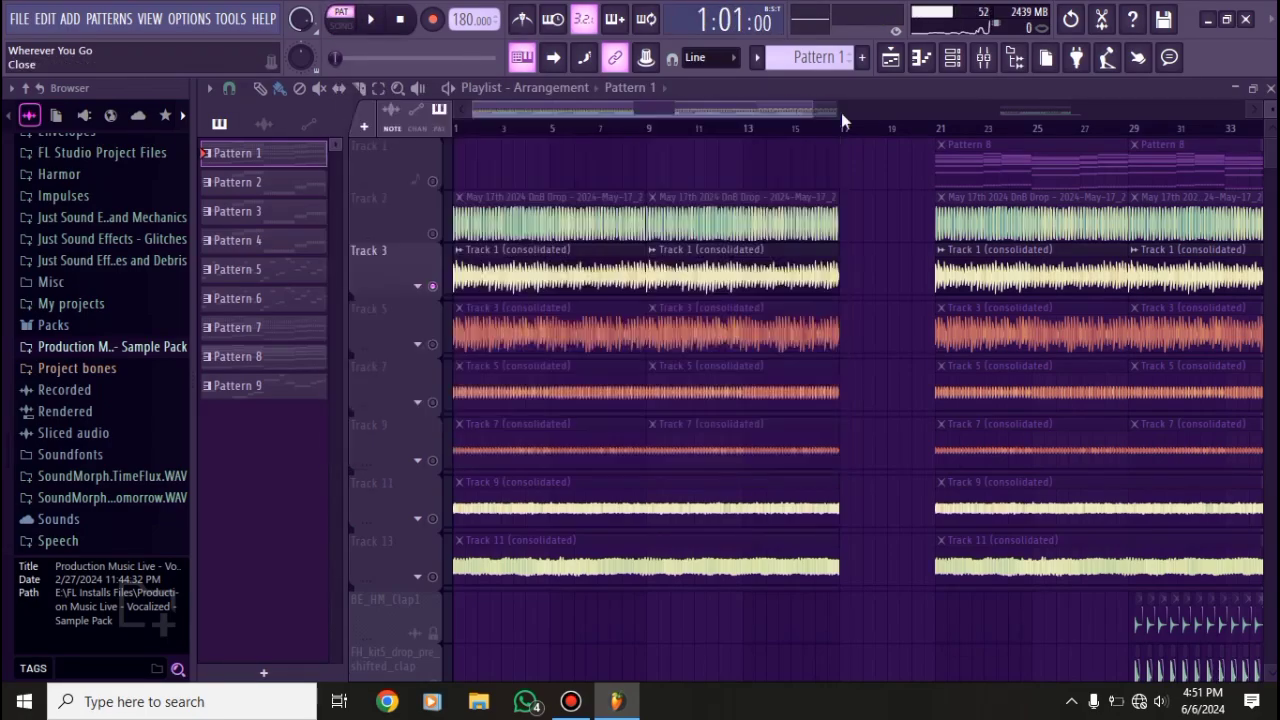
- Check the Track 1 (consolidated) clip's sample settings and inspect the Disperser effect on its mixer track
double_click(500, 276)
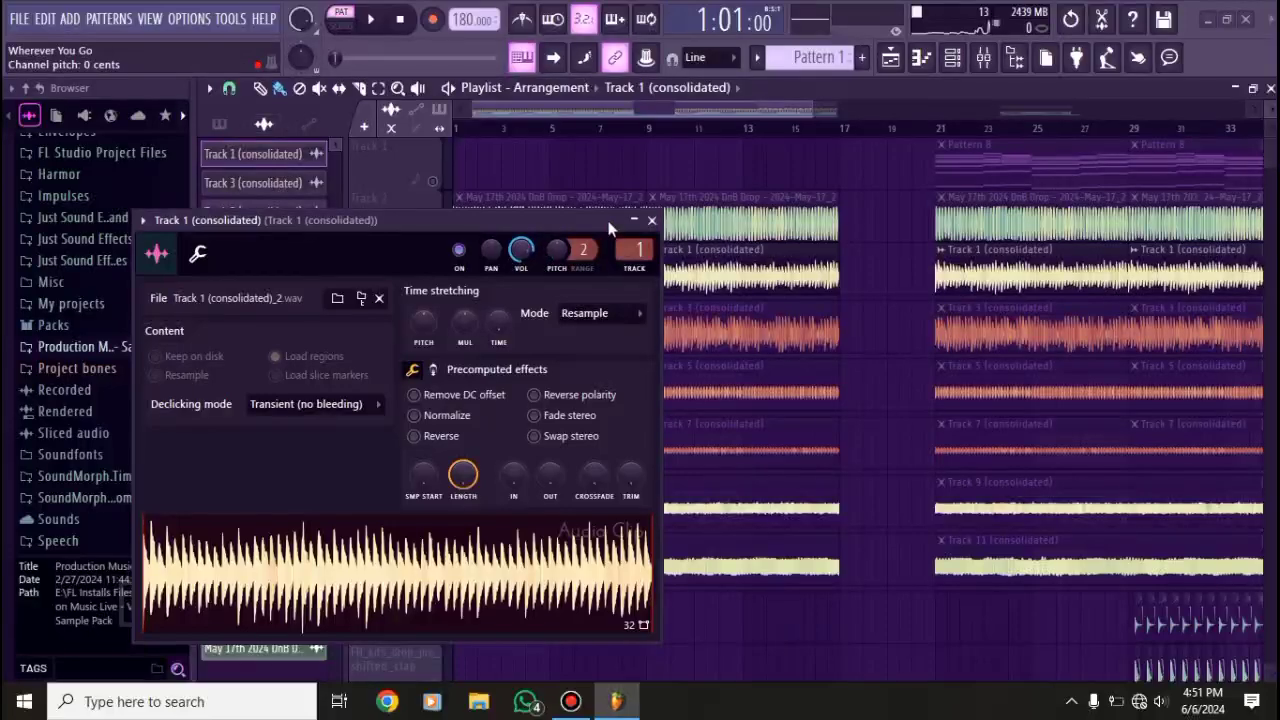
click(651, 220)
key(F9)
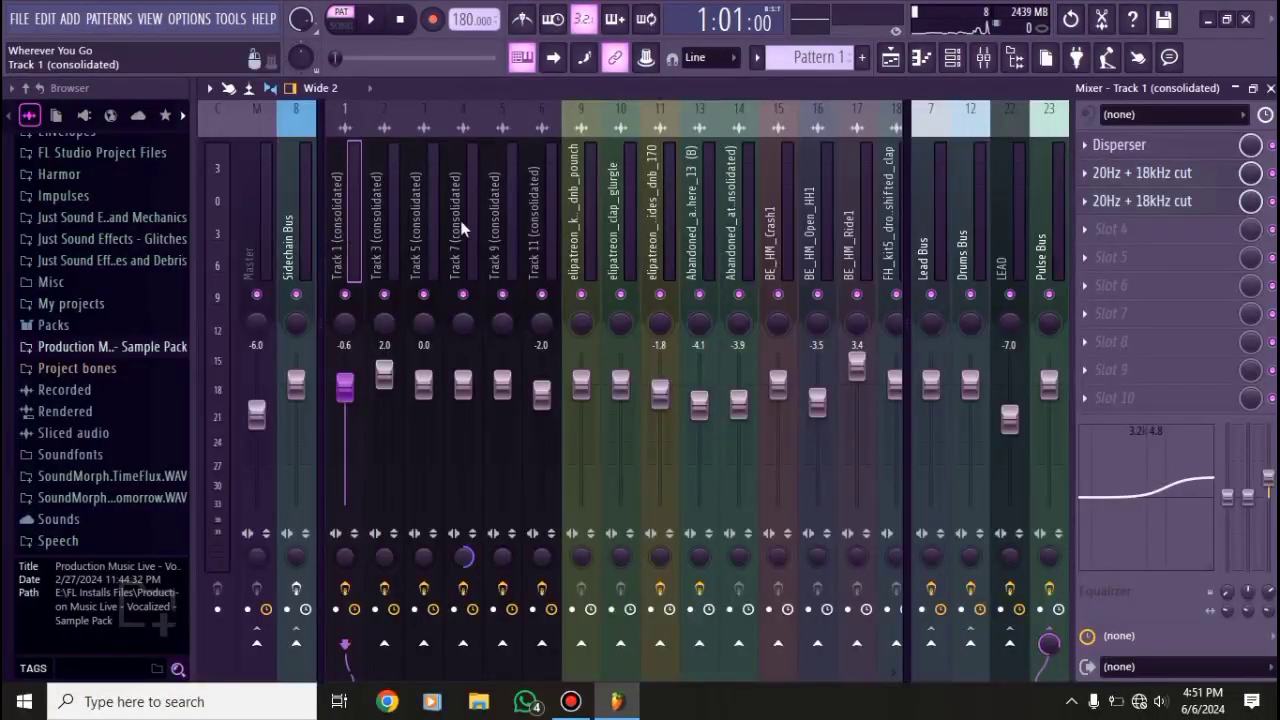
click(1120, 146)
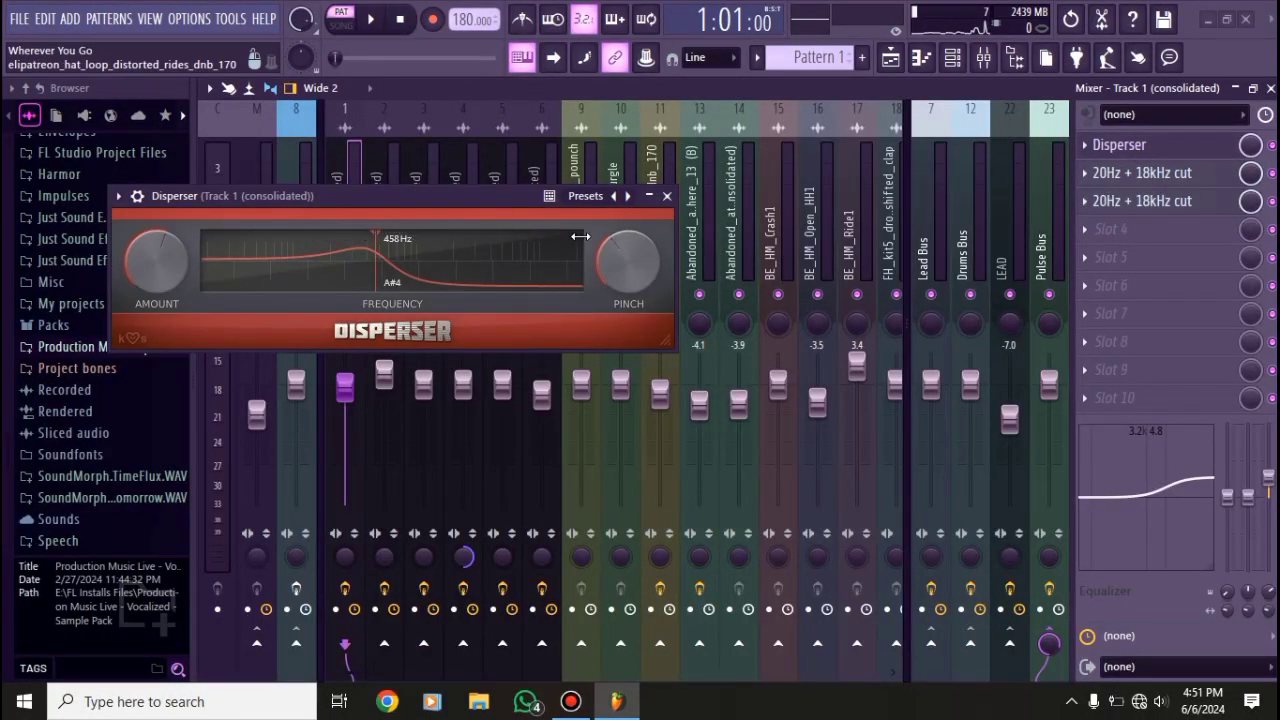
click(667, 196)
- Inspect both 20Hz + 18kHz cut equalizers on mixer track 1, and return to the playlist
click(1145, 172)
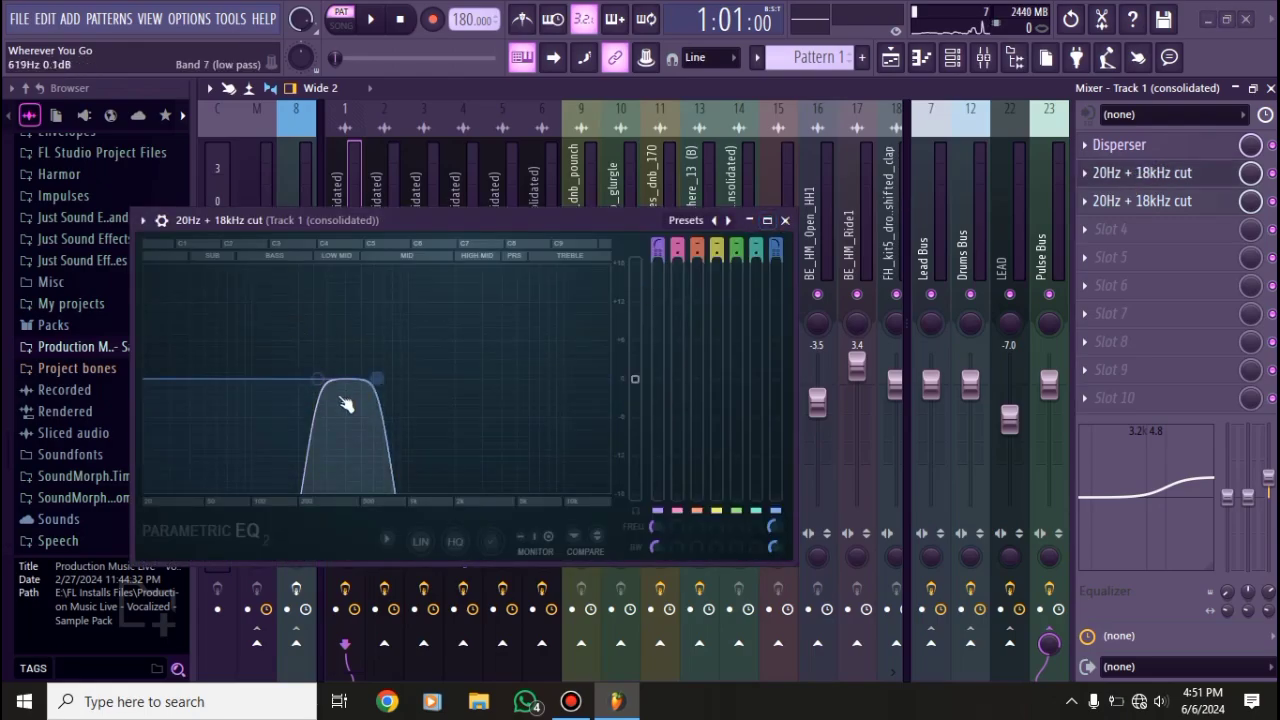
click(786, 221)
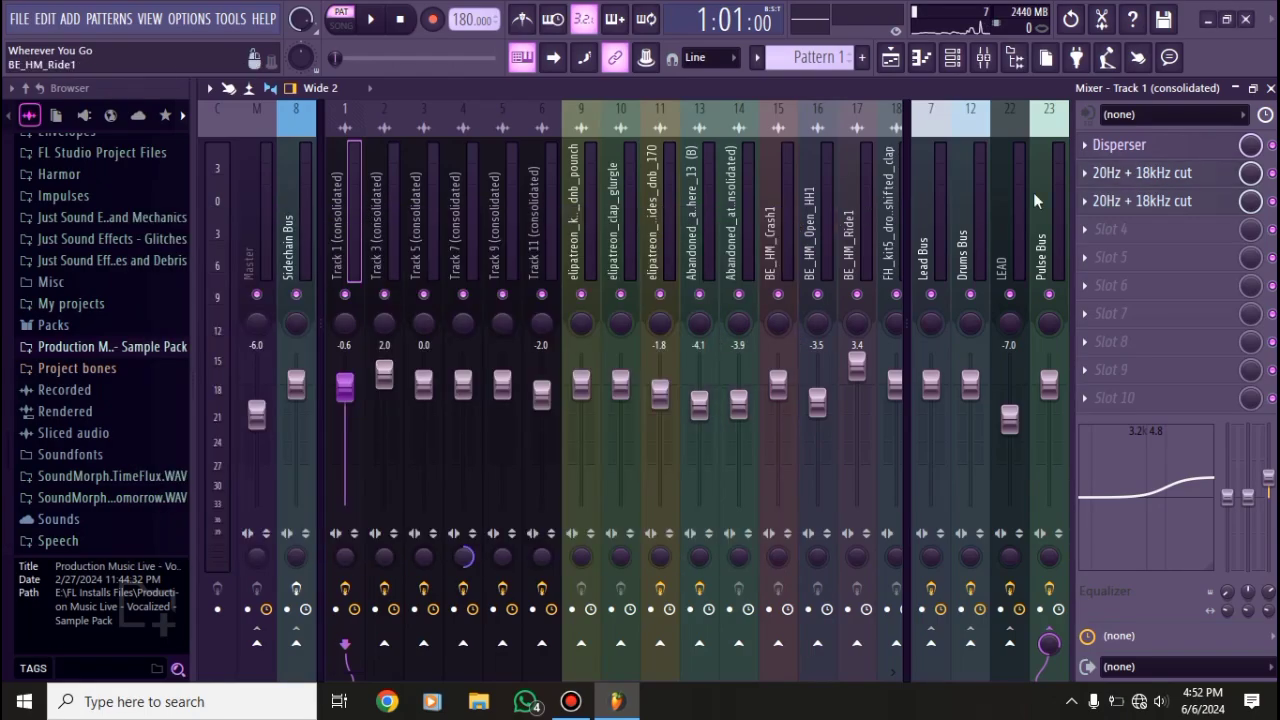
click(1125, 202)
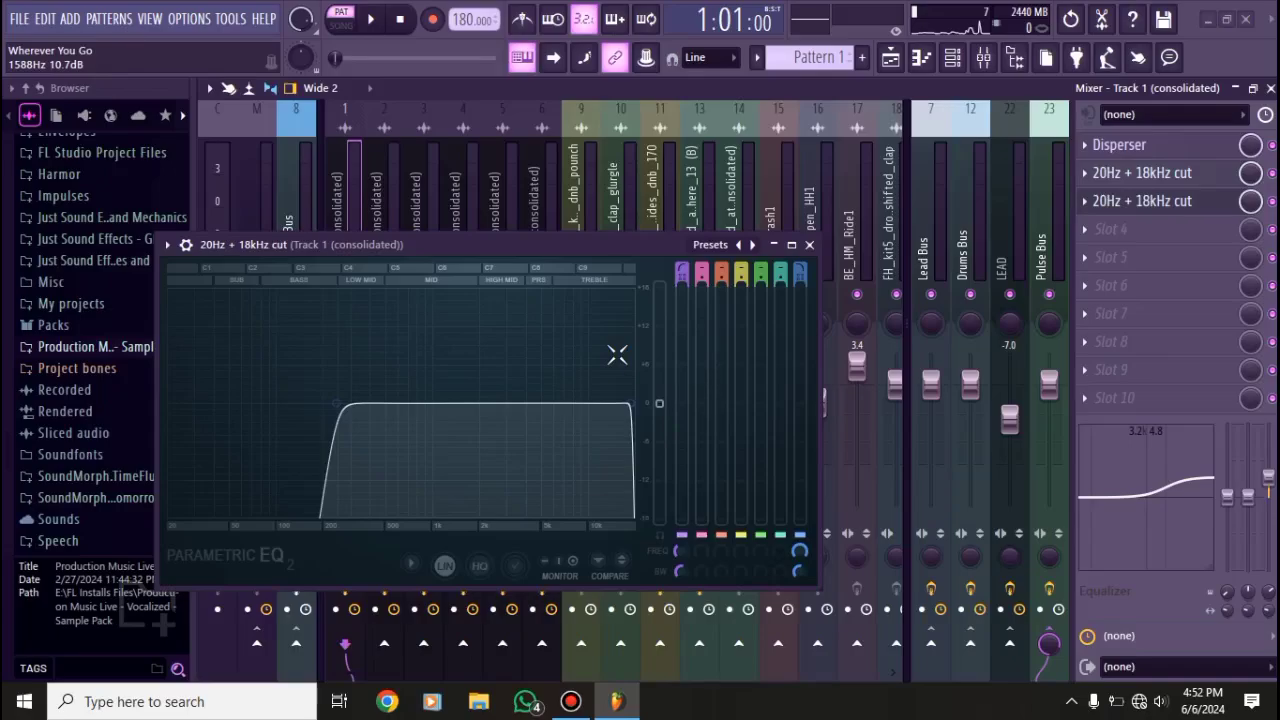
click(809, 245)
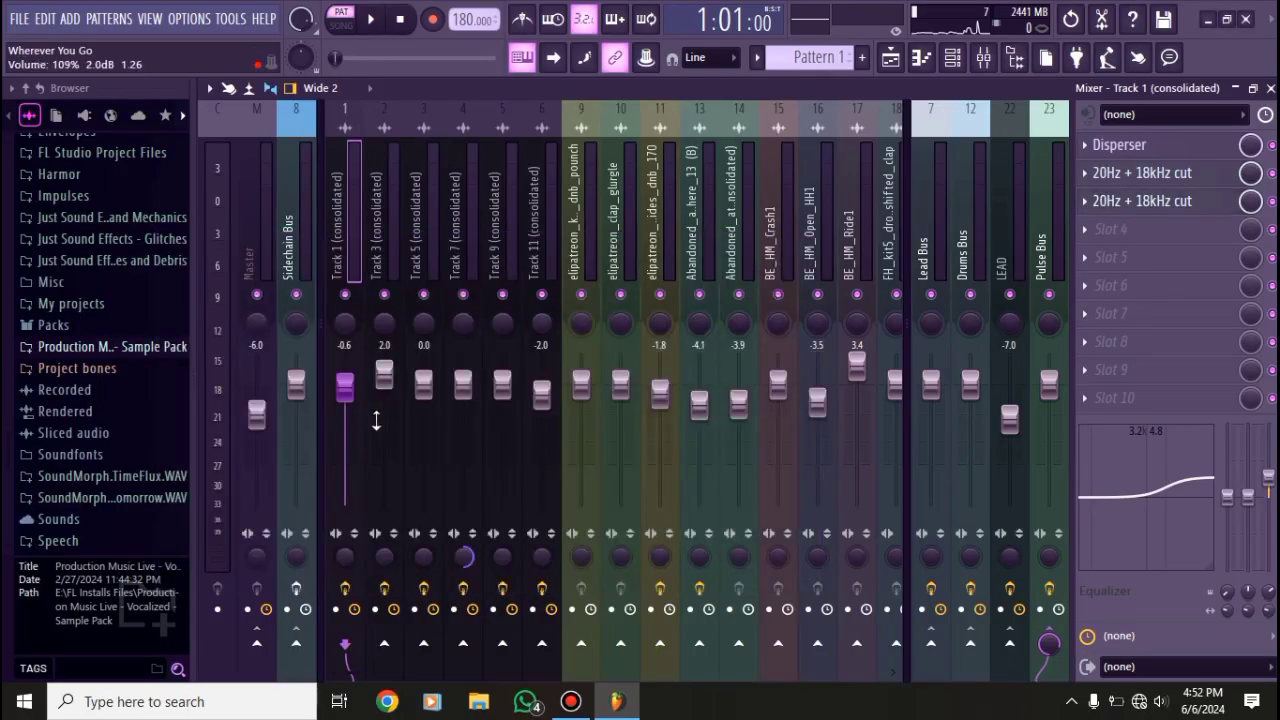
click(1270, 88)
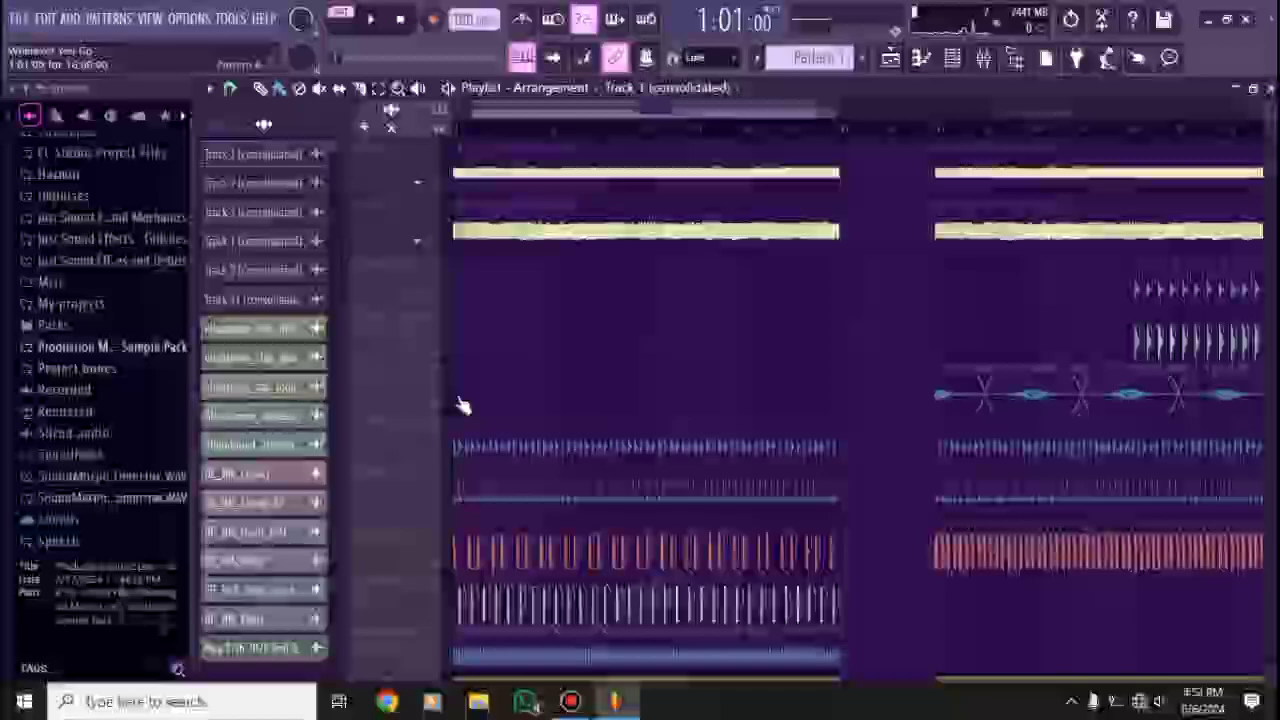
- Examine the Band 7 freq automation clips for Track 1 (consolidated) on playlist Track 25
scroll(450, 402, down, 10)
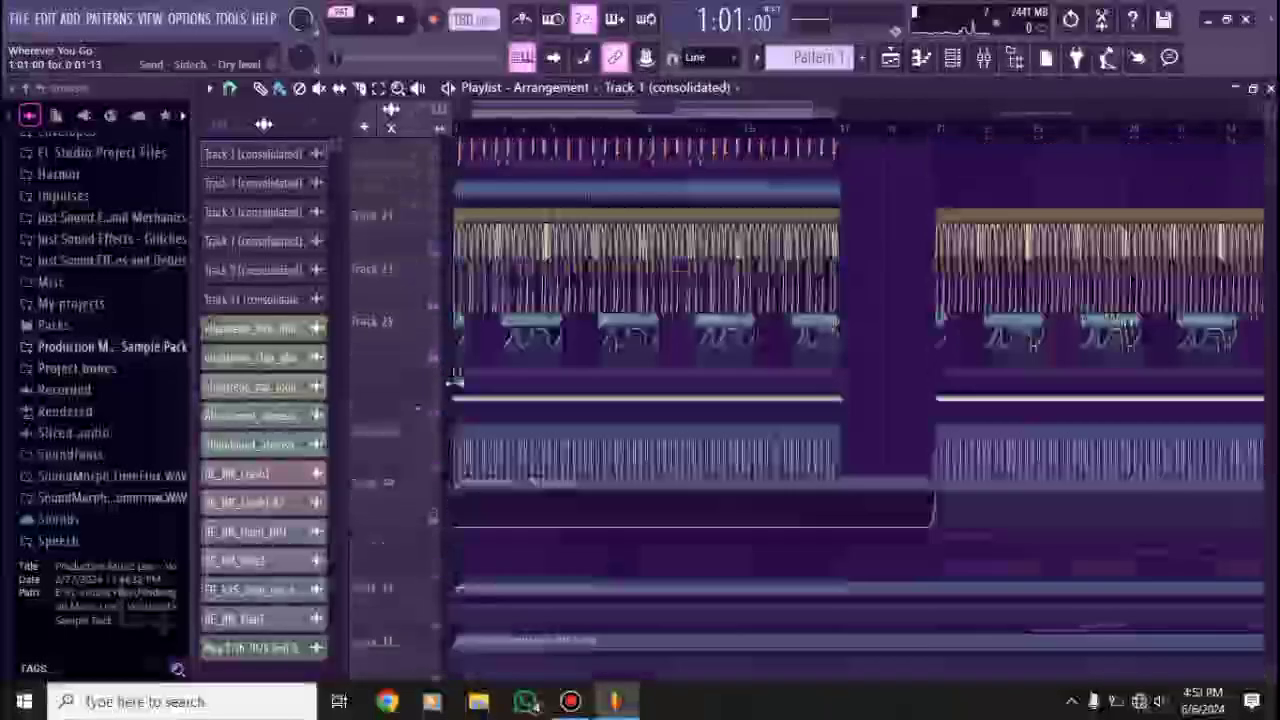
scroll(428, 398, up, 5)
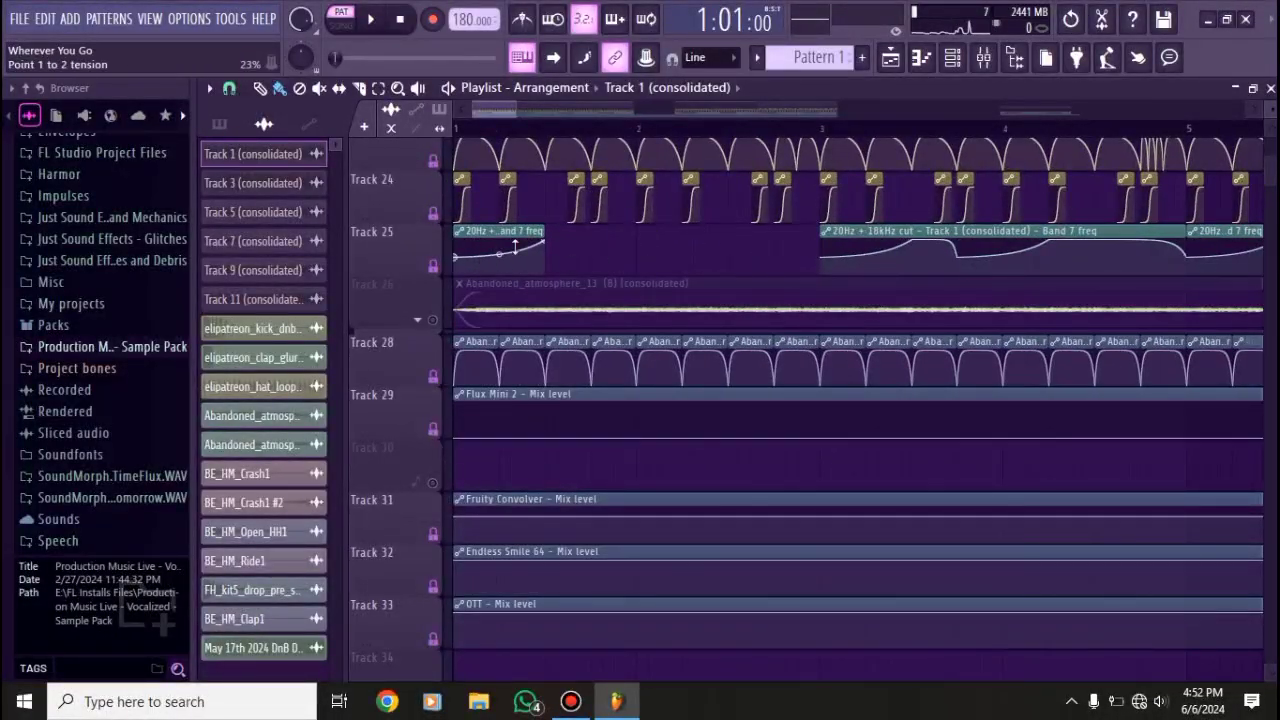
scroll(645, 250, down, 4)
scroll(540, 268, up, 9)
- Switch playback to song mode and audition the soloed Track 3 while following the Band 7 freq automation on Track 25
key(space)
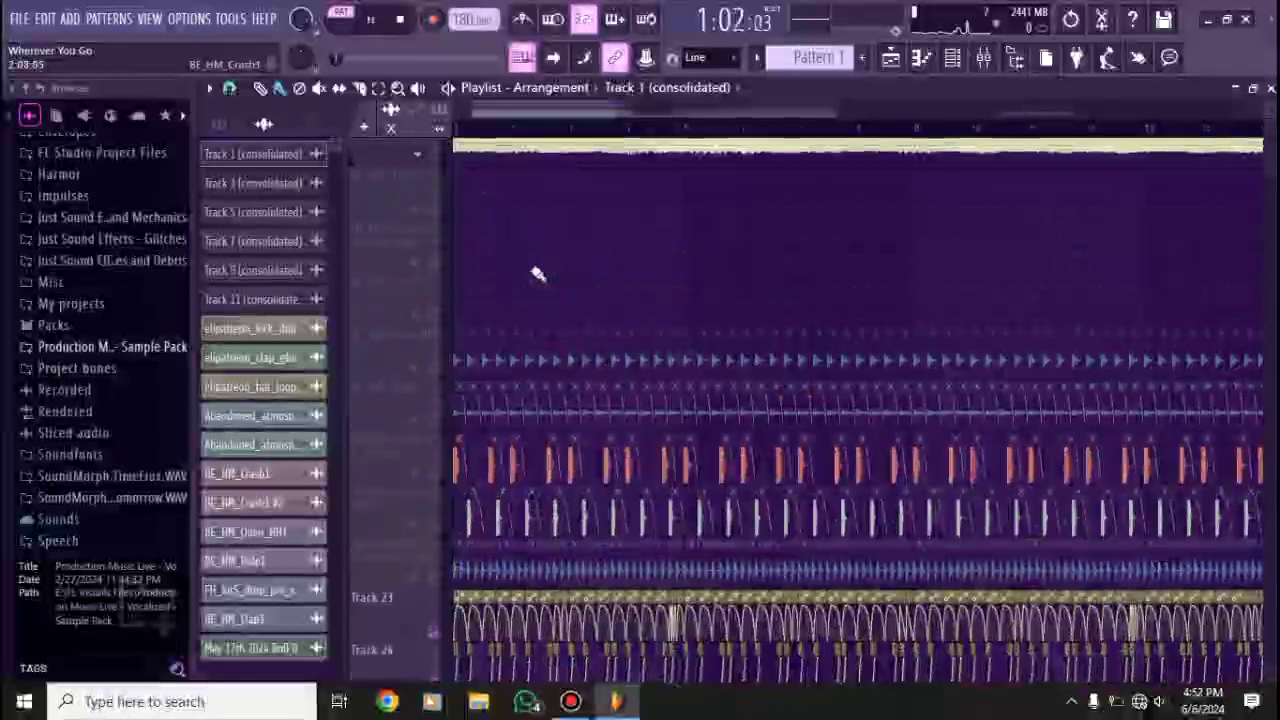
scroll(530, 275, down, 4)
scroll(433, 170, down, 2)
key(space)
key(l)
scroll(623, 448, down, 2)
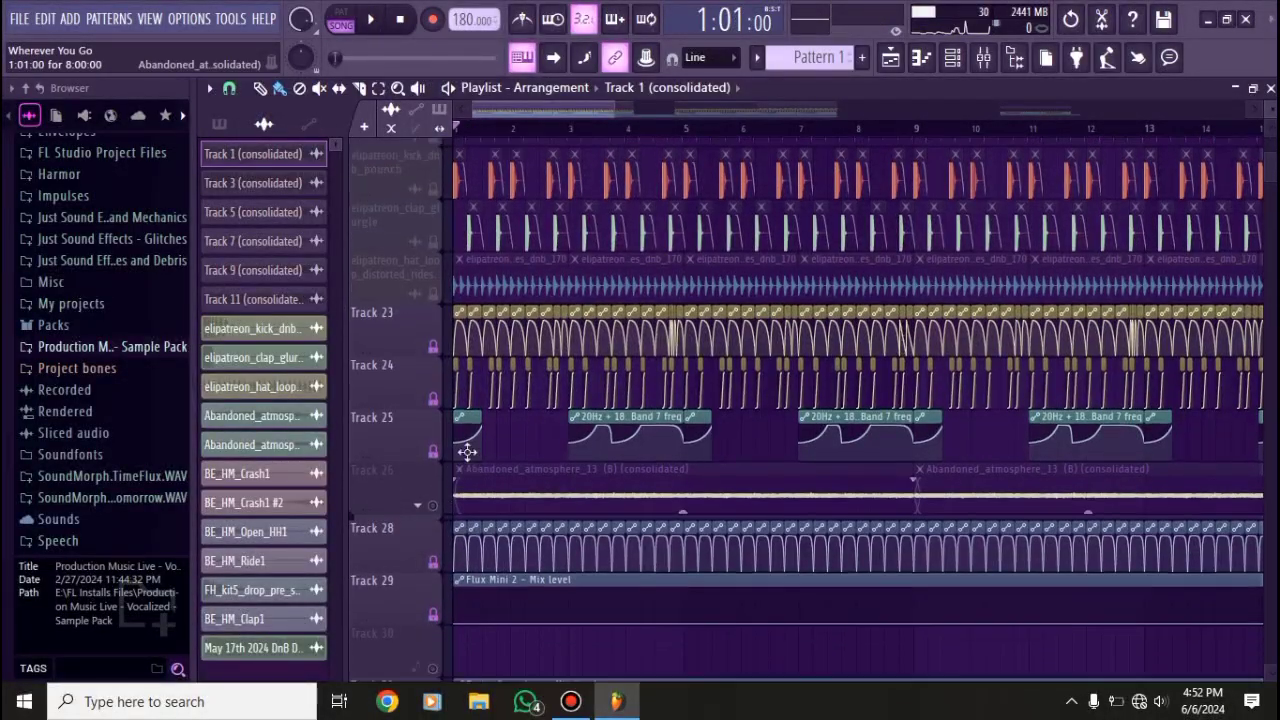
key(space)
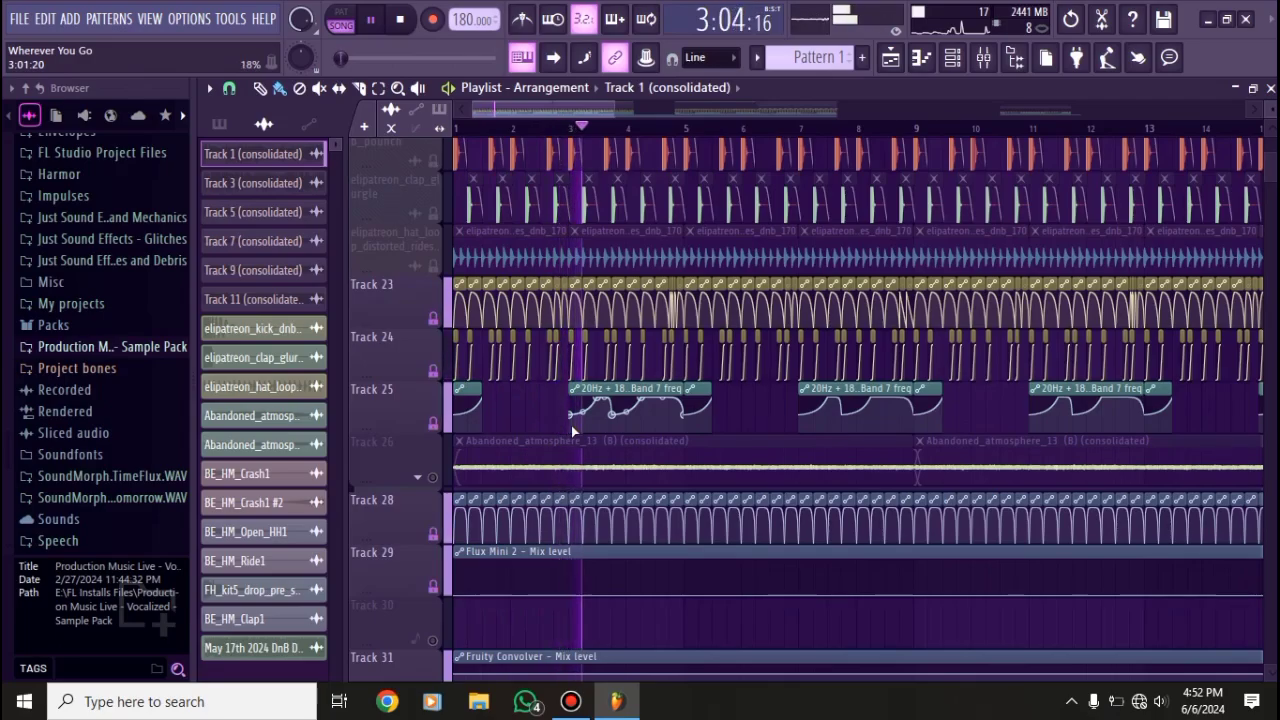
scroll(550, 437, down, 3)
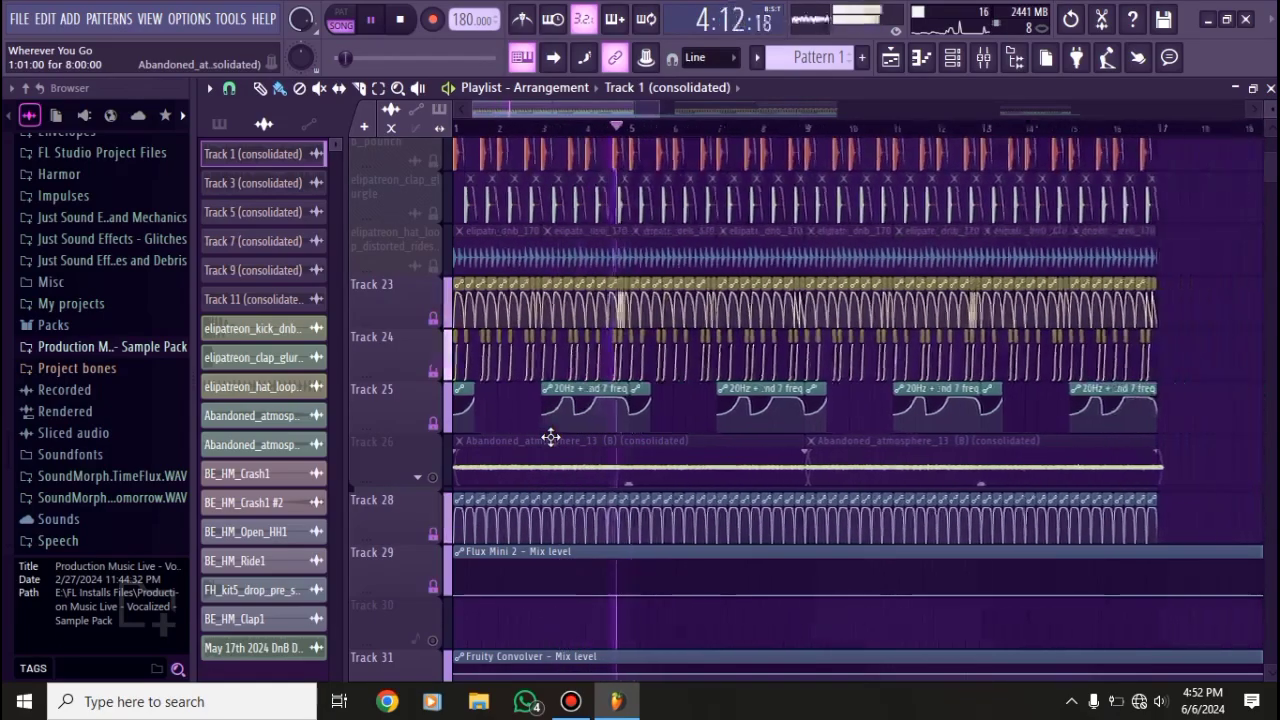
scroll(586, 429, down, 3)
scroll(591, 429, up, 6)
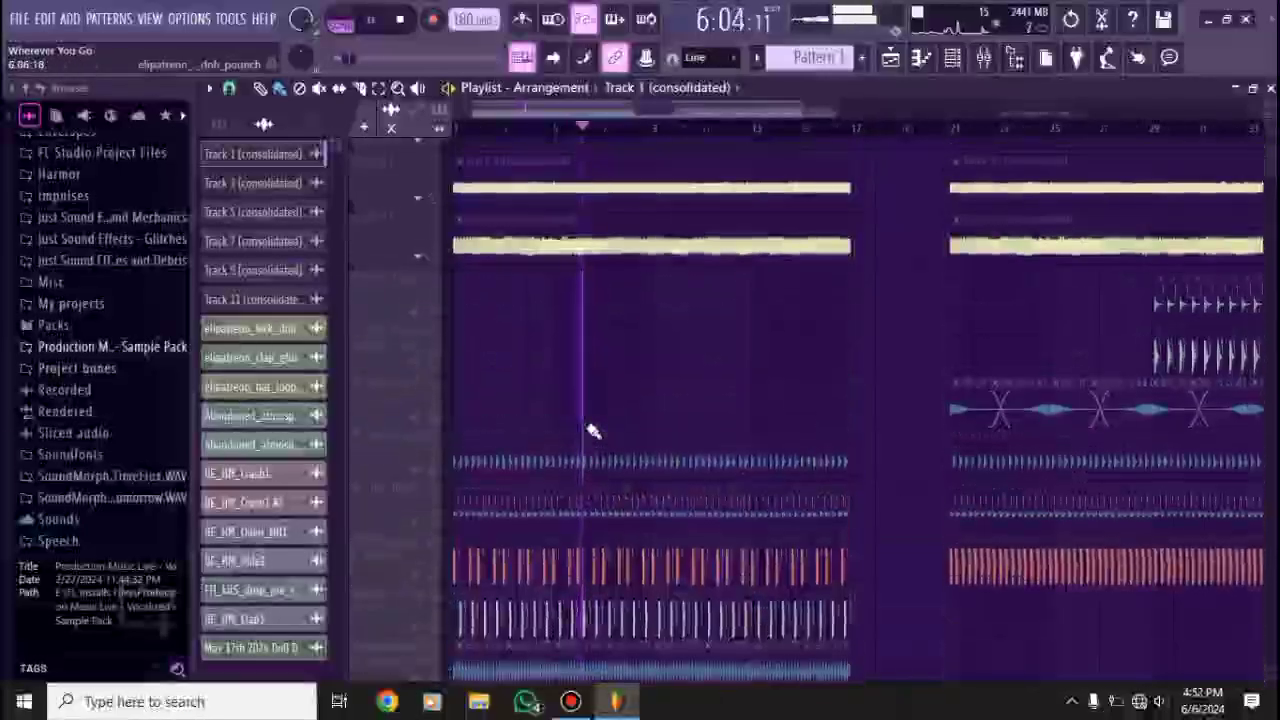
key(space)
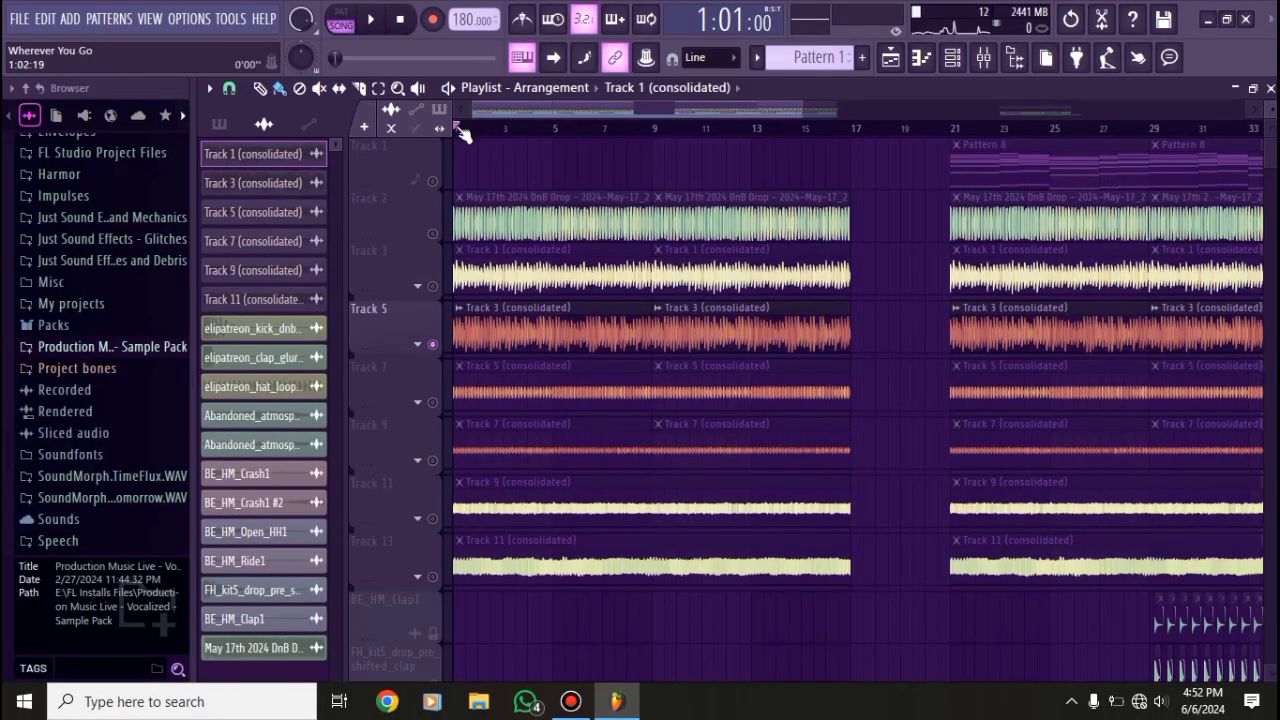
- Audition the soloed Track 3 (consolidated) clips on playlist Track 5, and show Pattern 2 in the channel rack
key(space)
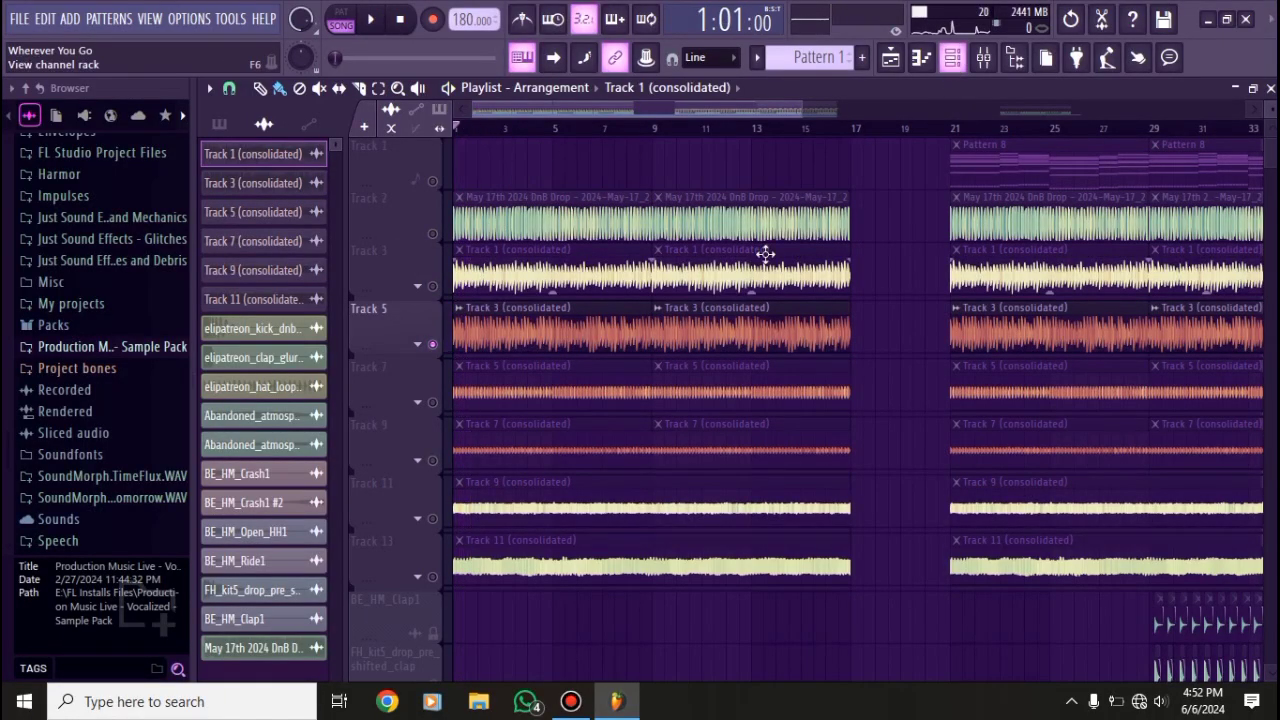
key(KP_Add)
click(953, 57)
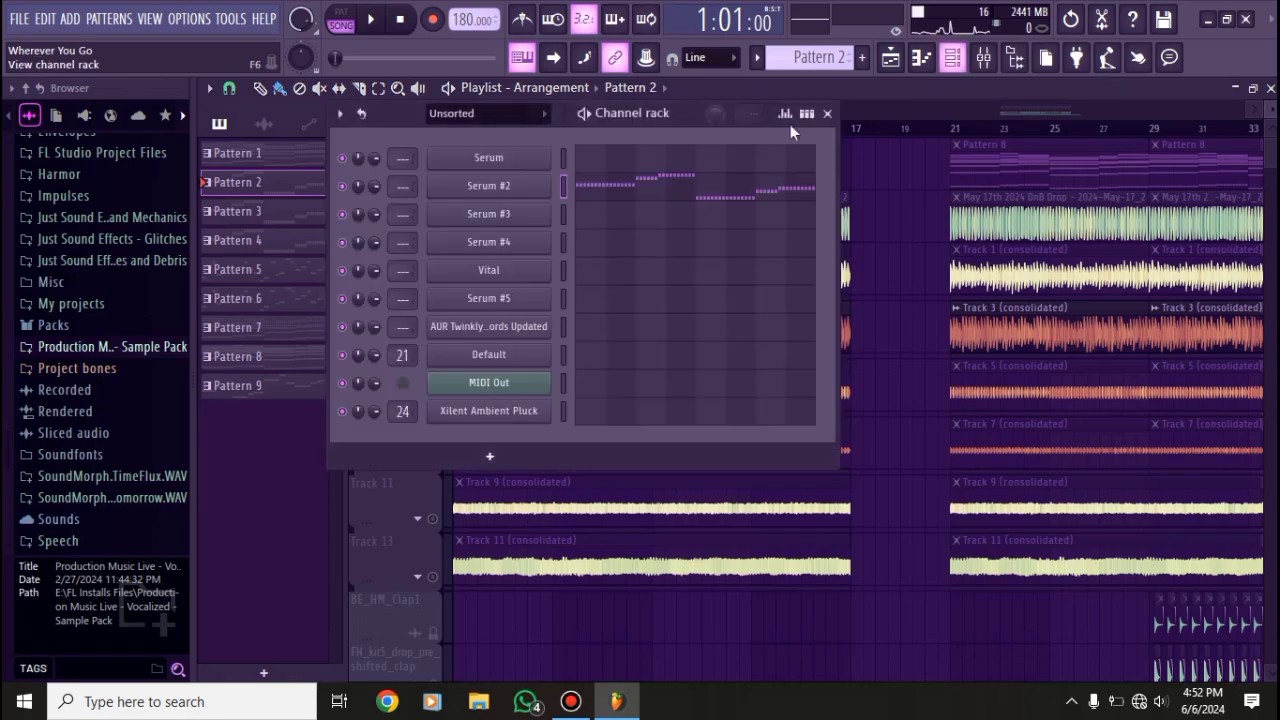
- Inspect the oscillator and effects pages of the Serum #2 instrument used by Pattern 2
click(537, 193)
drag(592, 128, 656, 60)
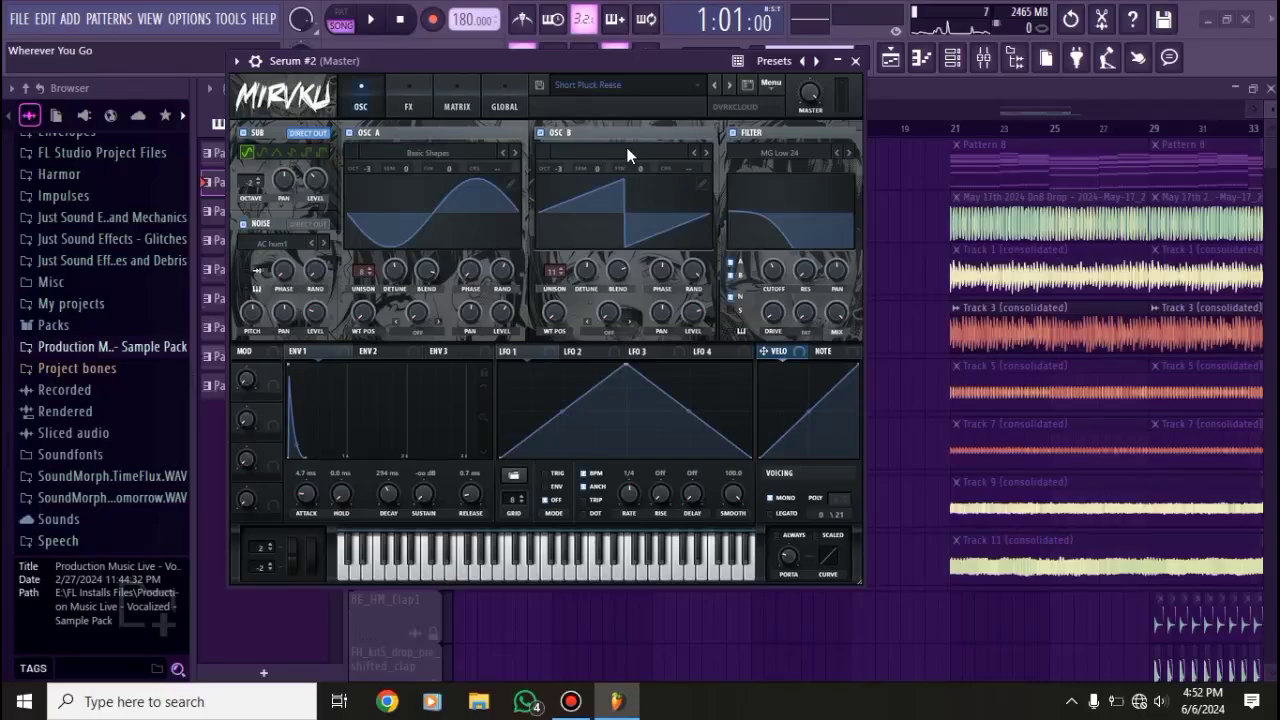
click(242, 133)
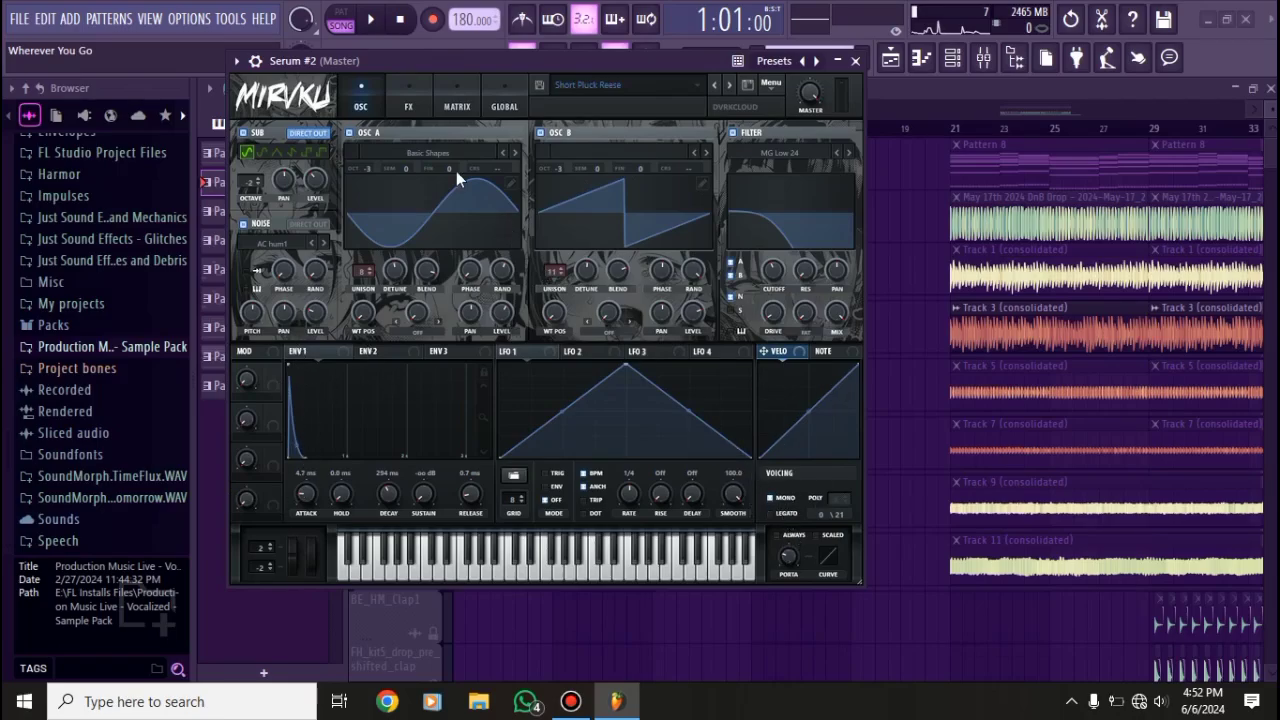
click(409, 108)
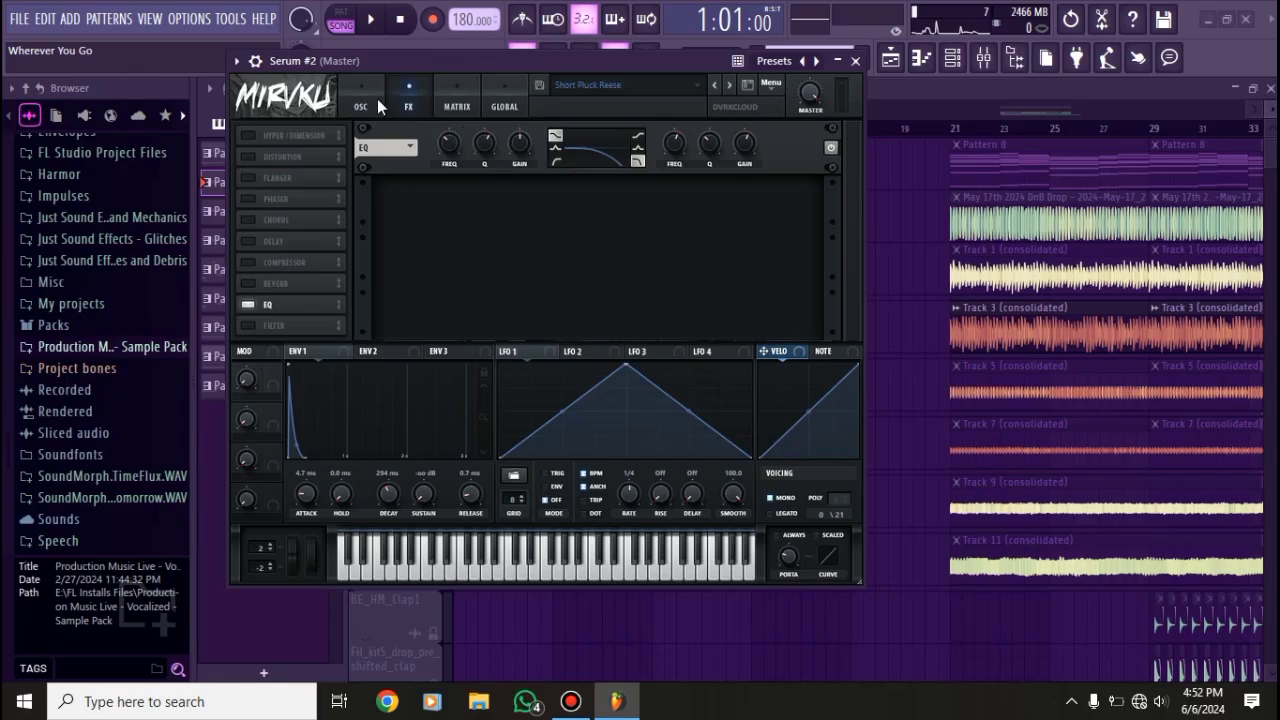
click(377, 98)
click(855, 61)
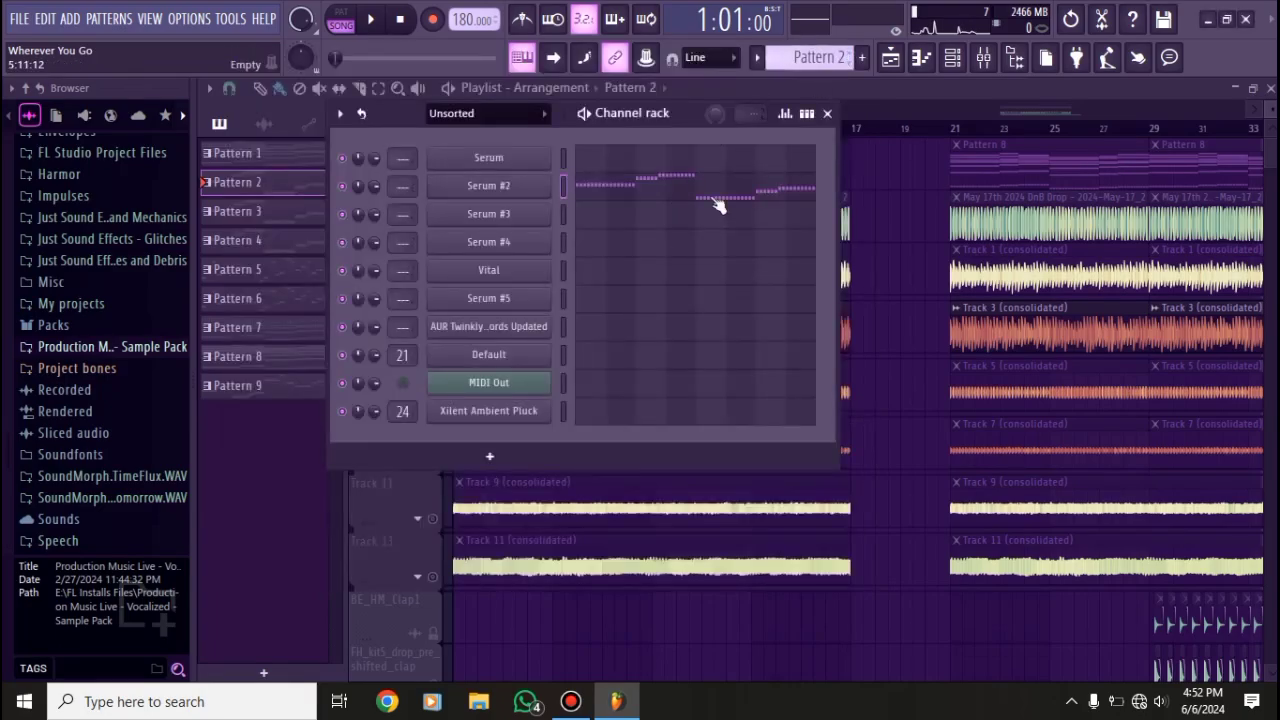
- Recheck the Serum #2 oscillator and filter setup, and return to the playlist
drag(399, 115, 381, 146)
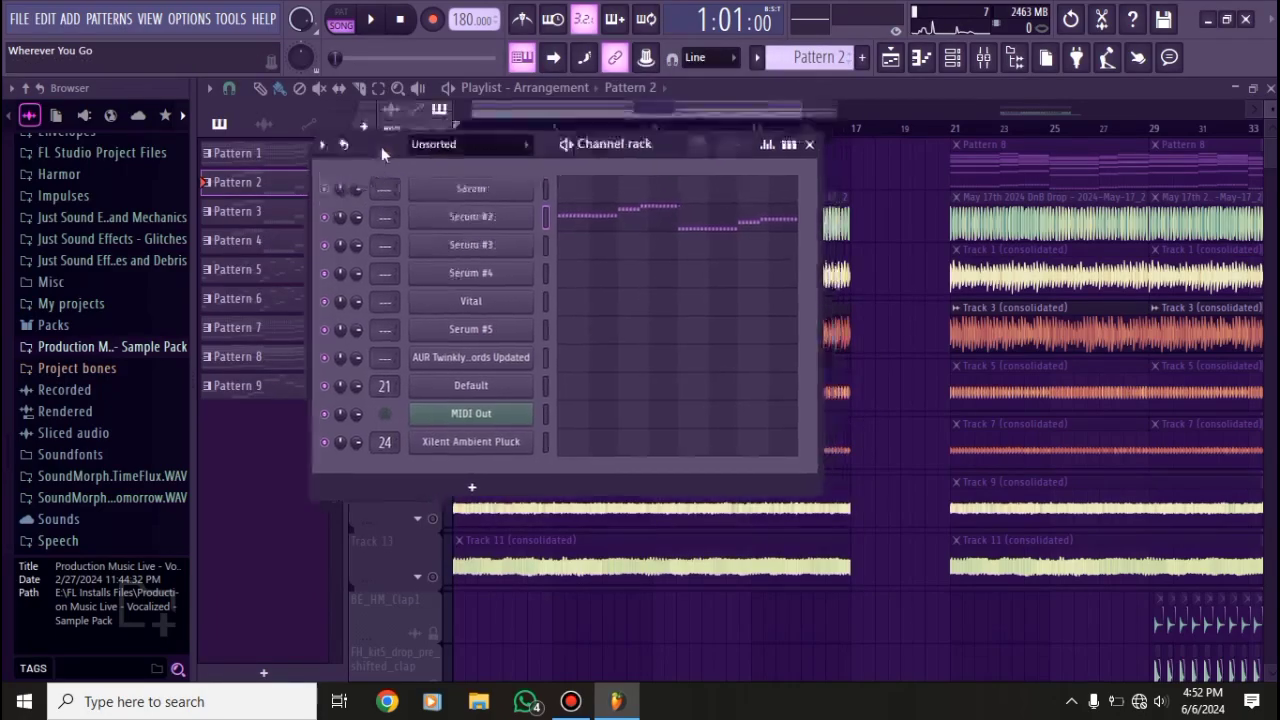
click(484, 220)
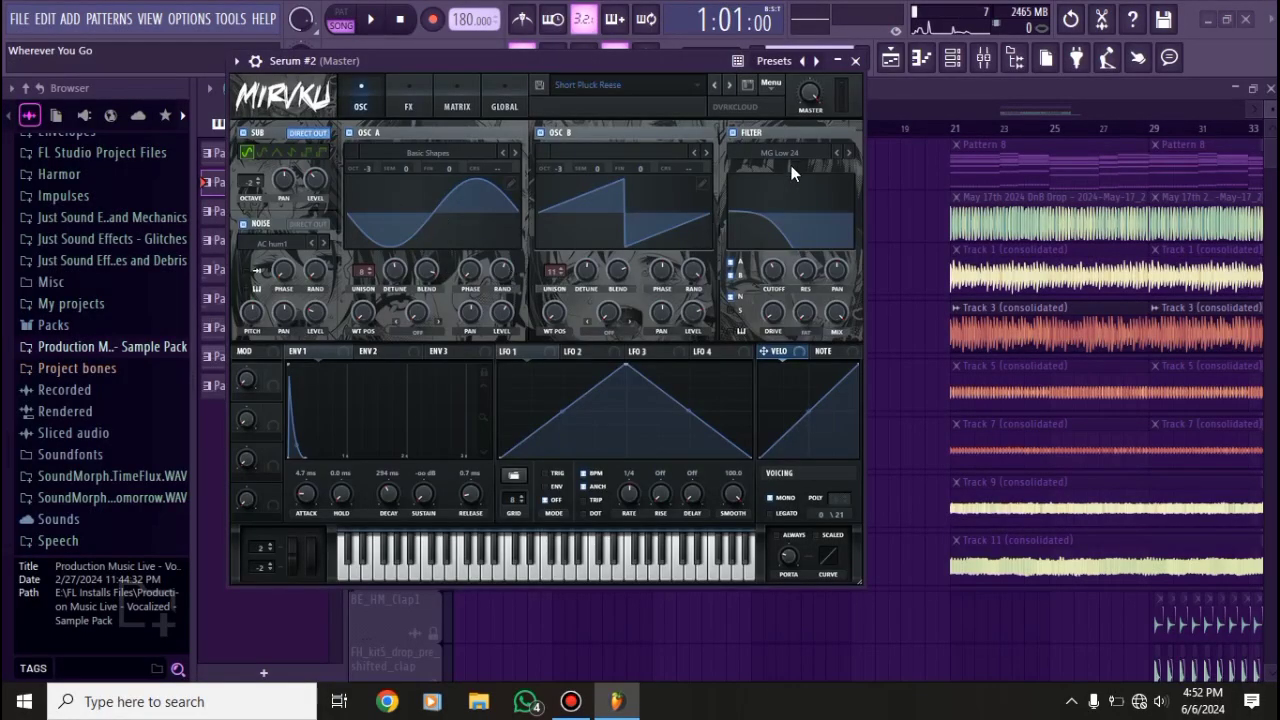
click(855, 62)
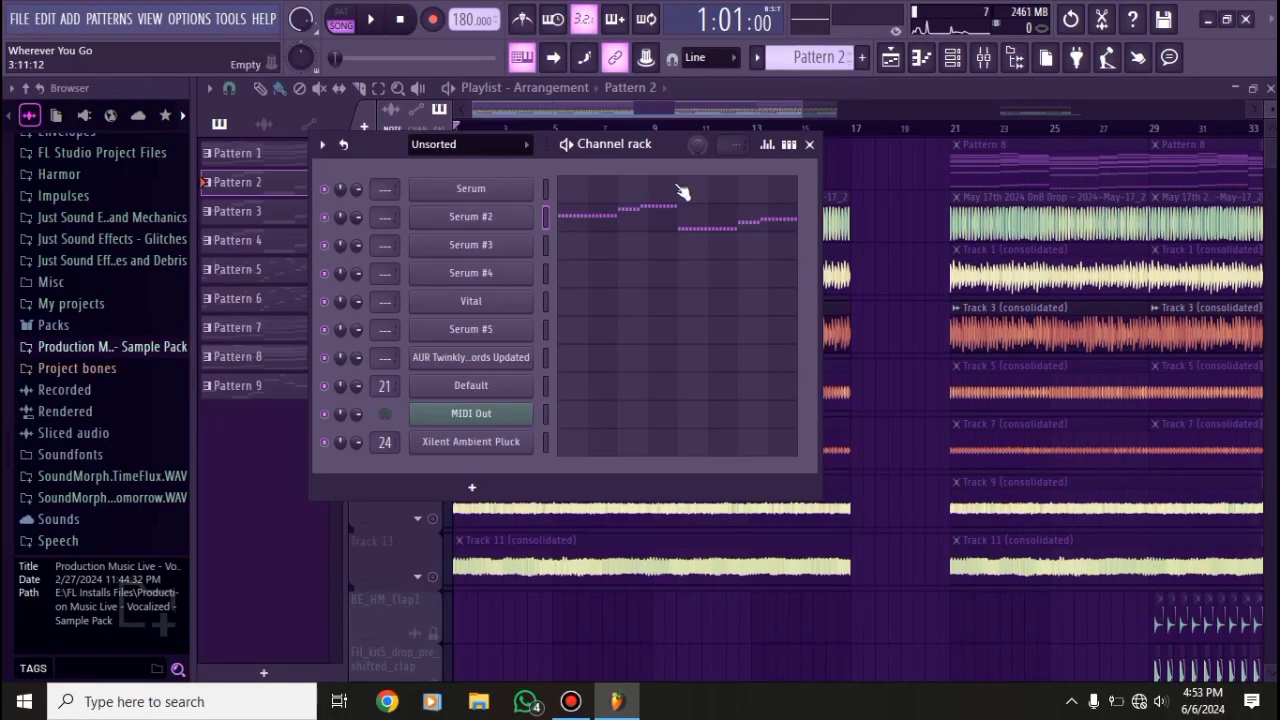
click(809, 144)
- Find the mixer track of the Track 3 (consolidated) clip and inspect its kHs Distortion effect
double_click(627, 338)
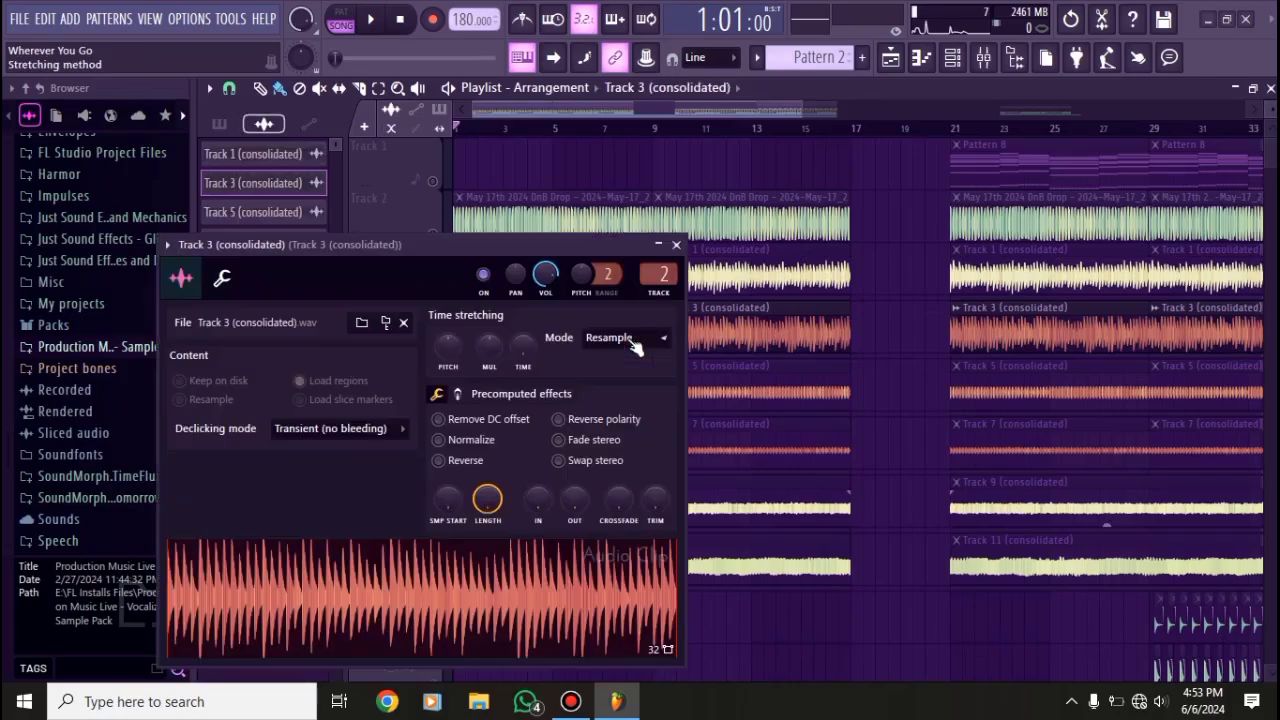
click(664, 246)
click(985, 60)
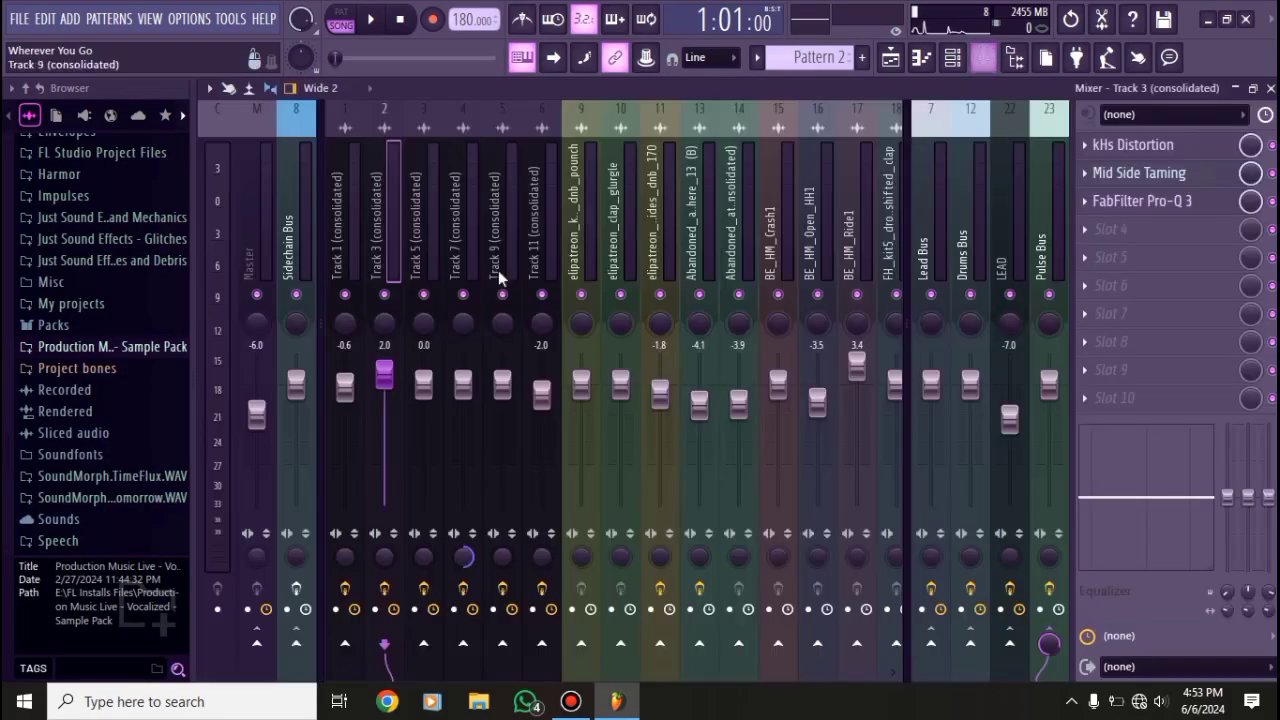
click(1110, 145)
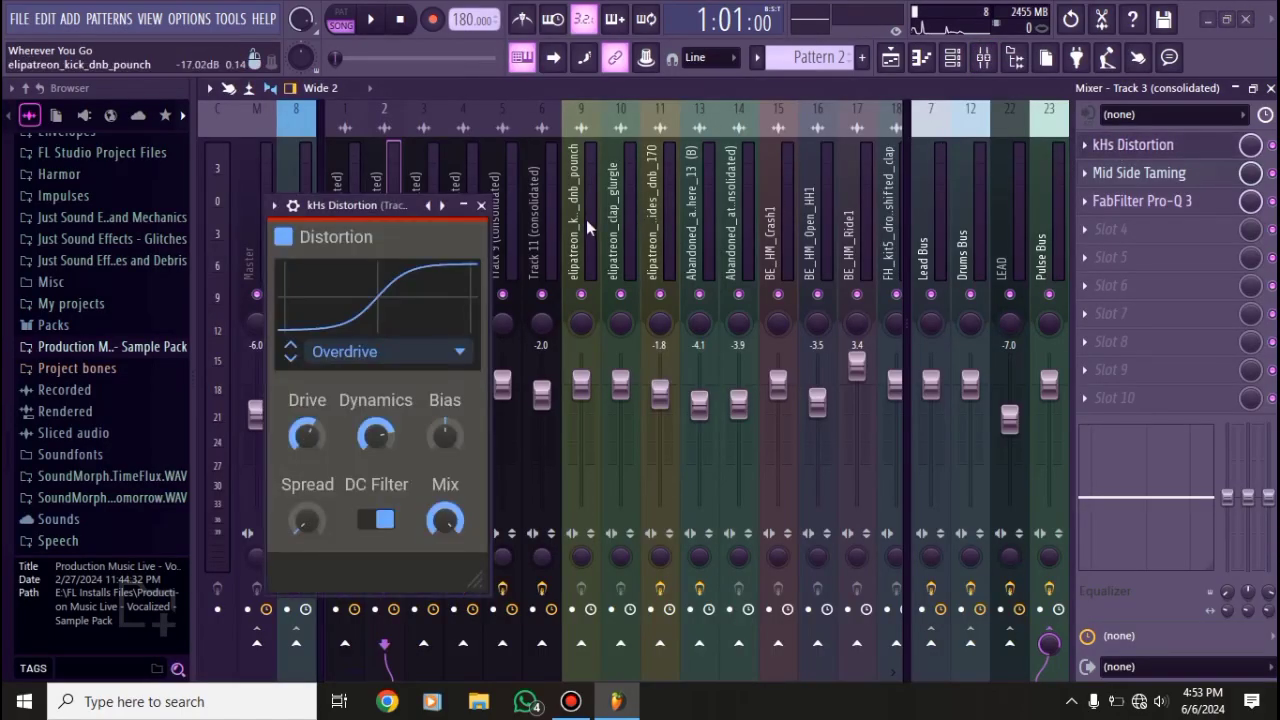
click(481, 206)
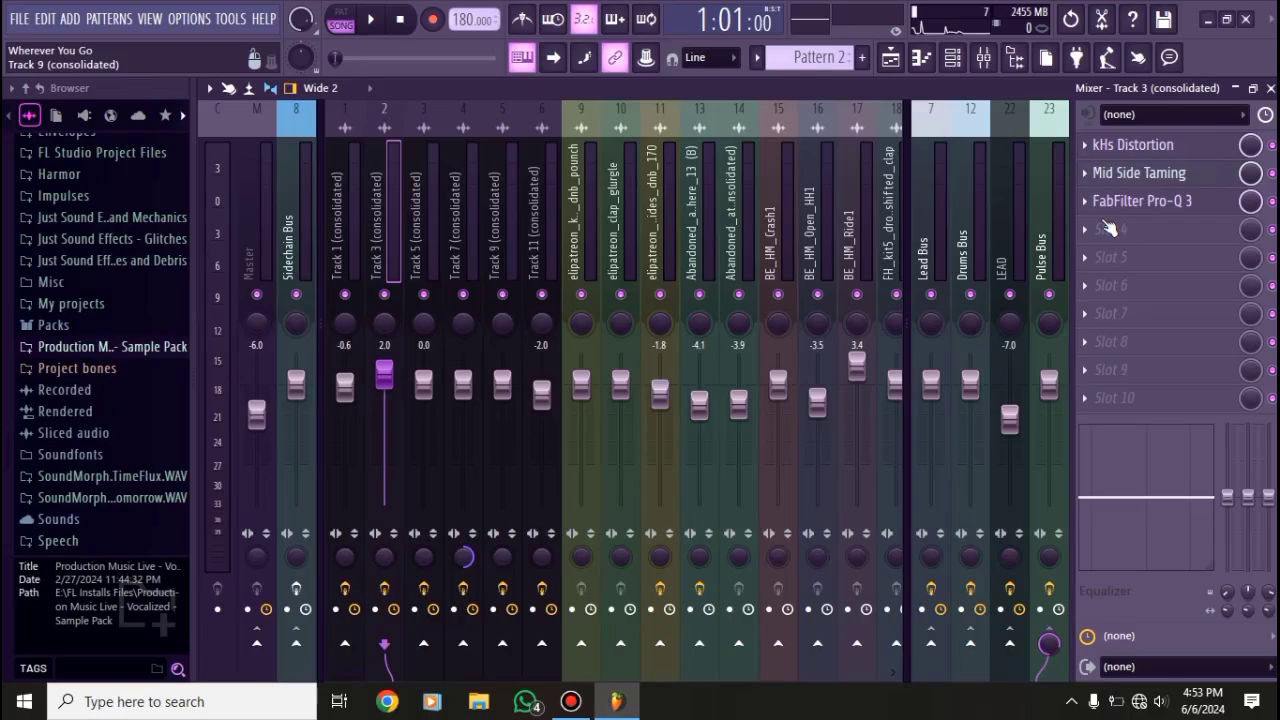
- Inspect the Mid Side Taming patch and FabFilter Pro-Q 3 curve on mixer track 2, and return to the playlist
click(1150, 173)
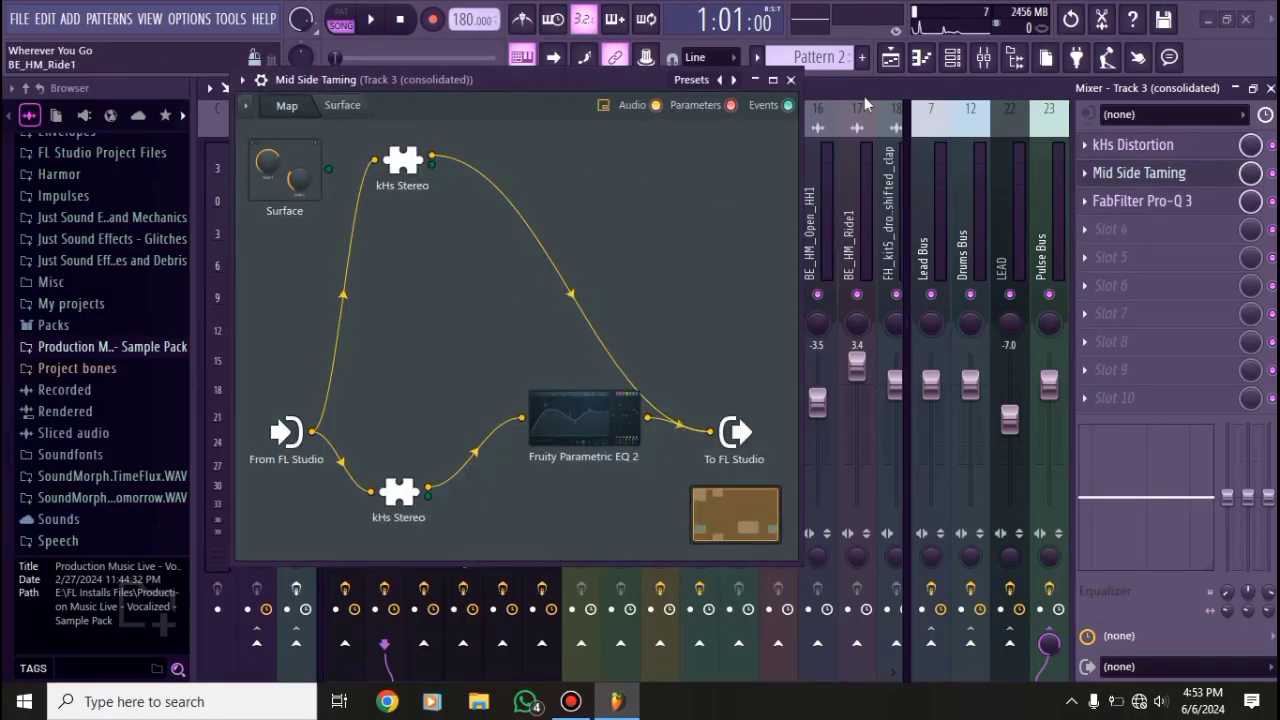
click(790, 79)
click(1143, 201)
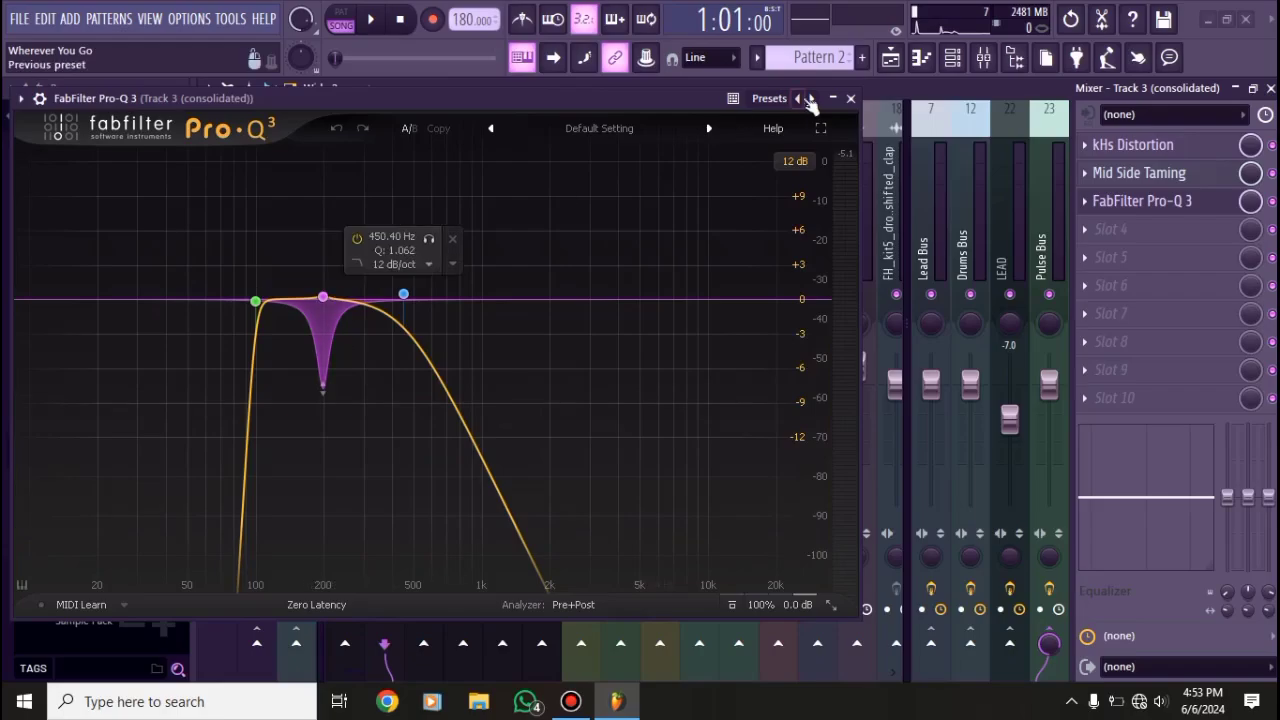
click(850, 98)
click(1270, 88)
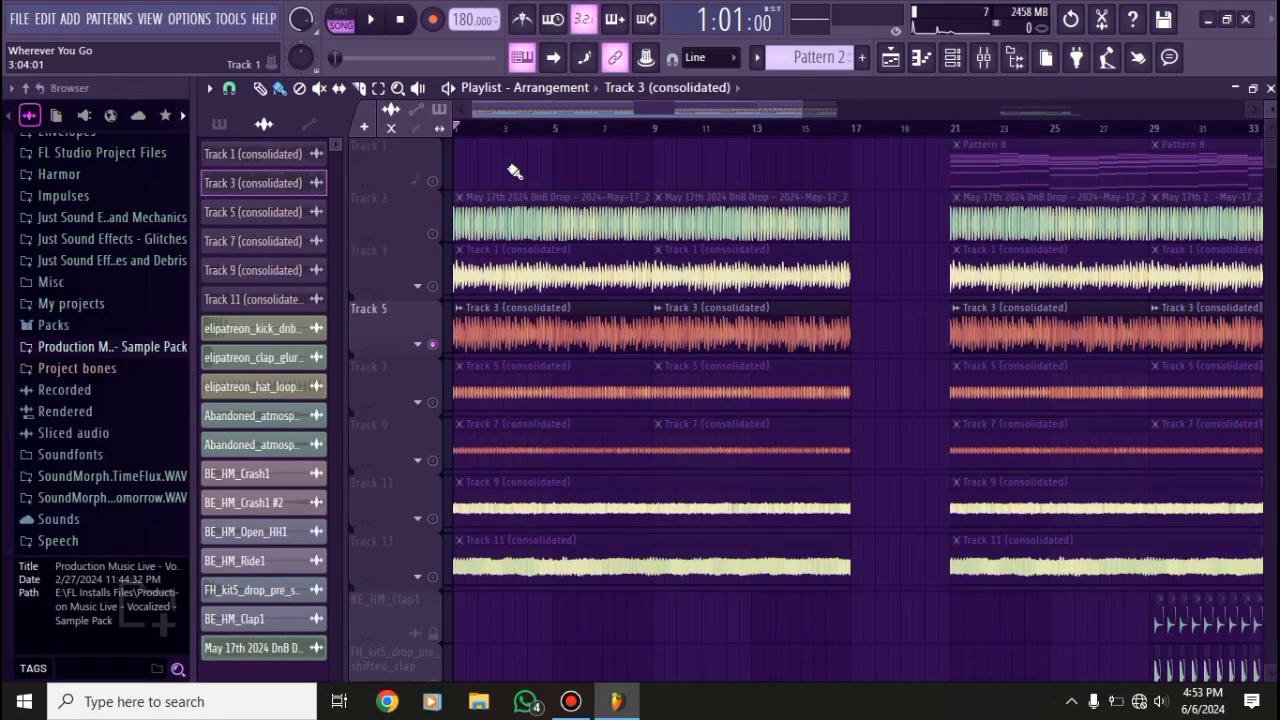
- Replay the soloed Track 3 (consolidated), and solo playlist Track 7 to audition its Track 5 (consolidated) clips
key(space)
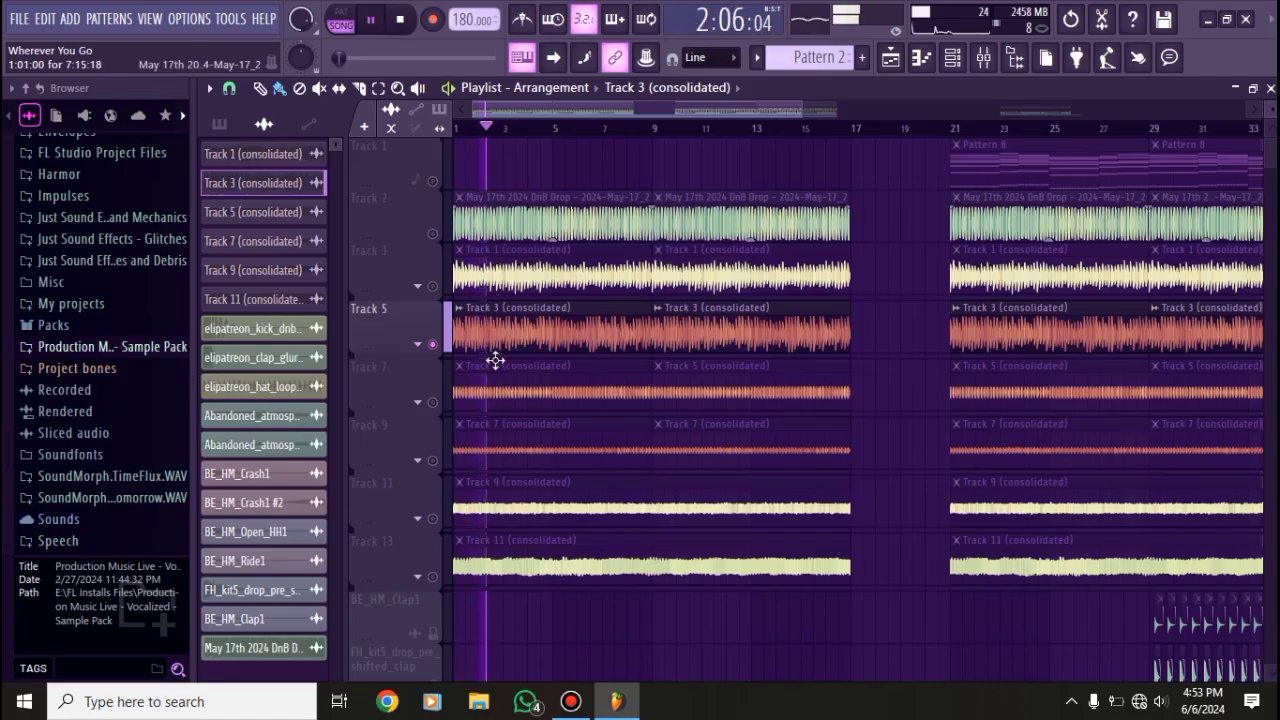
scroll(495, 360, down, 2)
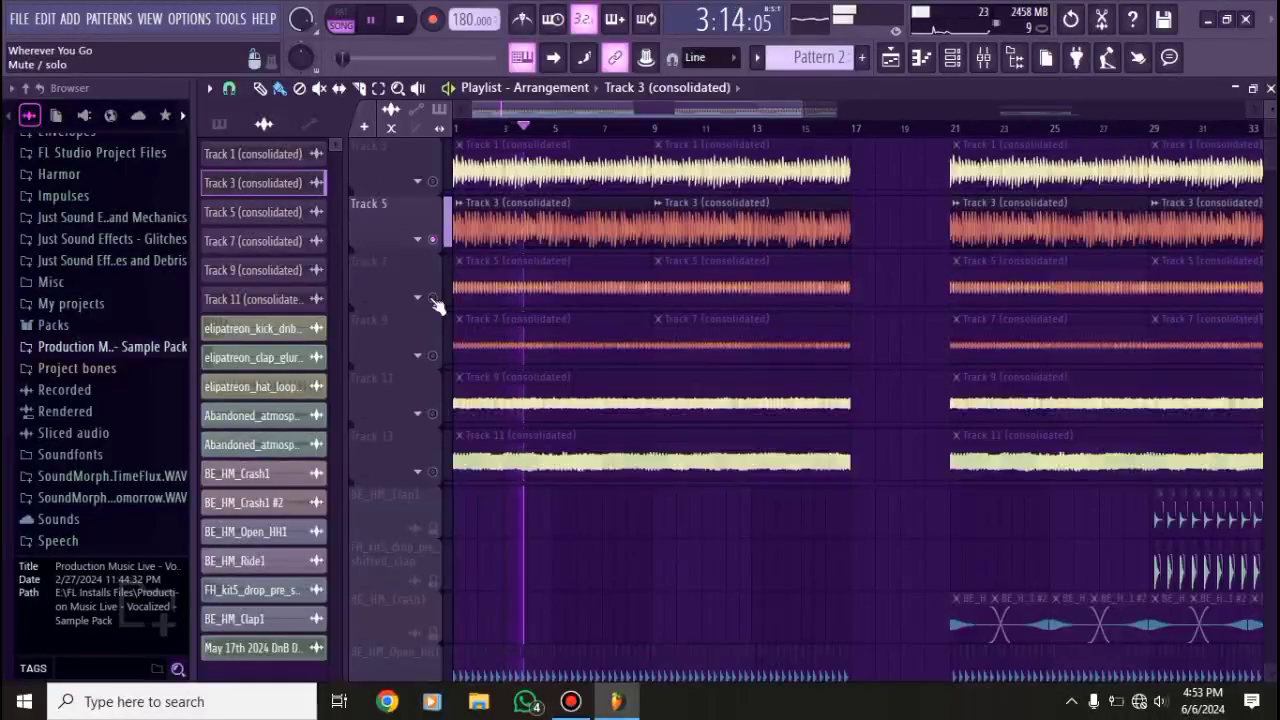
key(space)
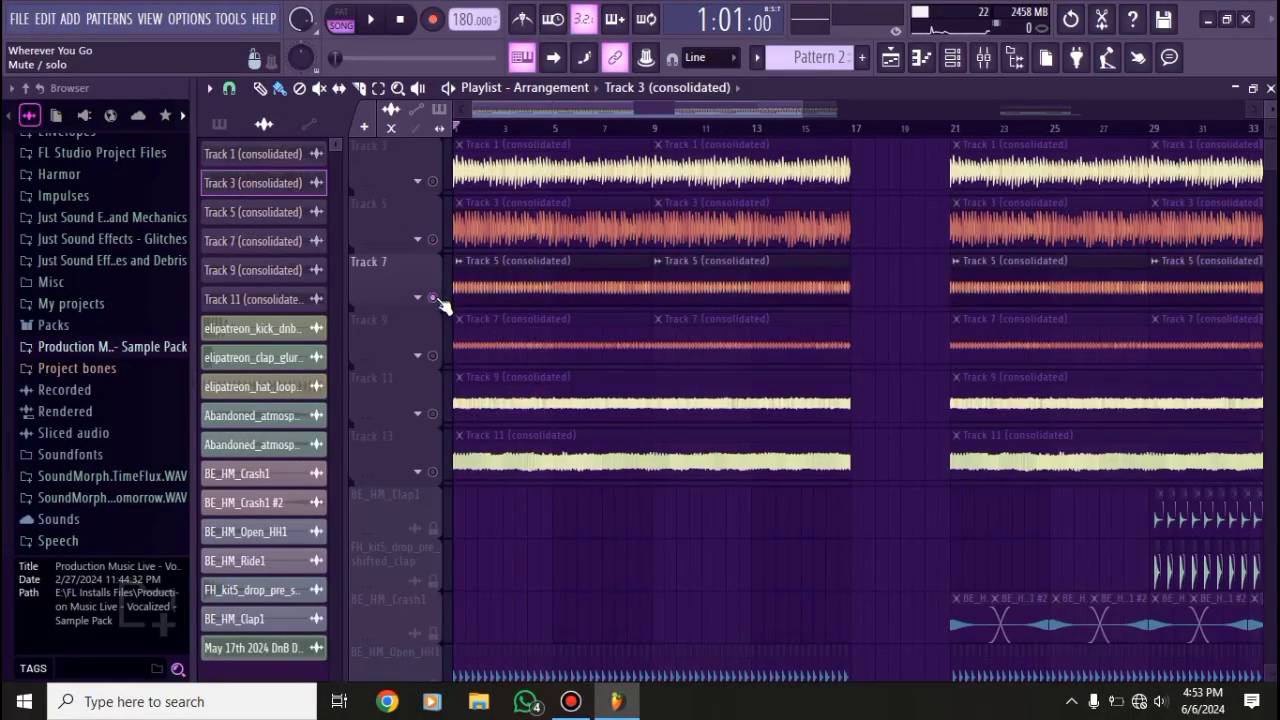
key(space)
key(space)
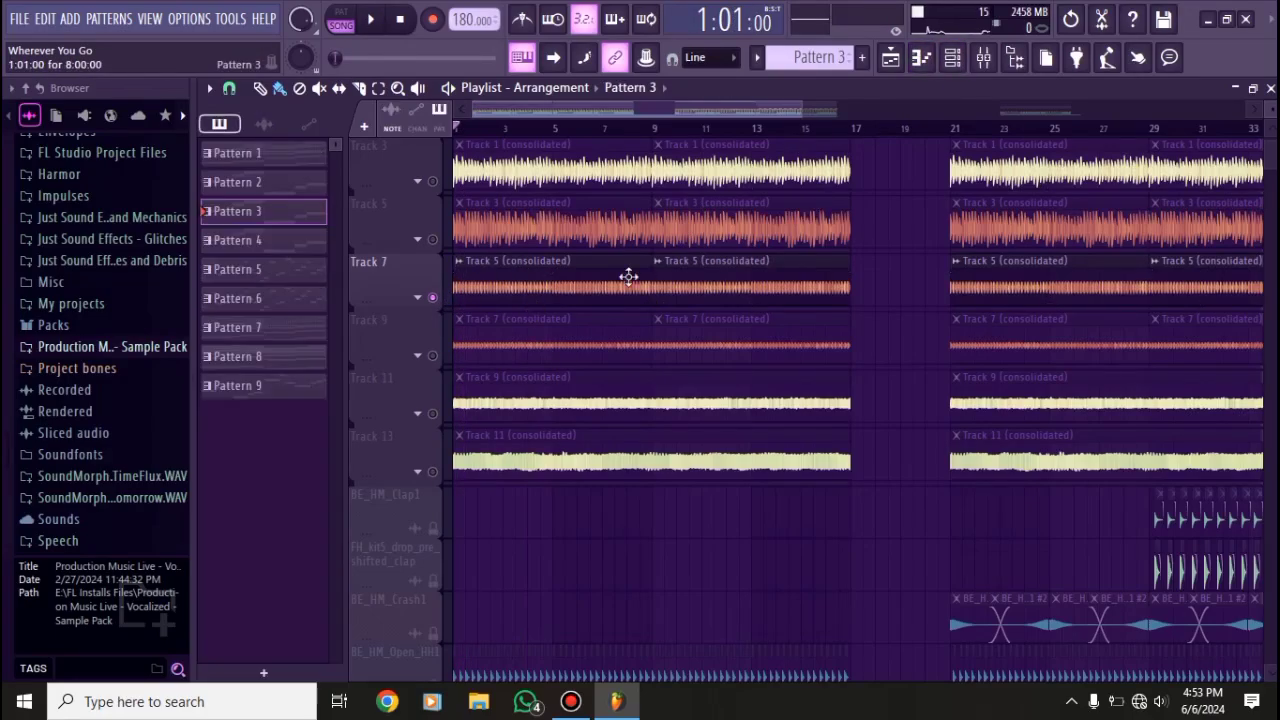
- Show Pattern 3 in the channel rack and inspect its Serum #3 instrument while playing test notes
click(955, 58)
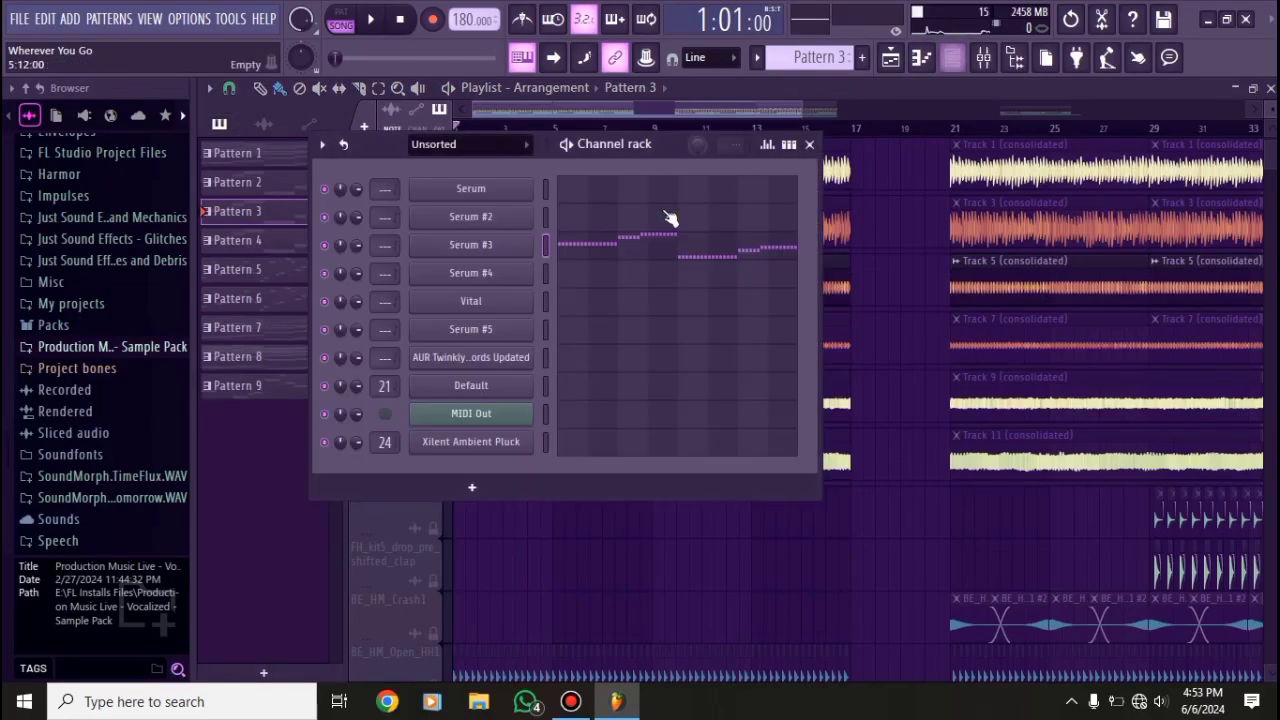
click(527, 248)
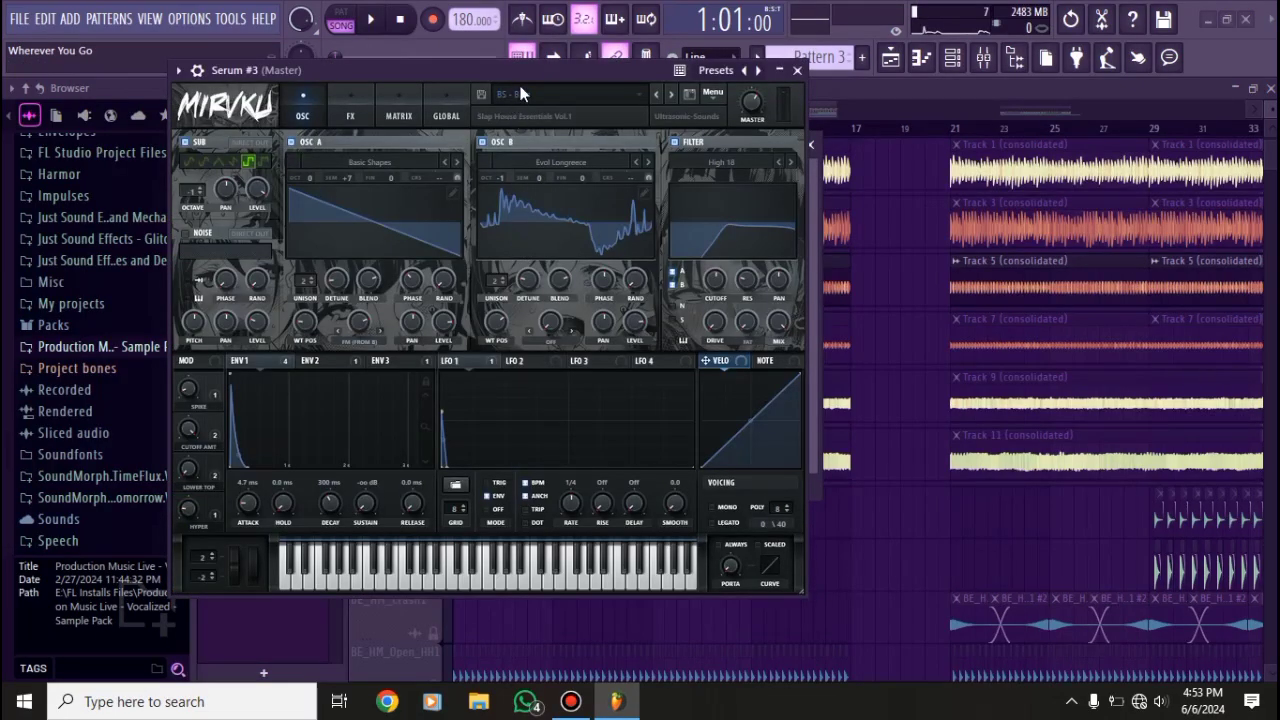
drag(535, 72, 552, 72)
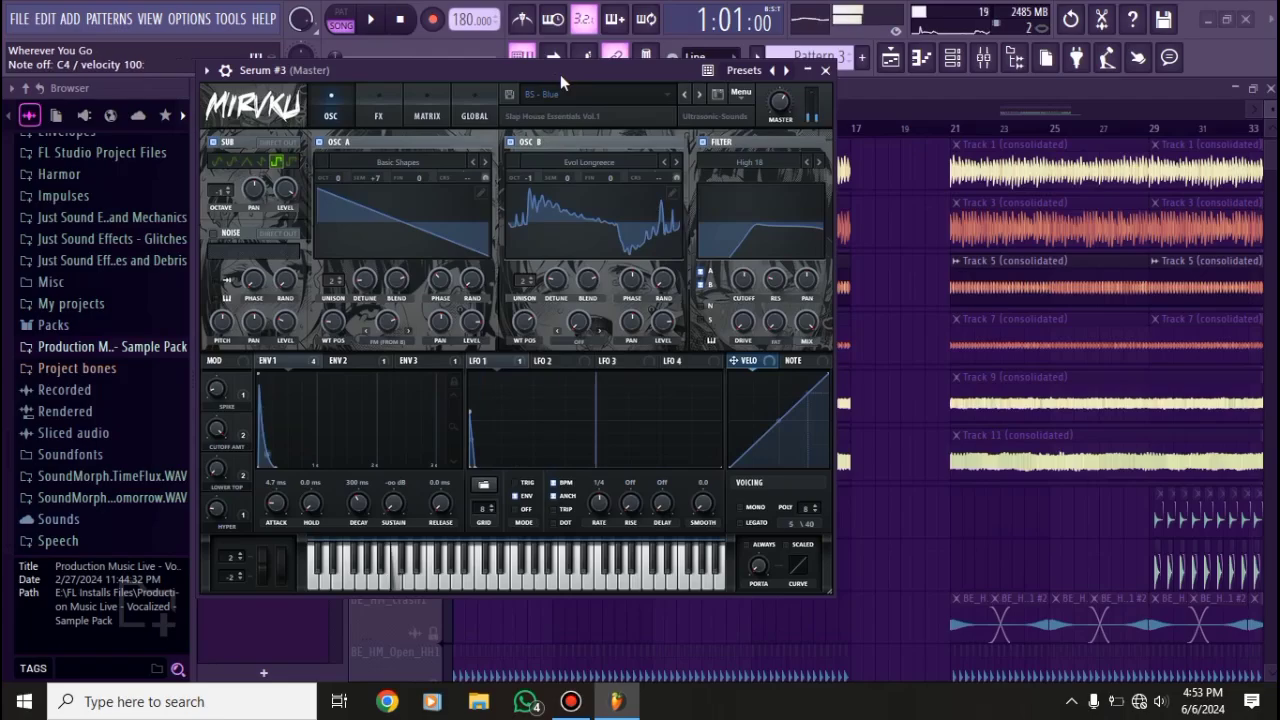
click(825, 70)
click(809, 144)
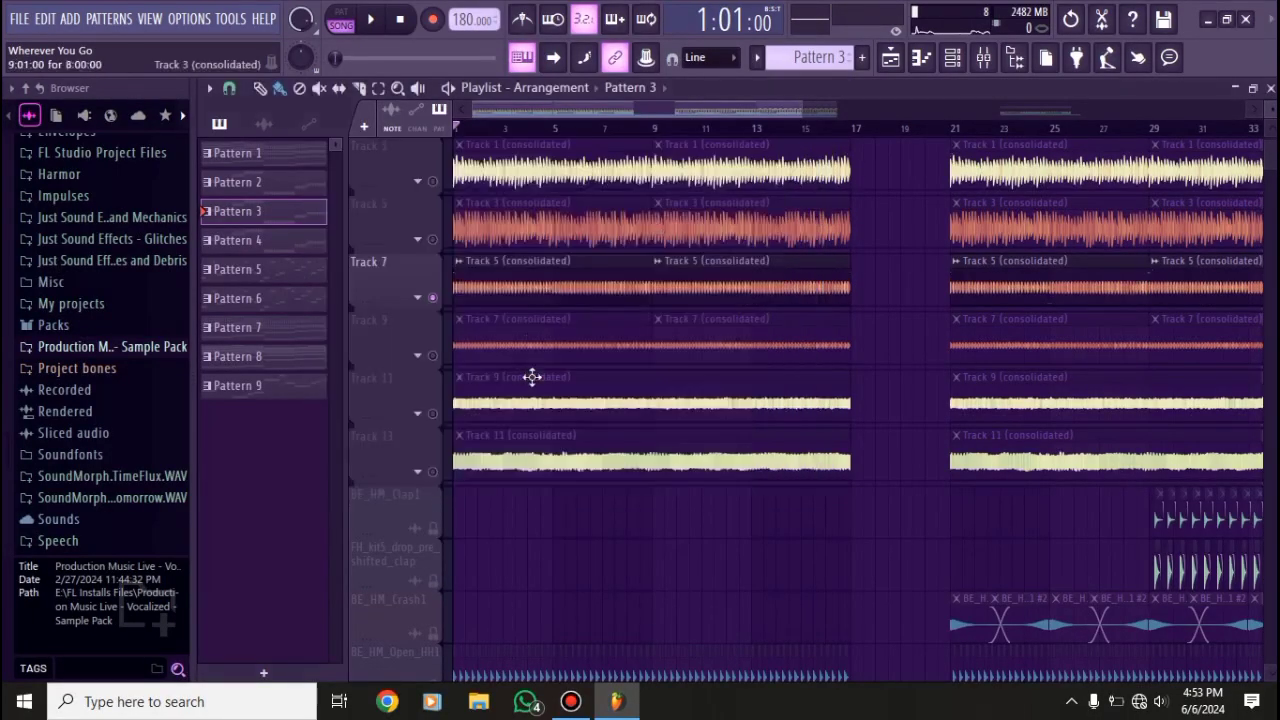
- Find the mixer track of the Track 5 (consolidated) clip and inspect its Disperser effect
click(567, 283)
double_click(567, 283)
click(694, 277)
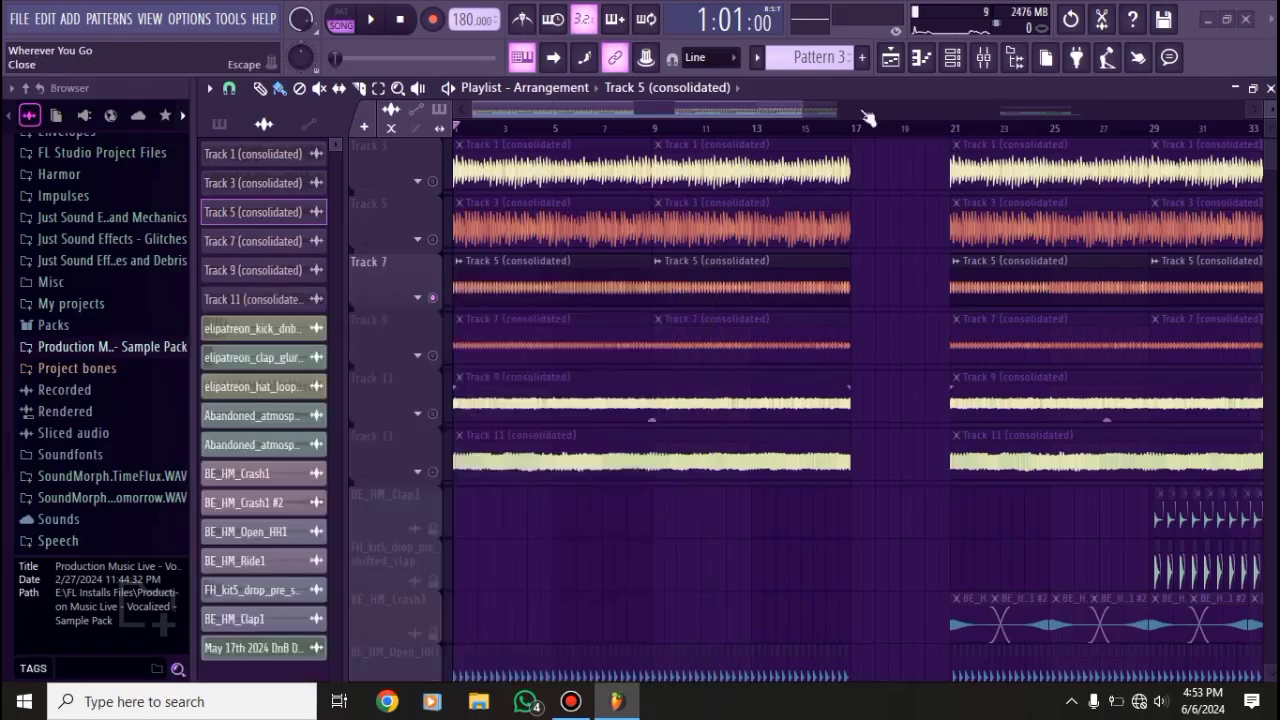
click(983, 57)
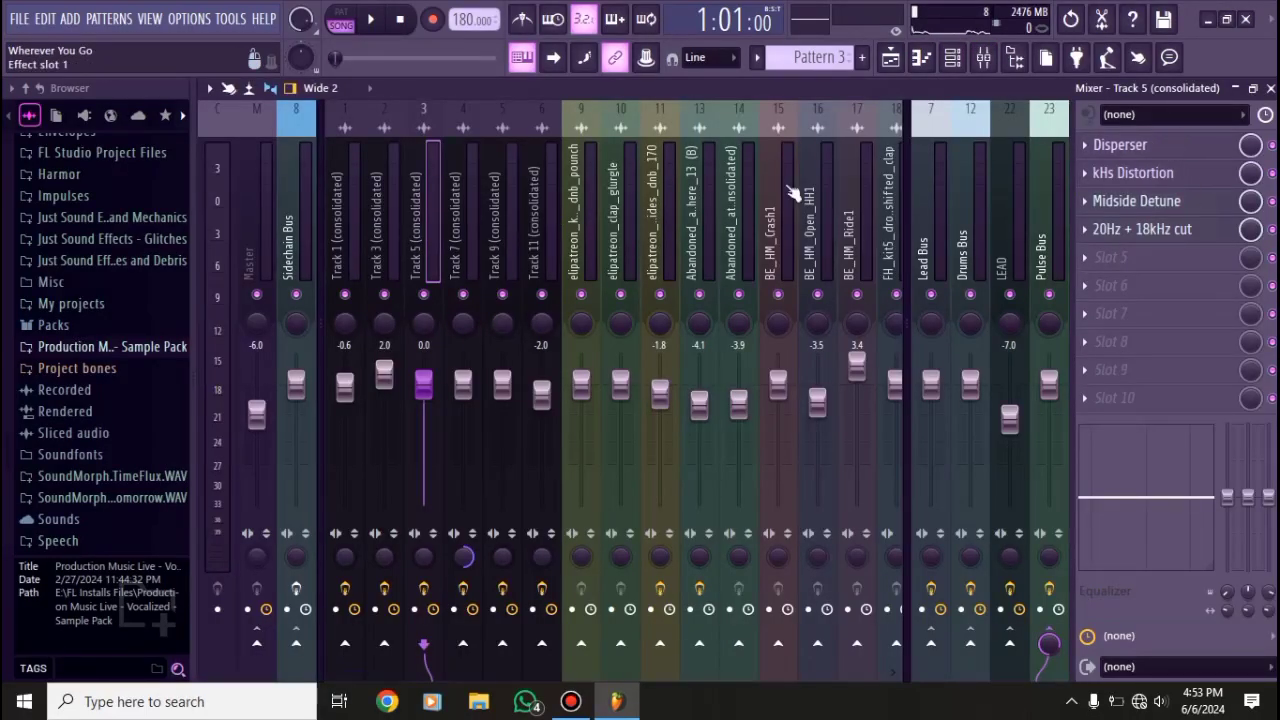
click(1120, 144)
click(568, 100)
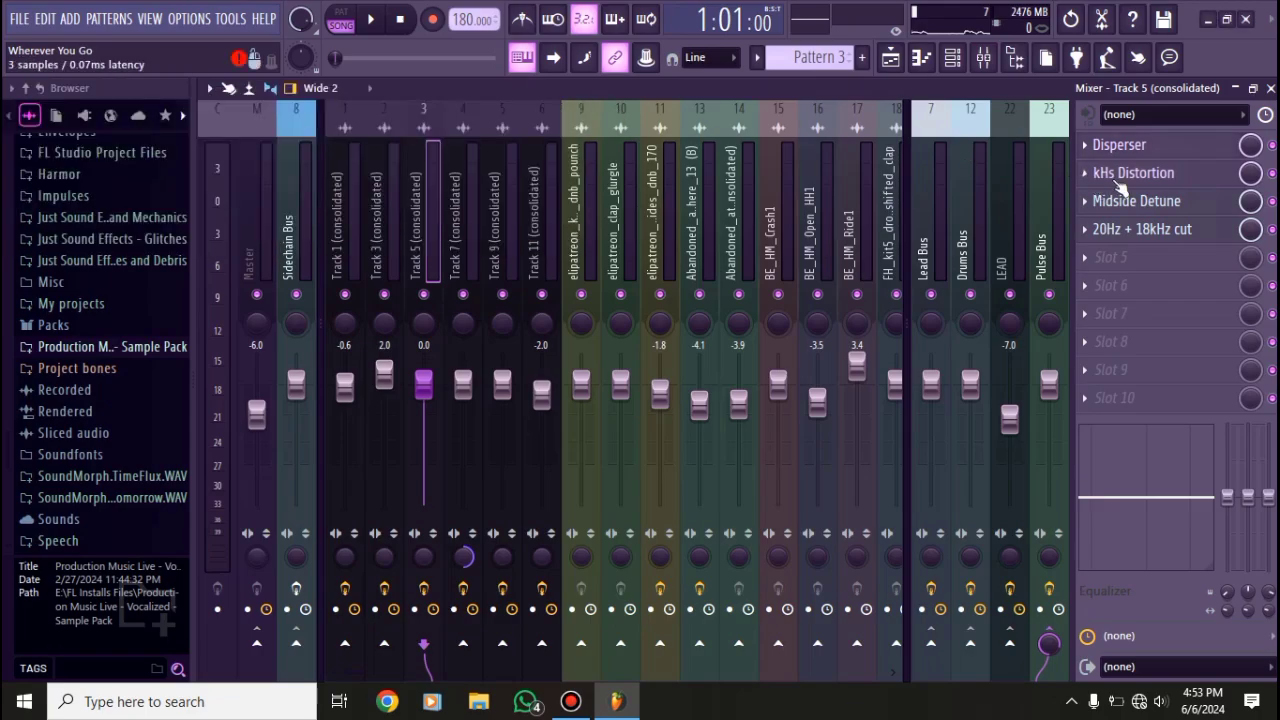
- Inspect the kHs Distortion settings on the Track 5 (consolidated) mixer track
click(1133, 172)
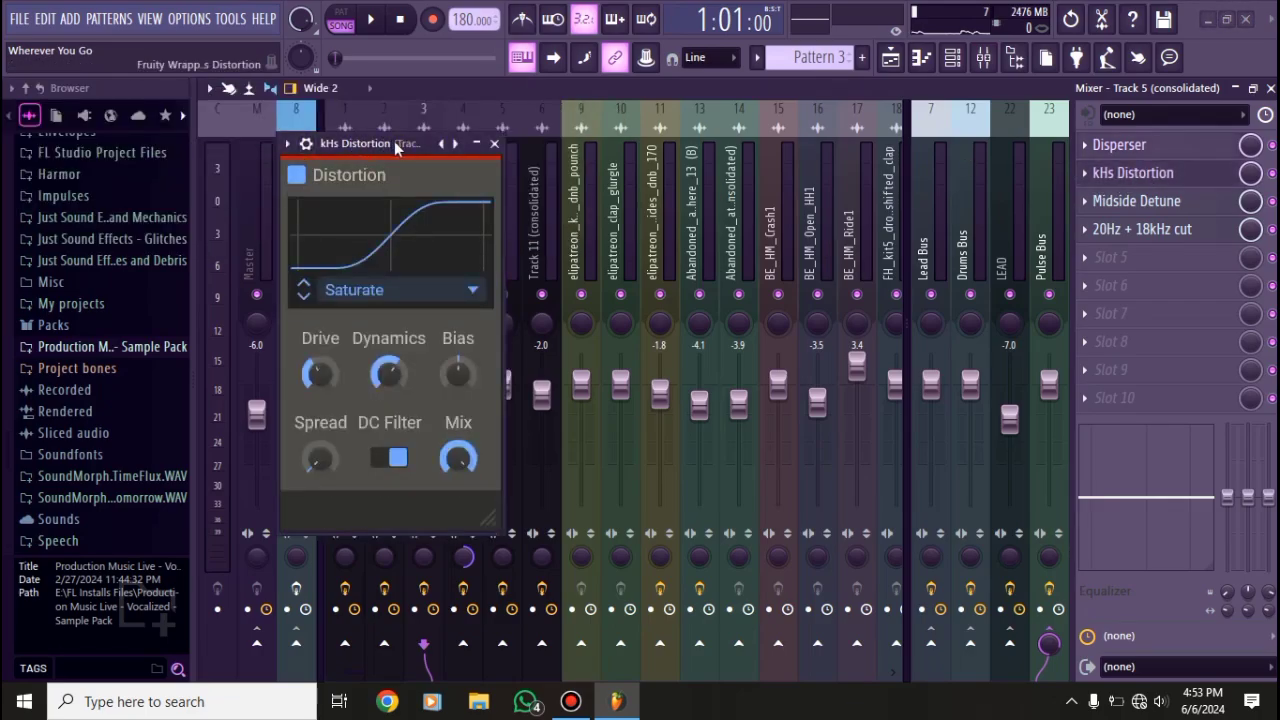
drag(409, 150, 502, 119)
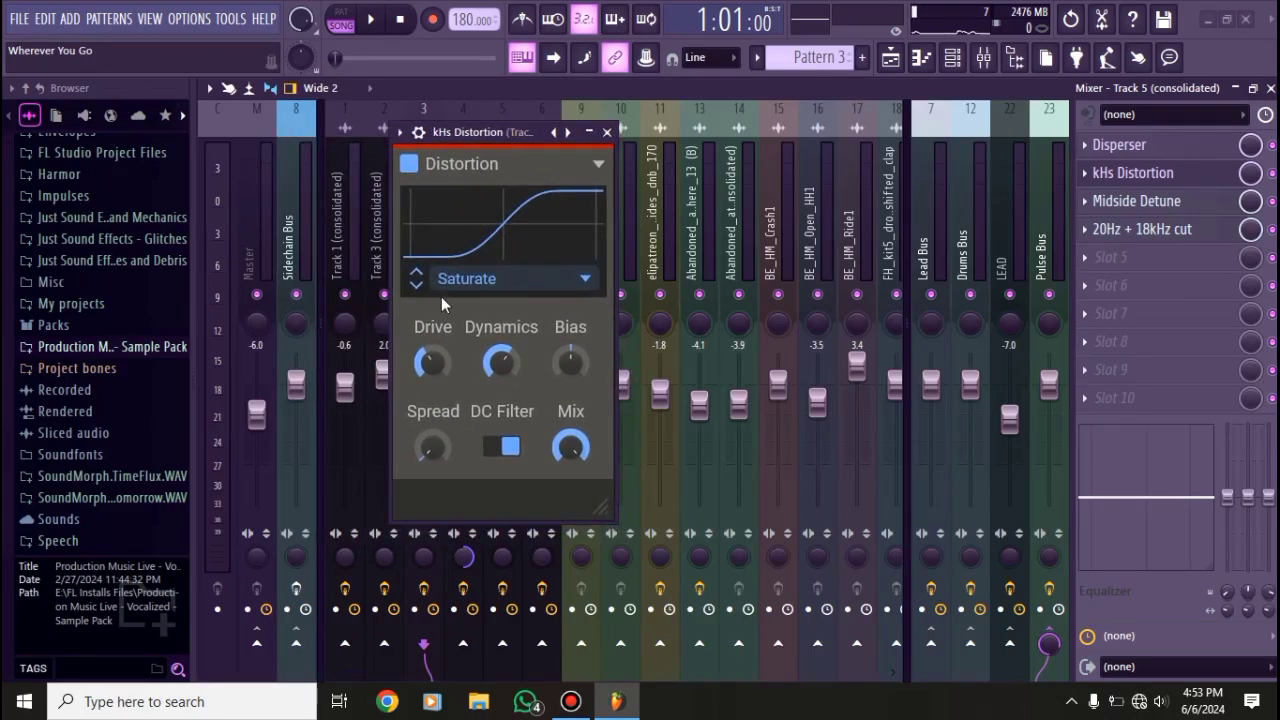
click(608, 132)
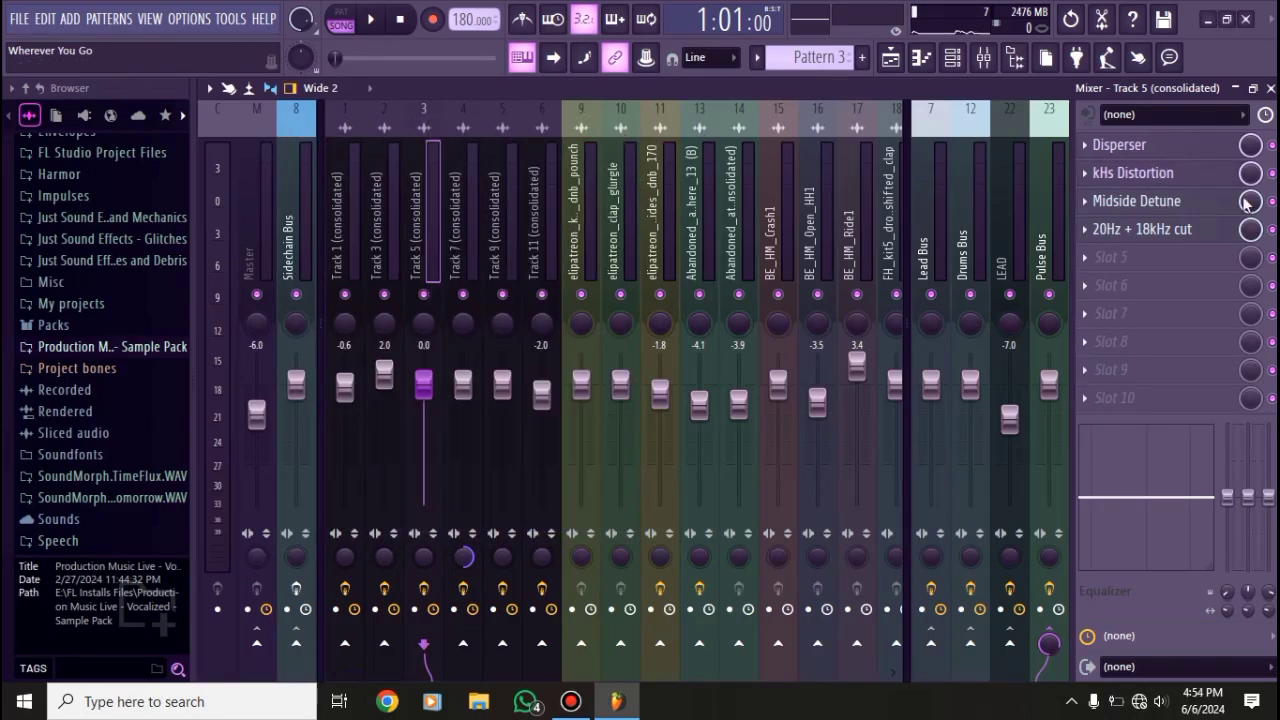
- Open the Midside Detune patch on mixer track 3 and inspect the kHs Stereo module in its lower signal path
click(1136, 200)
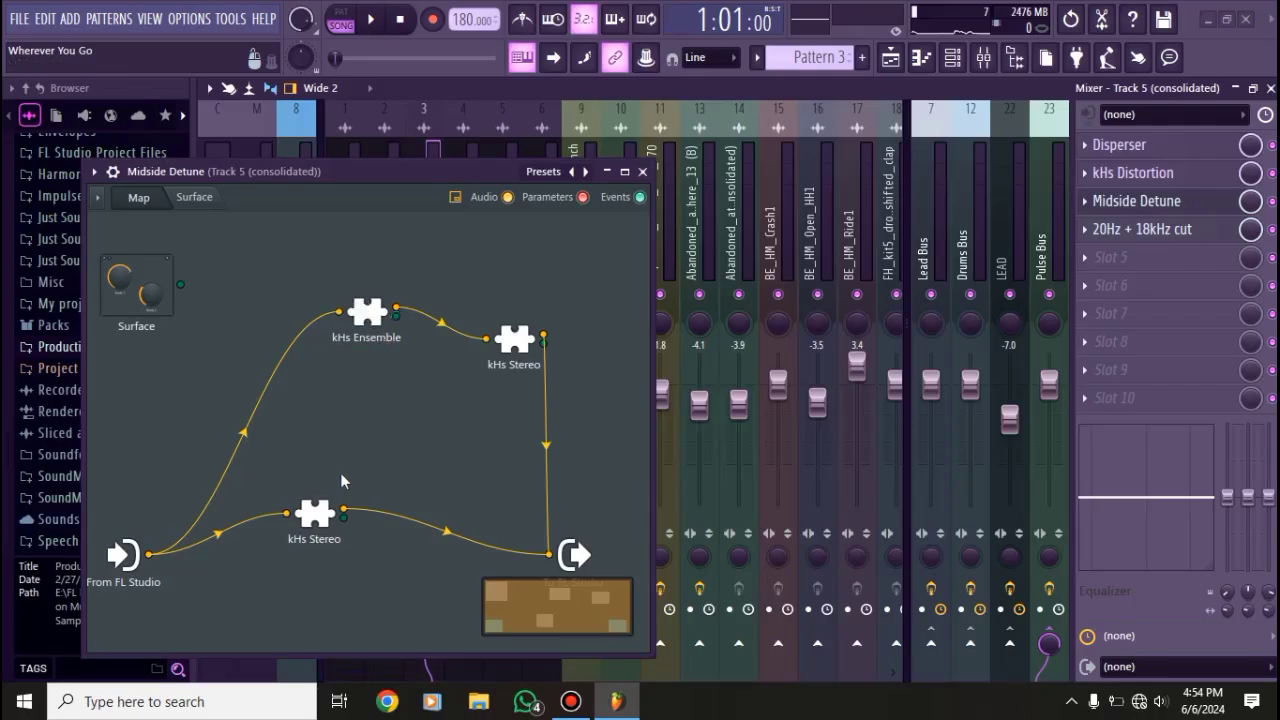
click(314, 518)
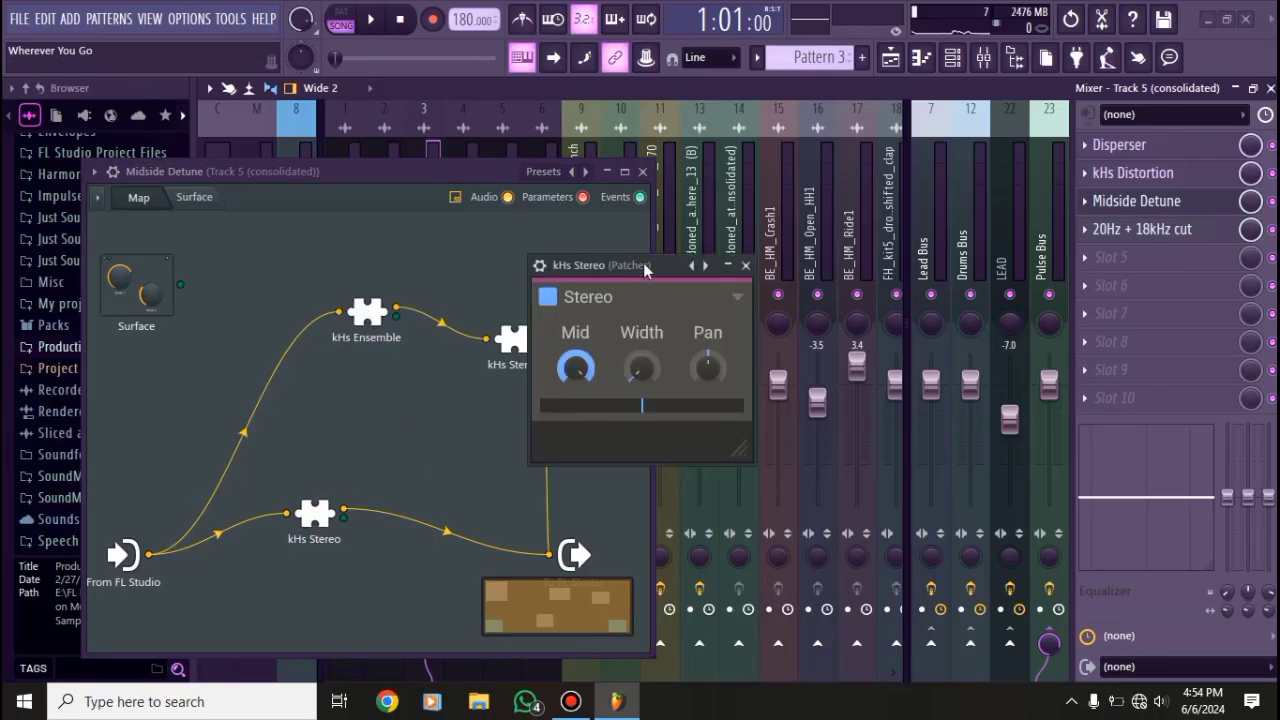
drag(600, 261, 402, 192)
click(546, 192)
drag(314, 514, 374, 531)
- Inspect the kHs Ensemble module in the upper signal path of the Midside Detune patch
double_click(374, 316)
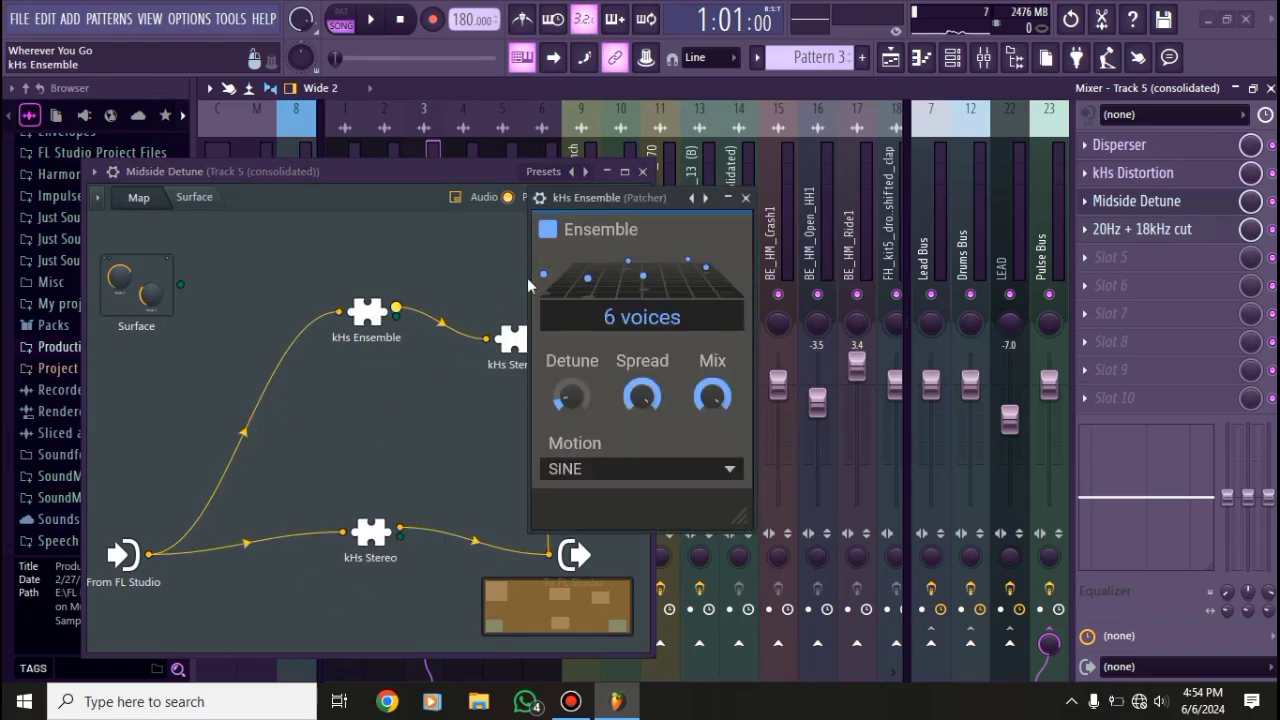
drag(615, 198, 469, 197)
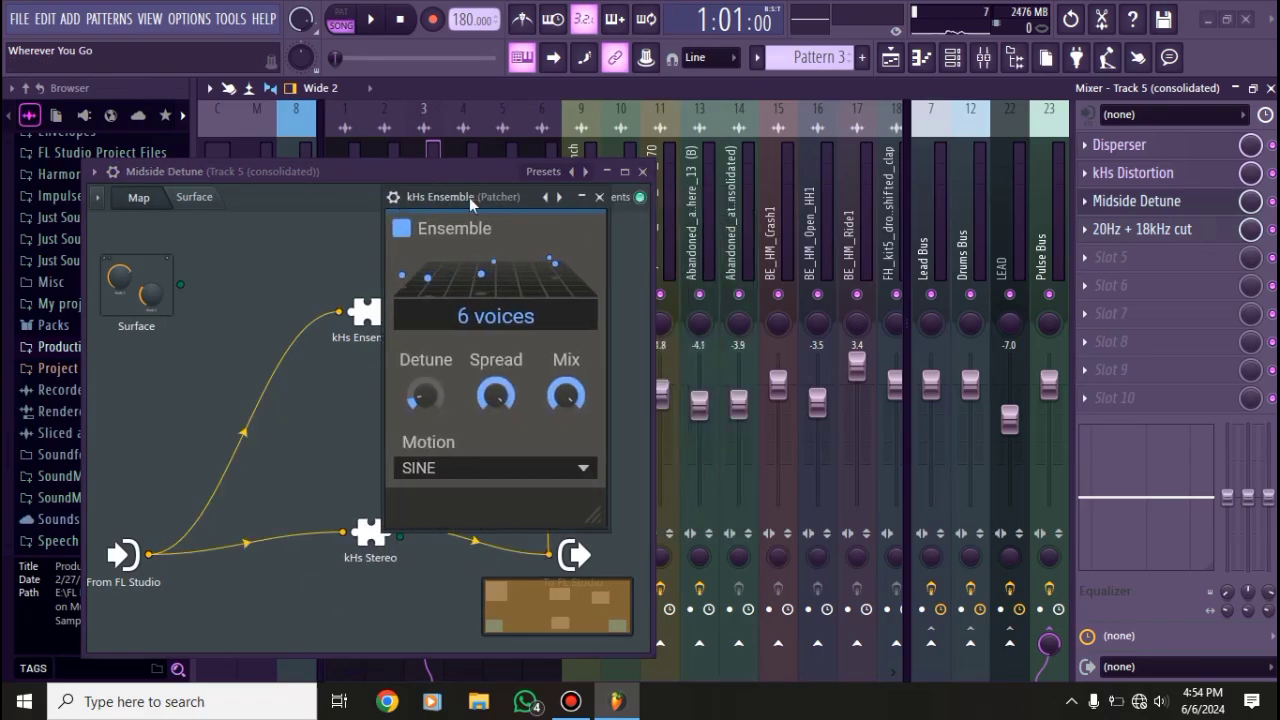
click(600, 198)
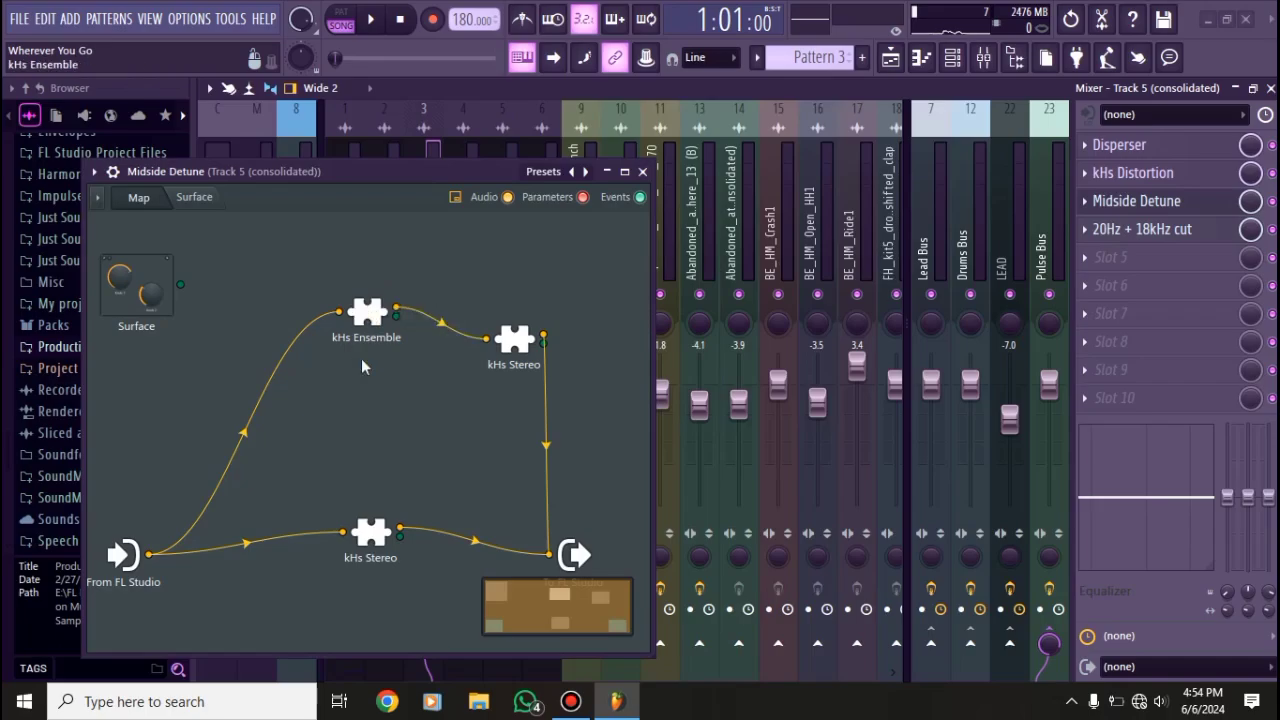
- Check the kHs Stereo module after kHs Ensemble, and reposition both kHs Stereo modules to tidy the patch map
double_click(518, 337)
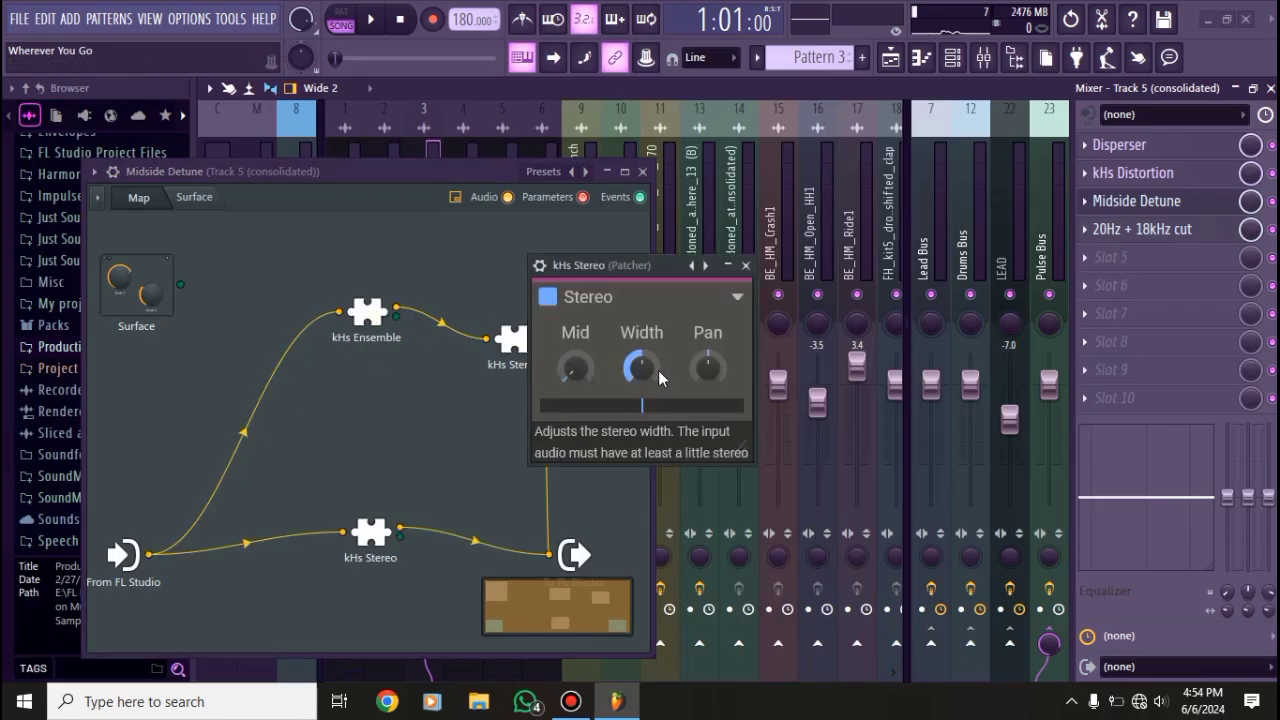
click(740, 263)
drag(377, 541, 367, 507)
drag(530, 360, 518, 325)
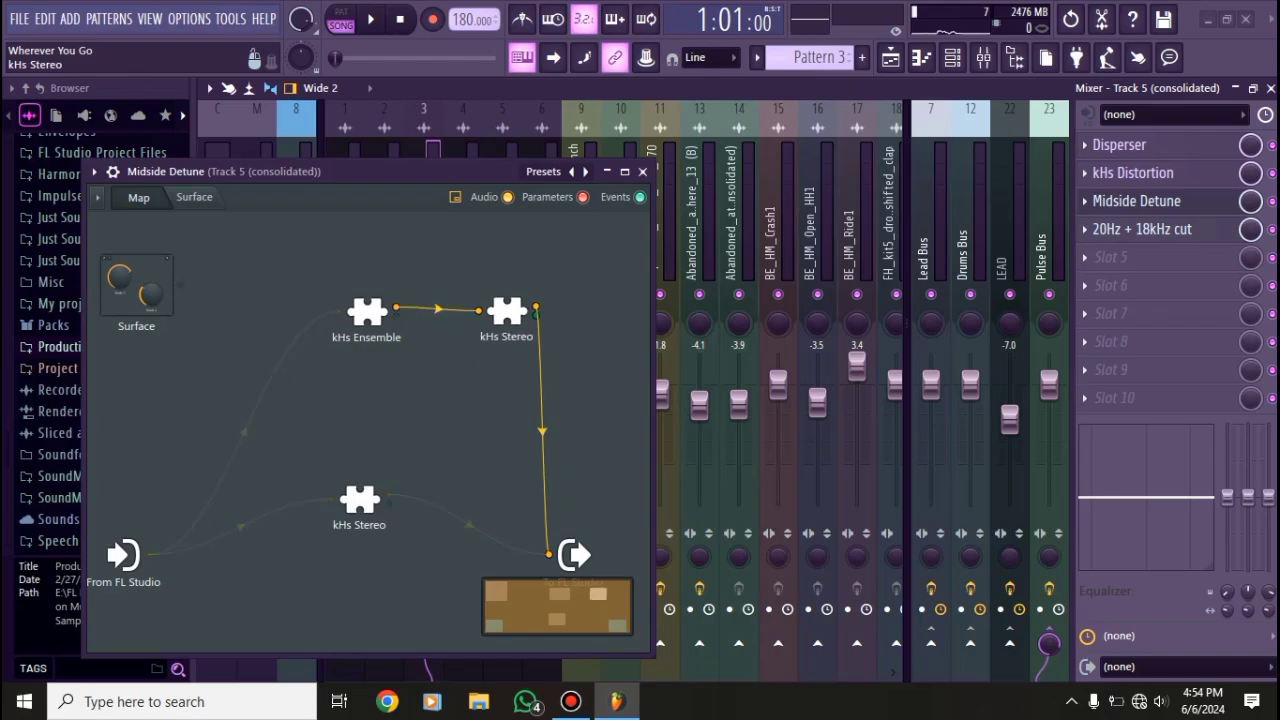
- Inspect the 20Hz + 18kHz cut EQ on the Track 5 (consolidated) mixer track
click(641, 172)
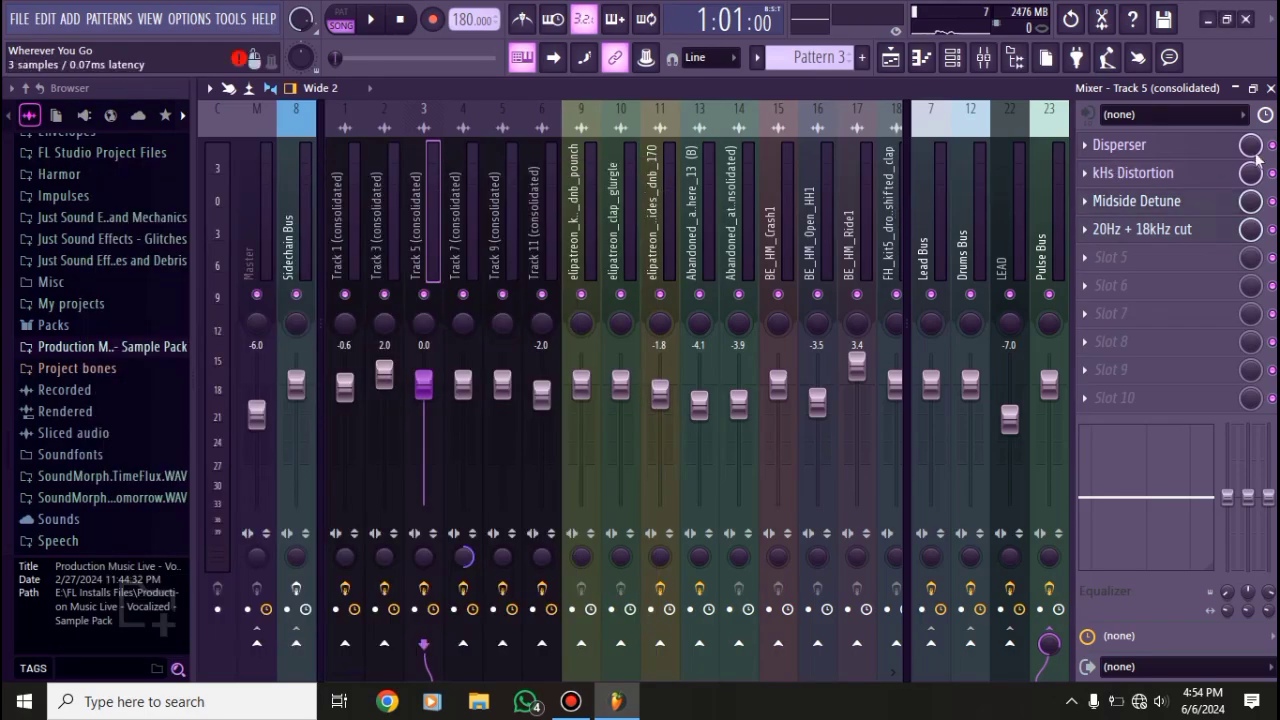
click(1160, 231)
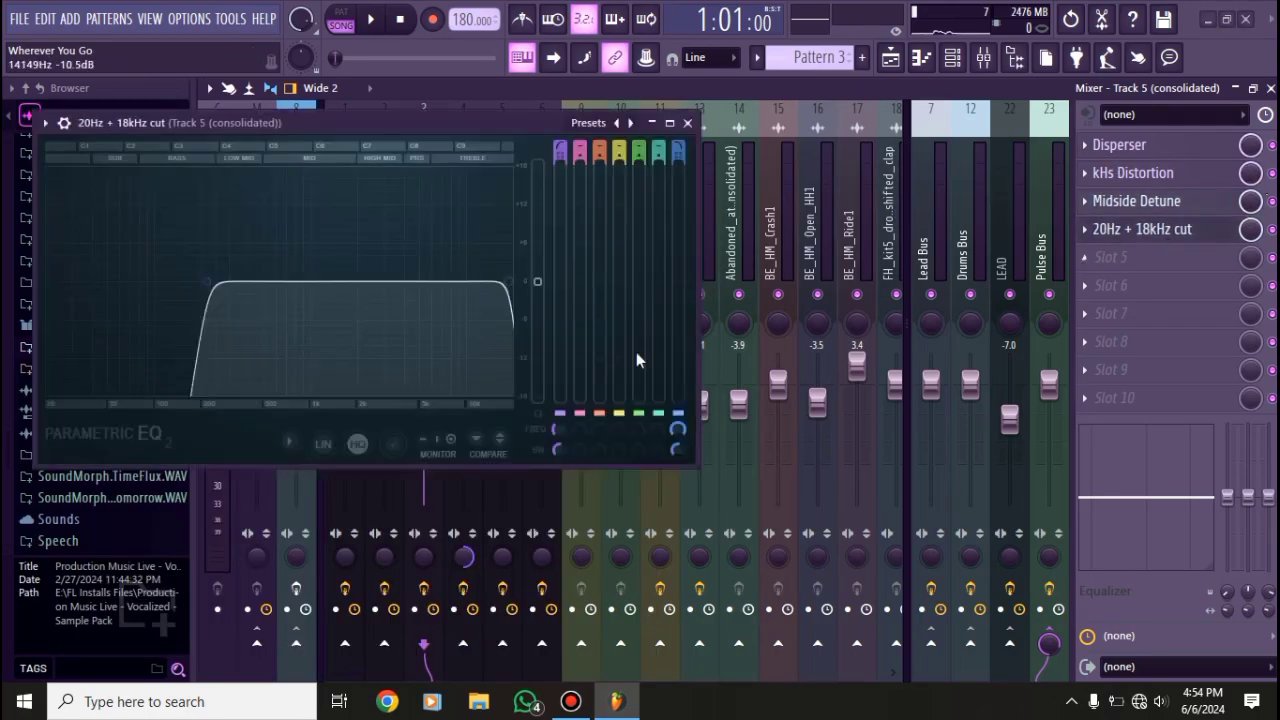
click(687, 122)
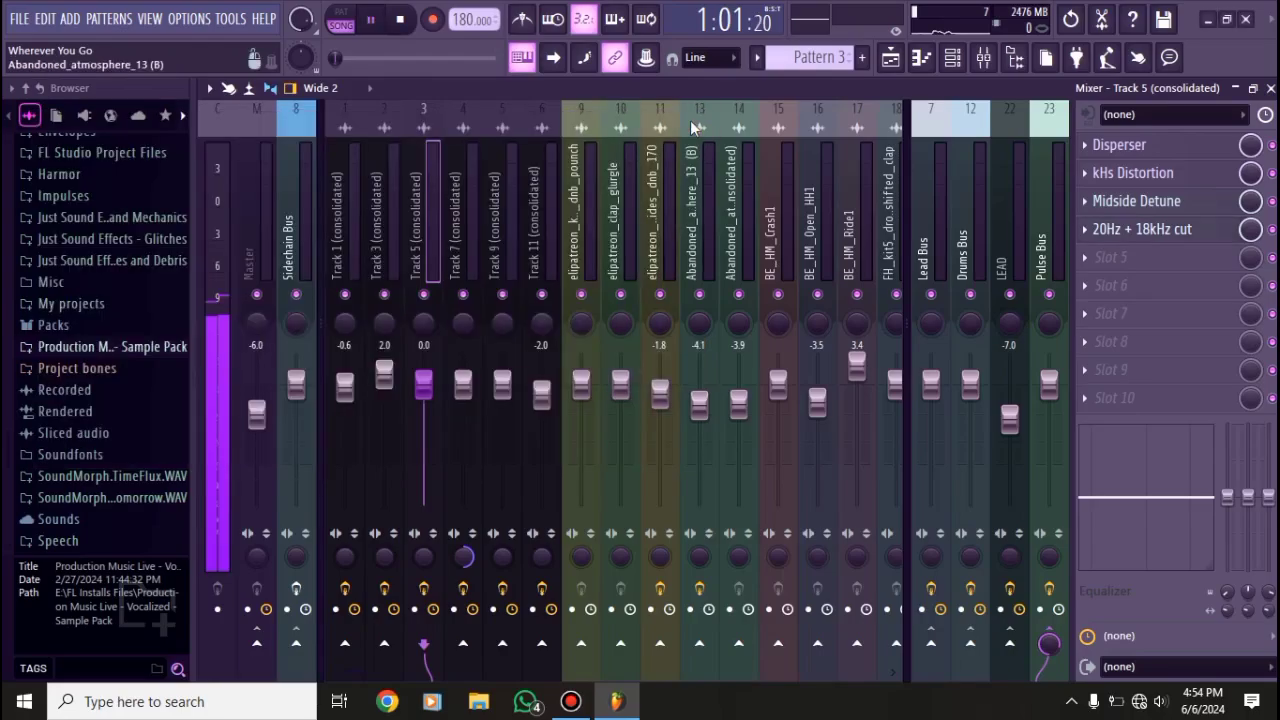
- Play Track 5 (consolidated) with its mixer effects bypassed, re-enabling them one by one between playbacks to compare the sound
key(space)
key(space)
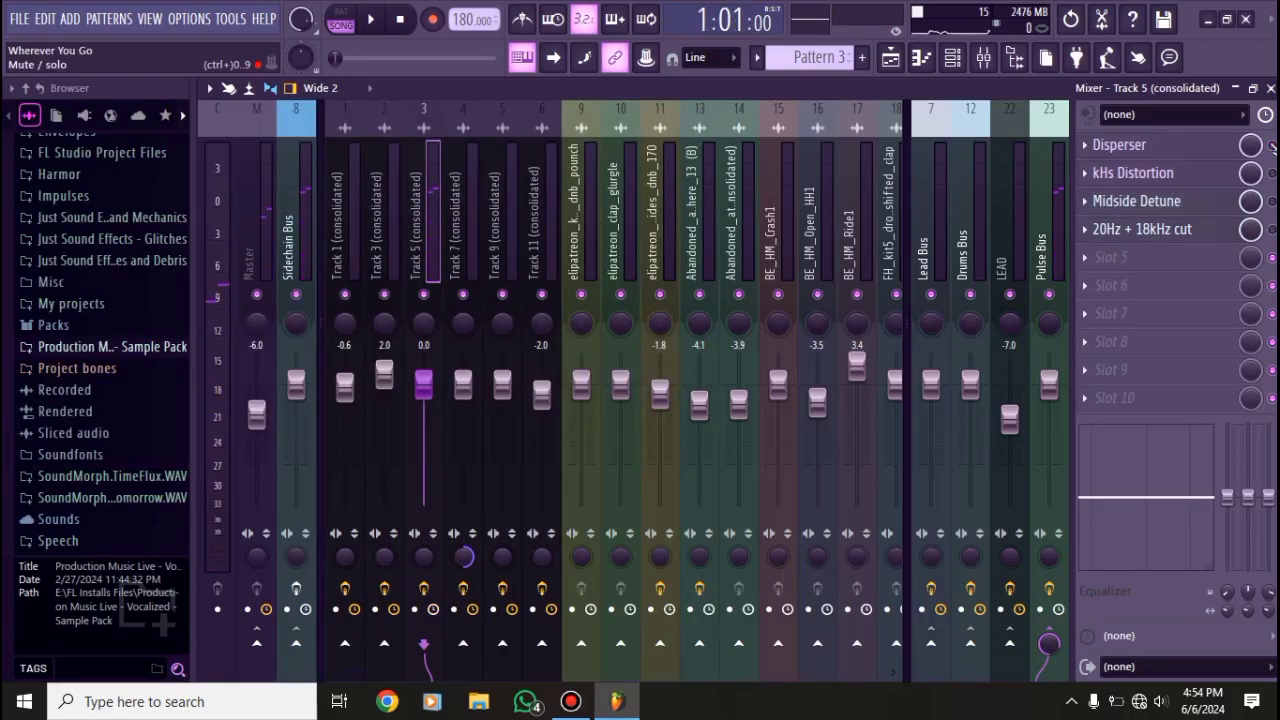
key(space)
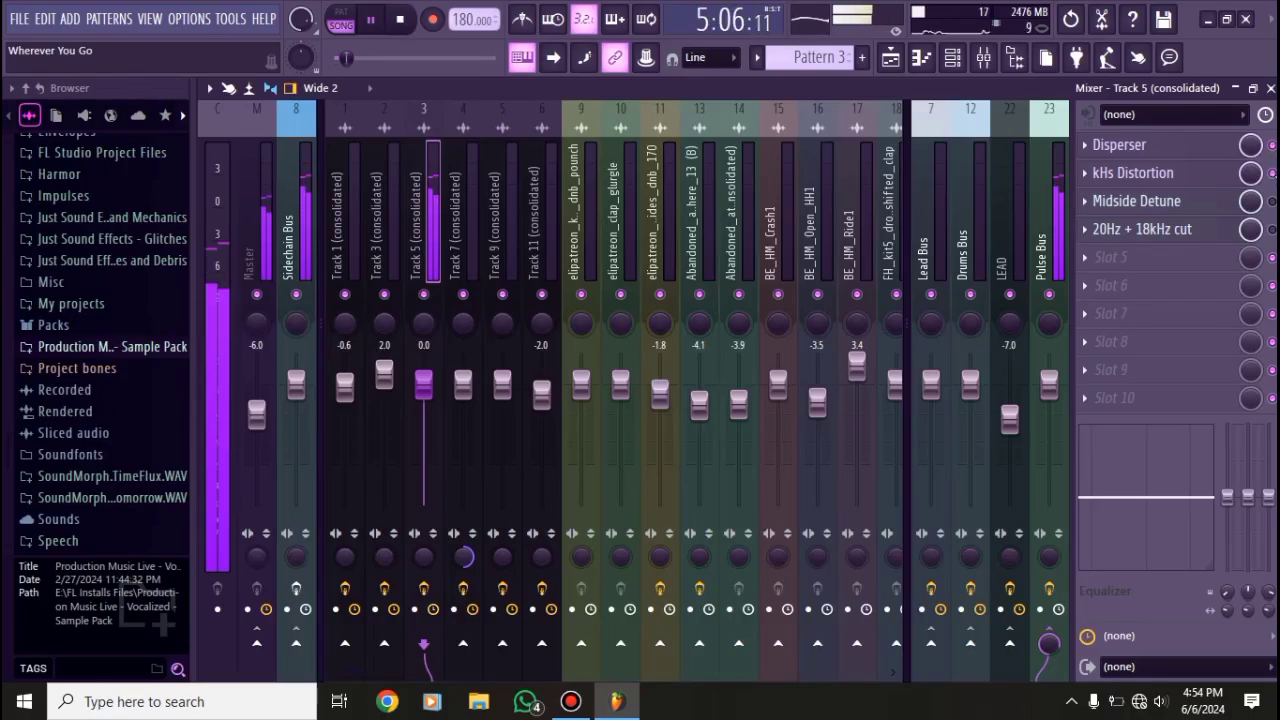
key(space)
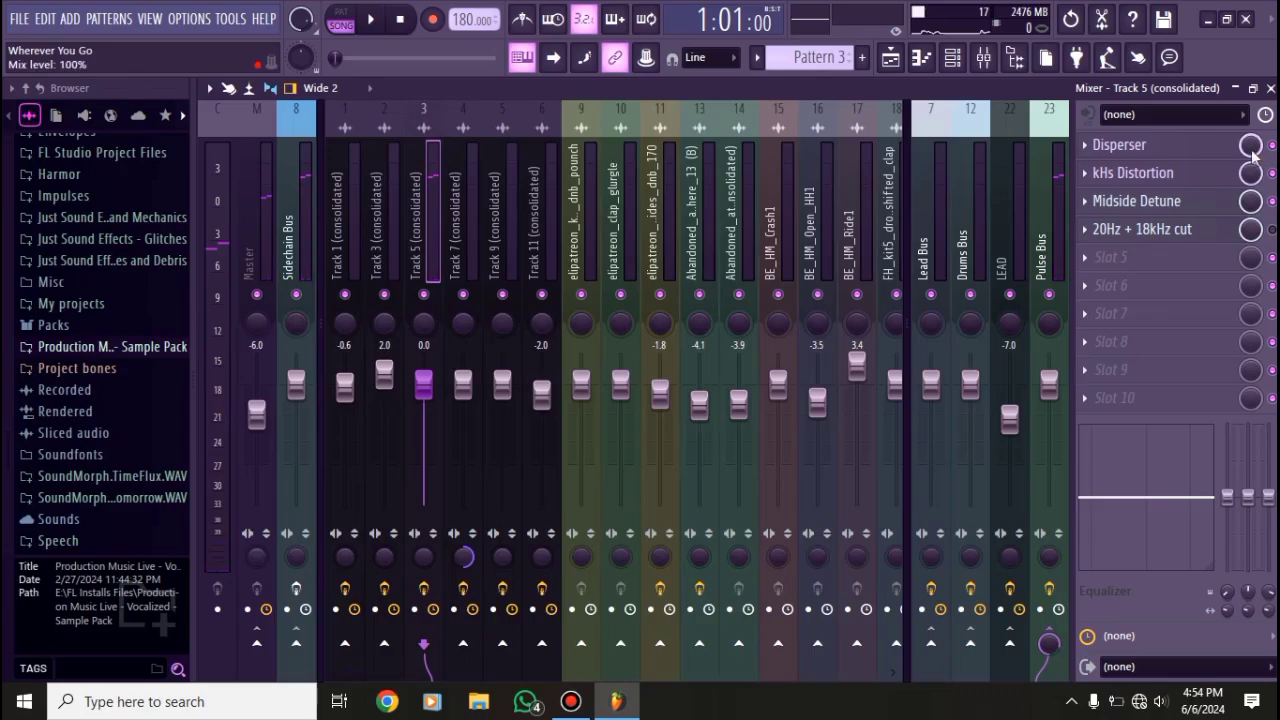
key(space)
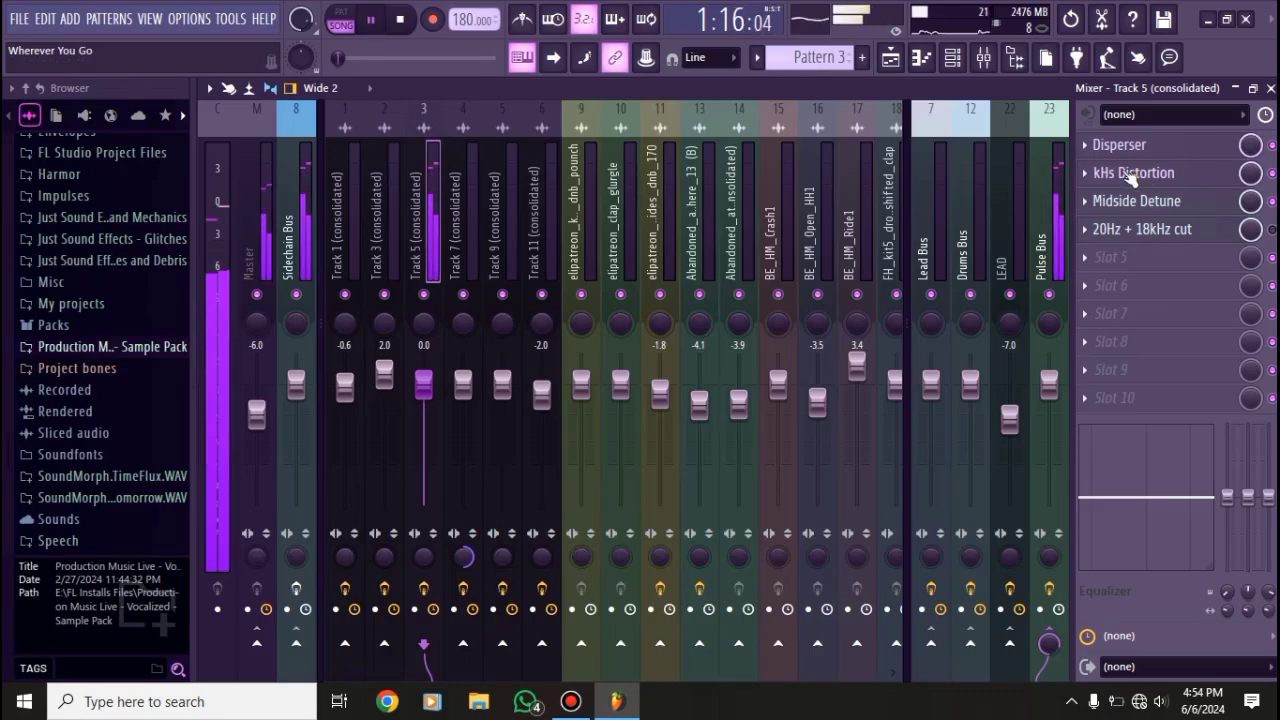
key(space)
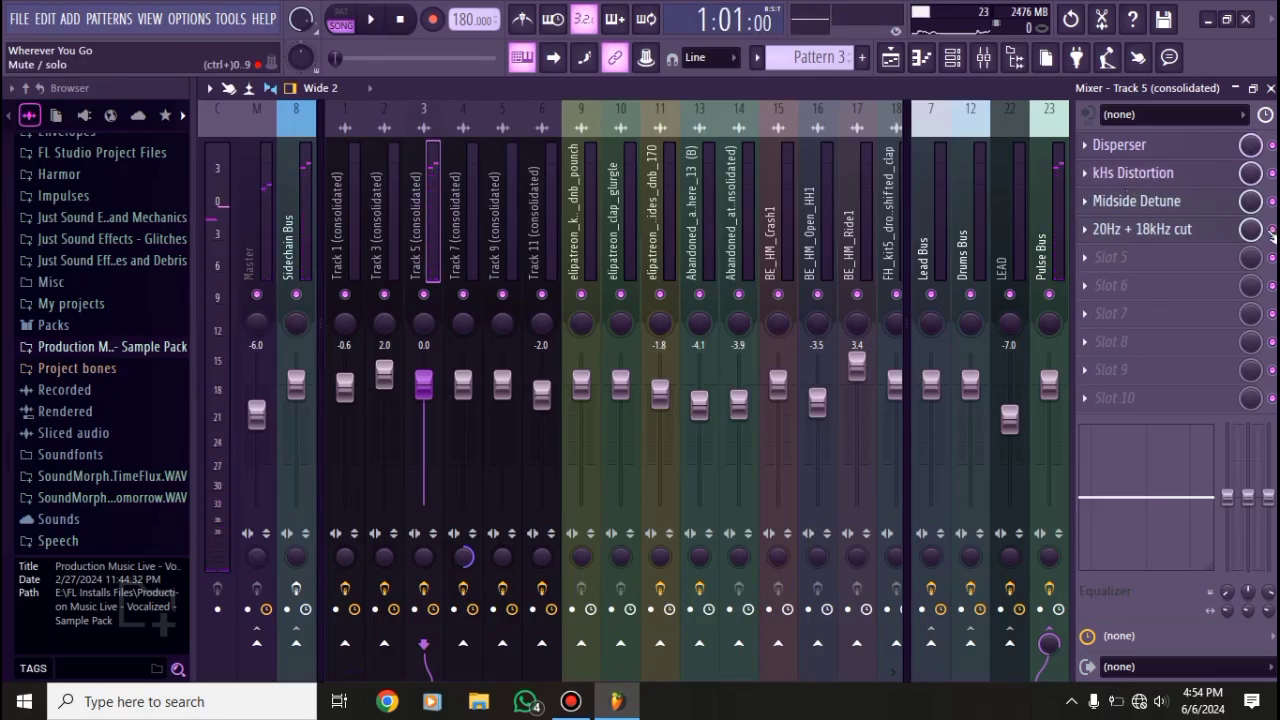
key(space)
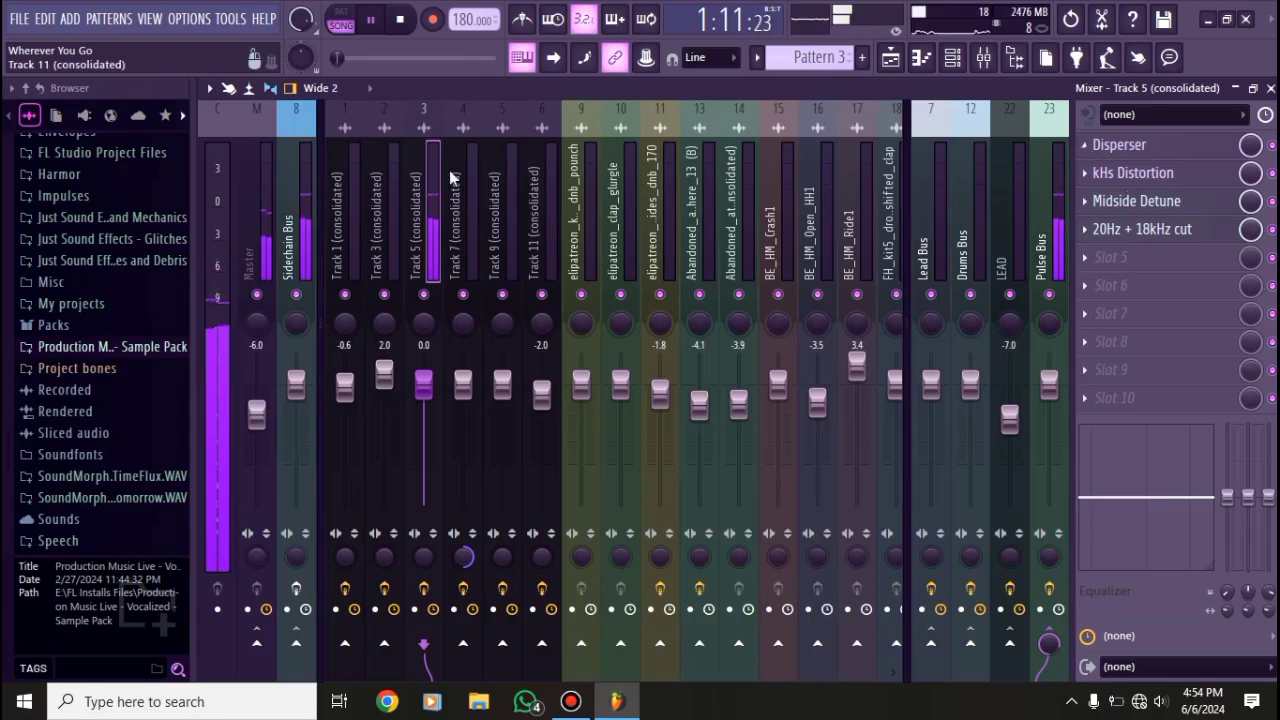
- Return to the playlist and audition the Track 7 (consolidated) clips with playlist Track 9 soloed
click(1270, 88)
key(space)
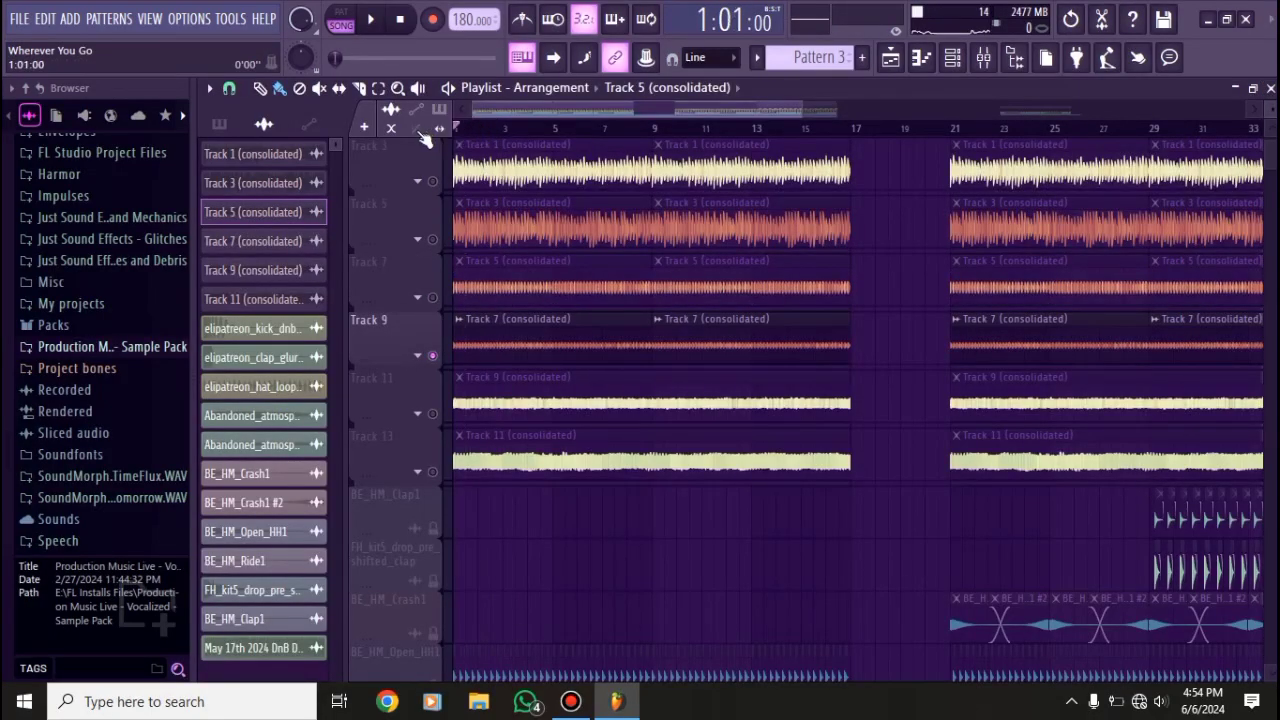
key(space)
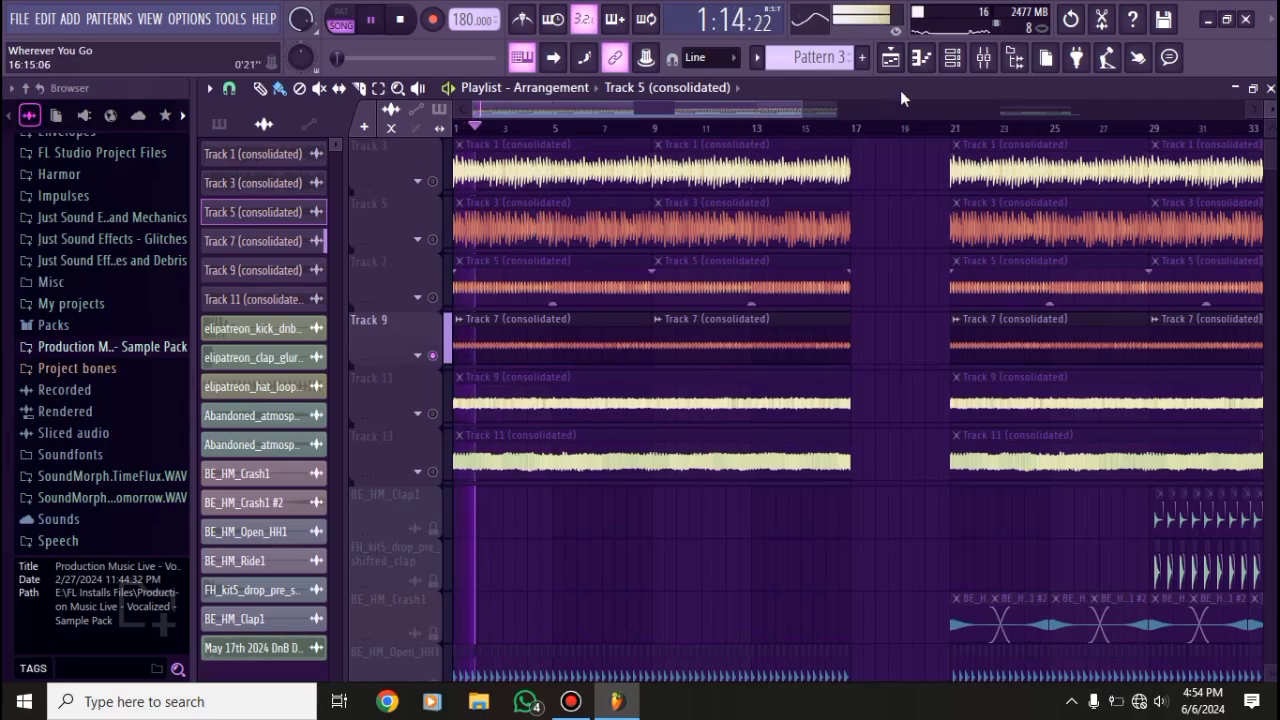
key(space)
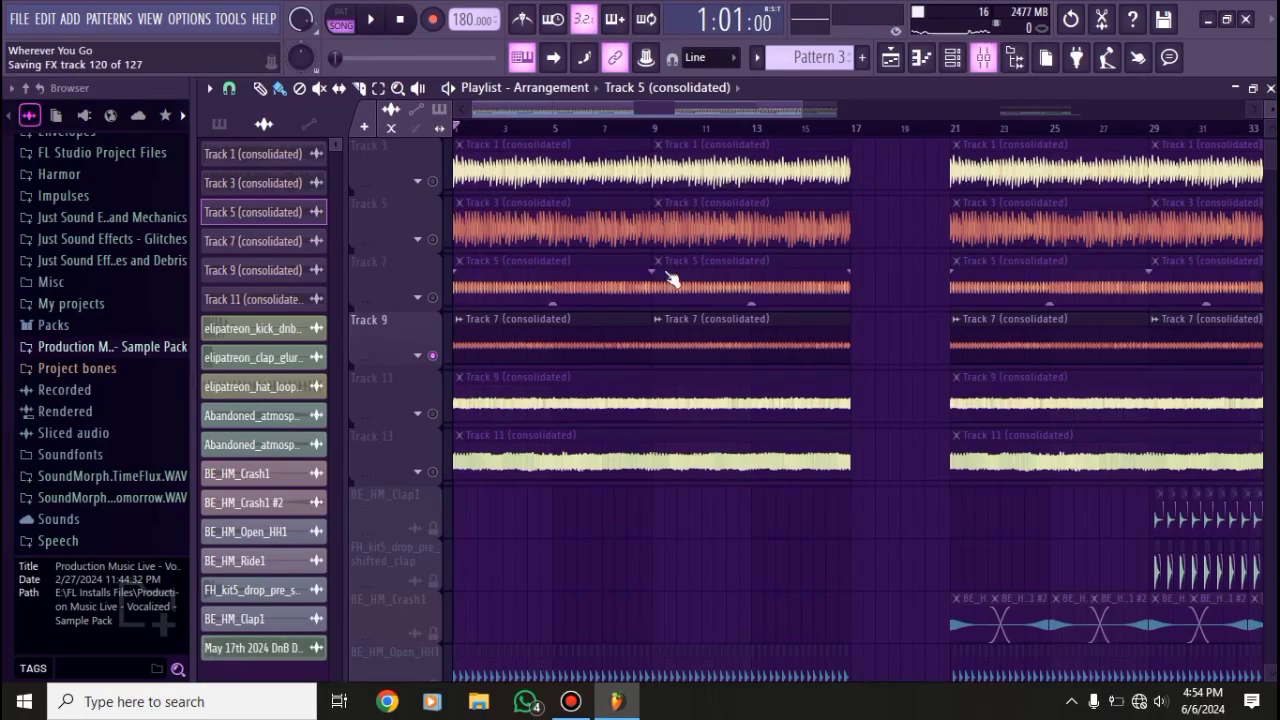
- Select the Track 7 (consolidated) mixer track and inspect its kHs Distortion settings
key(F9)
click(466, 230)
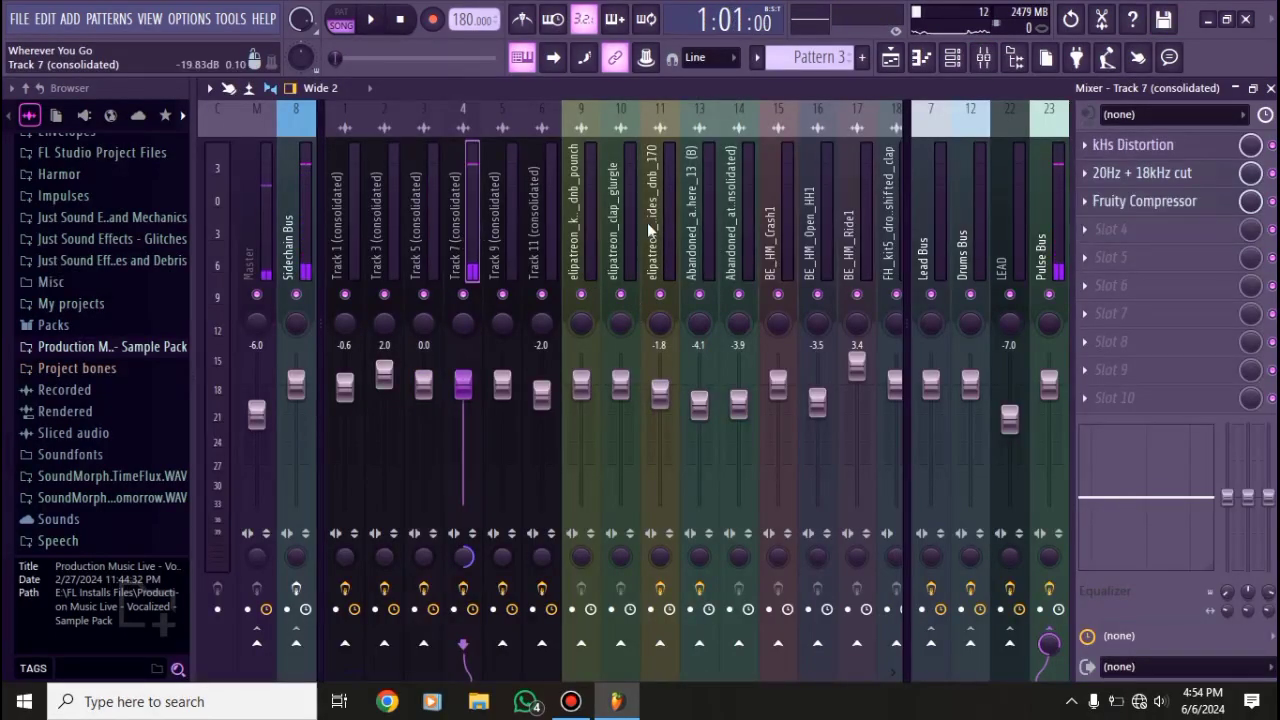
click(1170, 150)
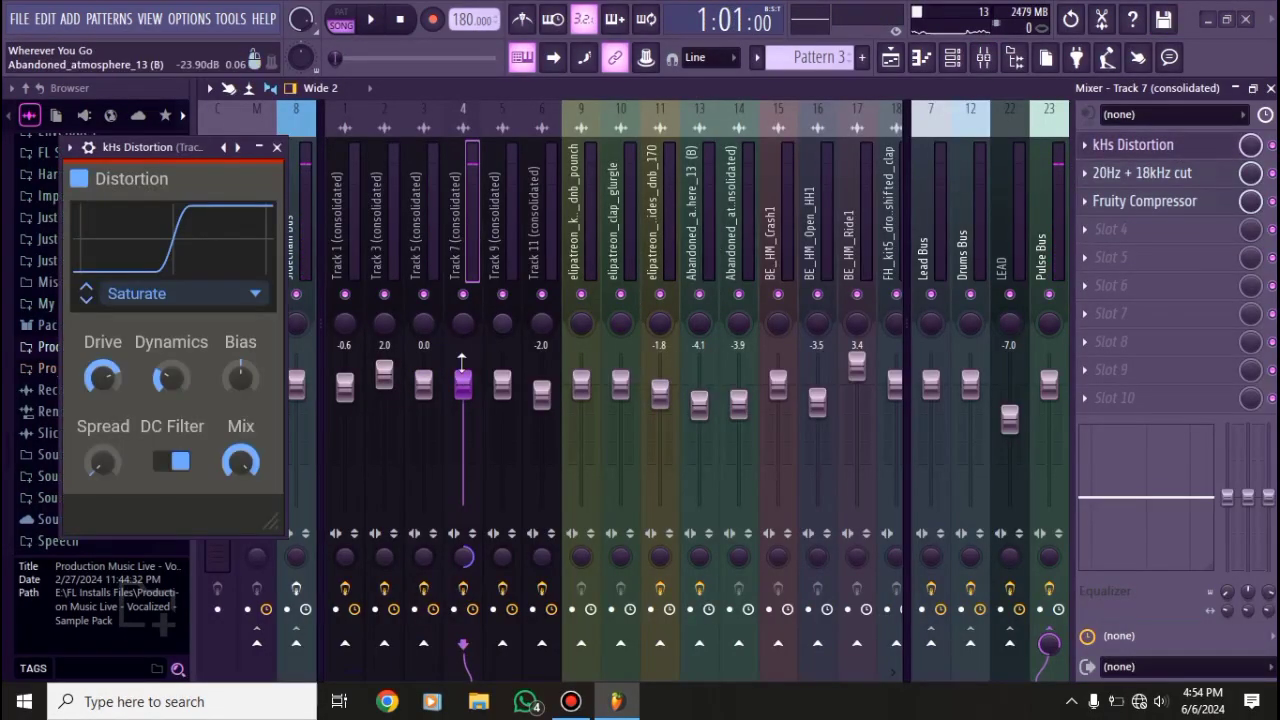
click(277, 147)
- Check the 20Hz + 18kHz cut EQ on Track 7 (consolidated) while playing the song
click(1178, 174)
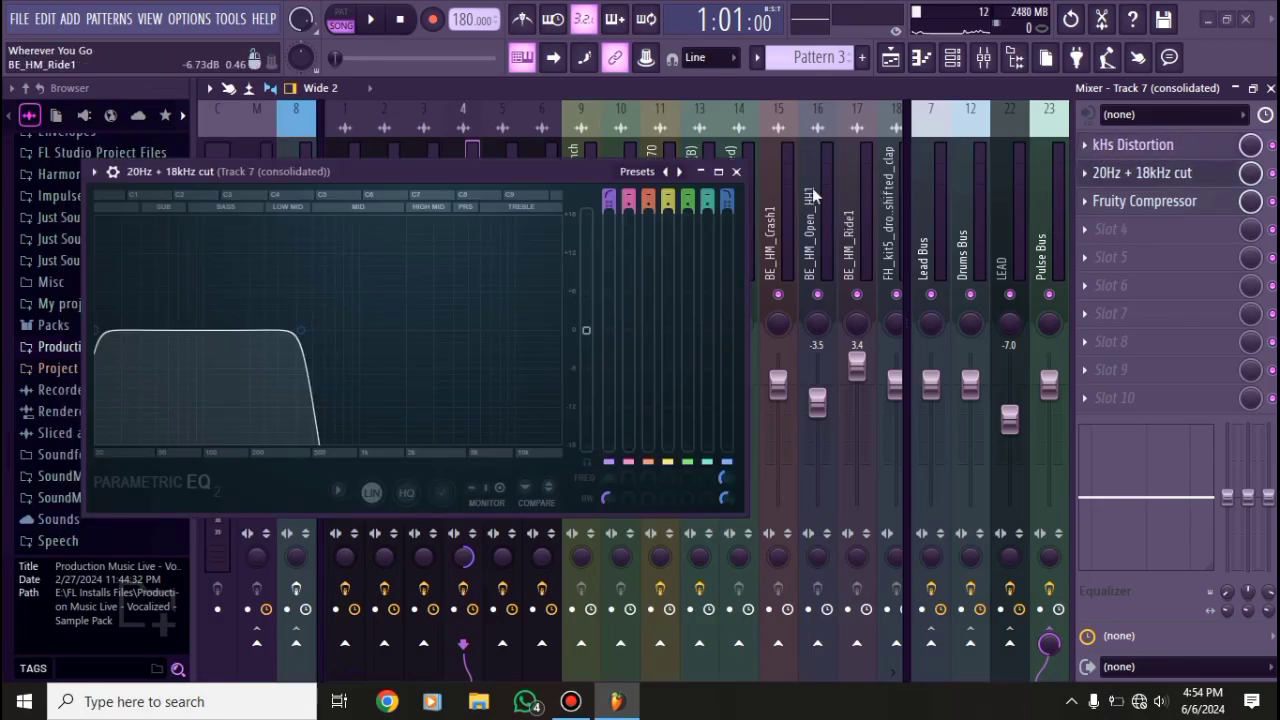
drag(509, 178, 630, 152)
key(space)
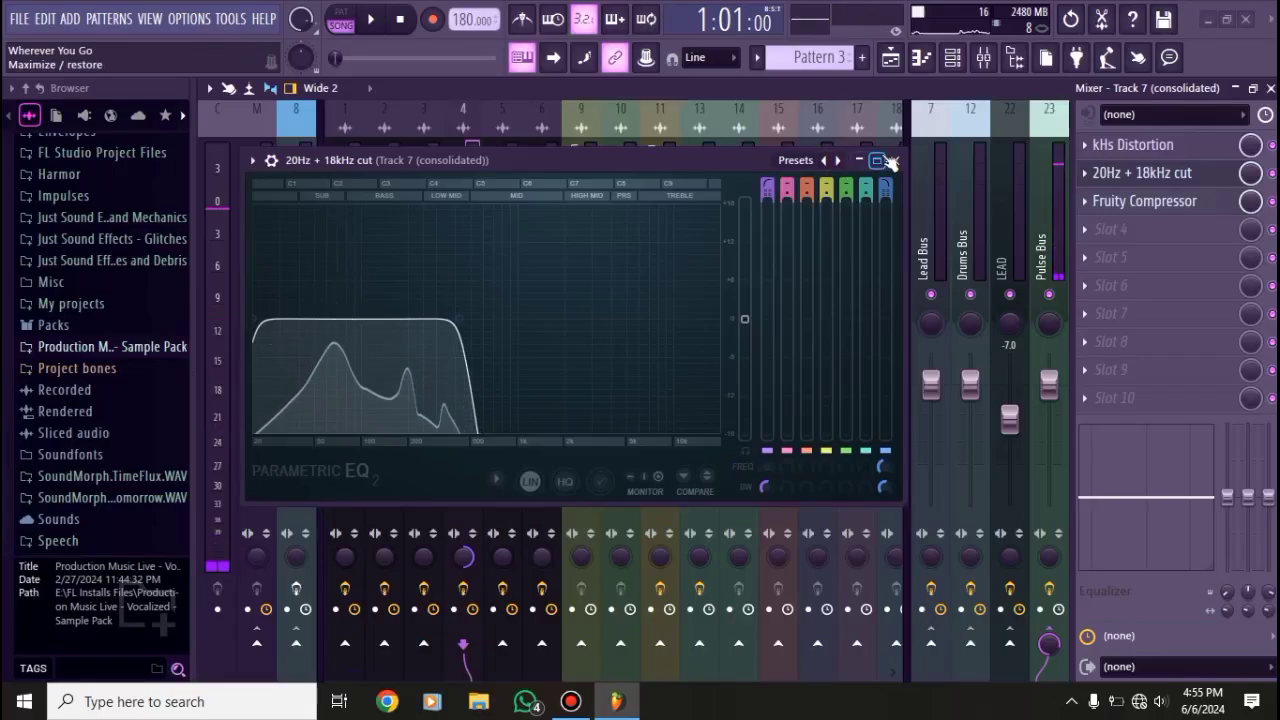
click(894, 160)
- Inspect the Fruity Compressor settings on Track 7 (consolidated) and play the track through its effects
click(1144, 201)
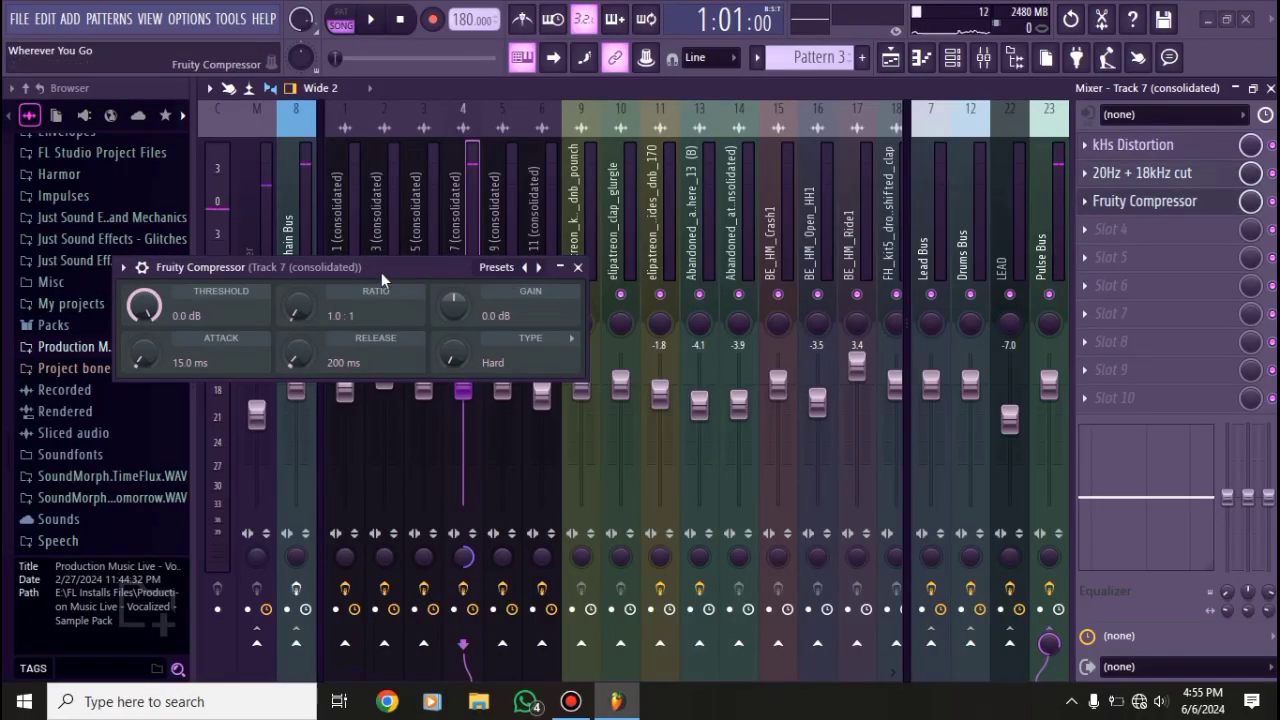
drag(382, 270, 432, 233)
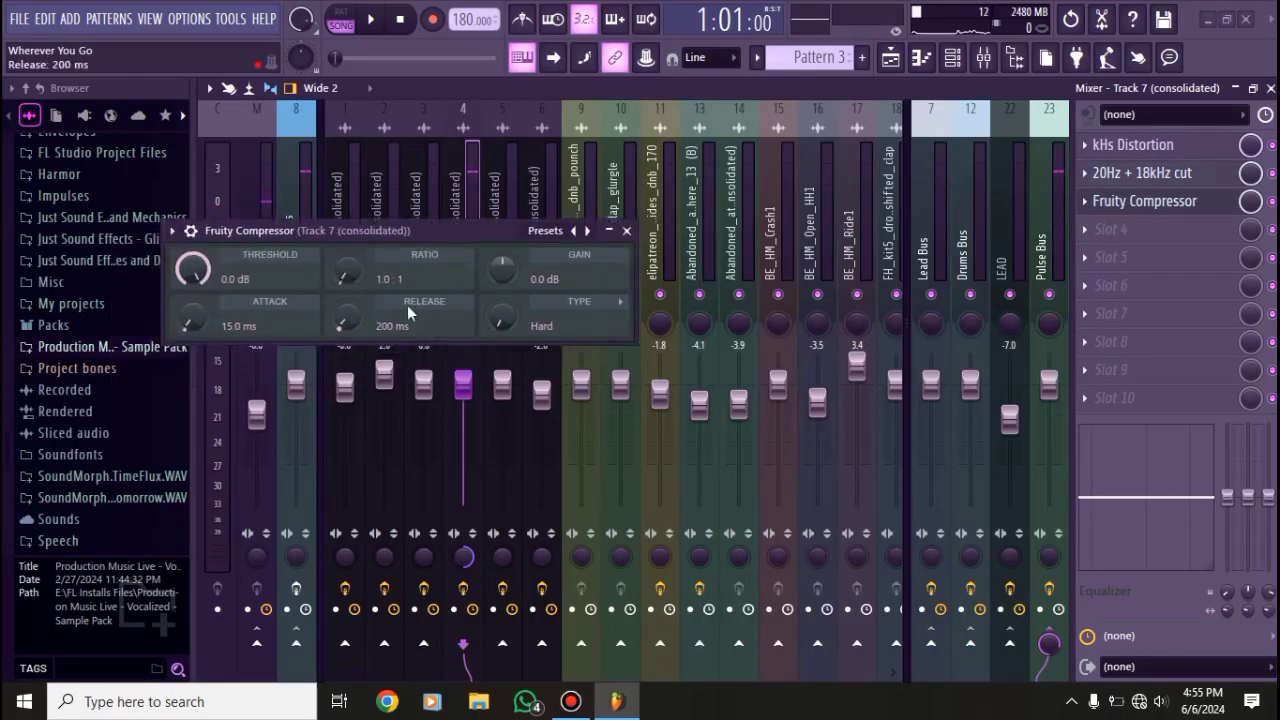
click(626, 230)
key(space)
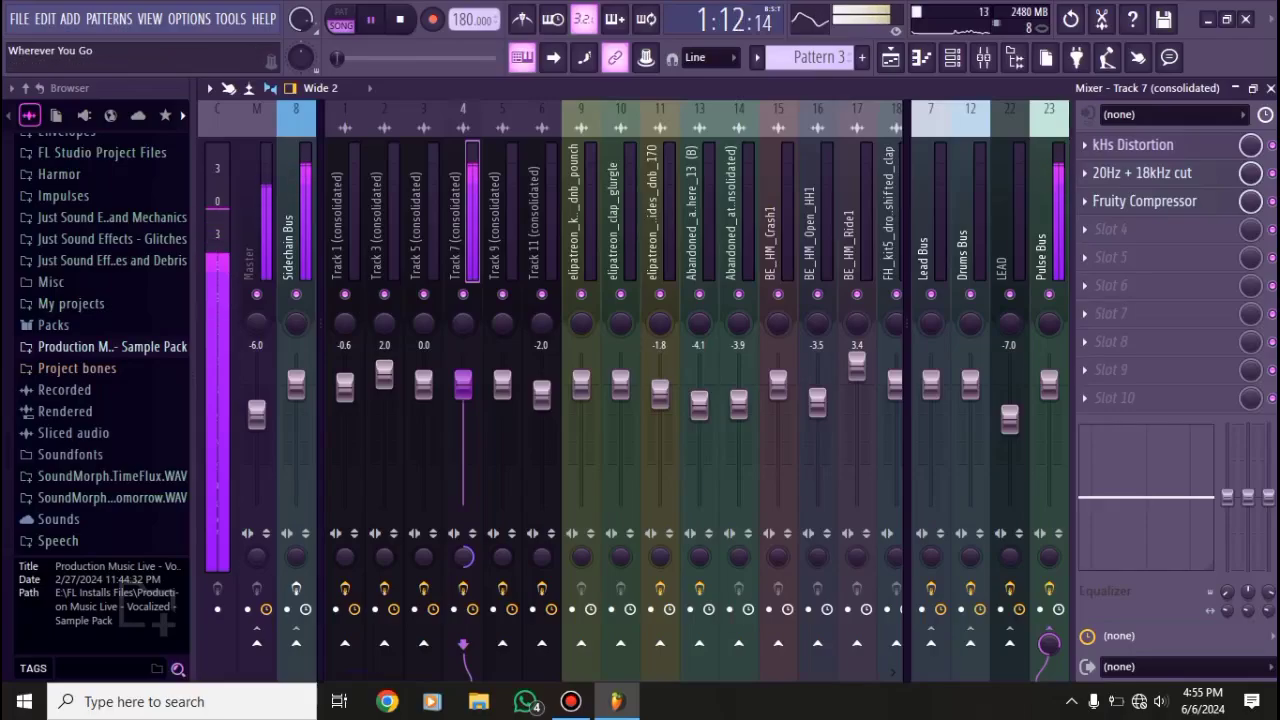
- Solo playlist Track 11 and audition the Track 9 (consolidated) clips
key(F5)
key(space)
click(438, 422)
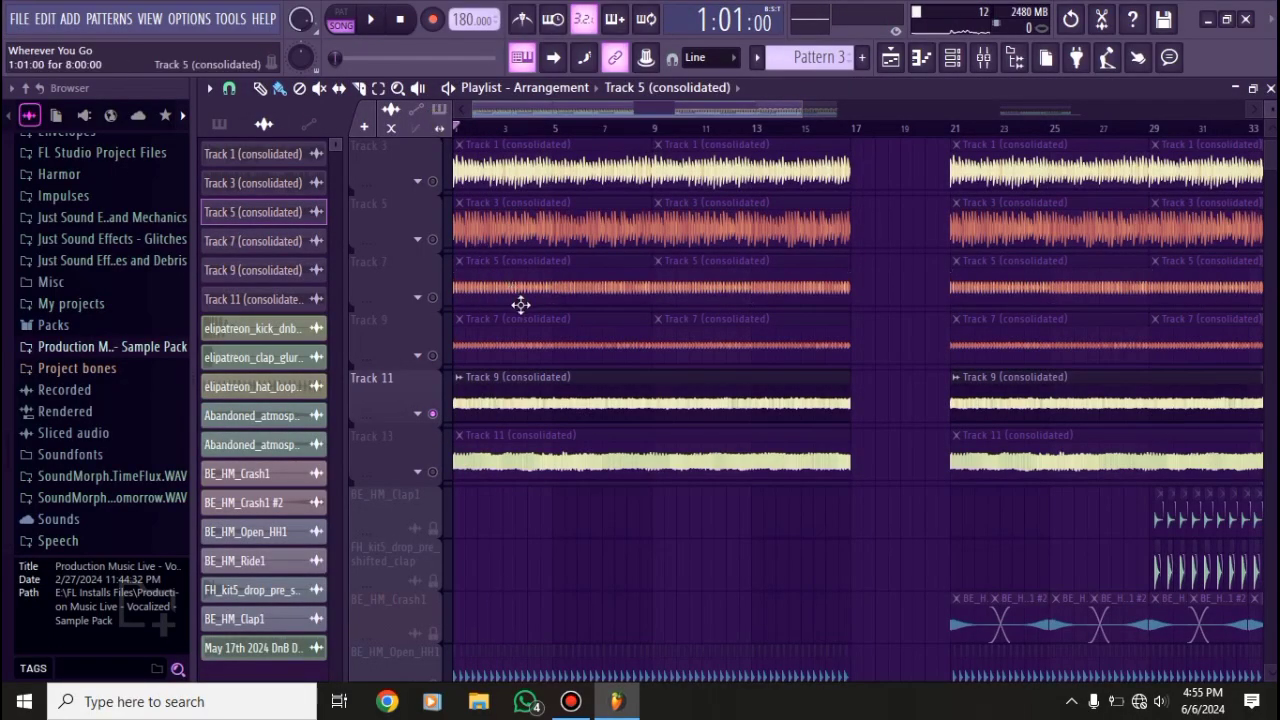
key(space)
scroll(489, 423, down, 8)
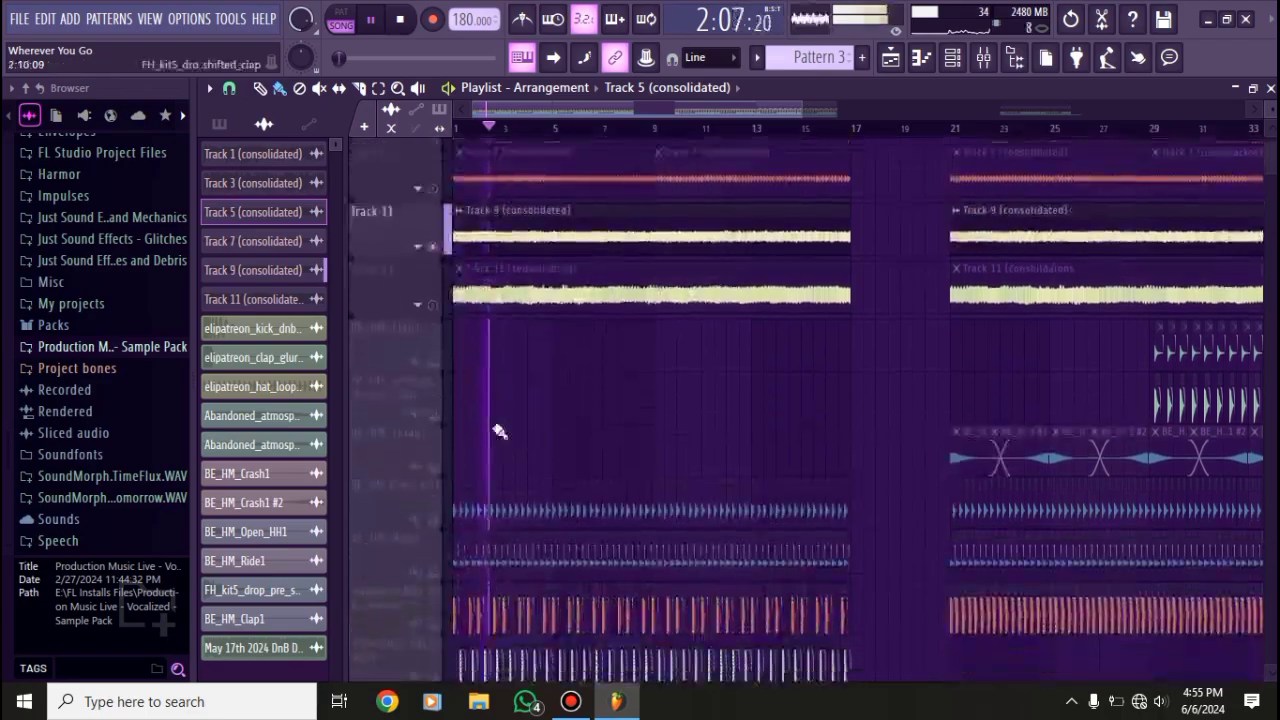
key(space)
scroll(494, 420, up, 8)
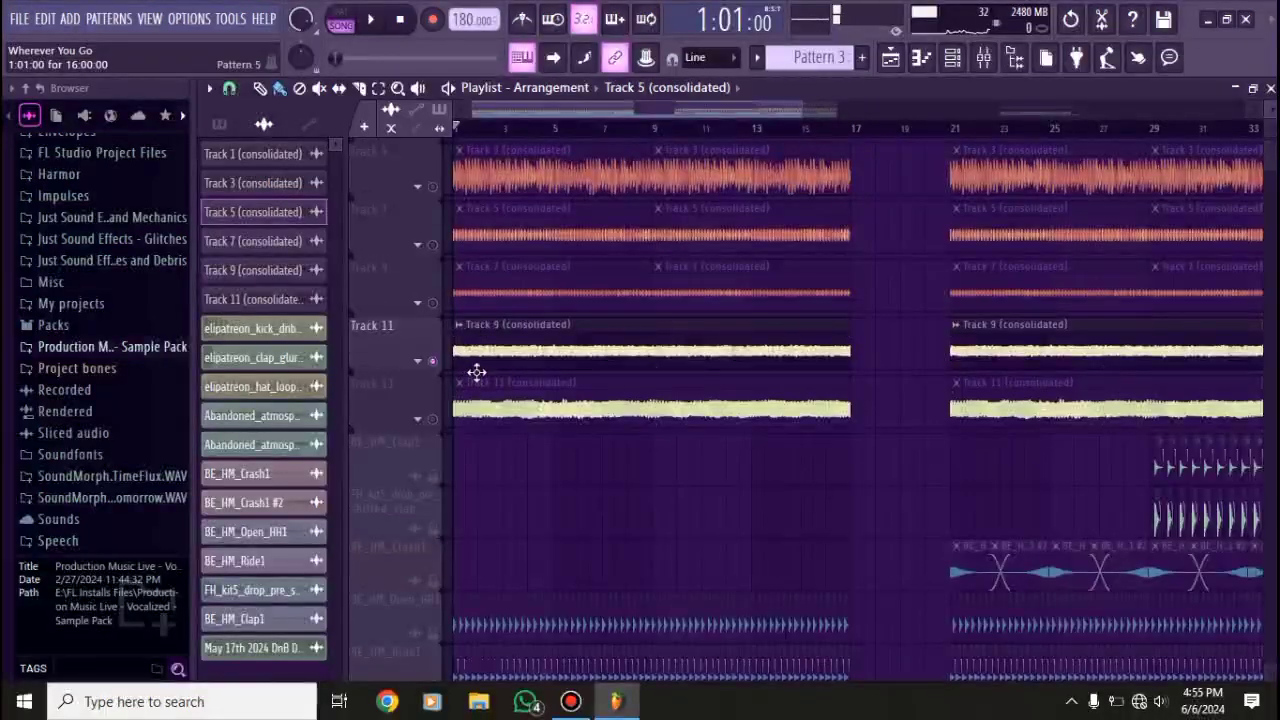
- Open the Vital instrument used by Pattern 5 and play notes to hear its Future preset
click(955, 60)
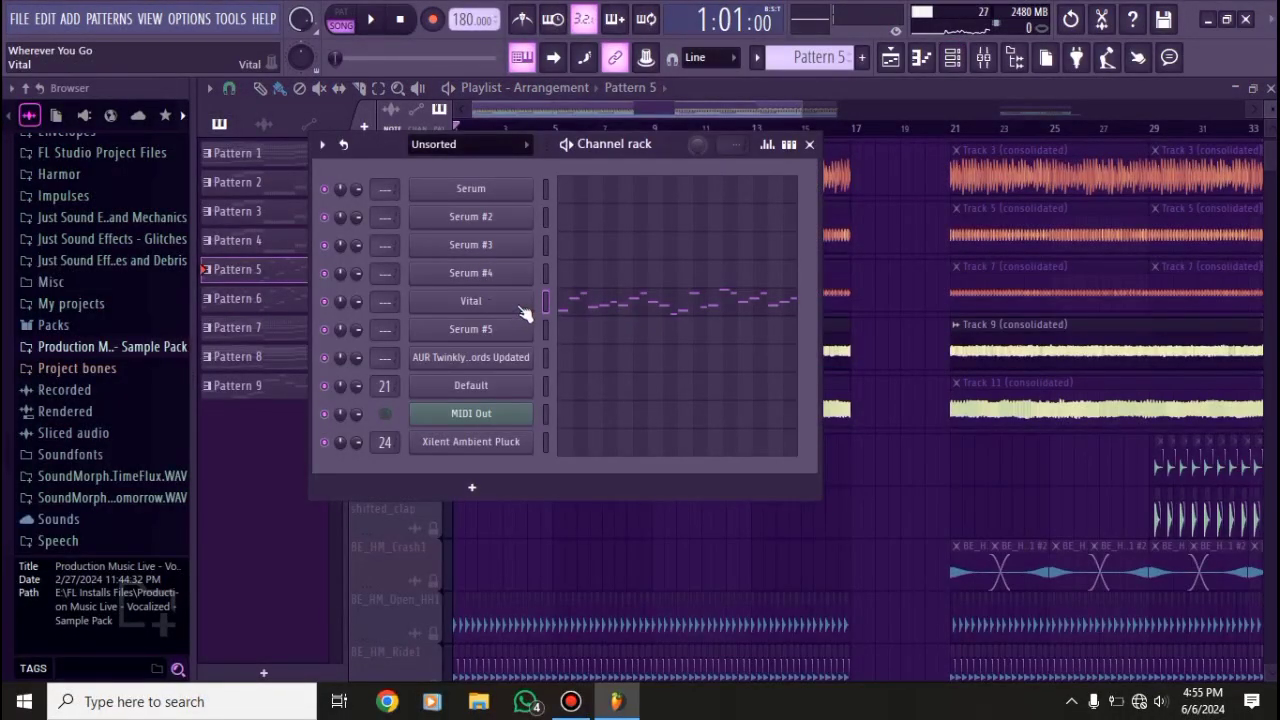
click(519, 308)
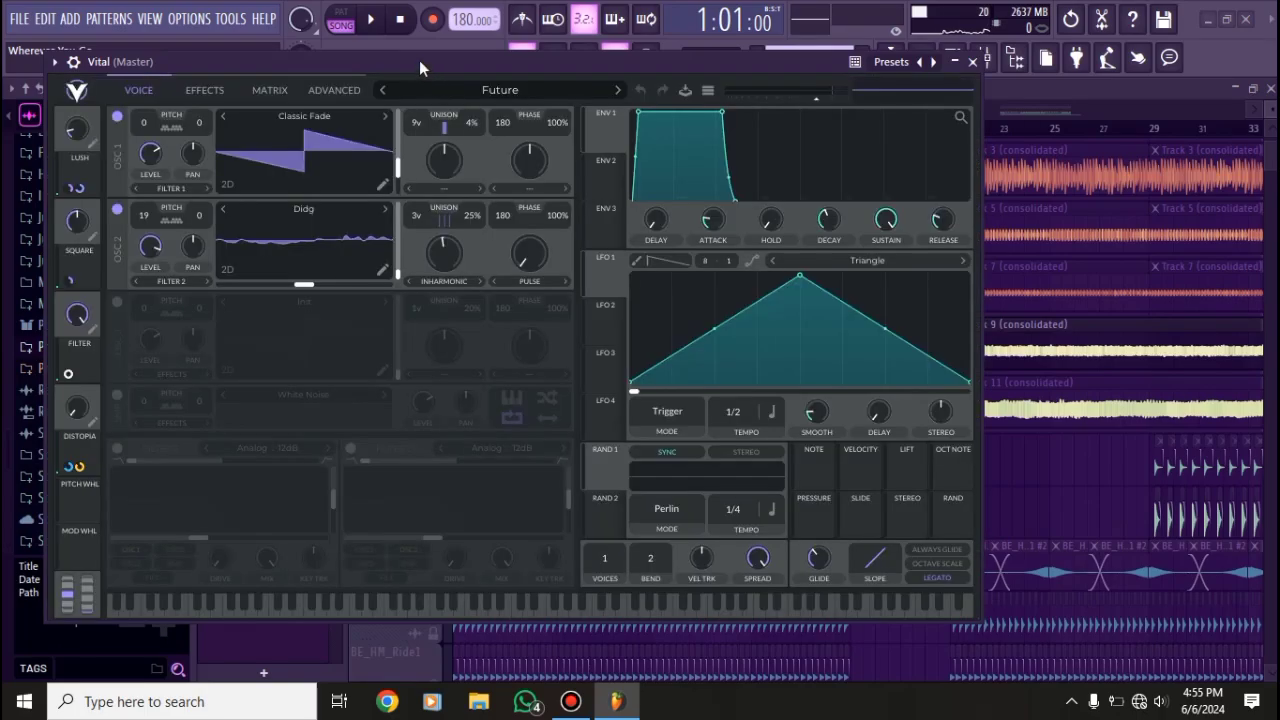
drag(419, 60, 519, 64)
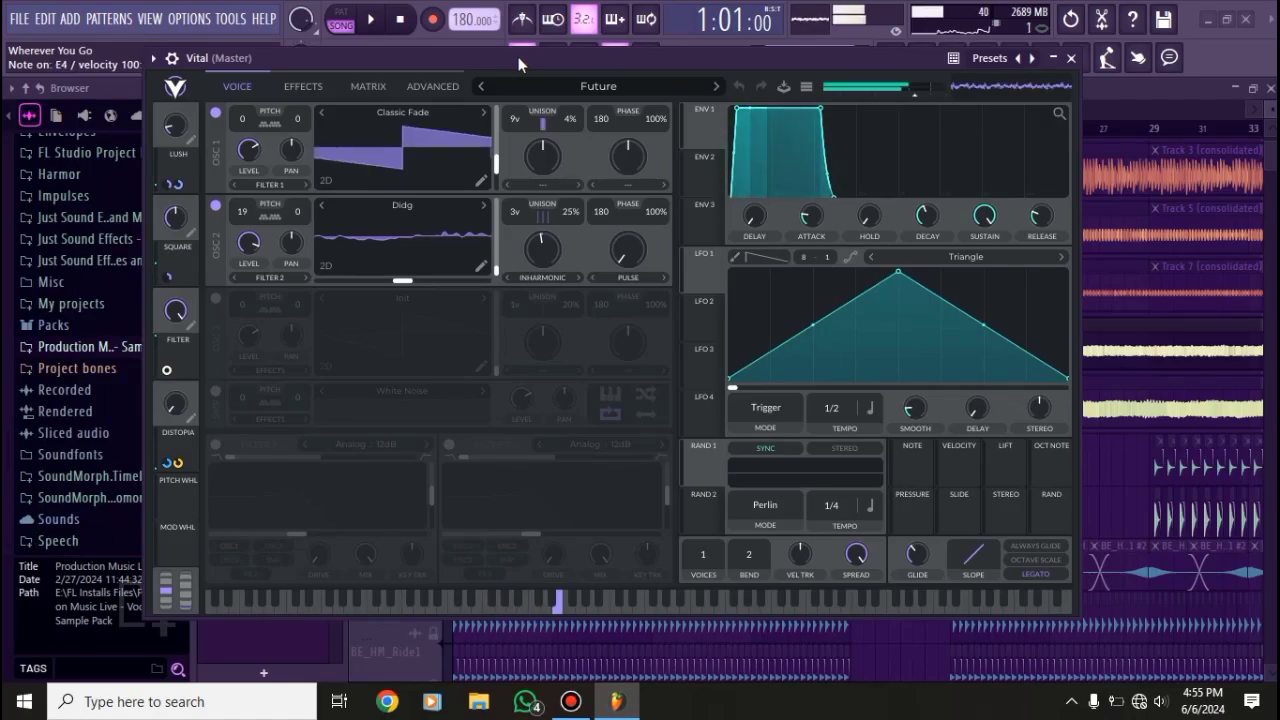
click(1073, 59)
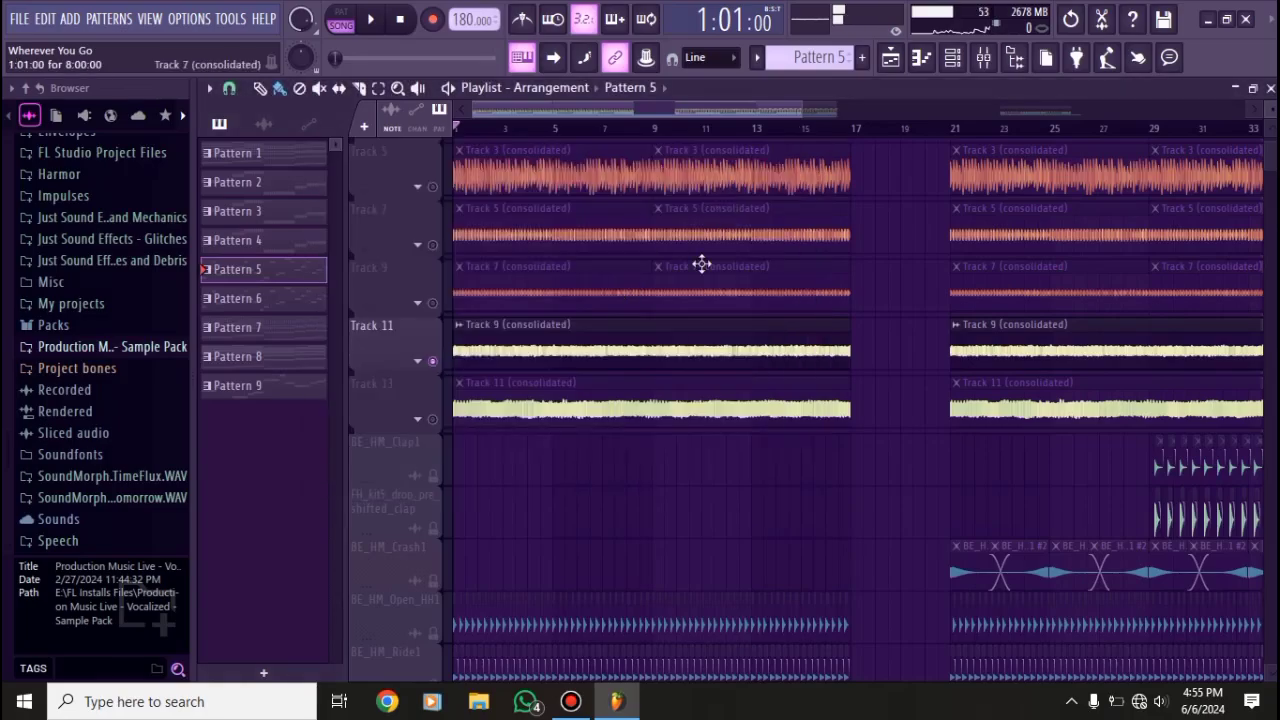
- Select the Track 9 (consolidated) mixer track, inspect its Fruity parametric EQ 2 and play the track
click(811, 146)
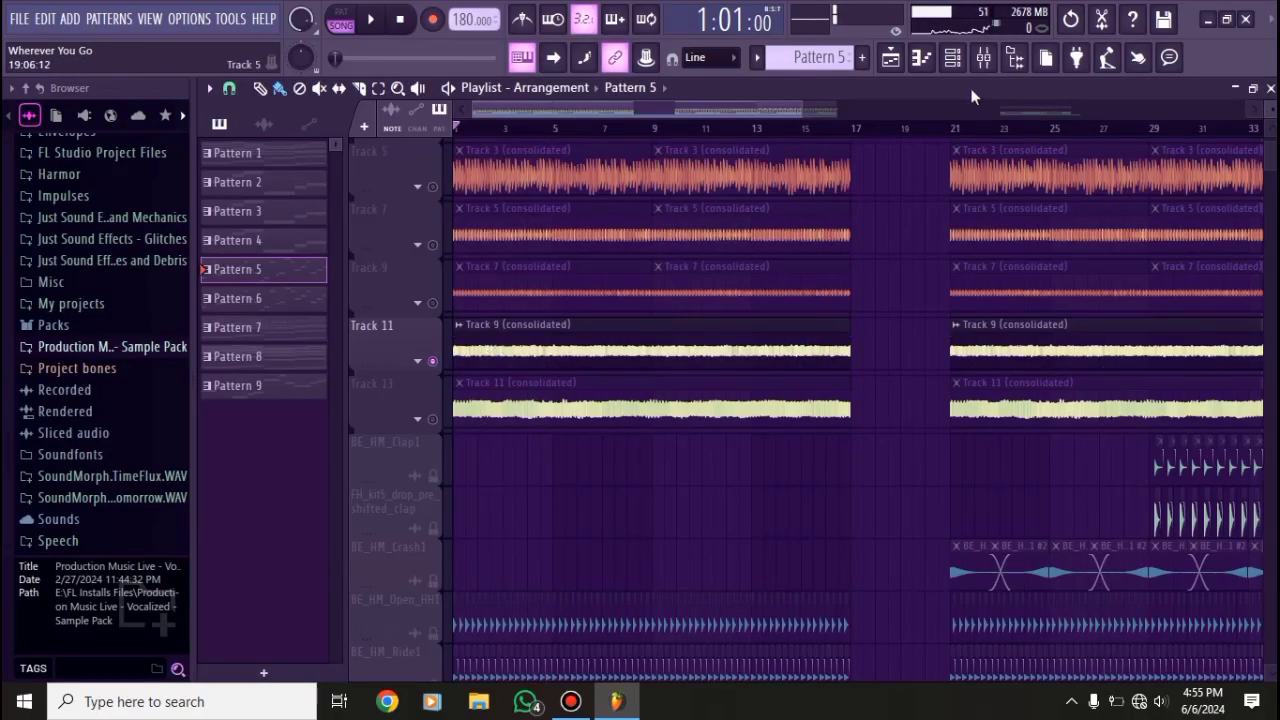
scroll(553, 587, down, 3)
scroll(553, 587, down, 6)
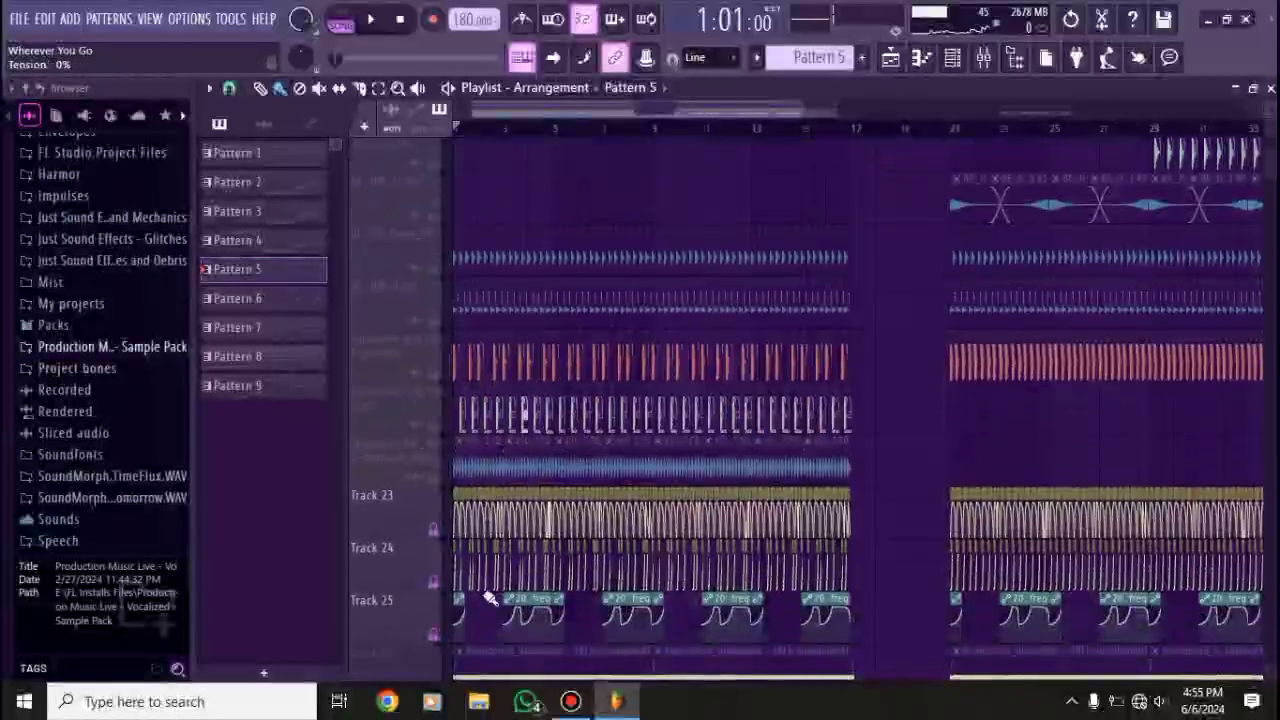
click(983, 57)
click(505, 230)
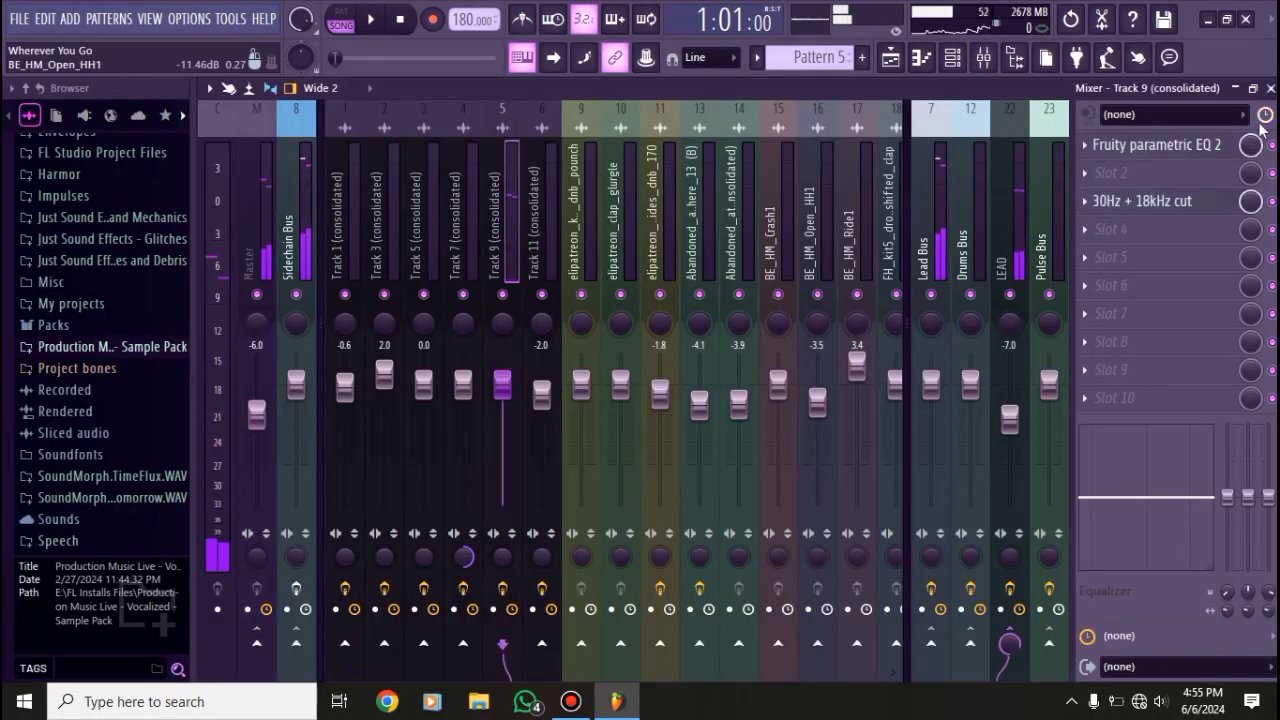
click(1183, 148)
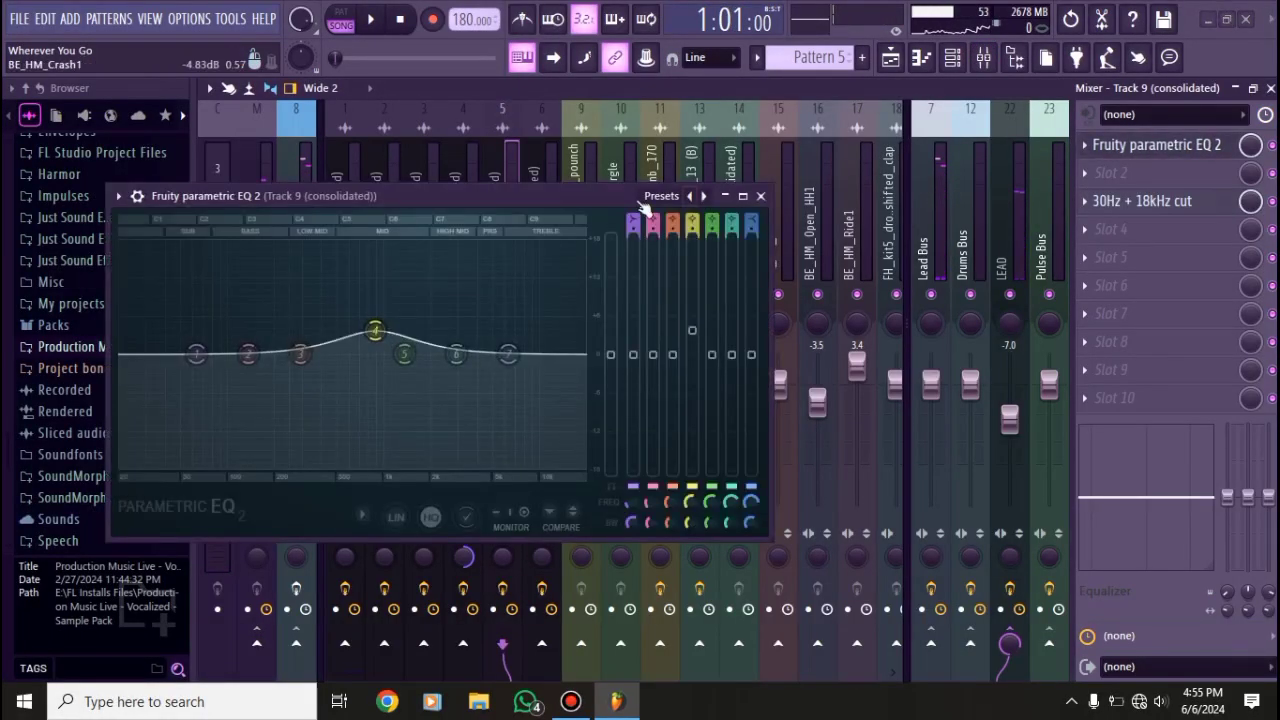
click(761, 196)
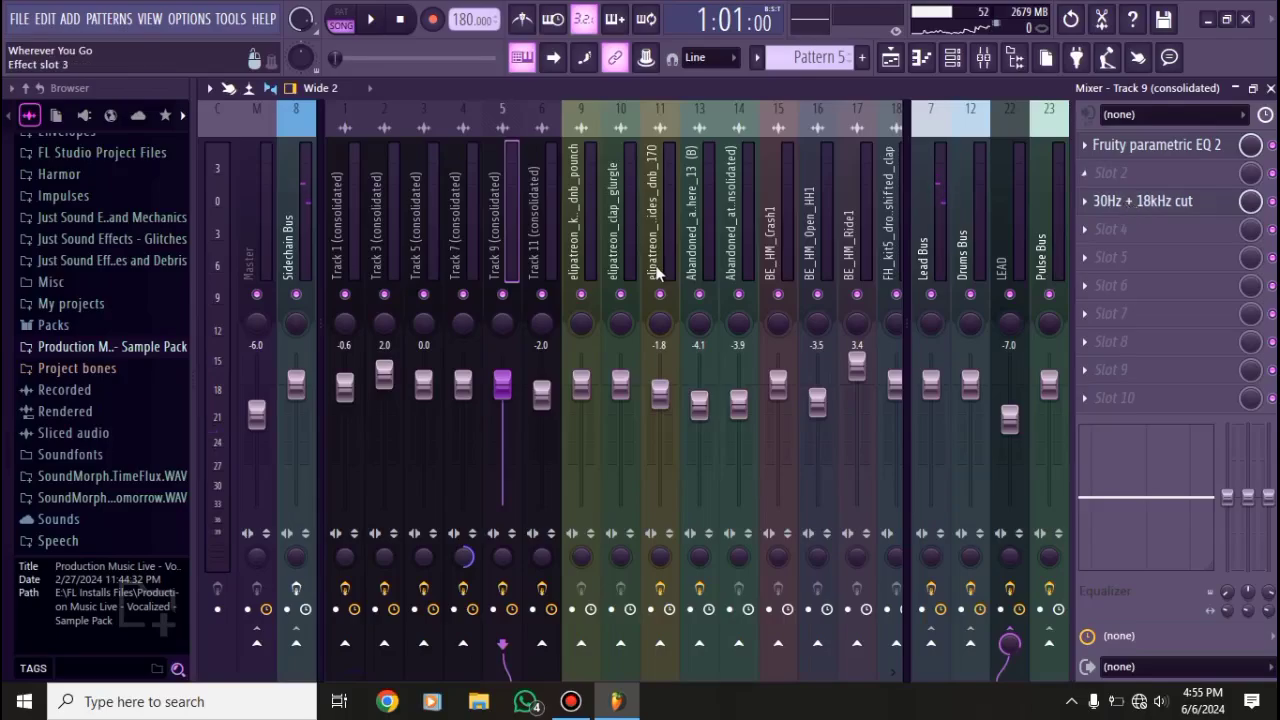
click(785, 220)
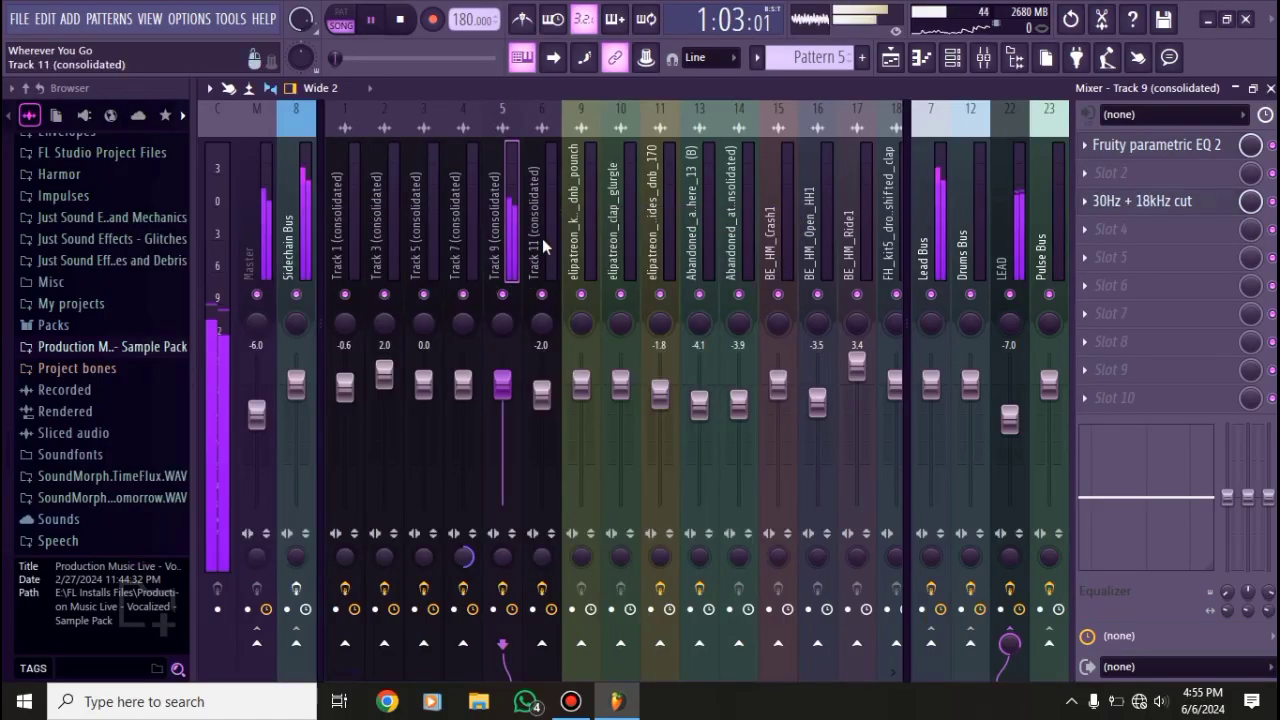
- Select the LEAD mixer track and inspect its OTT compressor settings
click(1016, 216)
click(1104, 145)
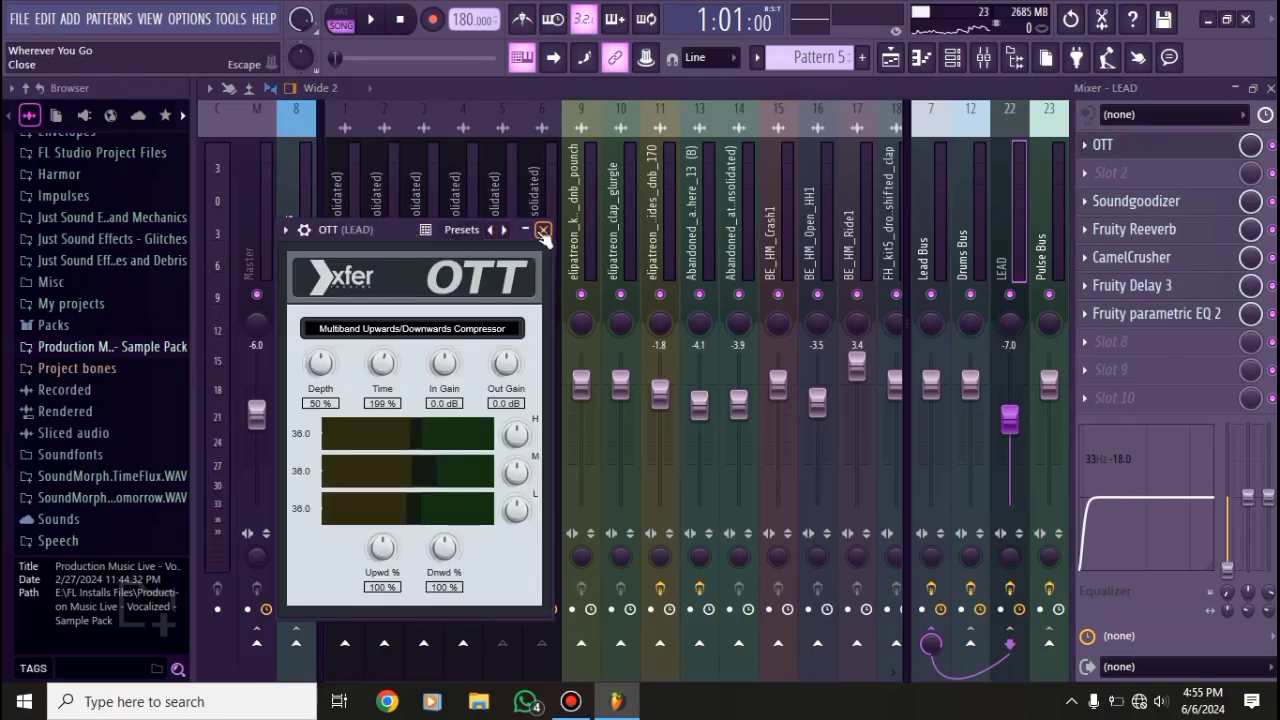
click(543, 230)
- Inspect the Soundgoodizer and Fruity Reeverb settings on the LEAD mixer track
click(1128, 201)
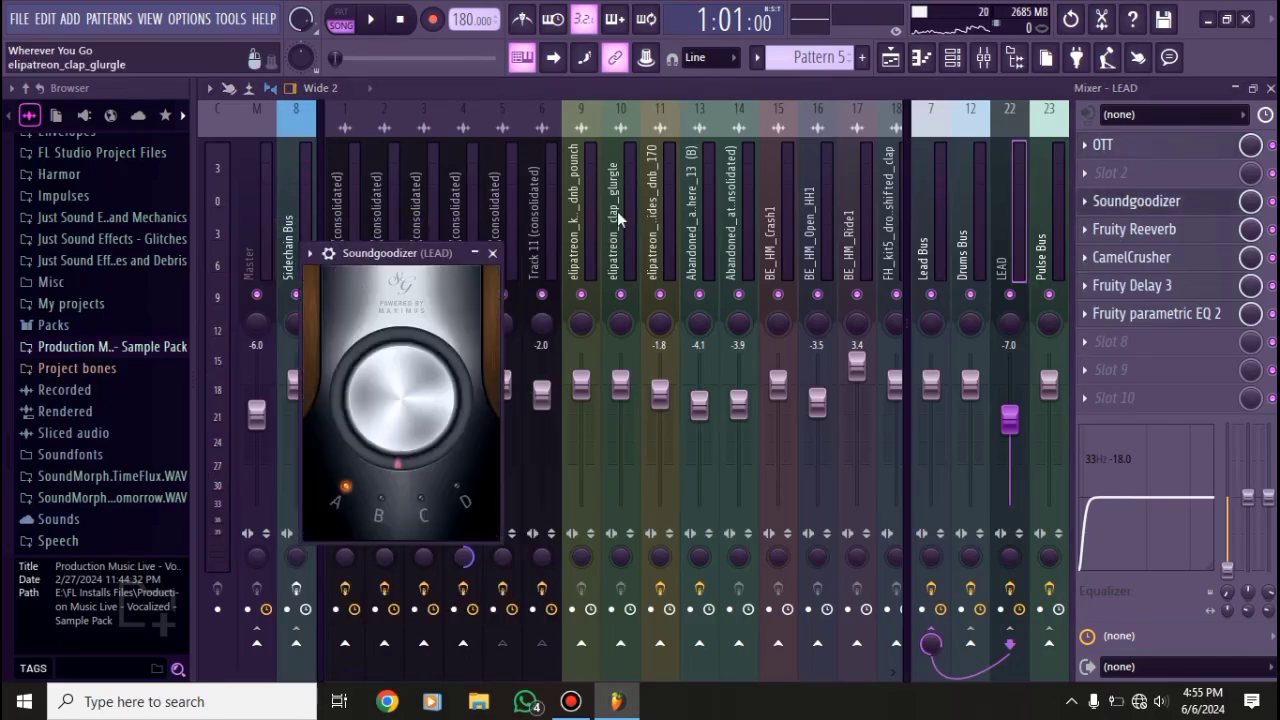
click(492, 254)
click(1134, 229)
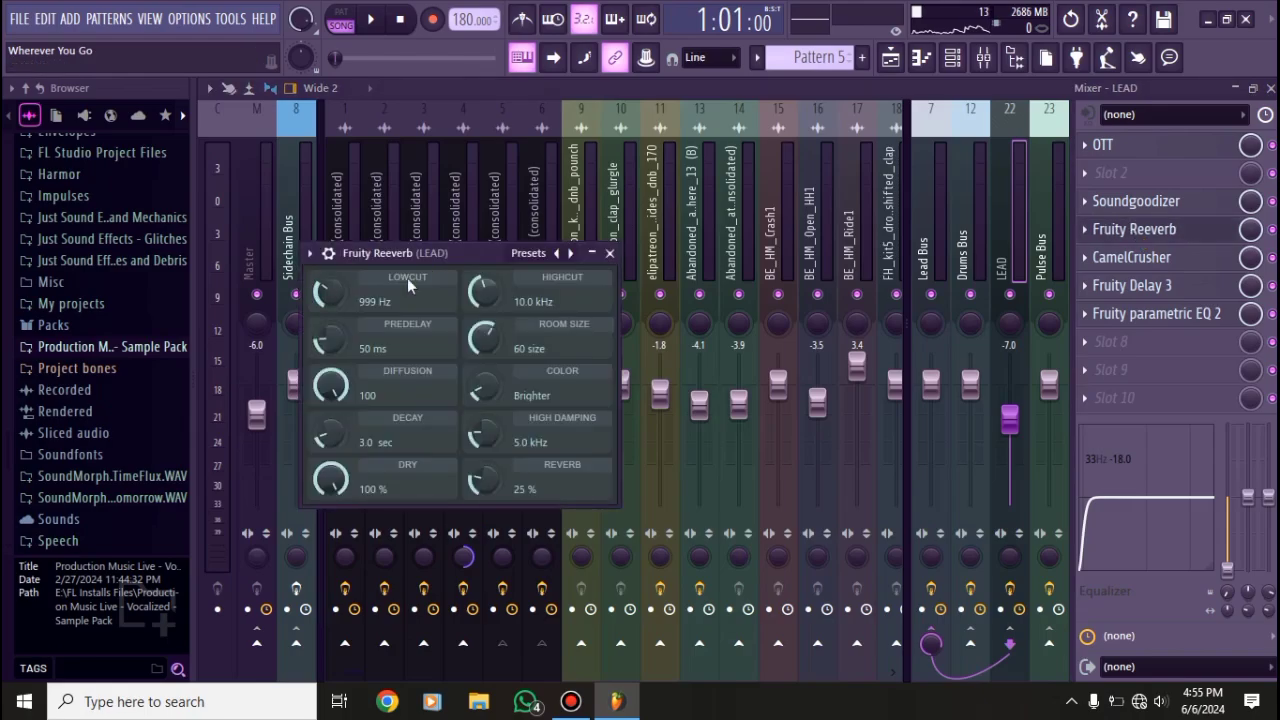
- Inspect the CamelCrusher and Fruity Delay 3 settings on the LEAD mixer track
click(609, 252)
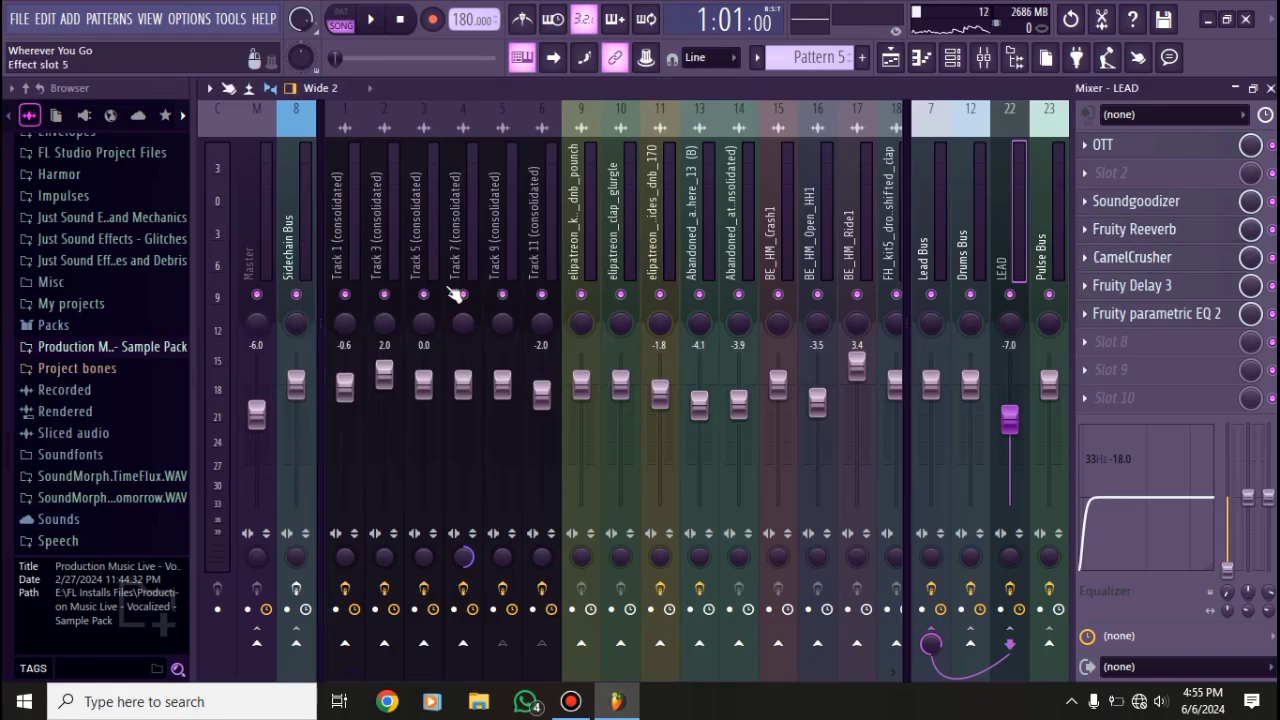
drag(359, 151, 465, 153)
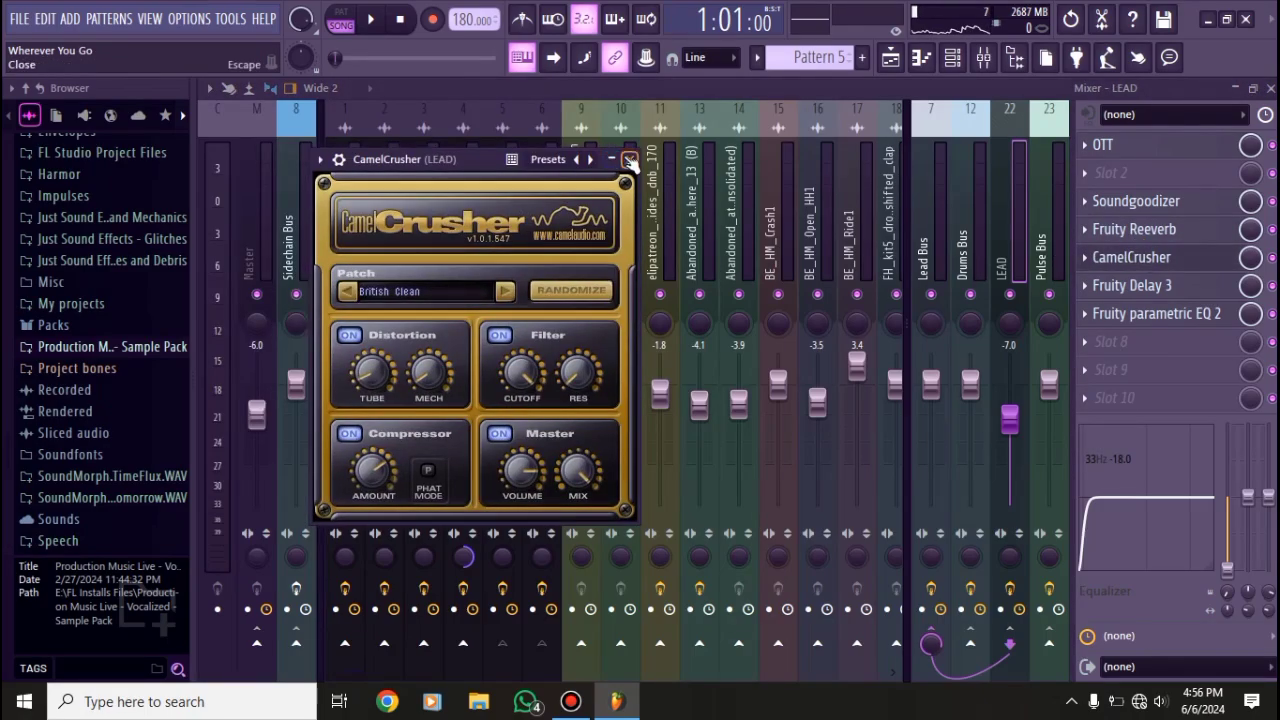
click(629, 160)
click(1152, 286)
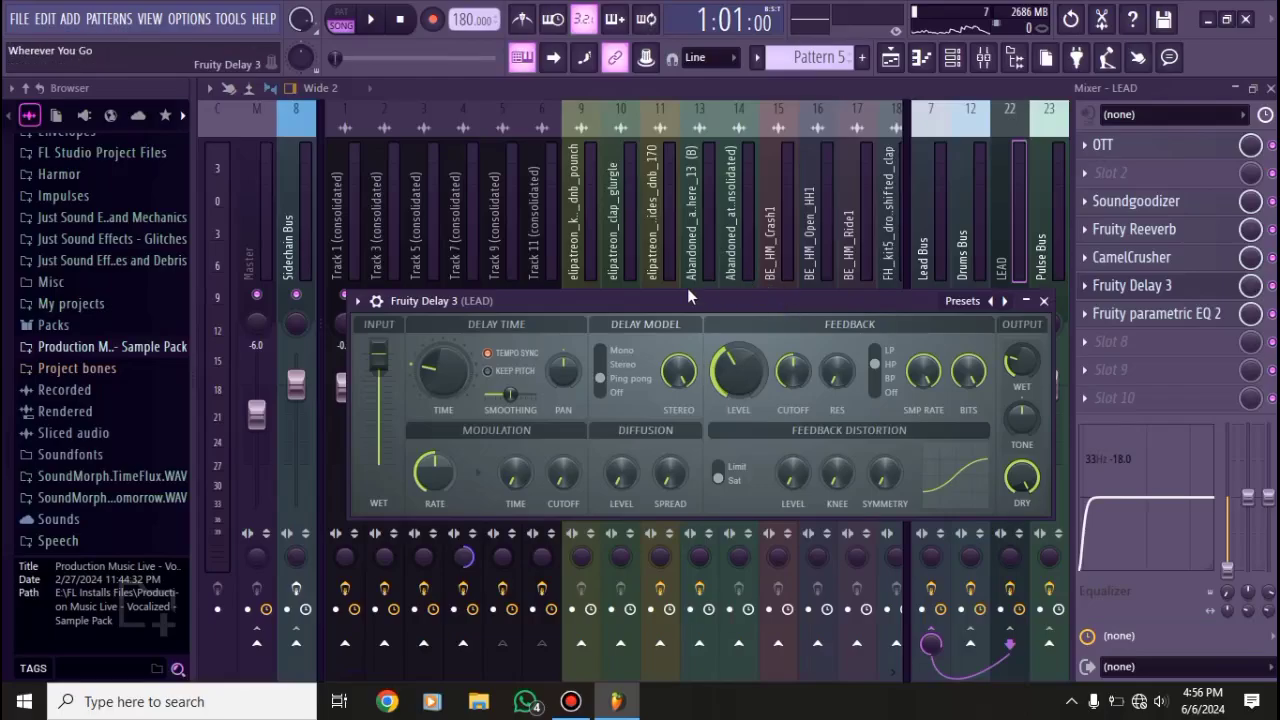
drag(687, 293, 659, 203)
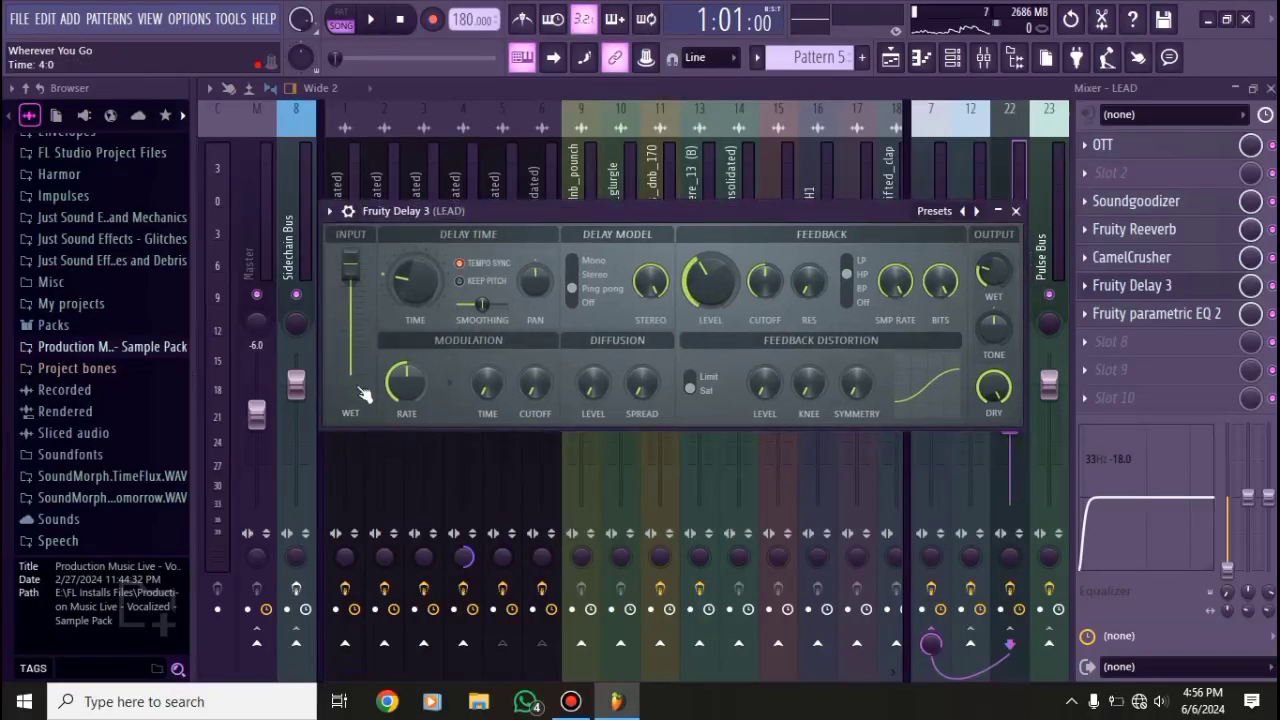
click(1016, 211)
- Inspect the Fruity parametric EQ 2 curve on the LEAD mixer track
click(1156, 313)
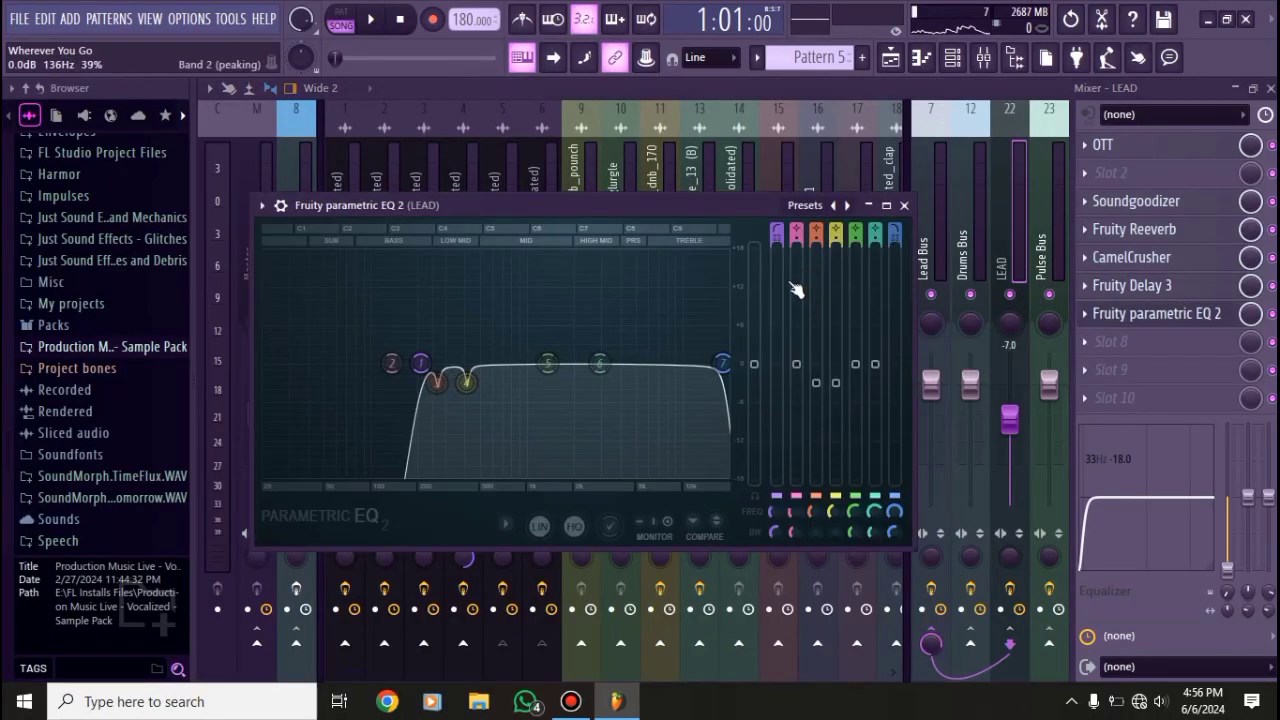
drag(597, 208, 601, 178)
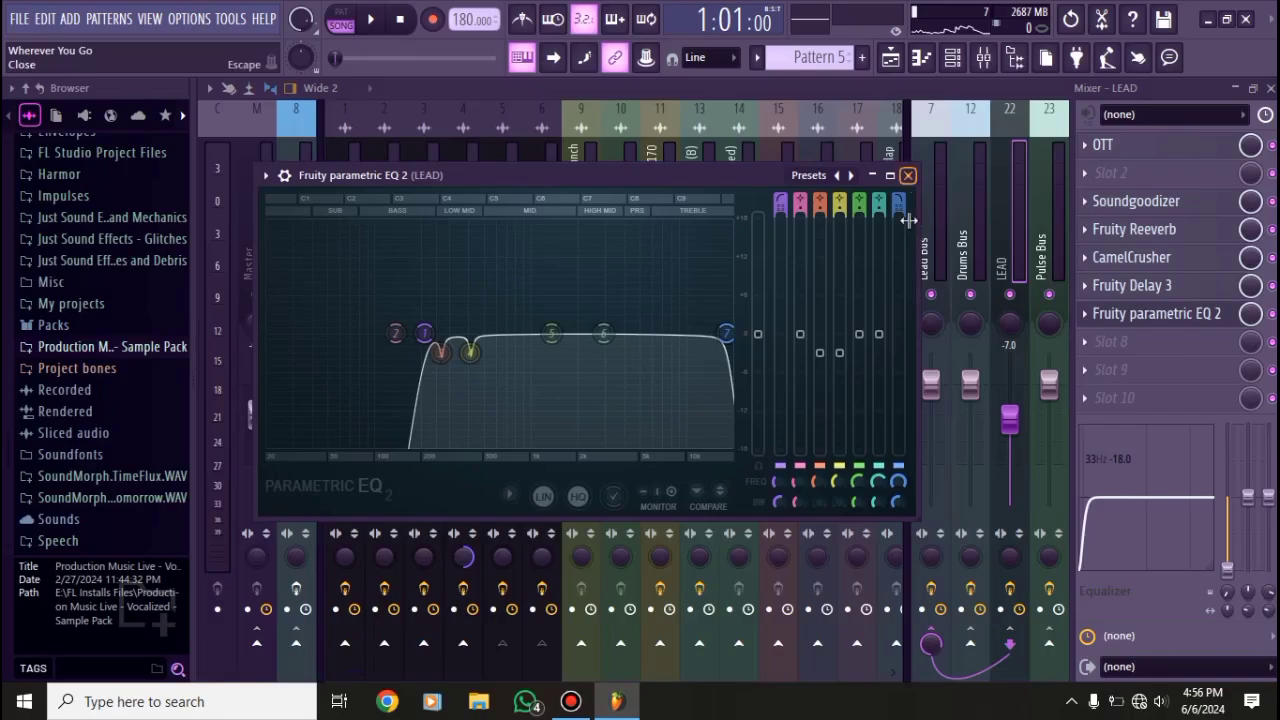
click(907, 175)
- Select the Lead Bus mixer track and inspect its kHs Distortion and first 20Hz + 18kHz cut EQ
click(943, 214)
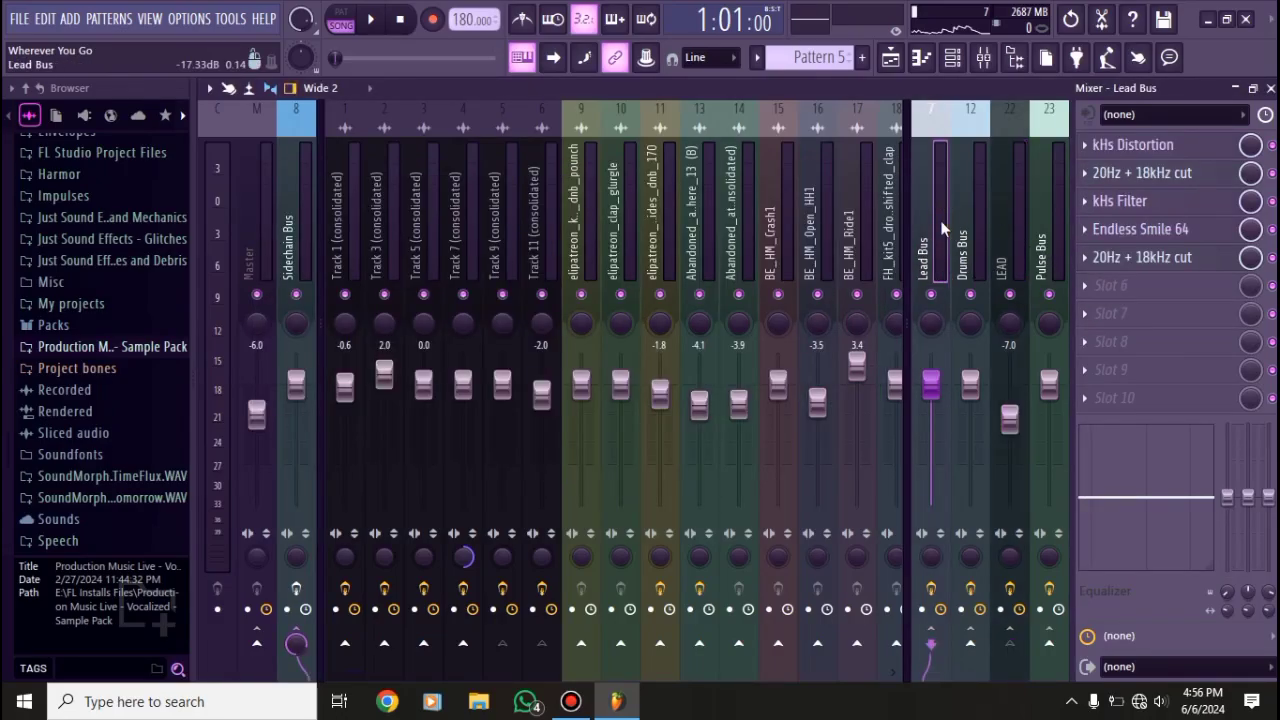
click(1130, 145)
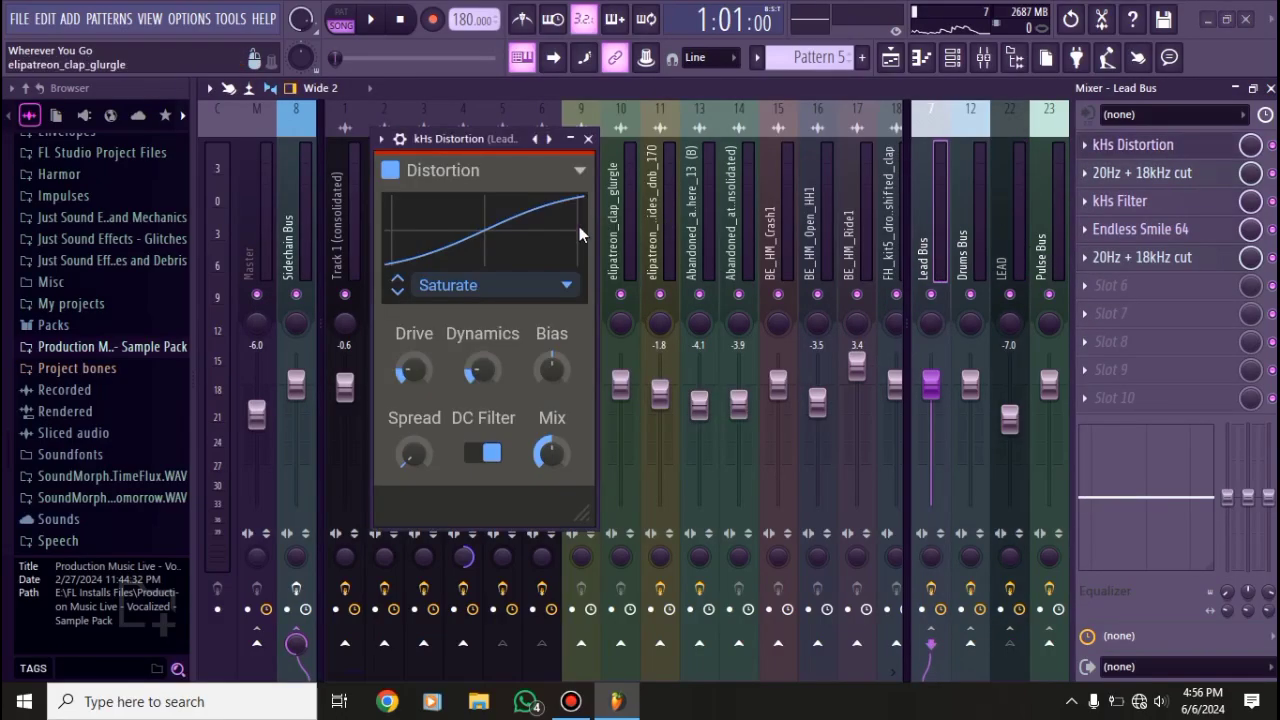
click(588, 139)
click(1185, 173)
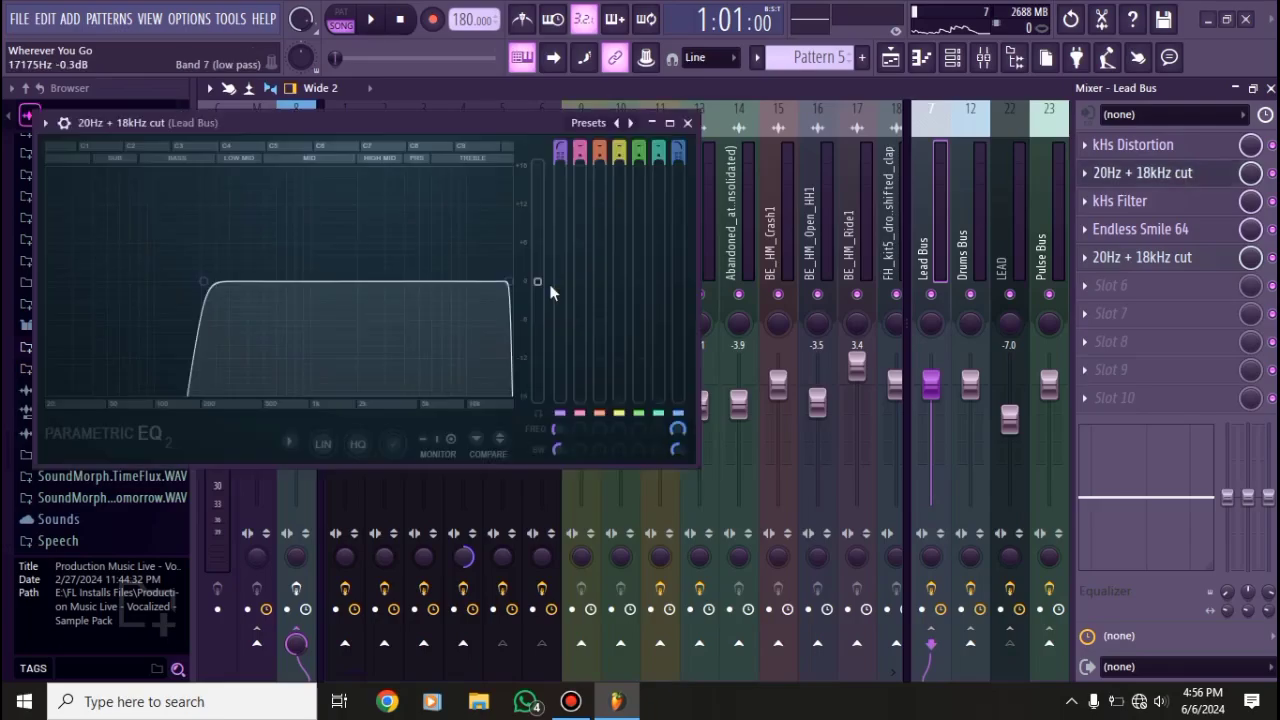
click(687, 123)
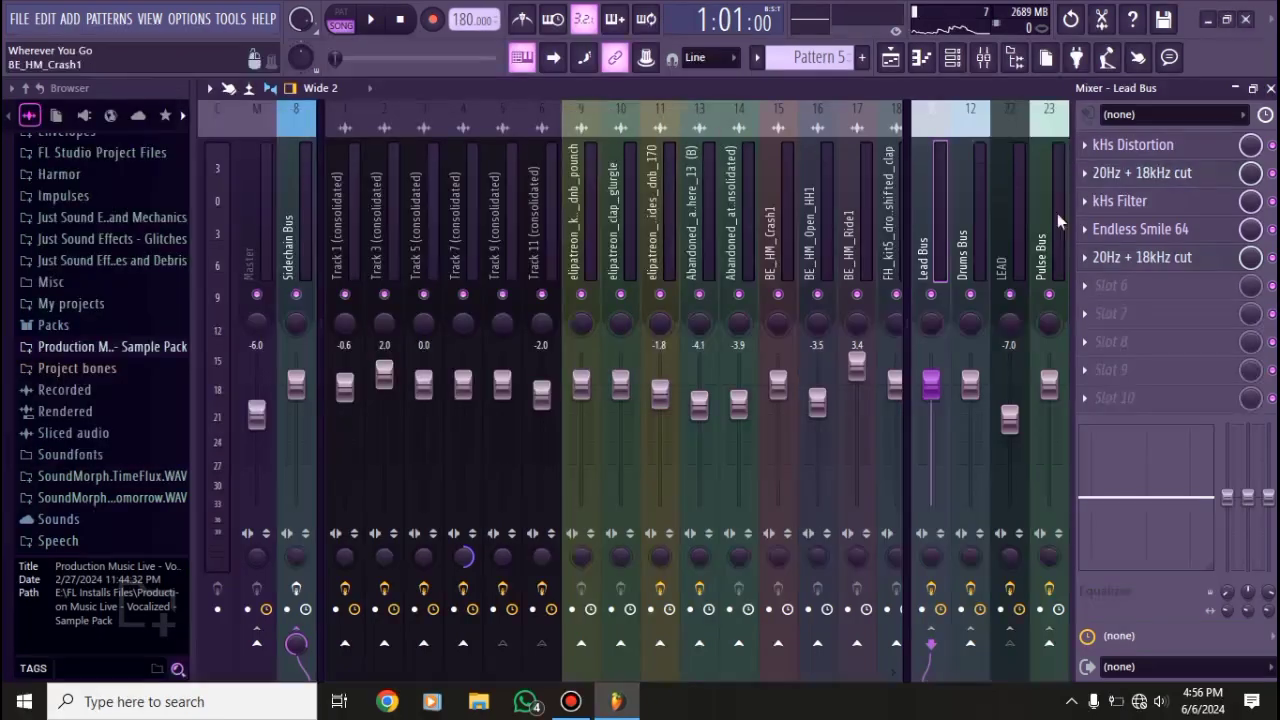
- Open the kHs Filter on the Lead Bus and play the track to watch the filter respond
click(1160, 203)
drag(142, 155, 507, 178)
key(space)
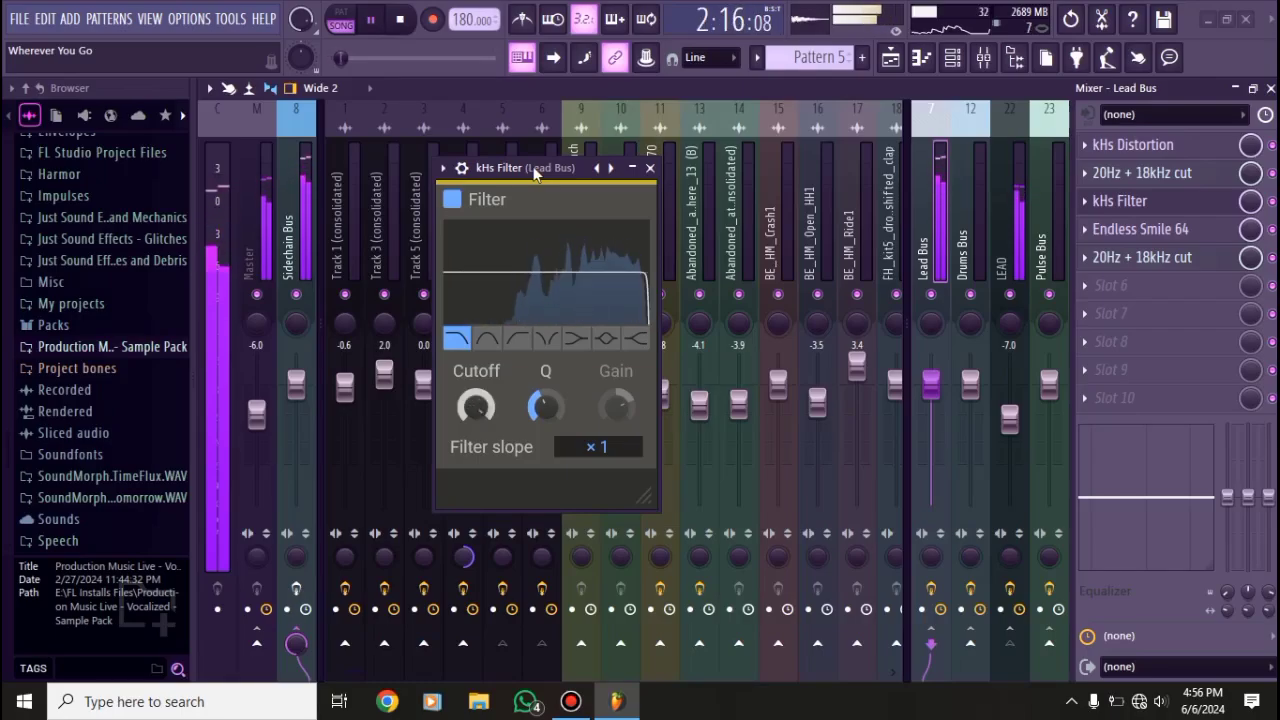
click(650, 168)
key(space)
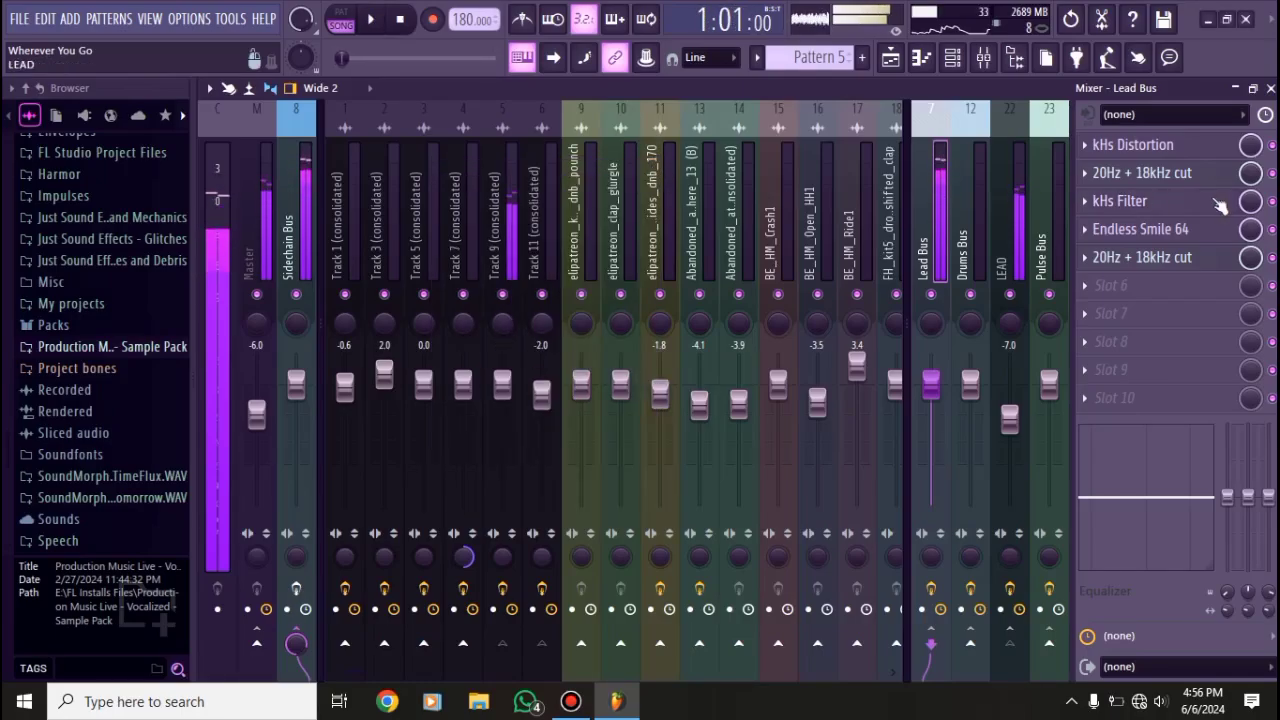
- Inspect Endless Smile 64 and the second 20Hz + 18kHz cut EQ on the Lead Bus
click(1145, 229)
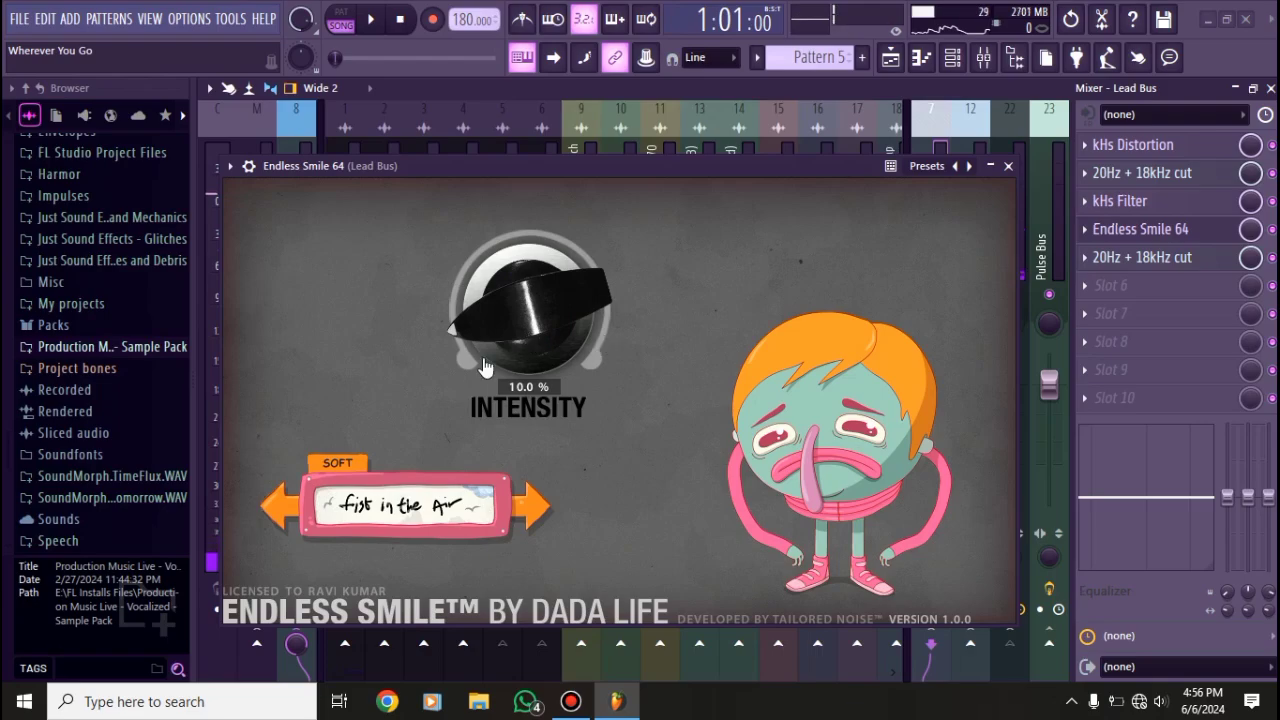
click(1010, 166)
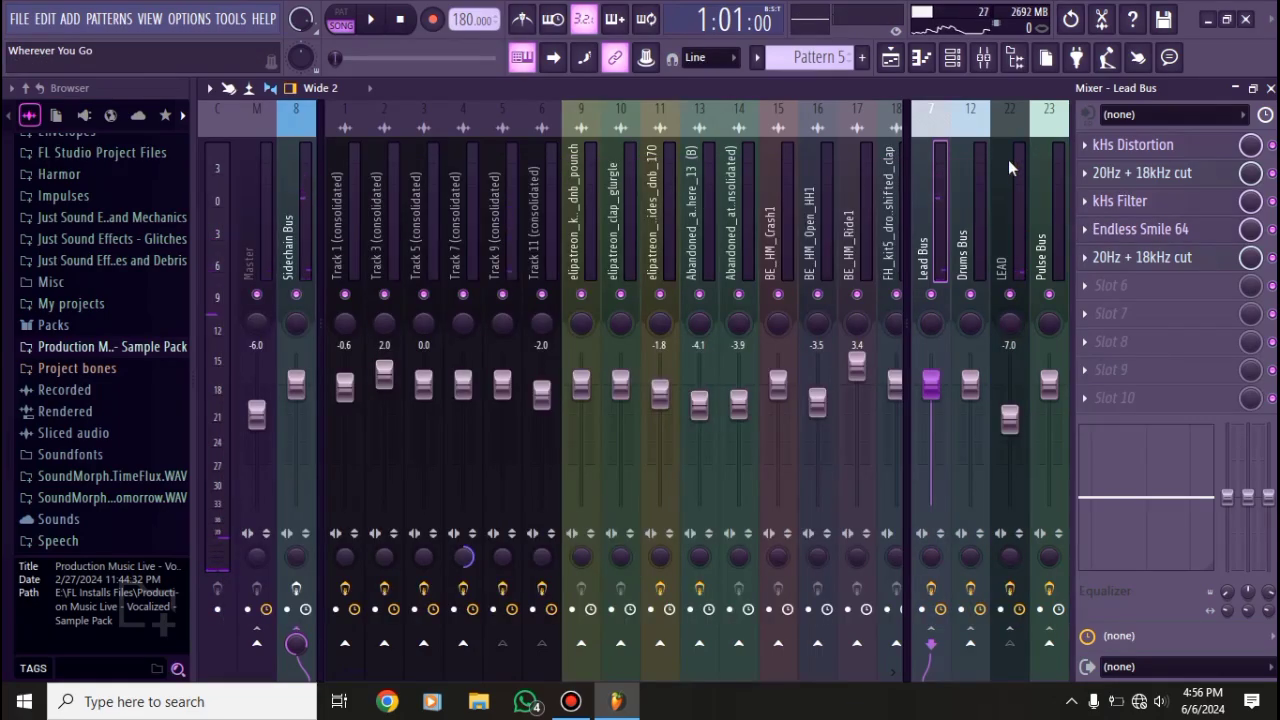
click(1130, 262)
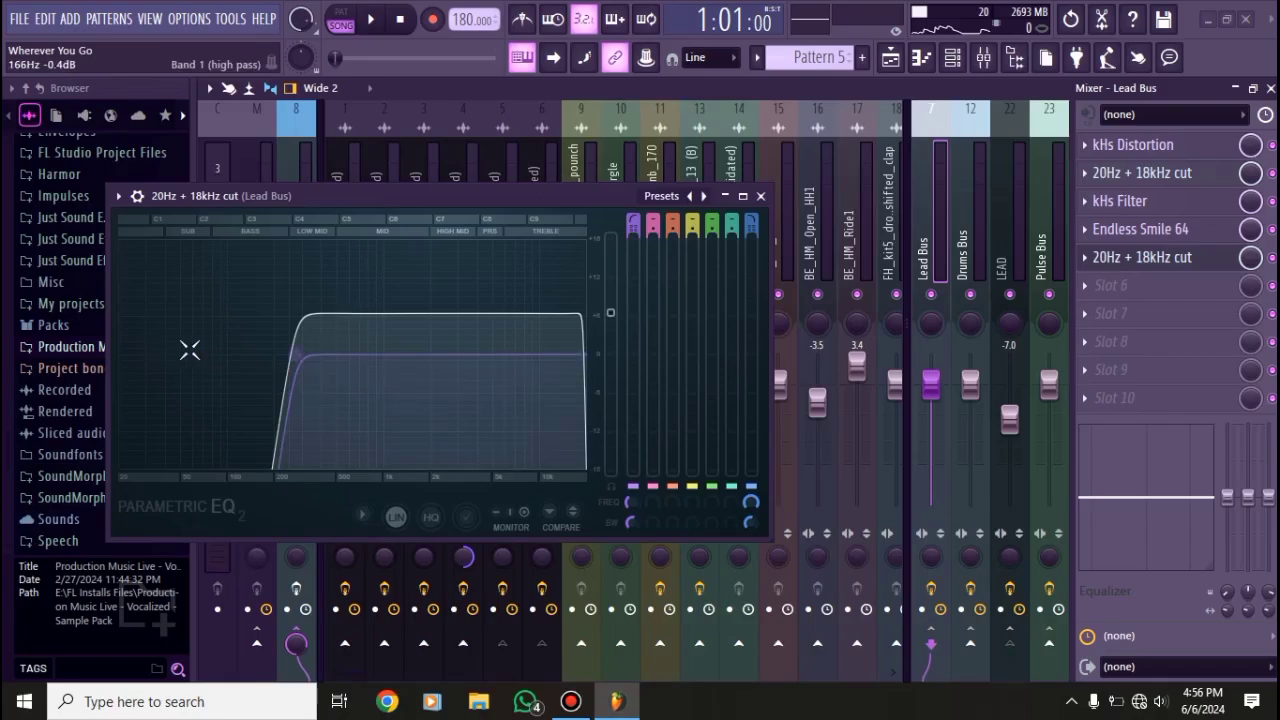
click(761, 196)
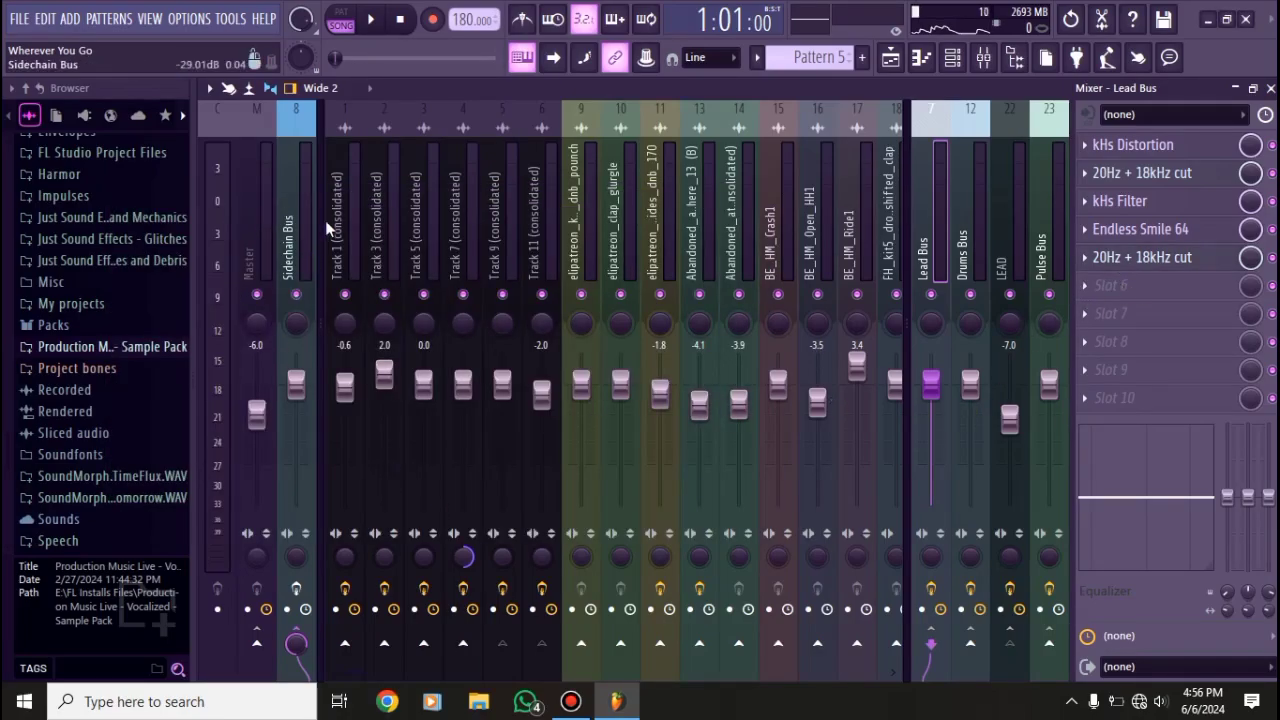
- Return to the playlist, solo Track 13 holding the Track 11 (consolidated) clips, and play it
click(1270, 88)
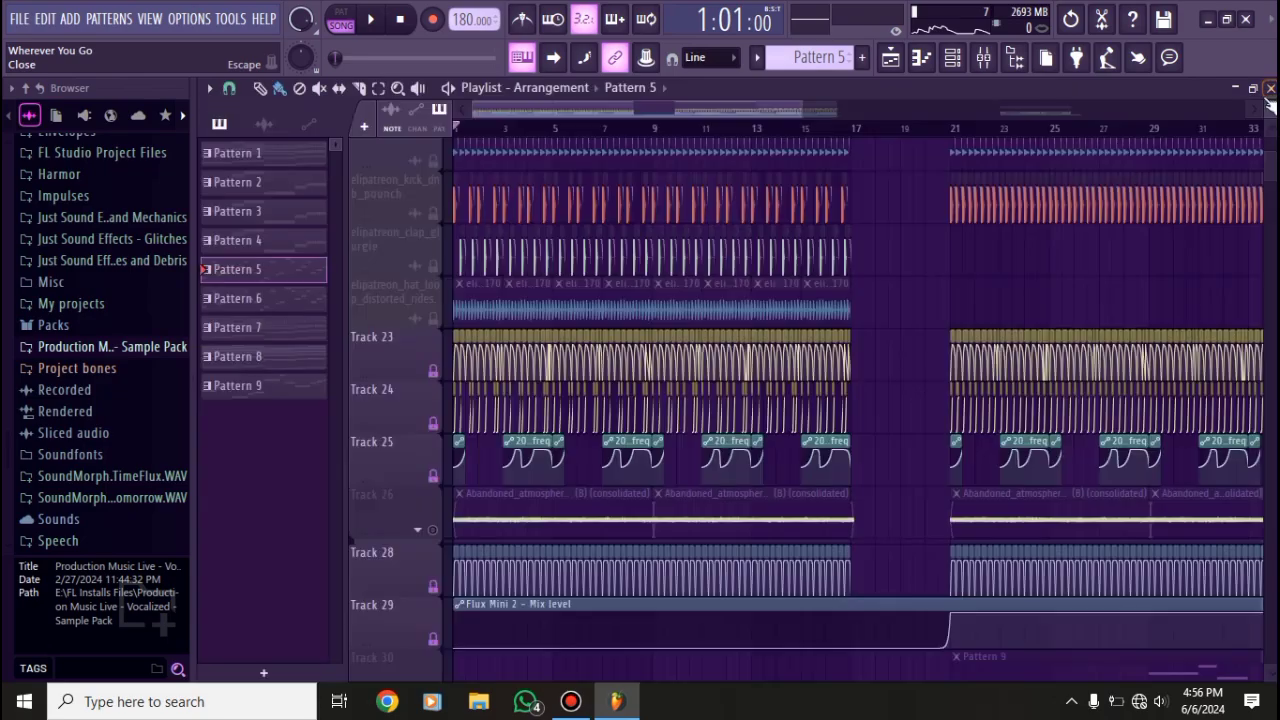
scroll(466, 508, down, 3)
scroll(466, 500, up, 8)
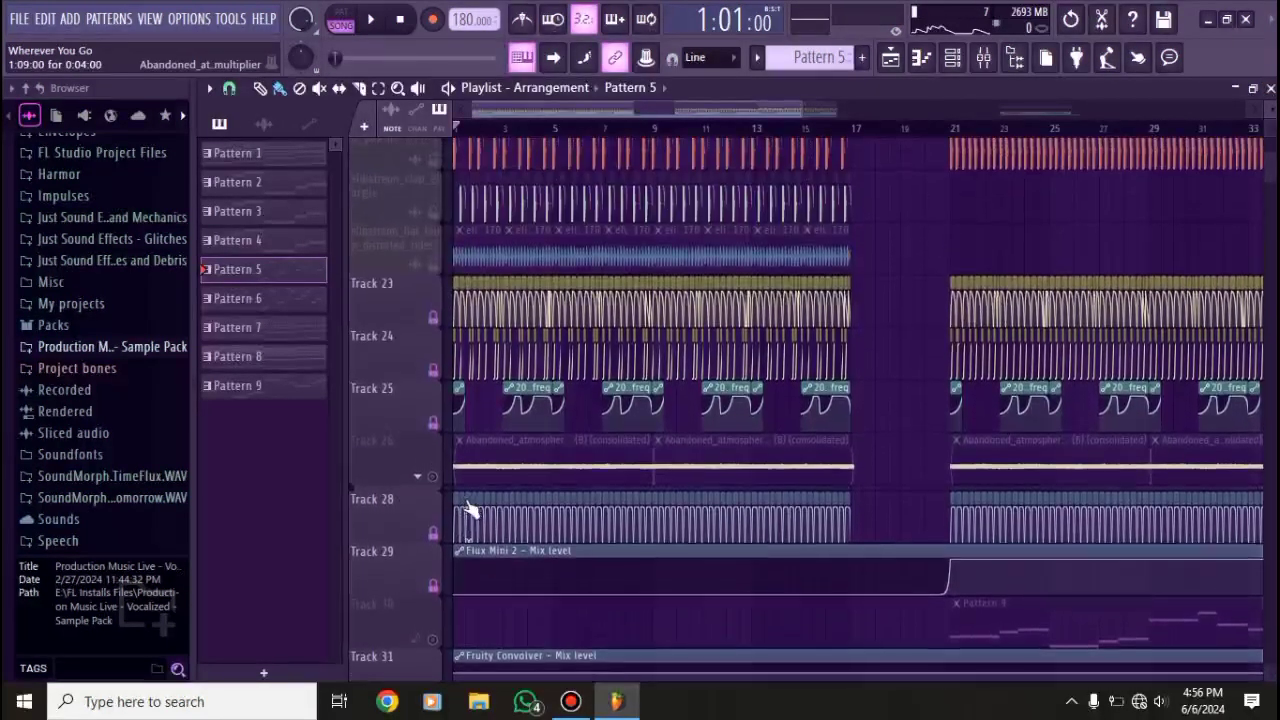
scroll(459, 505, up, 5)
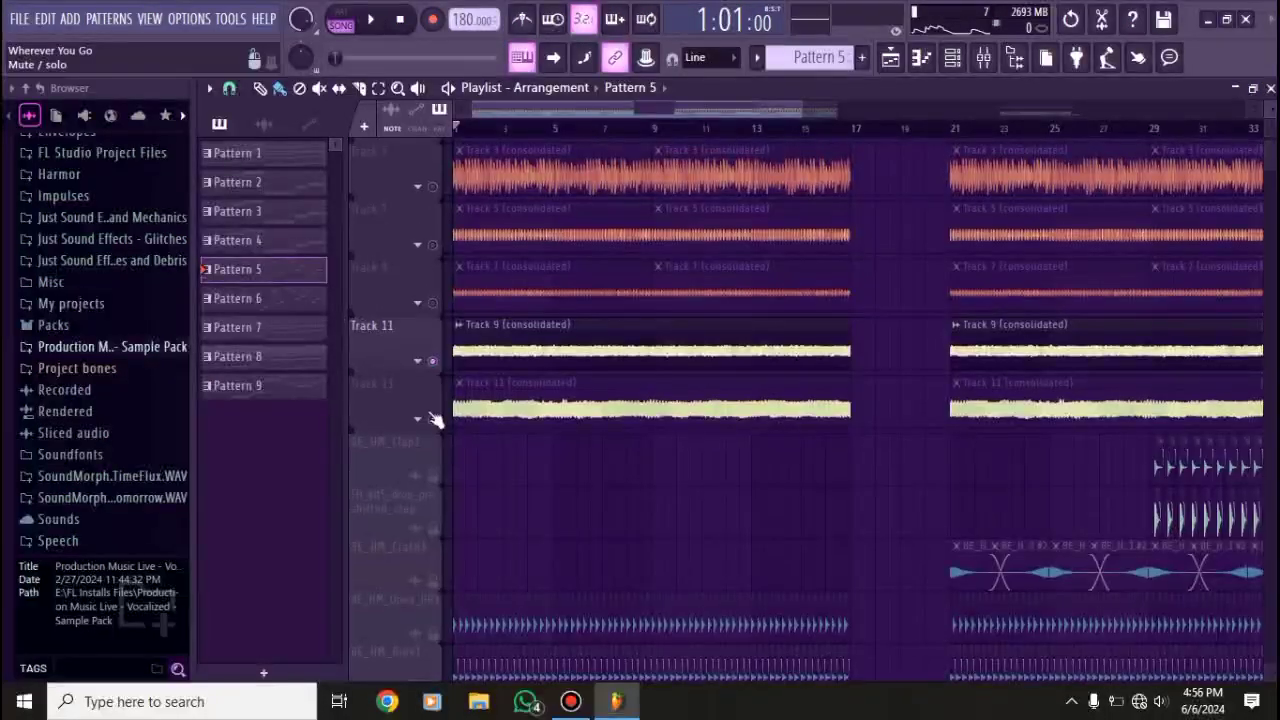
click(433, 363)
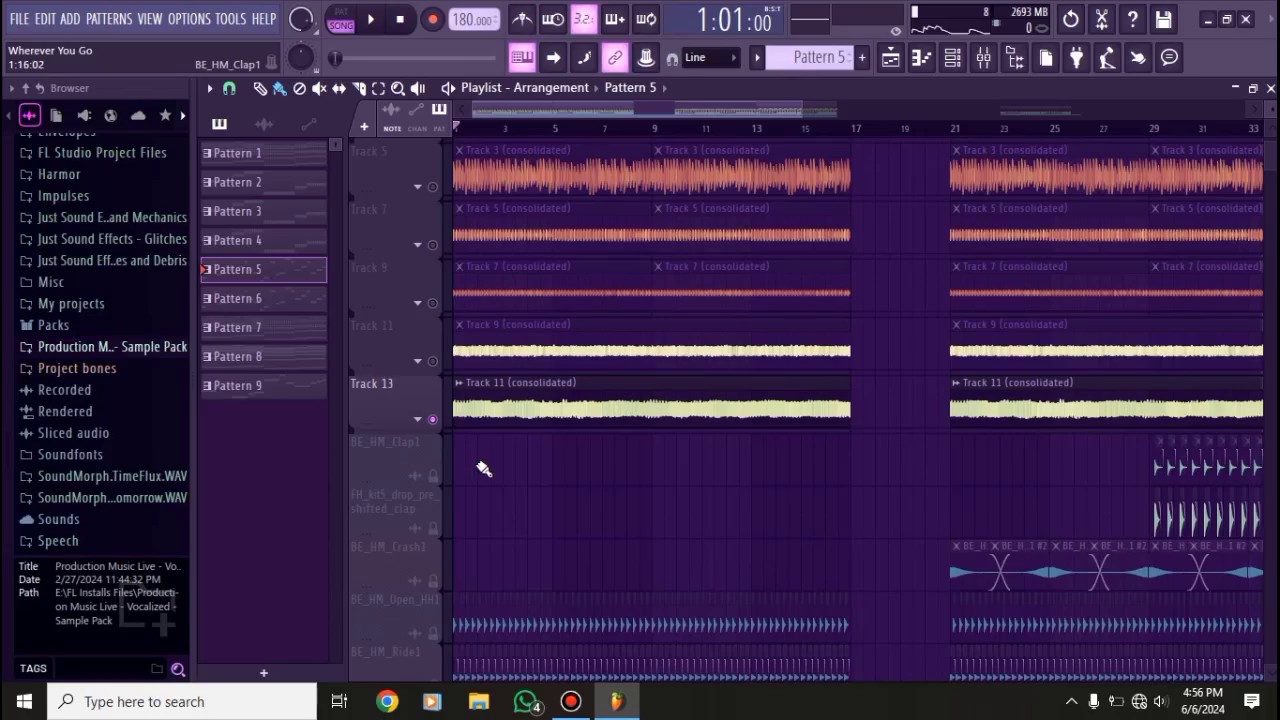
key(space)
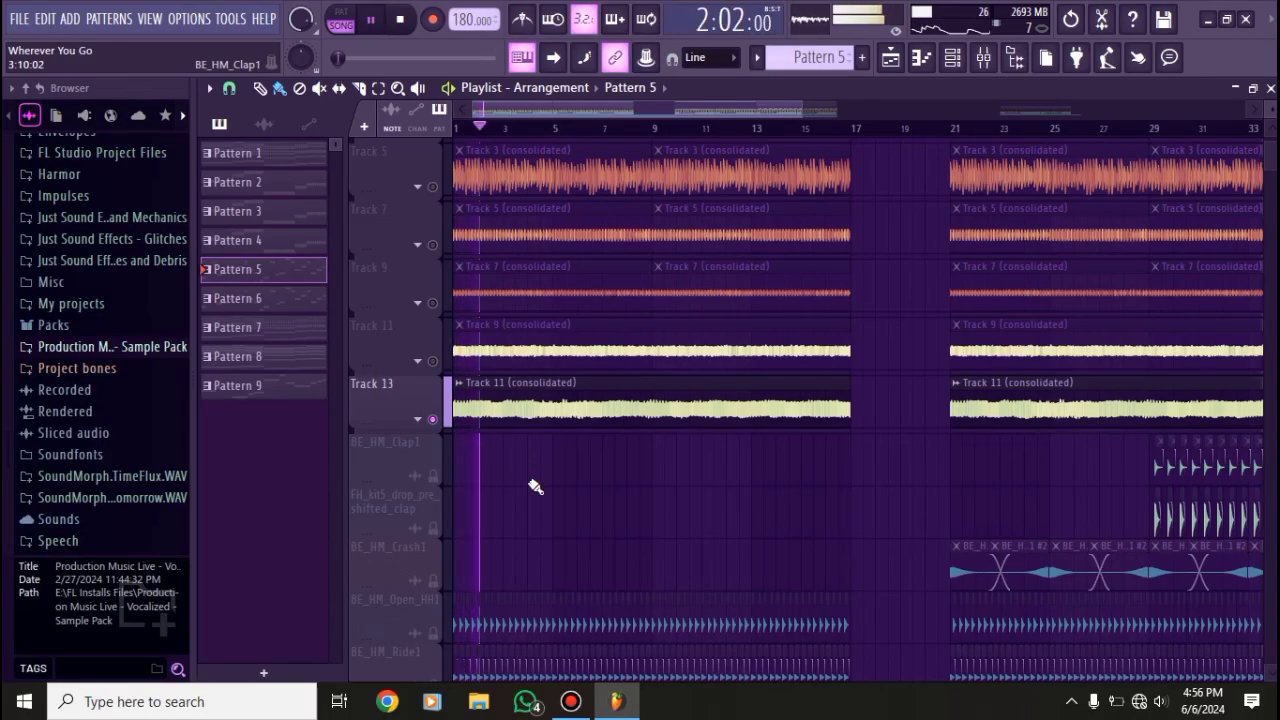
key(space)
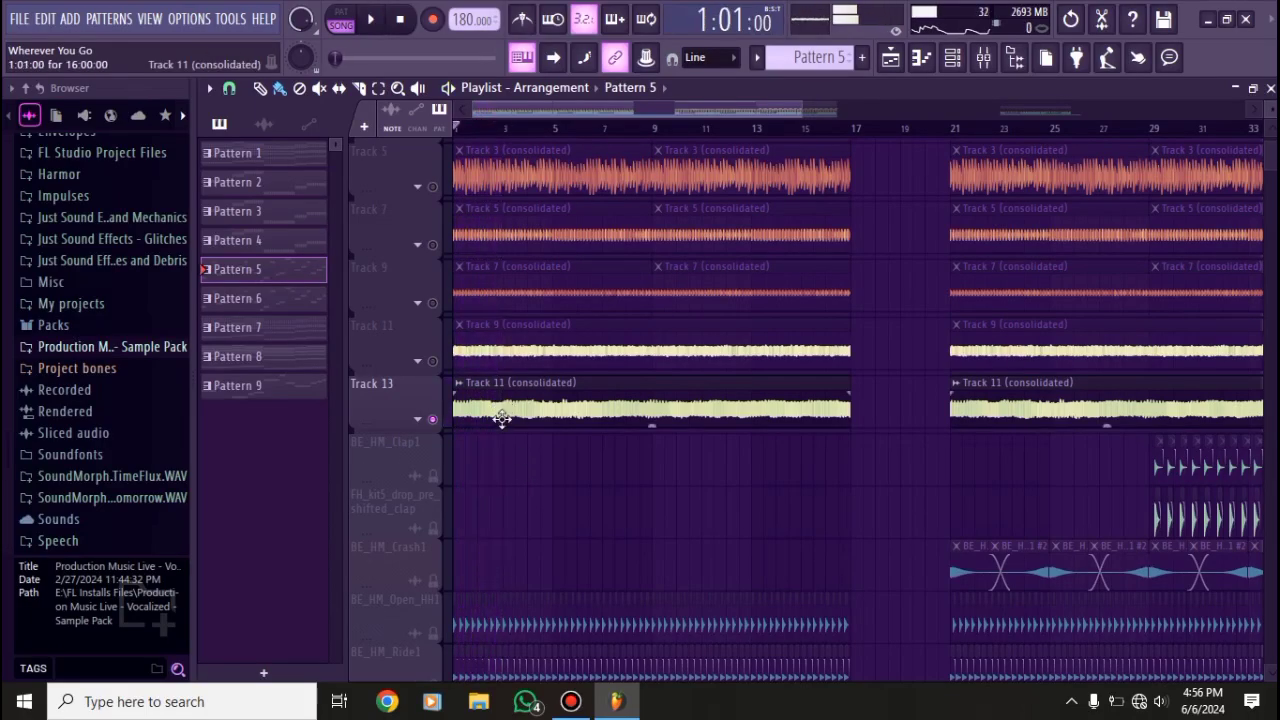
- Solo Track 26 with the Abandoned atmosphere (B) (consolidated) clips and play it
scroll(540, 460, down, 2)
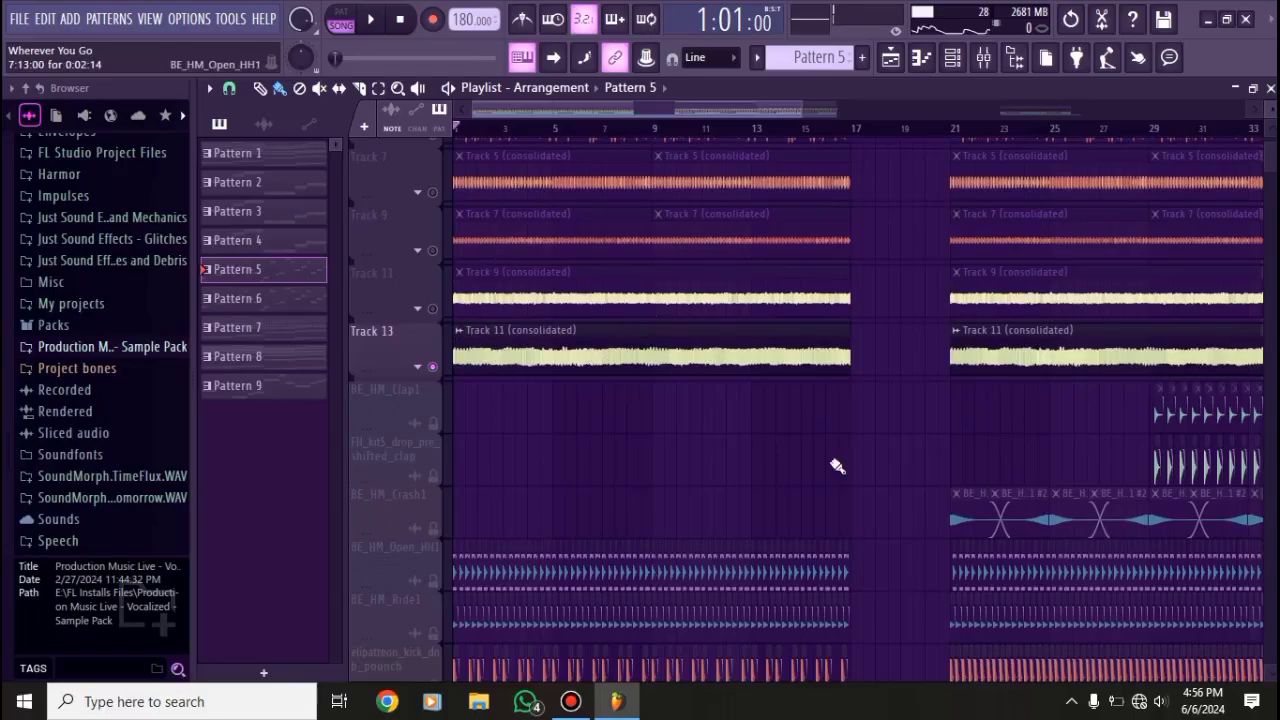
scroll(683, 458, down, 4)
scroll(529, 349, down, 3)
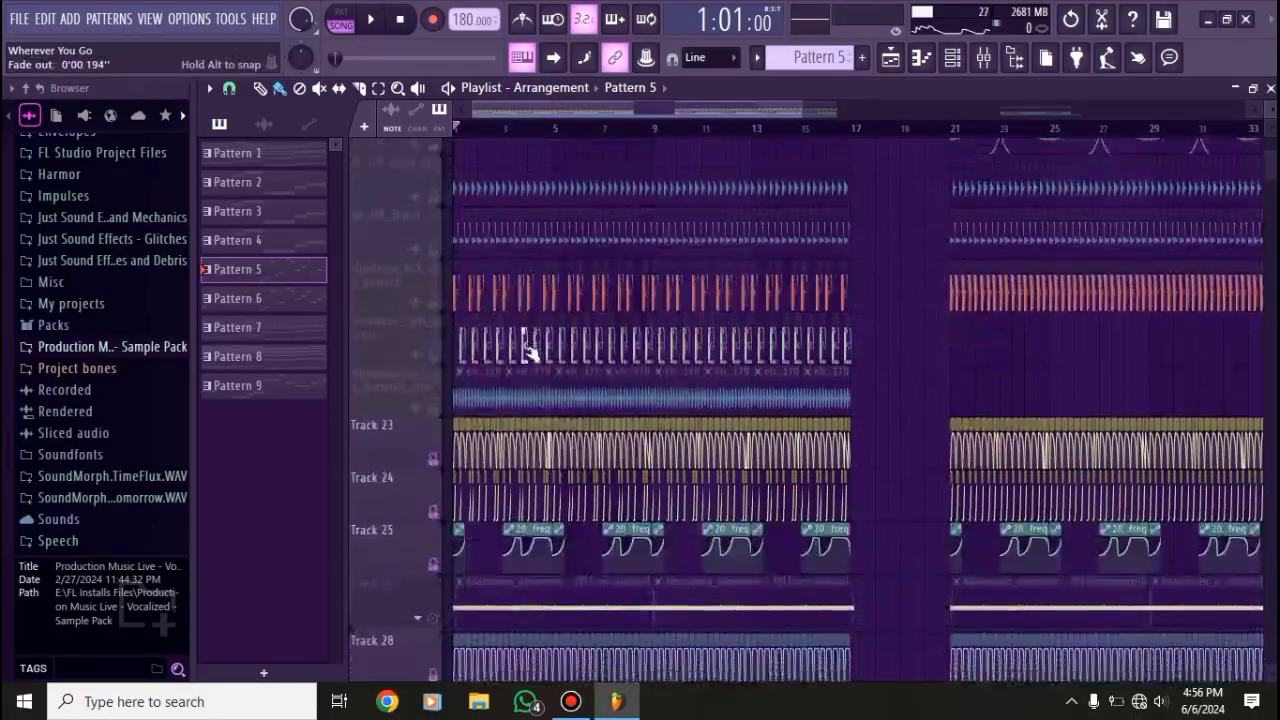
scroll(534, 330, down, 3)
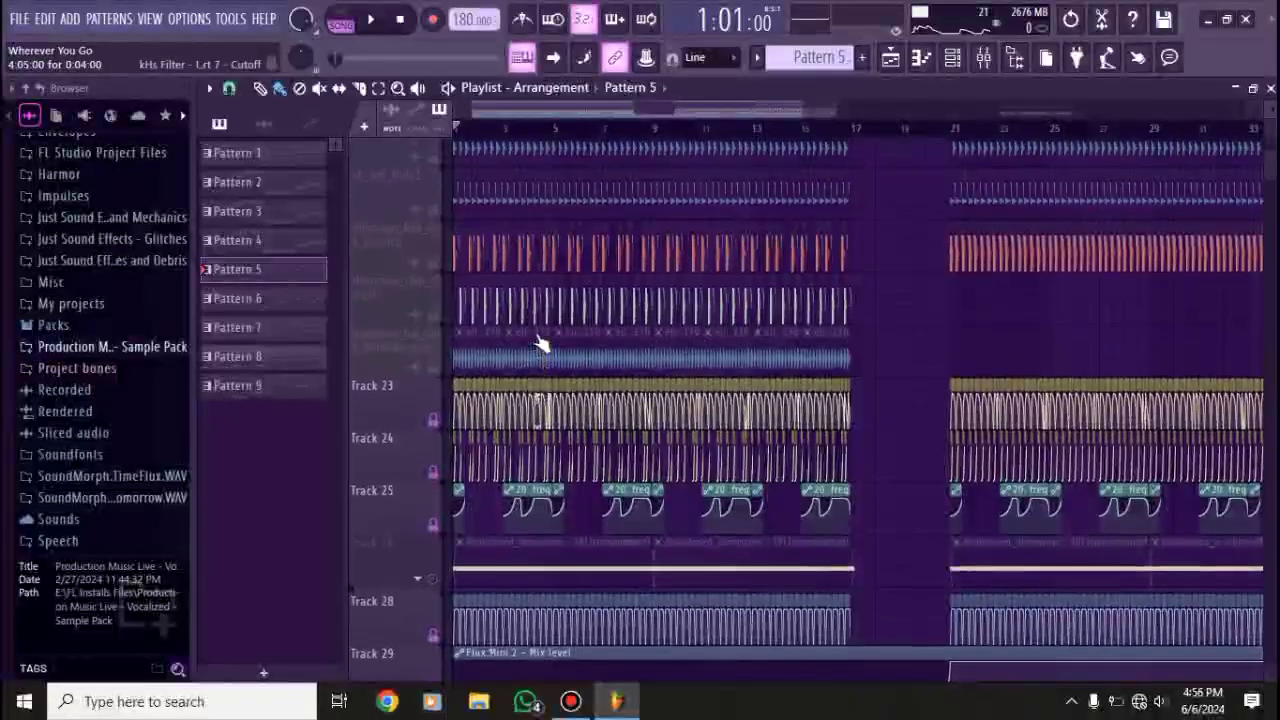
scroll(531, 337, down, 3)
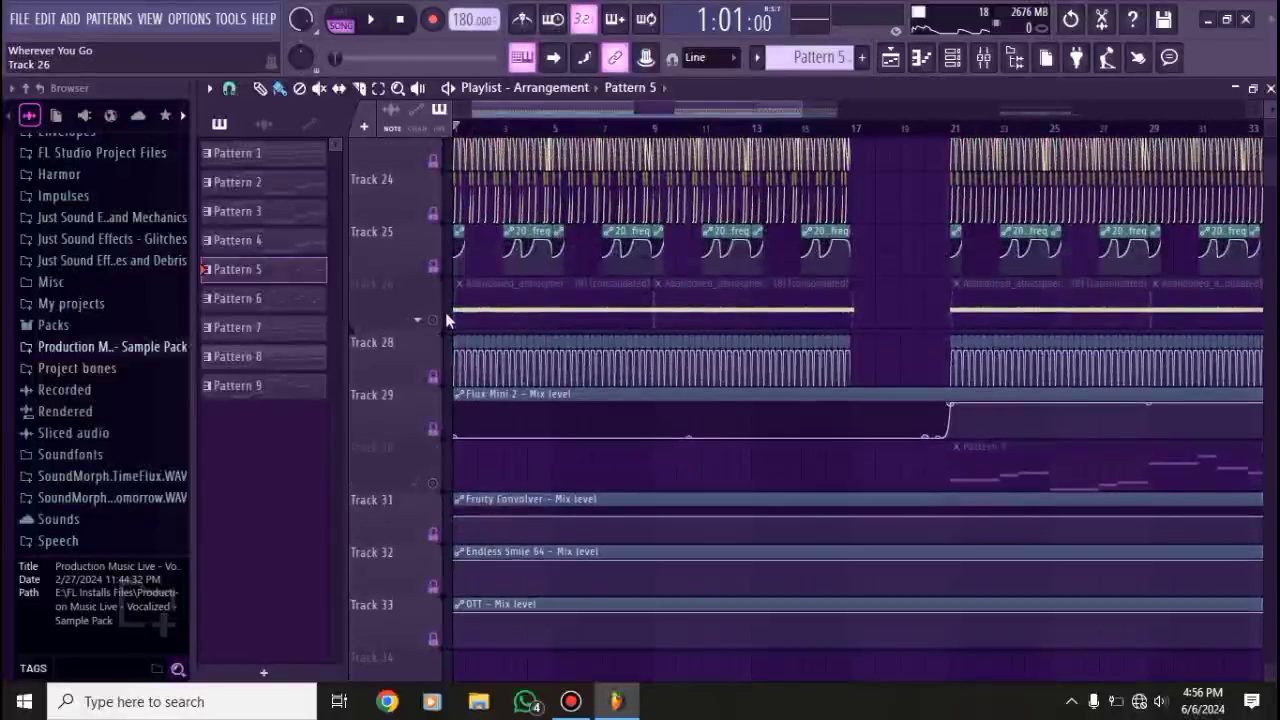
key(space)
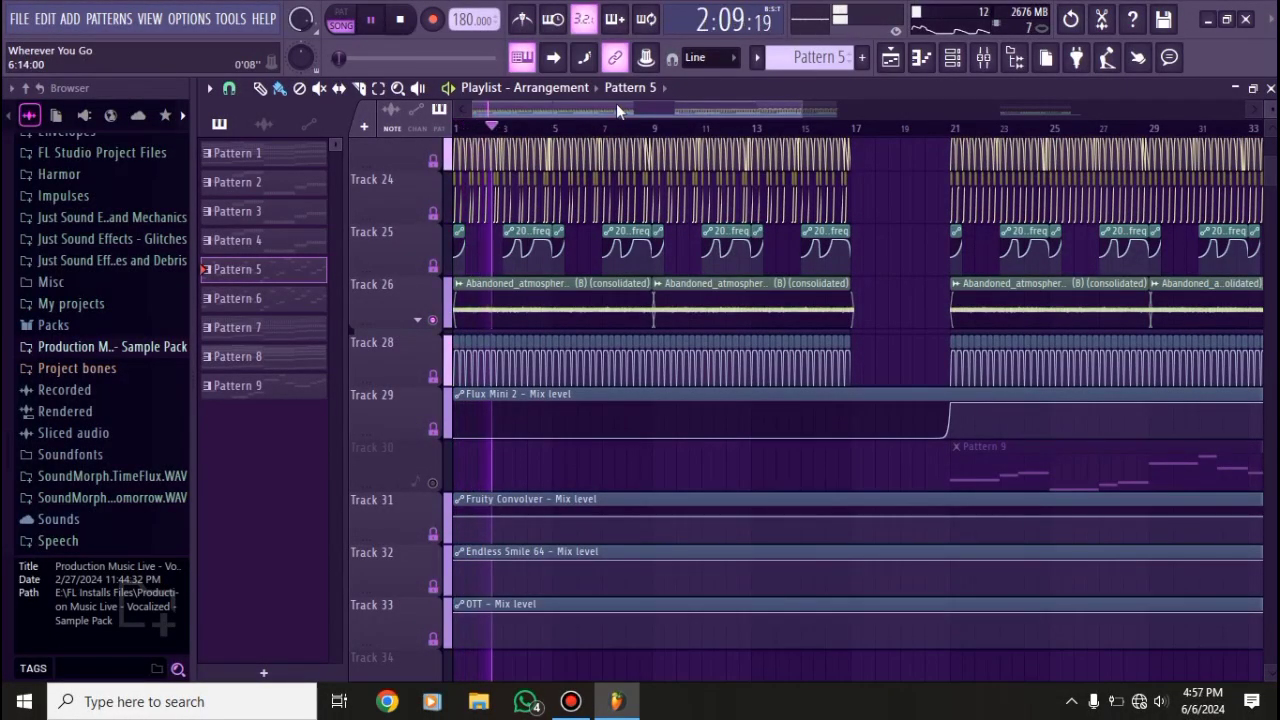
scroll(576, 356, up, 3)
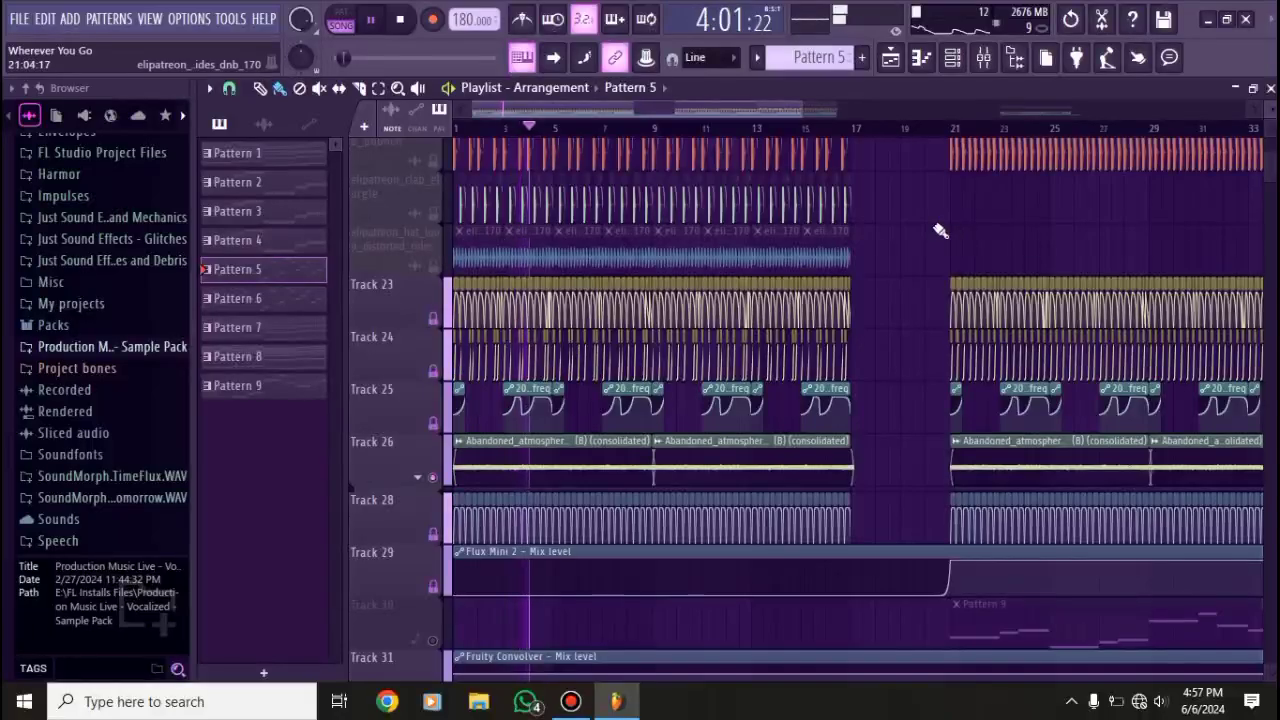
key(space)
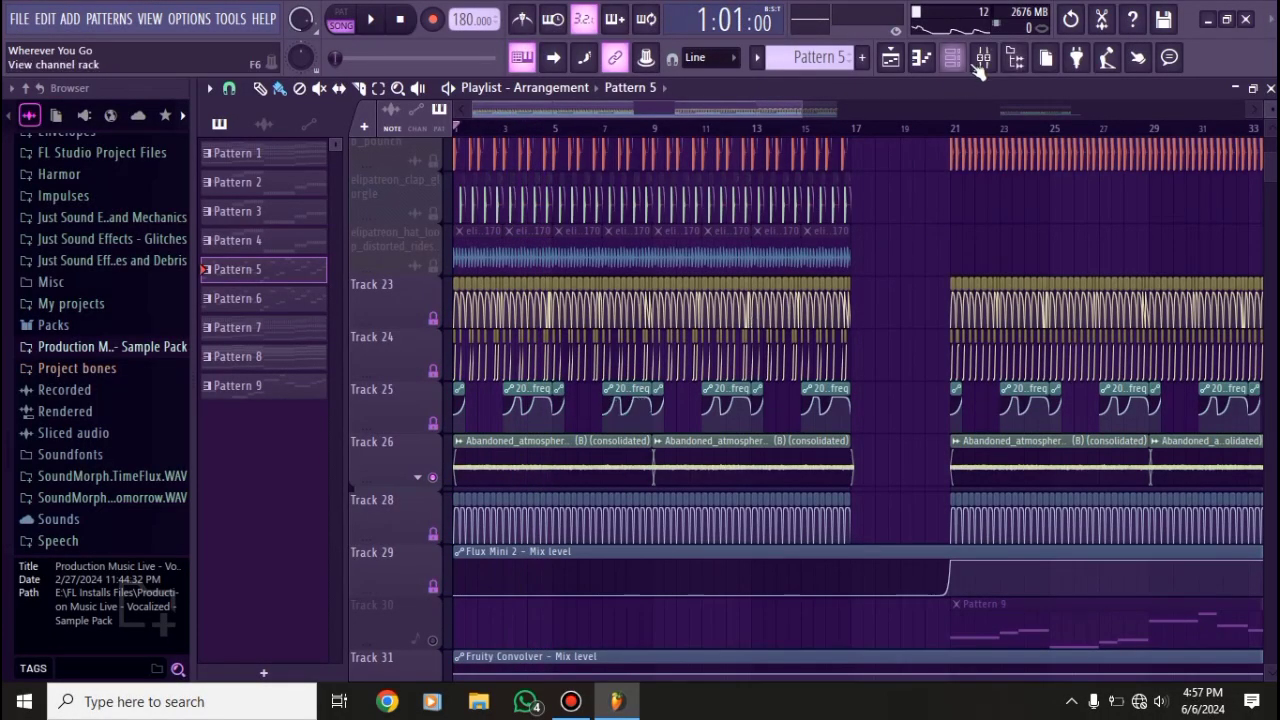
- Select the Pulse Bus mixer track, inspect its Flux Mini 2 Hardcore Pulse settings, and return to the playlist
scroll(812, 358, down, 7)
scroll(452, 362, up, 7)
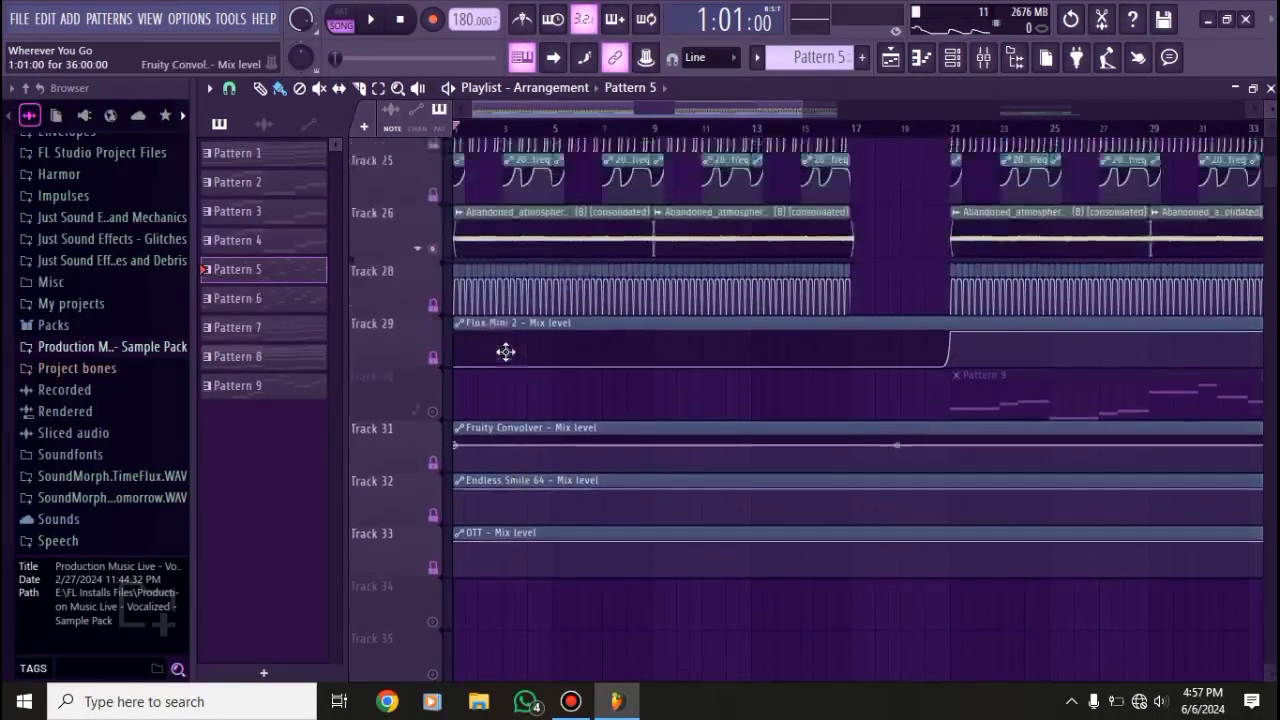
scroll(558, 358, up, 5)
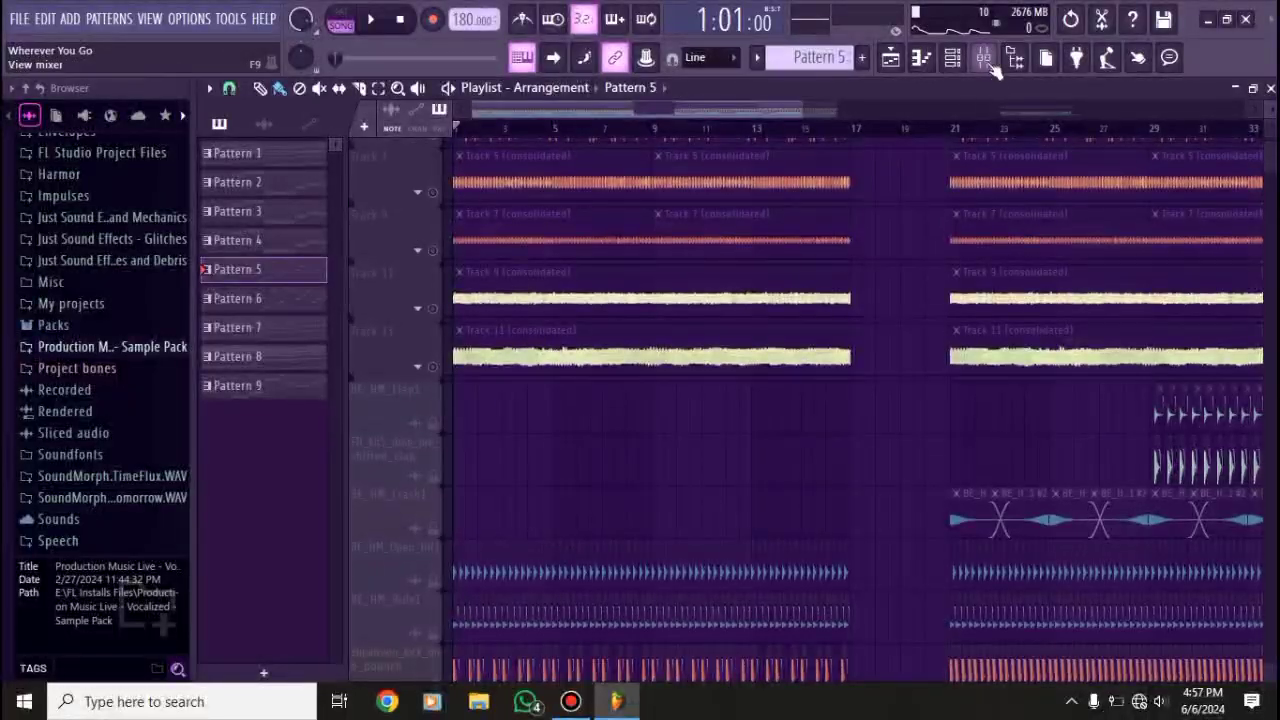
click(984, 57)
click(1042, 204)
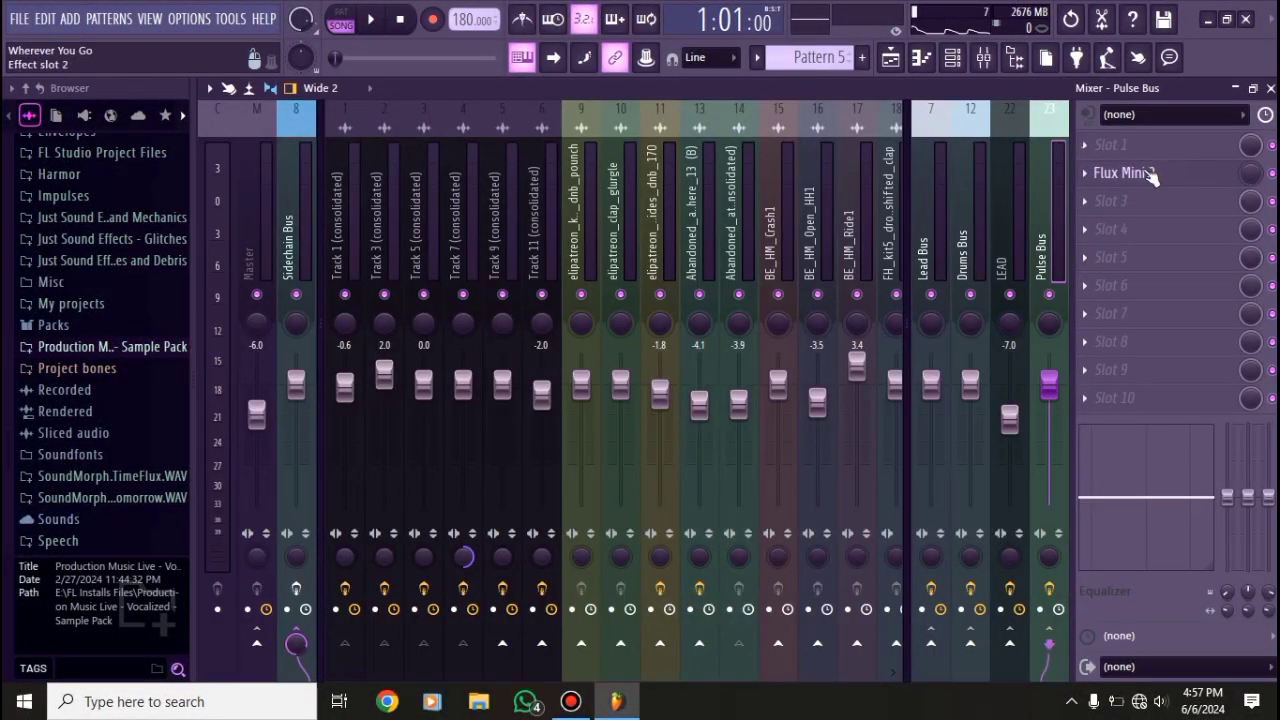
click(1148, 173)
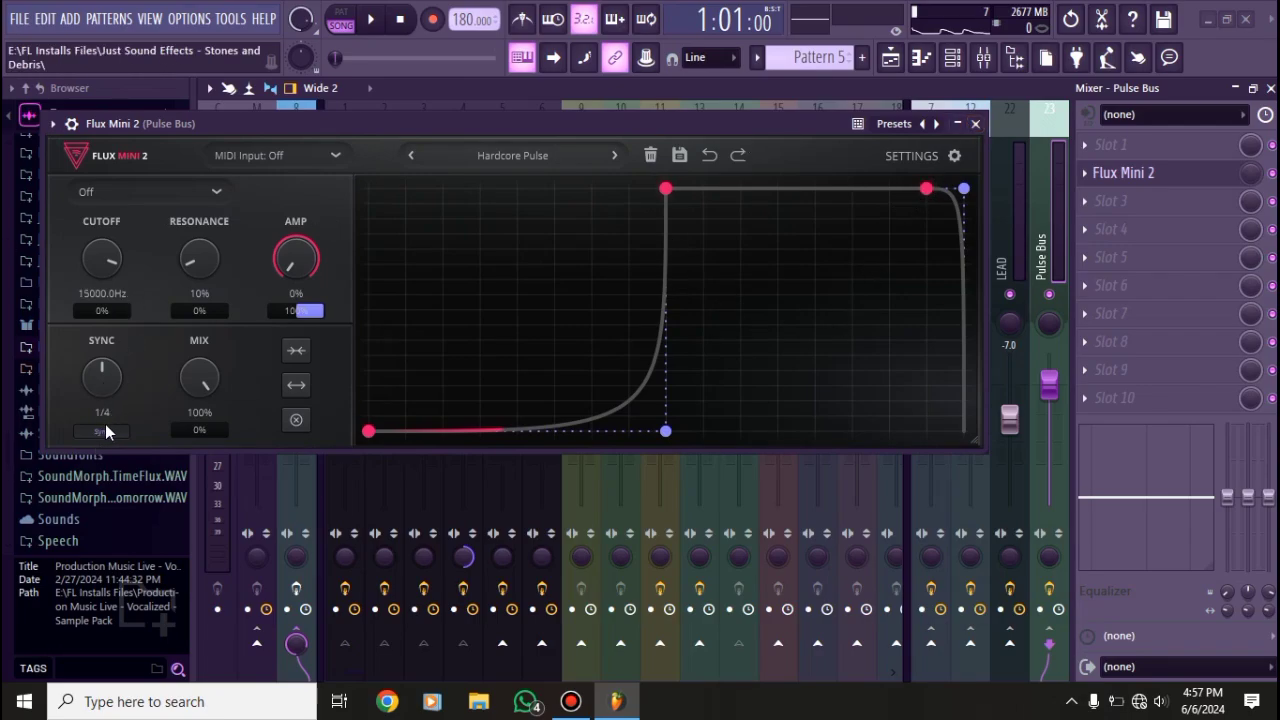
click(976, 124)
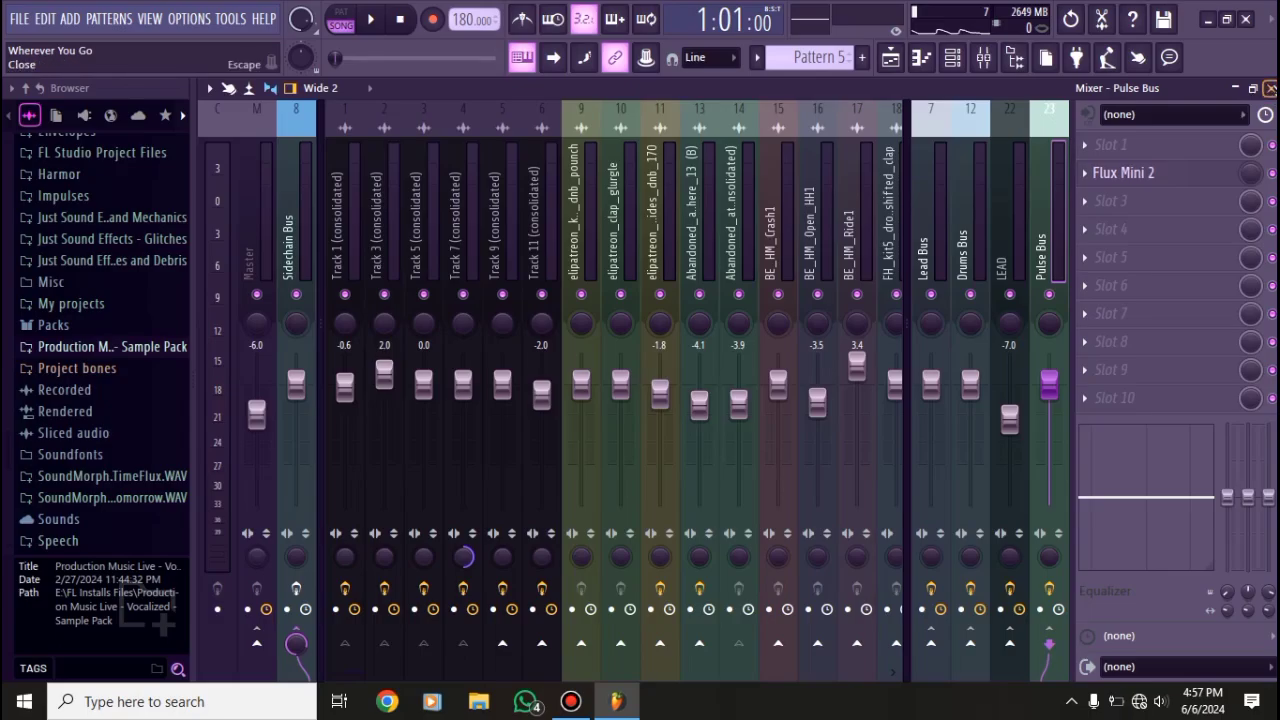
key(F5)
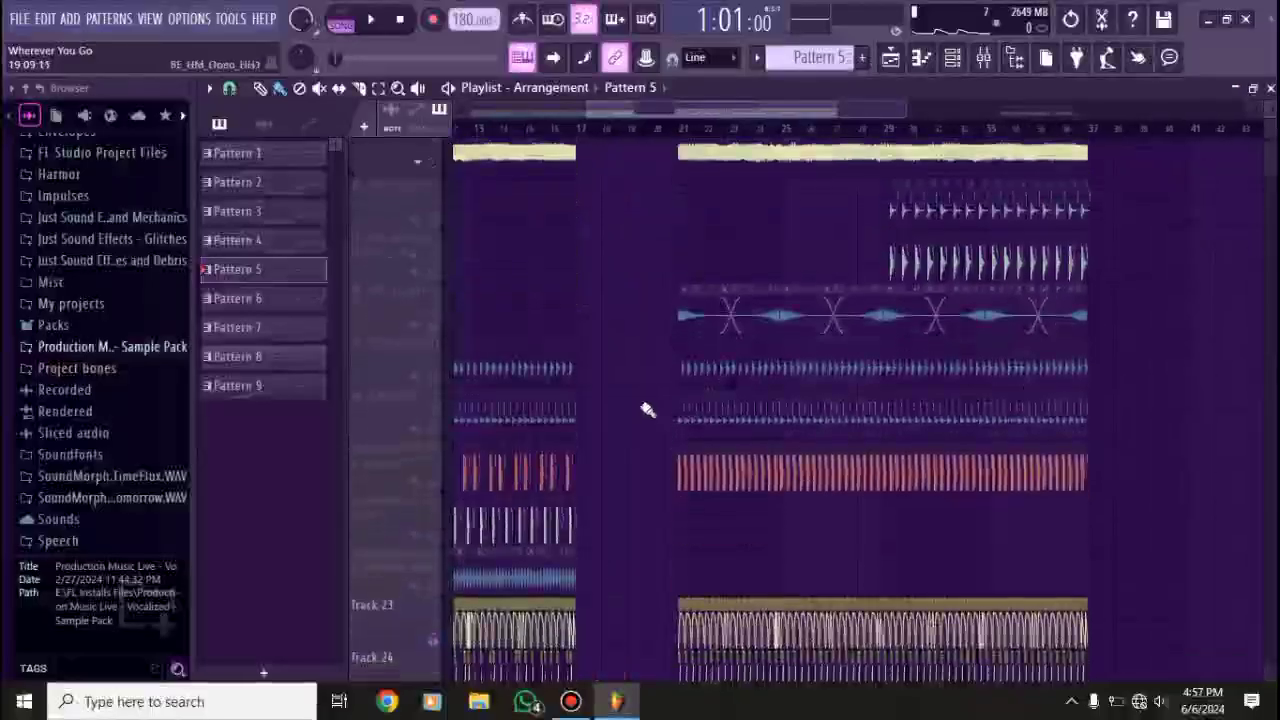
- Move the playhead to bar 21, start playback from Track 2's DnB Drop clips, and layer in Tracks 3, 5, 7 and 9
scroll(648, 410, down, 6)
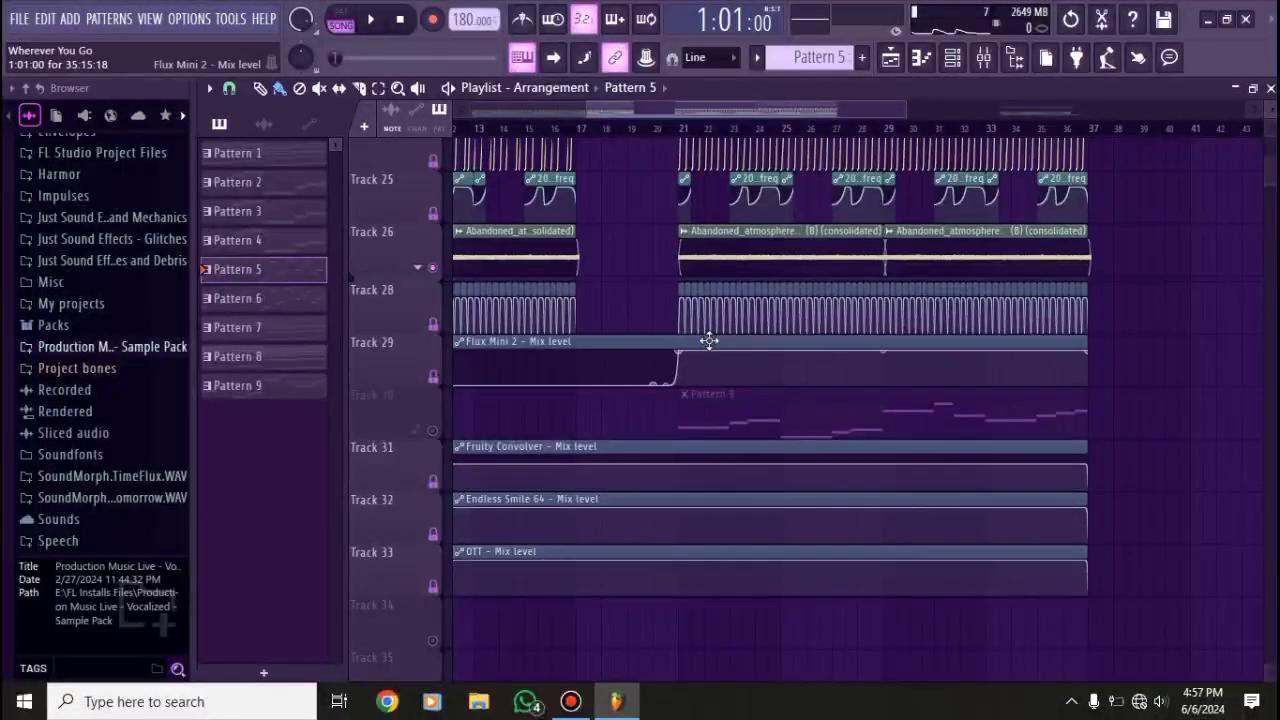
scroll(705, 335, up, 8)
click(679, 128)
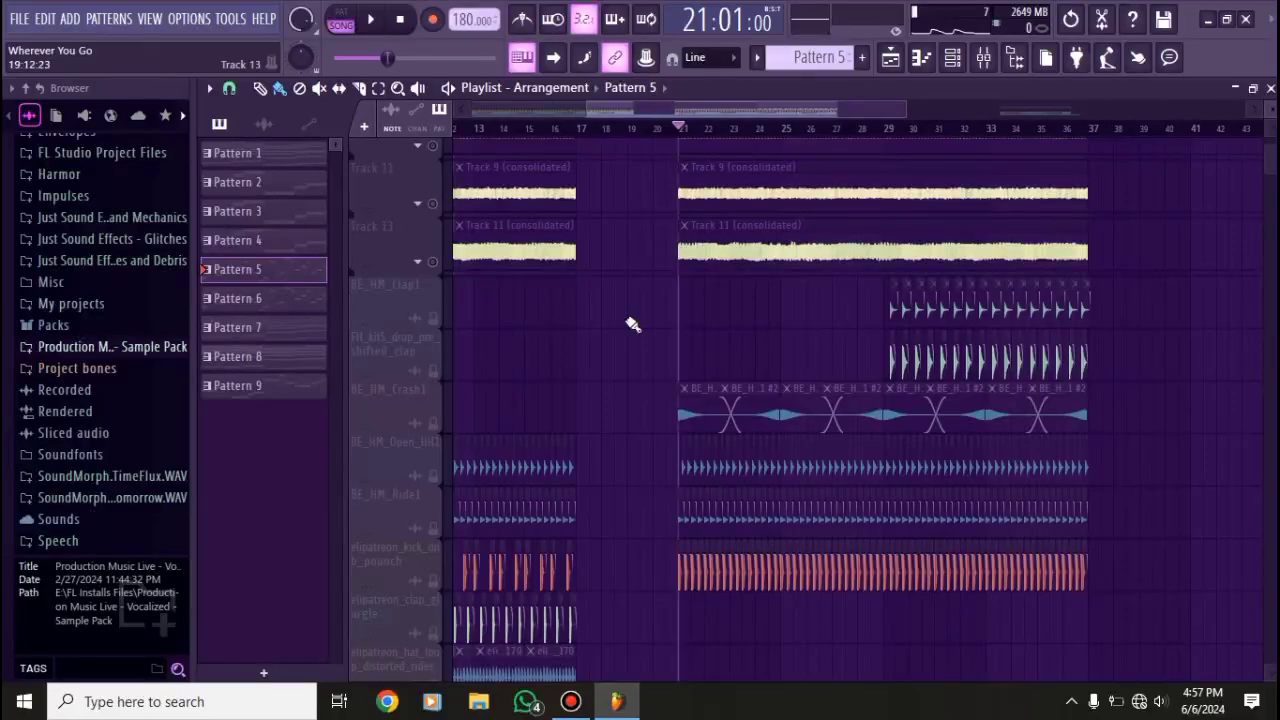
scroll(633, 322, up, 4)
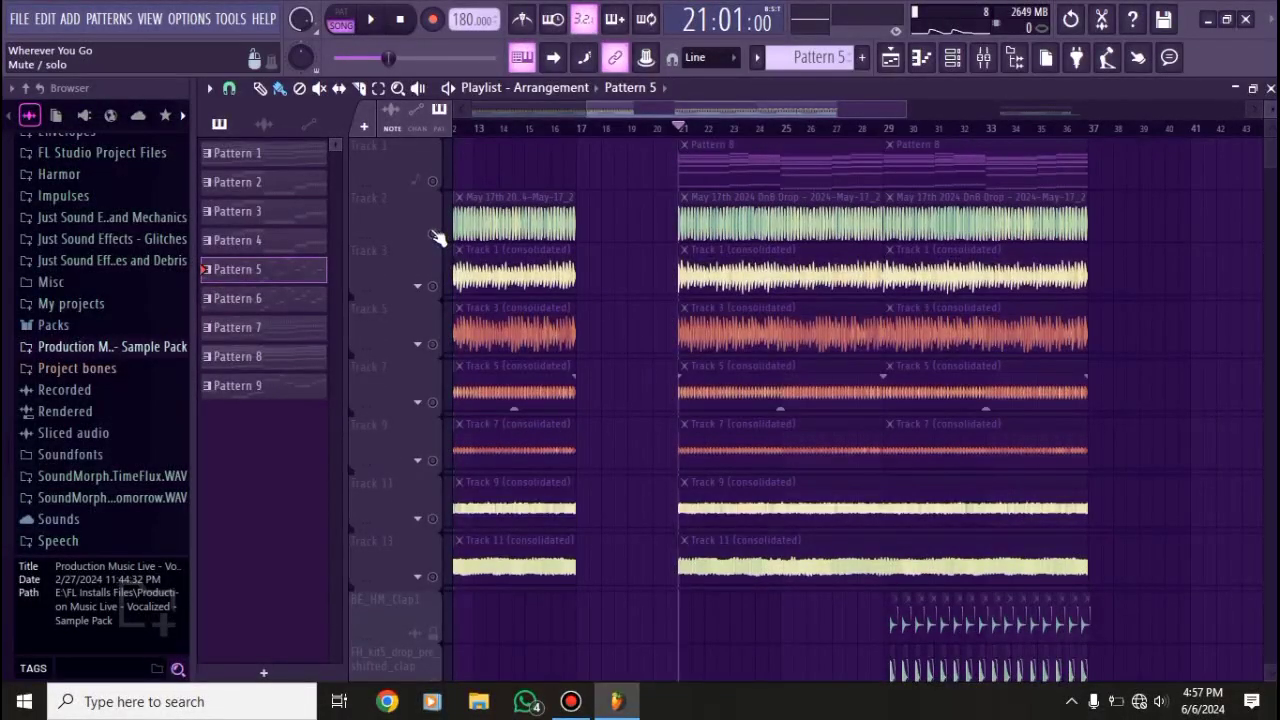
click(435, 235)
key(space)
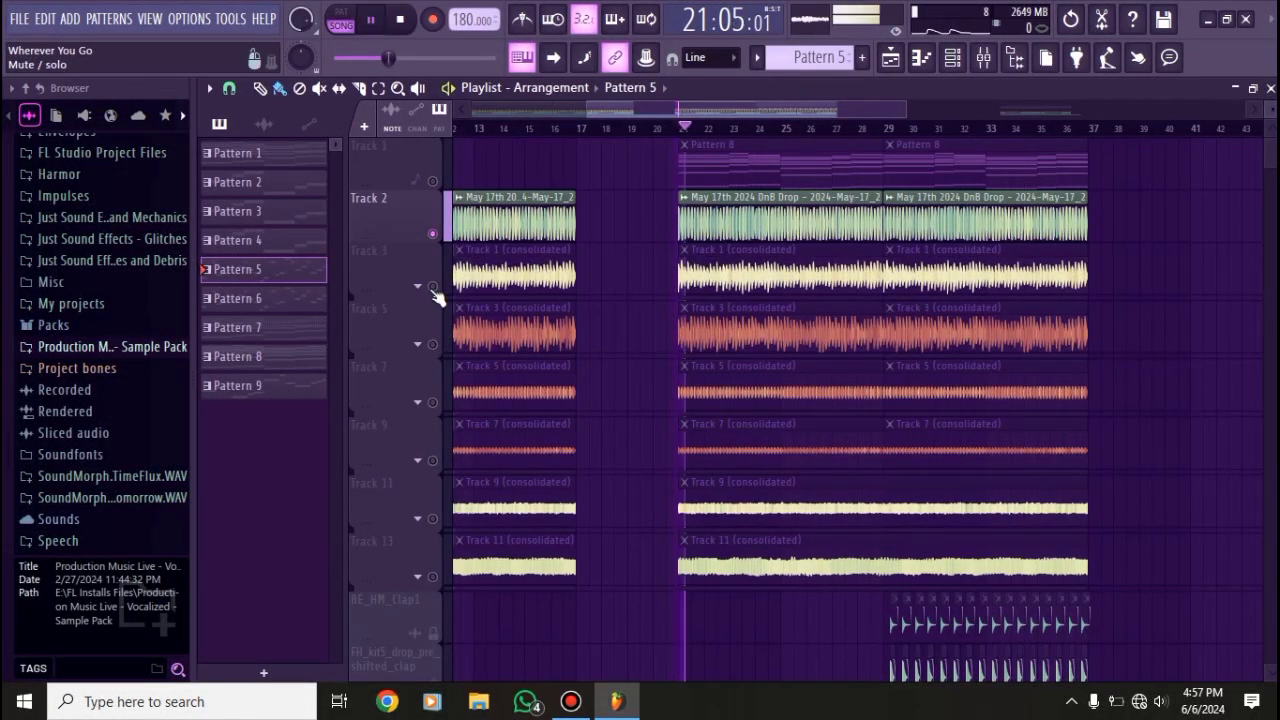
click(433, 287)
click(434, 345)
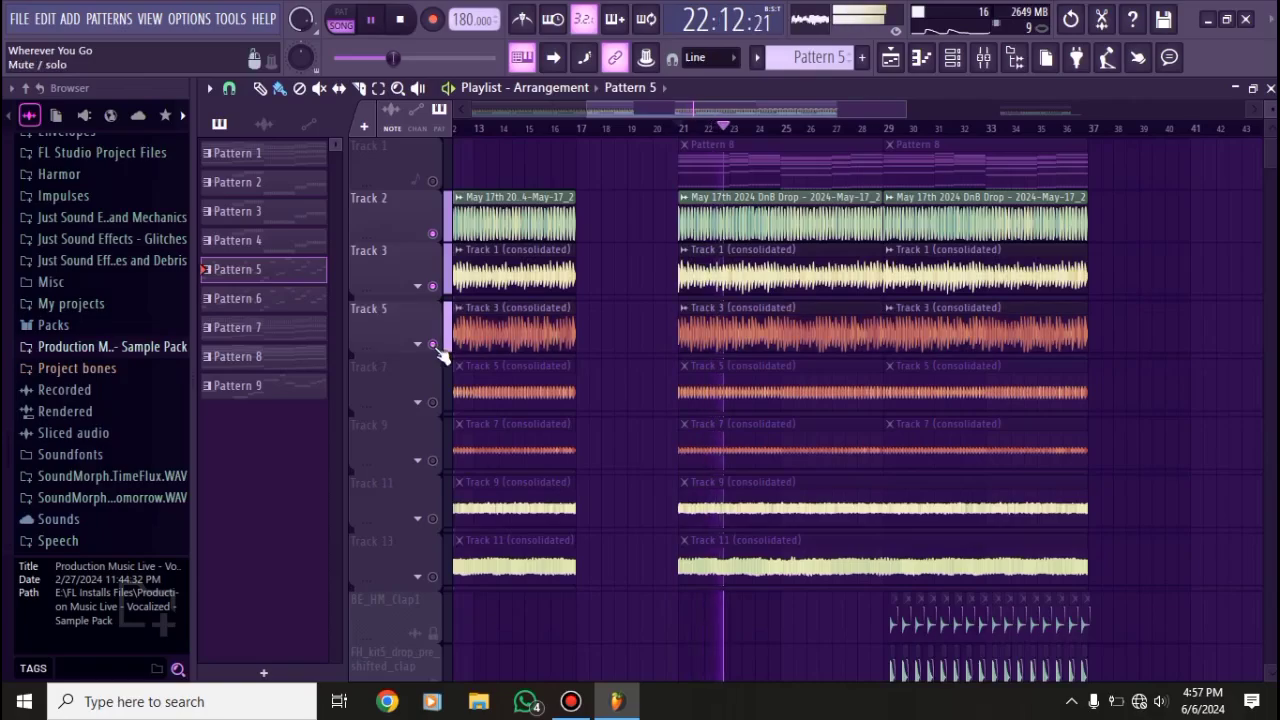
click(433, 402)
click(433, 460)
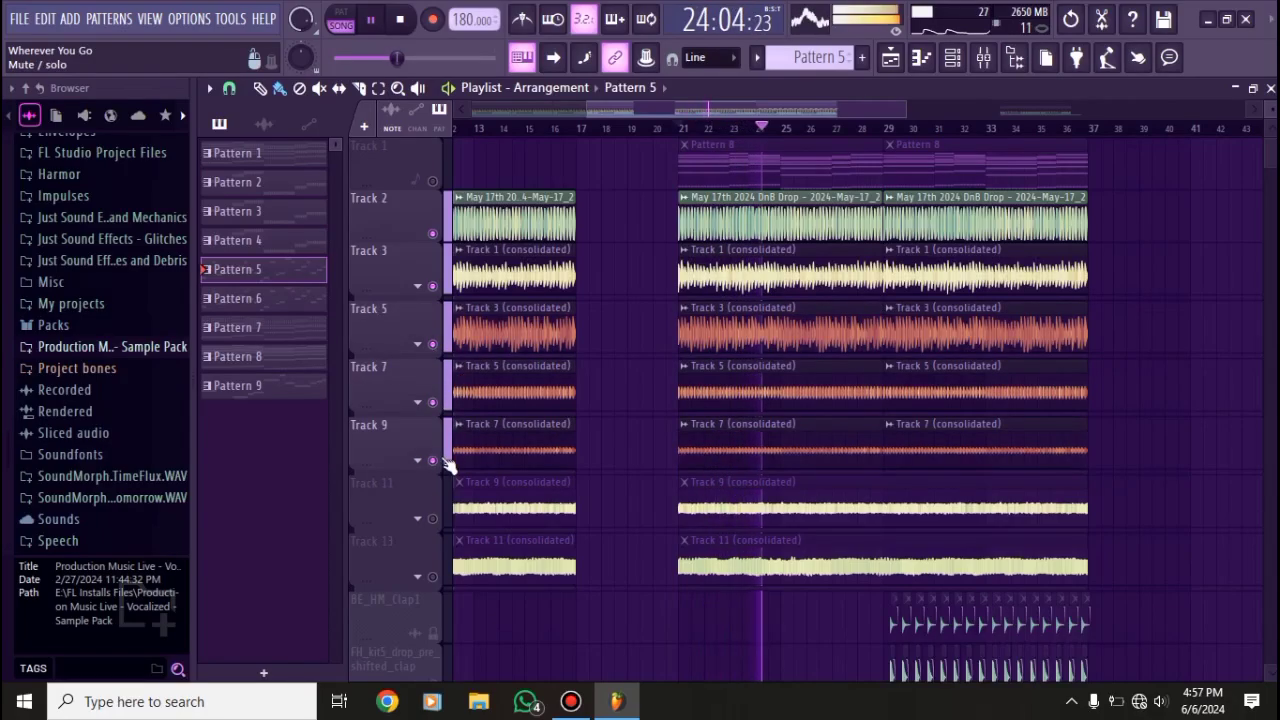
- Play the drop from bar 21 with Track 26's Abandoned atmosphere (B) (consolidated) clips enabled, reviewing the surrounding automation tracks
scroll(438, 420, down, 3)
scroll(440, 440, down, 12)
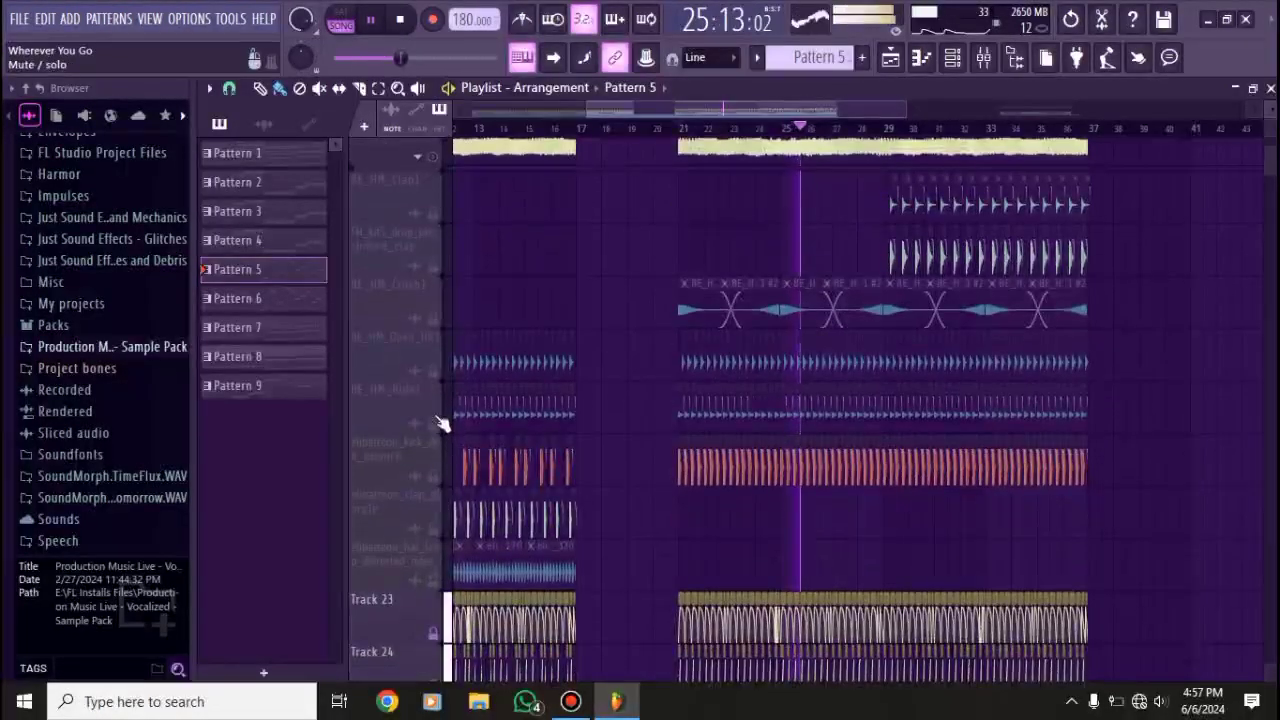
key(space)
click(433, 531)
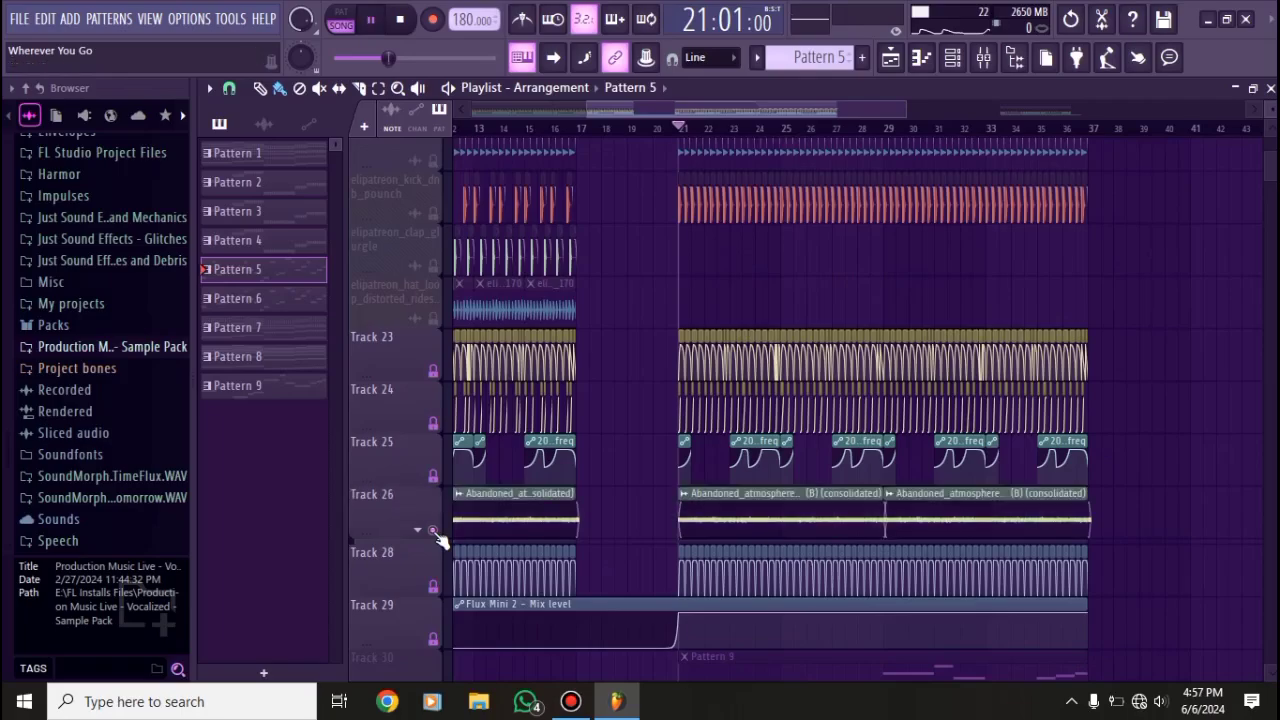
key(space)
scroll(604, 338, down, 5)
scroll(606, 336, up, 2)
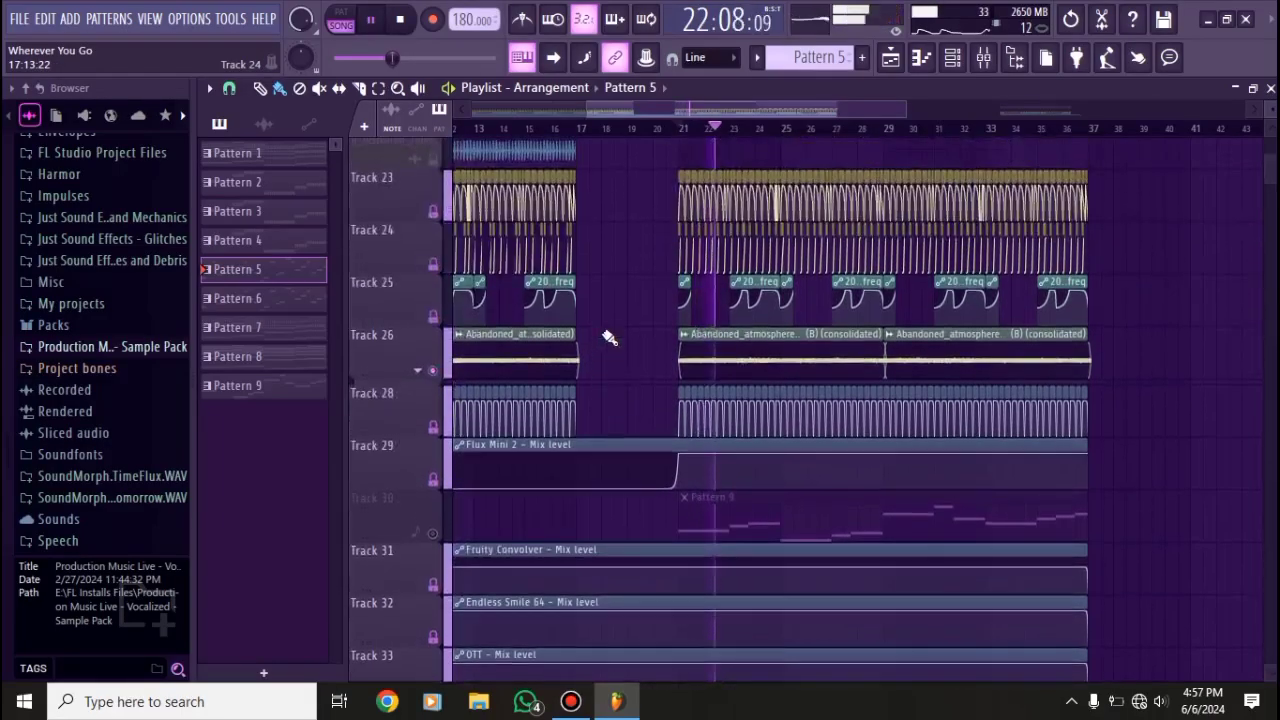
scroll(615, 332, down, 3)
scroll(625, 326, up, 2)
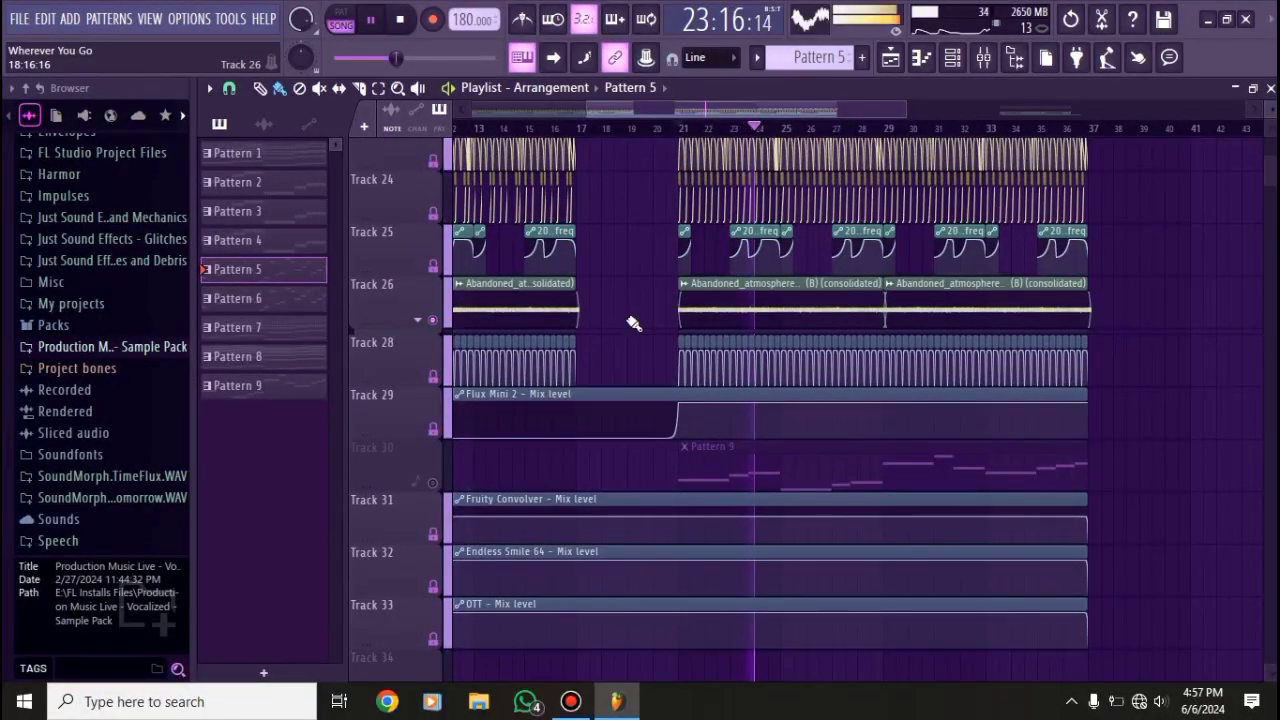
key(space)
- Solo Track 30 with the Pattern 9 clip and play it from bar 21
scroll(633, 322, up, 4)
scroll(791, 234, up, 4)
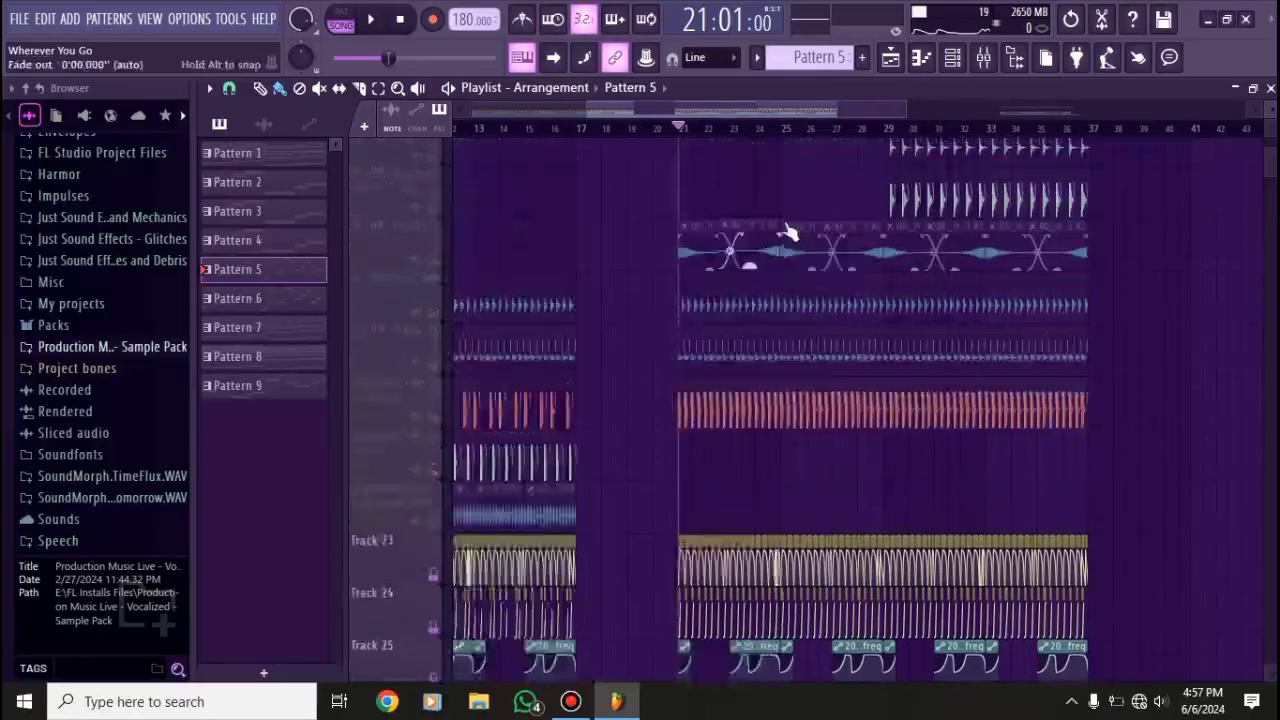
scroll(737, 371, down, 3)
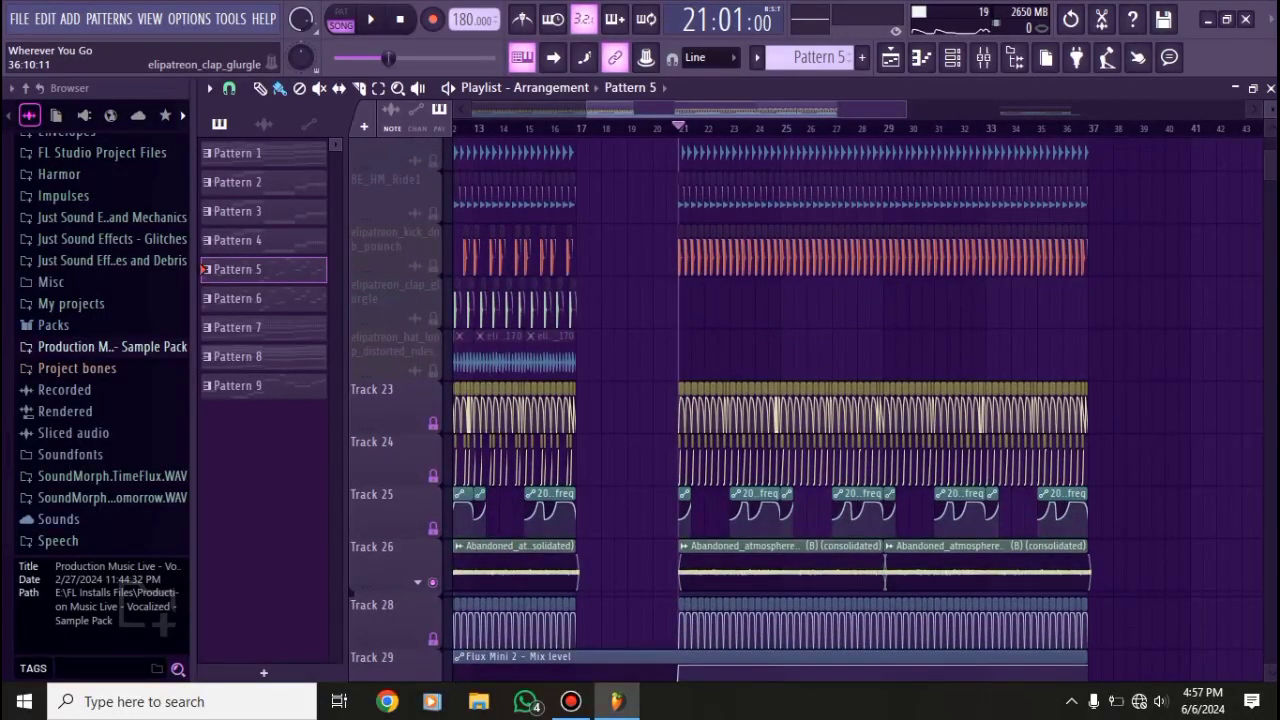
scroll(531, 318, down, 7)
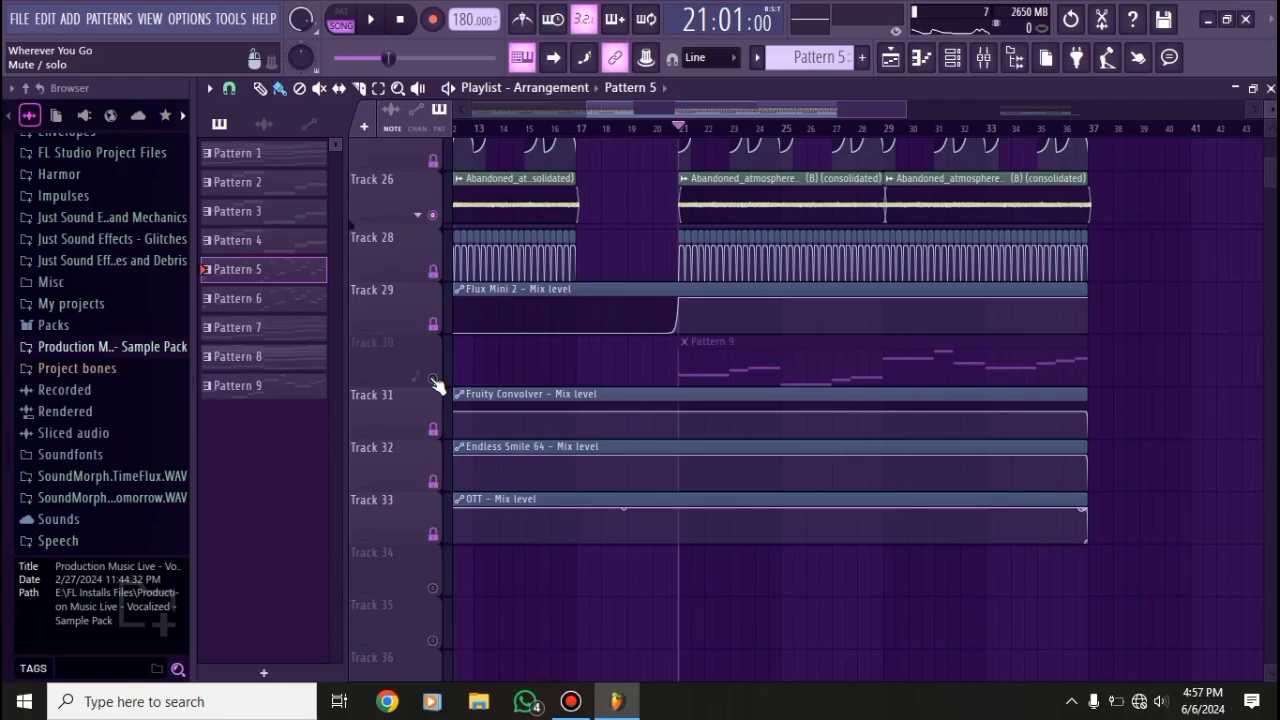
click(433, 379)
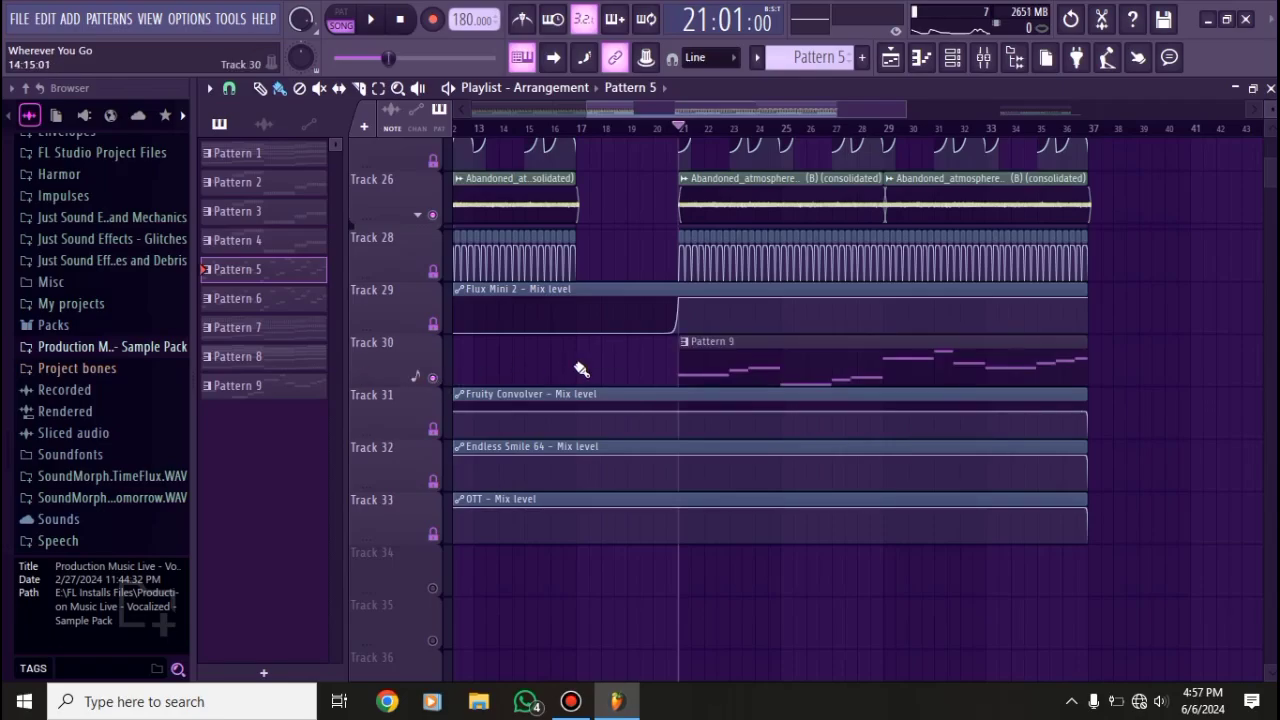
scroll(697, 377, up, 5)
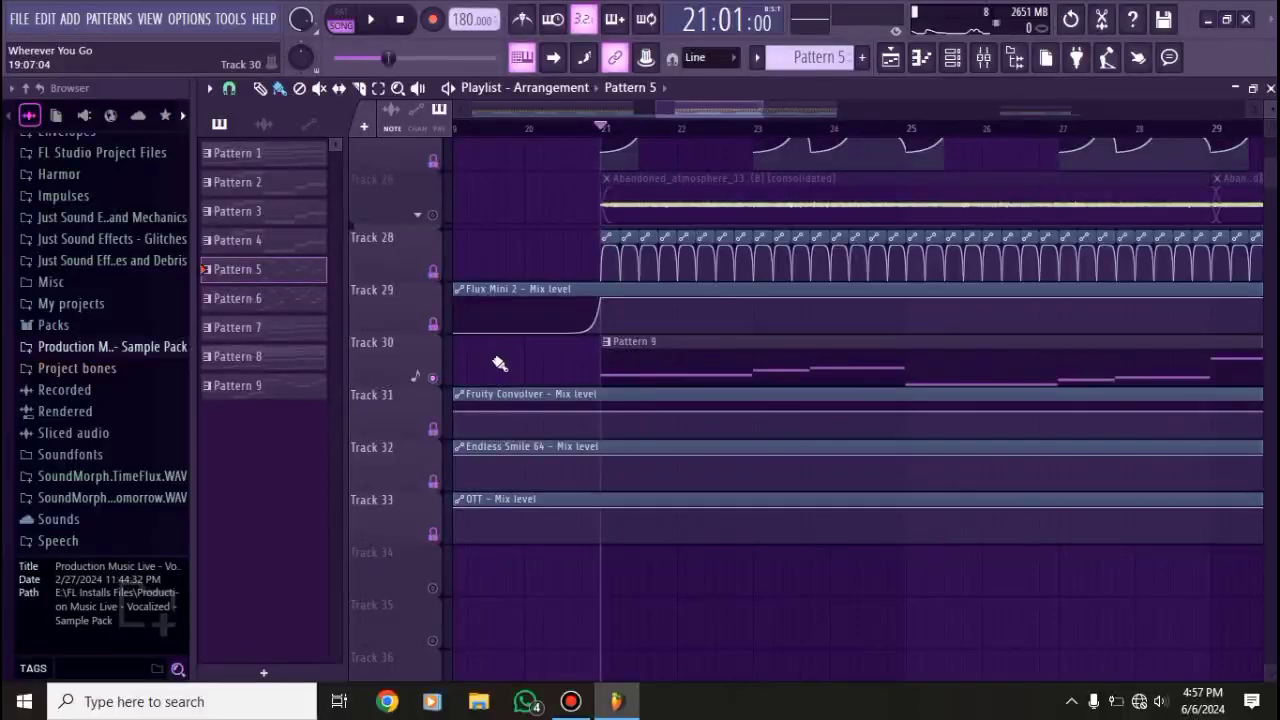
key(space)
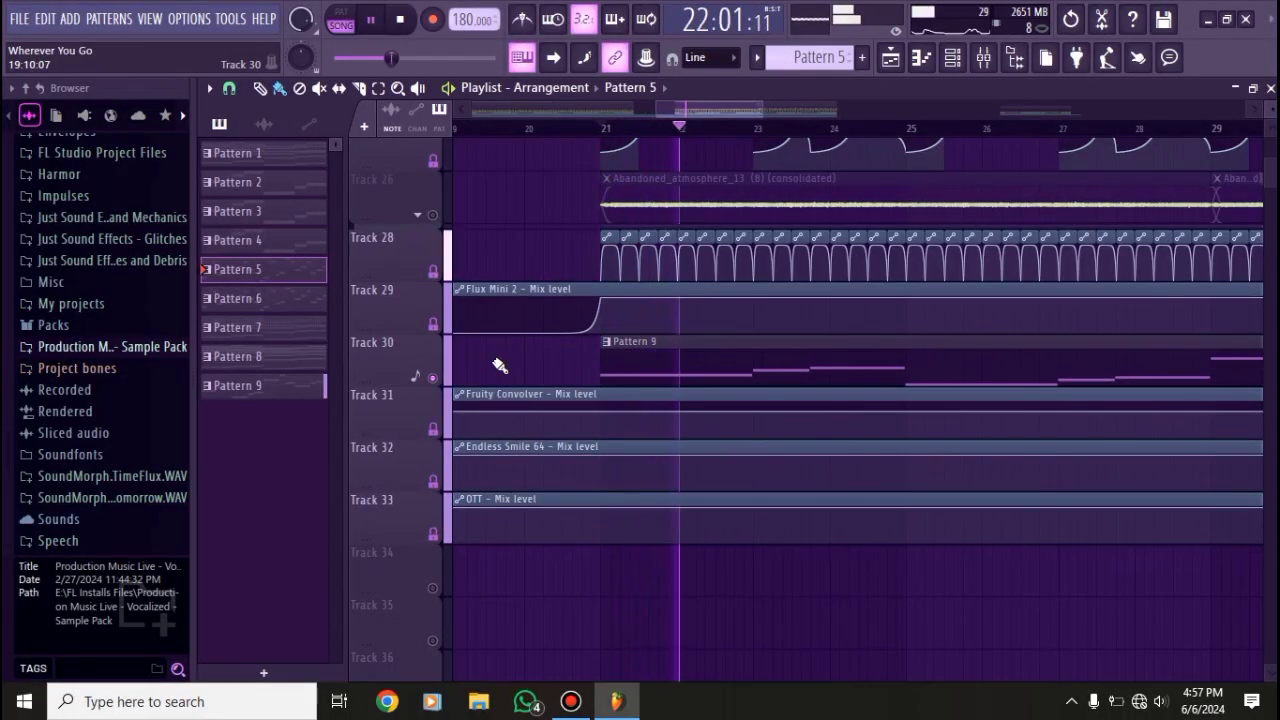
scroll(683, 340, down, 3)
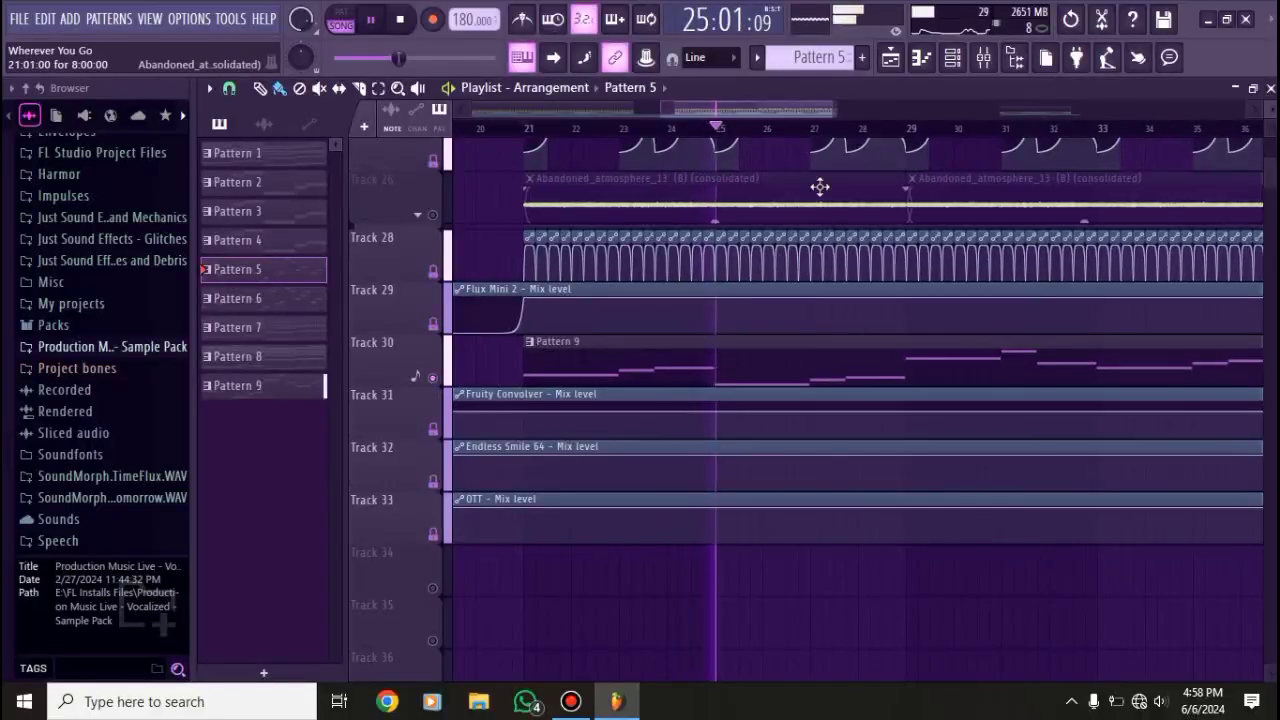
key(space)
- Inspect the sampler settings of the Xilent Ambient Pluck channel in the channel rack
click(952, 57)
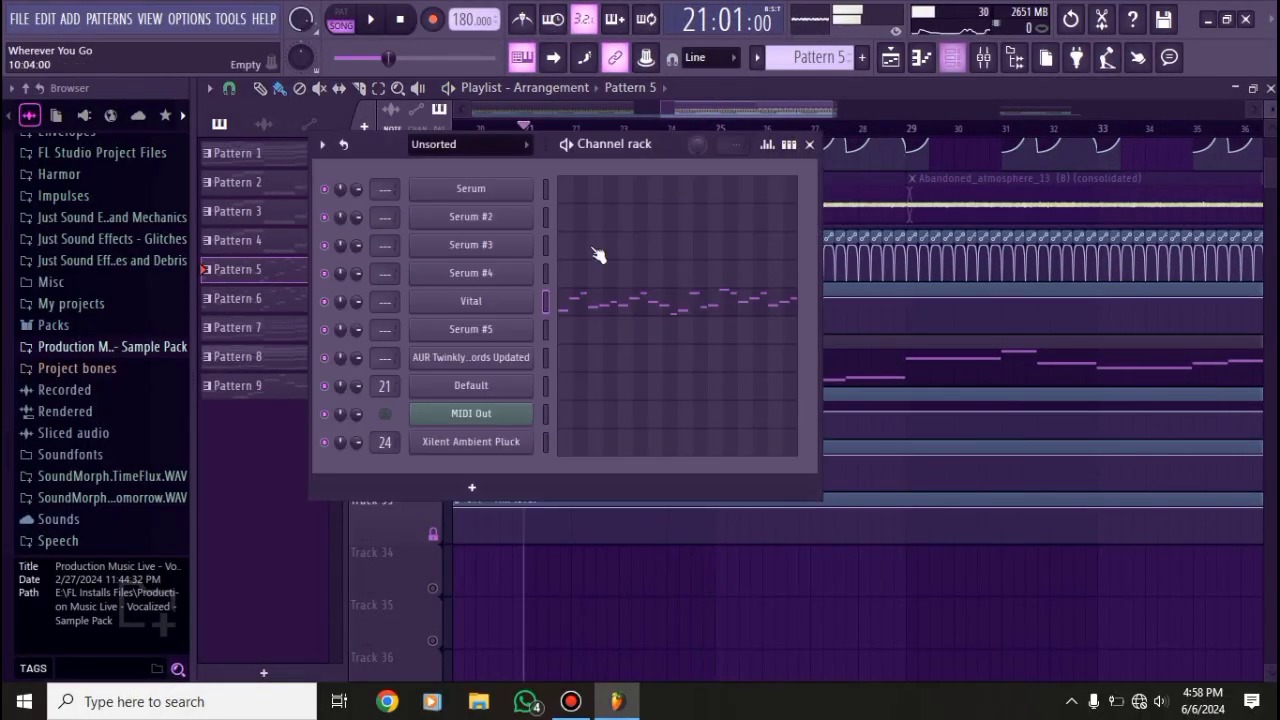
click(510, 447)
drag(408, 166, 498, 138)
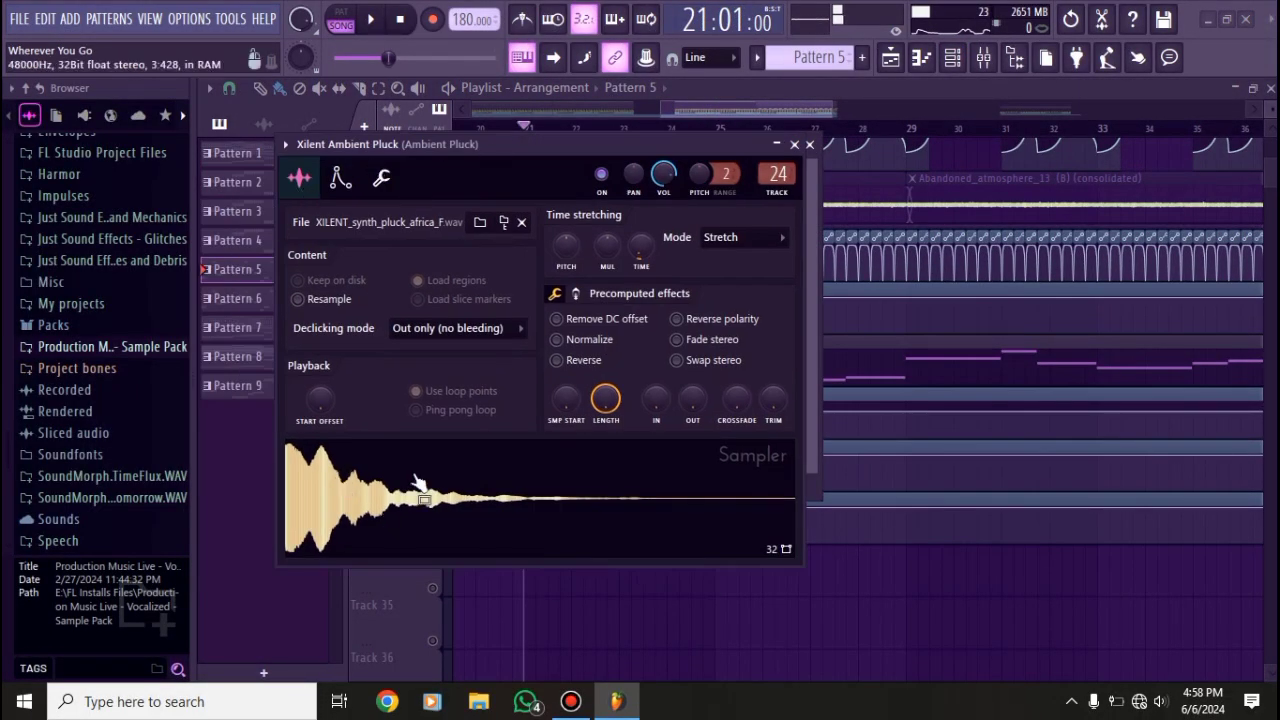
click(797, 145)
- Inspect the Fruity Convolver and kHs Distortion settings on the Ambient Pluck mixer track
click(984, 57)
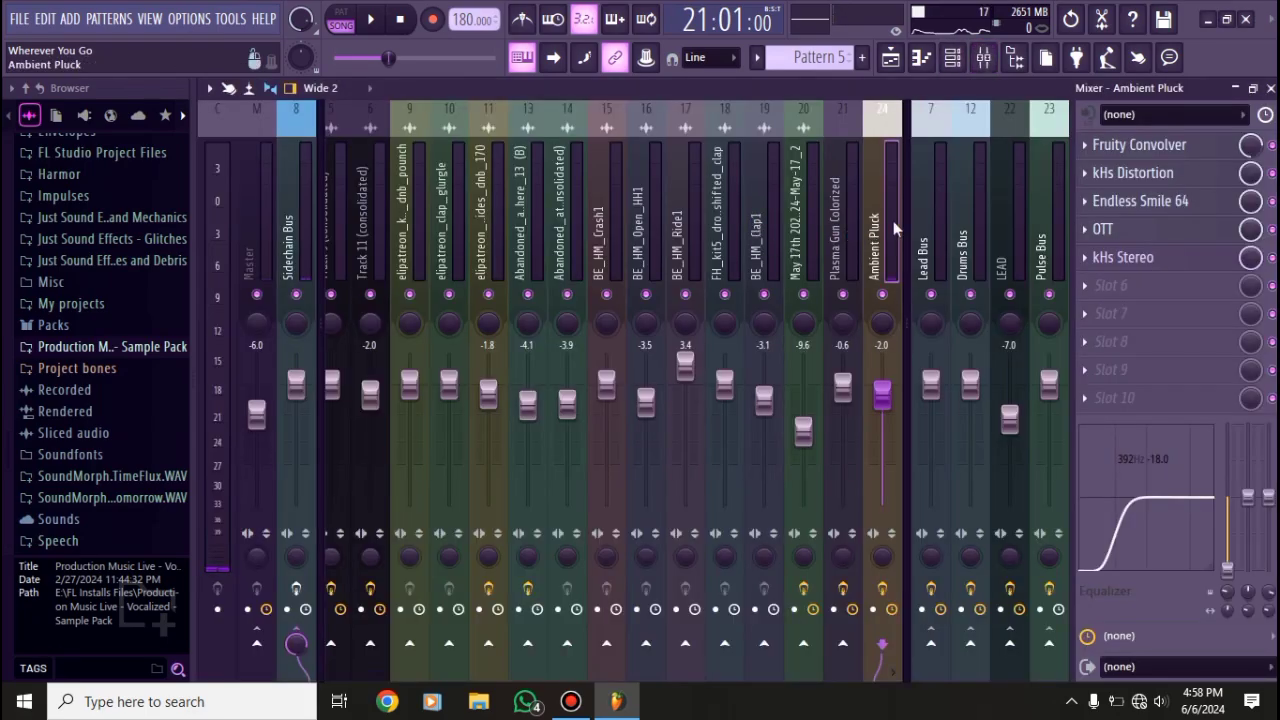
click(1170, 146)
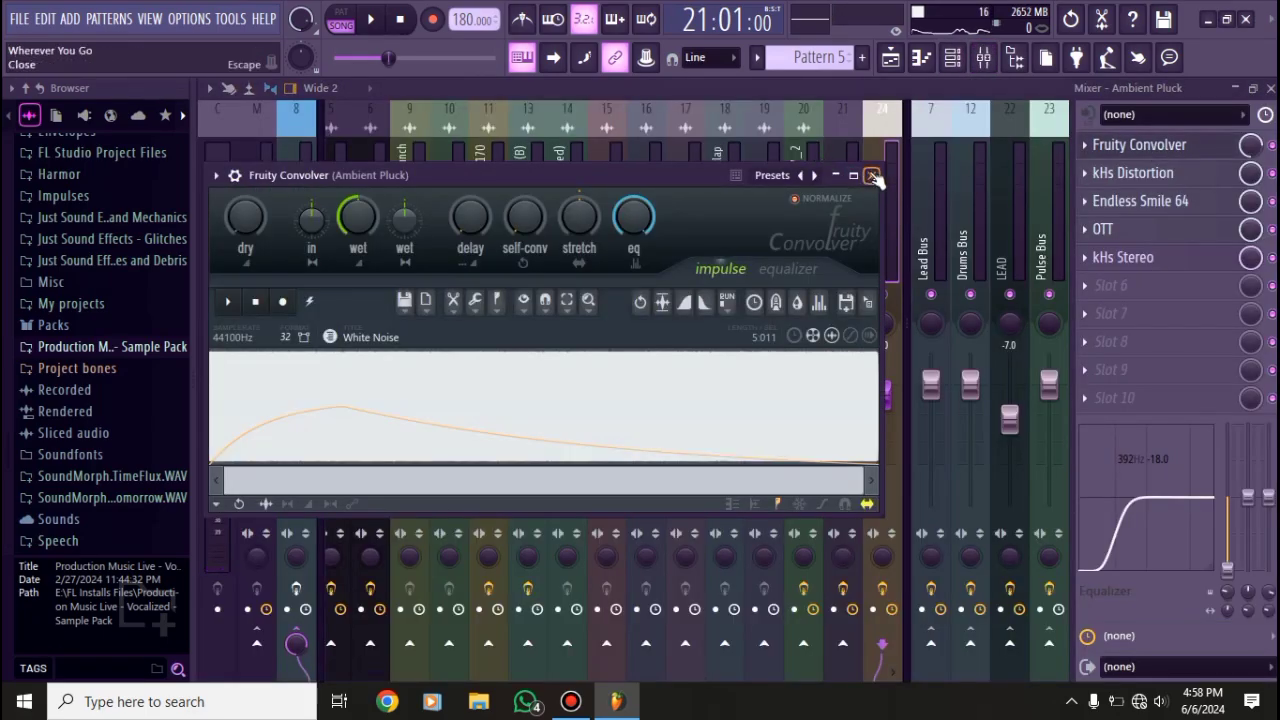
click(1122, 142)
click(1135, 172)
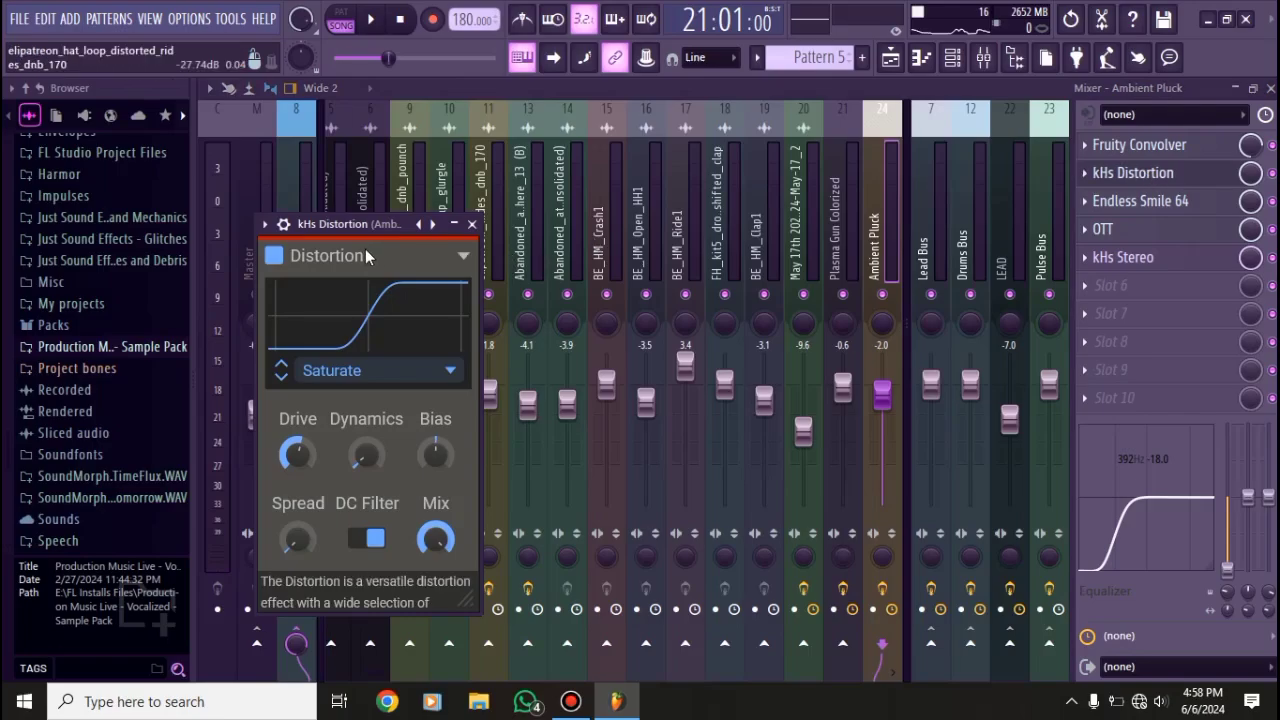
drag(360, 224, 390, 168)
click(502, 168)
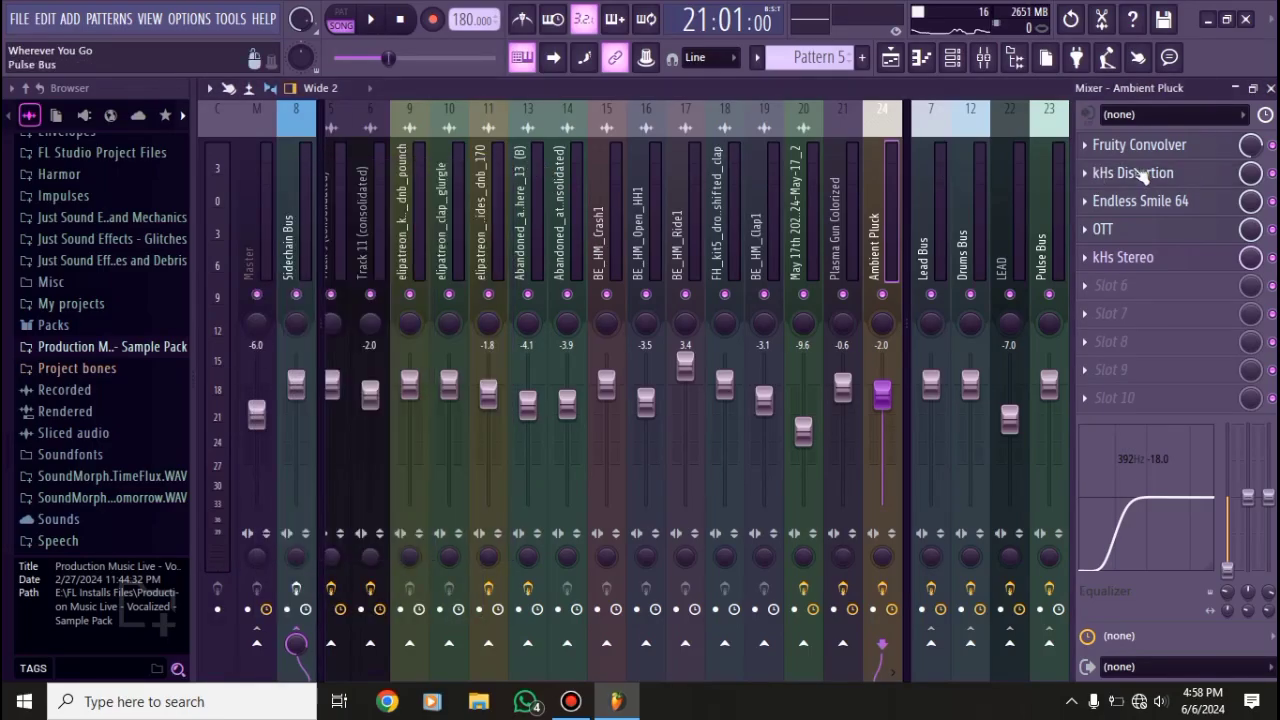
- Inspect the Endless Smile 64, OTT and kHs Stereo settings on the Ambient Pluck mixer track
click(1140, 200)
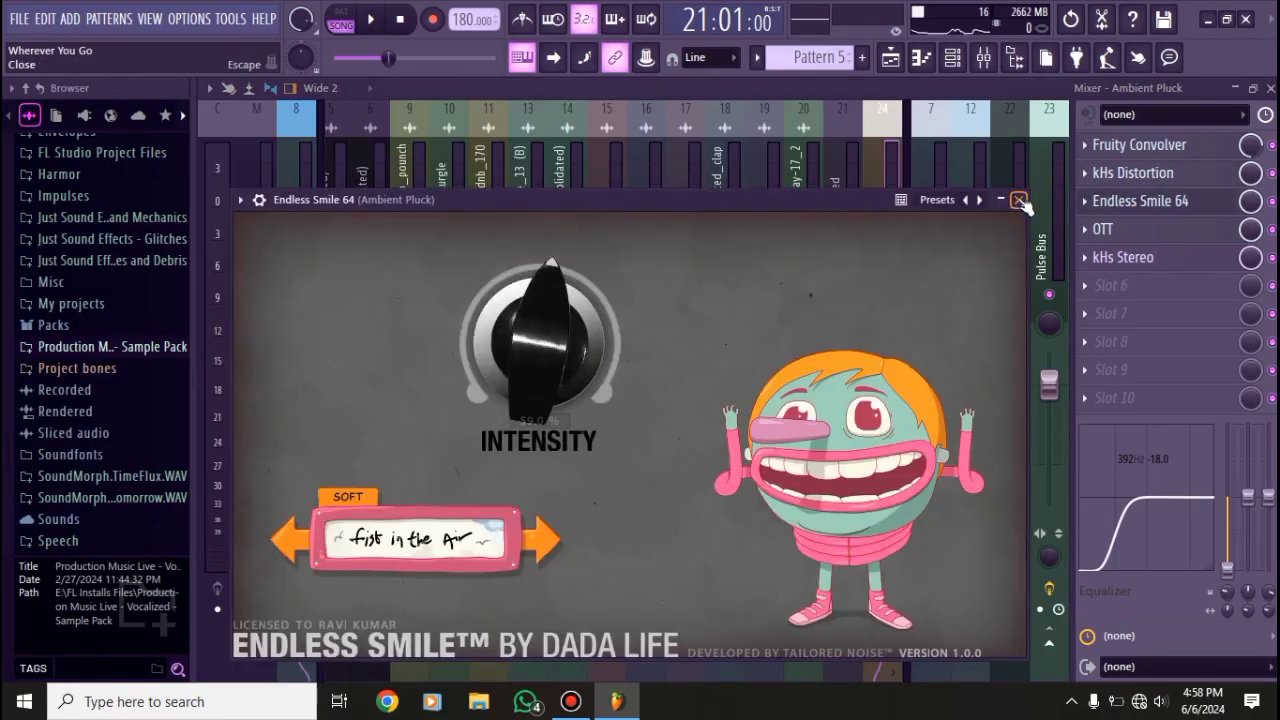
click(1019, 200)
click(1105, 229)
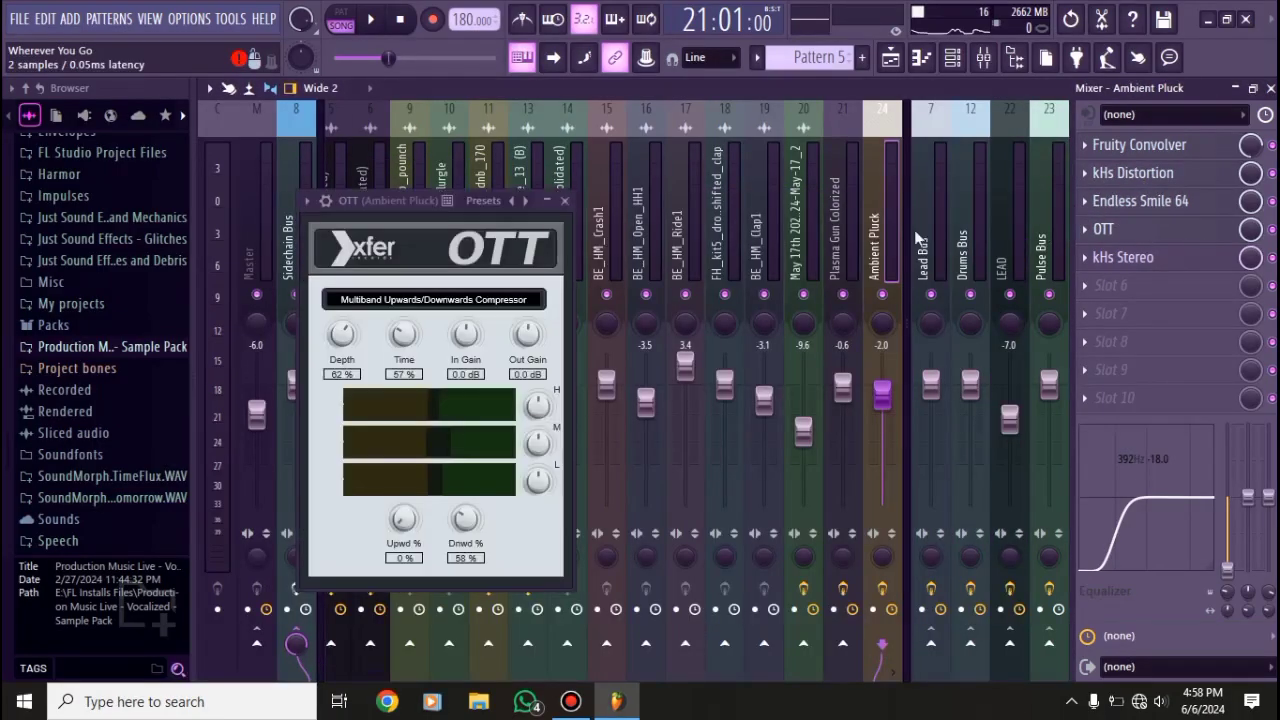
click(565, 202)
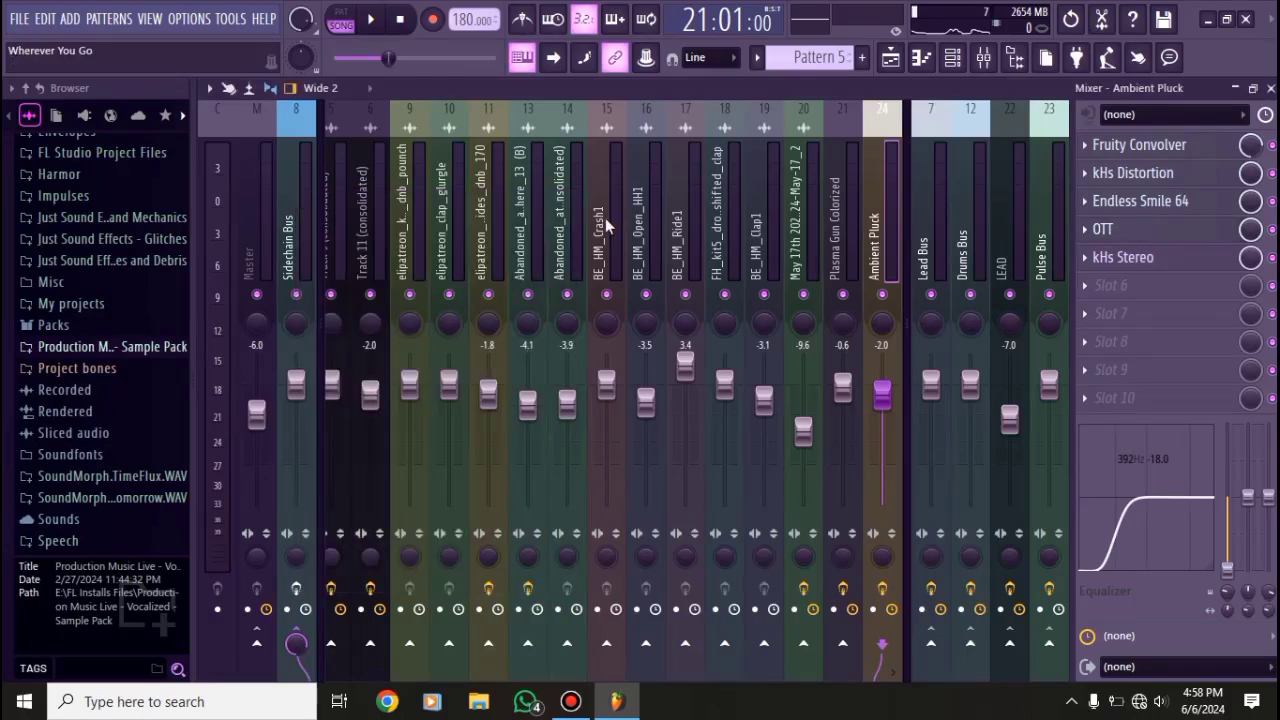
click(1126, 258)
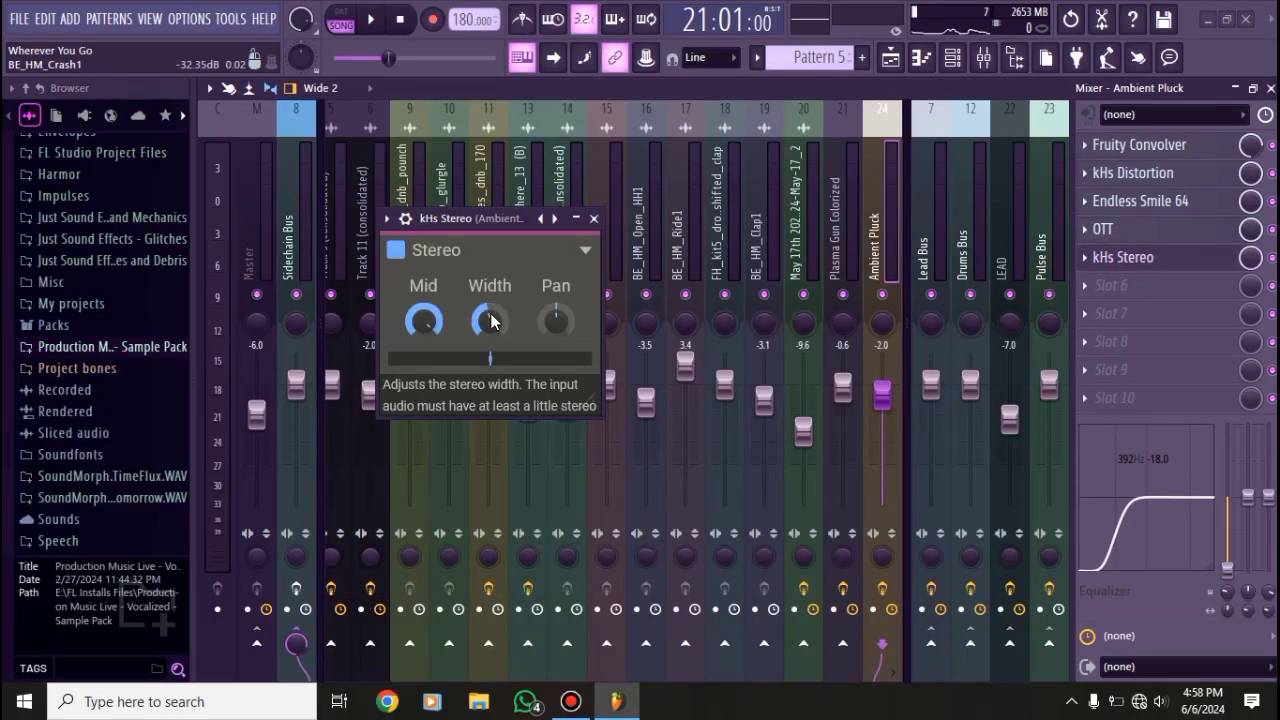
click(594, 218)
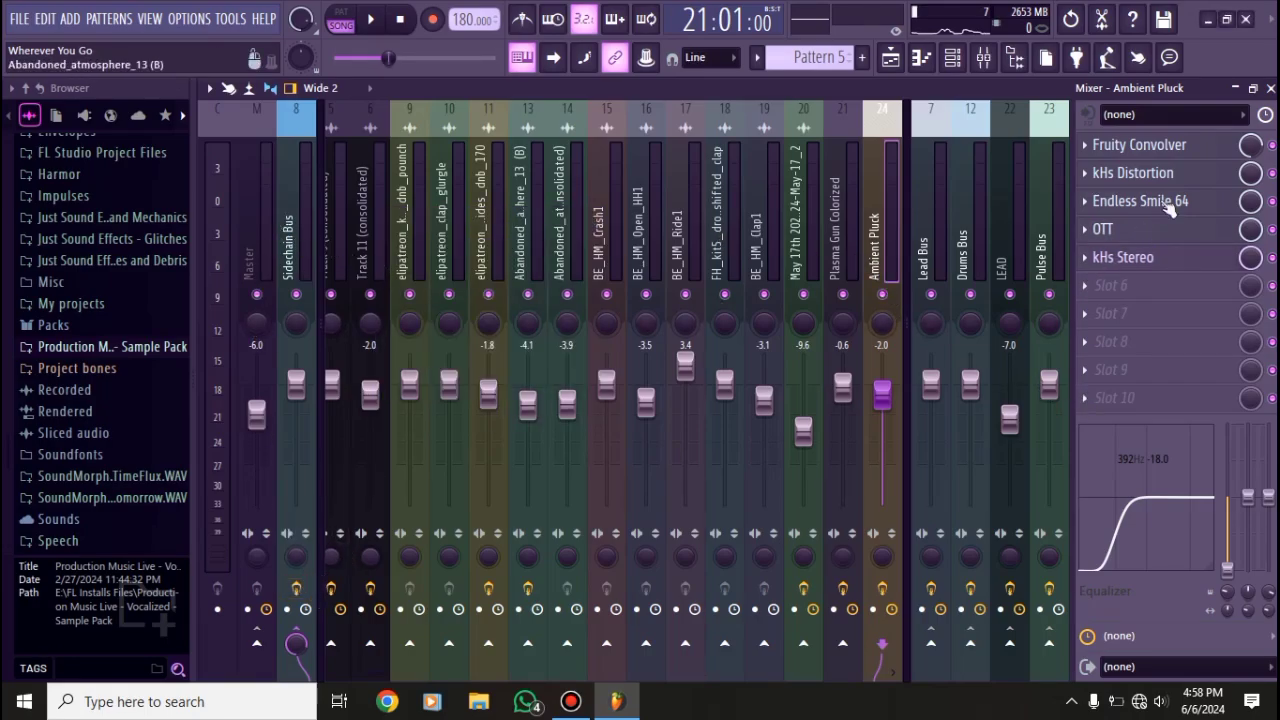
- Return to the playlist and play Track 1 with the Pattern 8 clips from bar 21
click(1270, 88)
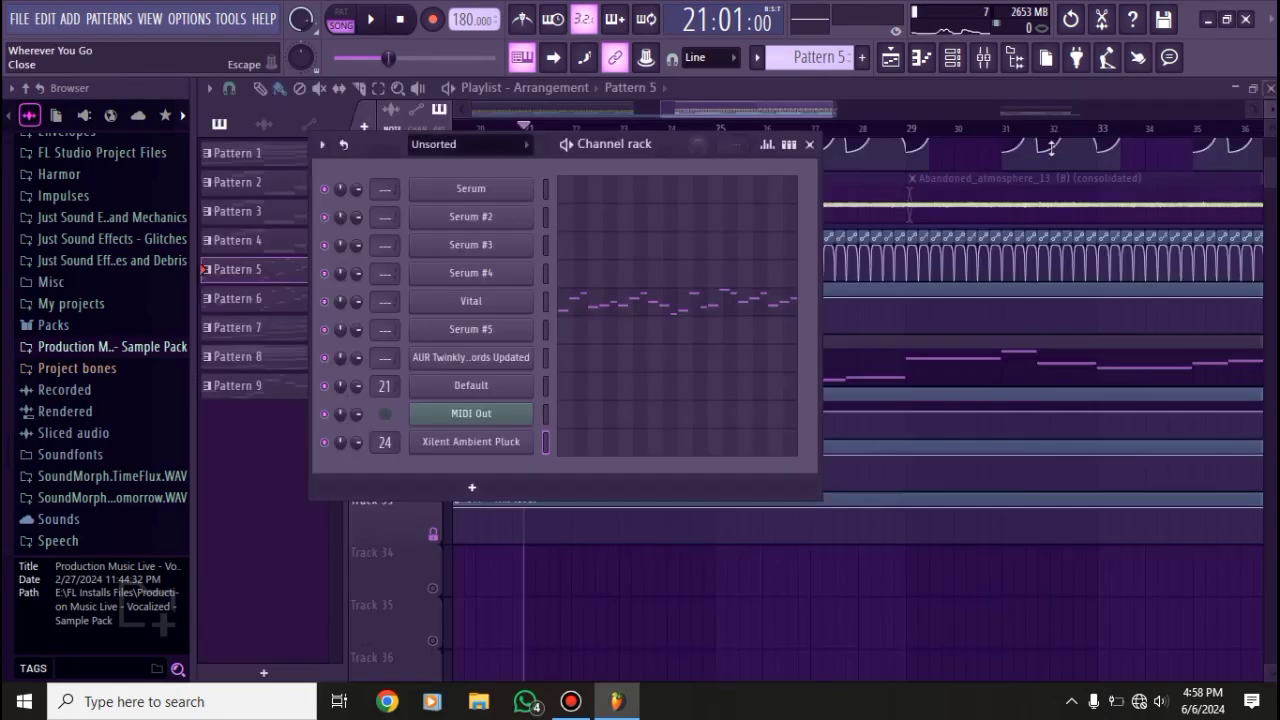
click(810, 148)
scroll(700, 415, down, 5)
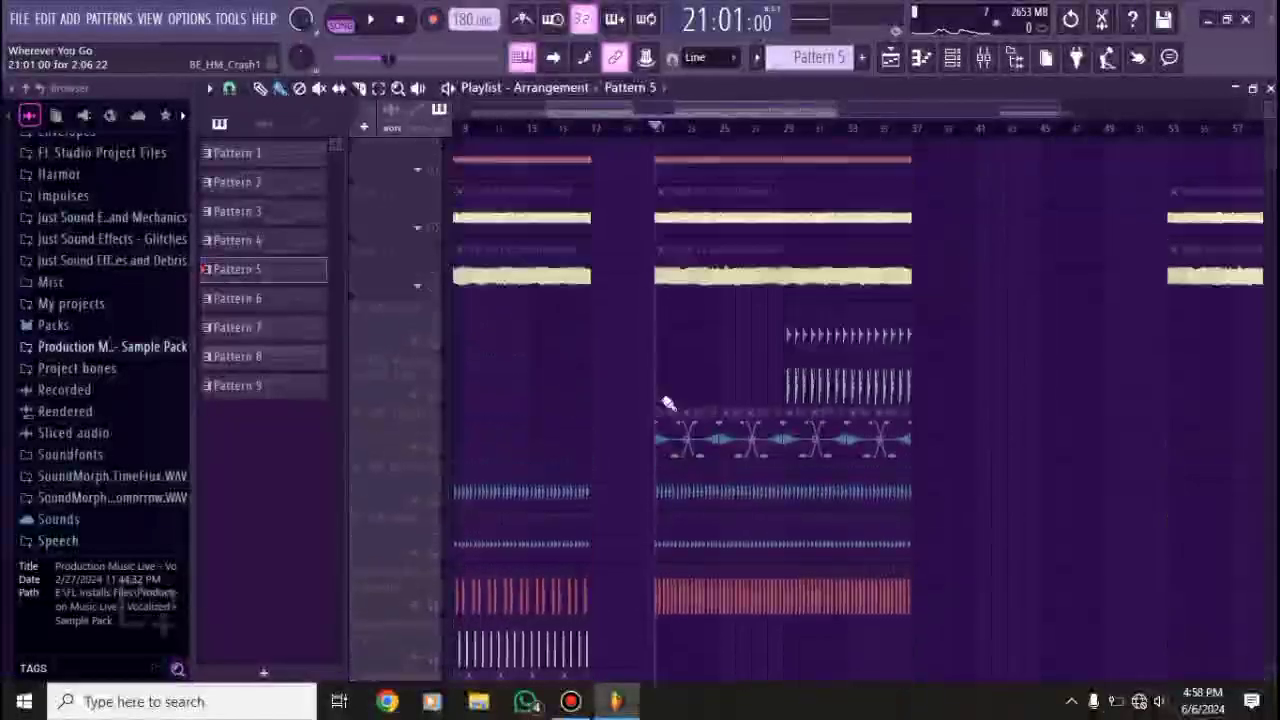
scroll(668, 403, up, 4)
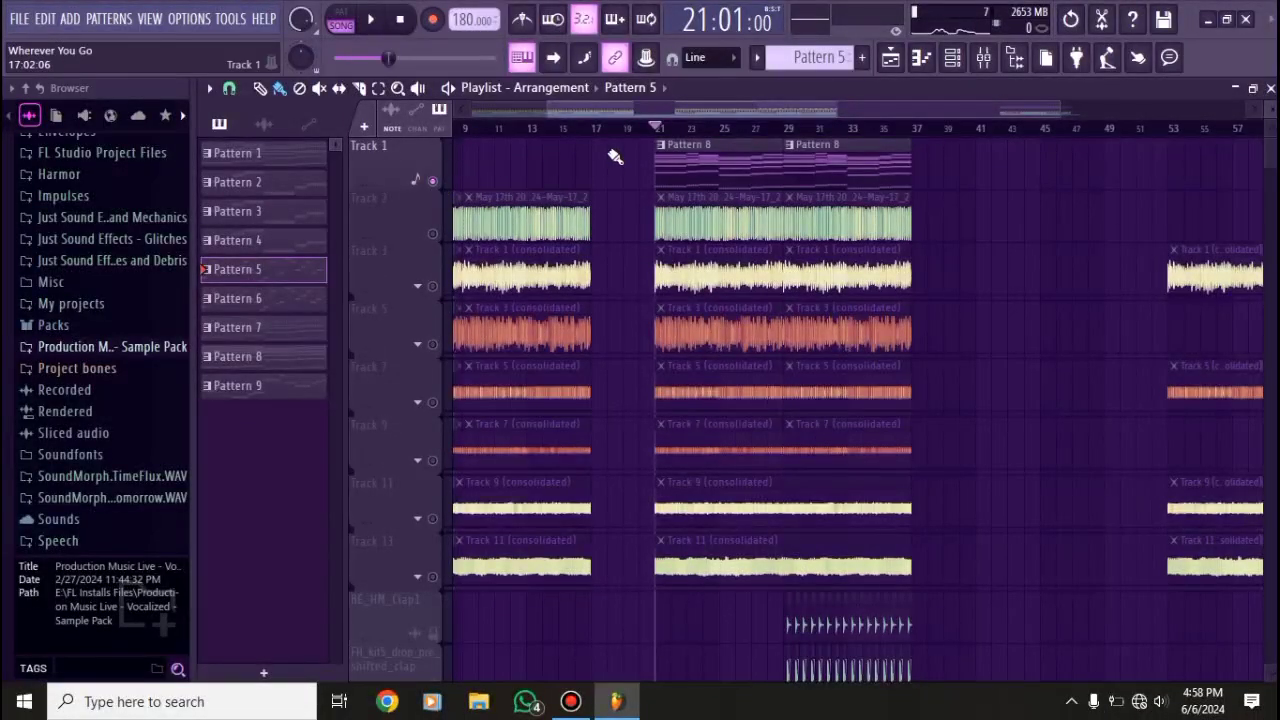
scroll(680, 114, up, 3)
key(space)
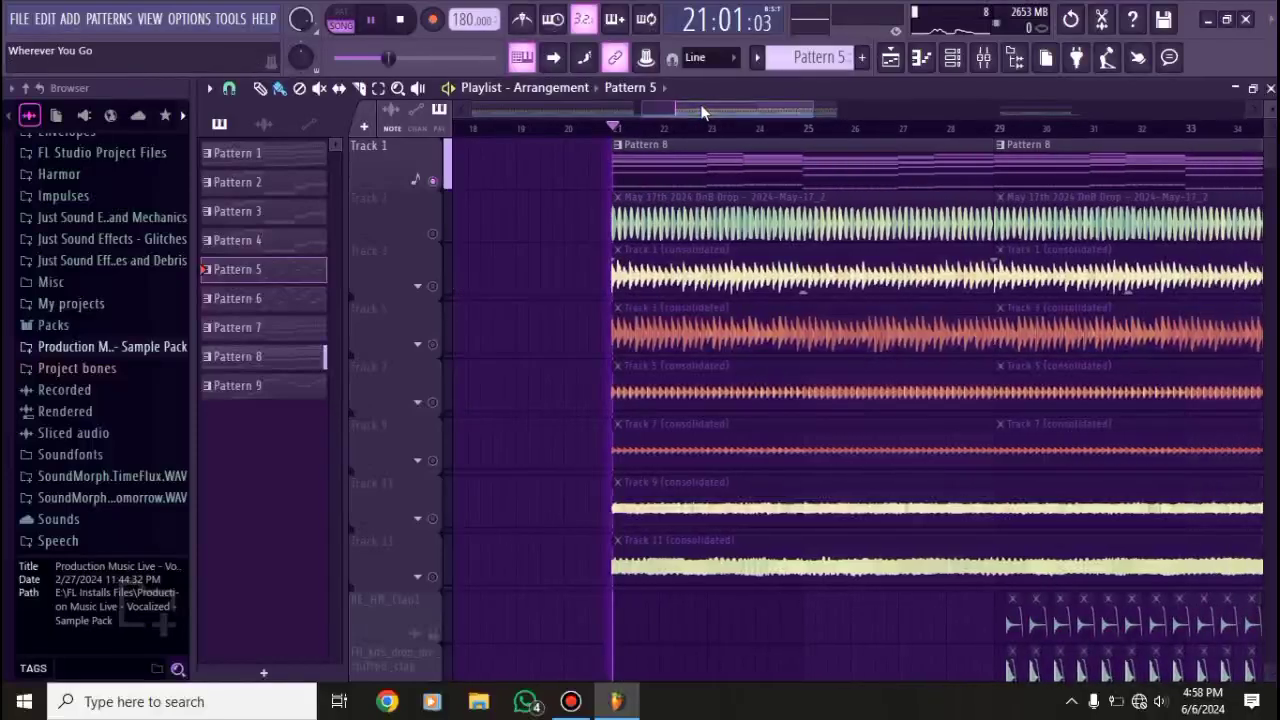
key(space)
- Make Pattern 8 the active pattern and view its channels and notes in the channel rack
click(955, 62)
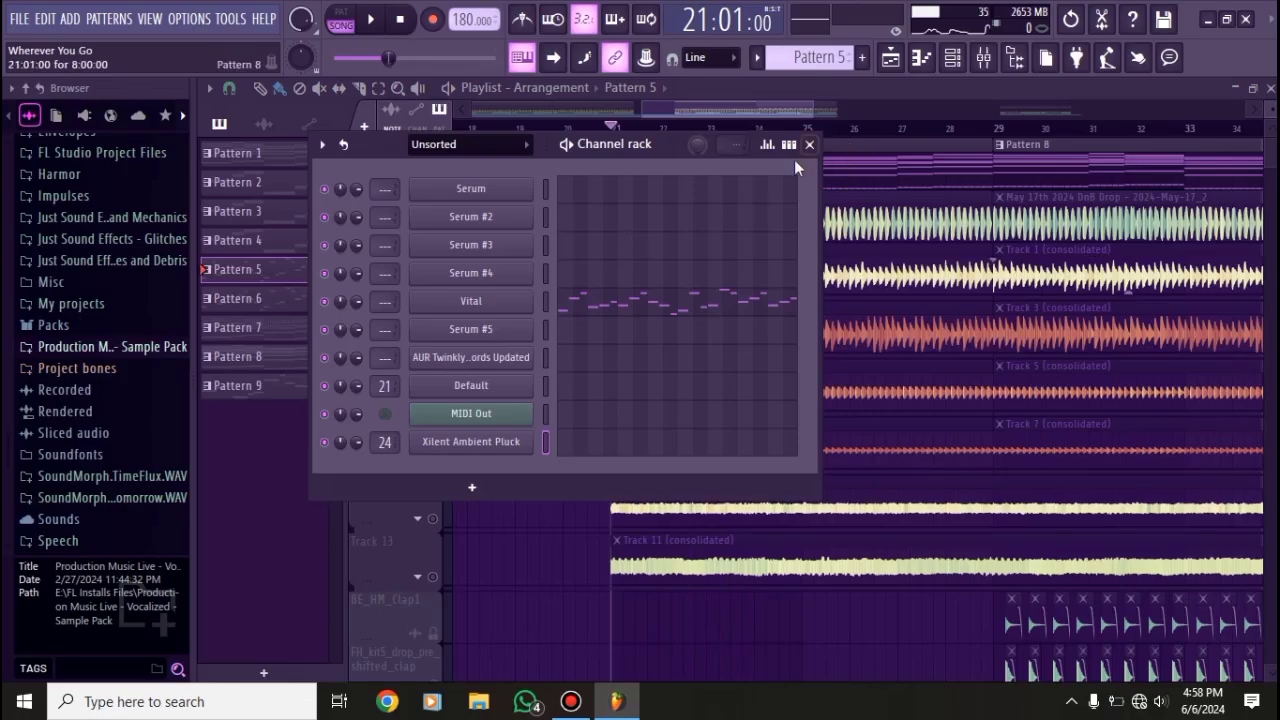
click(873, 158)
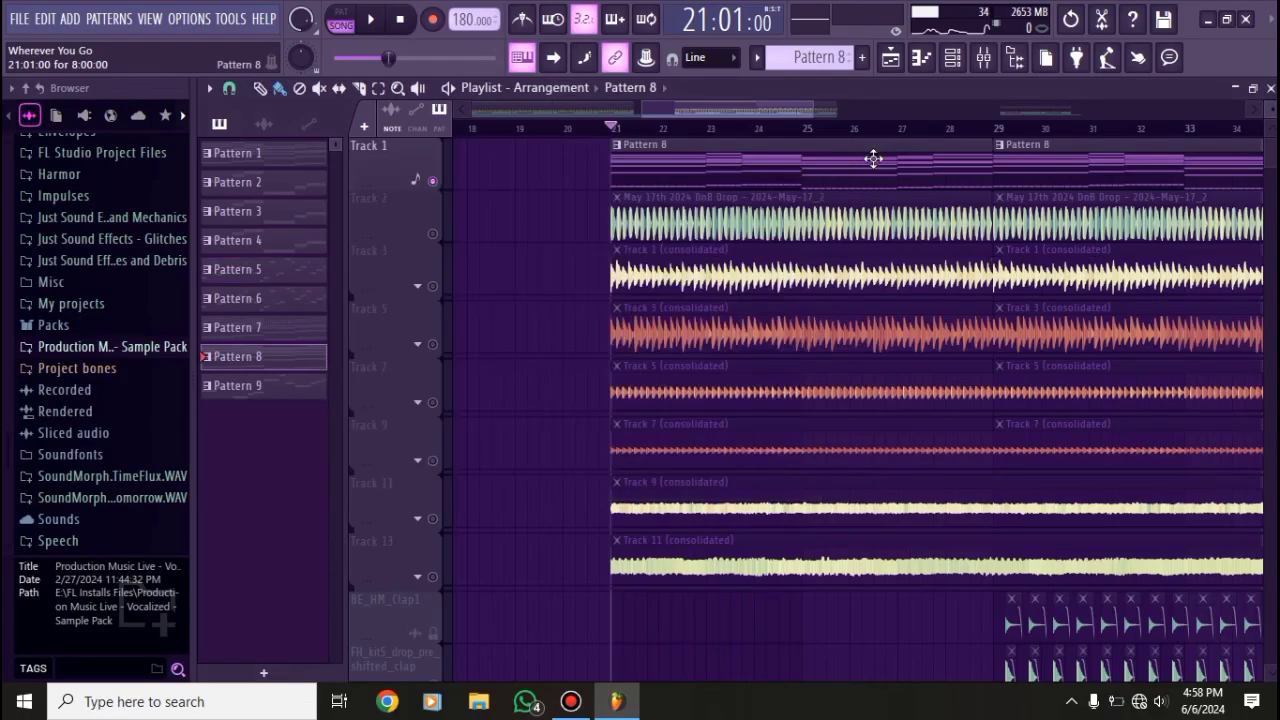
click(953, 57)
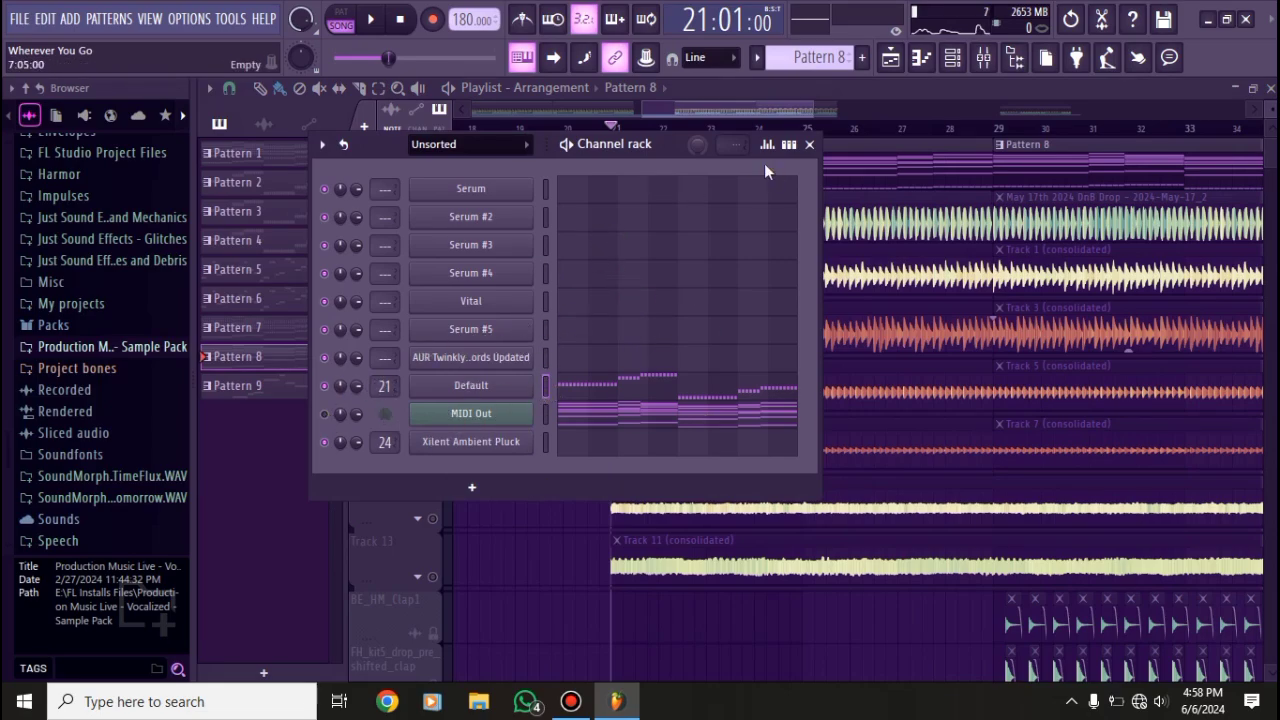
- Bypass the effects on the Plasma Gun Colorized mixer track and play the arrangement from bar 21
click(811, 146)
click(953, 57)
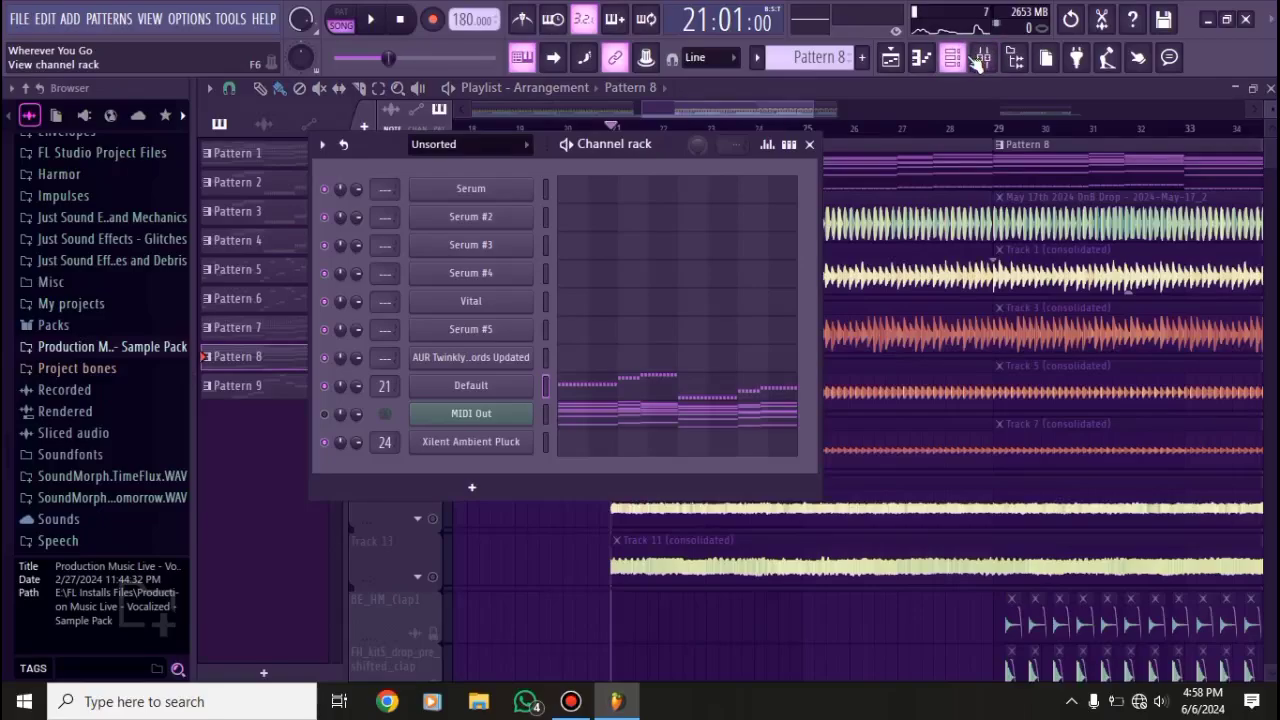
click(953, 57)
click(984, 57)
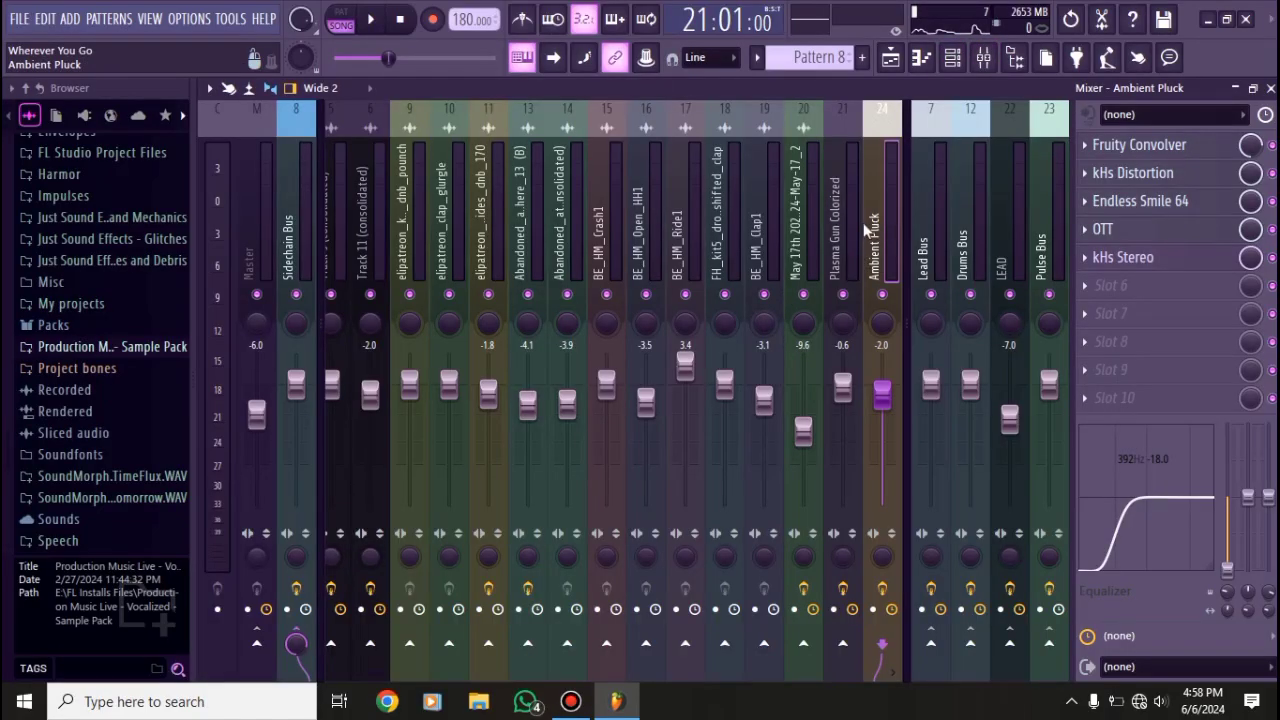
click(844, 227)
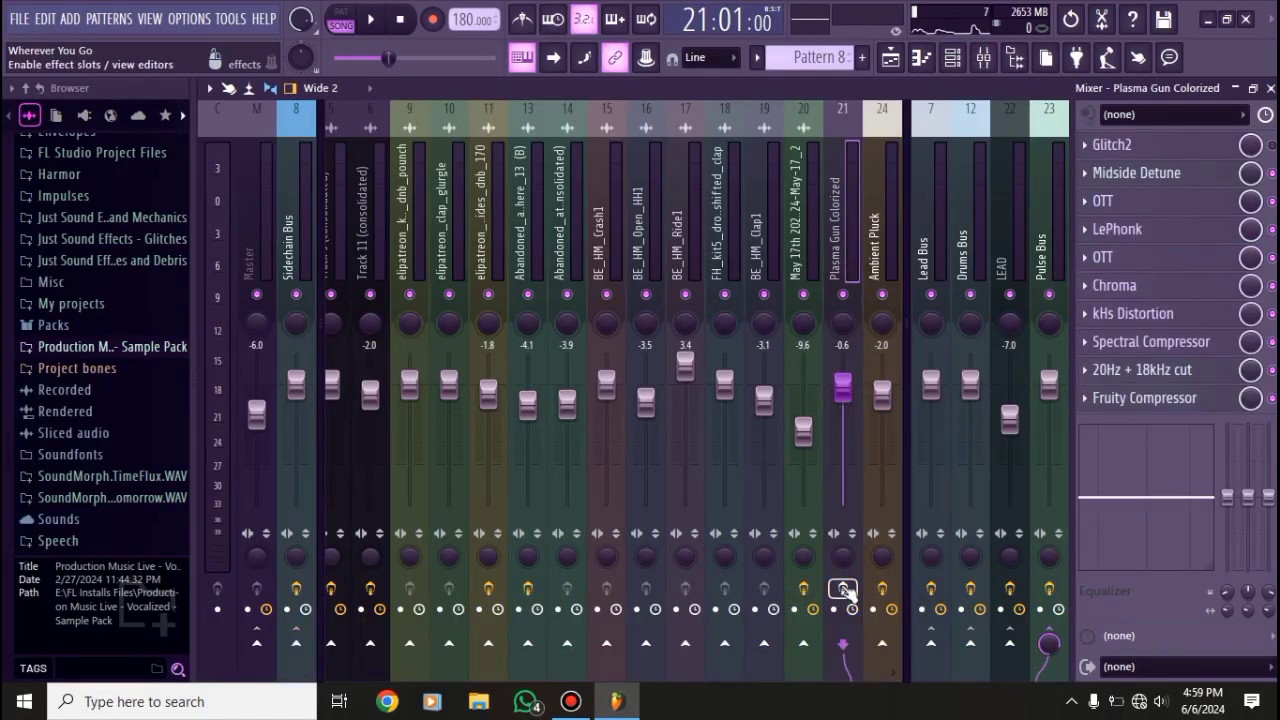
click(1270, 88)
key(space)
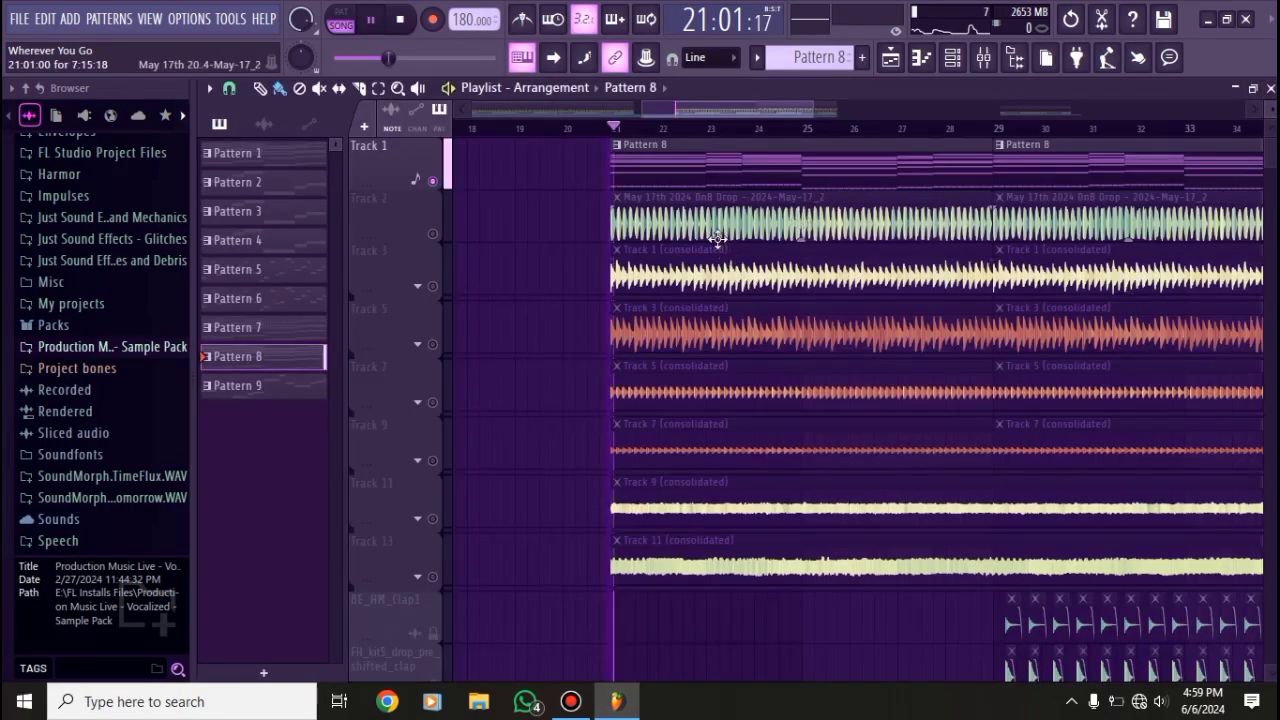
- Inspect the Default channel's synth settings, including its volume envelope and the Phaser width articulation
click(953, 57)
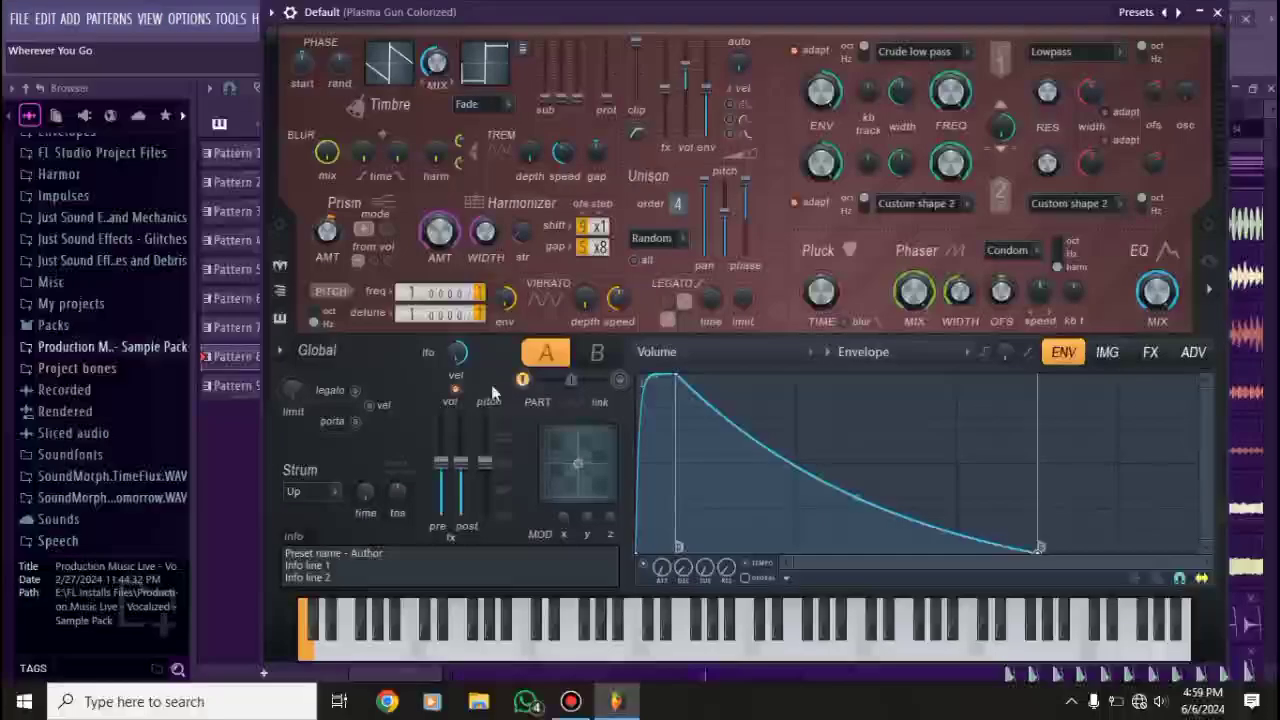
click(495, 393)
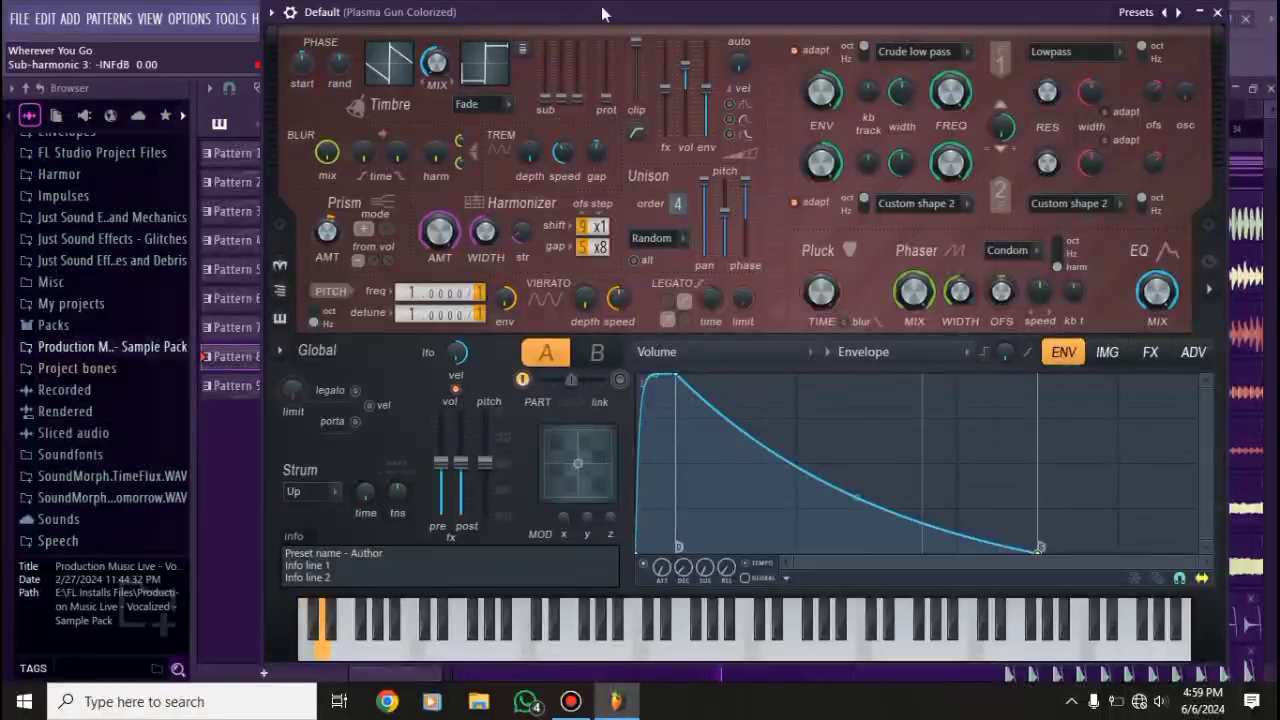
drag(601, 6, 561, 6)
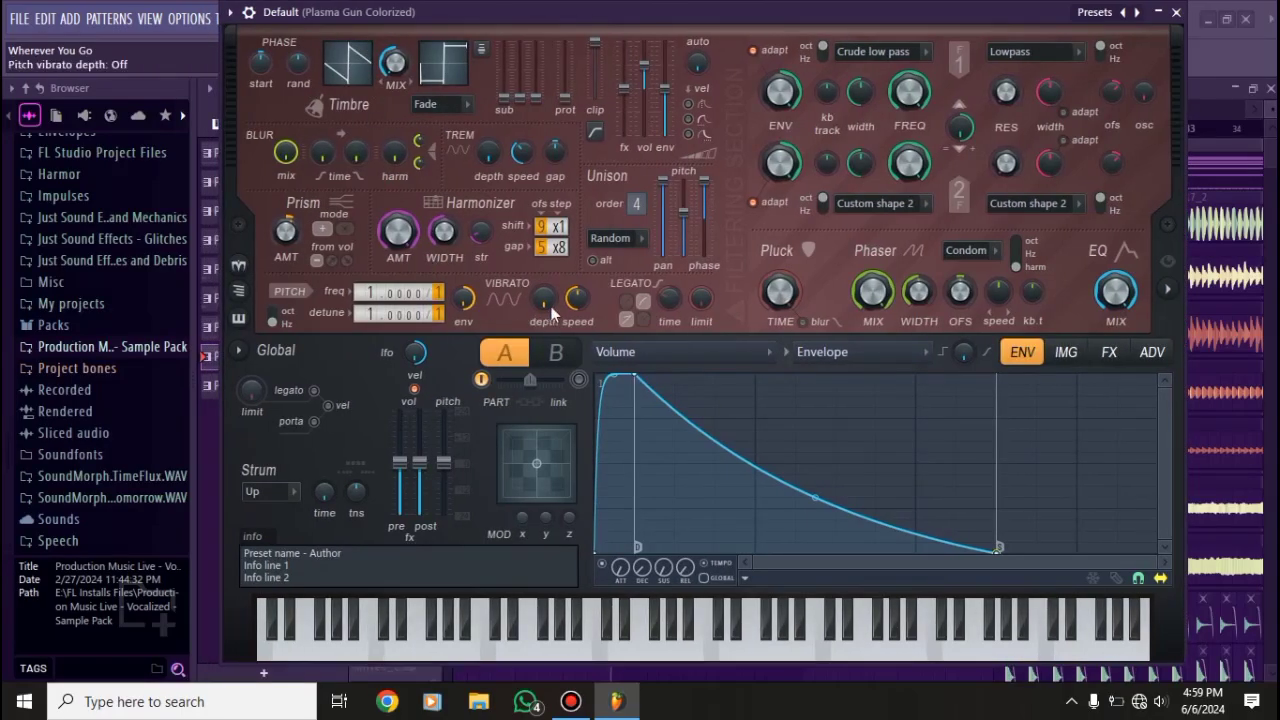
click(707, 355)
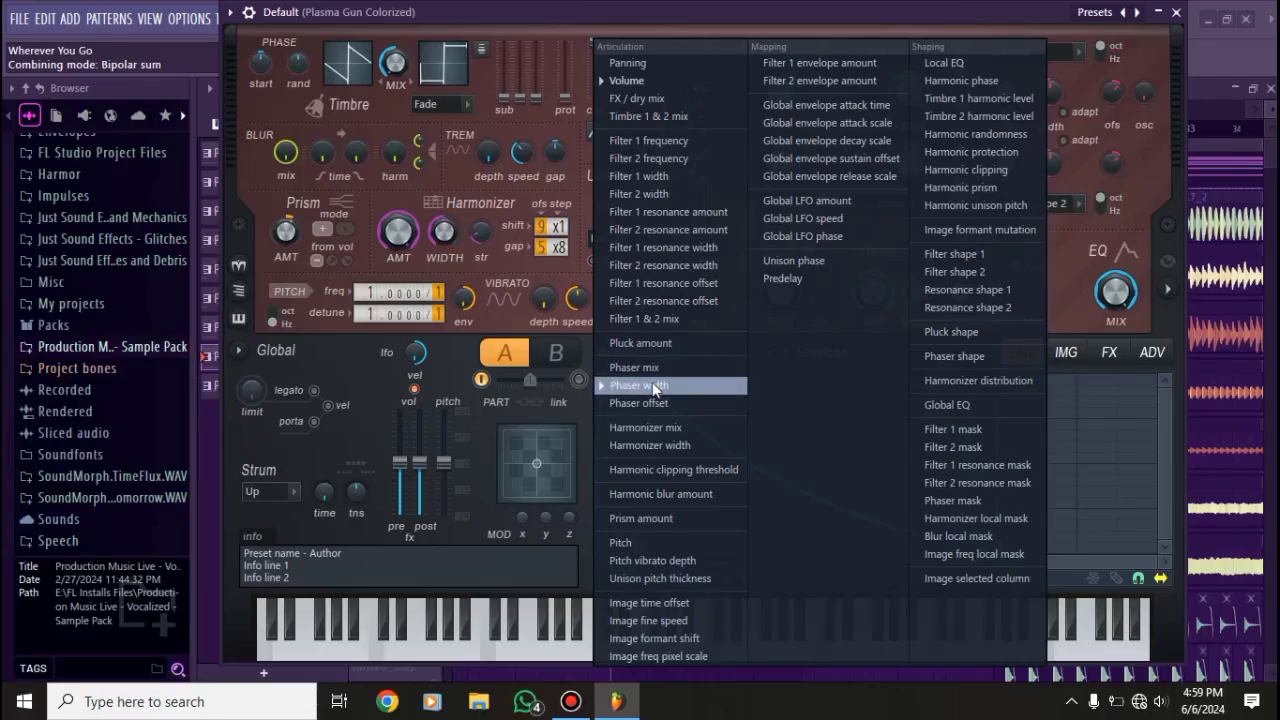
click(645, 386)
click(662, 355)
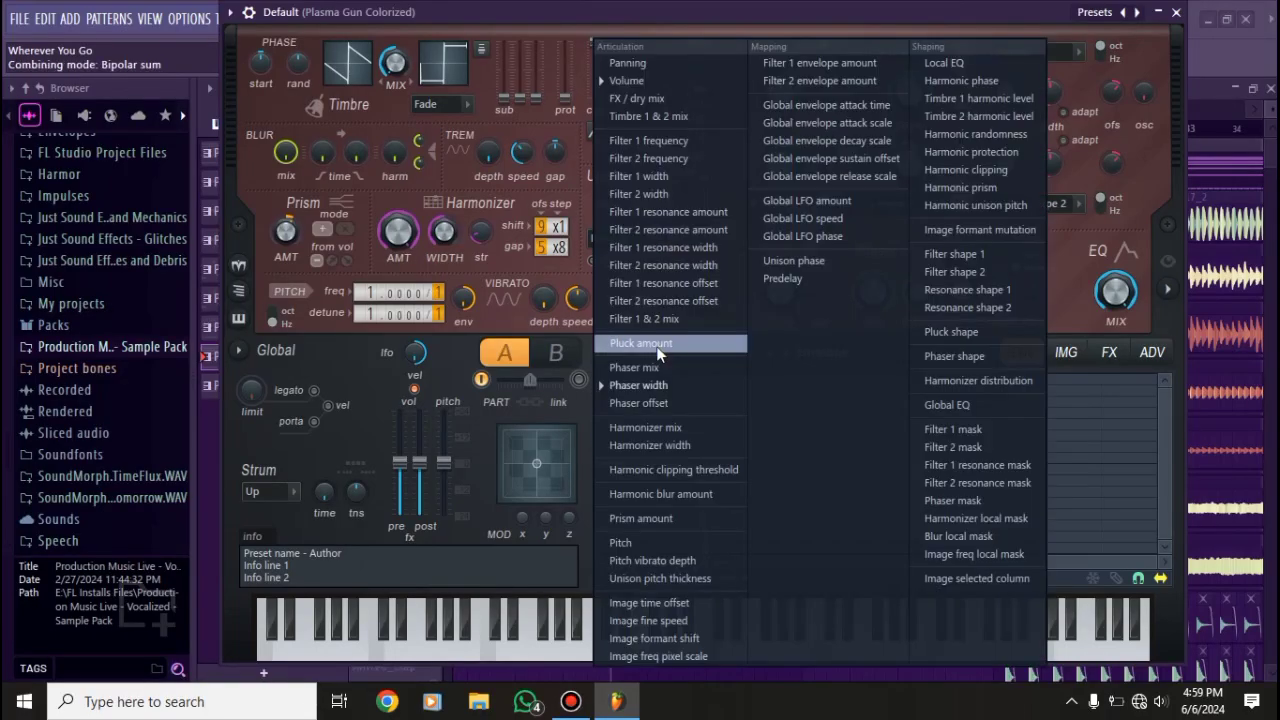
click(673, 31)
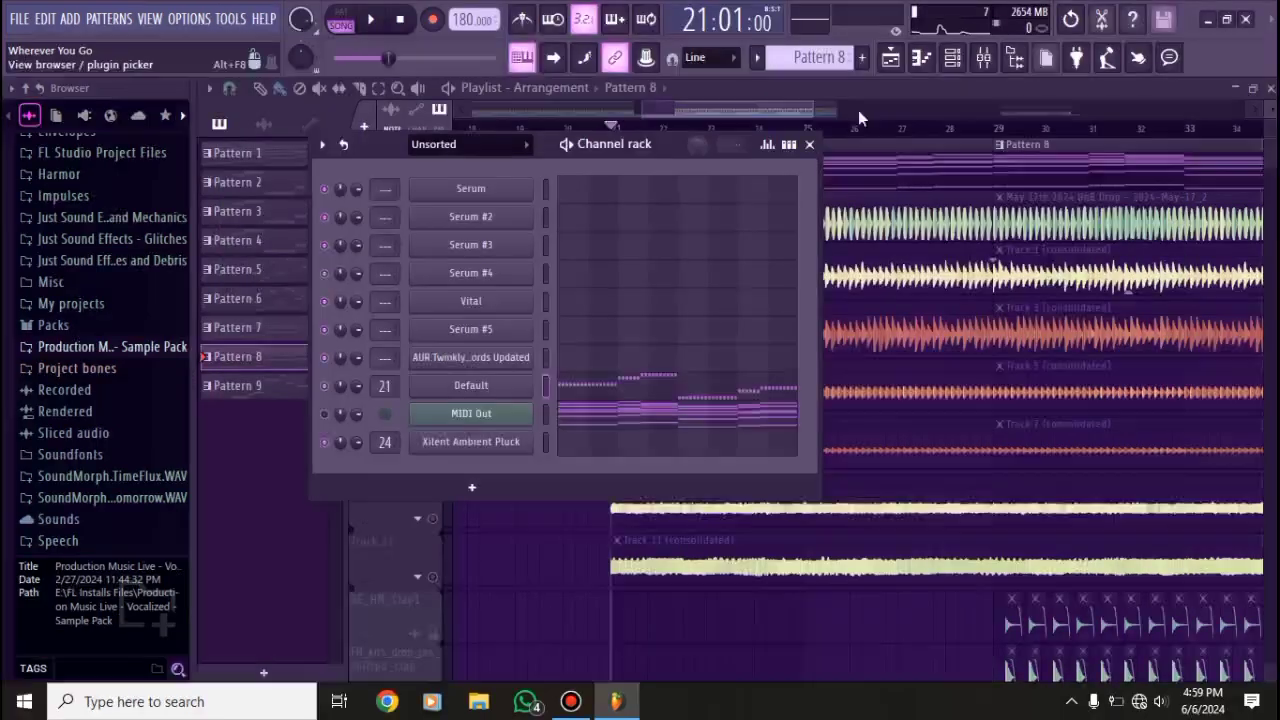
click(1176, 12)
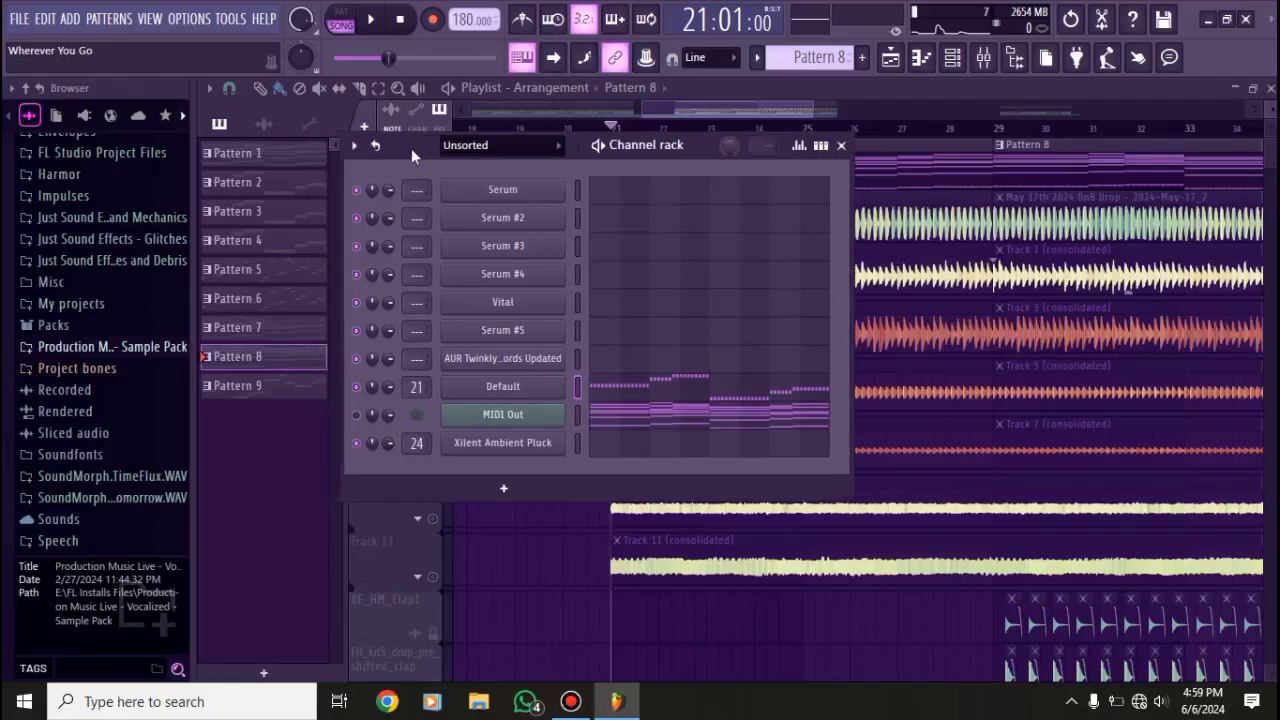
- Play Pattern 8 from bar 21 to hear the Default channel without effects, and close the channel rack
key(space)
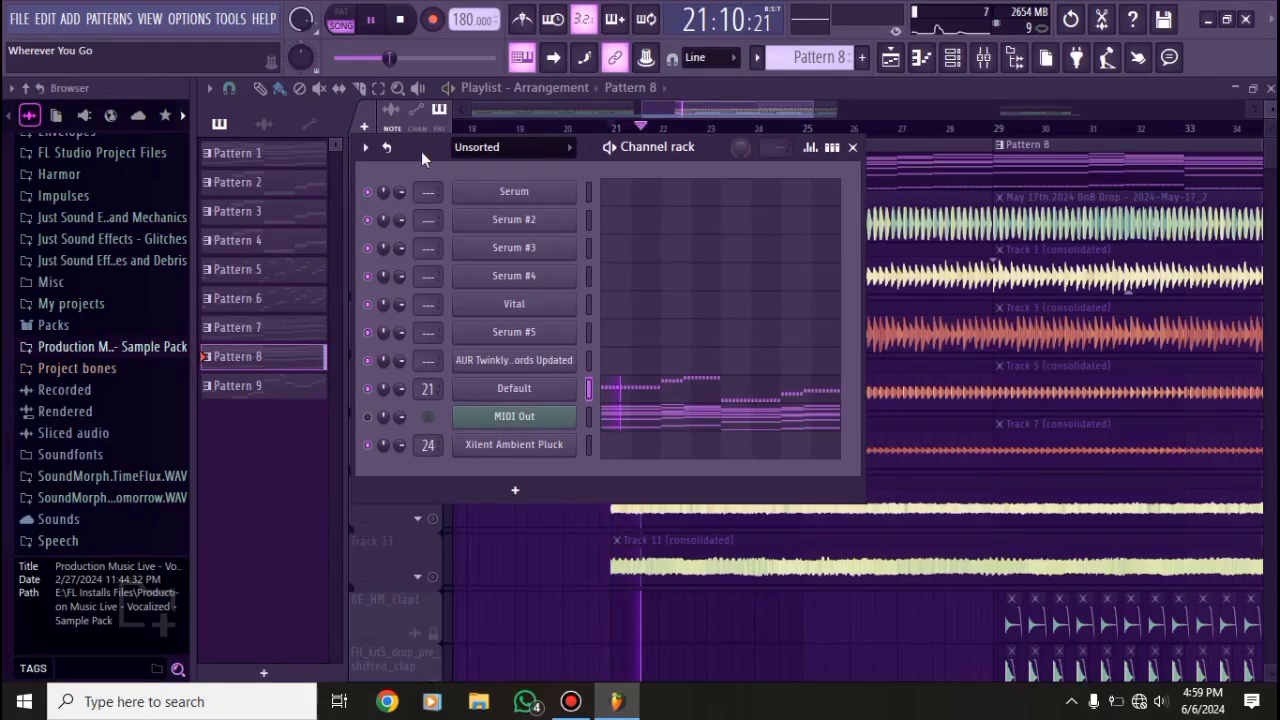
click(852, 147)
key(space)
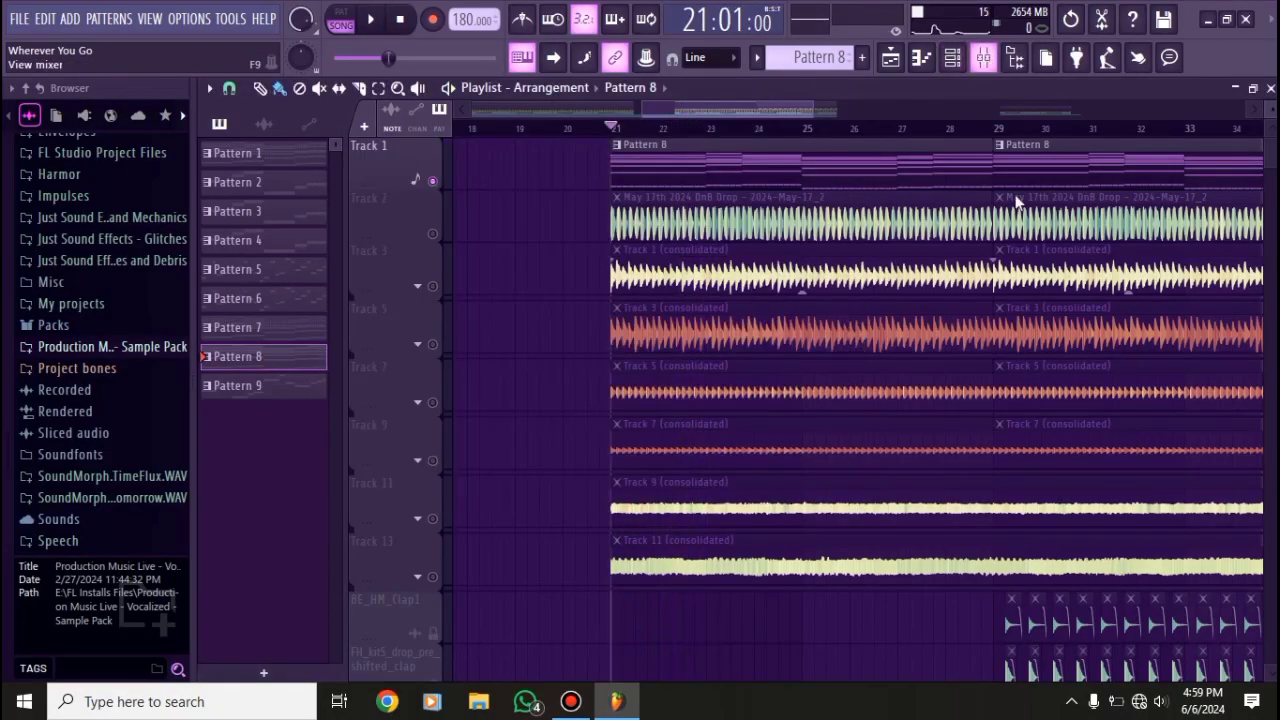
- Audition the Plasma Gun Colorized mixer track from bar 21 with every effect slot muted, and switch on Midside Detune
click(983, 58)
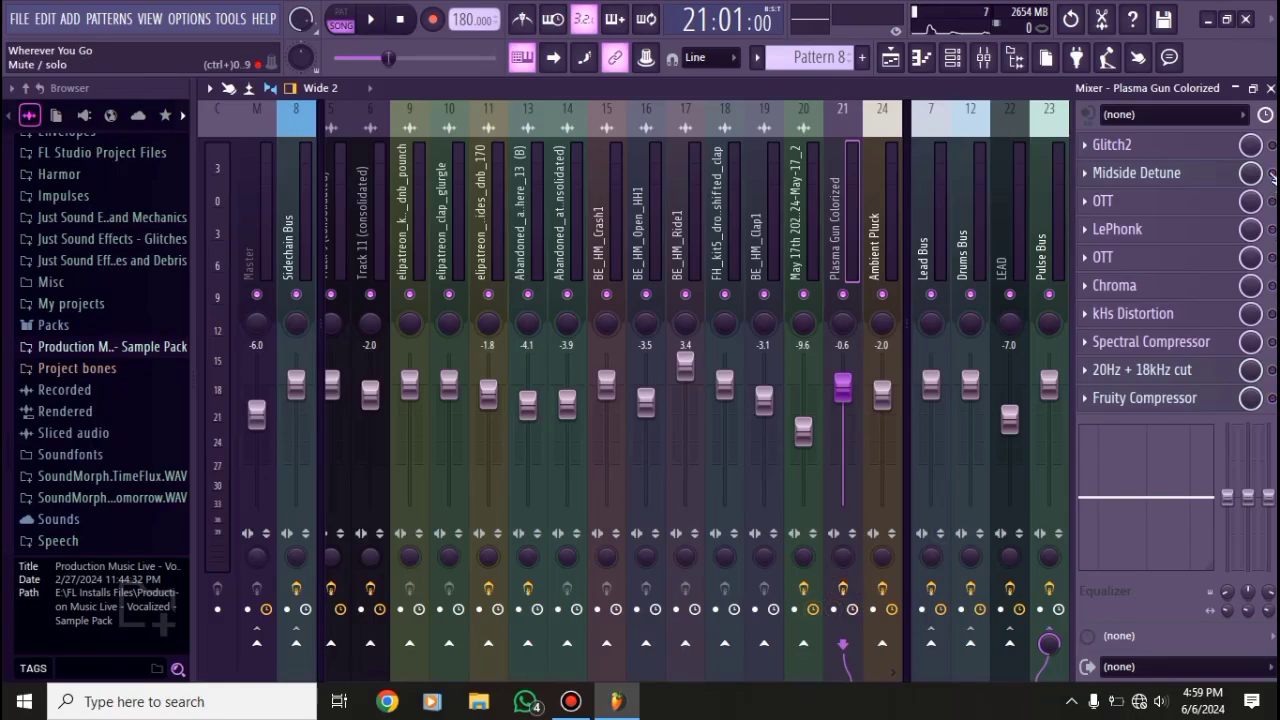
key(space)
key(space)
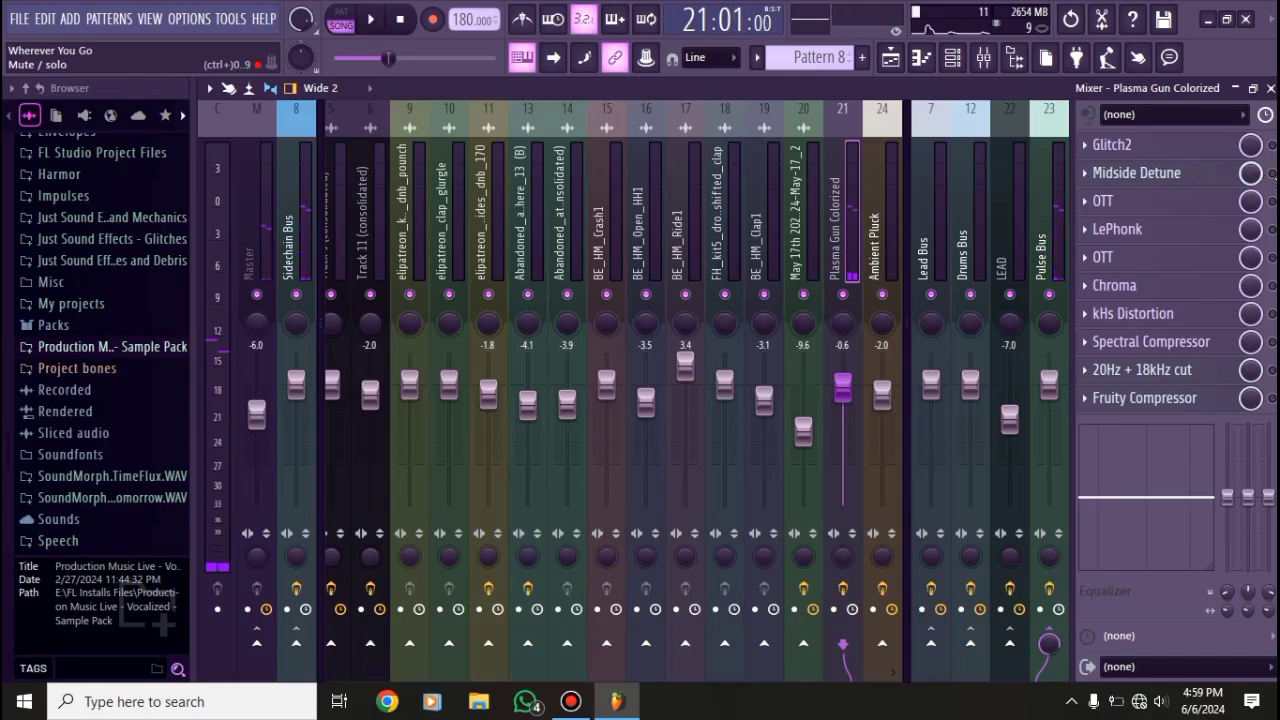
key(space)
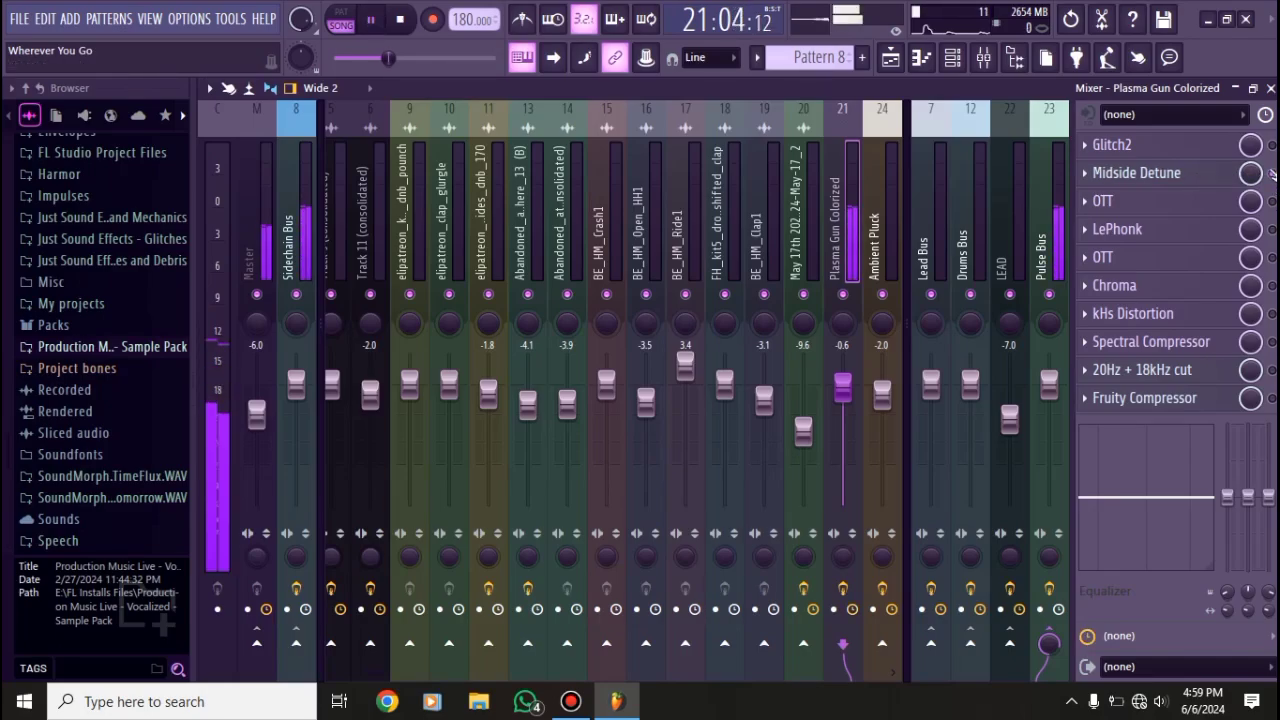
key(space)
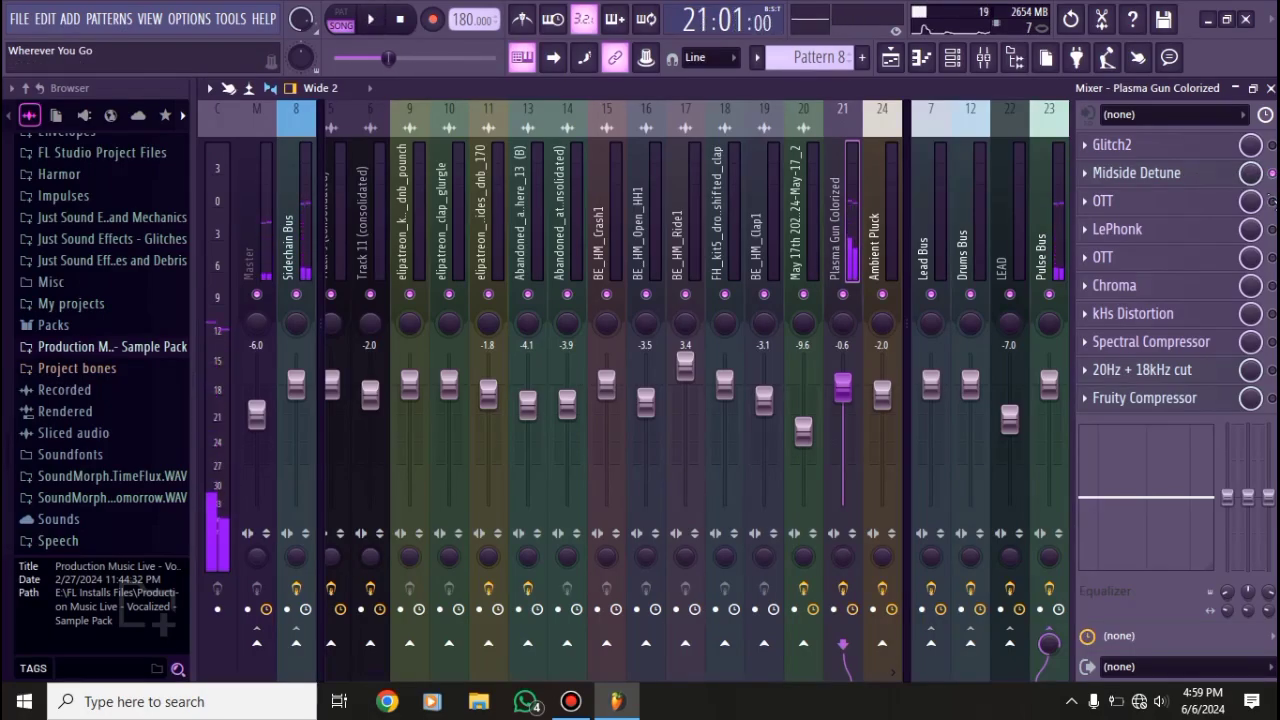
- Audition the Plasma Gun Colorized track while adding the first OTT and LePhonk back into the effect chain
key(space)
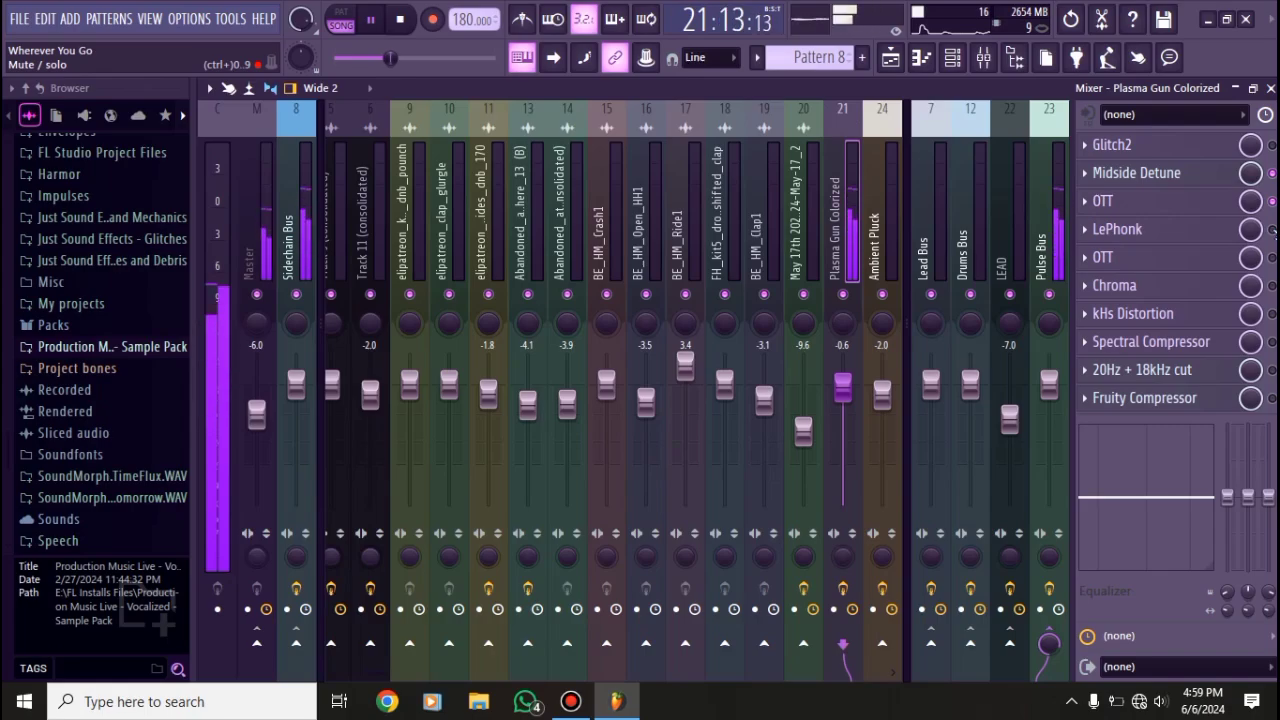
key(space)
key(space)
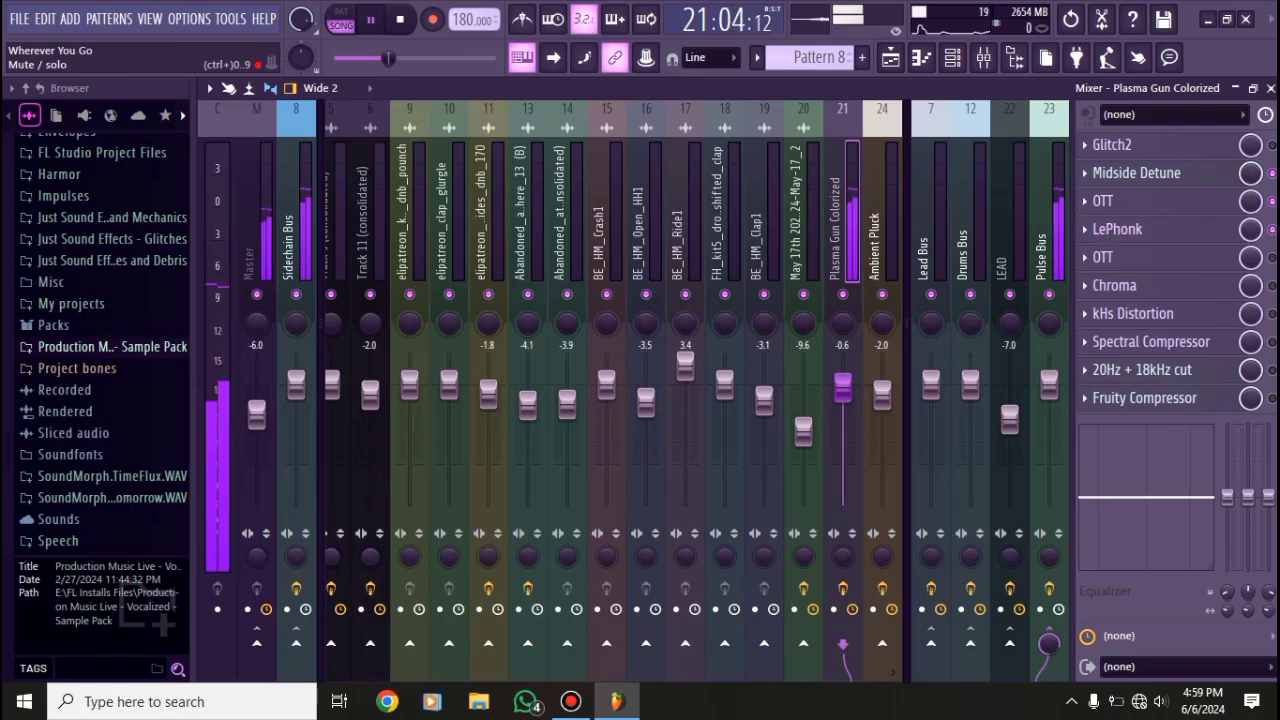
key(space)
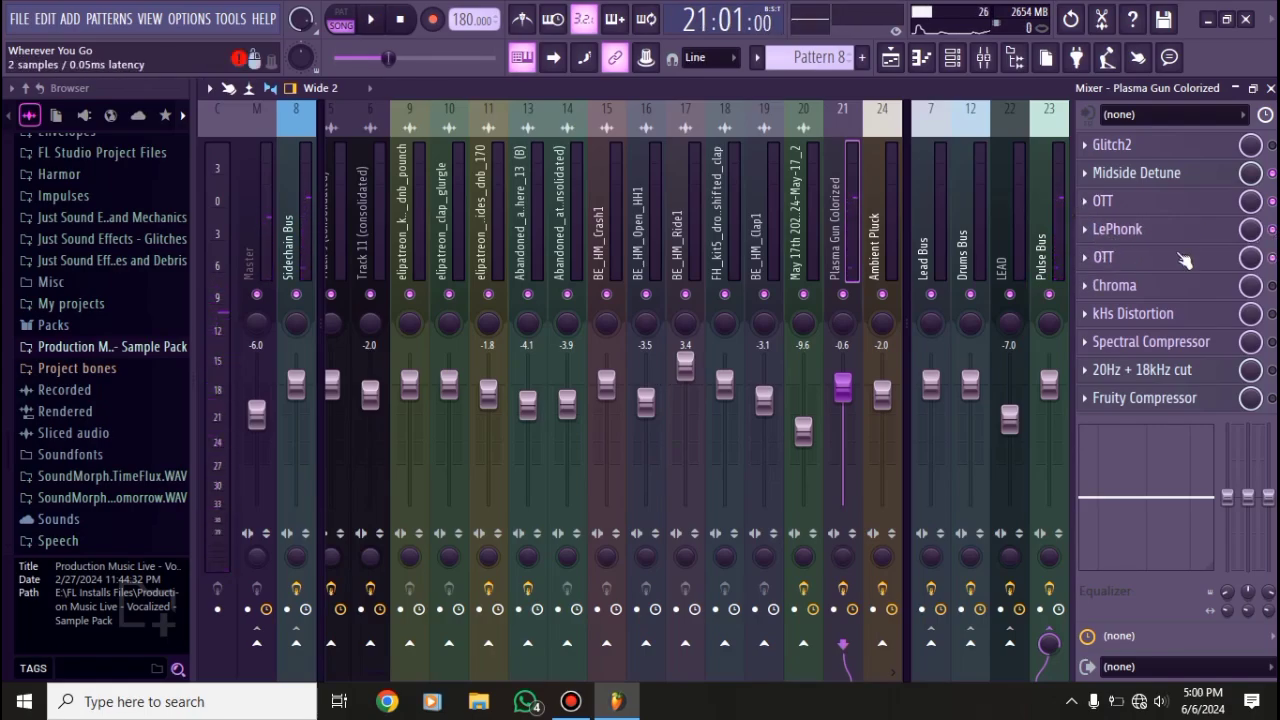
- Audition the Plasma Gun Colorized track with the second OTT and kHs Distortion added to the active effects
key(space)
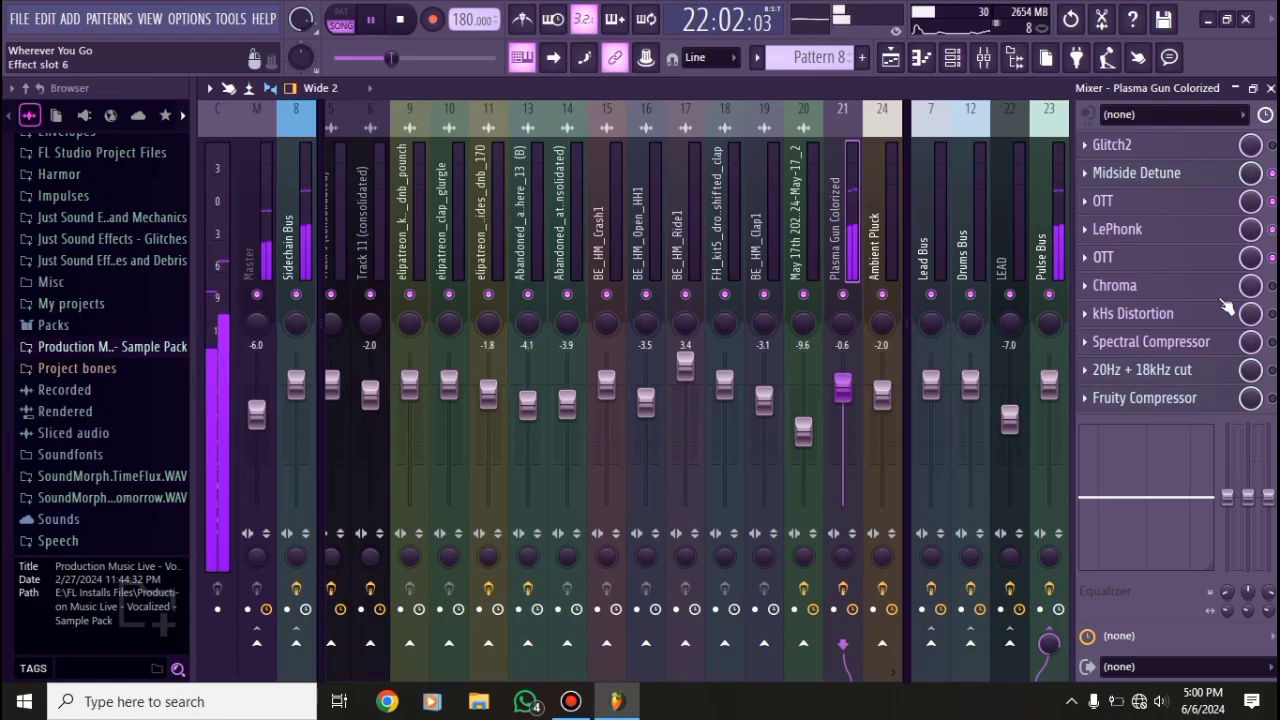
key(space)
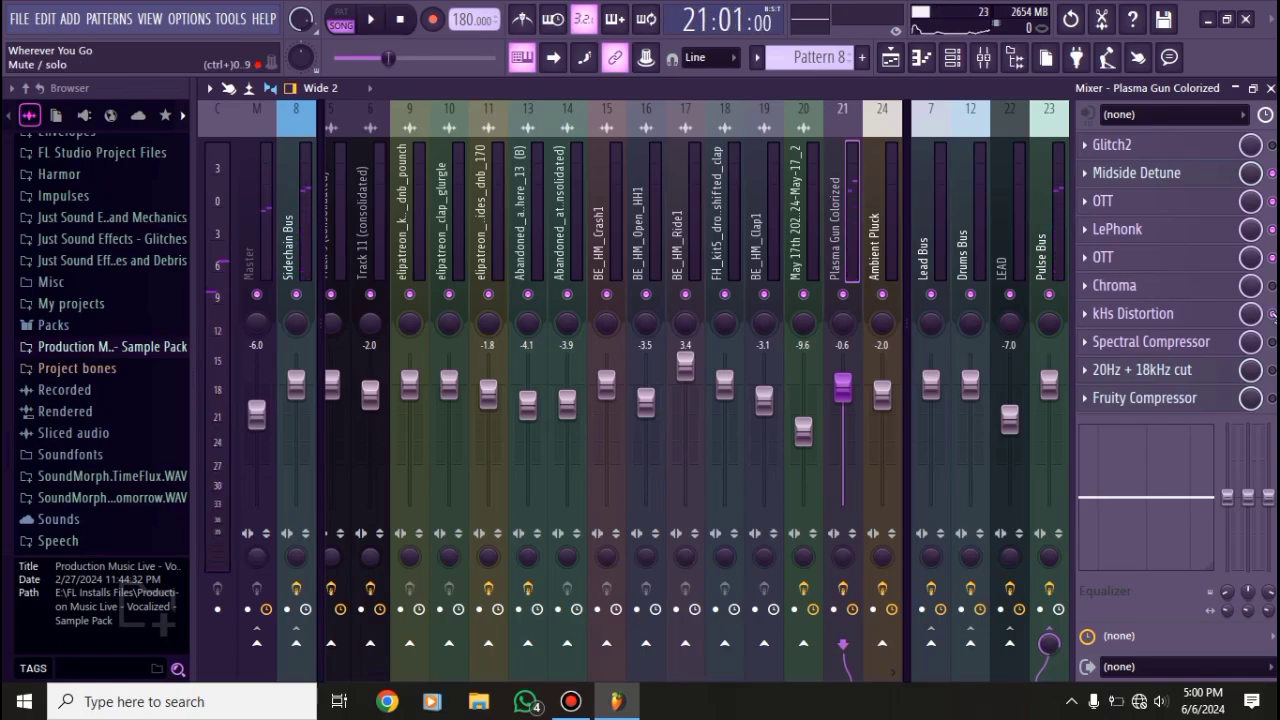
key(space)
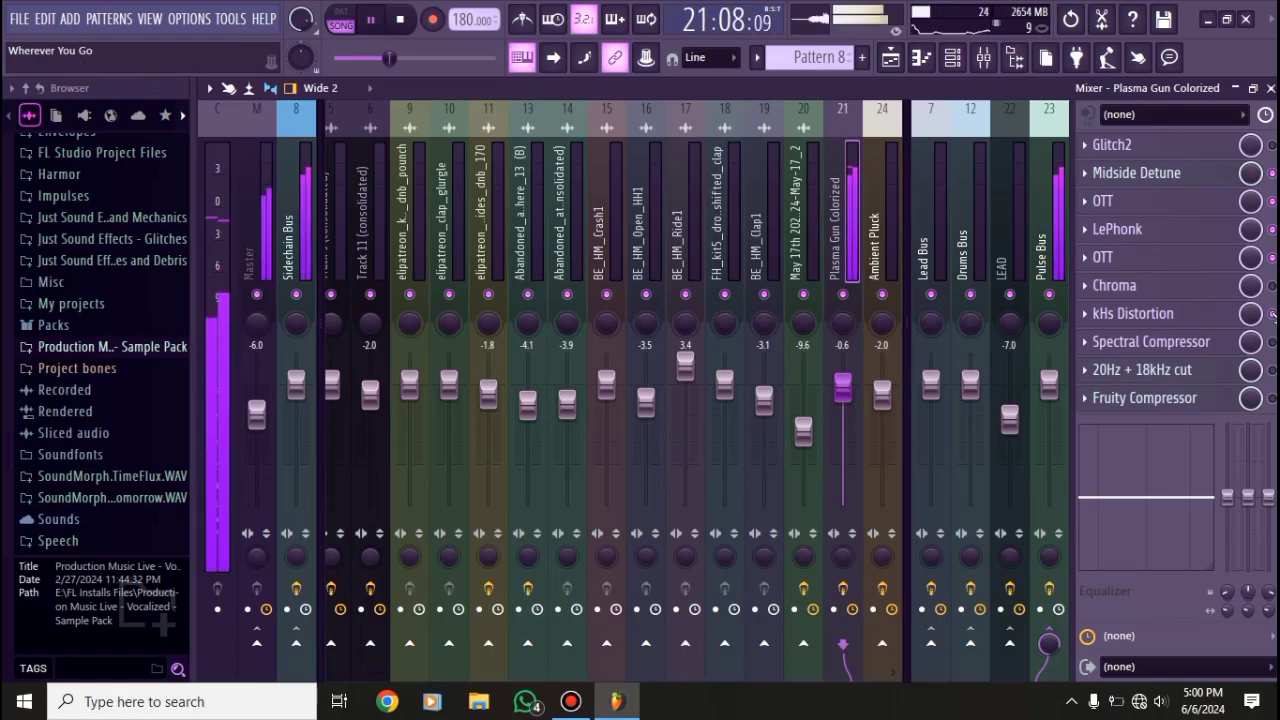
key(space)
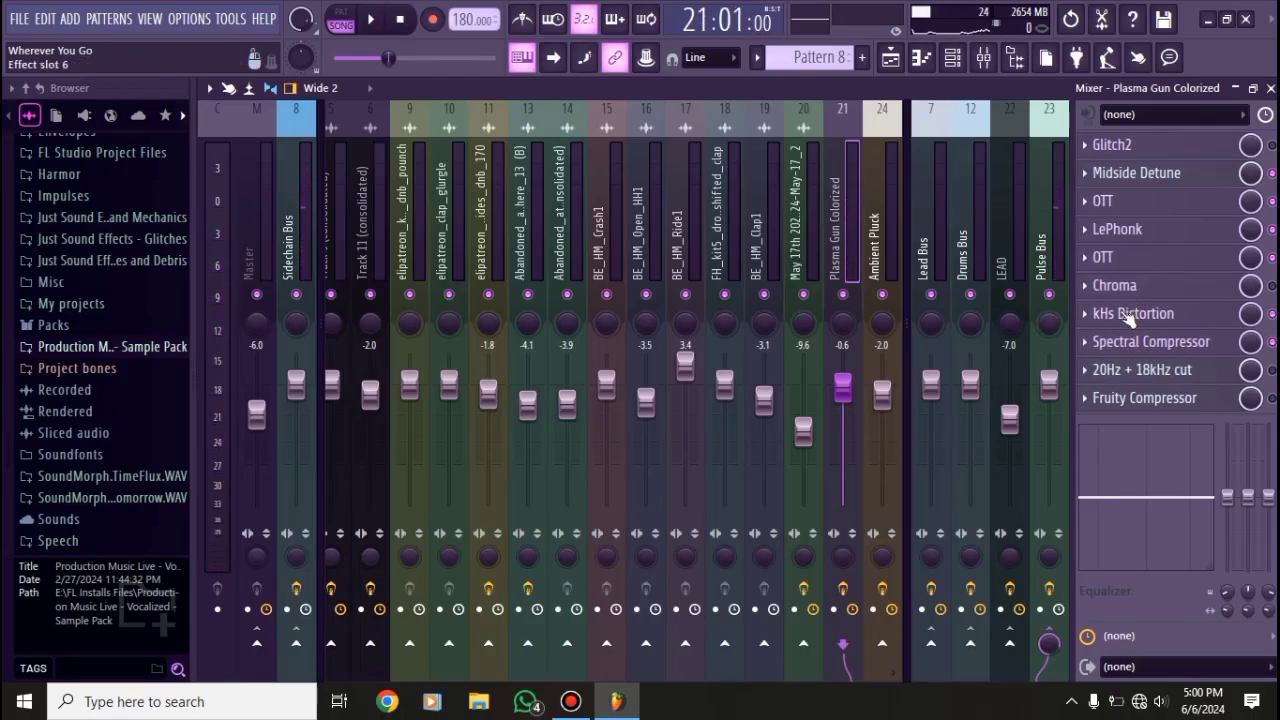
- Audition the track with Spectral Compressor and the 20Hz + 18kHz cut switched on, checking the cut's settings
key(space)
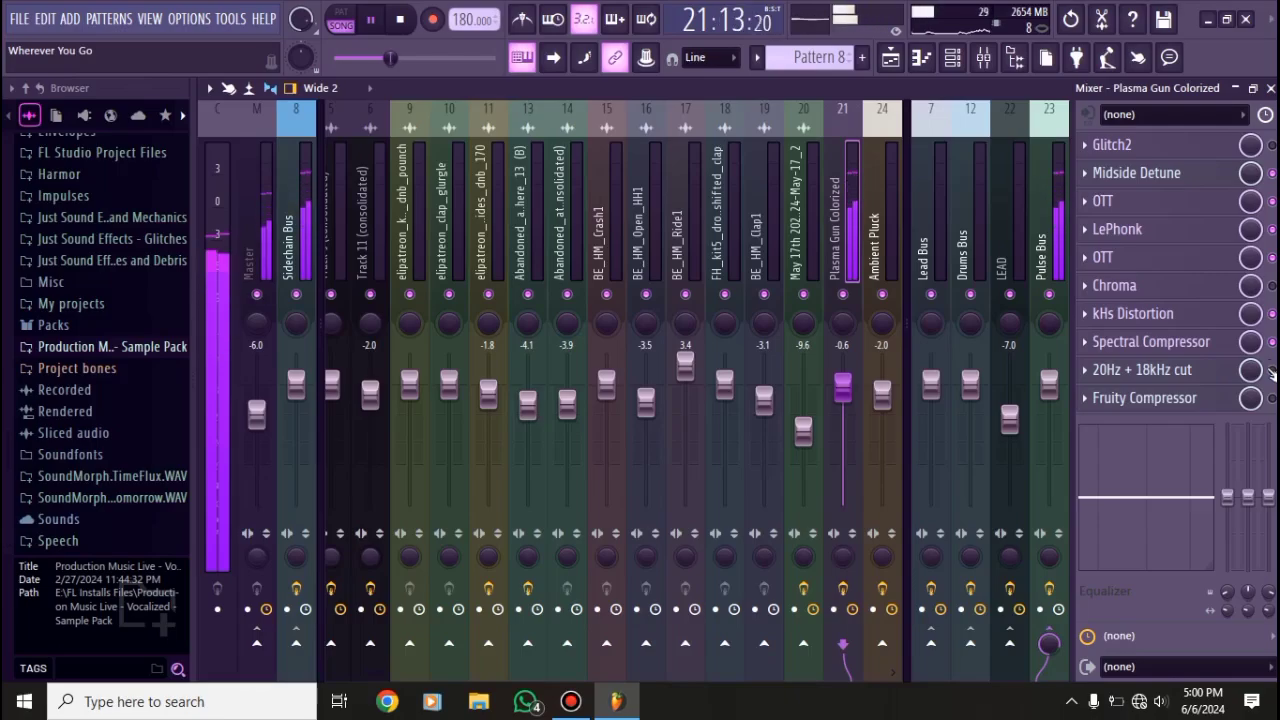
key(space)
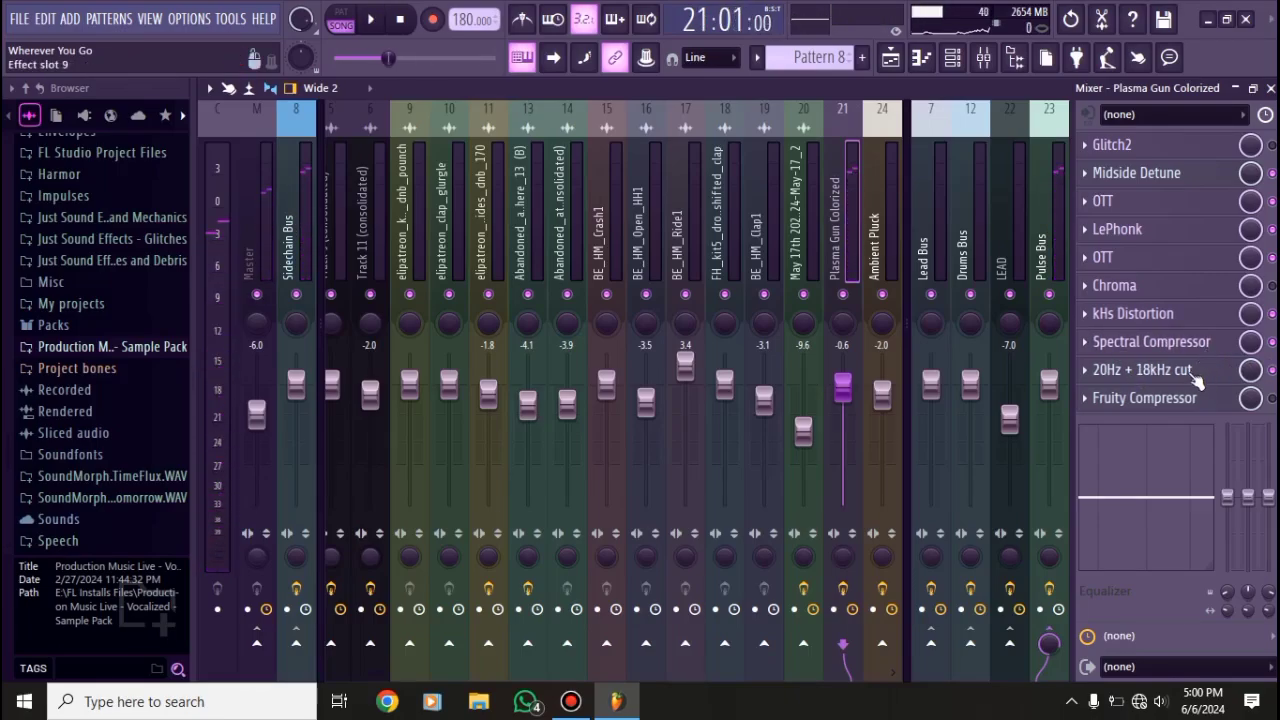
click(1186, 371)
click(759, 196)
key(space)
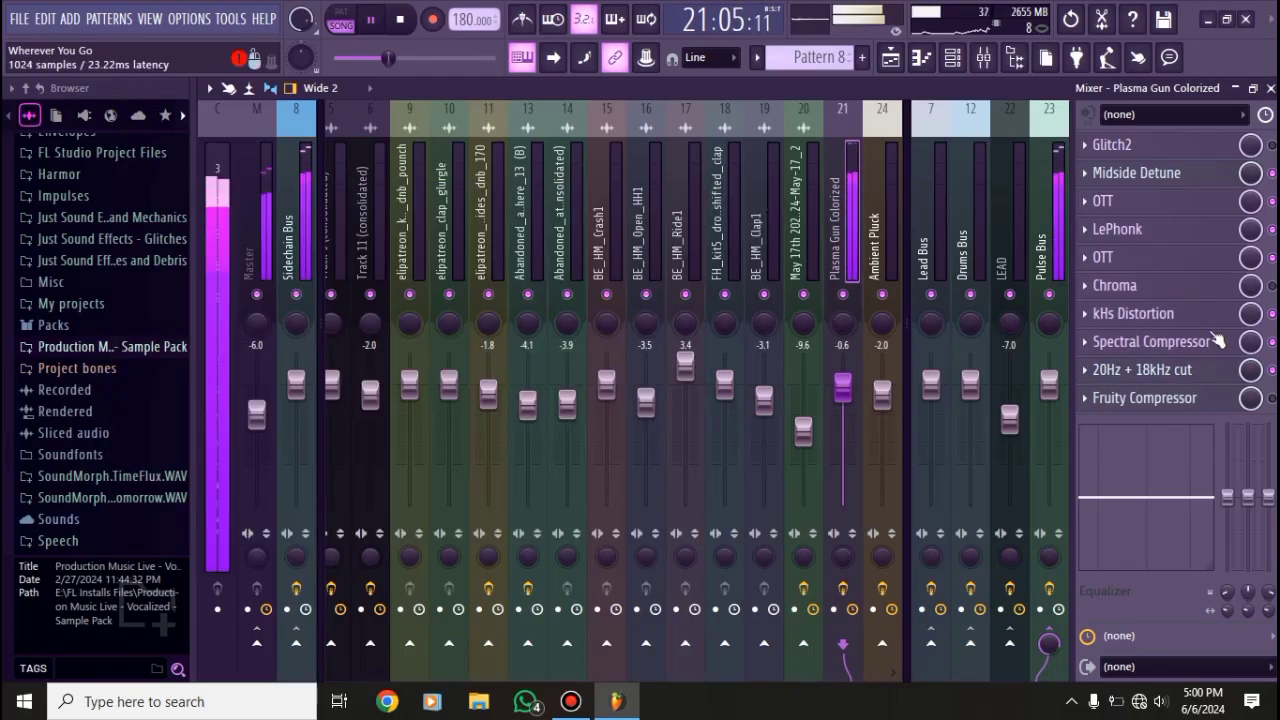
key(space)
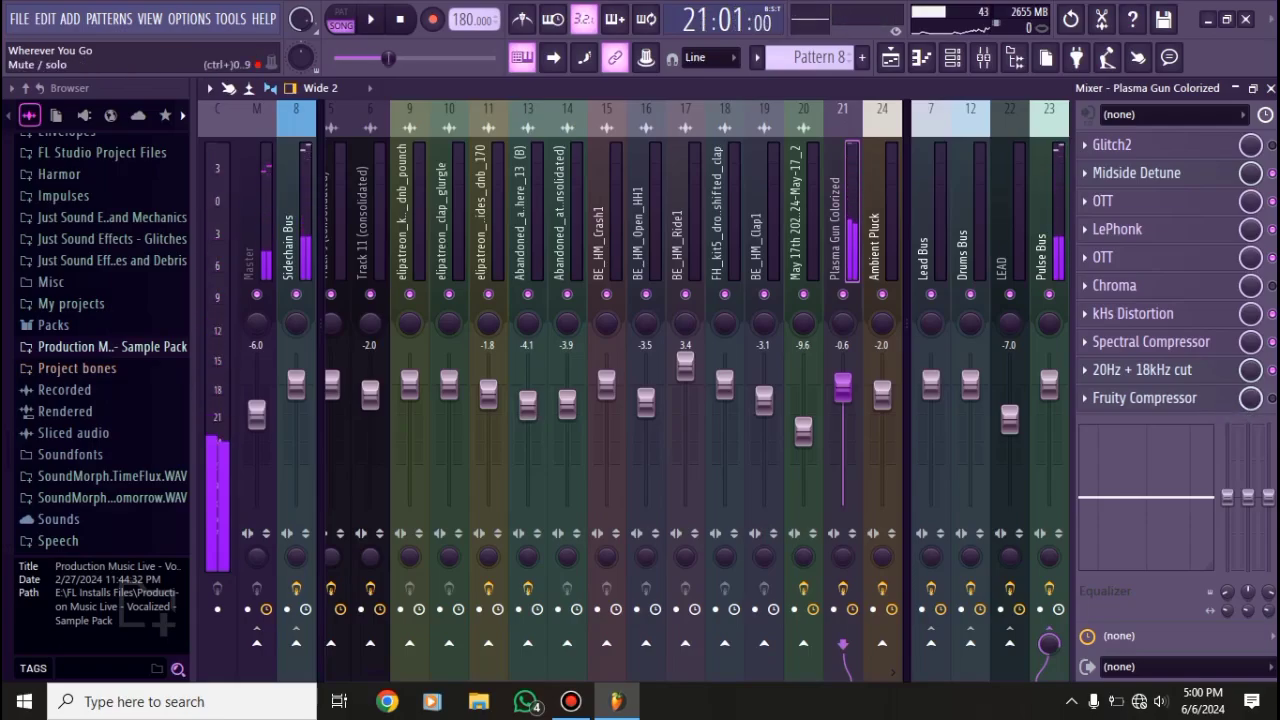
- Switch on Fruity Compressor and Chroma, inspect their settings, and audition the Plasma Gun Colorized track from bar 21
click(1145, 398)
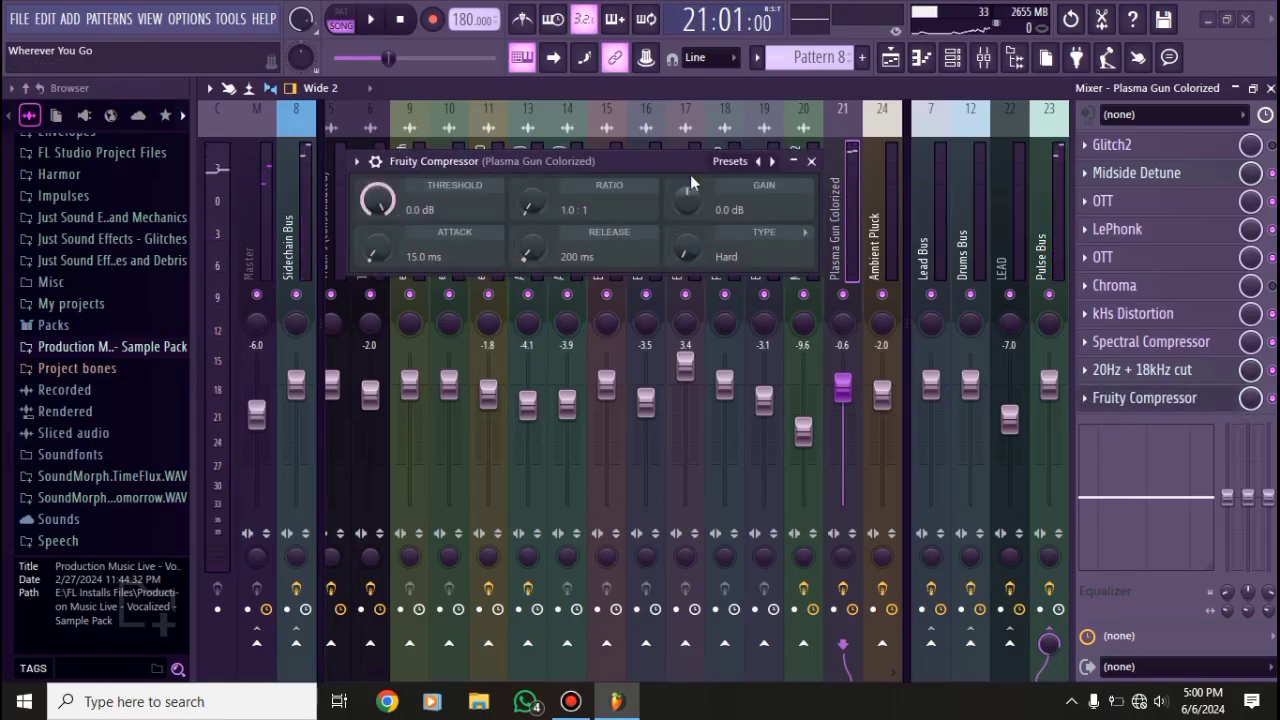
click(811, 161)
key(space)
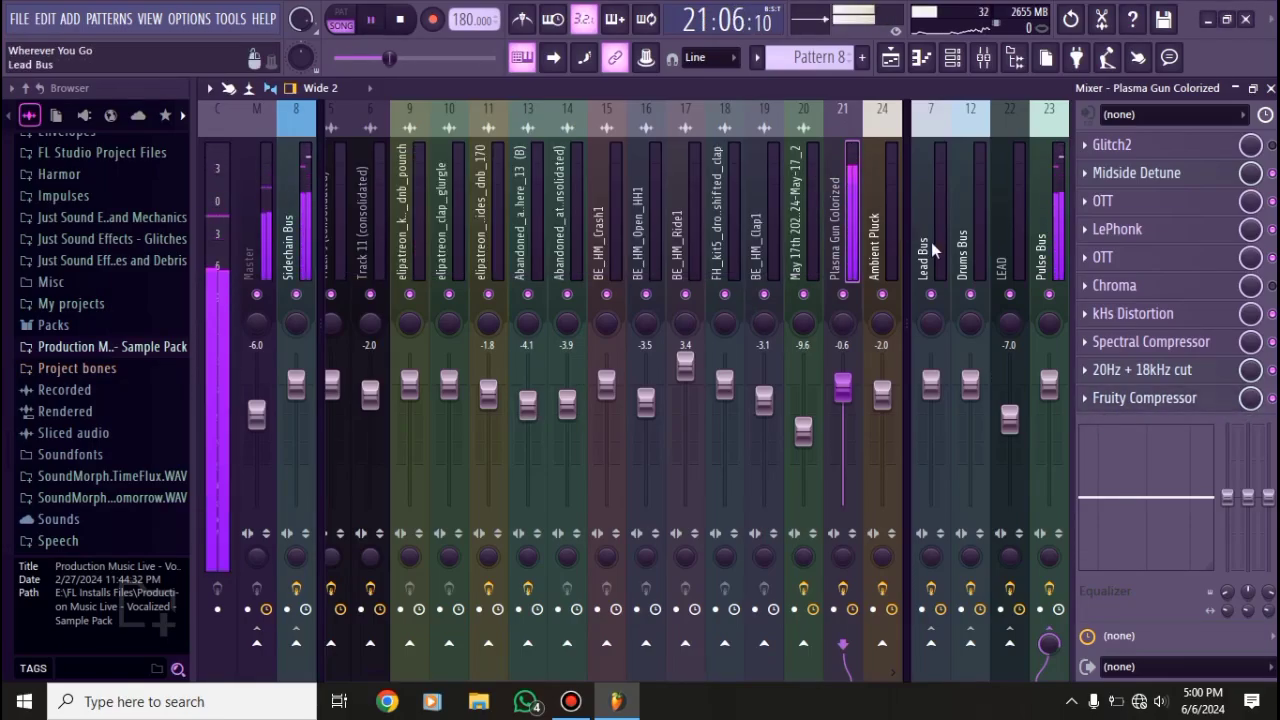
key(space)
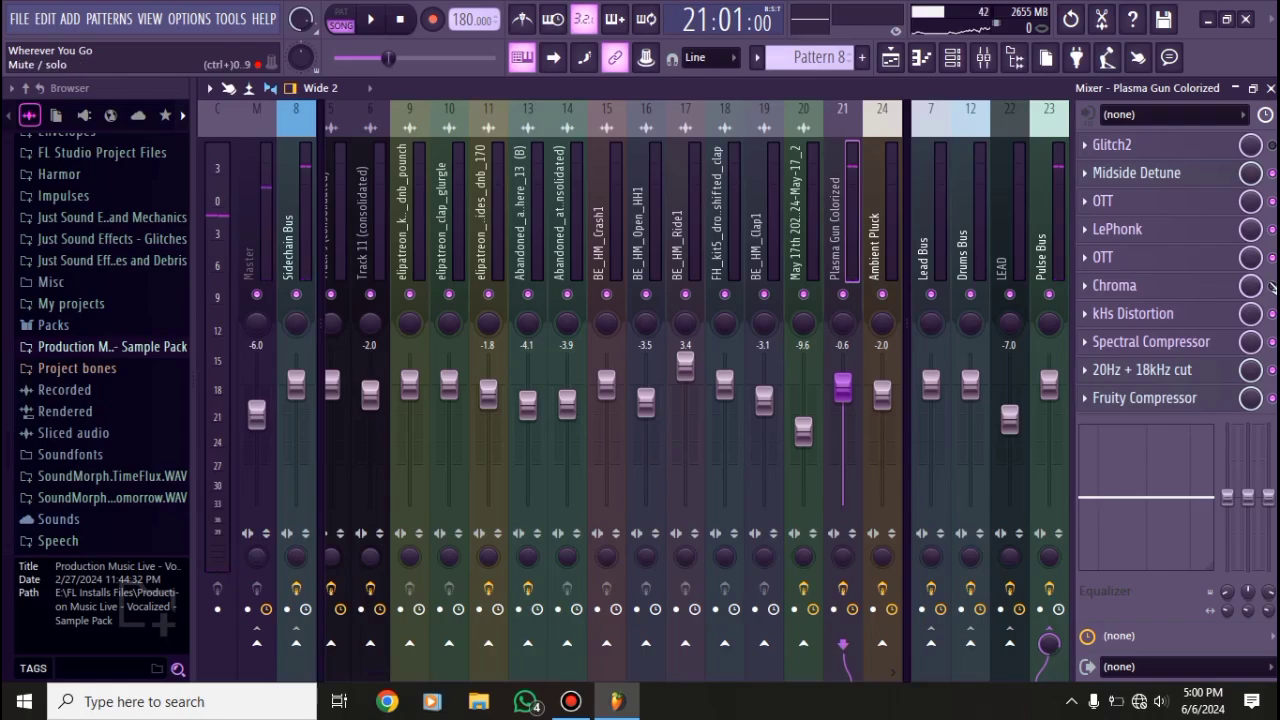
click(1165, 290)
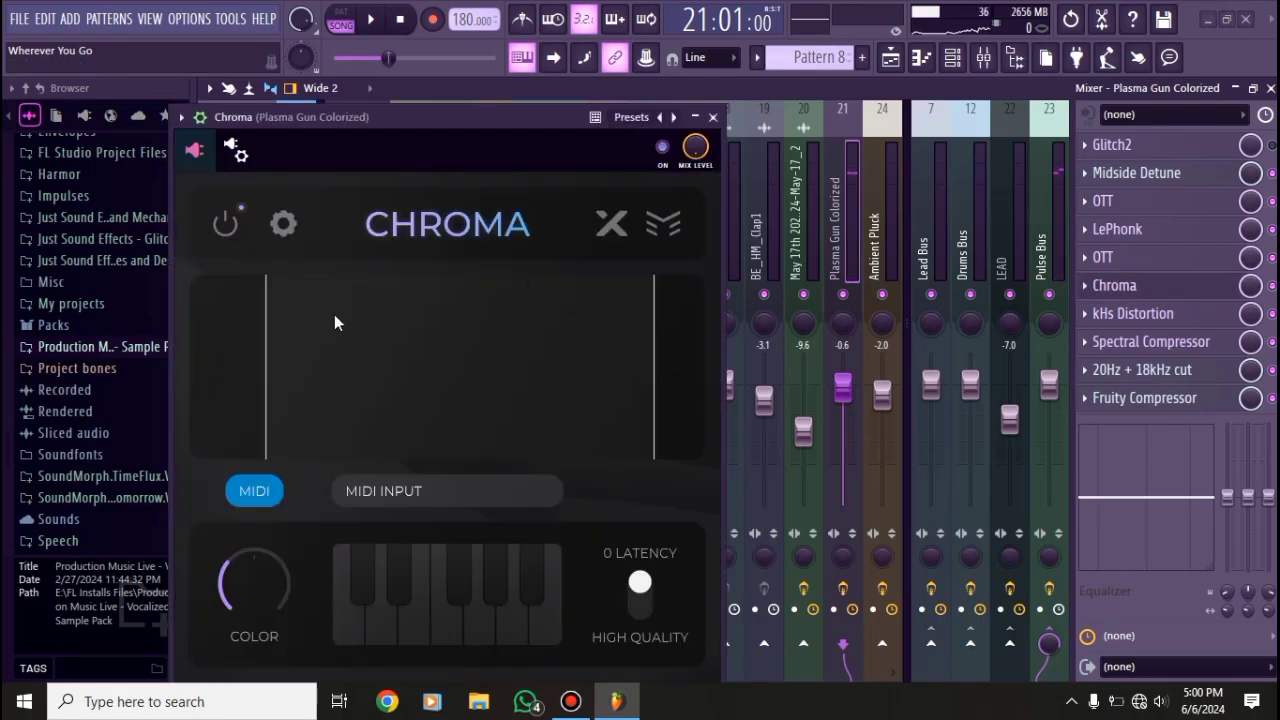
click(714, 117)
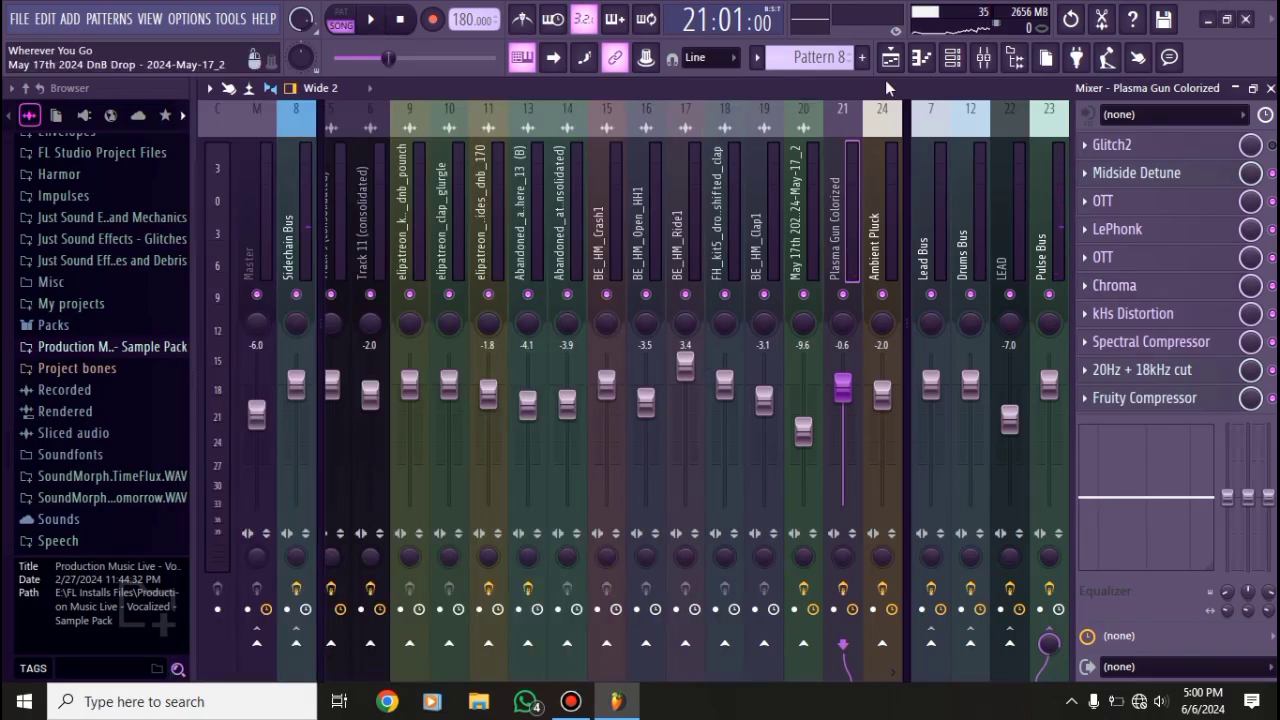
- Open the MIDI Out channel's notes in the piano roll and look over the chords feeding Chroma
click(952, 57)
right_click(577, 414)
click(596, 415)
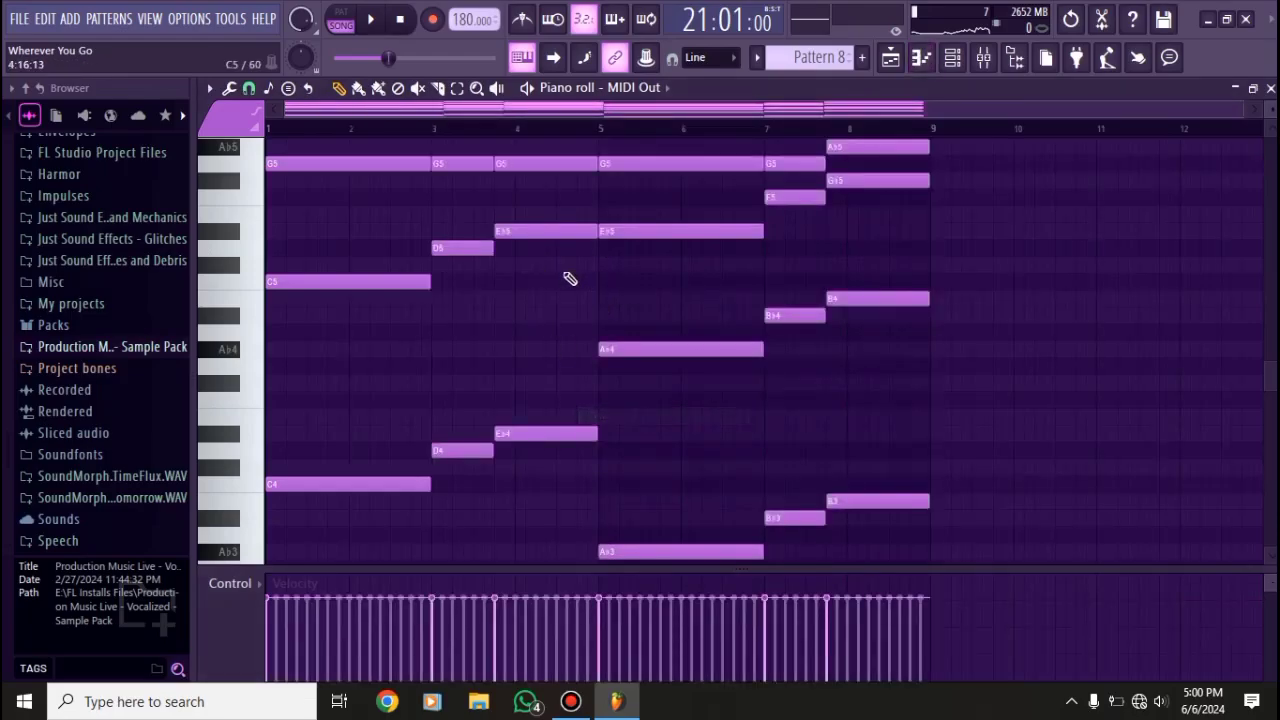
scroll(490, 290, up, 2)
scroll(490, 290, down, 3)
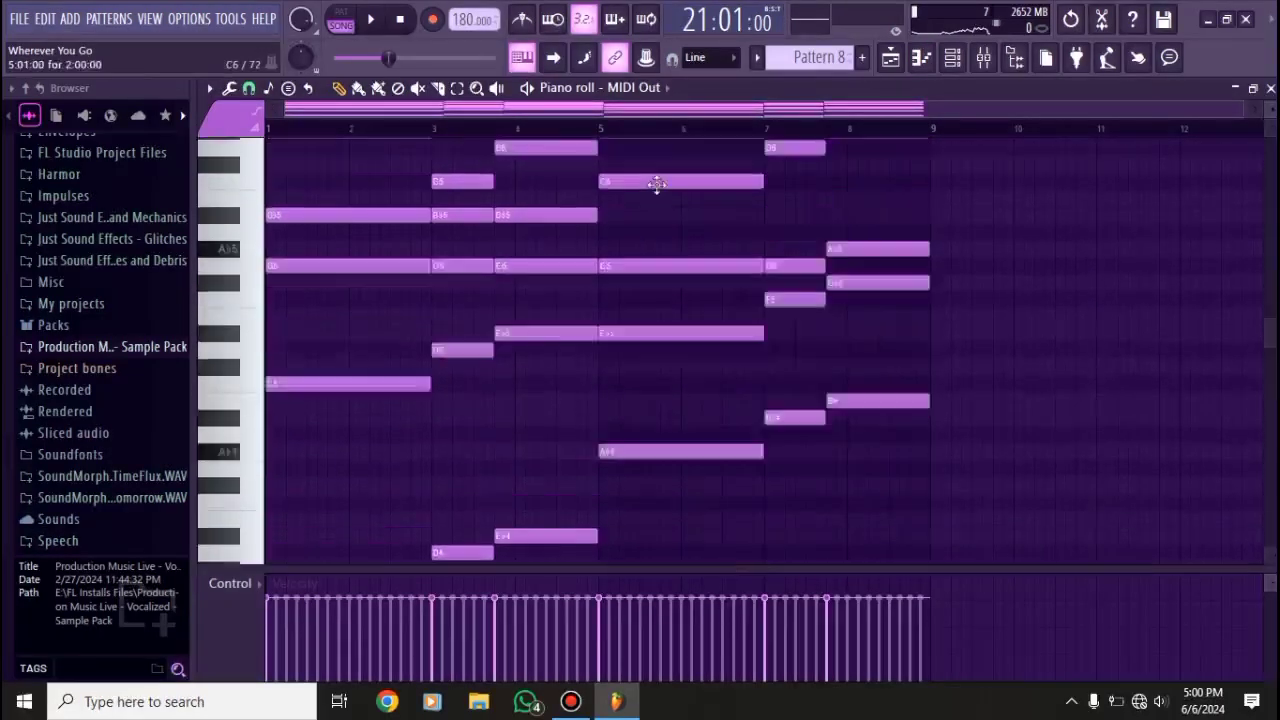
- Close the MIDI Out piano roll, audition the Plasma Gun Colorized track from bar 21 with its active effects, and return to the playlist
click(952, 57)
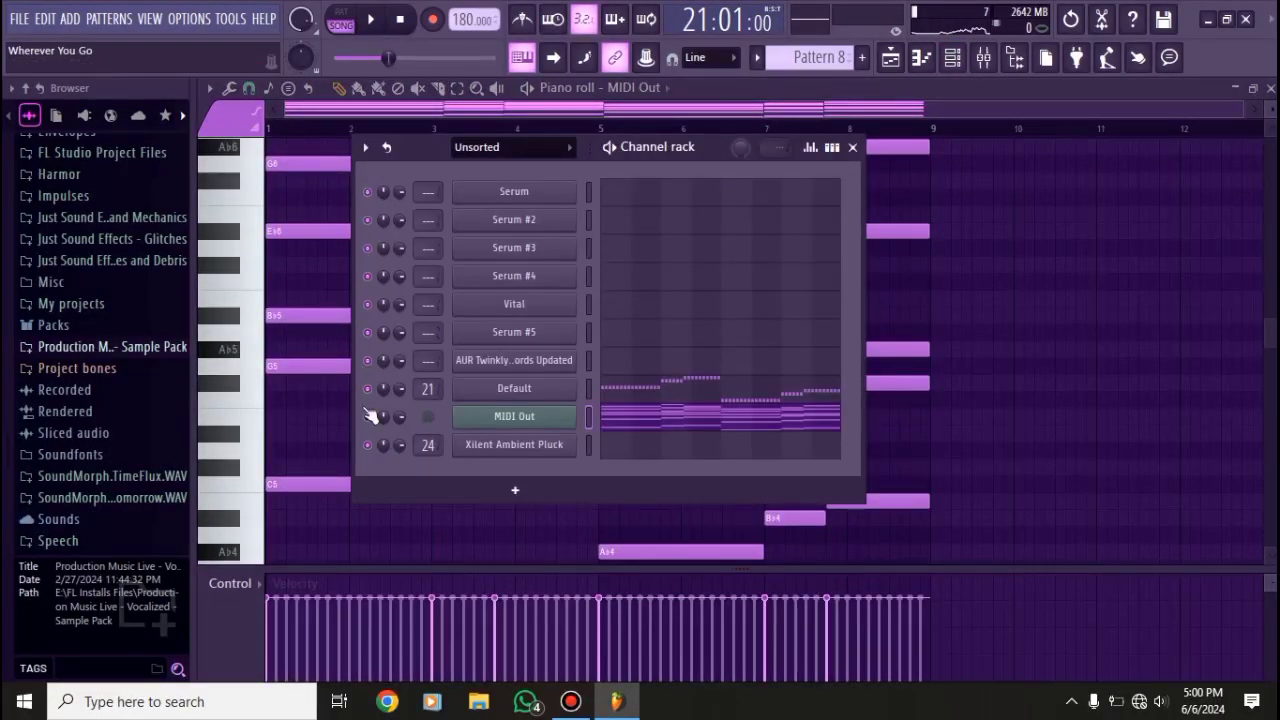
click(852, 147)
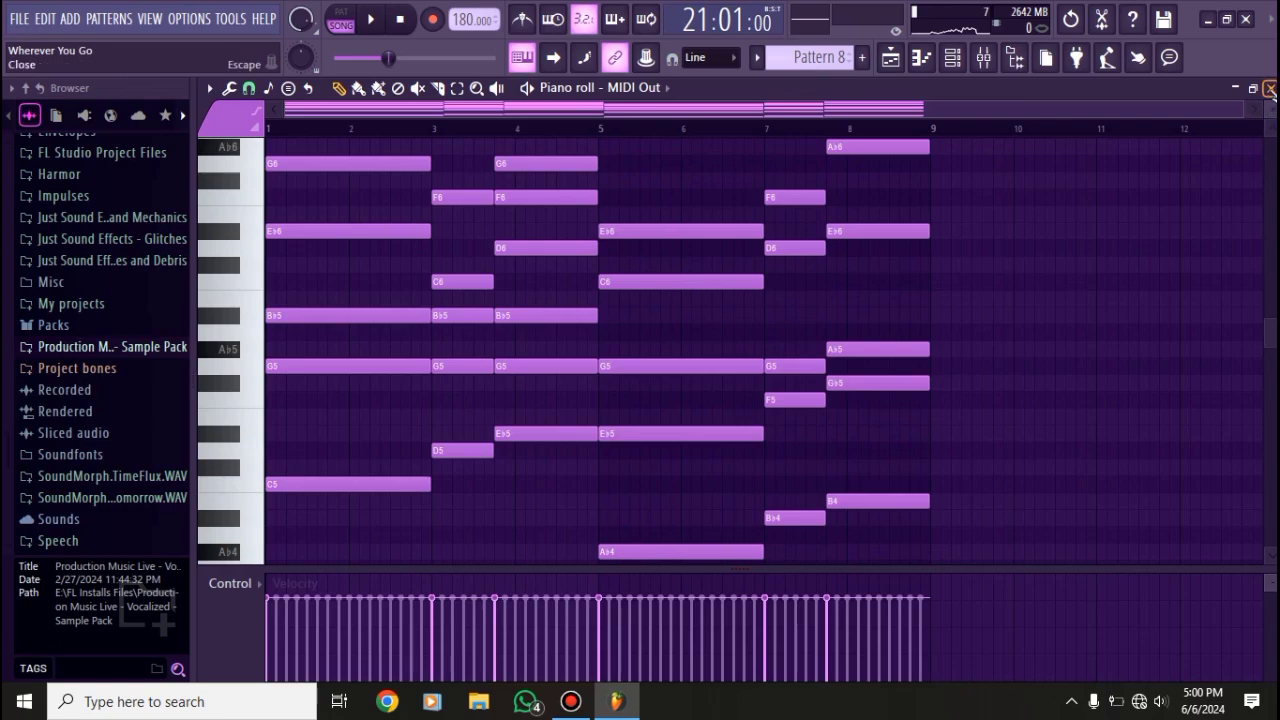
click(1270, 88)
key(space)
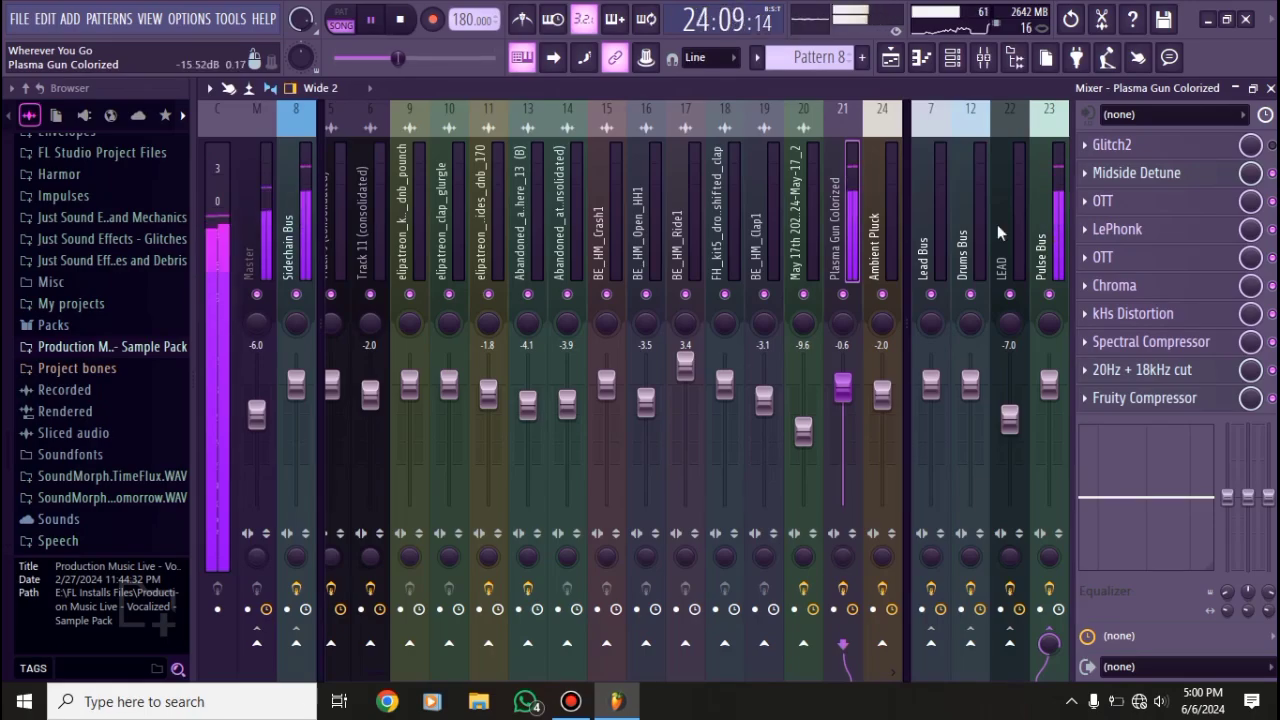
key(space)
click(1270, 88)
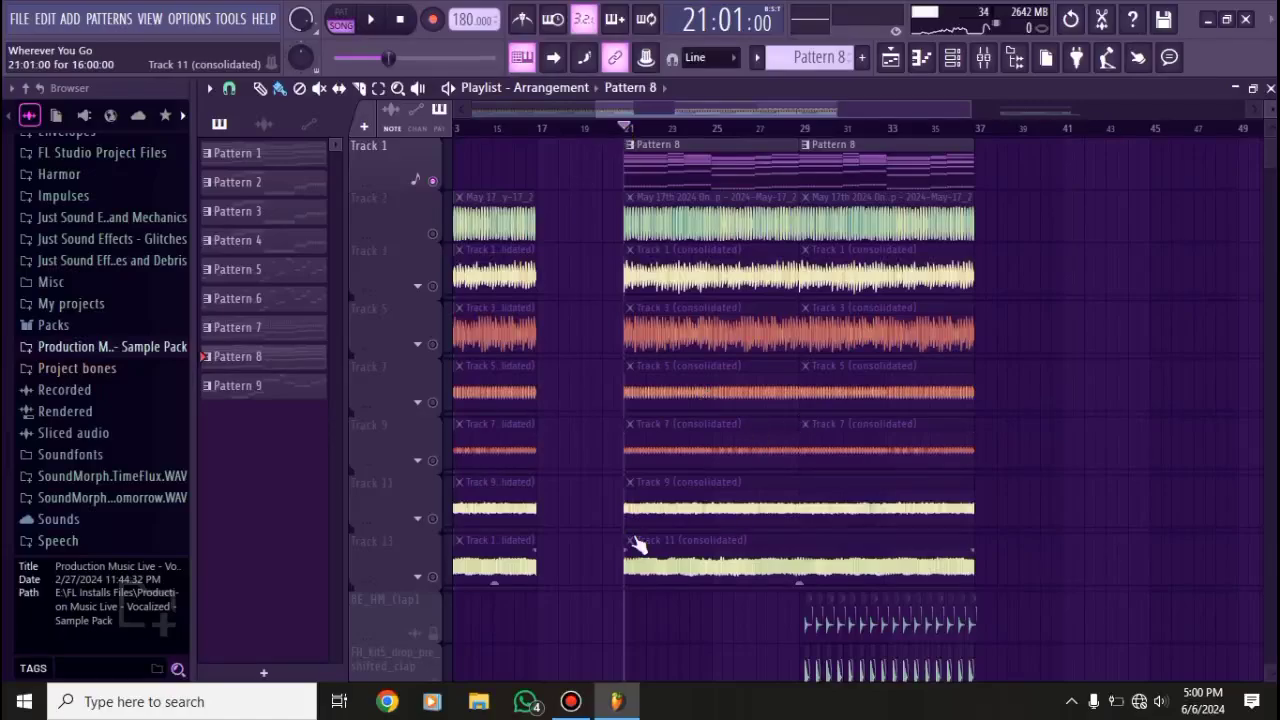
- Look over the playlist arrangement from the Pattern 8 clips on Track 1 down to the automation clips on Tracks 23 to 33
scroll(675, 490, down, 5)
scroll(675, 490, down, 3)
scroll(666, 429, up, 1)
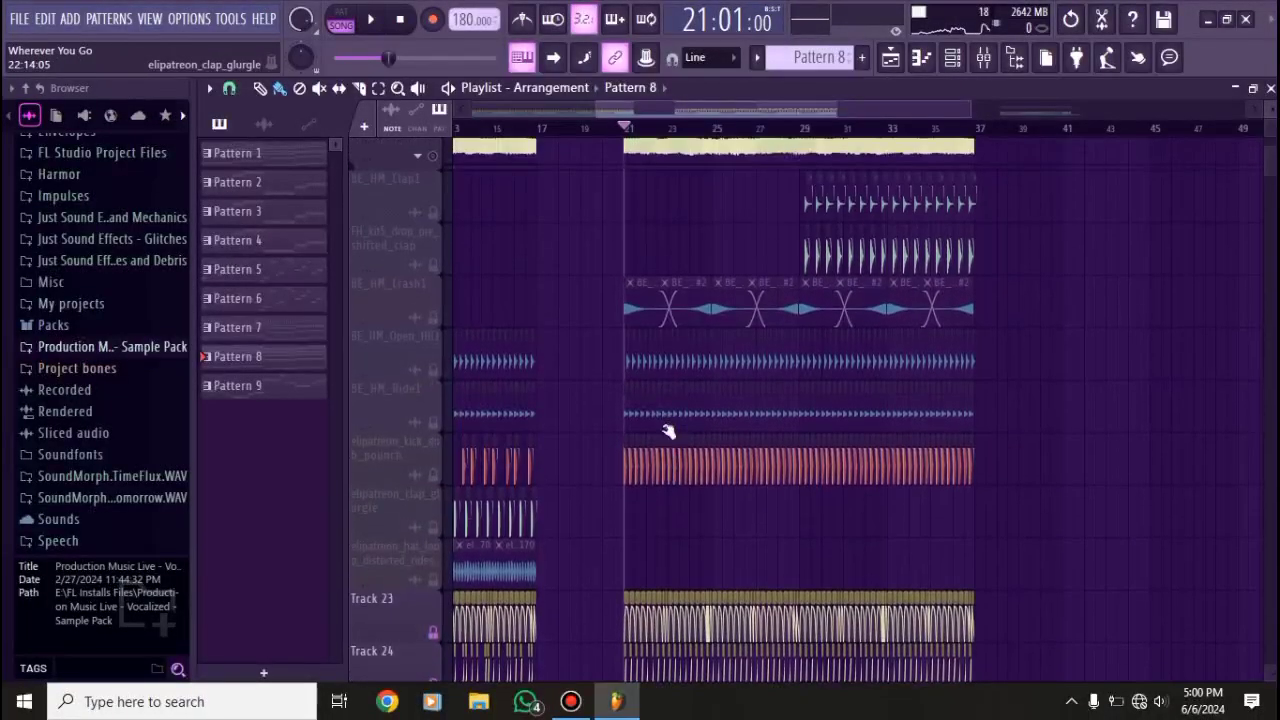
scroll(665, 459, down, 1)
scroll(665, 459, down, 10)
scroll(660, 455, up, 5)
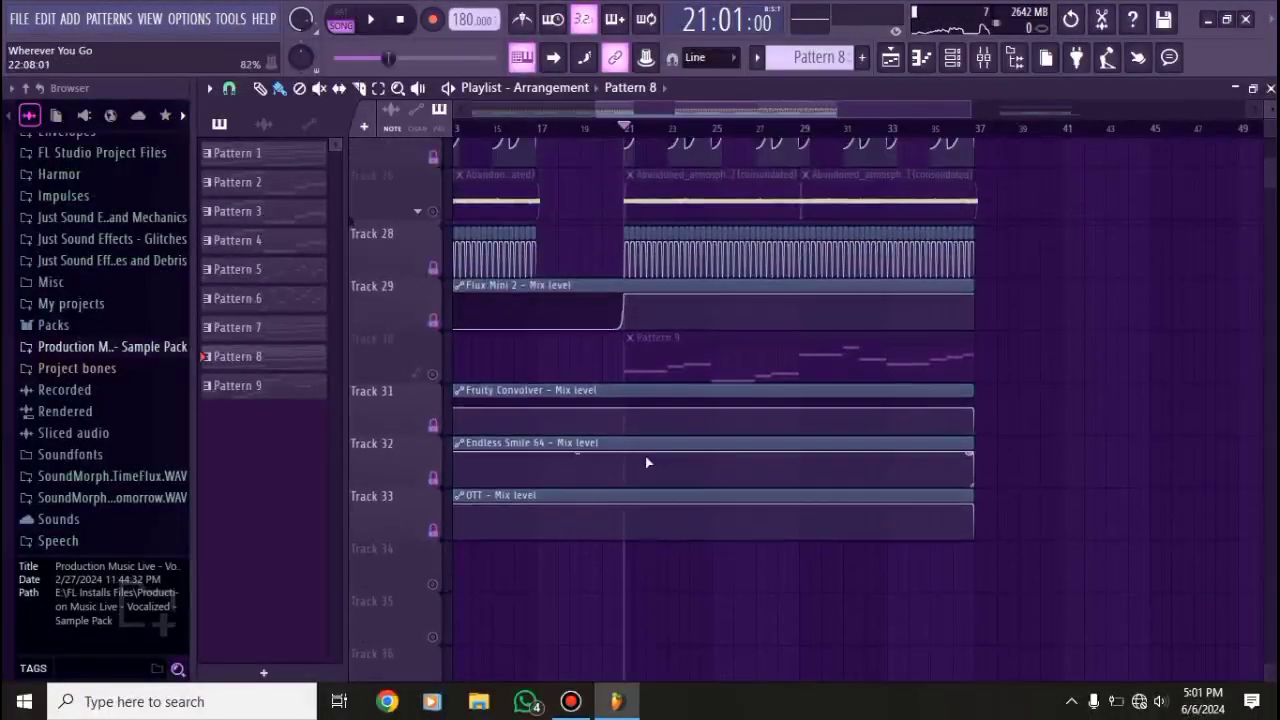
scroll(634, 400, up, 15)
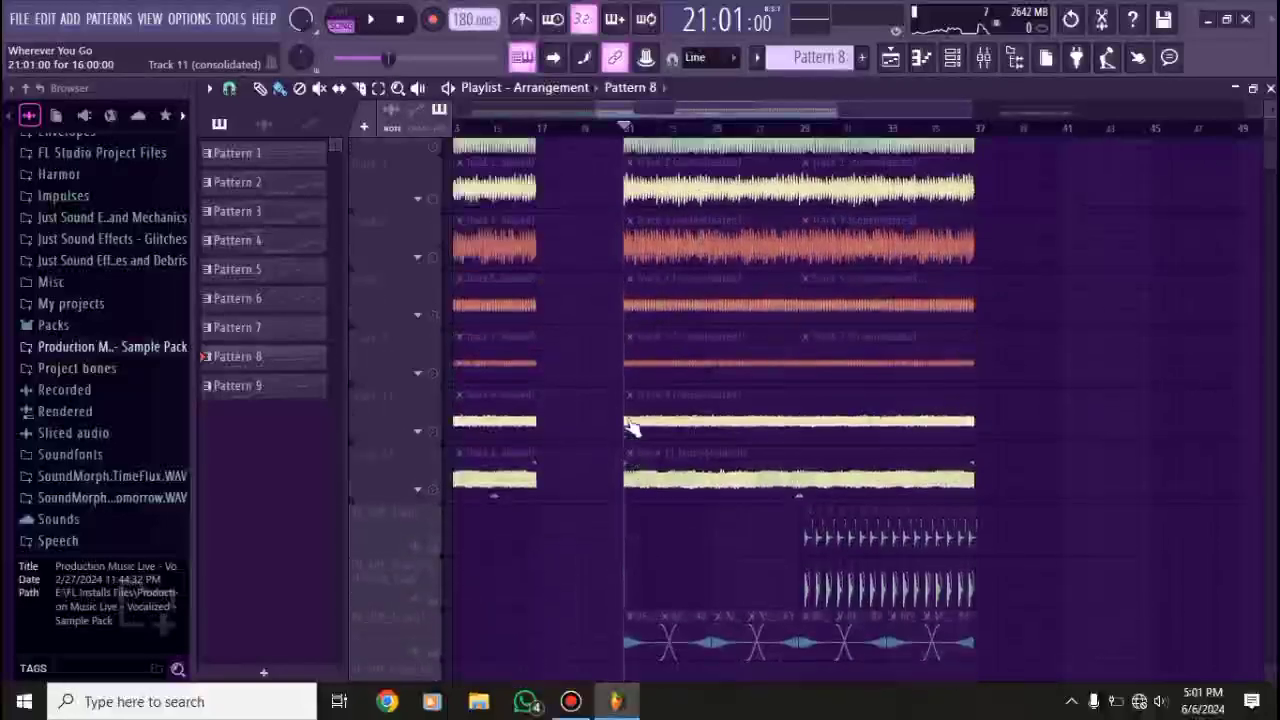
scroll(630, 428, down, 15)
ctrl+scroll(580, 480, down, 3)
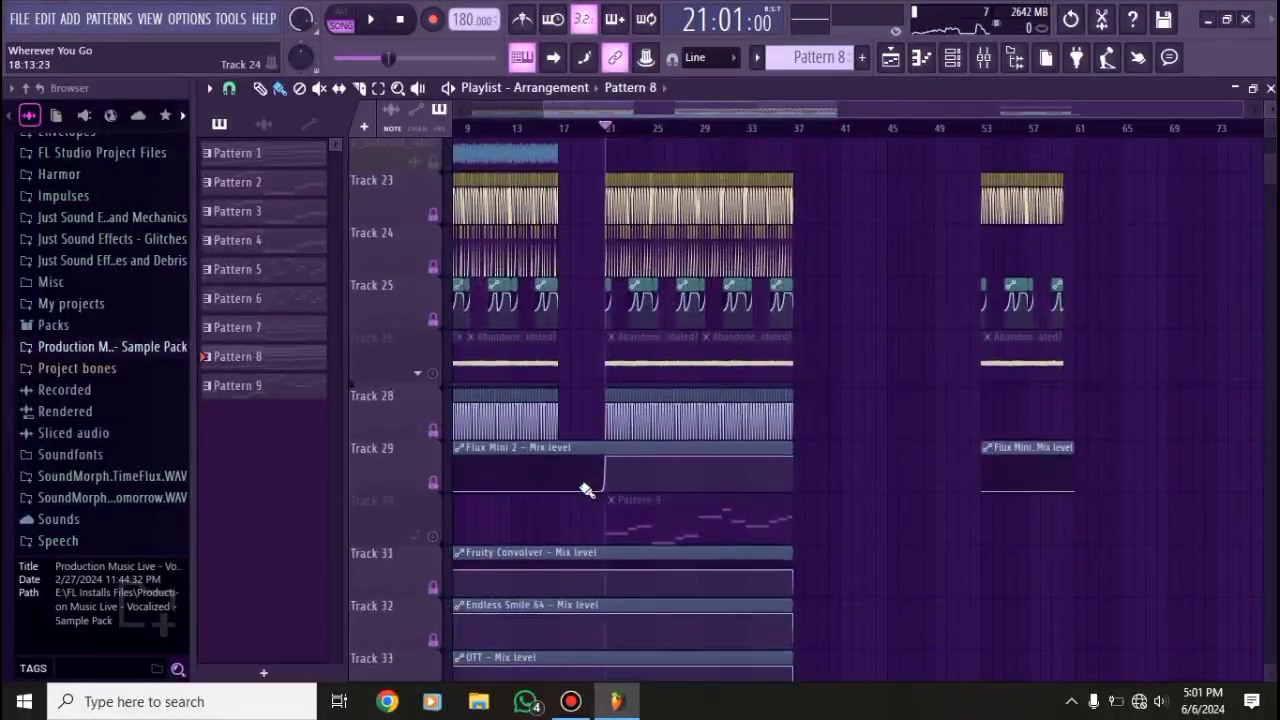
scroll(560, 485, up, 15)
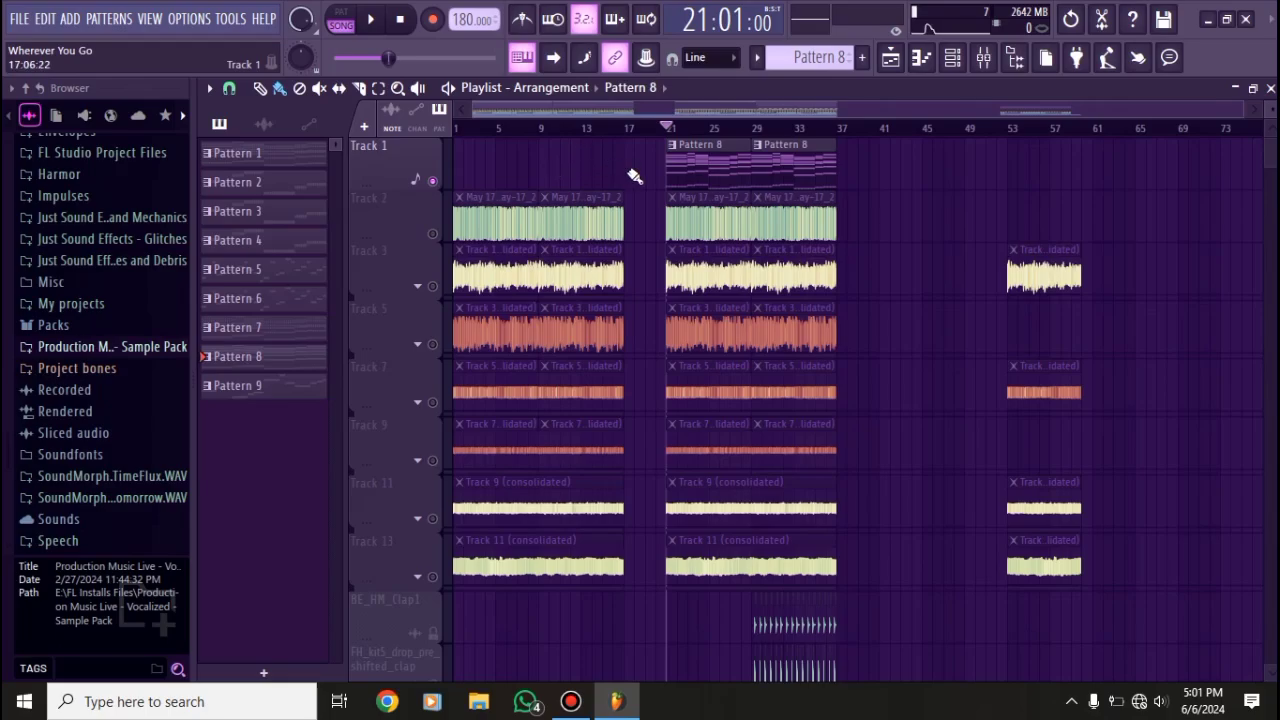
scroll(648, 245, down, 4)
scroll(650, 248, up, 4)
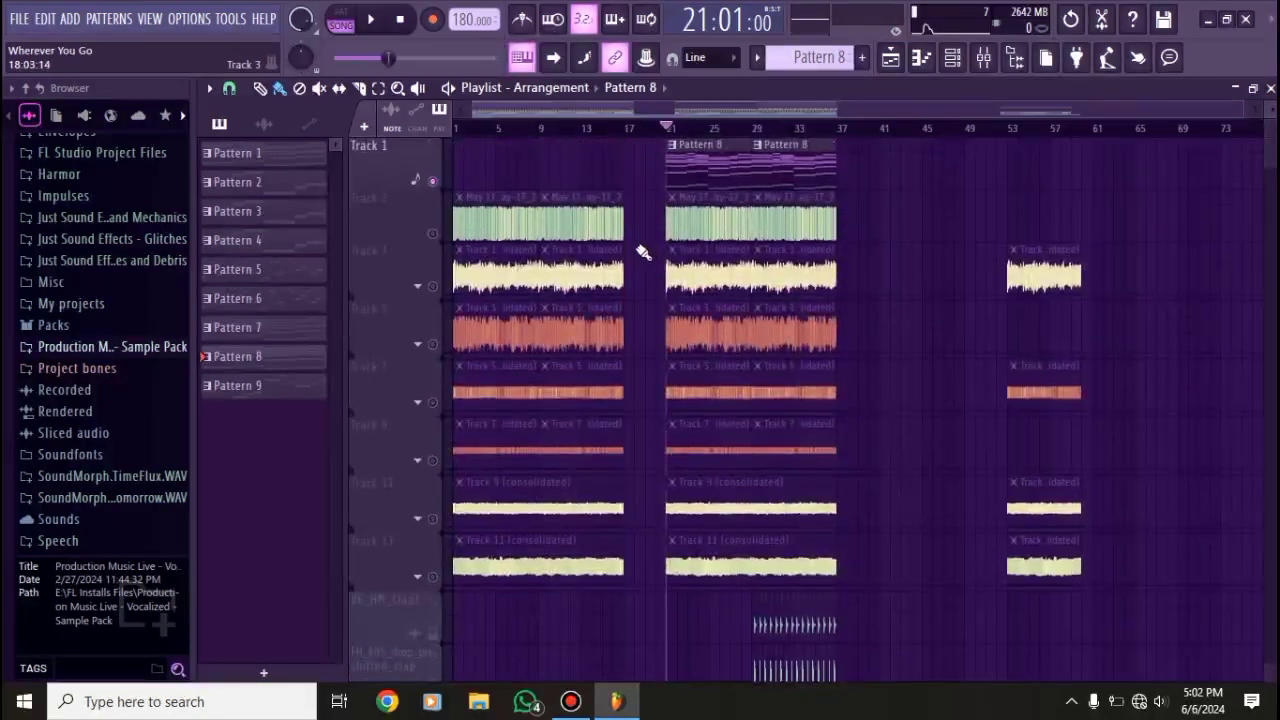
scroll(643, 252, down, 2)
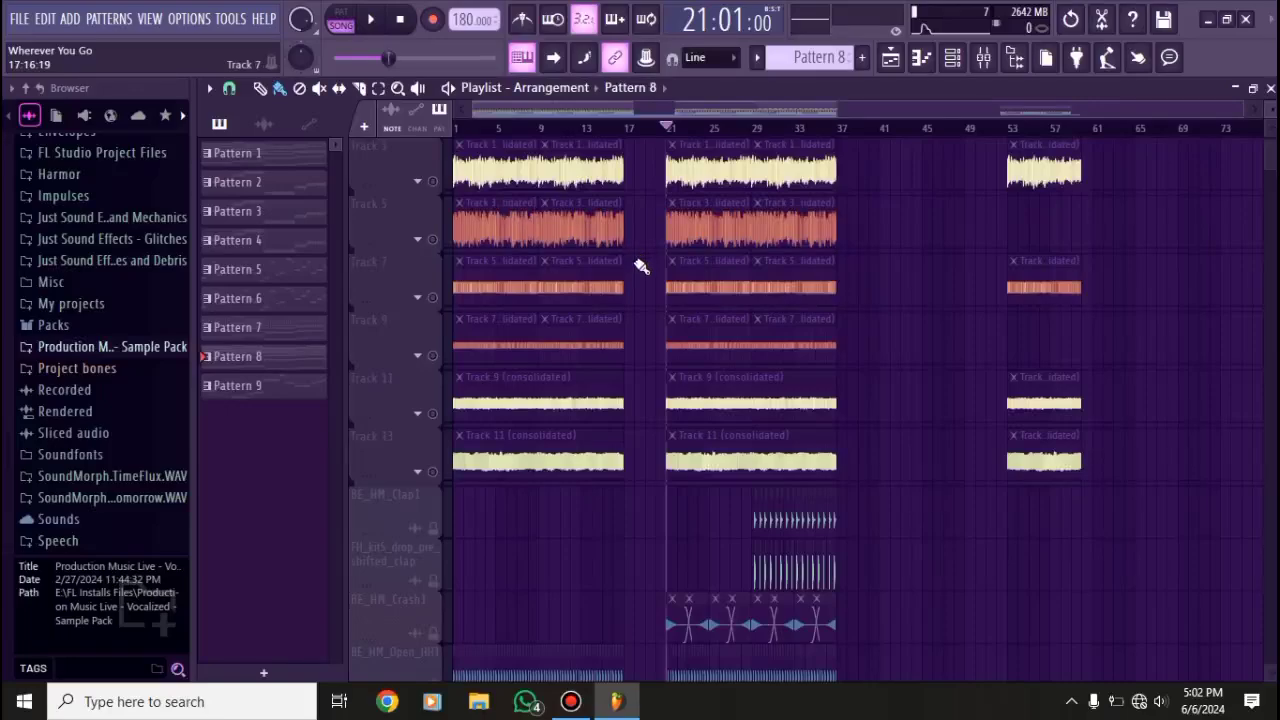